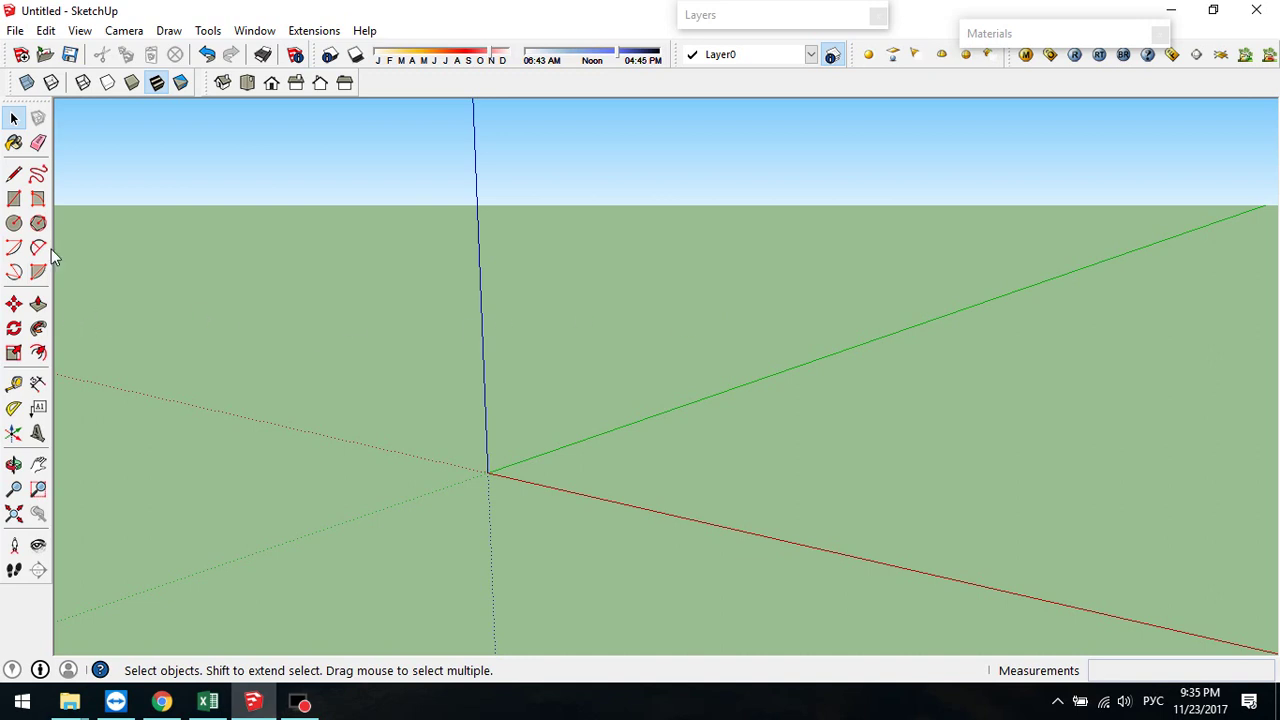
# - Draw a line about 6' 9" long starting at the origin
pyautogui.click(14, 176)
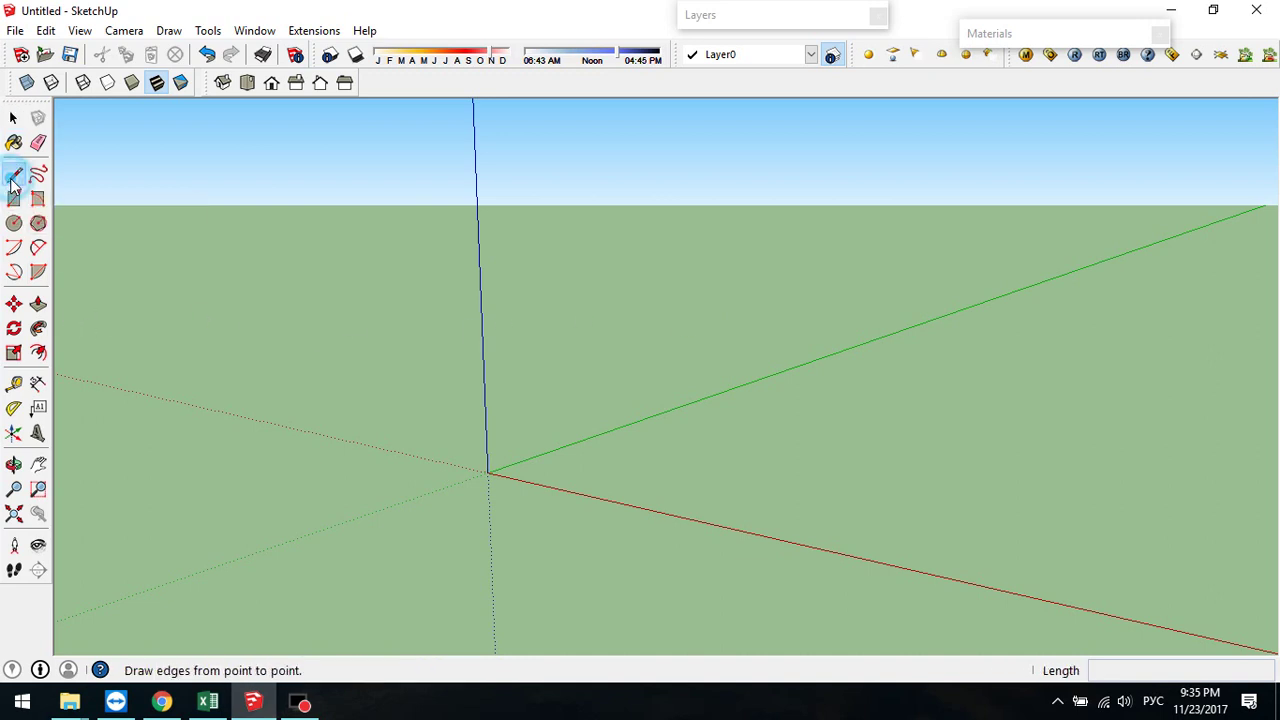
pyautogui.click(487, 472)
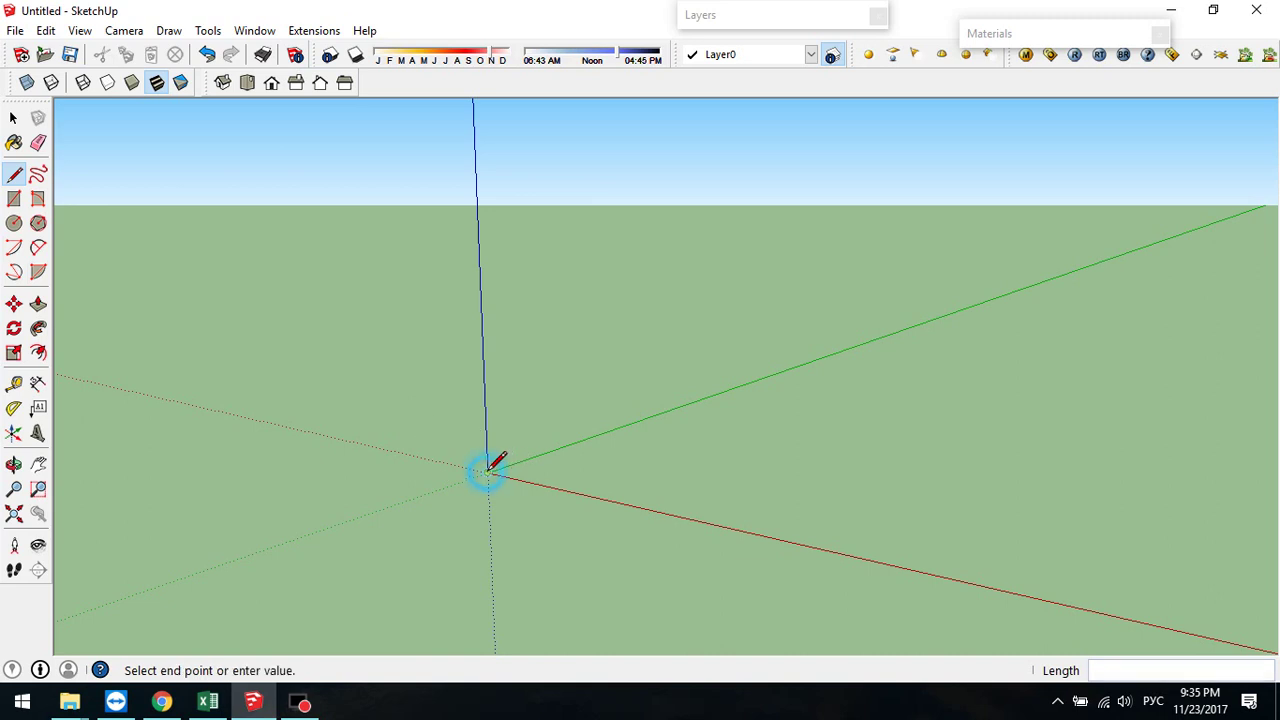
pyautogui.click(705, 469)
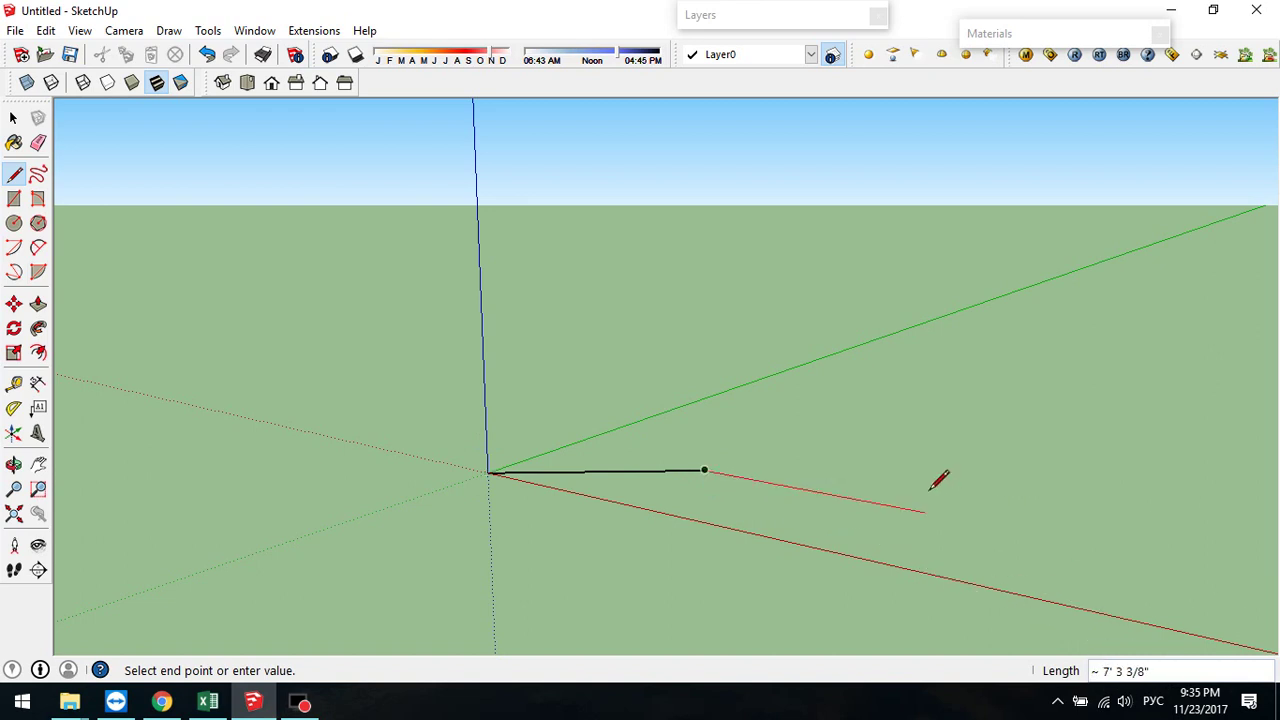
pyautogui.press('Escape')
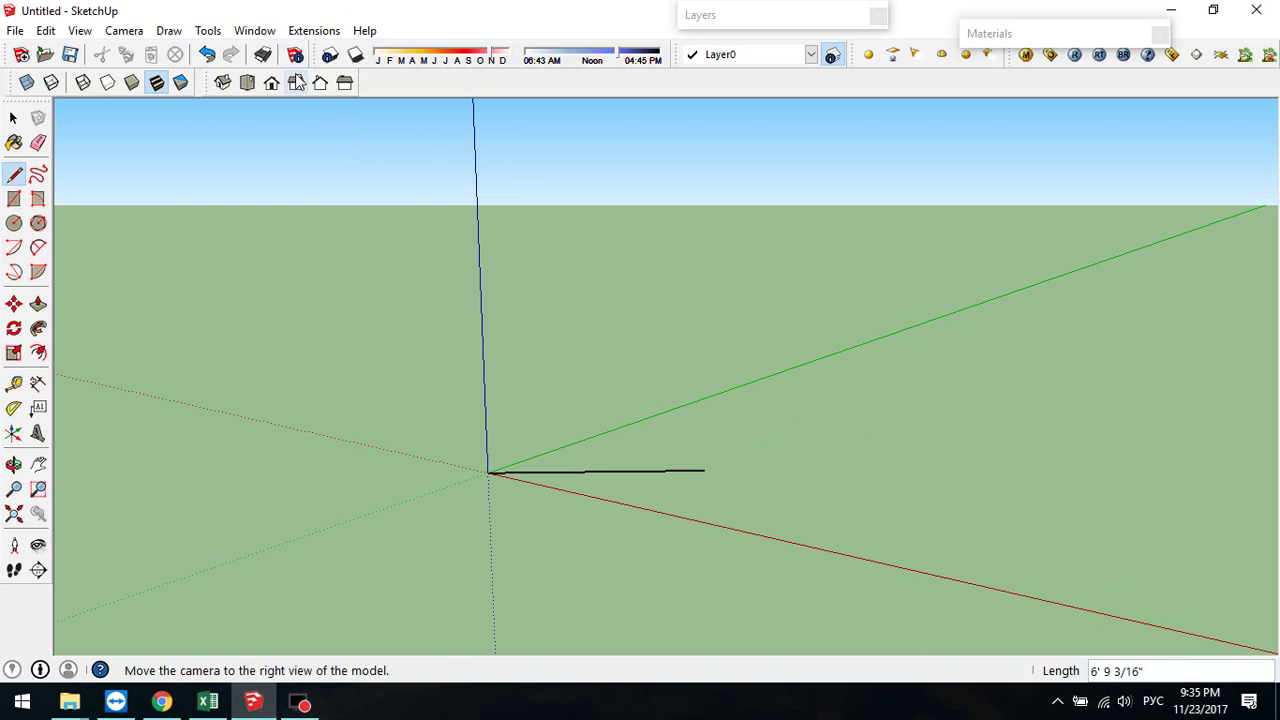
# - Set the model's length units to decimal centimetres with 0.0cm precision
pyautogui.click(254, 30)
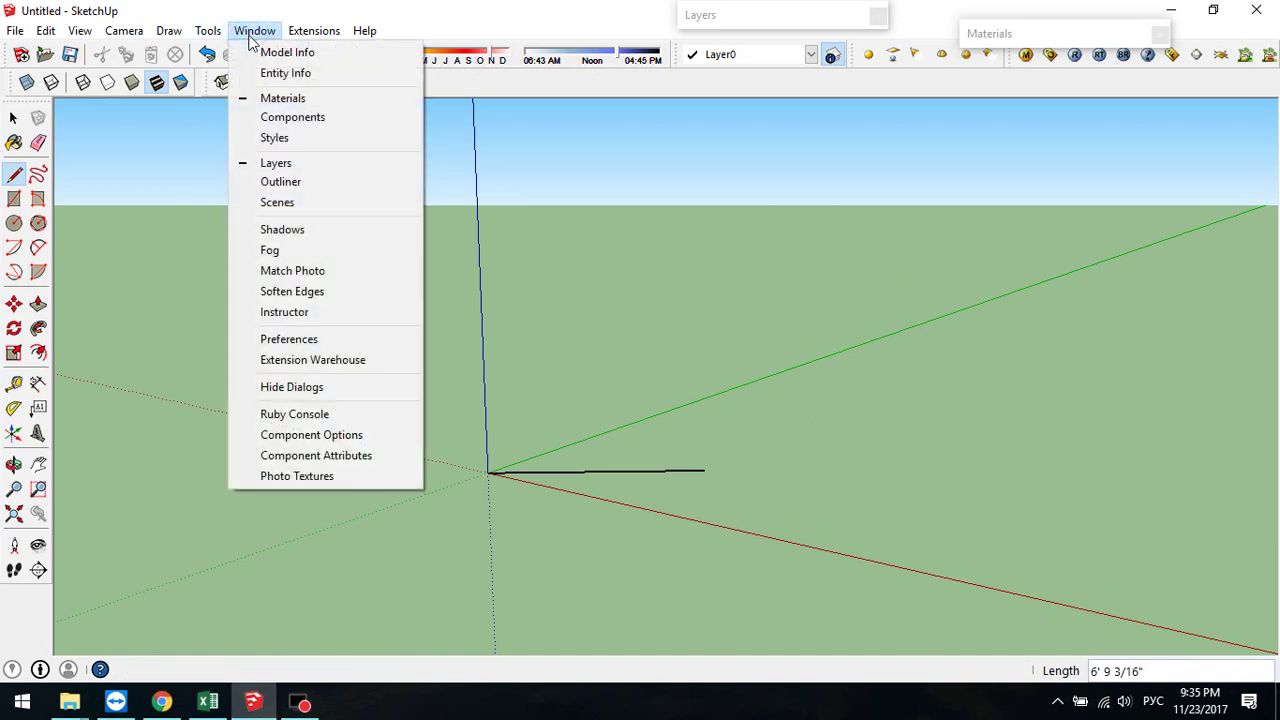
pyautogui.click(268, 48)
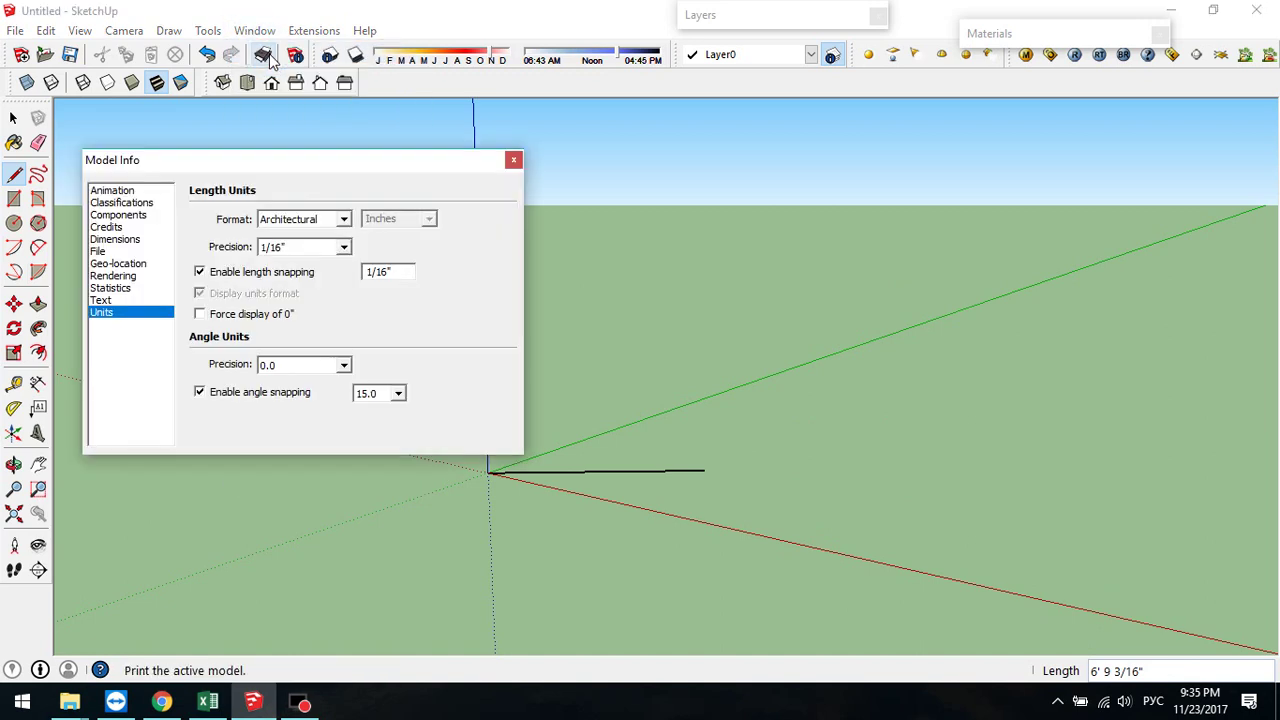
pyautogui.click(340, 219)
pyautogui.click(300, 250)
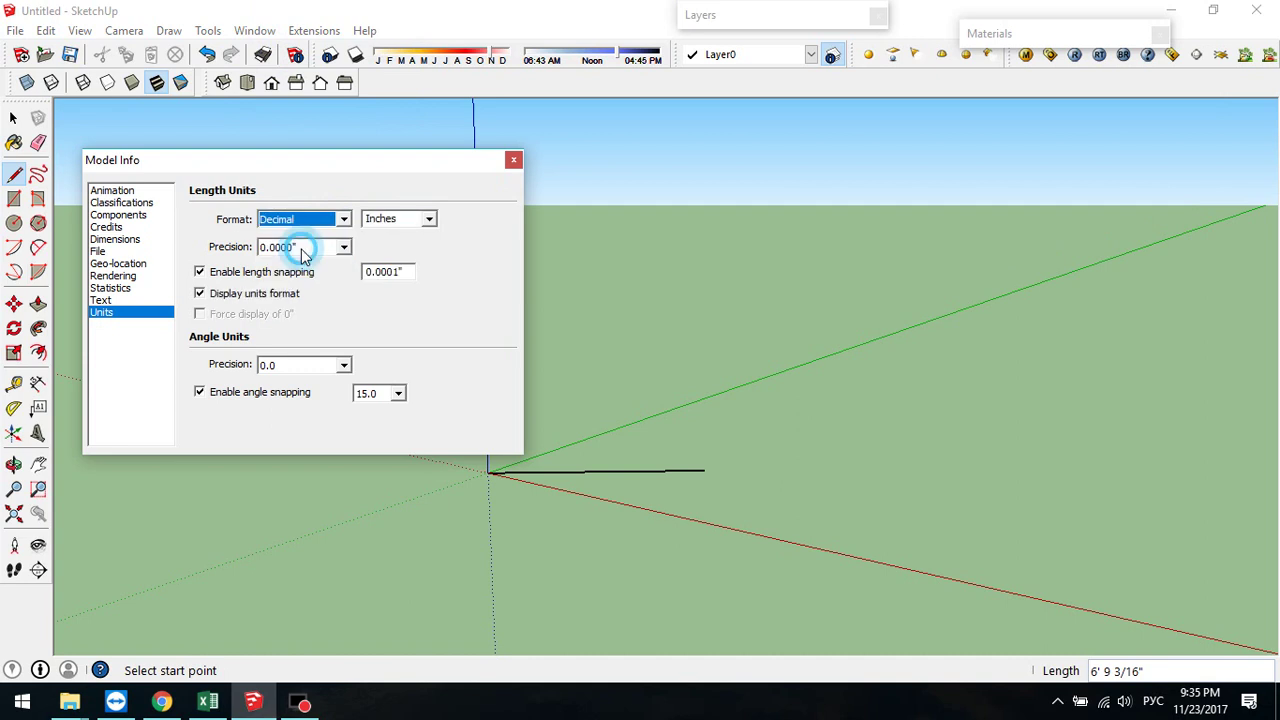
pyautogui.click(424, 218)
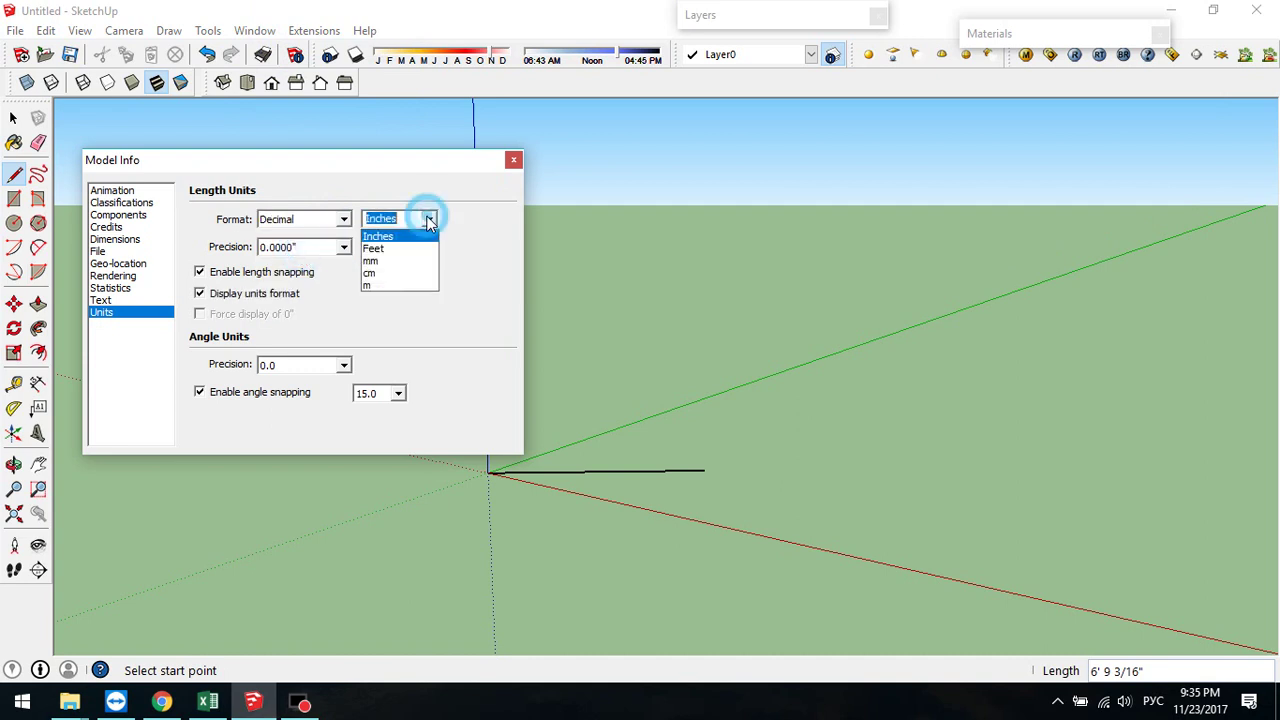
pyautogui.click(370, 272)
pyautogui.click(343, 247)
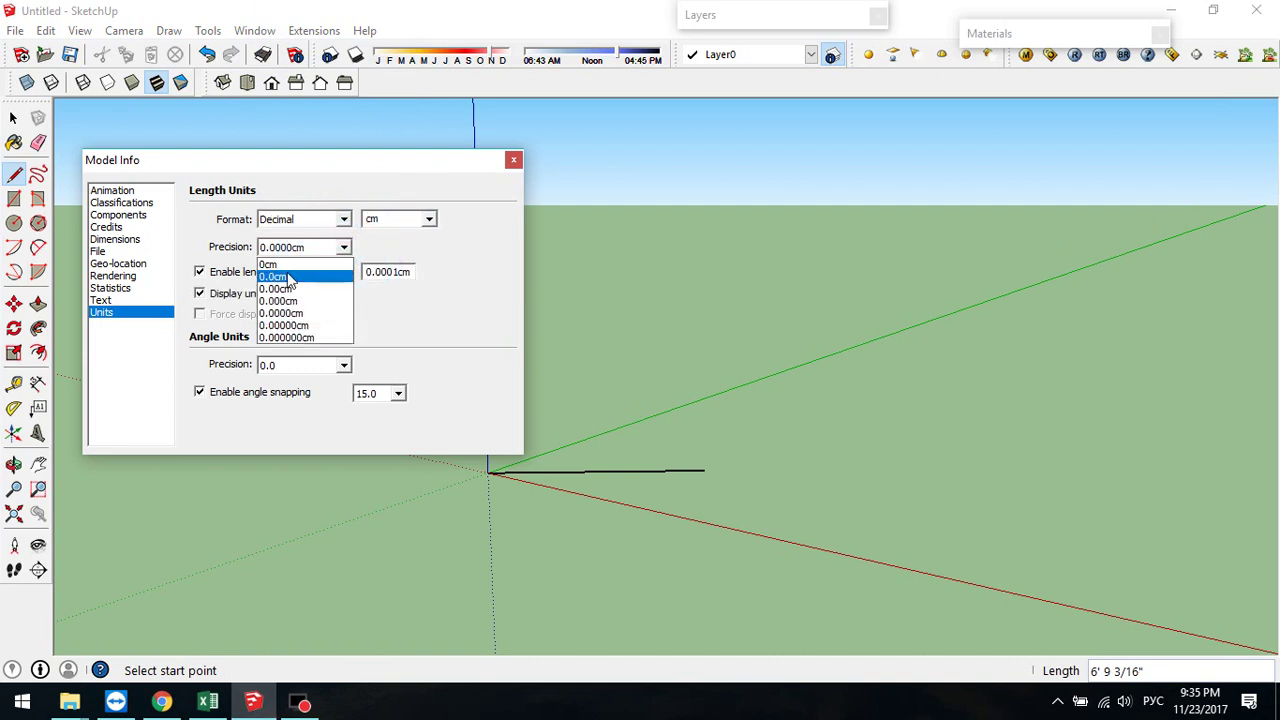
pyautogui.click(288, 277)
pyautogui.click(513, 161)
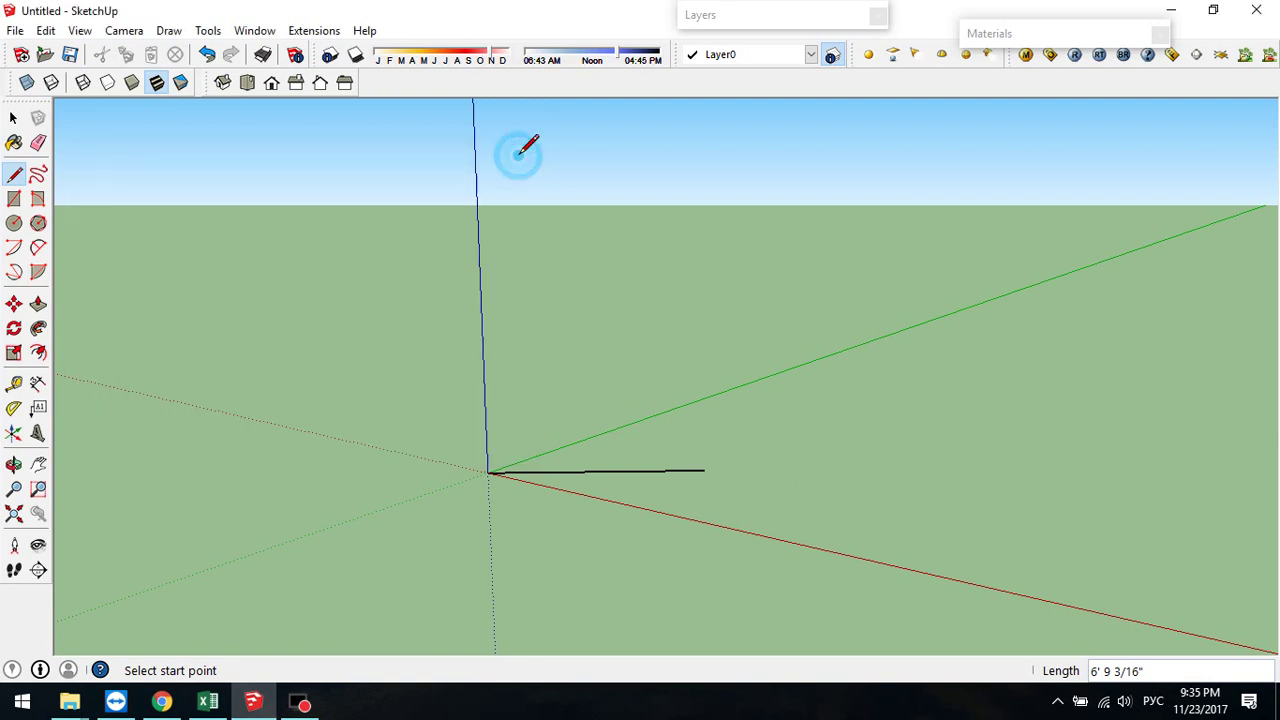
# - Delete the existing line and draw a new one about 133 cm long from the origin
pyautogui.hotkey('ctrl', 'a')
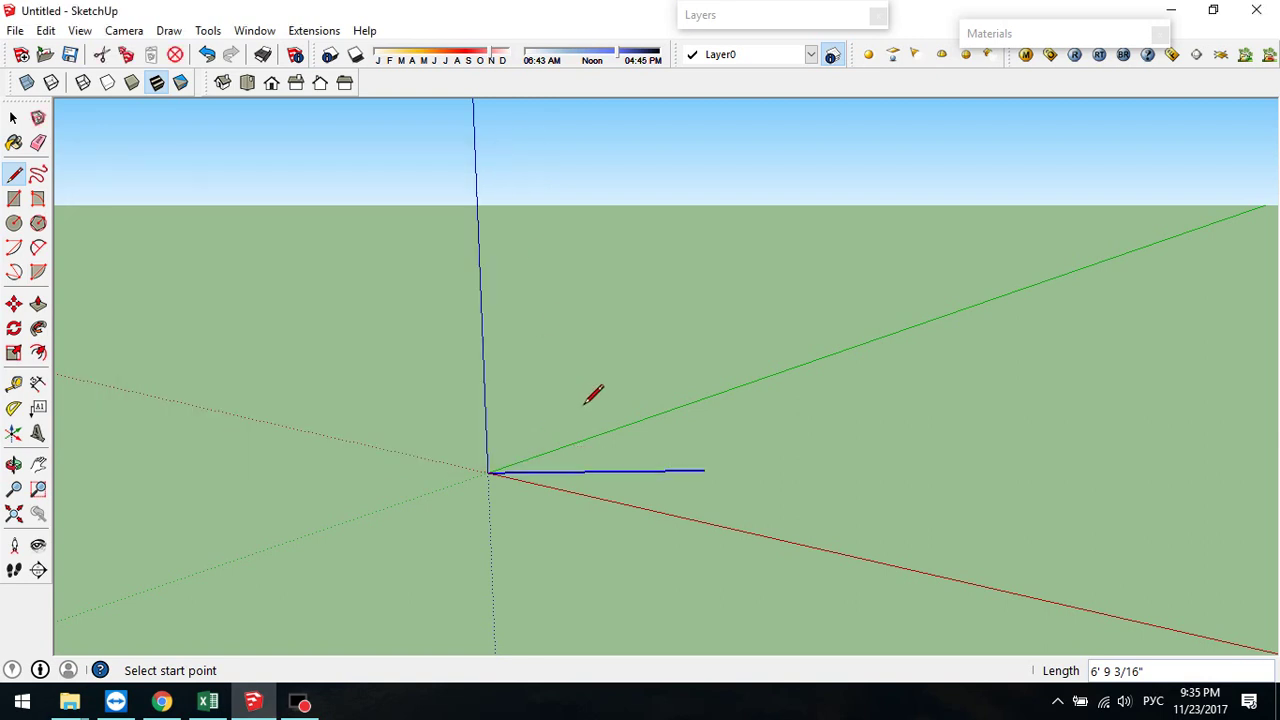
pyautogui.press('Delete')
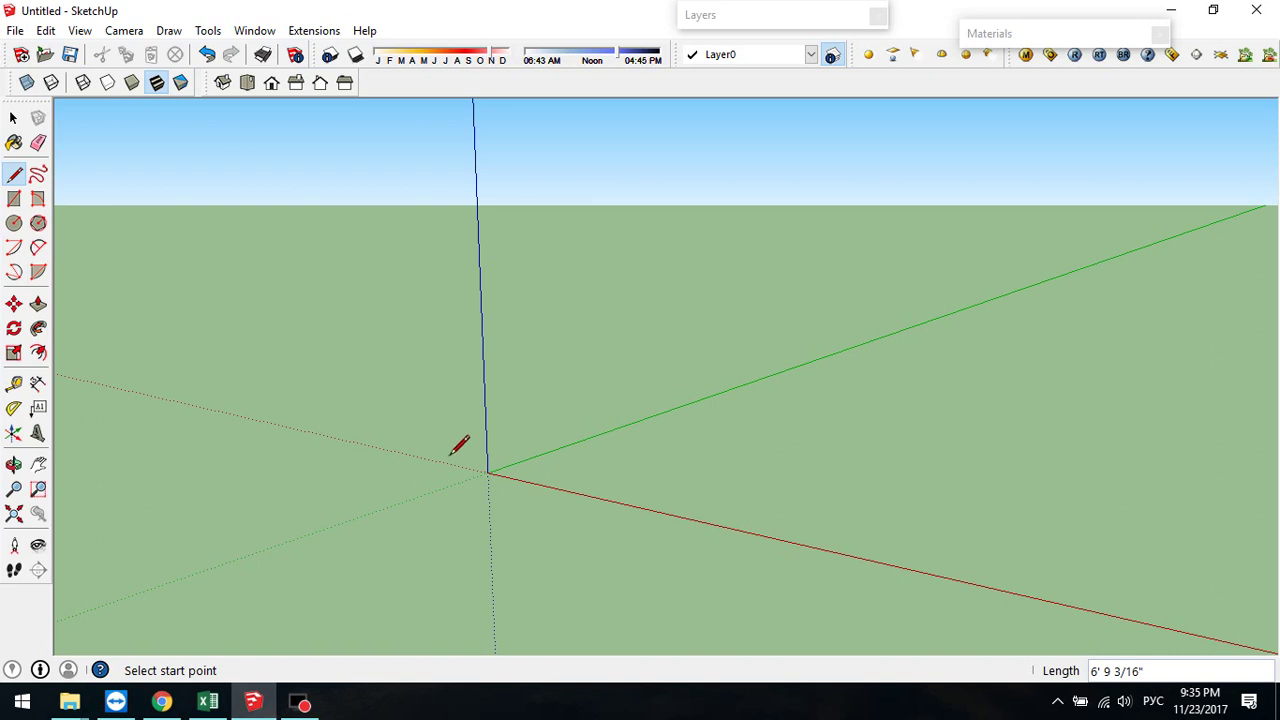
pyautogui.click(488, 472)
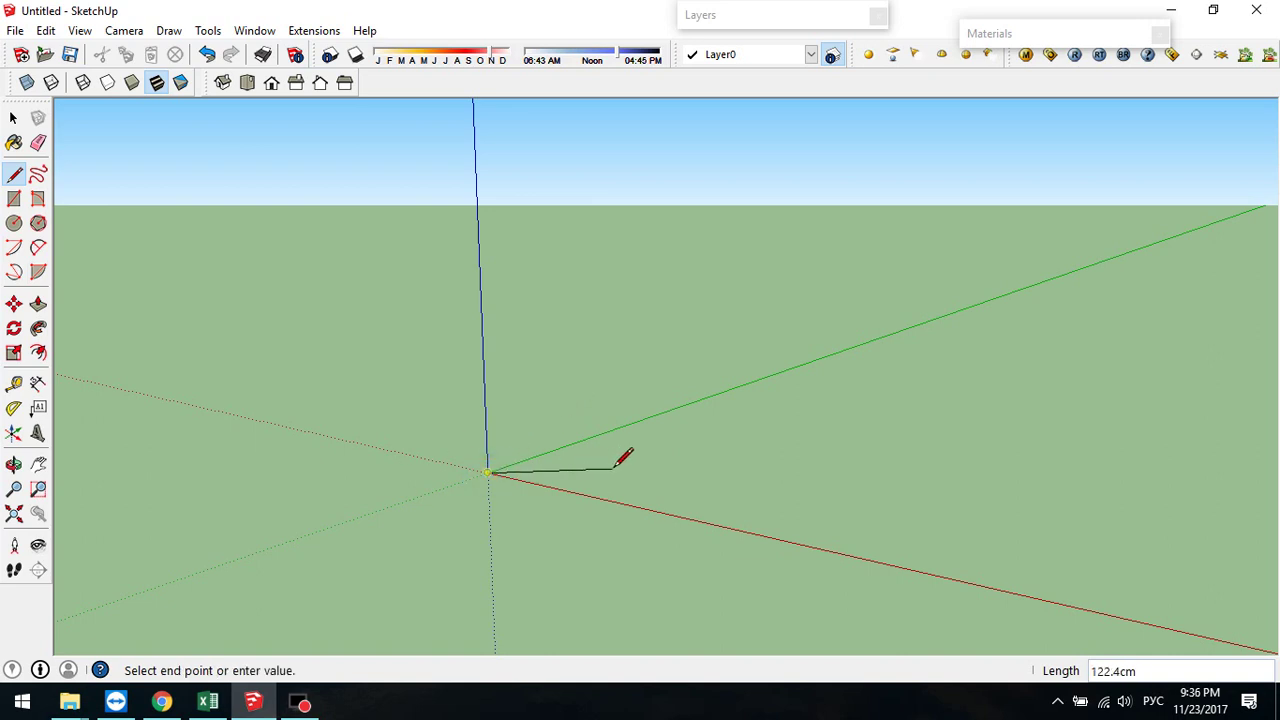
pyautogui.click(619, 467)
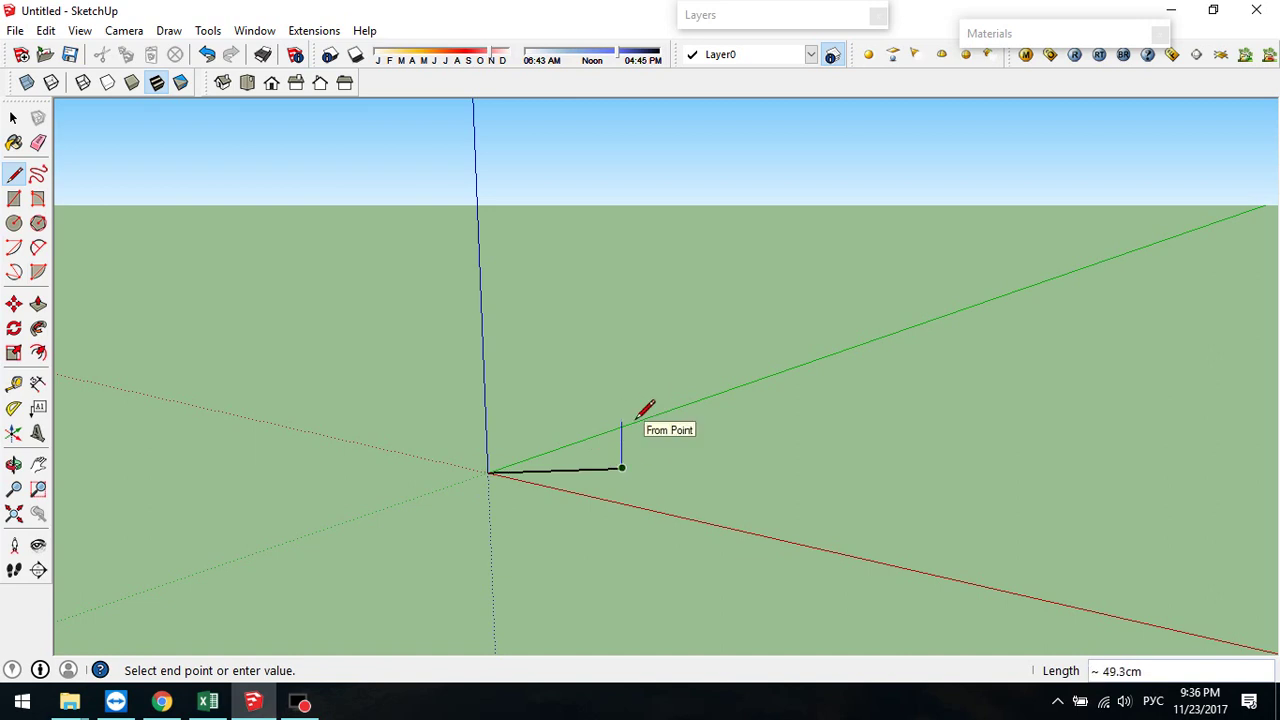
pyautogui.press('Escape')
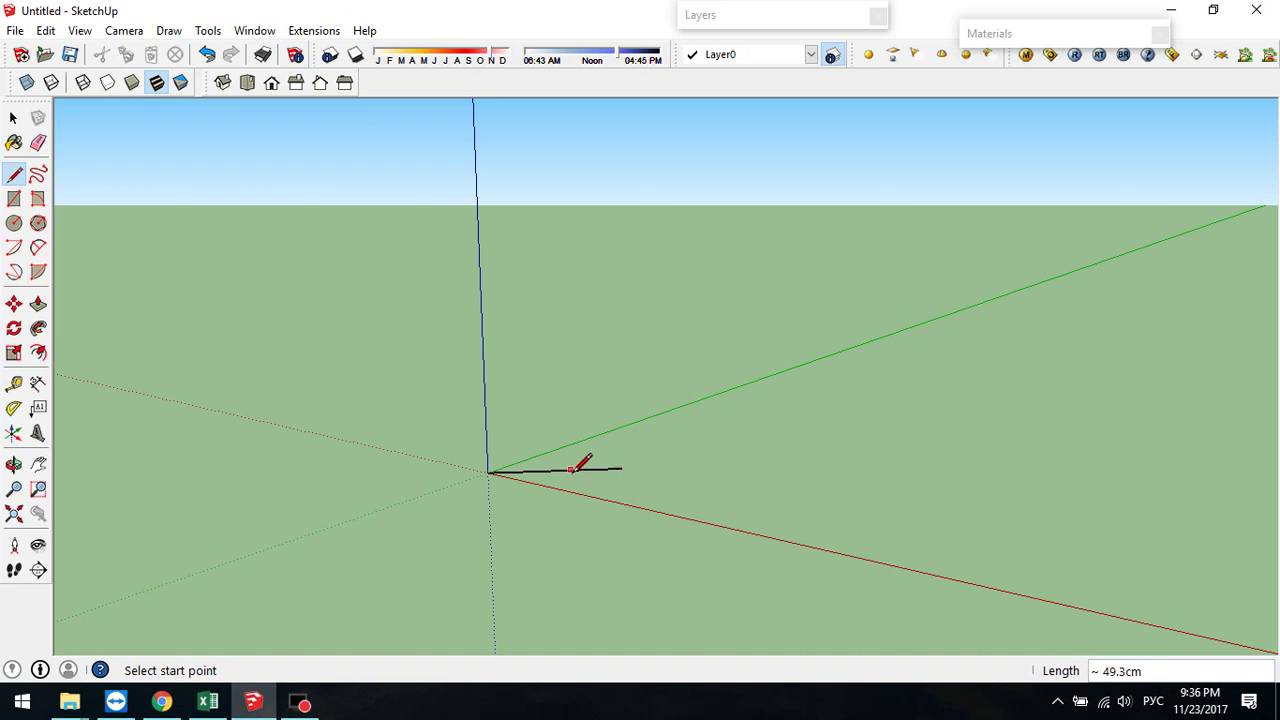
# - Set the line's length to 500 cm in its entity information
pyautogui.rightClick(576, 469)
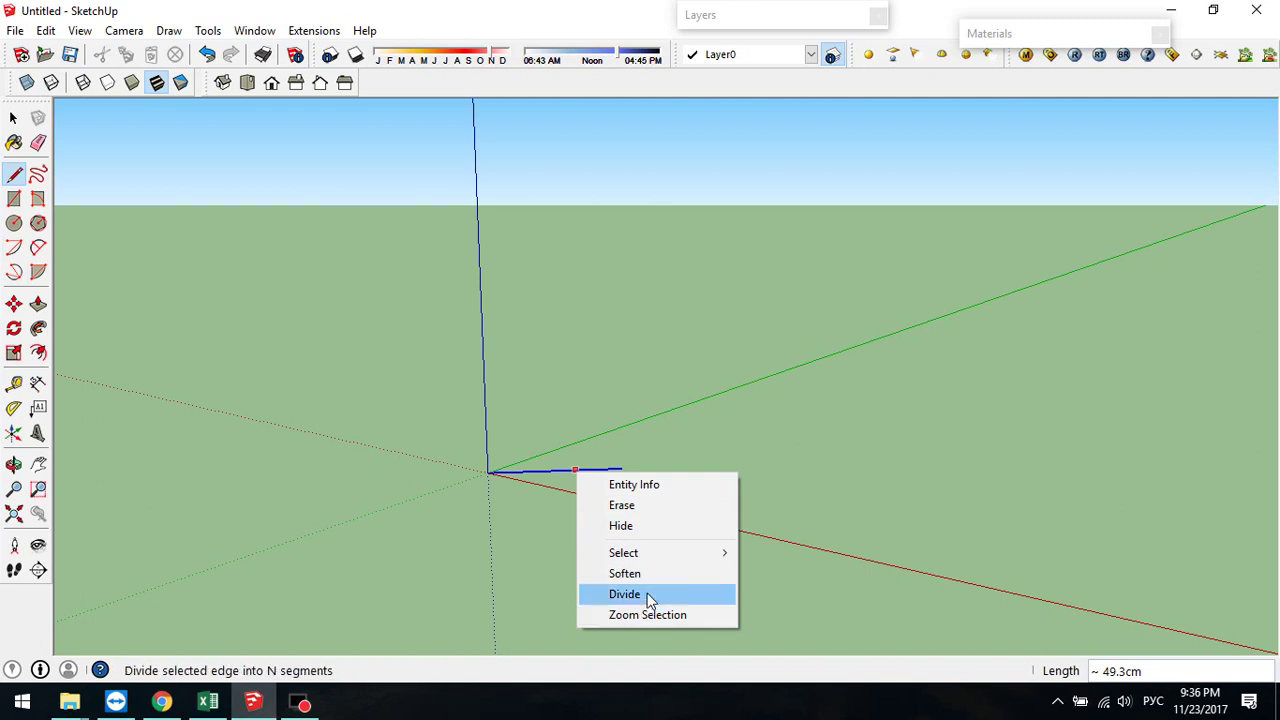
pyautogui.click(640, 488)
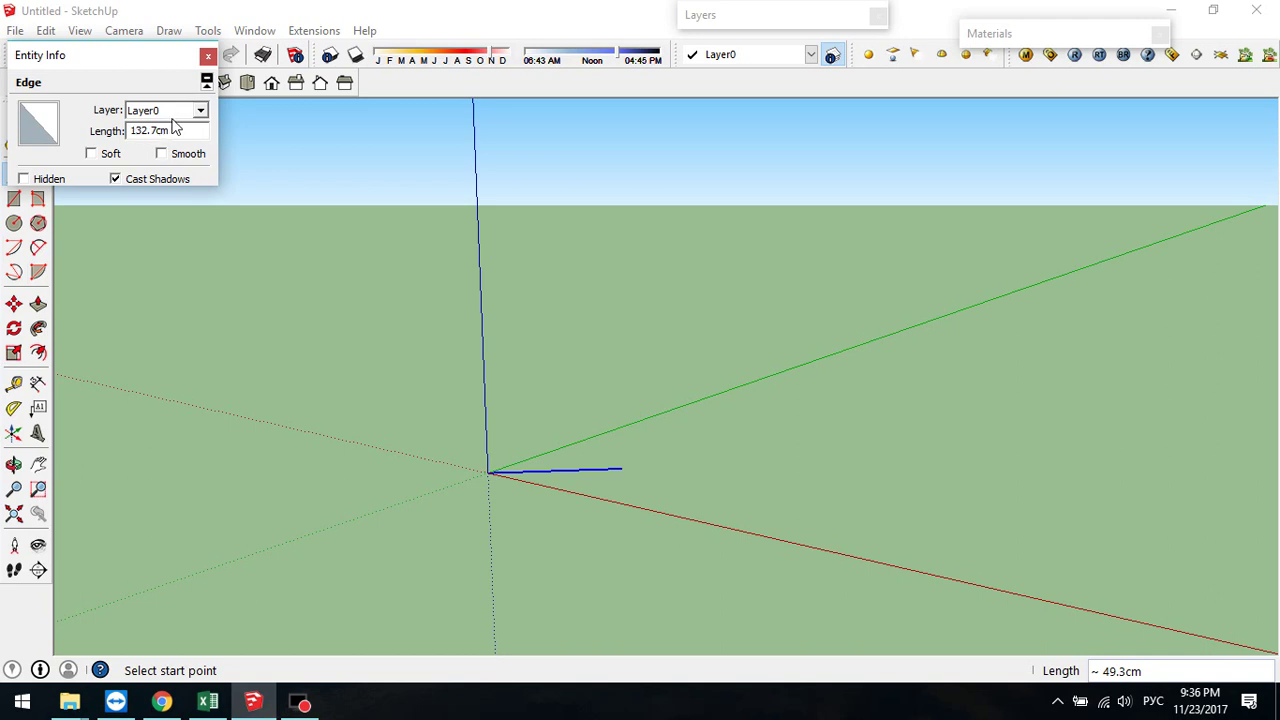
pyautogui.moveTo(171, 130); pyautogui.dragTo(129, 131)
pyautogui.write('500')
pyautogui.press('Return')
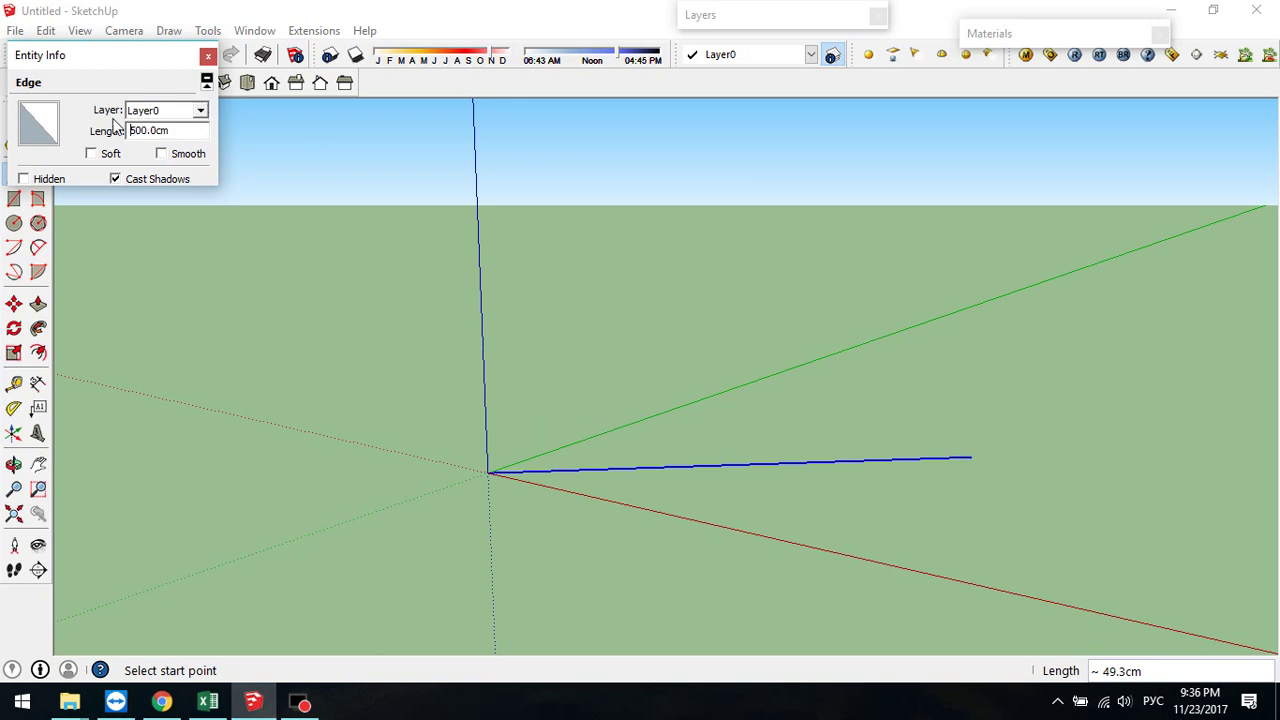
pyautogui.click(207, 56)
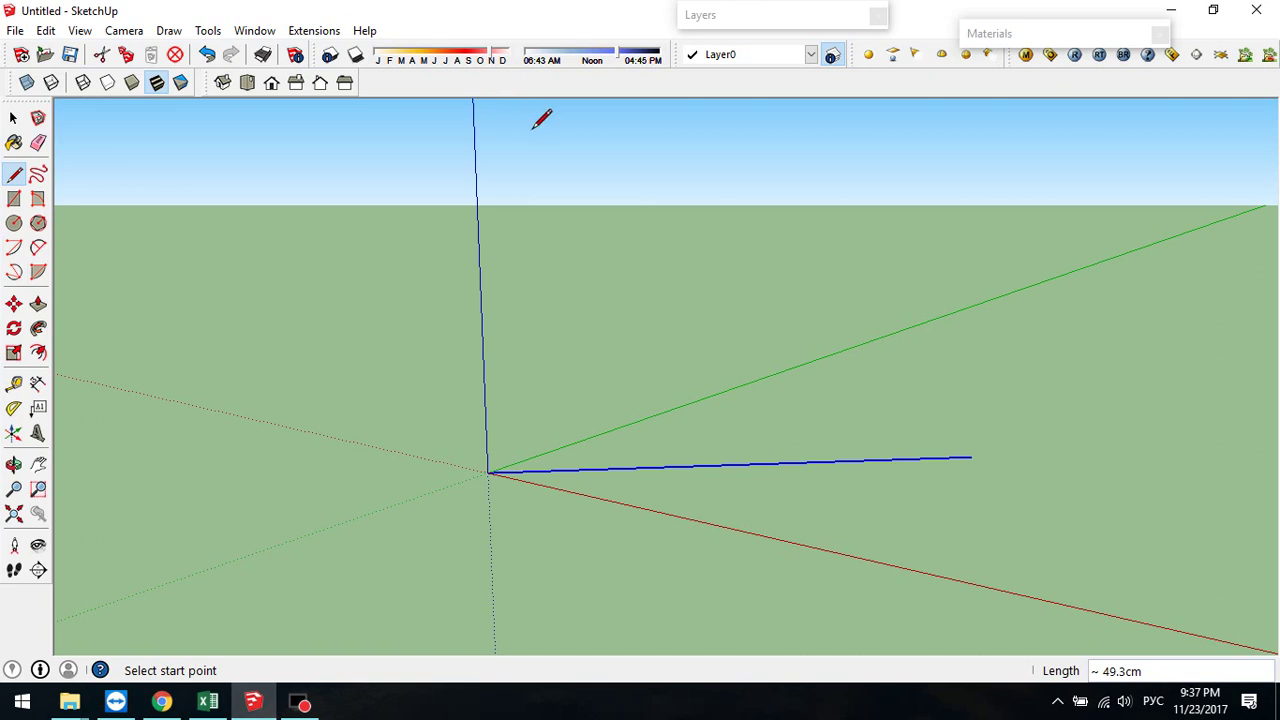
# - Add a layer named "стена" and make it the current layer
pyautogui.click(810, 56)
pyautogui.click(809, 54)
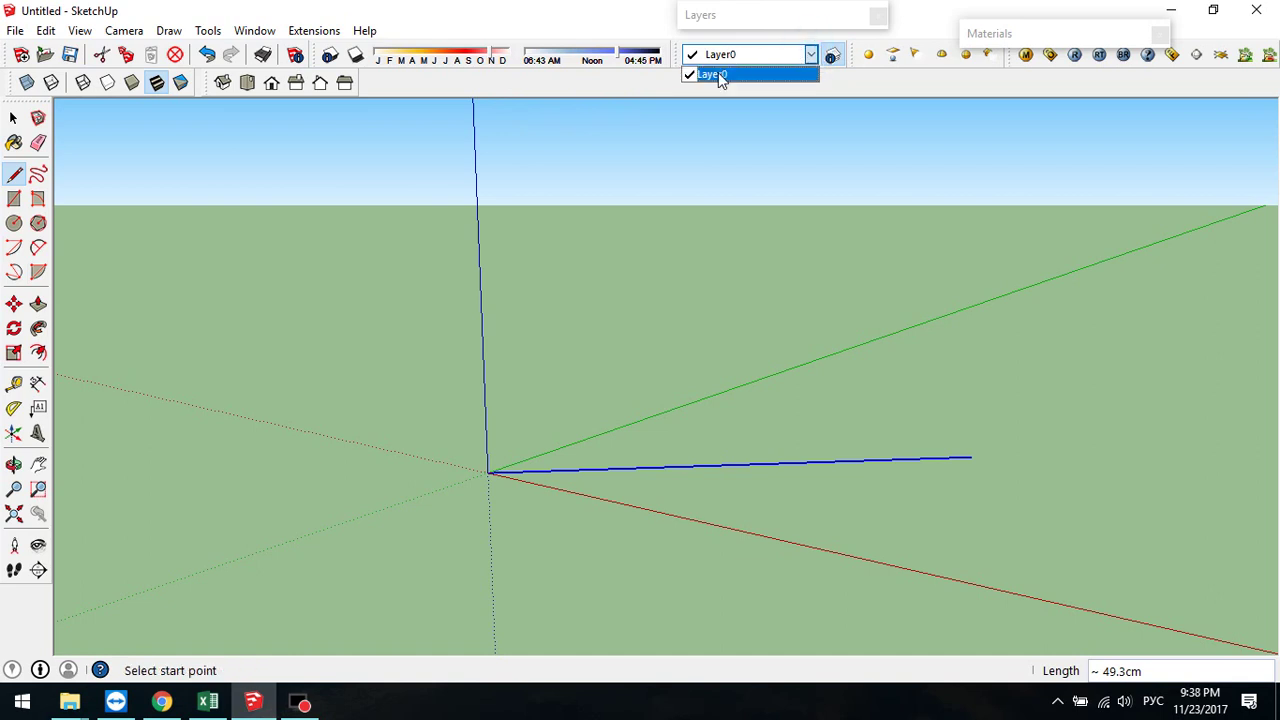
pyautogui.click(760, 58)
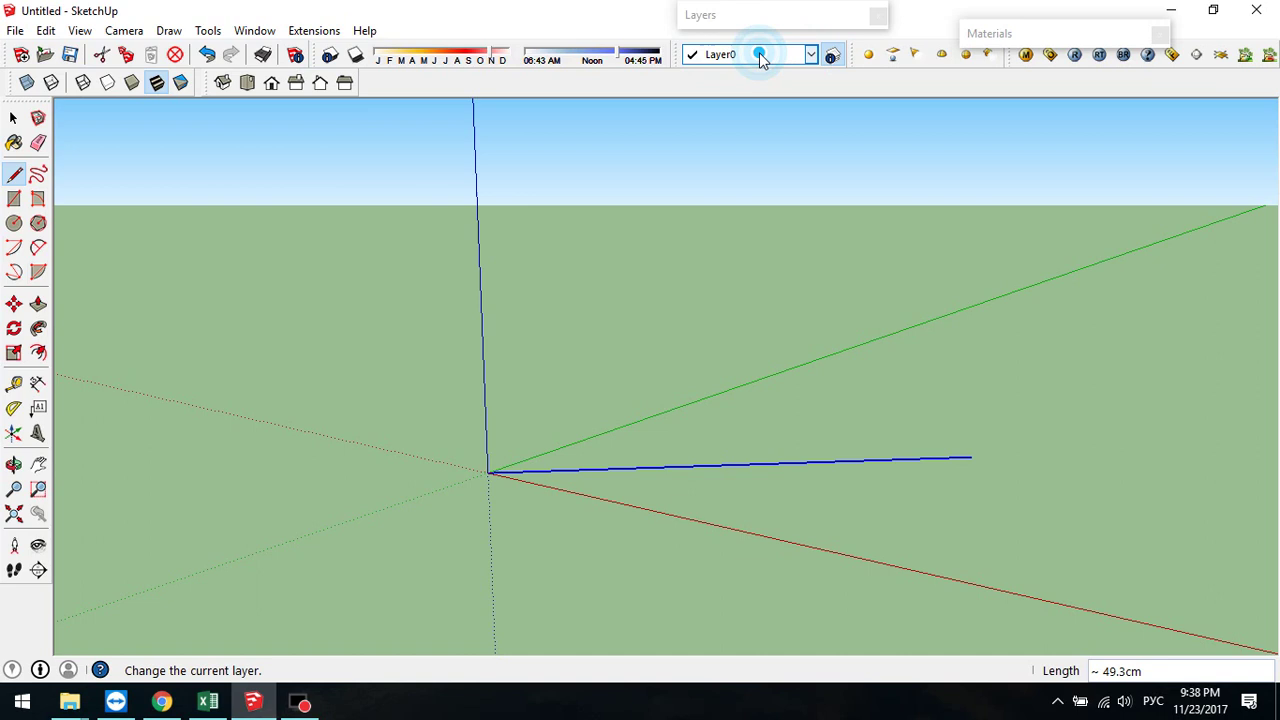
pyautogui.click(836, 57)
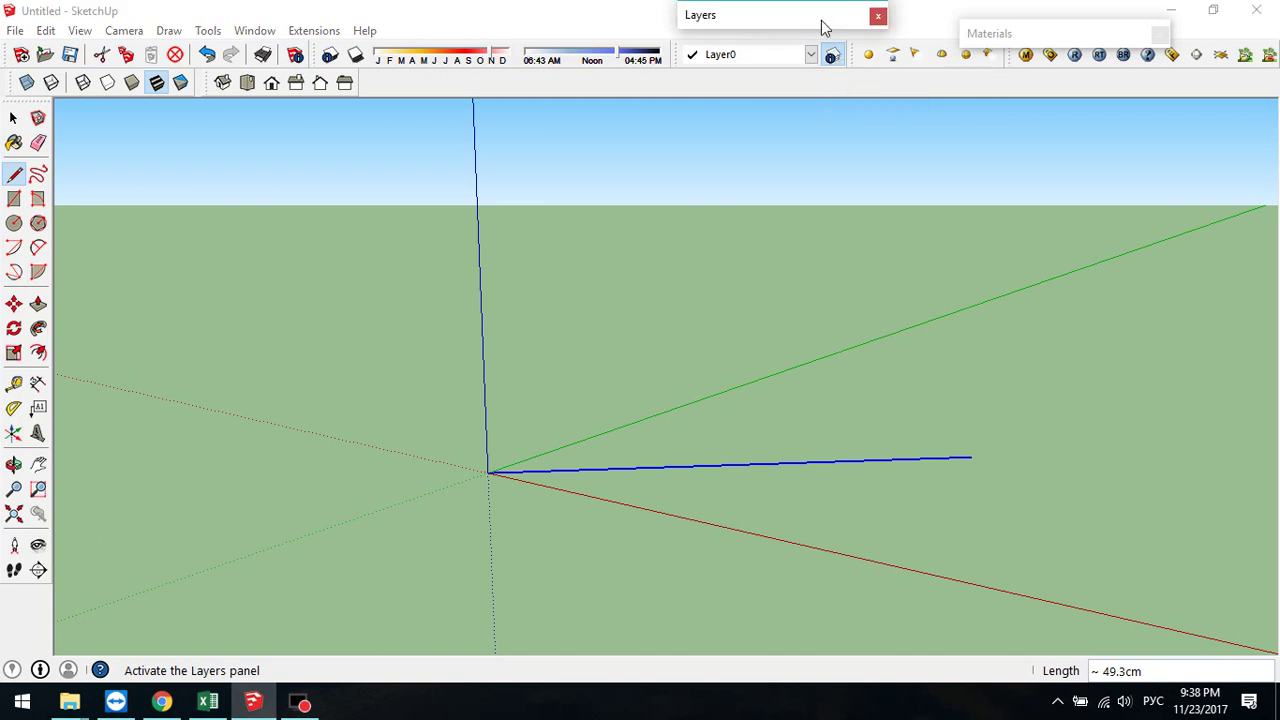
pyautogui.click(811, 12)
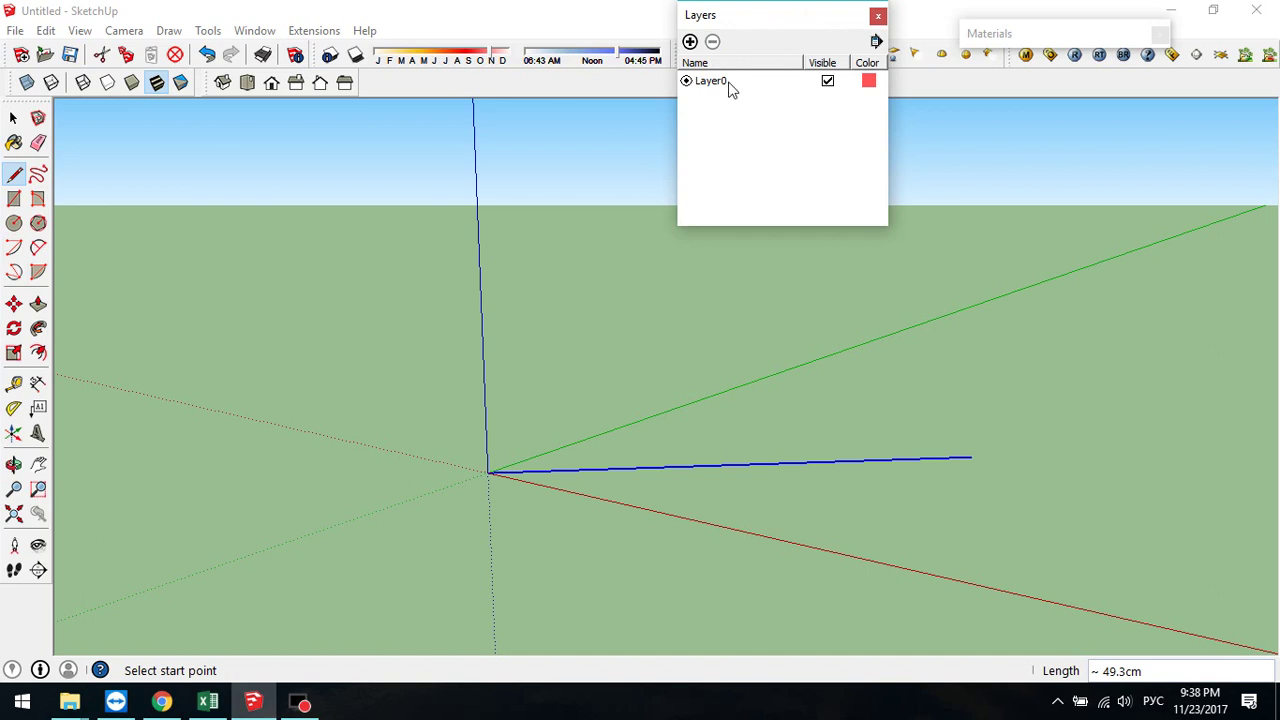
pyautogui.click(690, 42)
pyautogui.write('c')
pyautogui.write('тена')
pyautogui.click(726, 113)
pyautogui.click(686, 97)
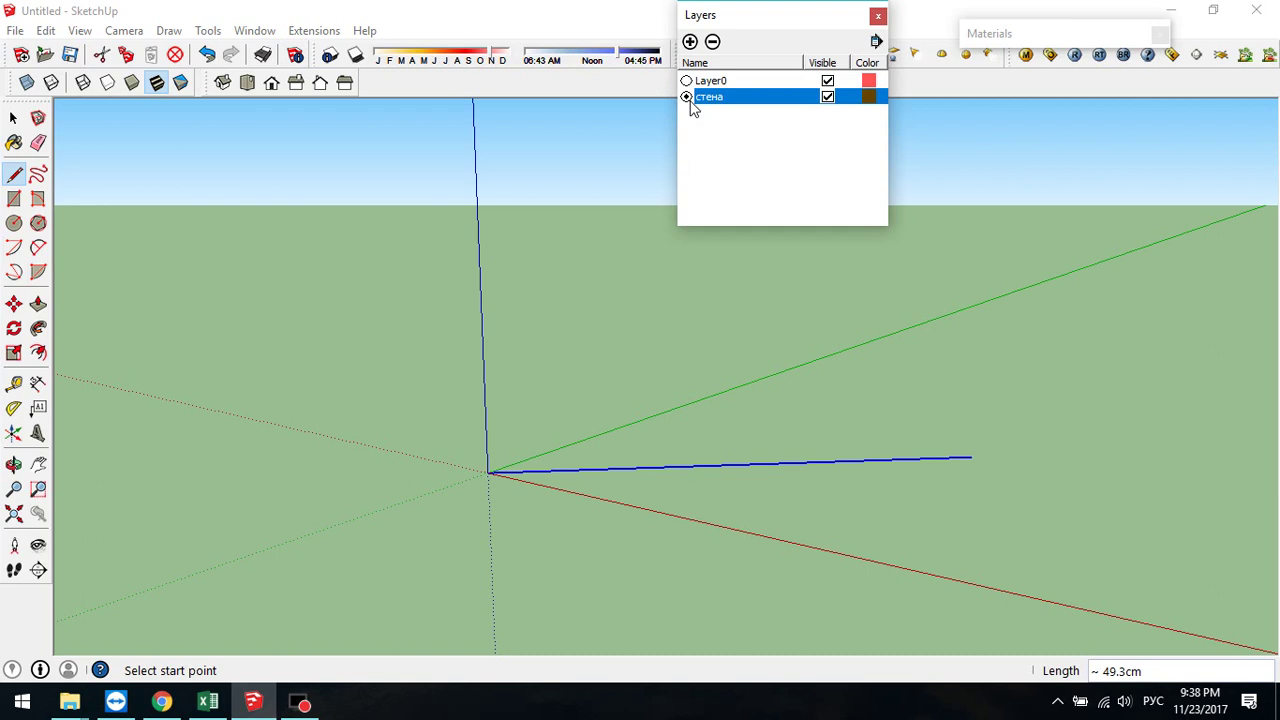
pyautogui.click(741, 114)
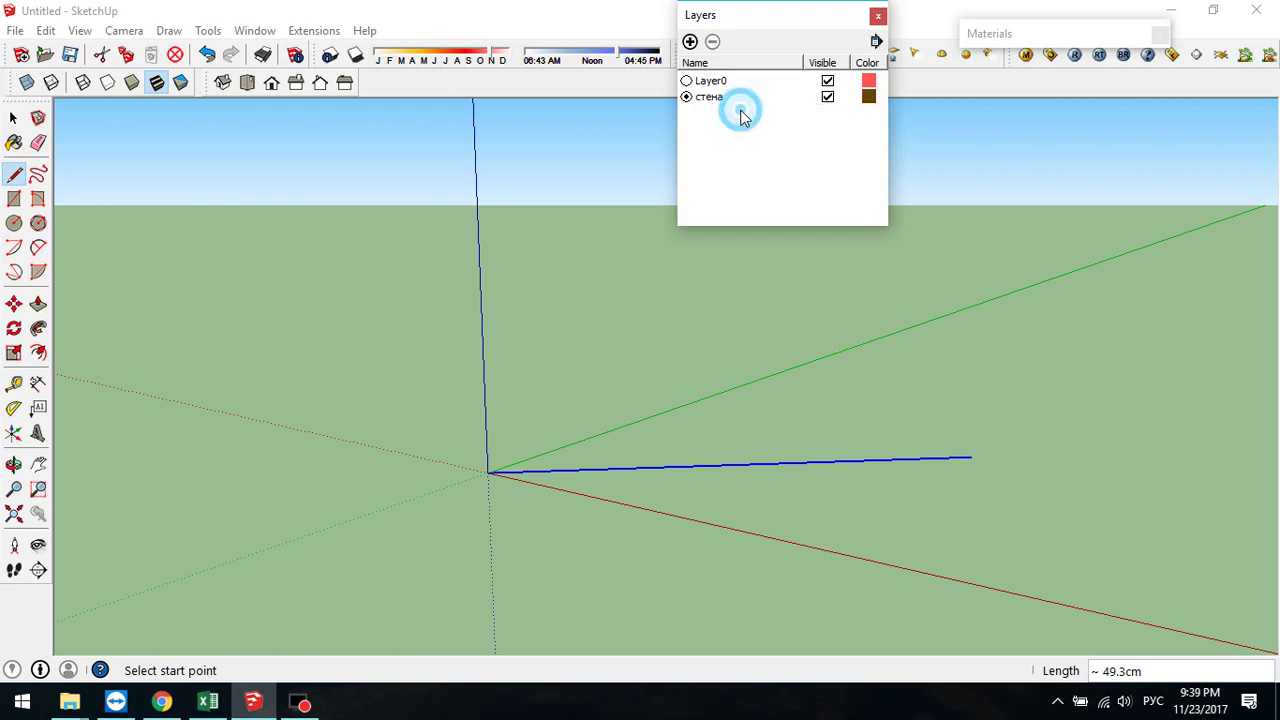
# - Hide and show Layer0 twice to test the layer's visibility
pyautogui.click(828, 97)
pyautogui.click(828, 82)
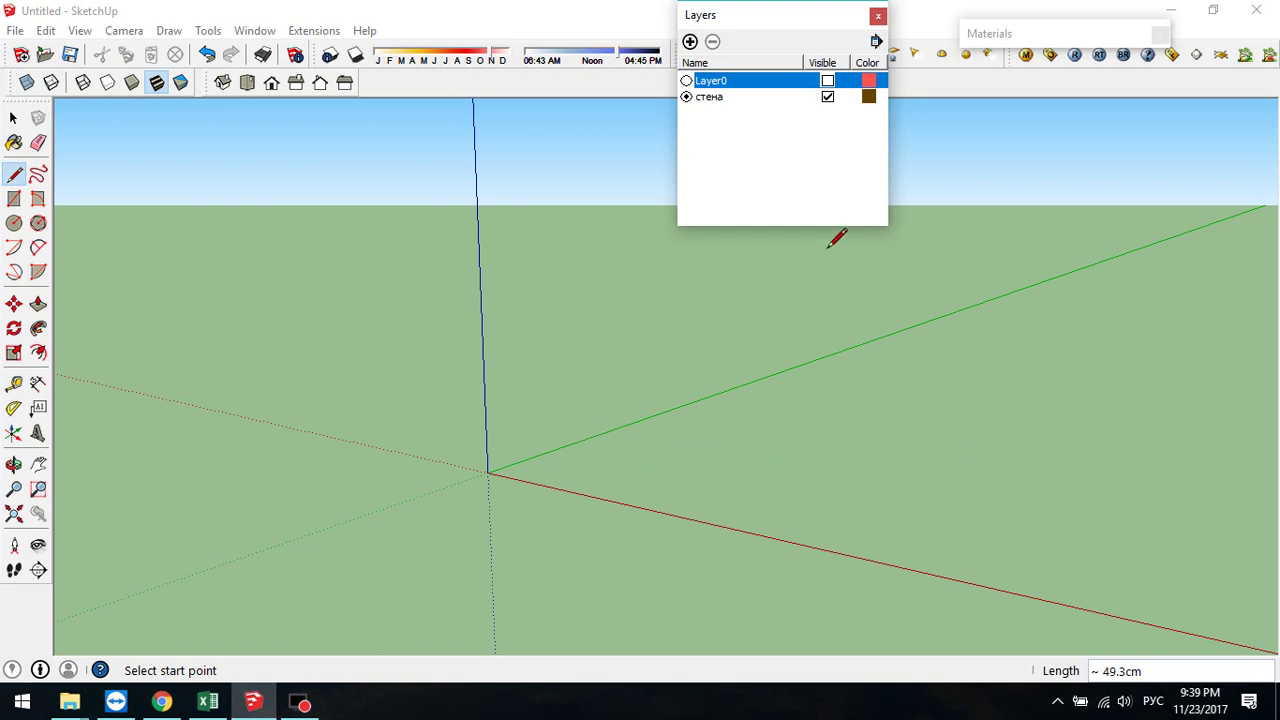
pyautogui.click(828, 81)
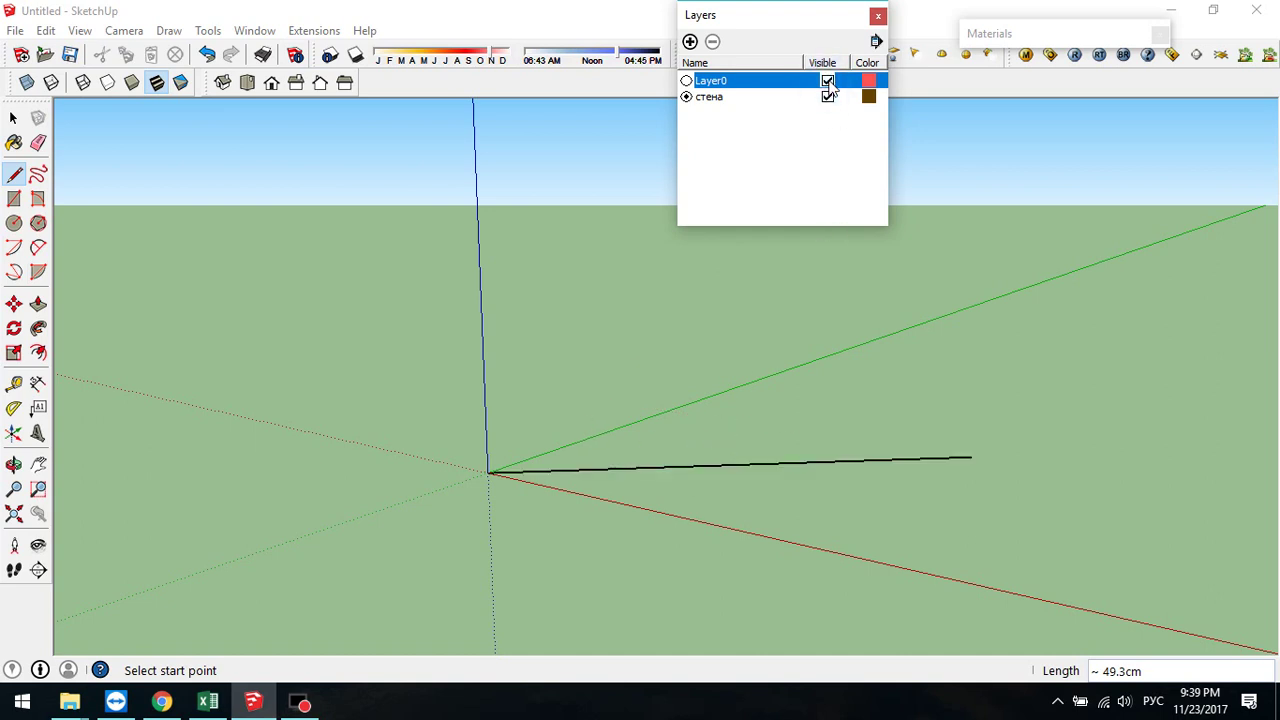
pyautogui.click(828, 82)
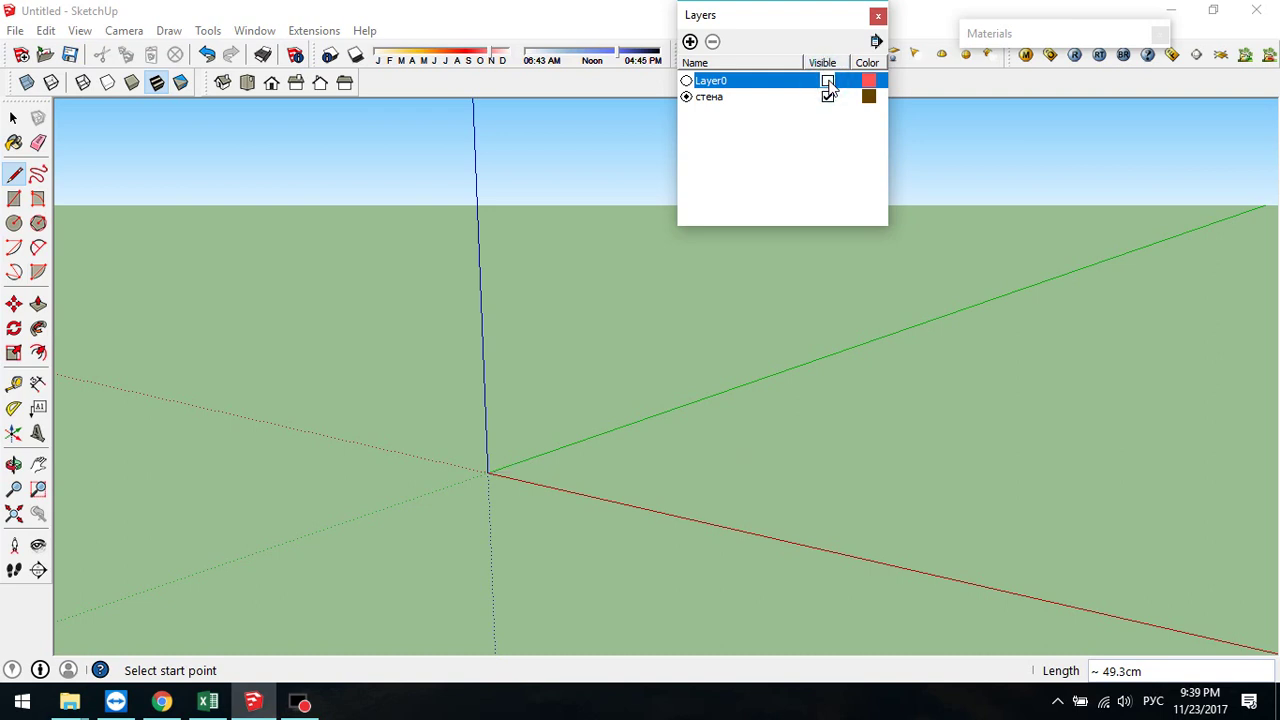
pyautogui.click(828, 82)
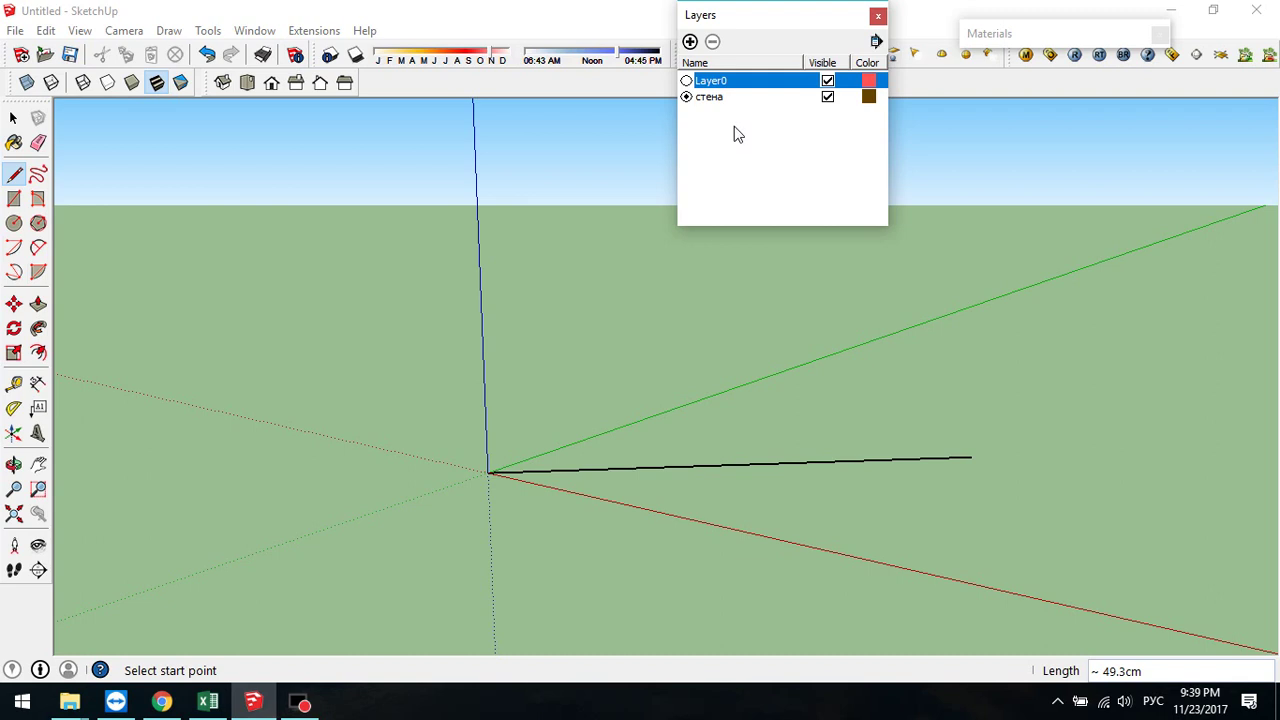
# - Open the line's entity information, make Layer0 the current layer and close the information window
pyautogui.click(13, 118)
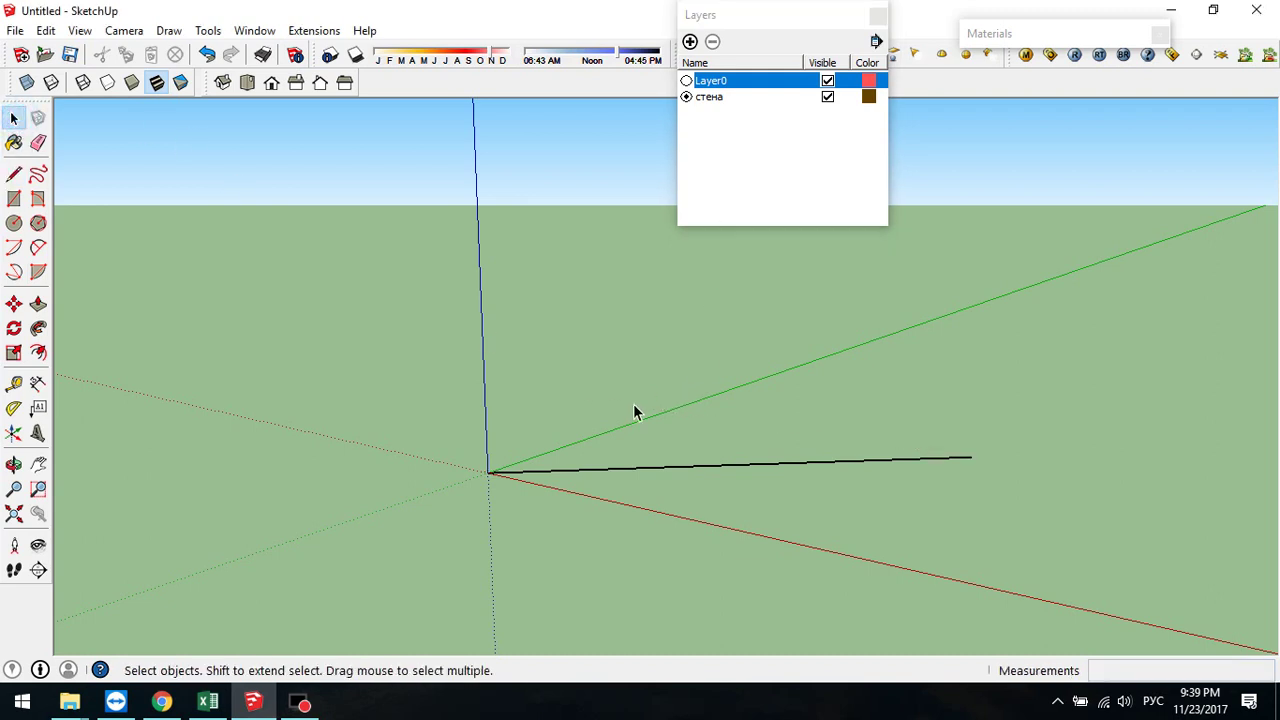
pyautogui.rightClick(741, 470)
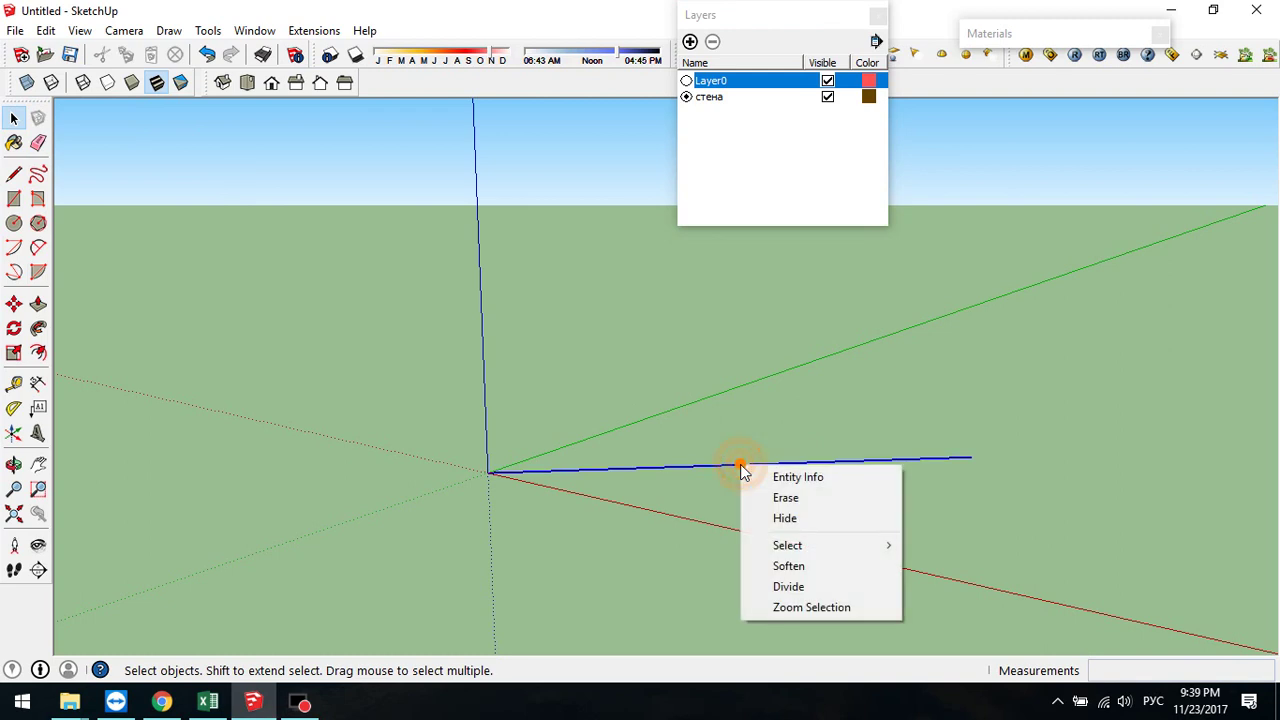
pyautogui.click(805, 477)
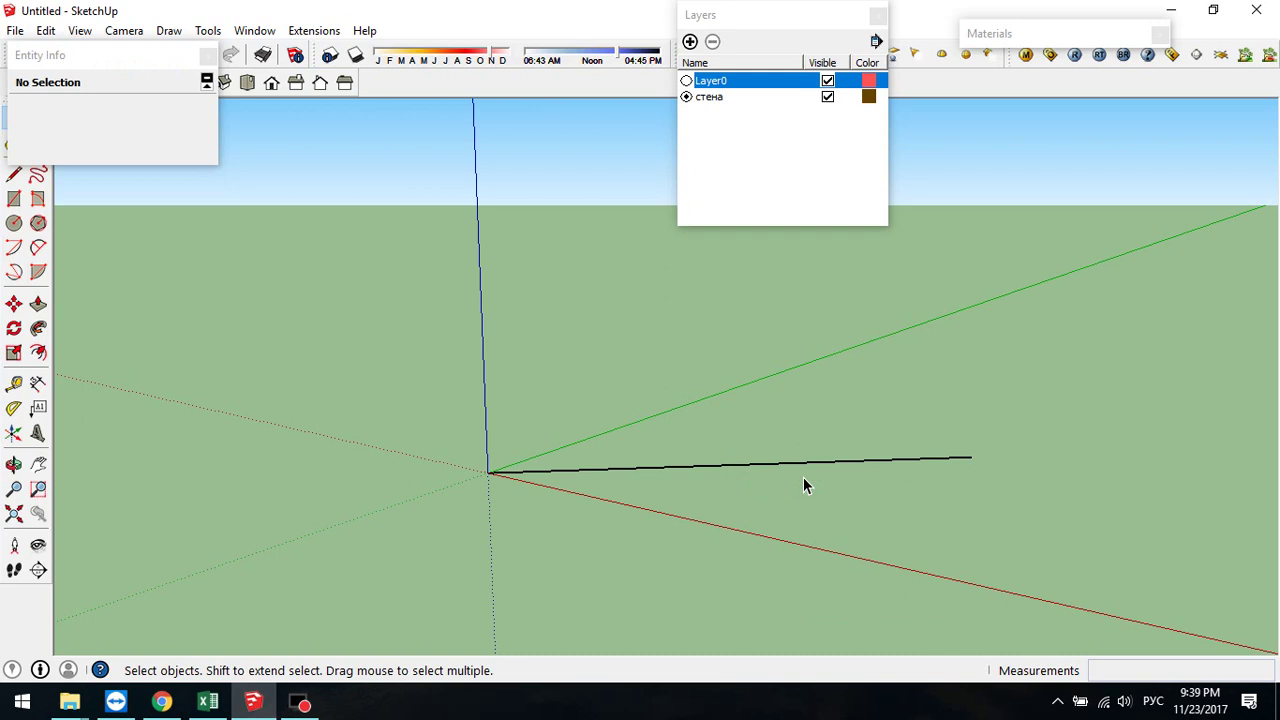
pyautogui.click(686, 80)
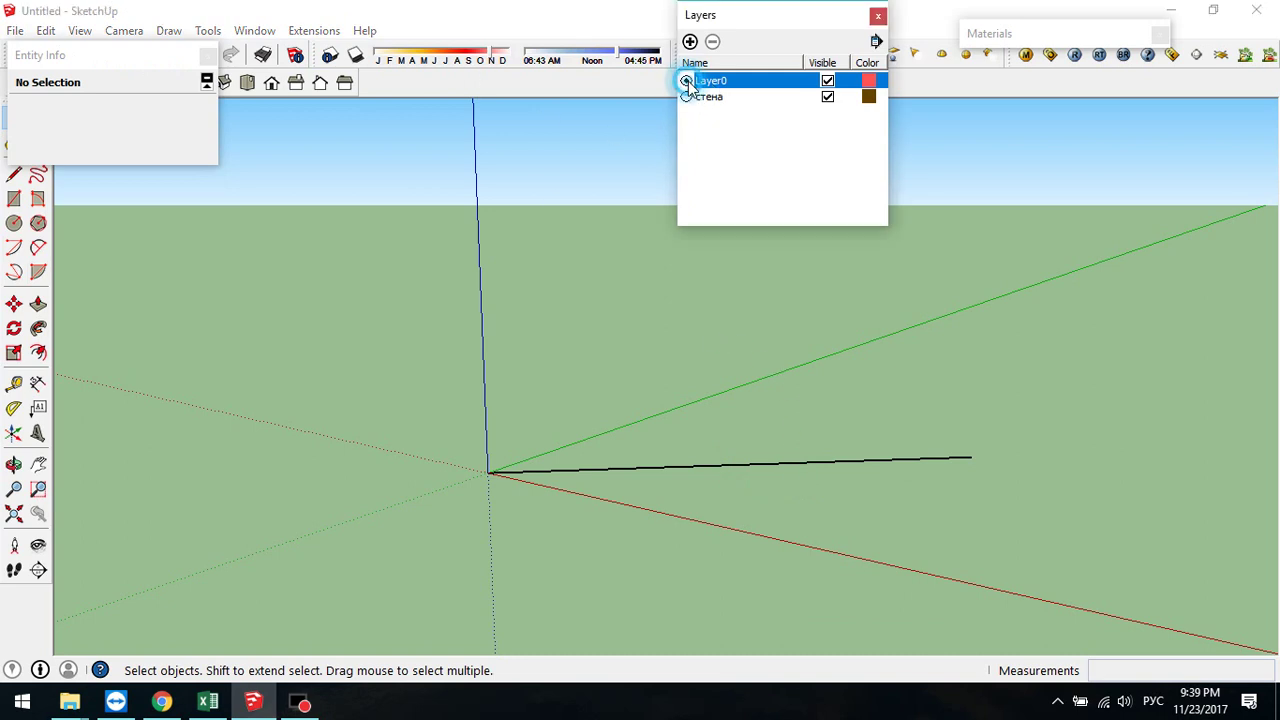
pyautogui.click(207, 57)
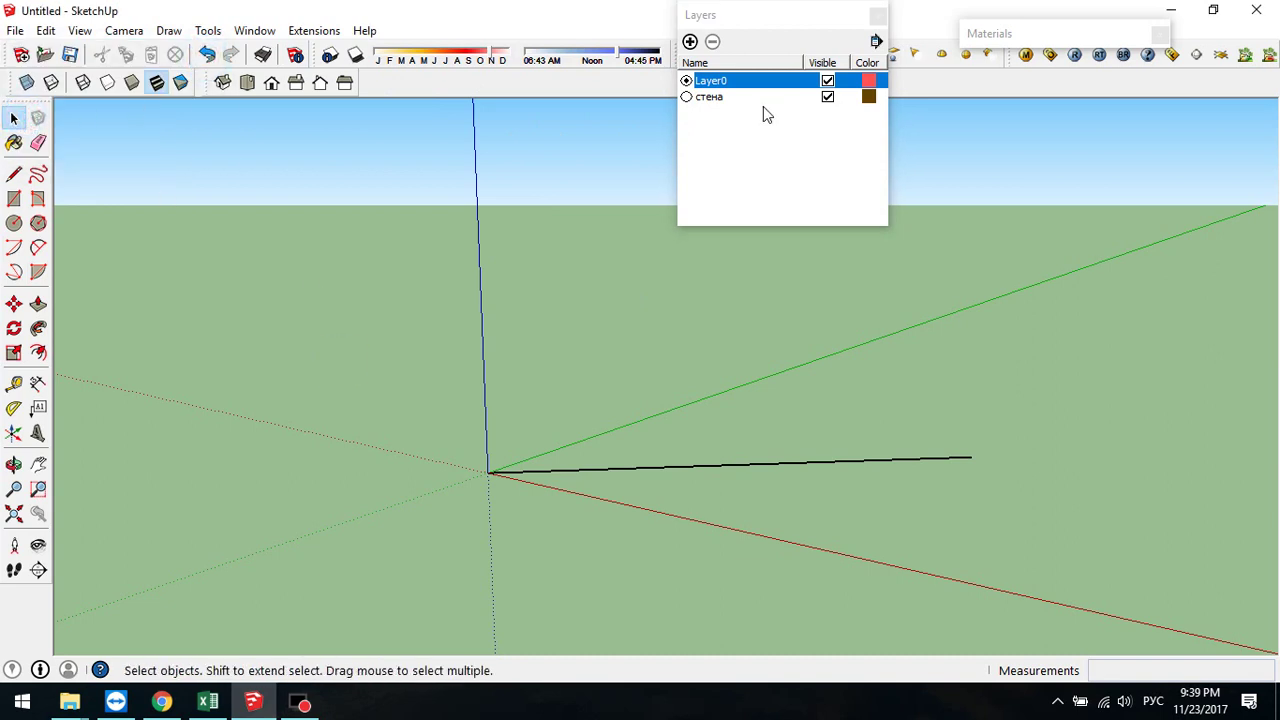
# - Assign the 500 cm line to the layer "стена" in its entity information
pyautogui.click(807, 20)
pyautogui.click(642, 469)
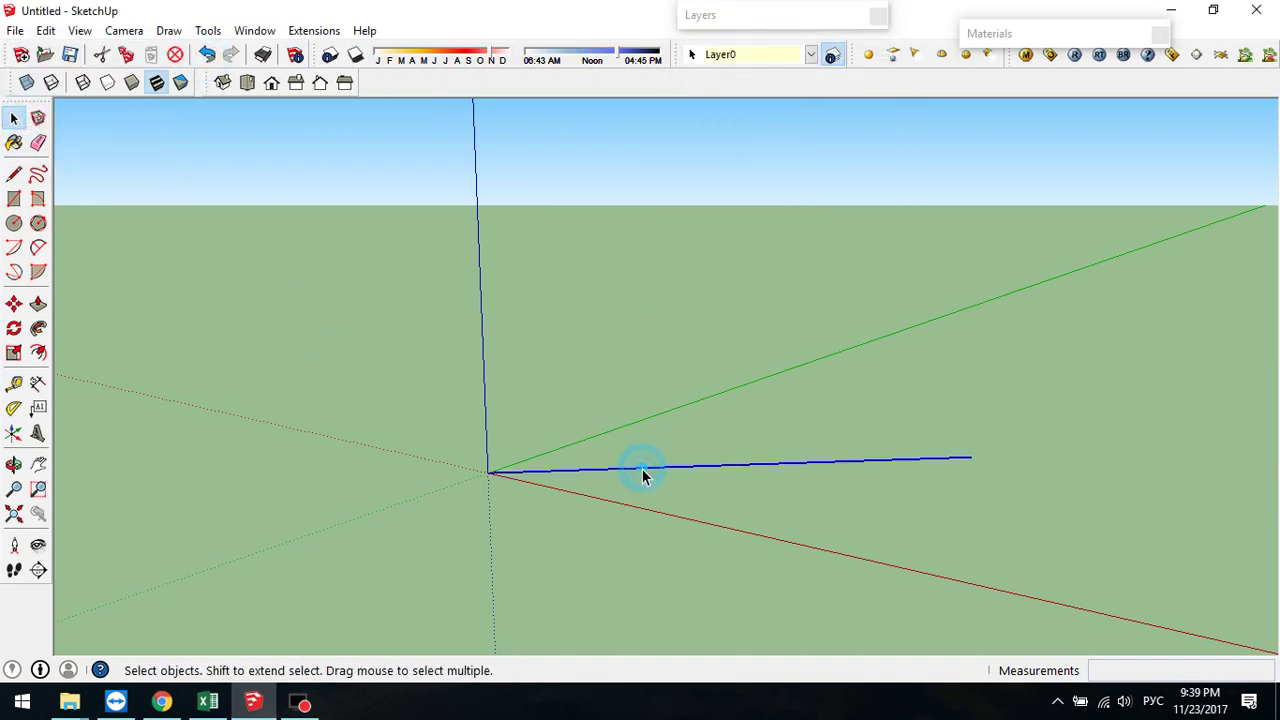
pyautogui.rightClick(642, 468)
pyautogui.click(686, 483)
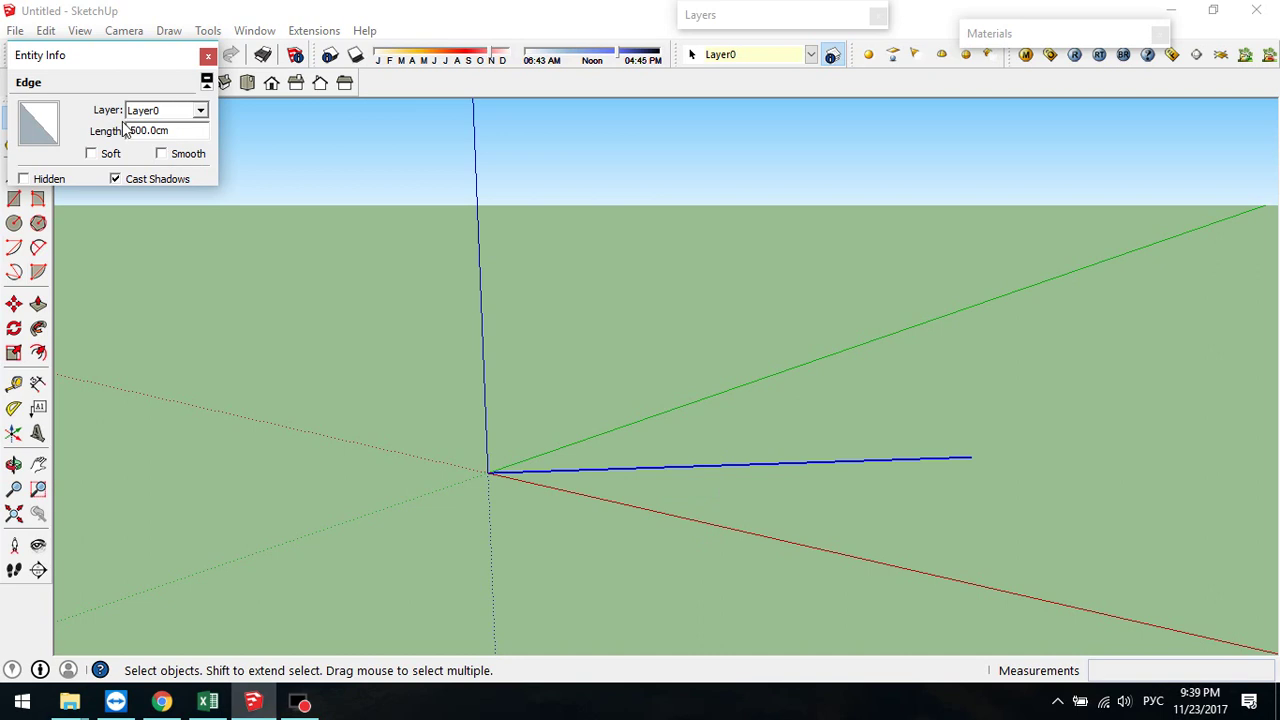
pyautogui.click(200, 112)
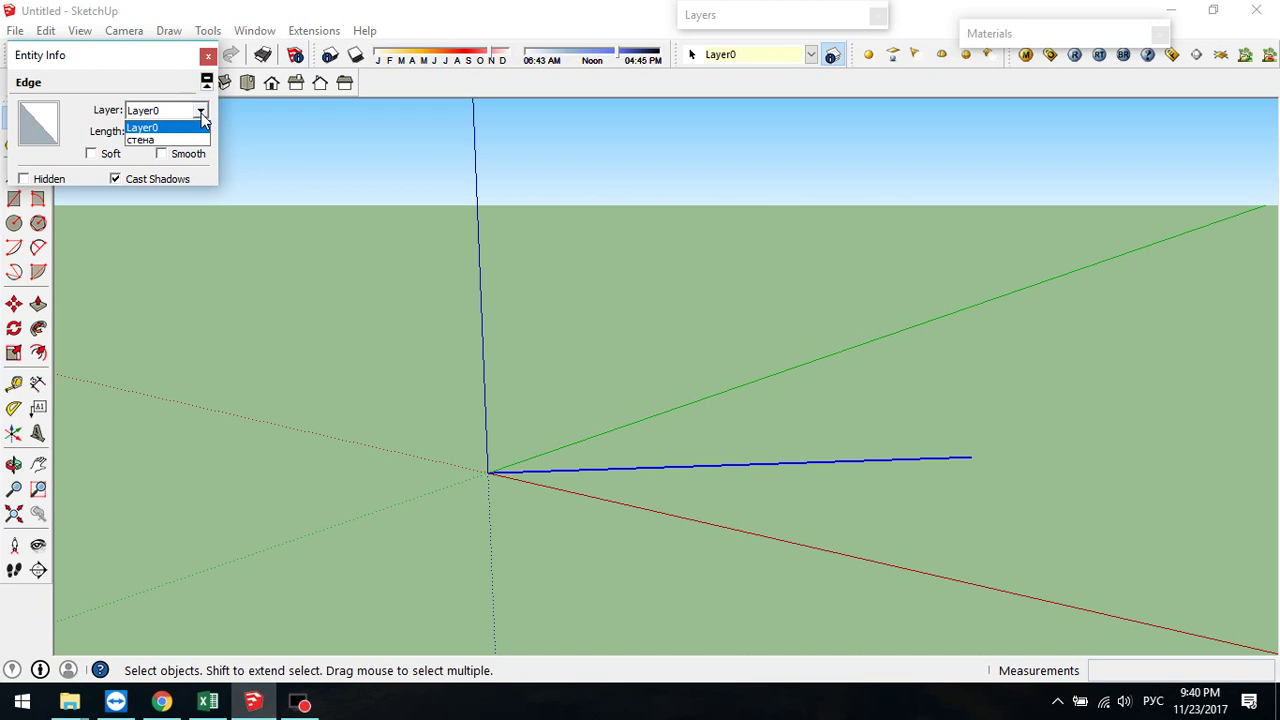
pyautogui.click(152, 143)
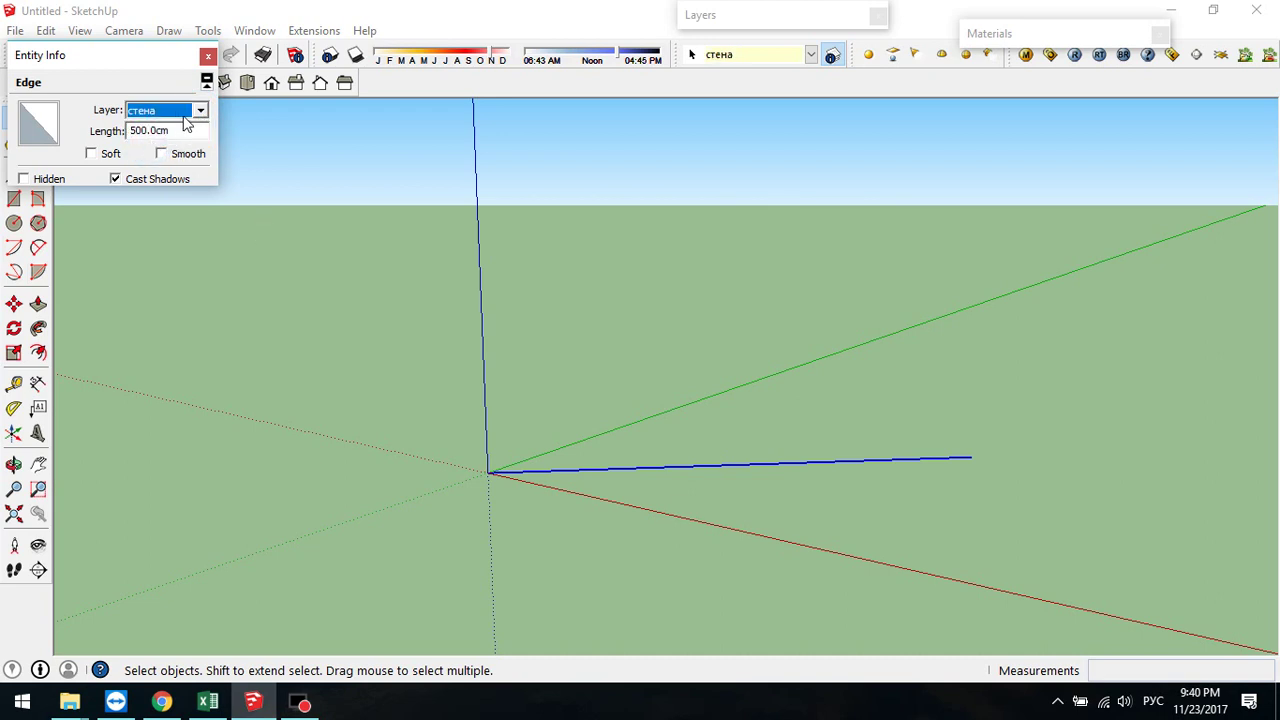
# - Hide and show the layer "стена", and try to hide the current layer, Layer0
pyautogui.click(783, 17)
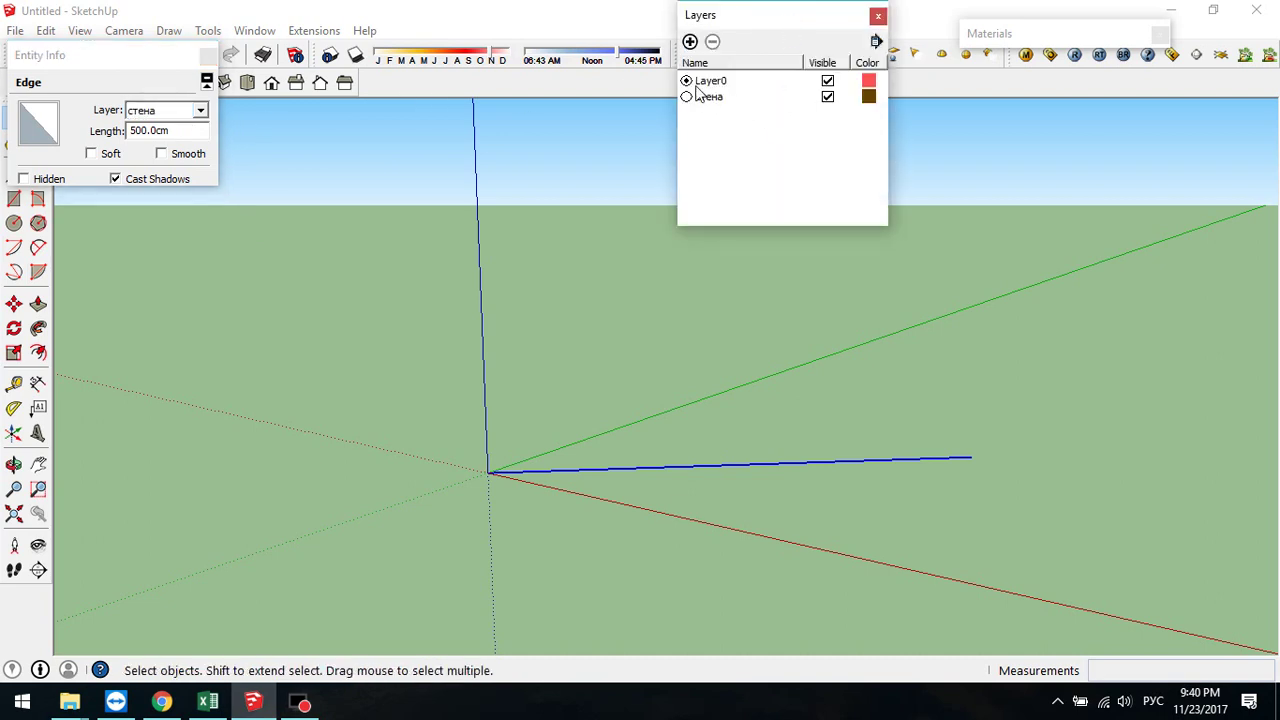
pyautogui.click(828, 98)
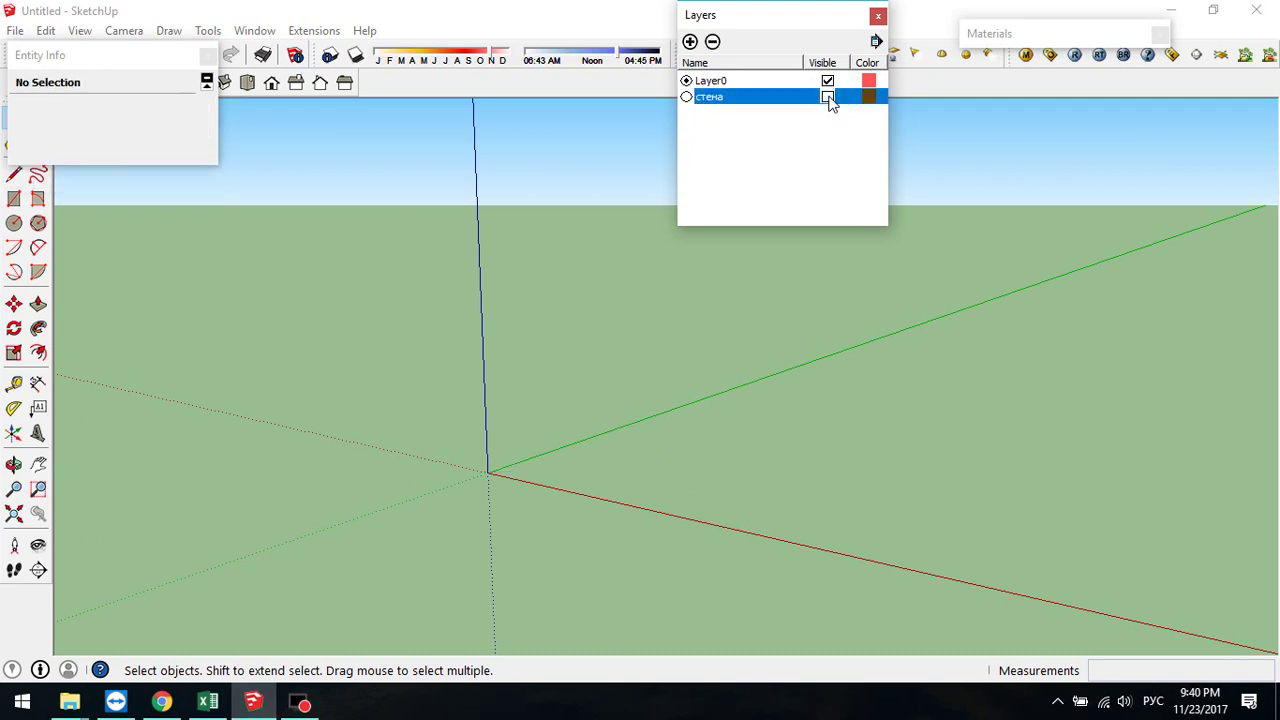
pyautogui.click(828, 98)
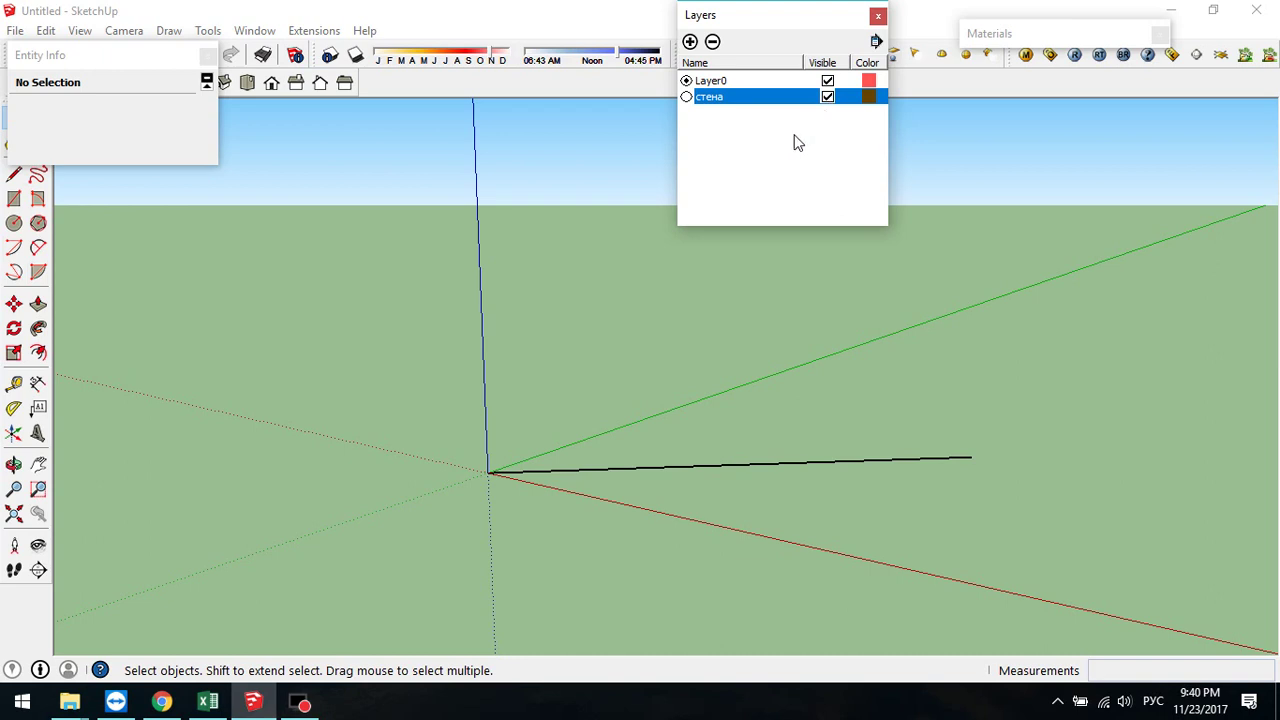
pyautogui.click(827, 84)
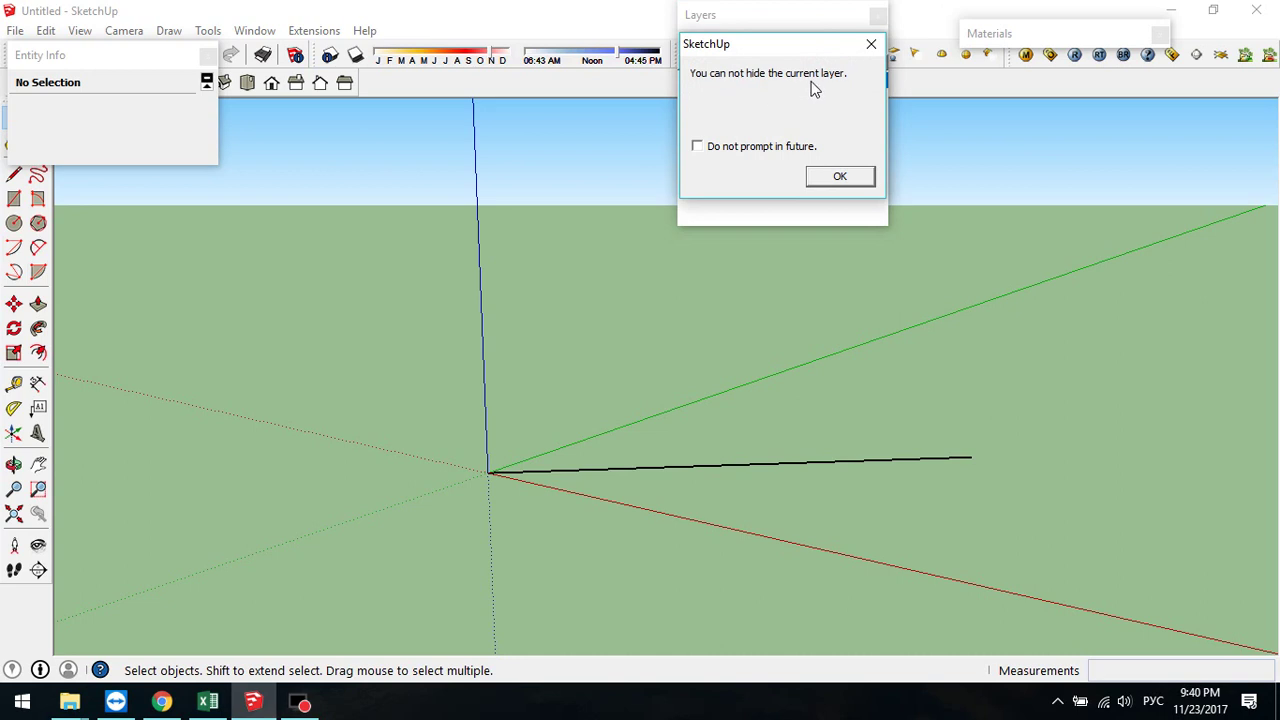
pyautogui.click(840, 177)
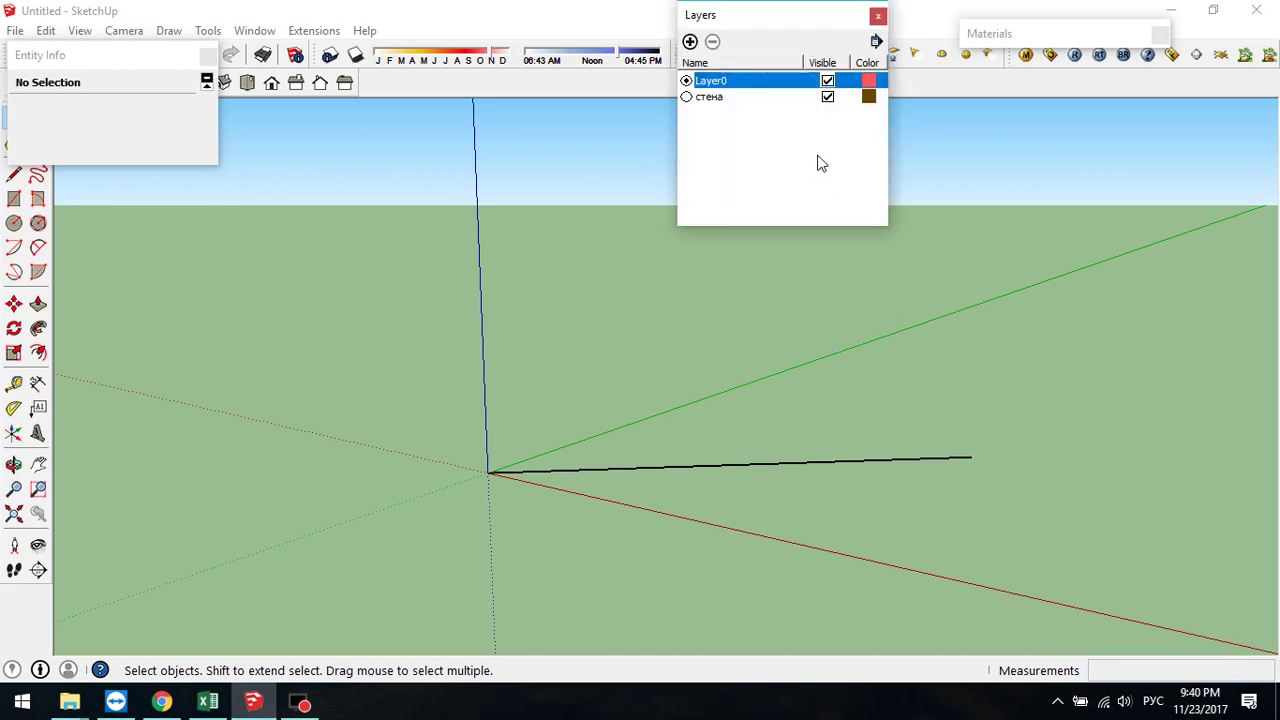
# - Make "стена" the current layer, test Layer0's visibility off and on, and close the layer and entity information windows
pyautogui.click(687, 97)
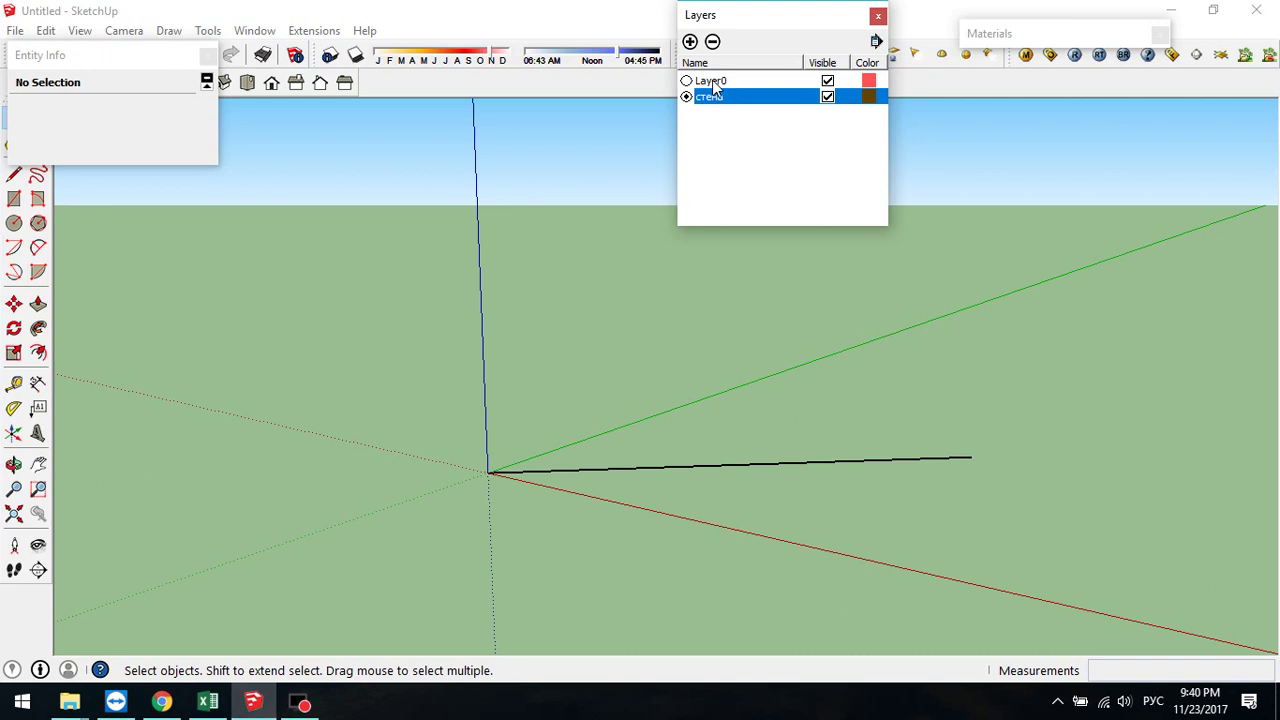
pyautogui.click(826, 82)
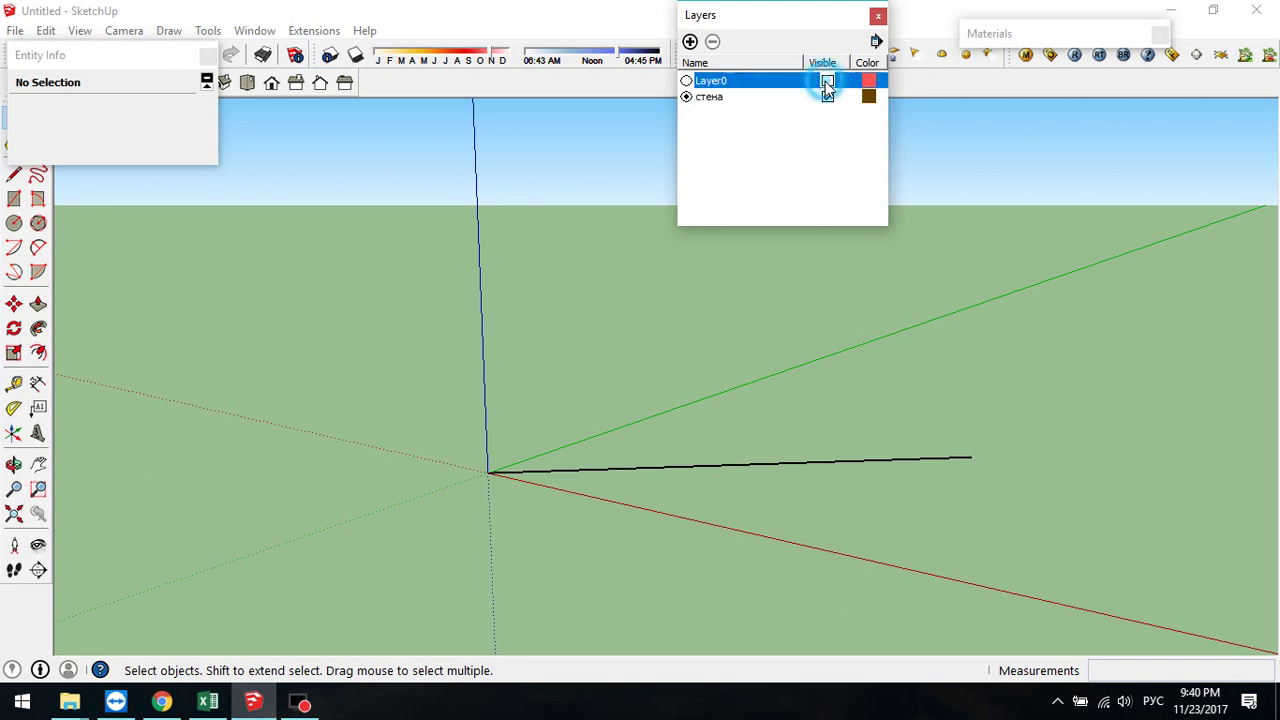
pyautogui.click(827, 82)
pyautogui.click(878, 16)
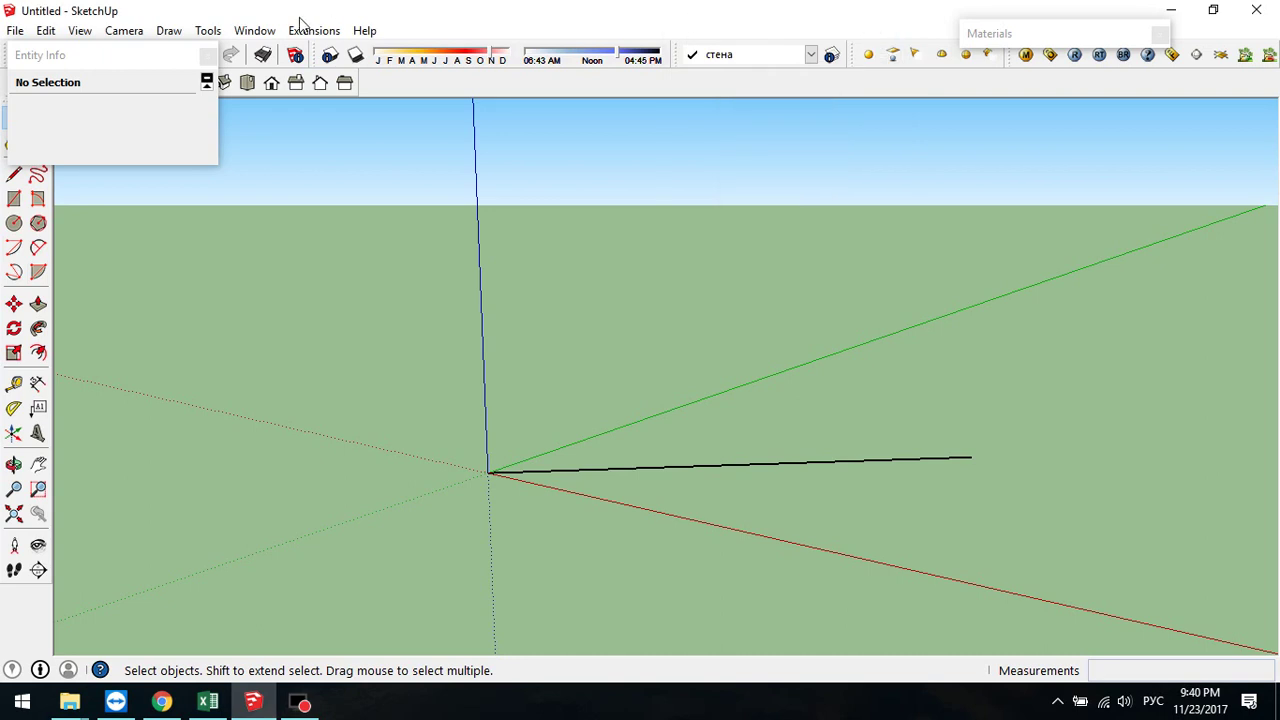
pyautogui.click(207, 55)
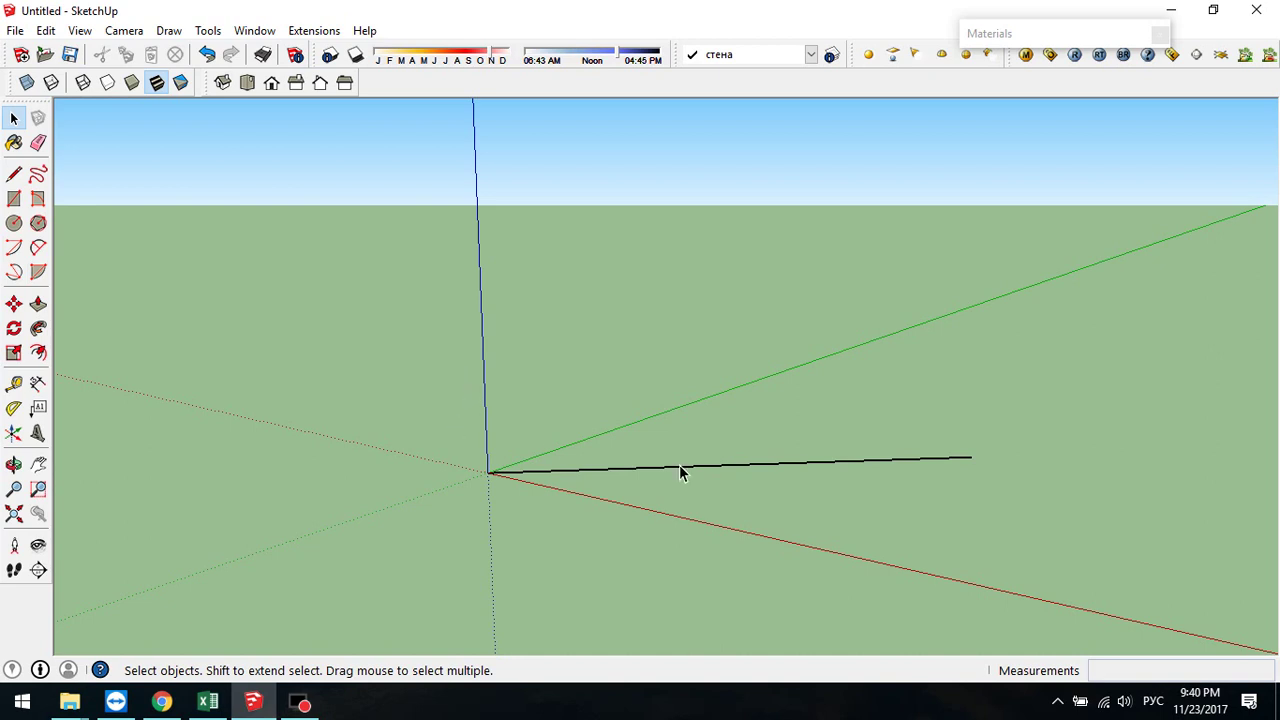
# - Check the line's layer assignment and the available layers in its entity information
pyautogui.rightClick(737, 473)
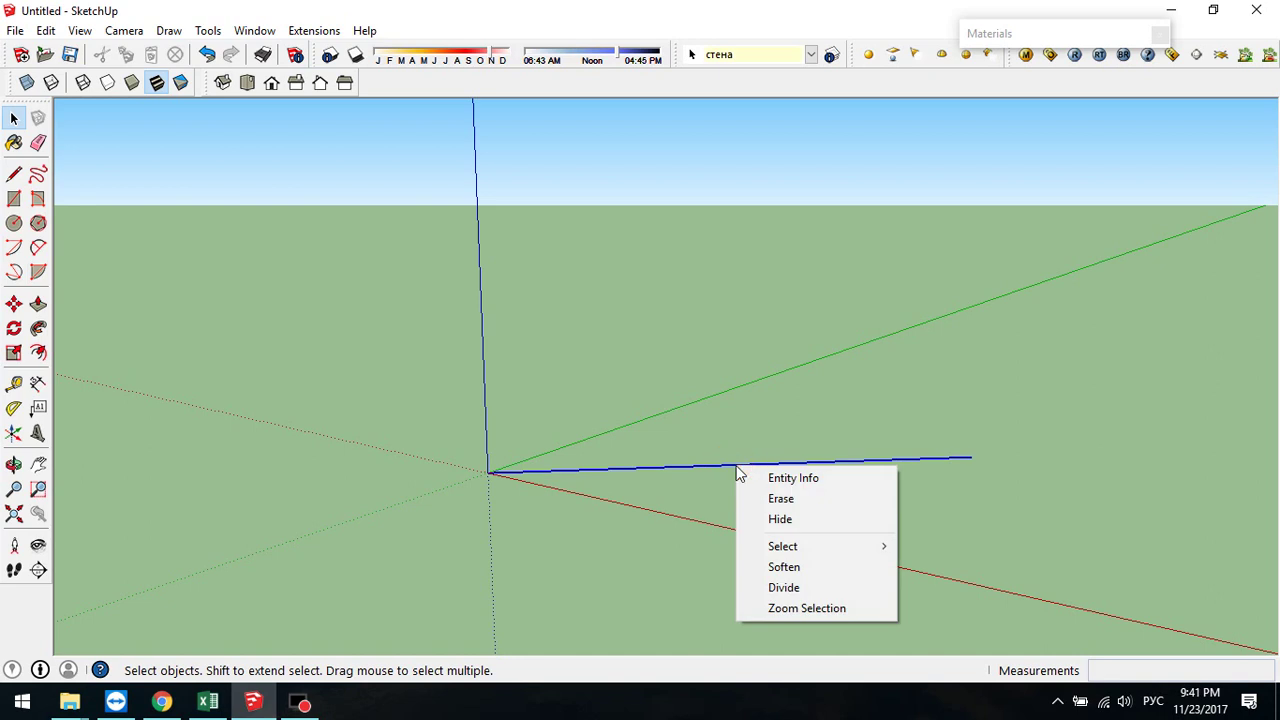
pyautogui.click(808, 479)
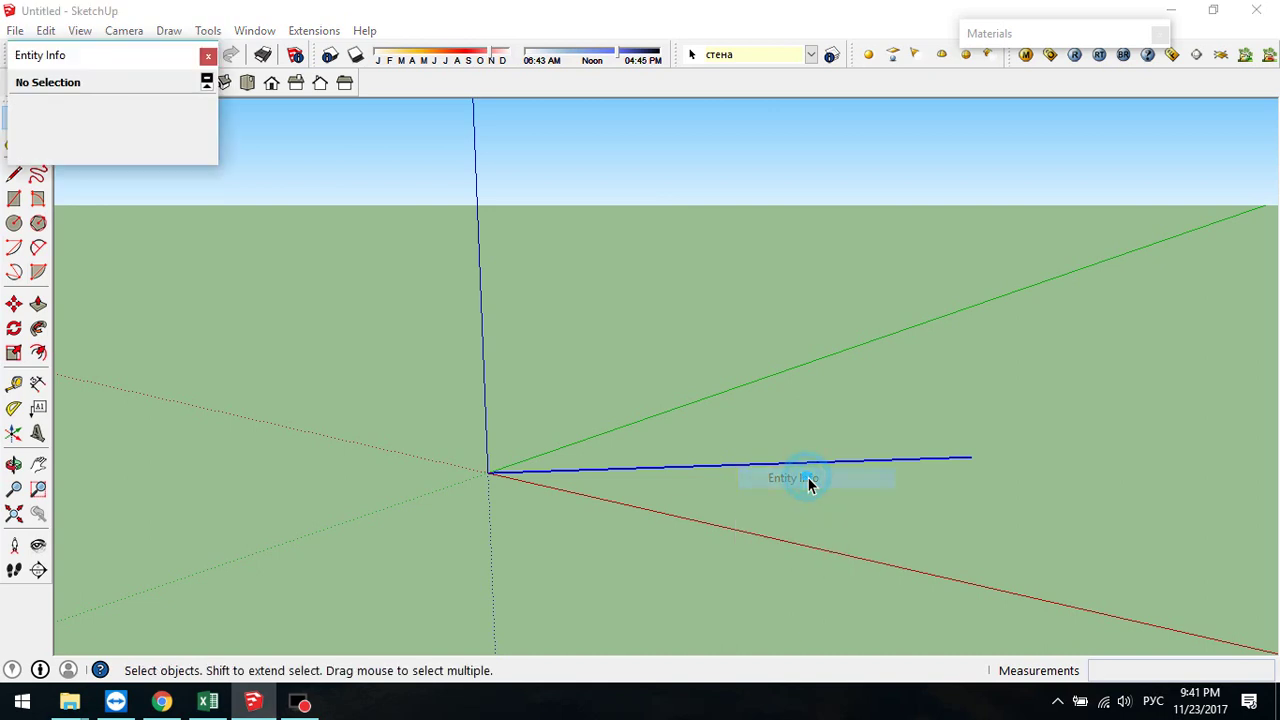
pyautogui.click(201, 113)
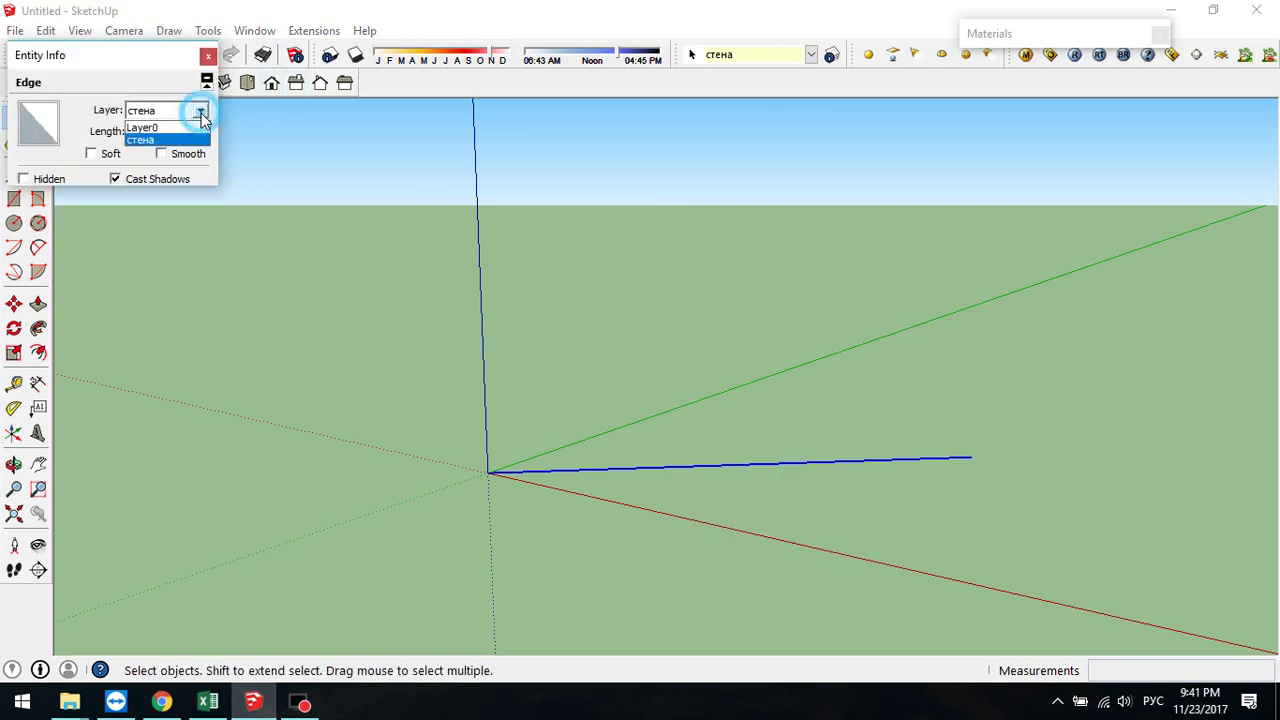
pyautogui.click(200, 112)
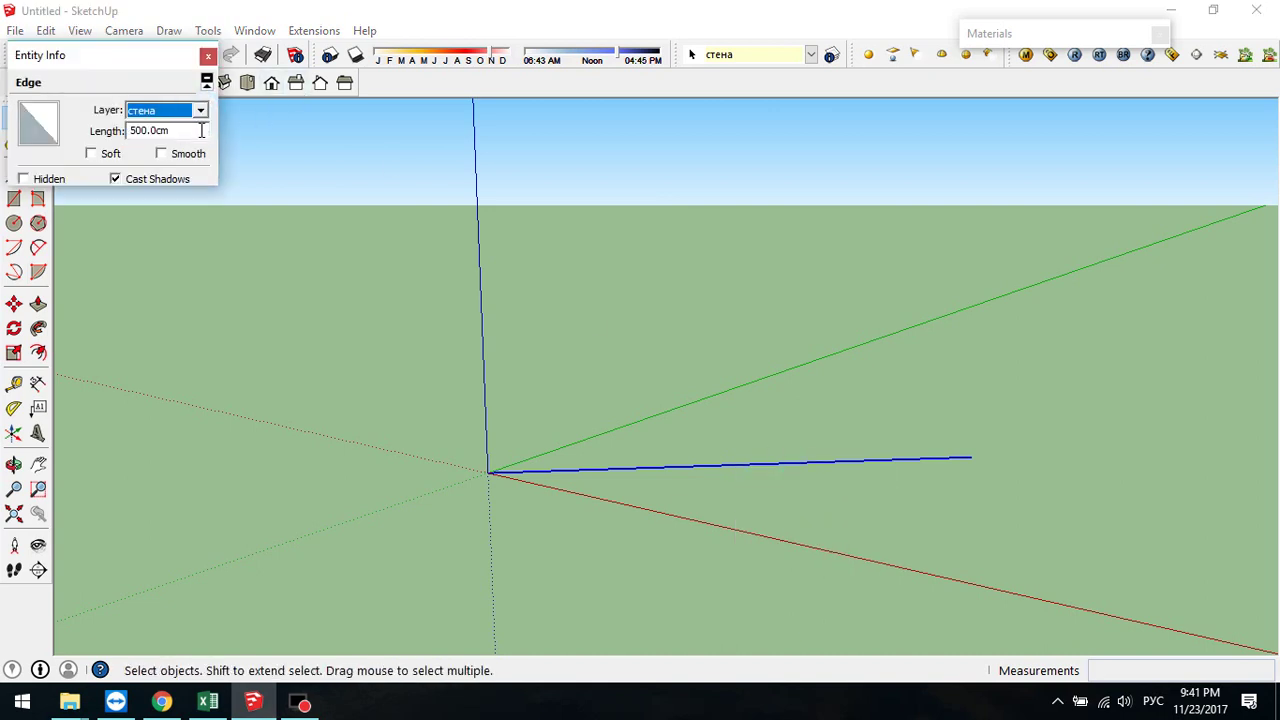
pyautogui.click(207, 58)
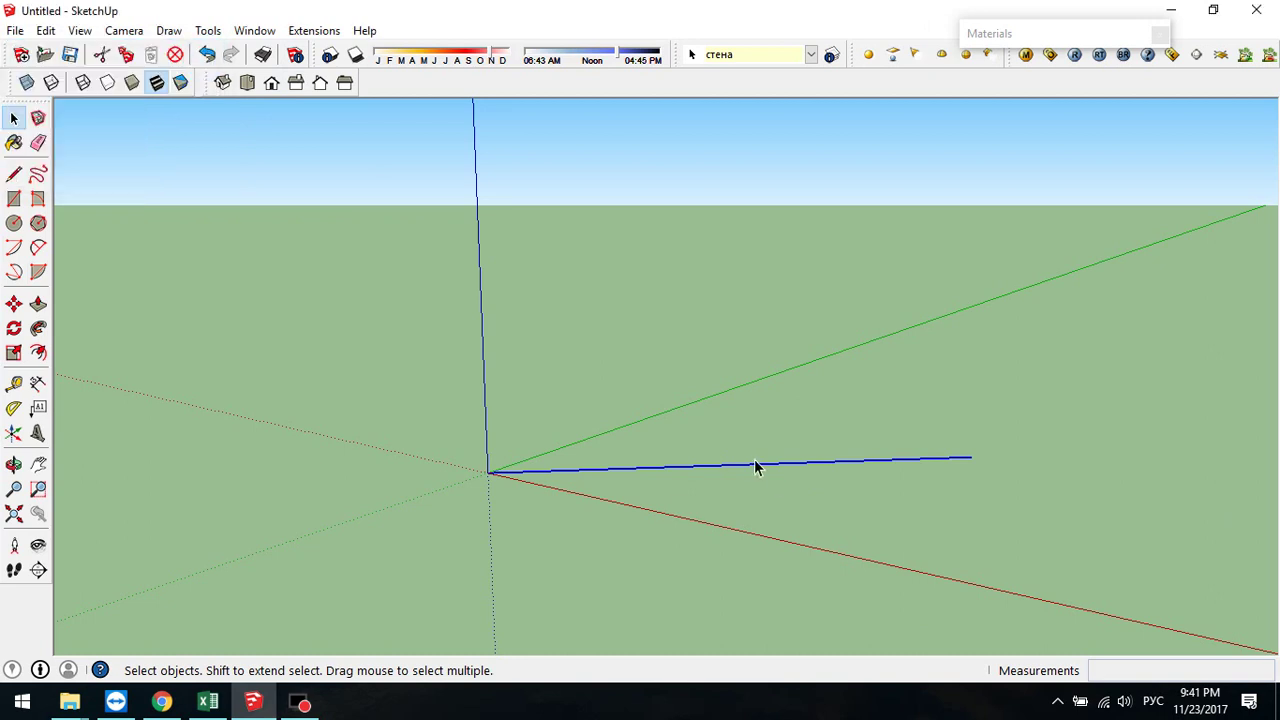
# - Erase the line from the model and undo the erasure
pyautogui.rightClick(751, 466)
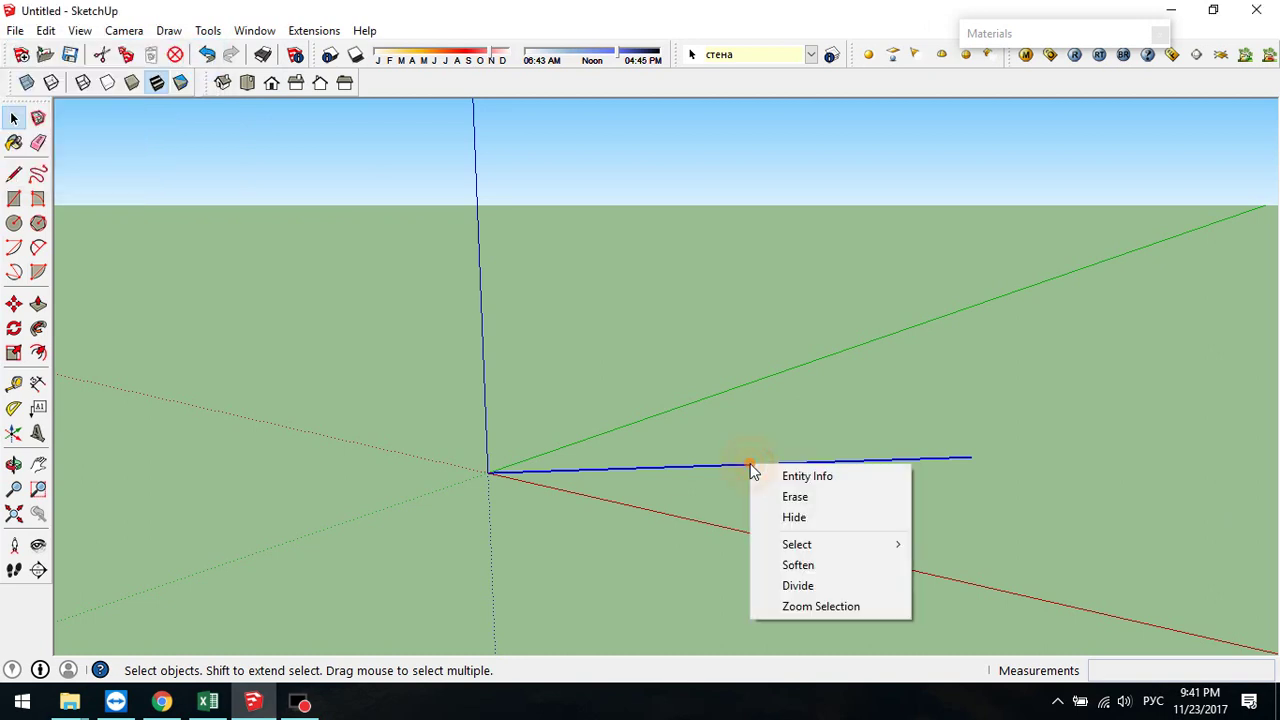
pyautogui.click(806, 500)
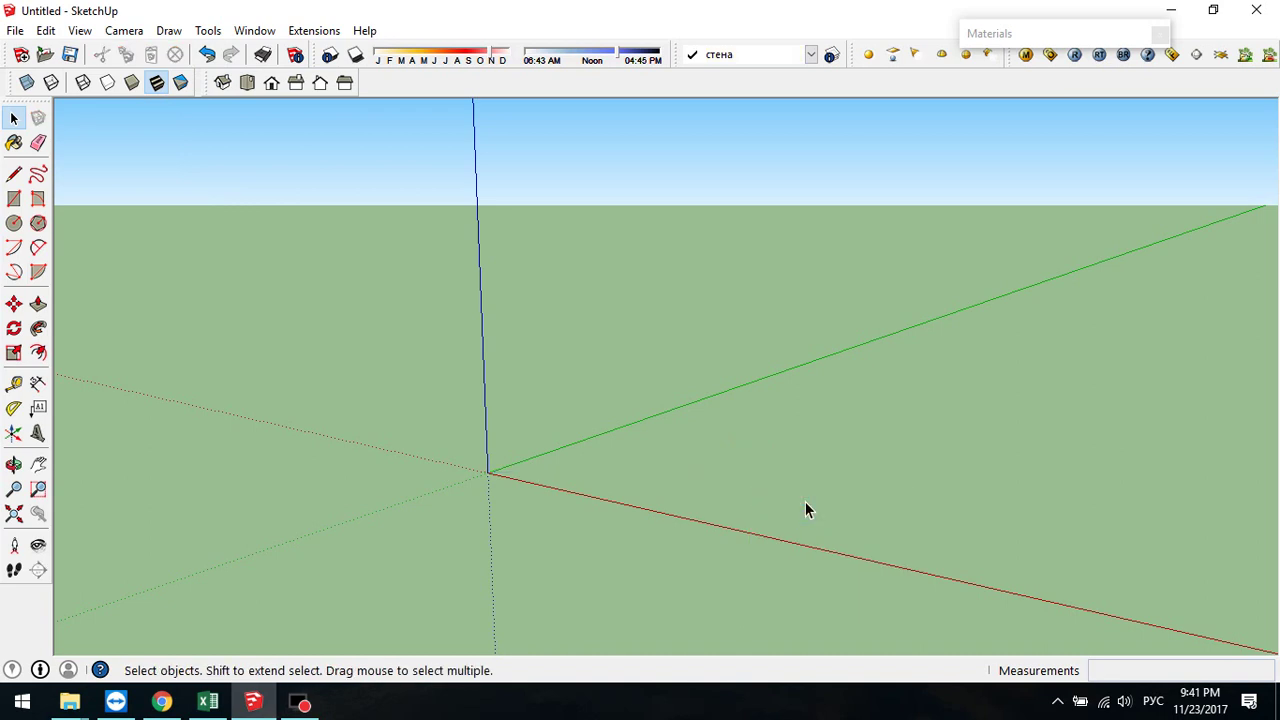
pyautogui.hotkey('ctrl', 'z')
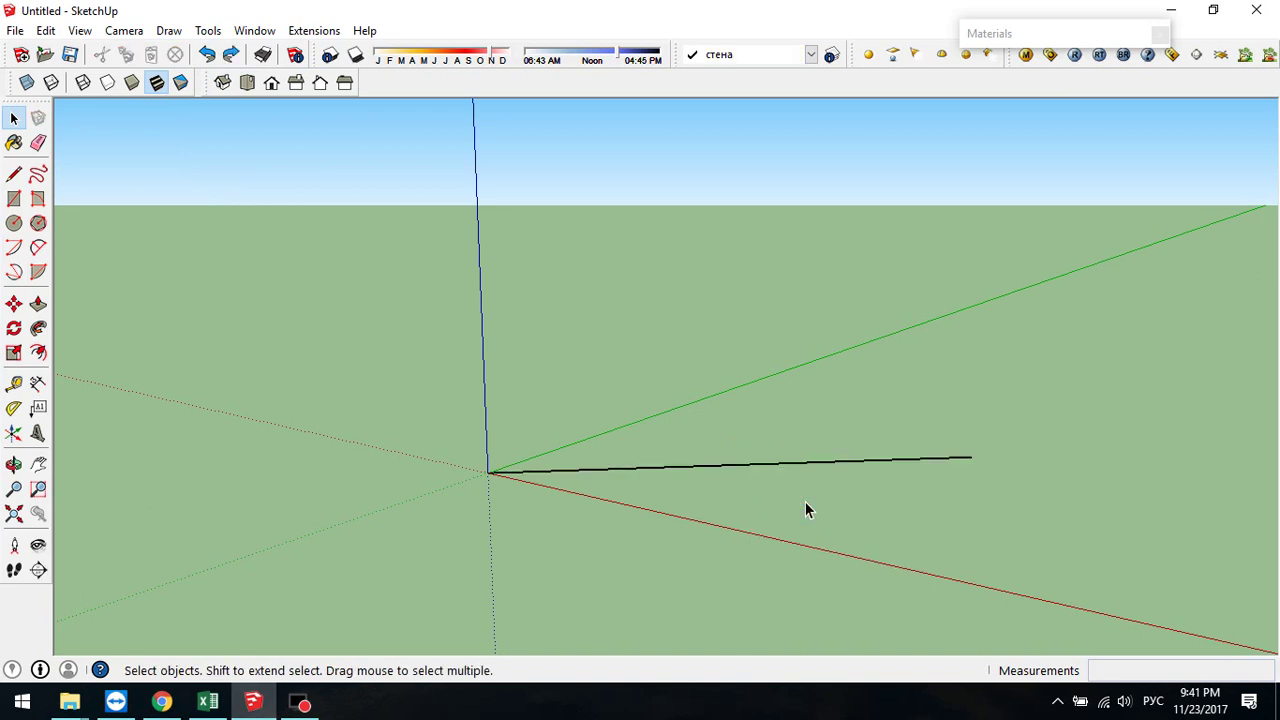
# - Hide the line and turn on the display of hidden geometry
pyautogui.rightClick(788, 463)
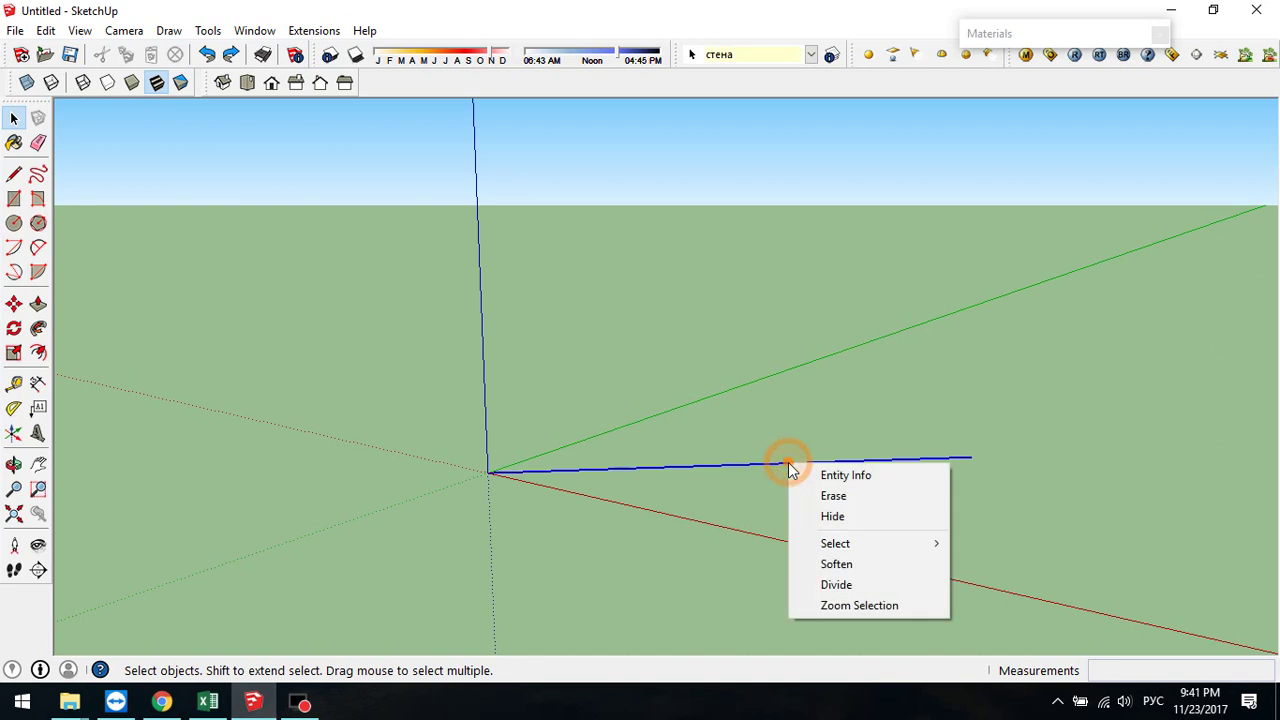
pyautogui.click(838, 518)
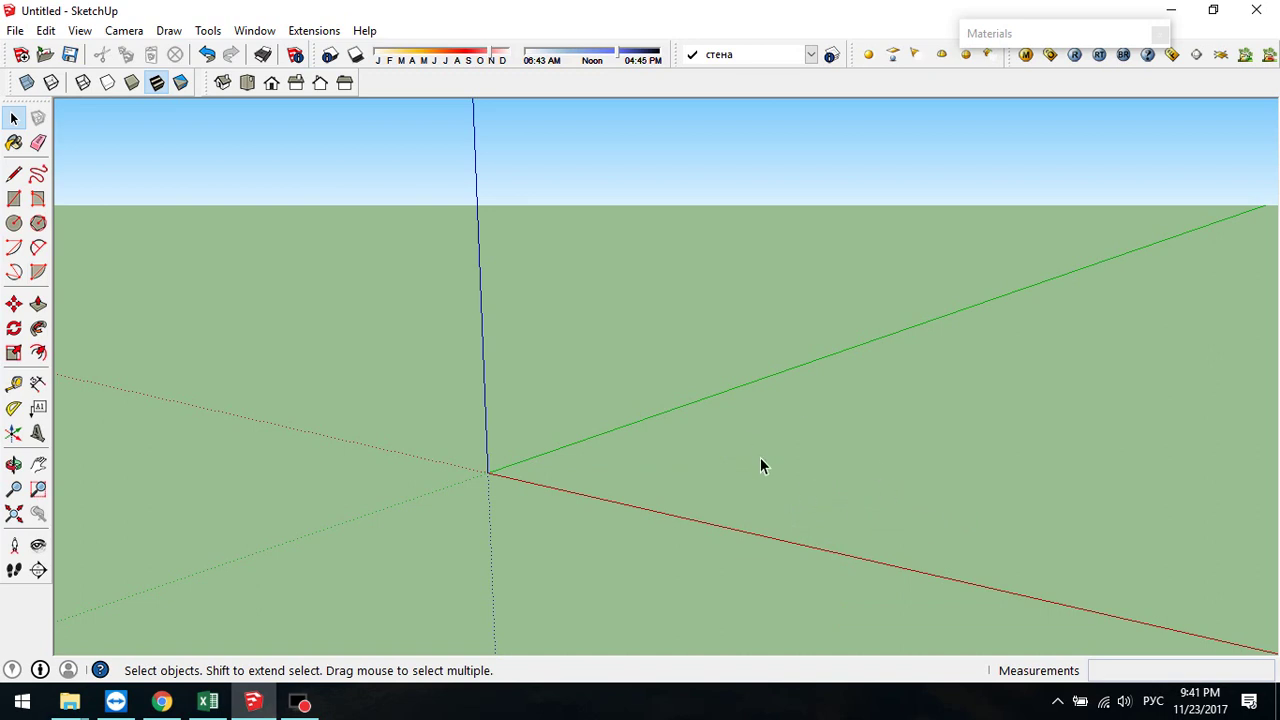
pyautogui.click(46, 31)
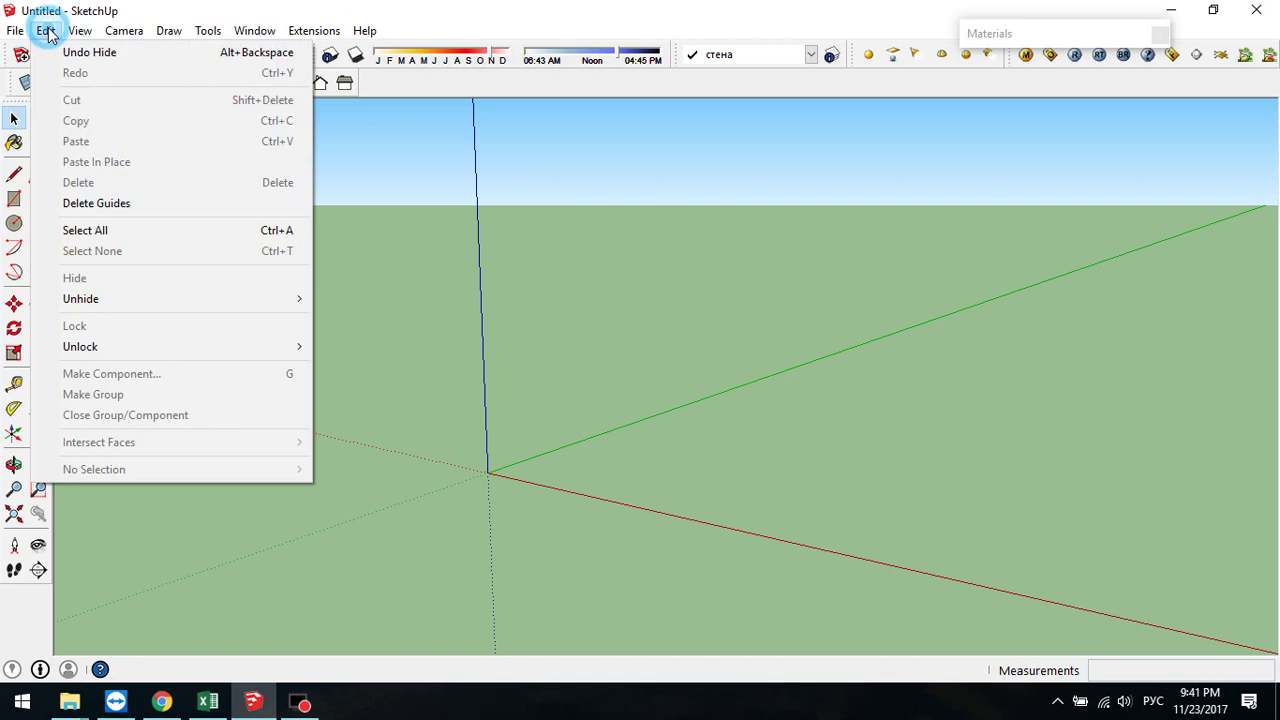
pyautogui.moveTo(77, 40)
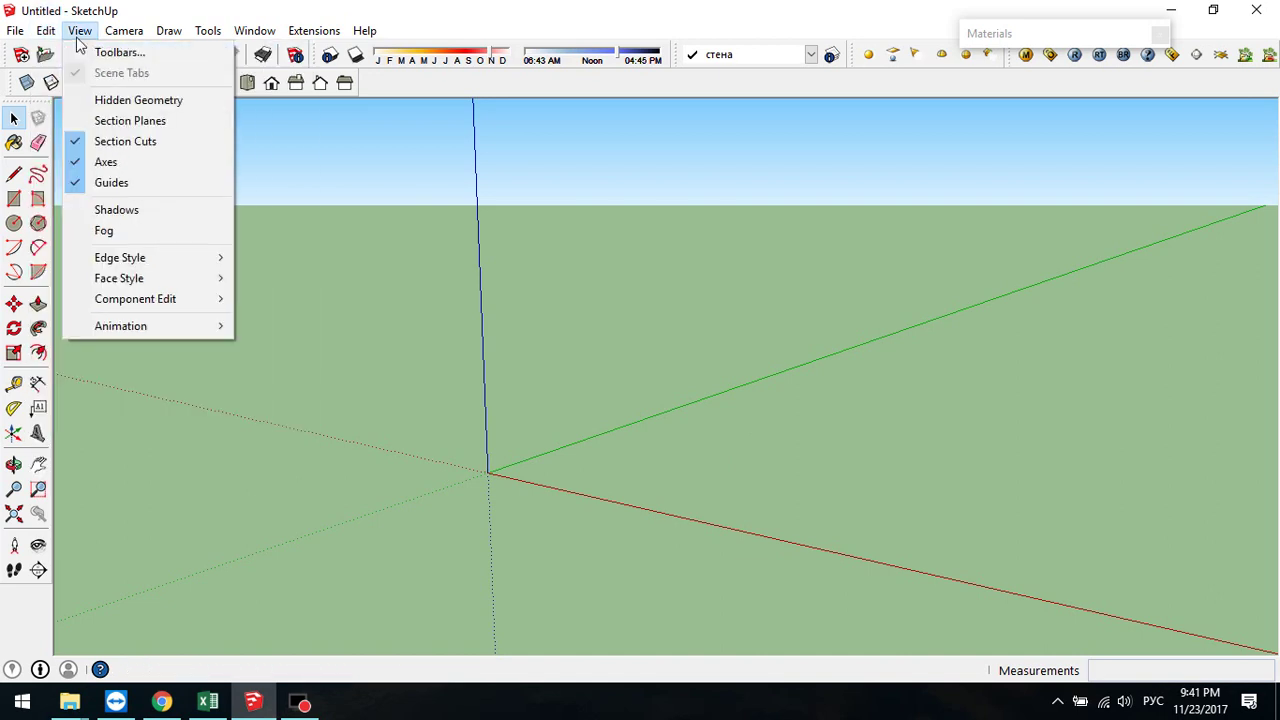
pyautogui.click(143, 100)
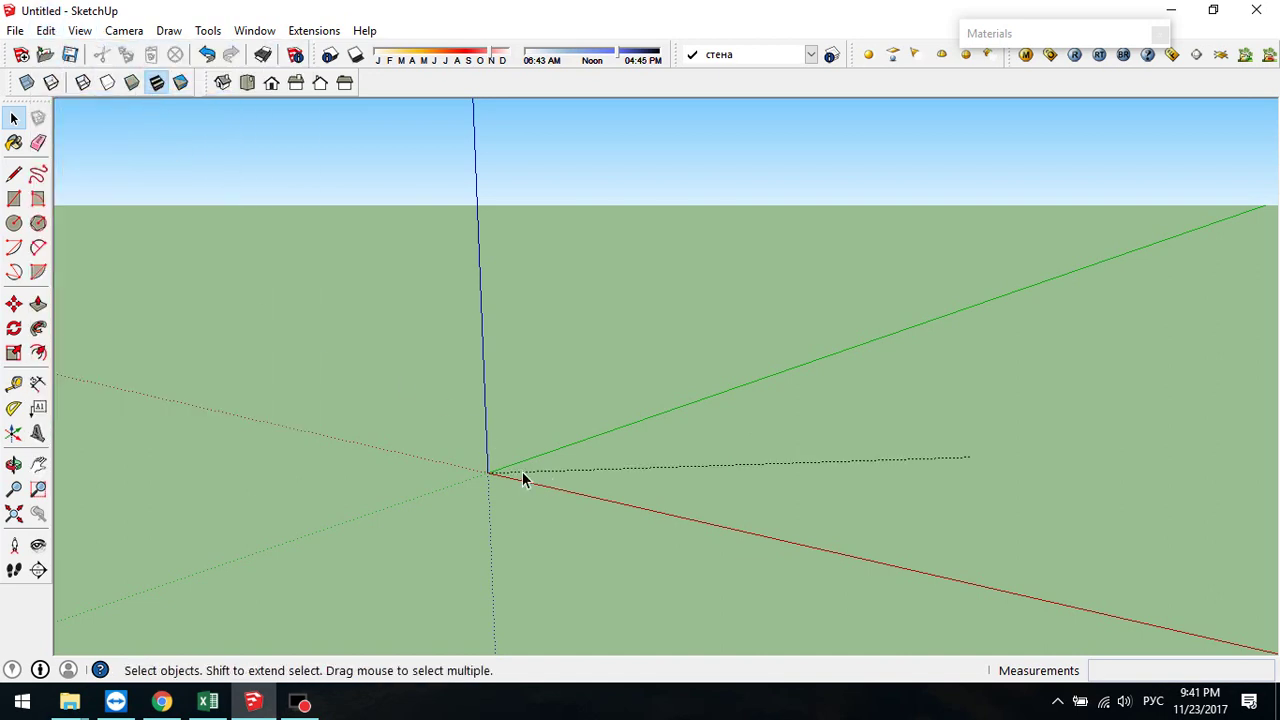
# - Turn off the display of hidden geometry and undo the hiding of the line
pyautogui.click(80, 30)
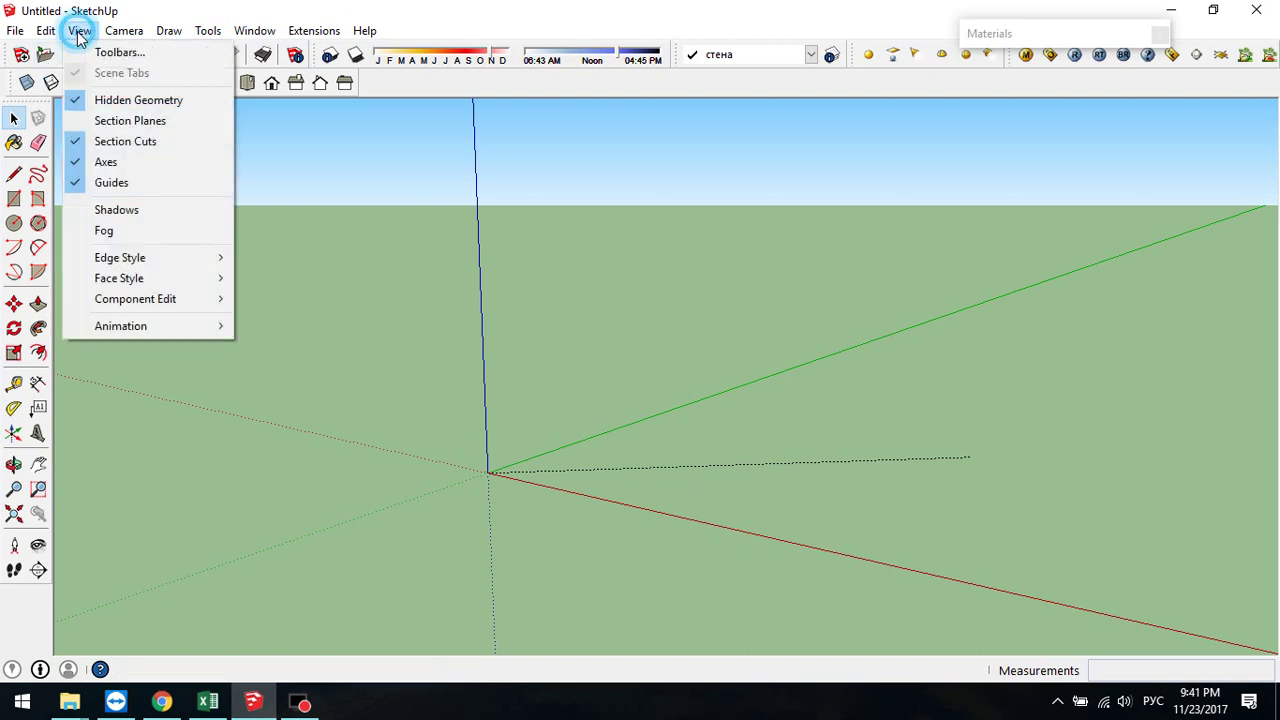
pyautogui.click(117, 97)
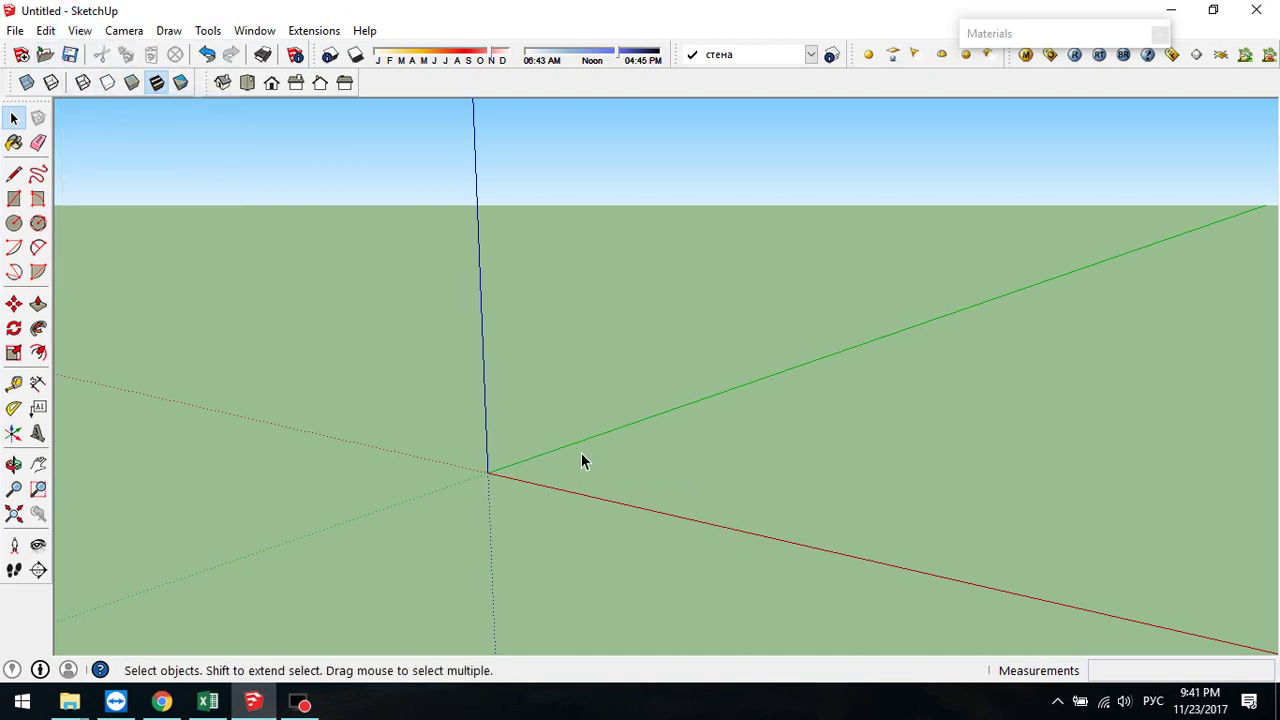
pyautogui.hotkey('ctrl', 'z')
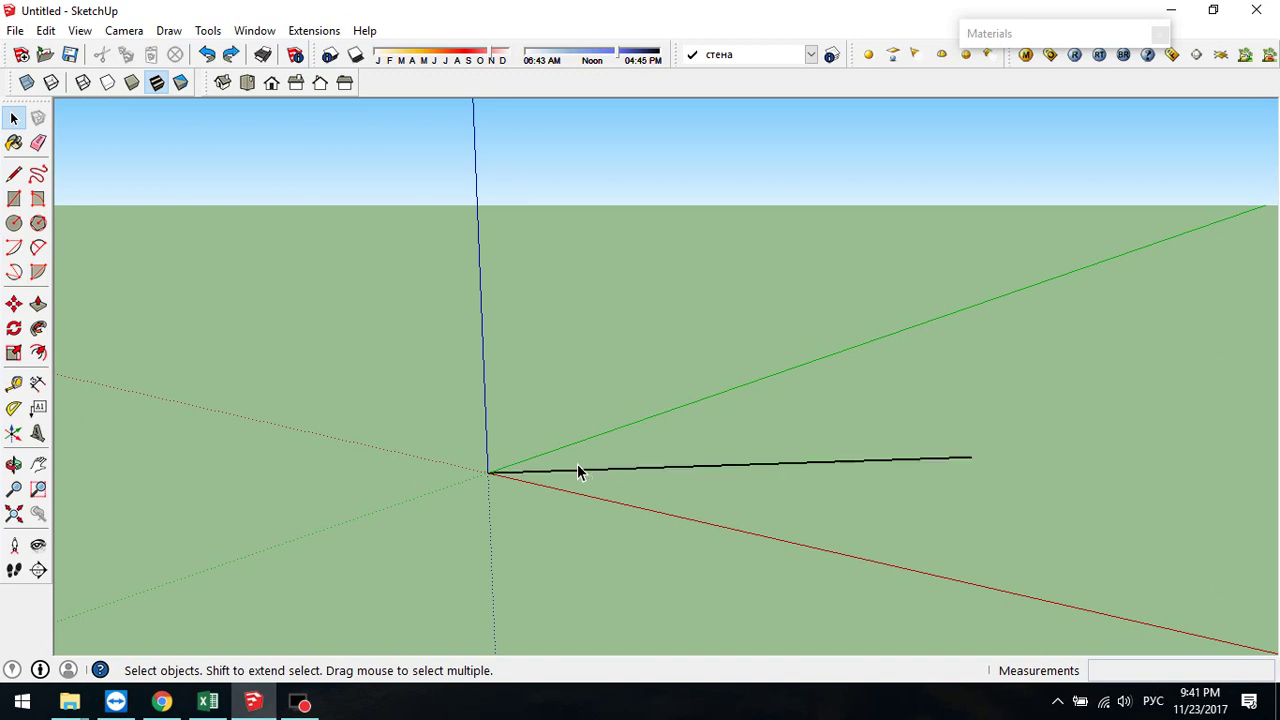
# - Divide the line into 6 equal segments
pyautogui.rightClick(638, 474)
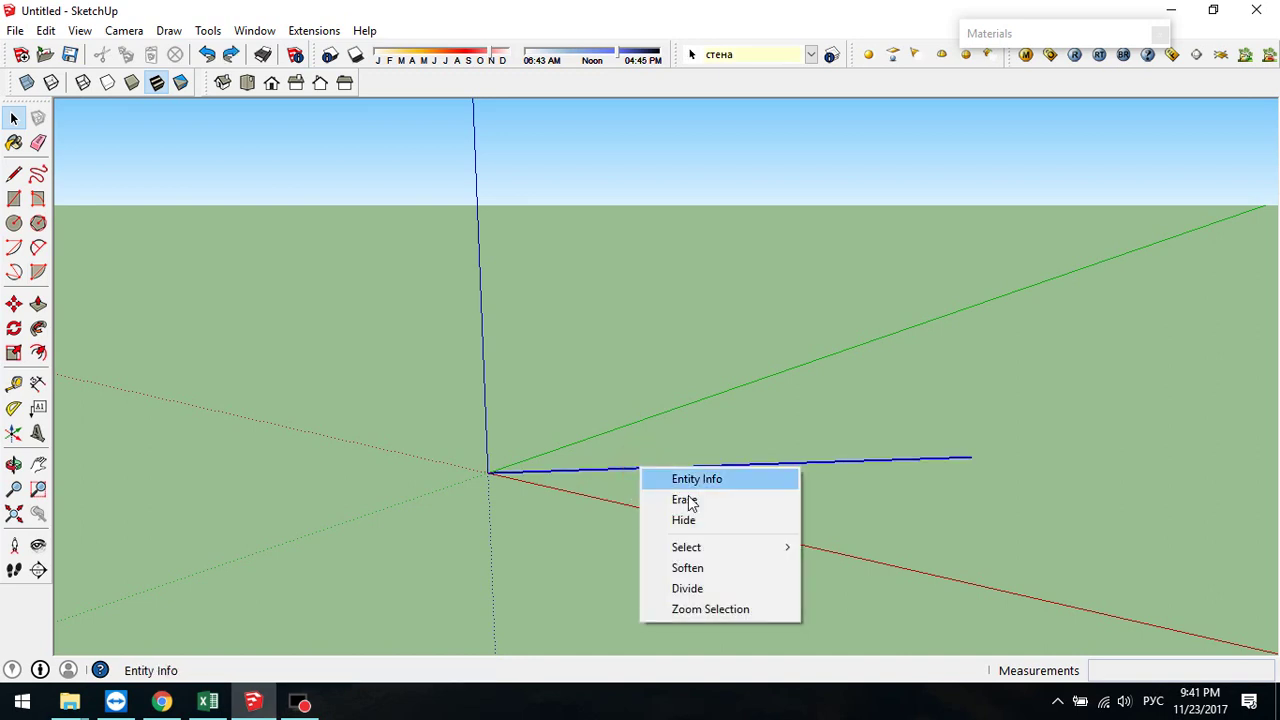
pyautogui.click(707, 590)
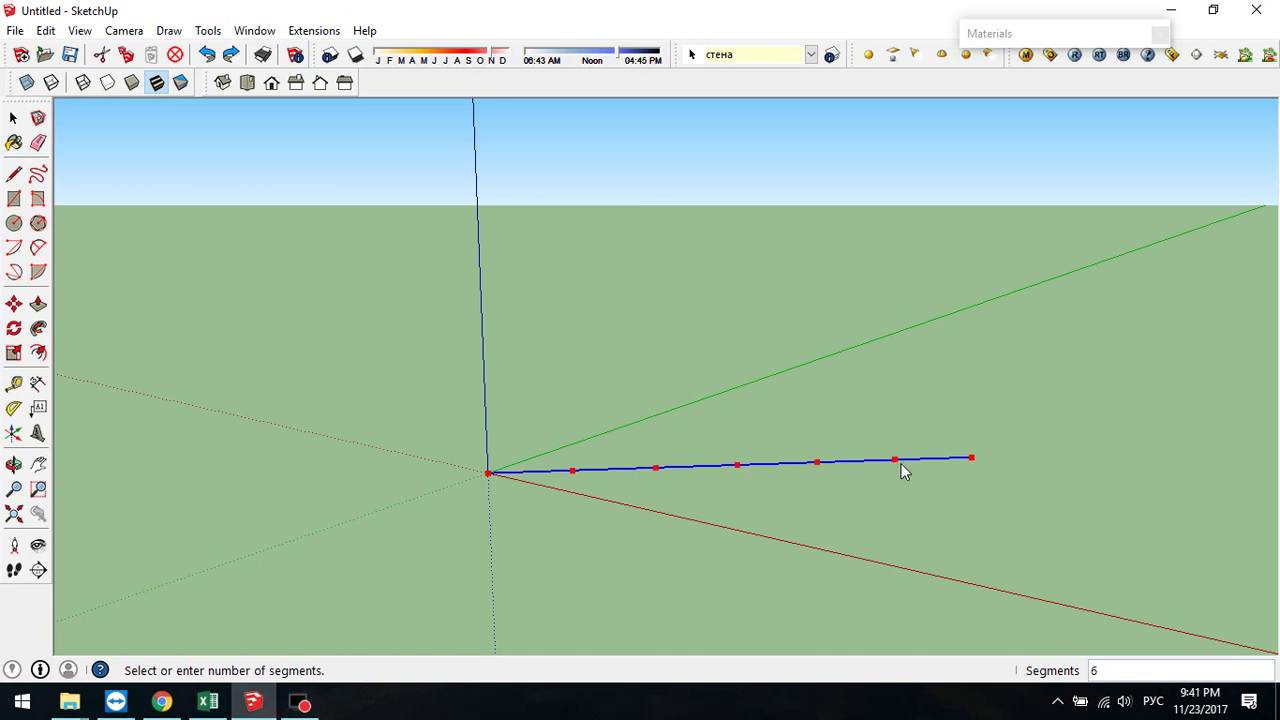
pyautogui.click(572, 480)
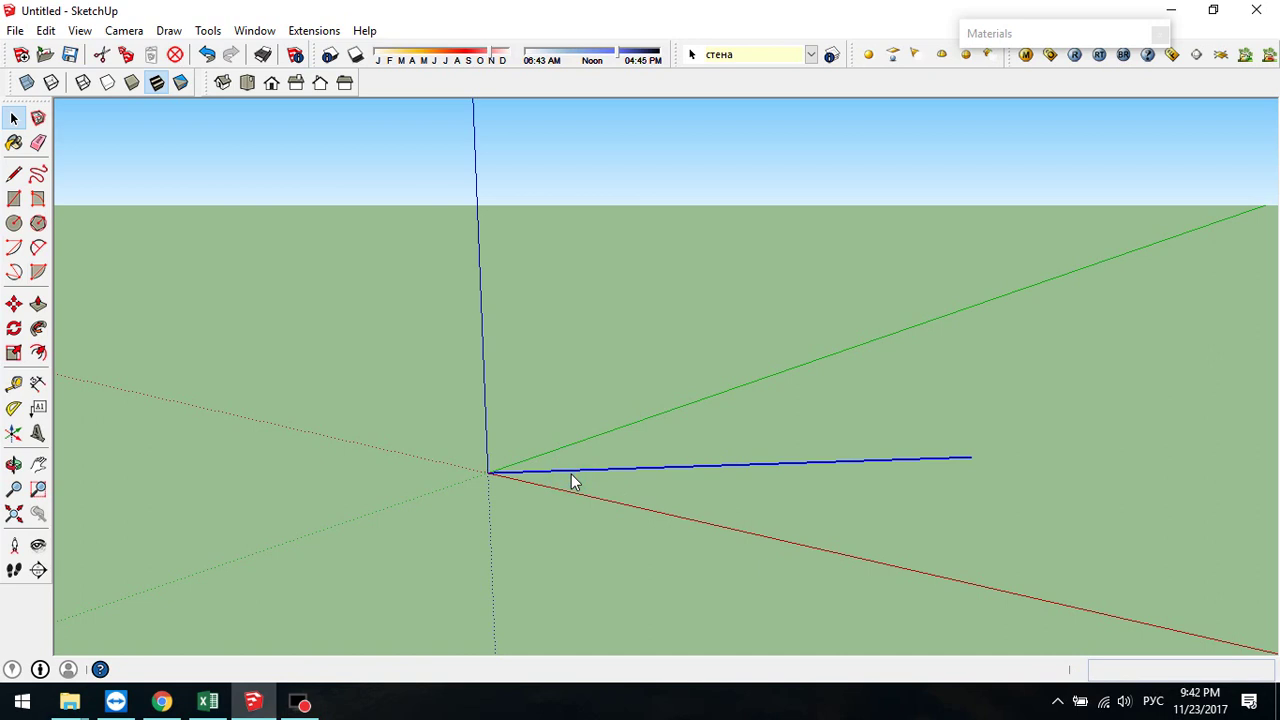
# - Draw six parallel lines about 56 cm long downward from the line's division points and far end, and join their lower ends with one line
pyautogui.click(12, 177)
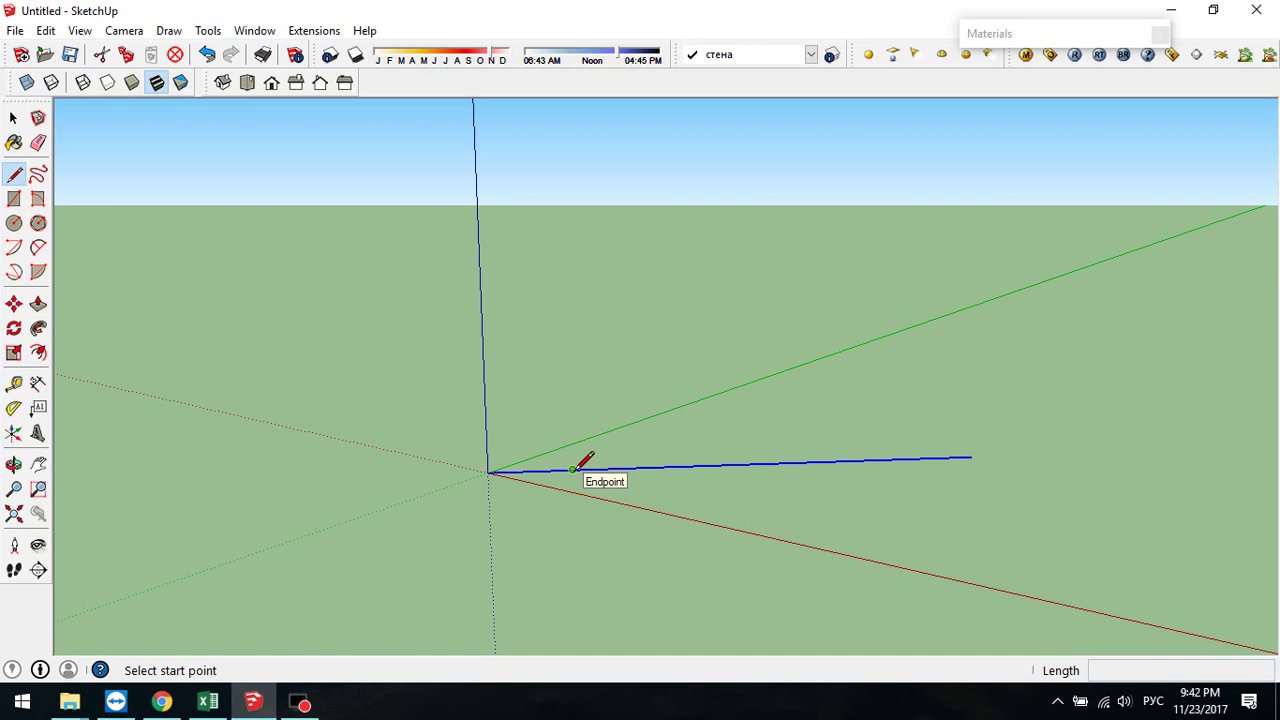
pyautogui.moveTo(573, 468); pyautogui.dragTo(573, 521)
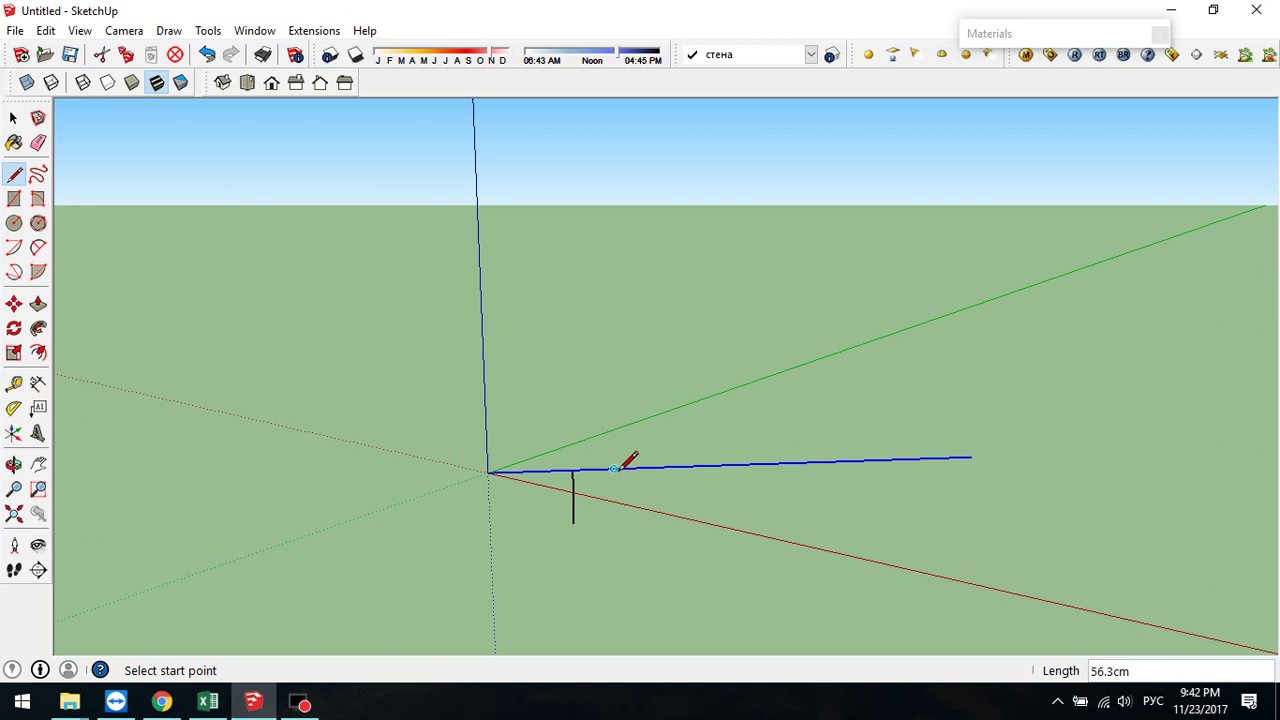
pyautogui.click(655, 467)
pyautogui.click(656, 519)
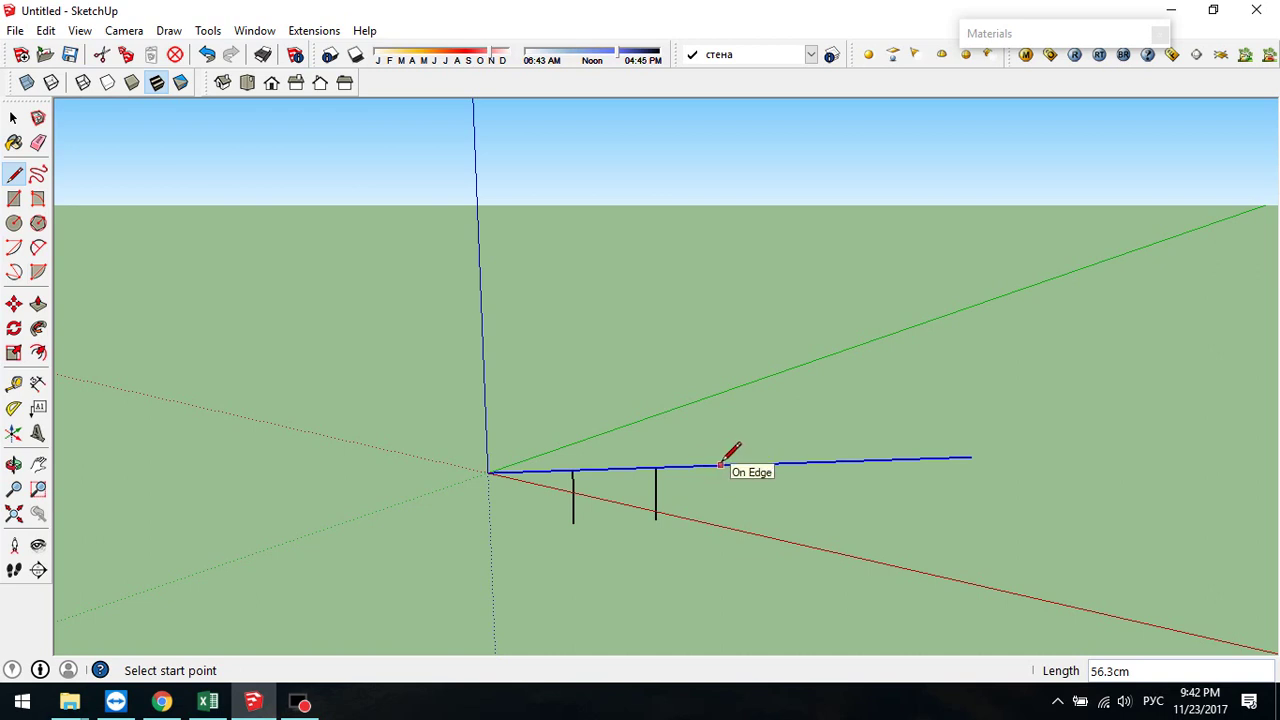
pyautogui.click(737, 465)
pyautogui.click(737, 517)
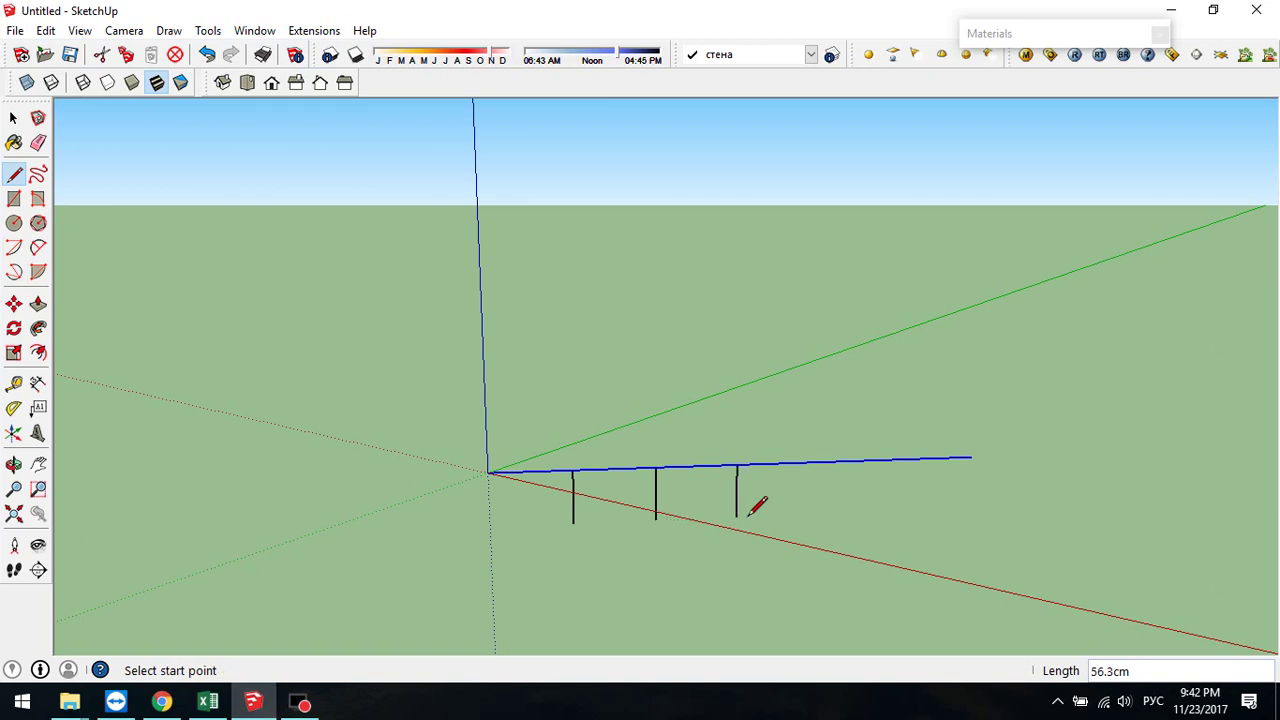
pyautogui.click(816, 462)
pyautogui.click(815, 515)
pyautogui.click(894, 461)
pyautogui.click(892, 511)
pyautogui.click(971, 458)
pyautogui.click(968, 508)
pyautogui.click(968, 508)
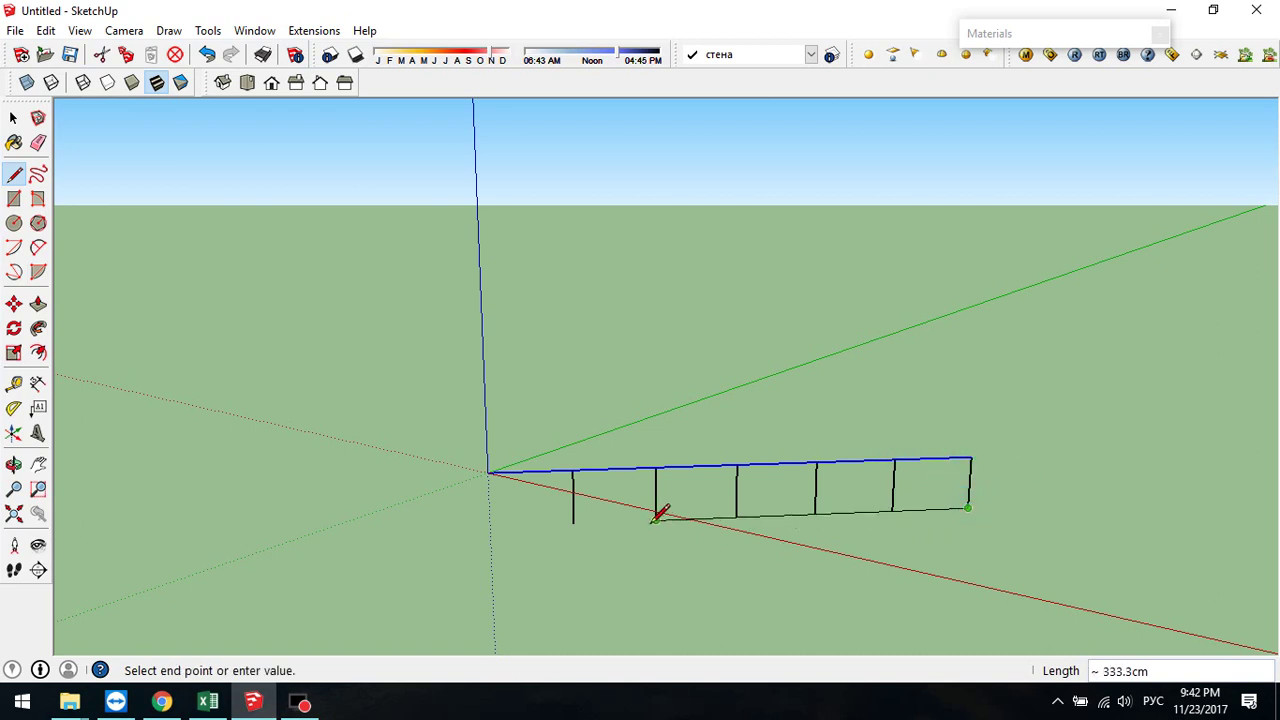
pyautogui.click(574, 522)
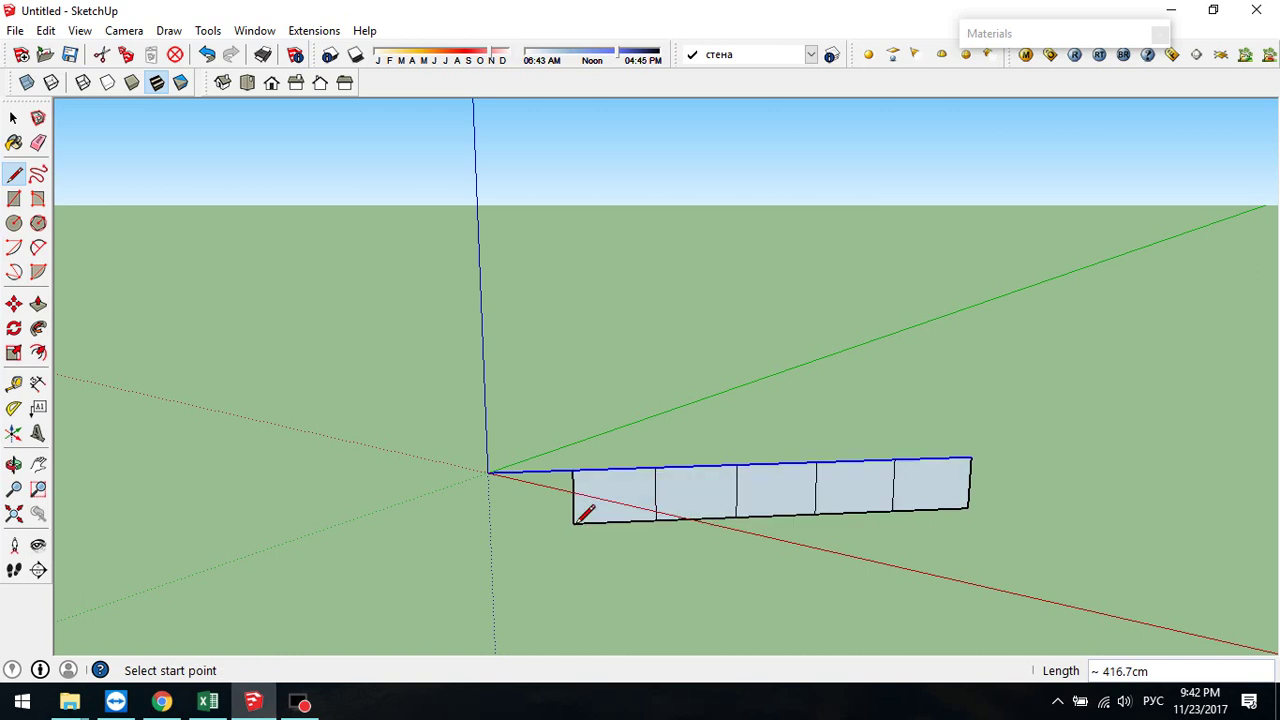
# - Undo the added panel lines and the original divided line to empty the model
pyautogui.moveTo(495, 515); pyautogui.dragTo(440, 583, button='middle')
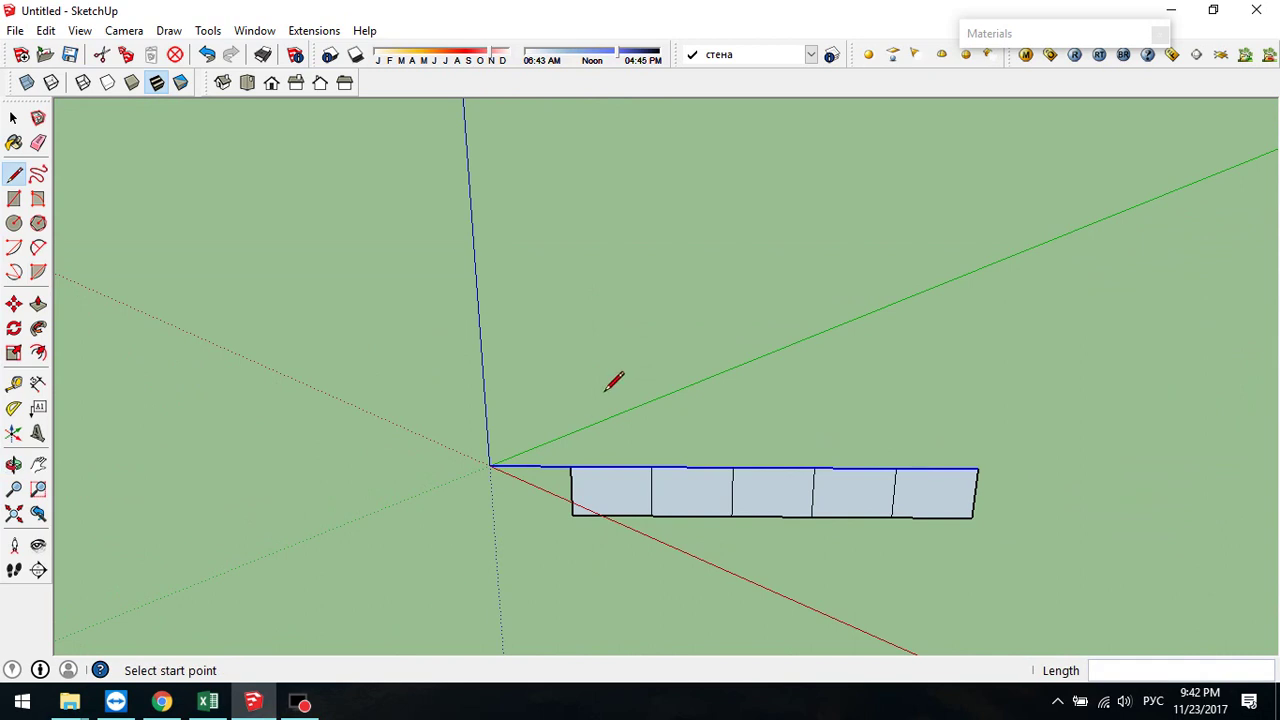
pyautogui.hotkey('ctrl', 'z')
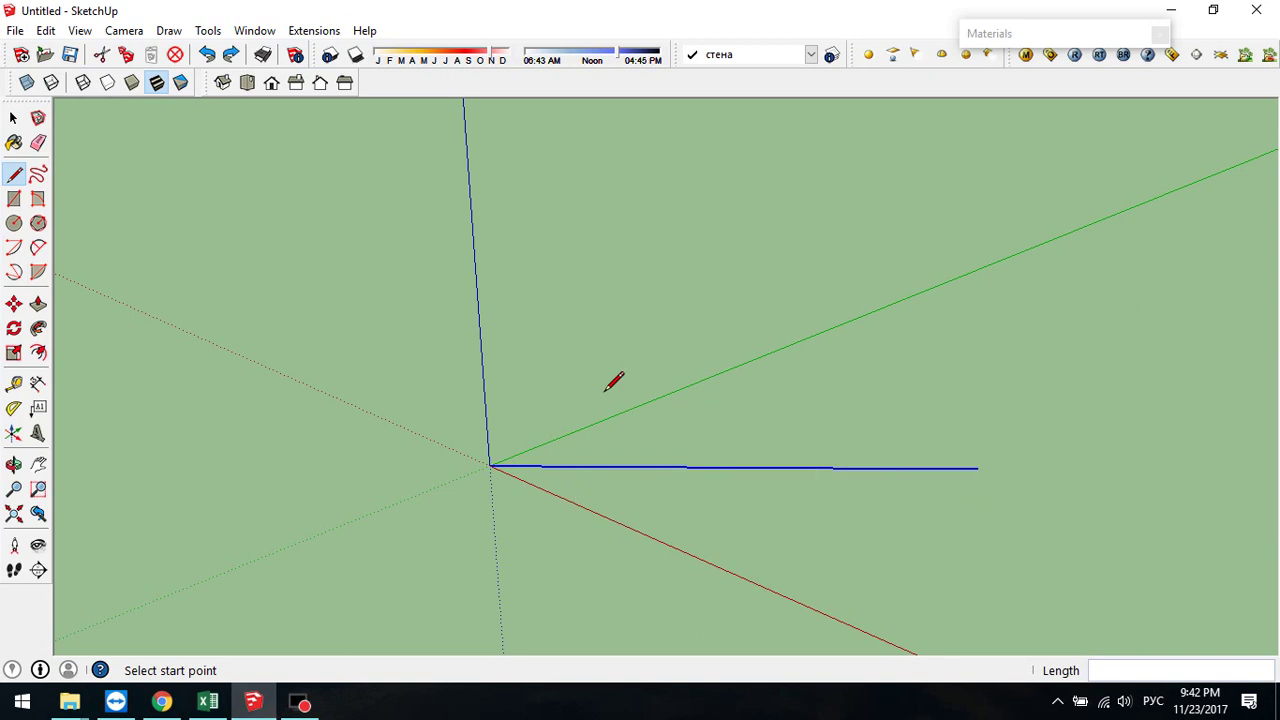
pyautogui.hotkey('ctrl', 'z')
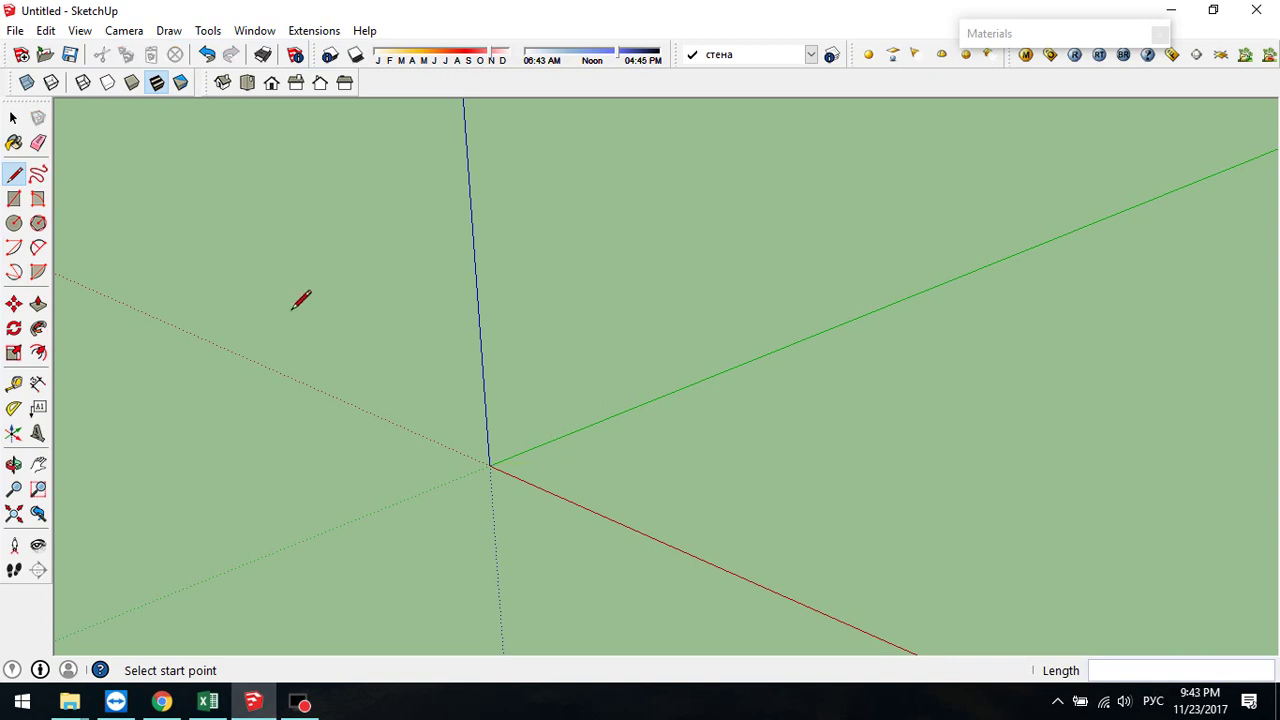
# - Draw a two-point arc with 12 sides from the origin to a point on the red axis, and undo it
pyautogui.click(37, 249)
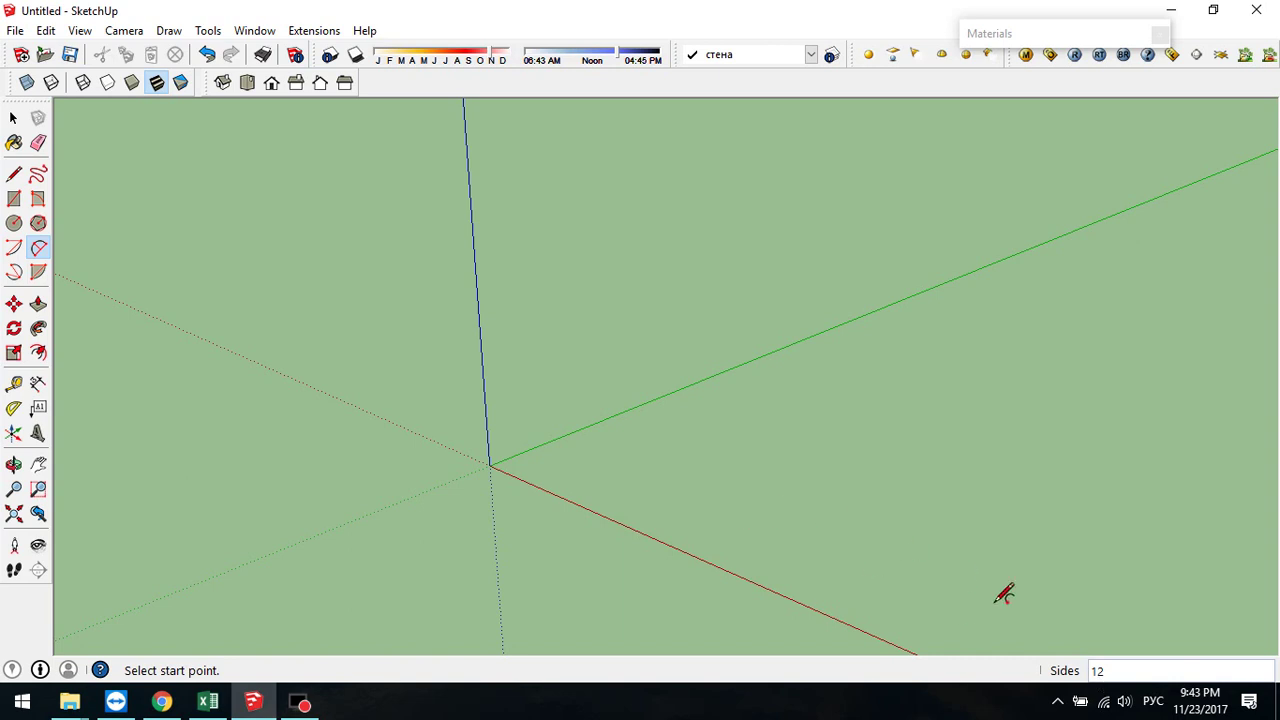
pyautogui.click(489, 466)
pyautogui.click(679, 545)
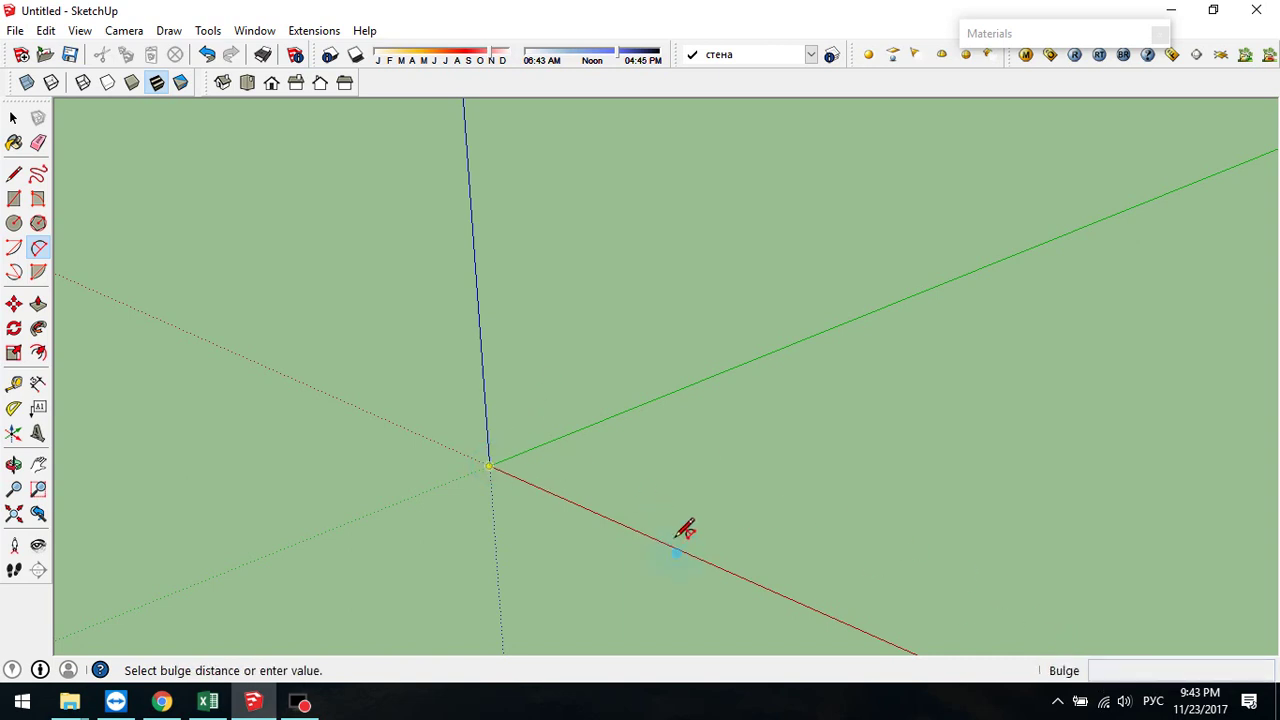
pyautogui.click(678, 473)
pyautogui.scroll(2, 689, 509)
pyautogui.scroll(2, 690, 510)
pyautogui.moveTo(551, 451); pyautogui.dragTo(560, 531, button='middle')
pyautogui.moveTo(546, 440); pyautogui.dragTo(669, 666, button='middle')
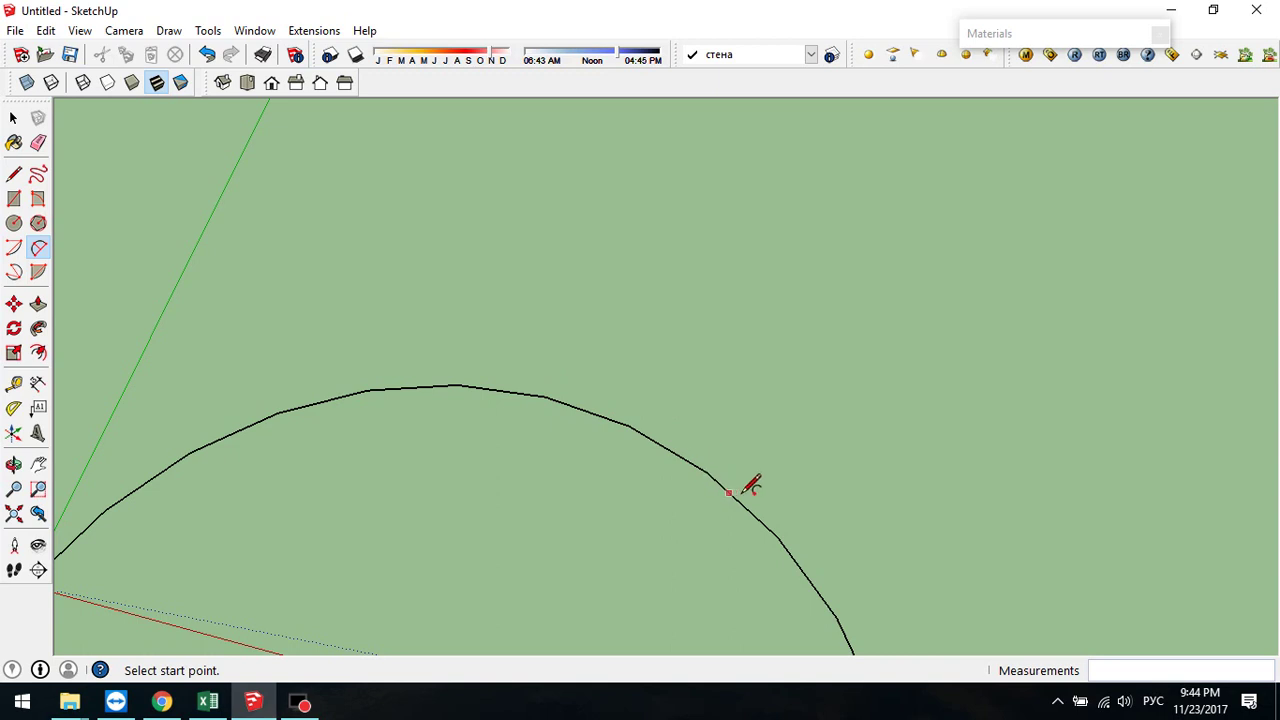
pyautogui.scroll(-4, 783, 514)
pyautogui.scroll(-1, 851, 309)
pyautogui.keyDown('shift'); pyautogui.moveTo(905, 475); pyautogui.dragTo(734, 369, button='middle'); pyautogui.keyUp('shift')
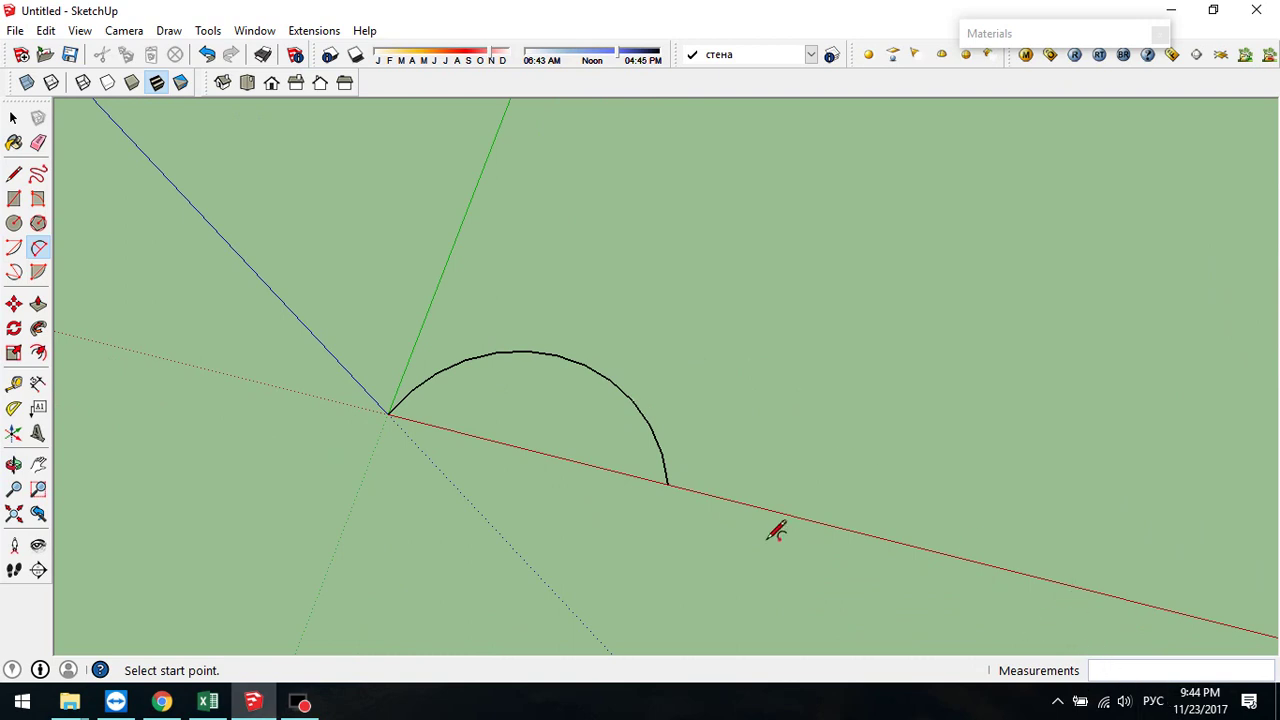
pyautogui.hotkey('ctrl', 'z')
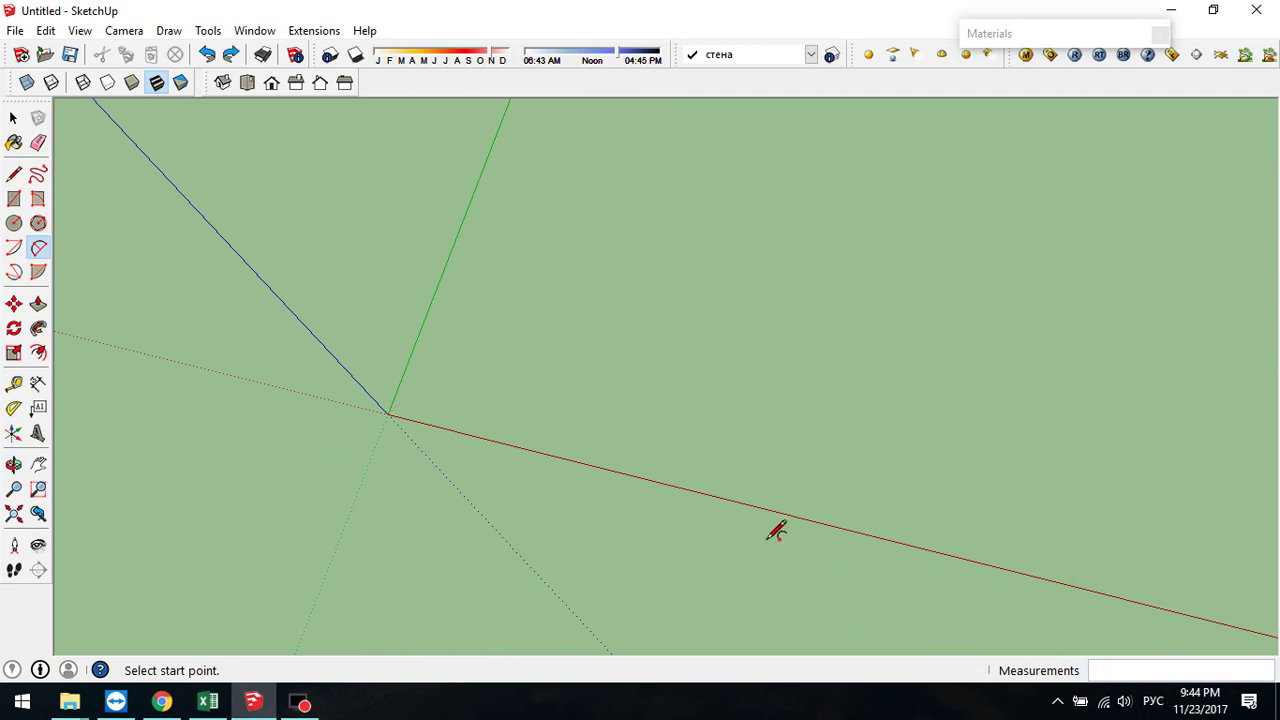
# - Start a two-point arc from the origin along the red axis and set its number of segments to 3
pyautogui.click(388, 413)
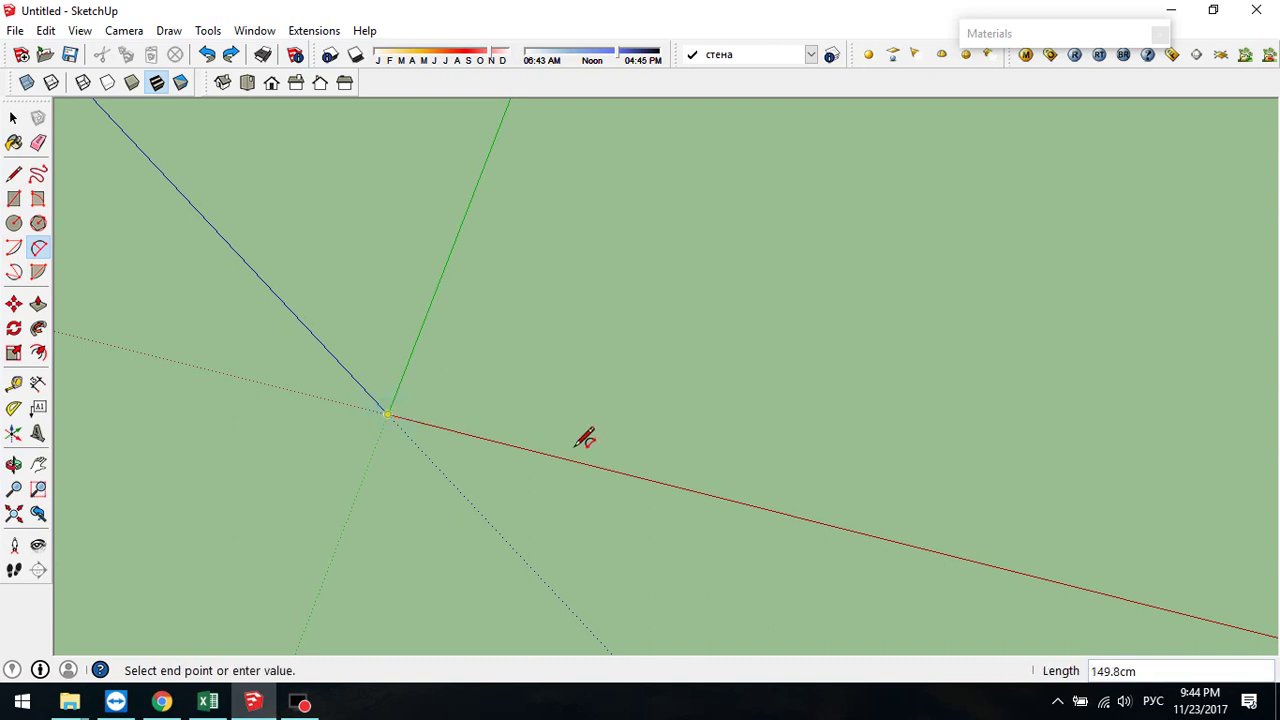
pyautogui.click(705, 491)
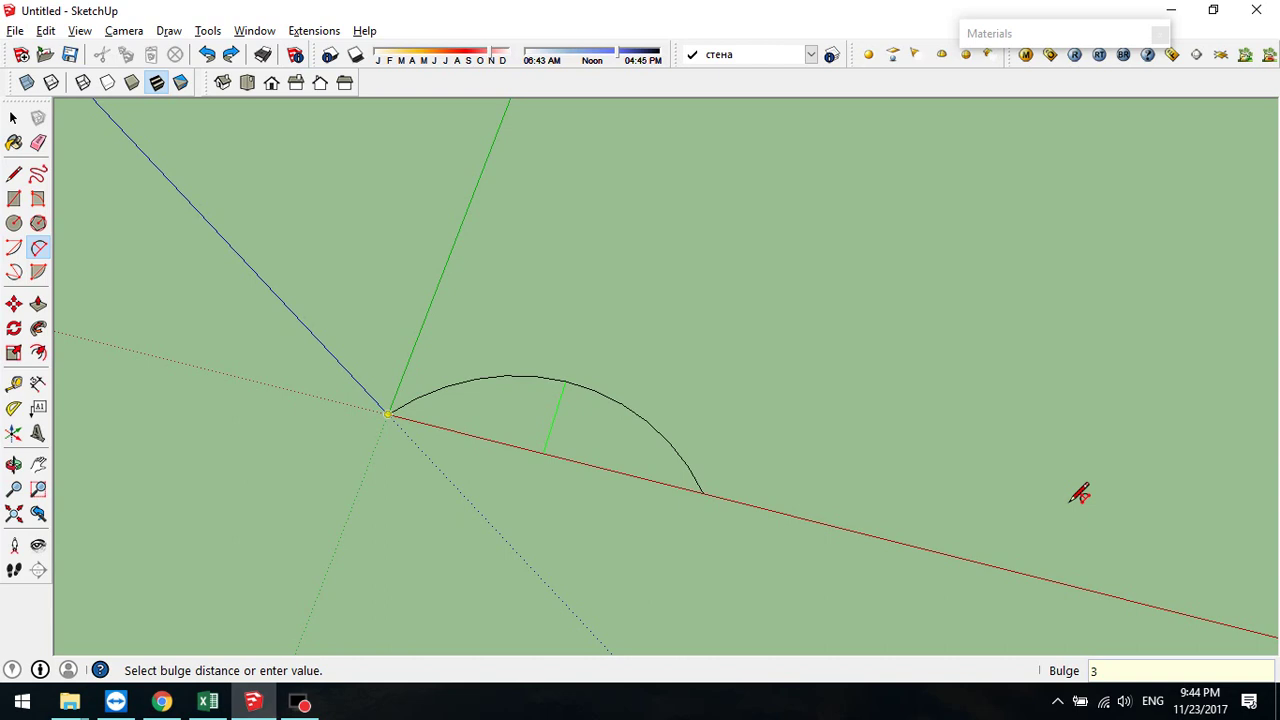
pyautogui.press('Return')
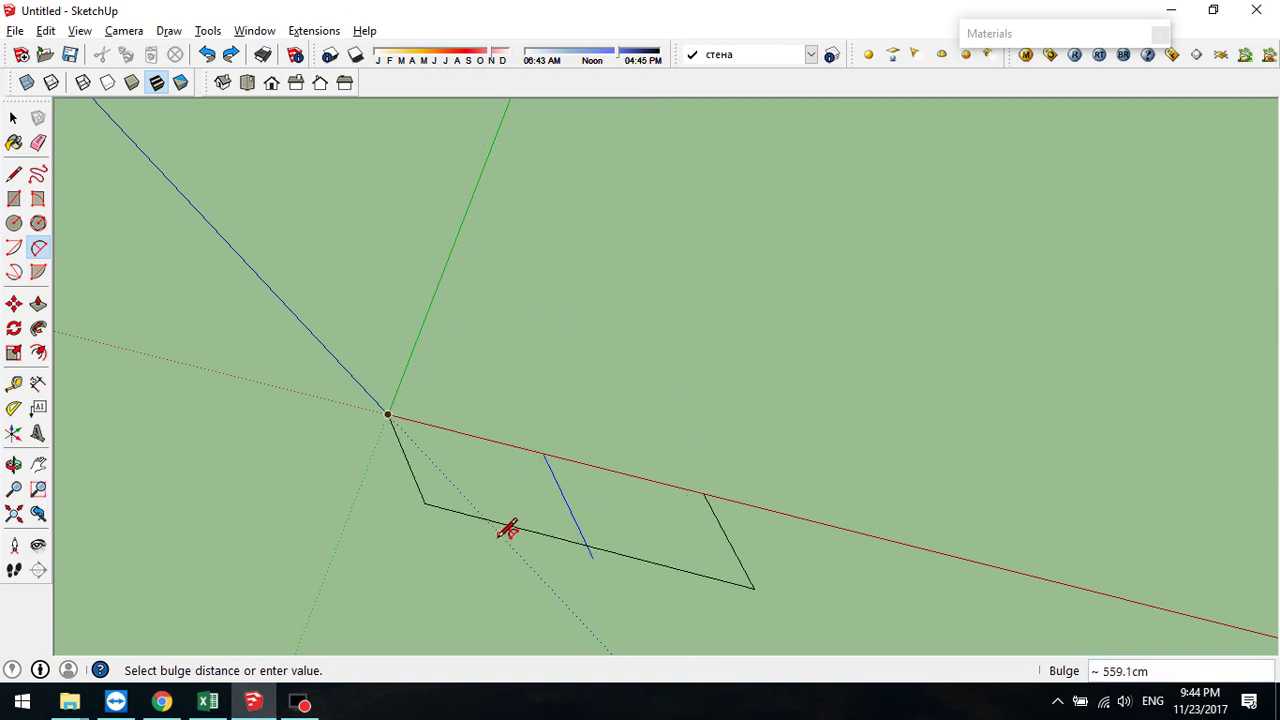
pyautogui.moveTo(560, 268); pyautogui.dragTo(557, 440)
pyautogui.press('a')
# - Draw a three-segment two-point arc from the origin to the red axis with a bulge of 200 cm
pyautogui.click(245, 398)
pyautogui.click(517, 545)
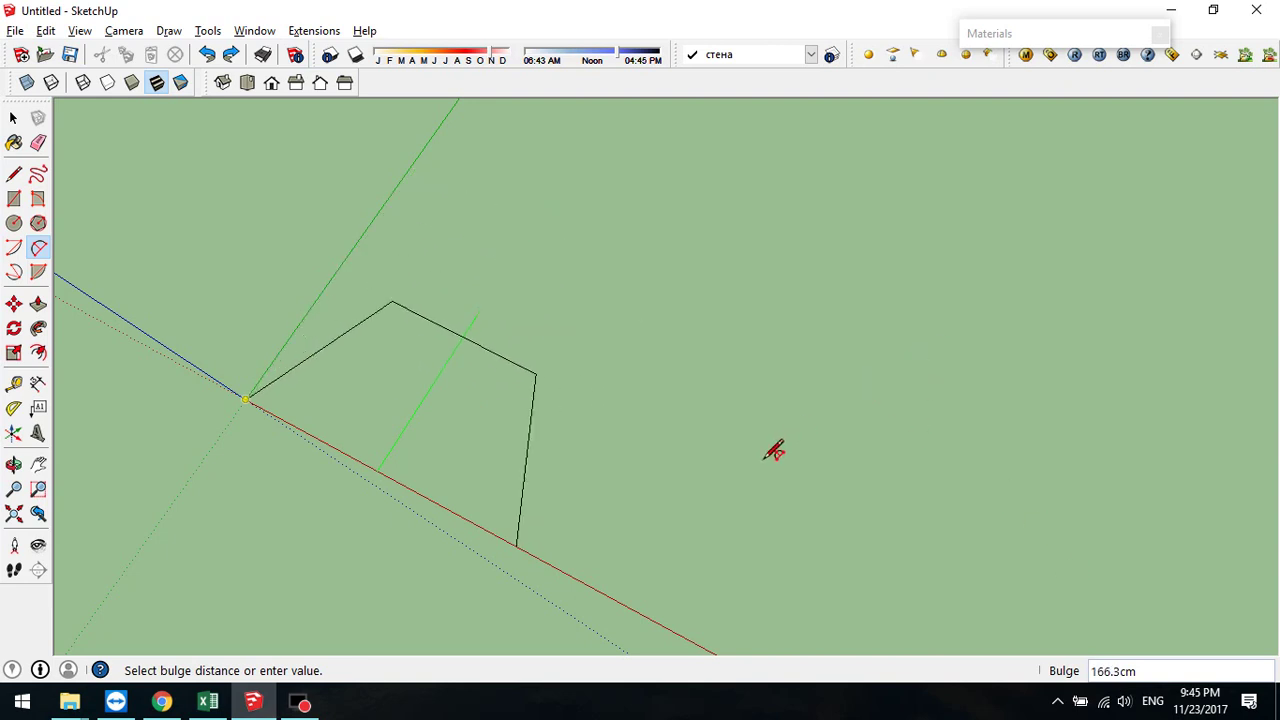
pyautogui.write('200')
pyautogui.press('Return')
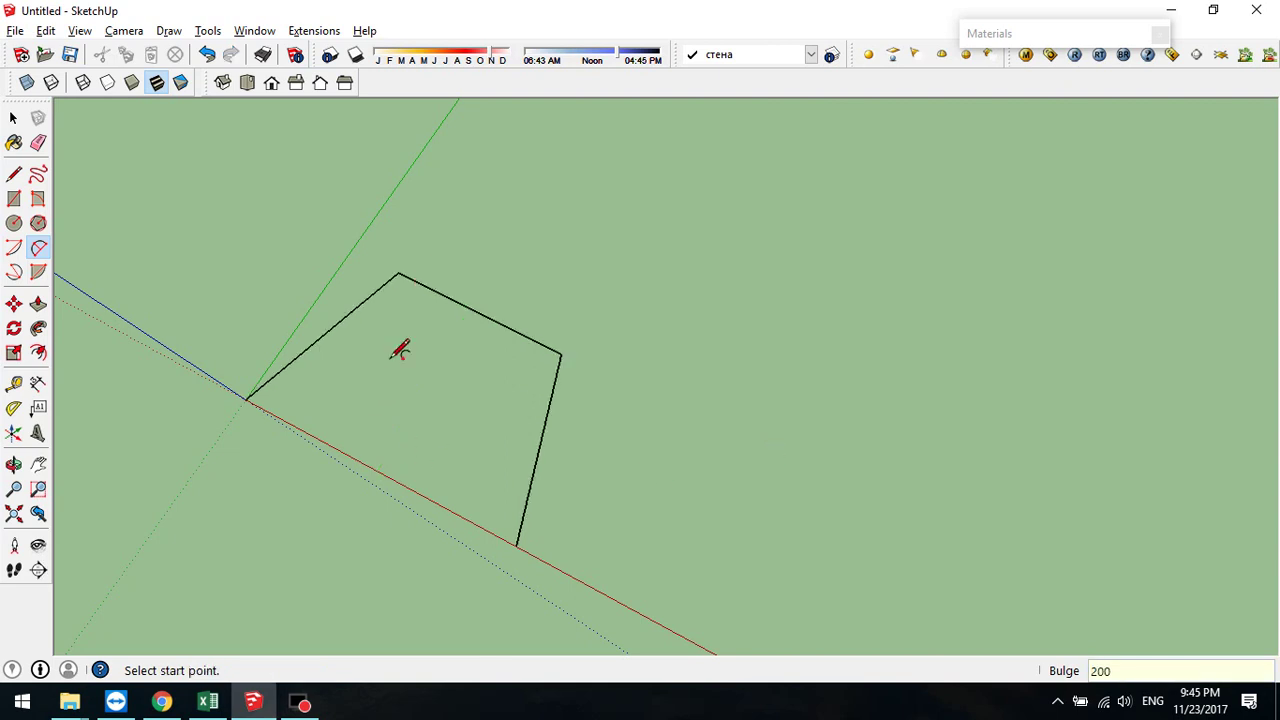
# - Measure from the red axis to the arc's flat middle segment with the Tape Measure, placing a parallel guide there
pyautogui.click(14, 384)
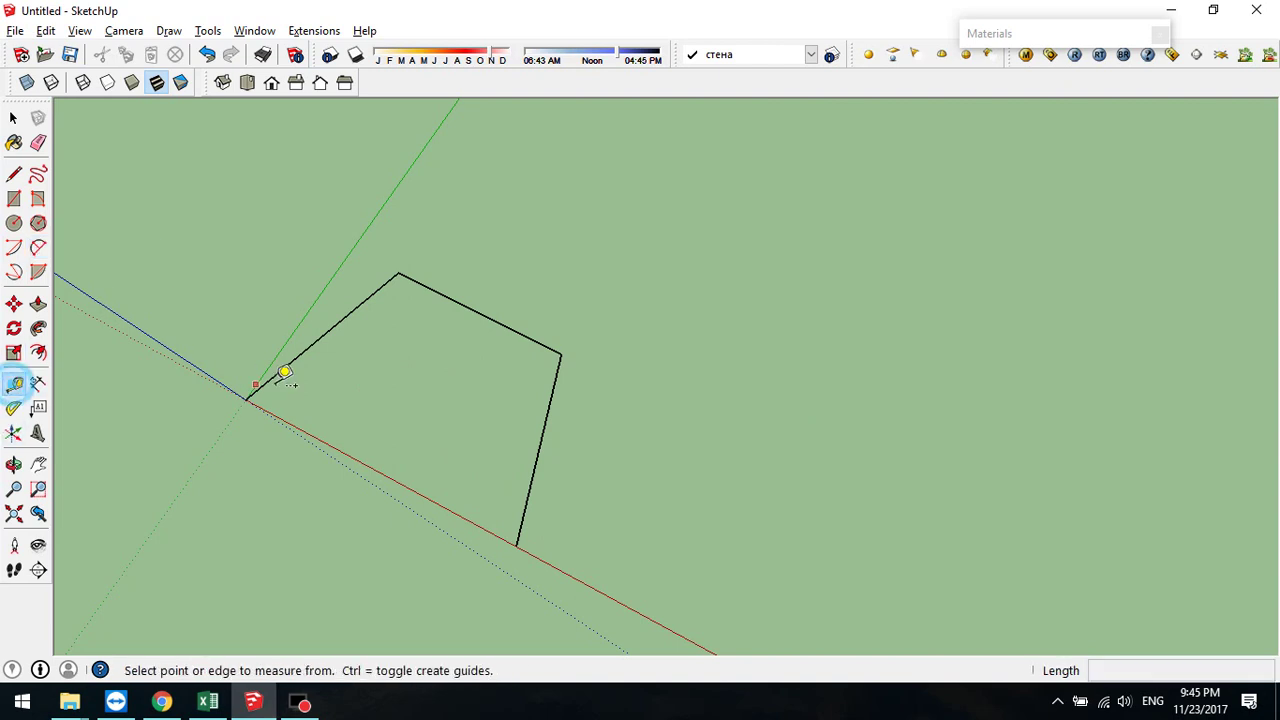
pyautogui.click(369, 466)
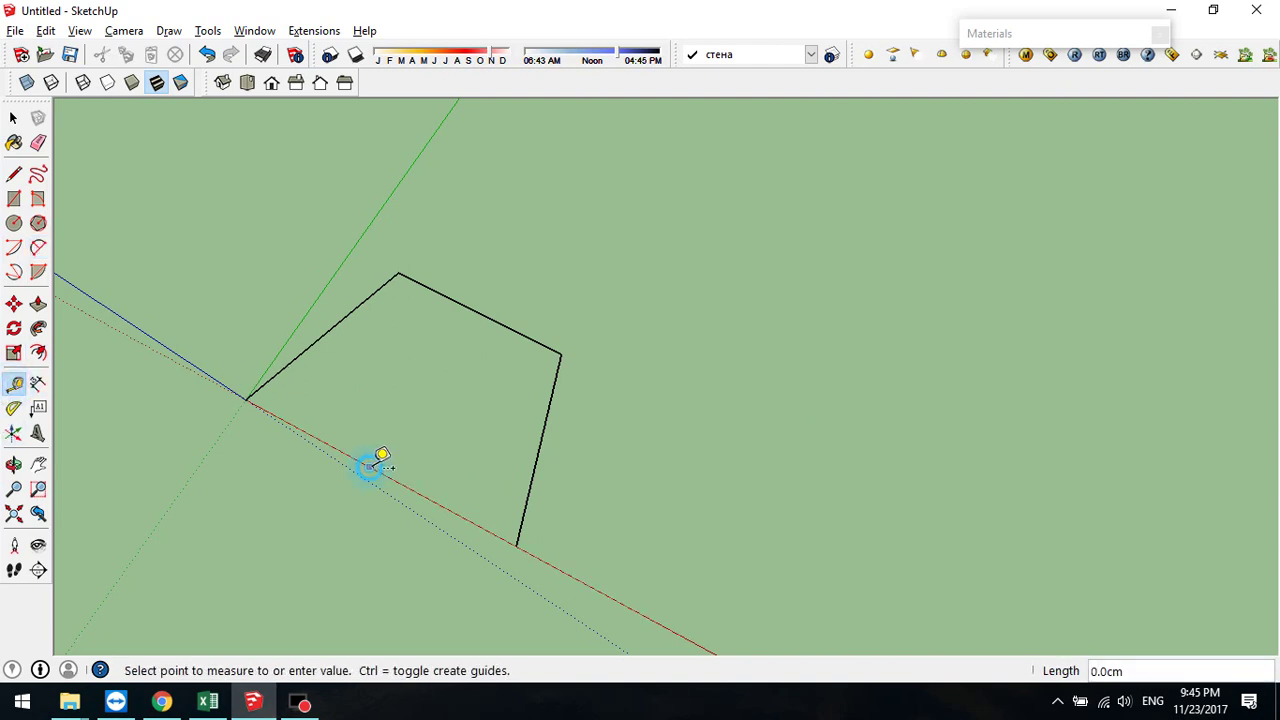
pyautogui.click(471, 307)
pyautogui.moveTo(251, 389); pyautogui.dragTo(289, 349, button='middle')
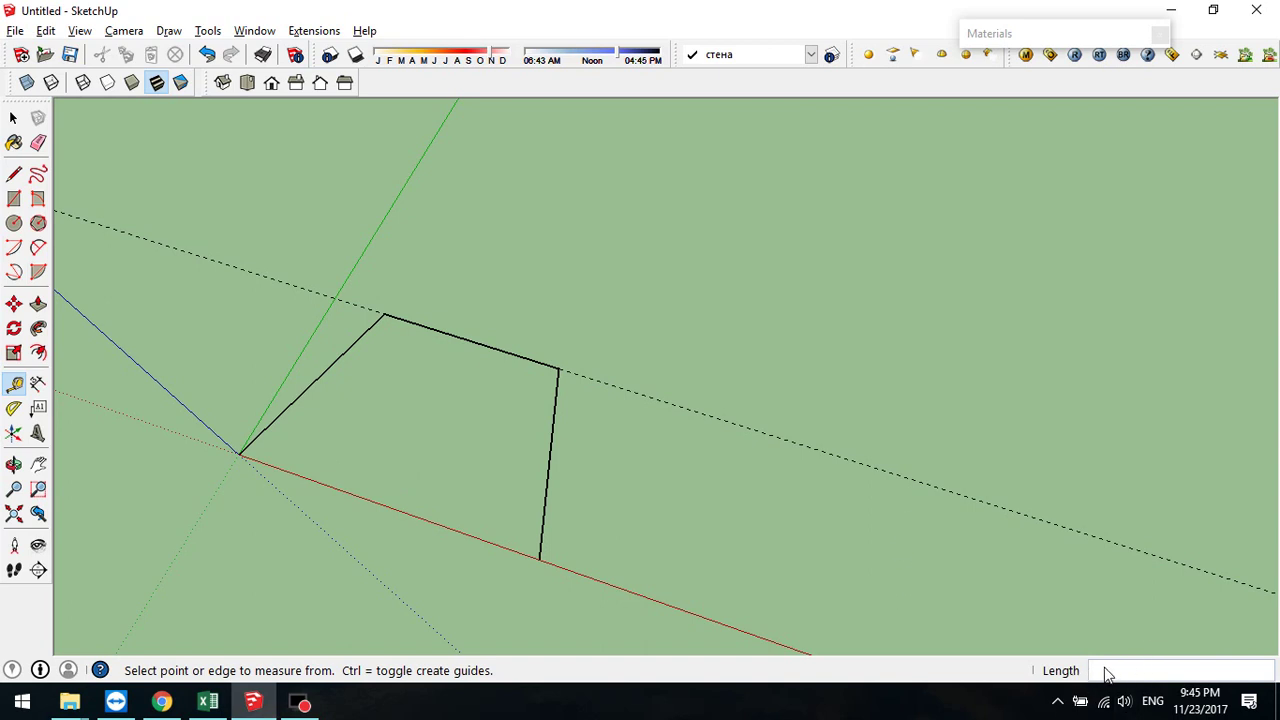
pyautogui.click(14, 119)
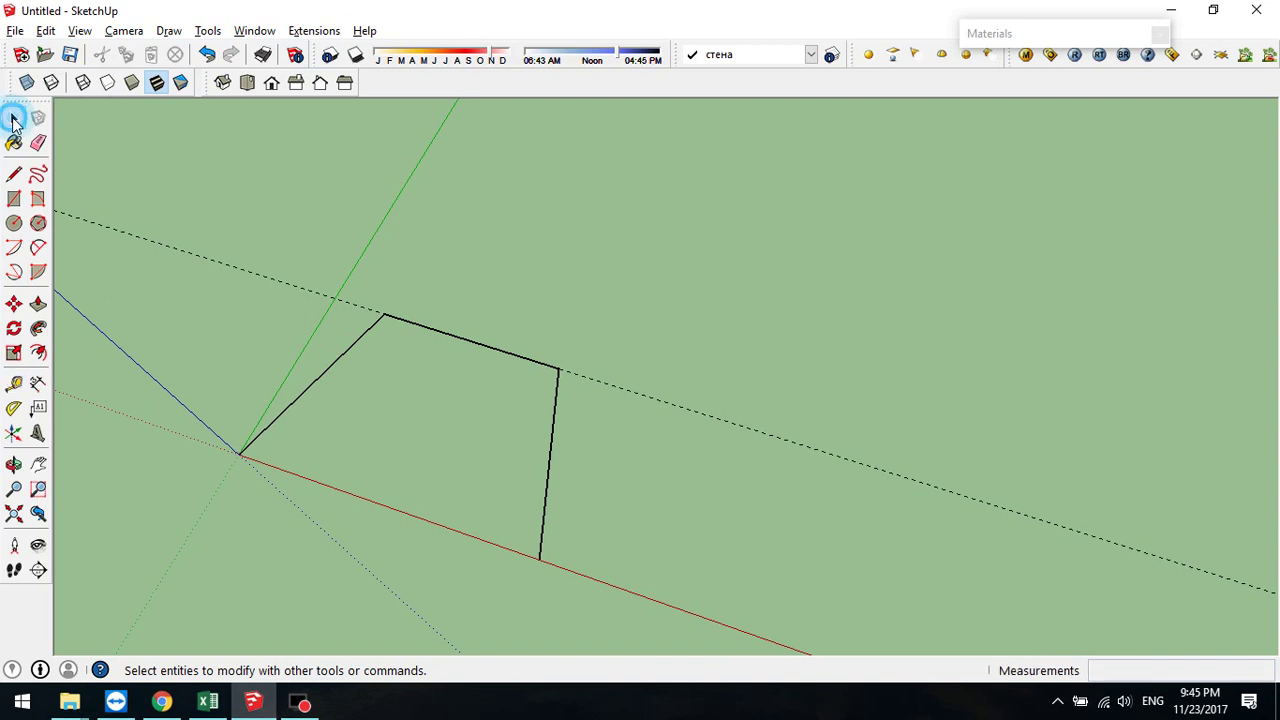
# - Draw a 12-segment two-point arc between two points on the red axis beyond the first arc, with a bulge of about 509 cm
pyautogui.click(39, 248)
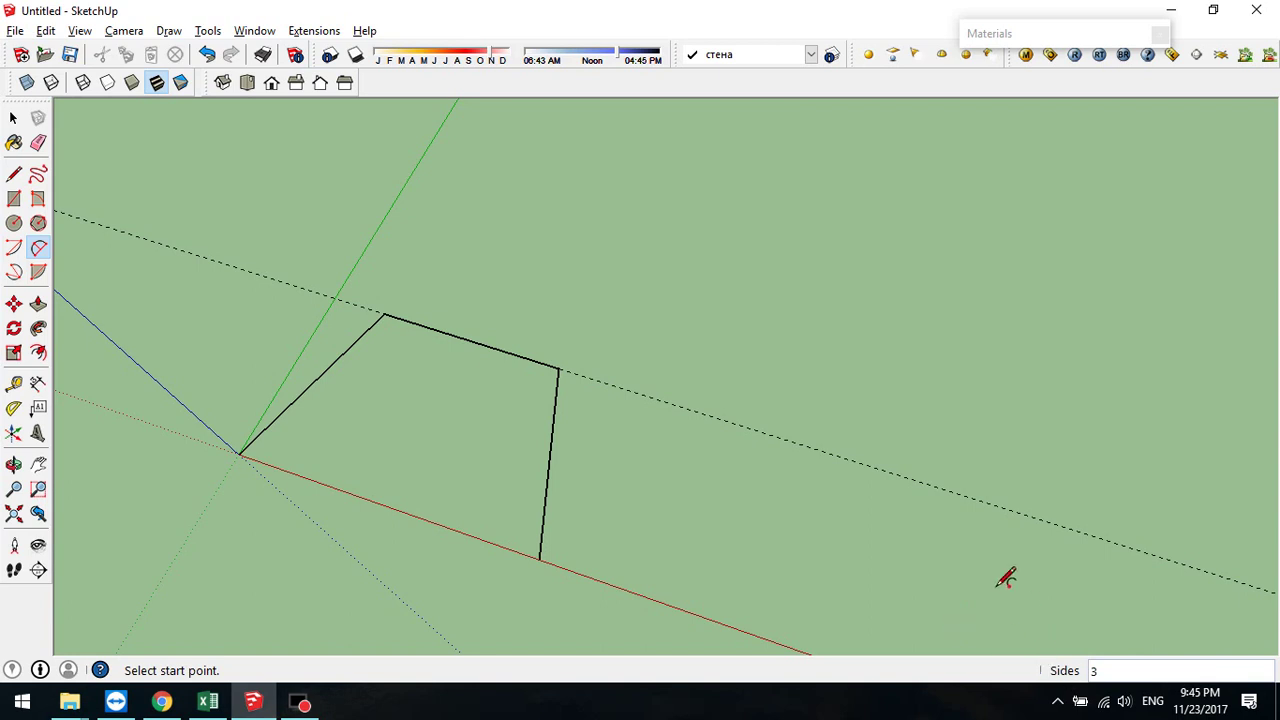
pyautogui.write('143.4cm')
pyautogui.click(581, 574)
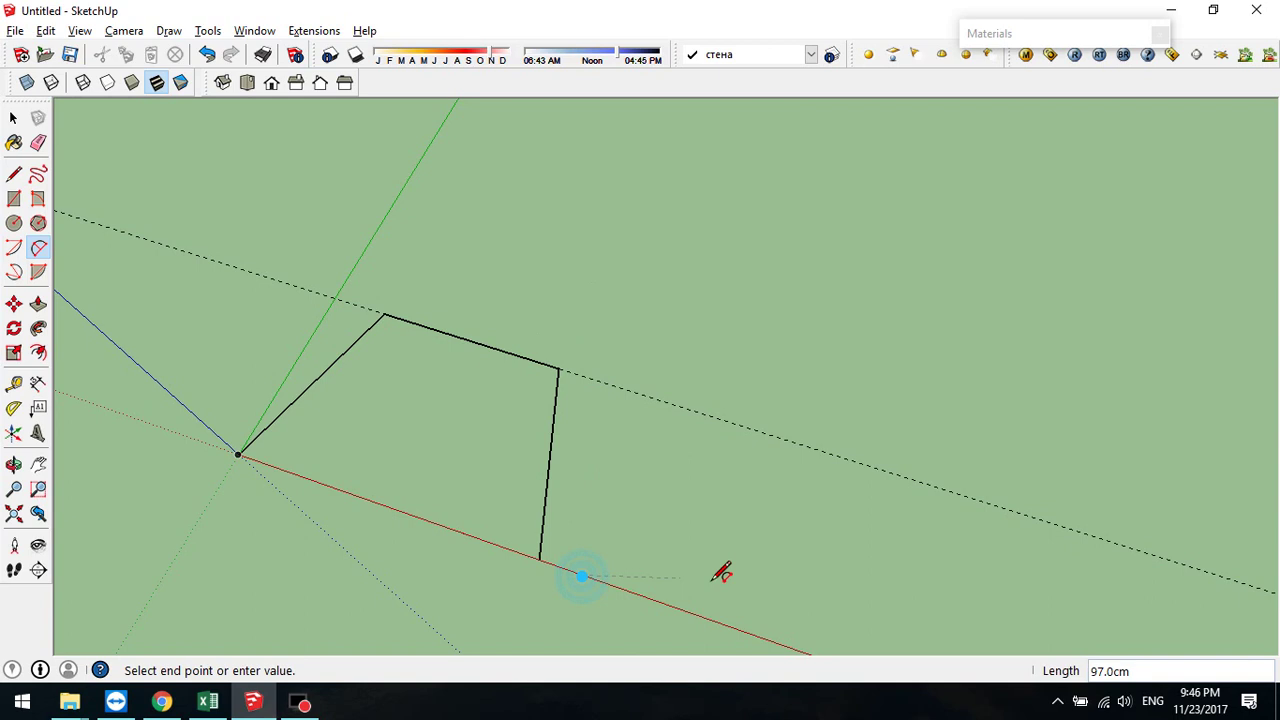
pyautogui.click(762, 637)
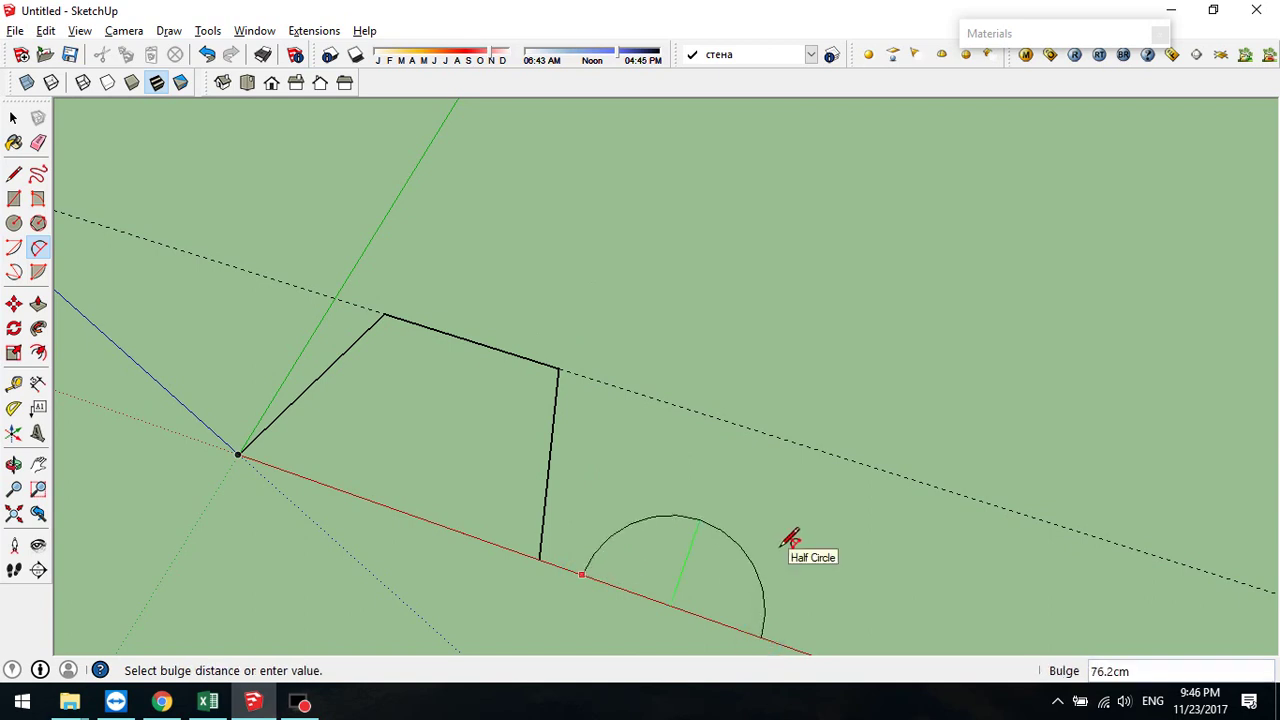
pyautogui.write('12')
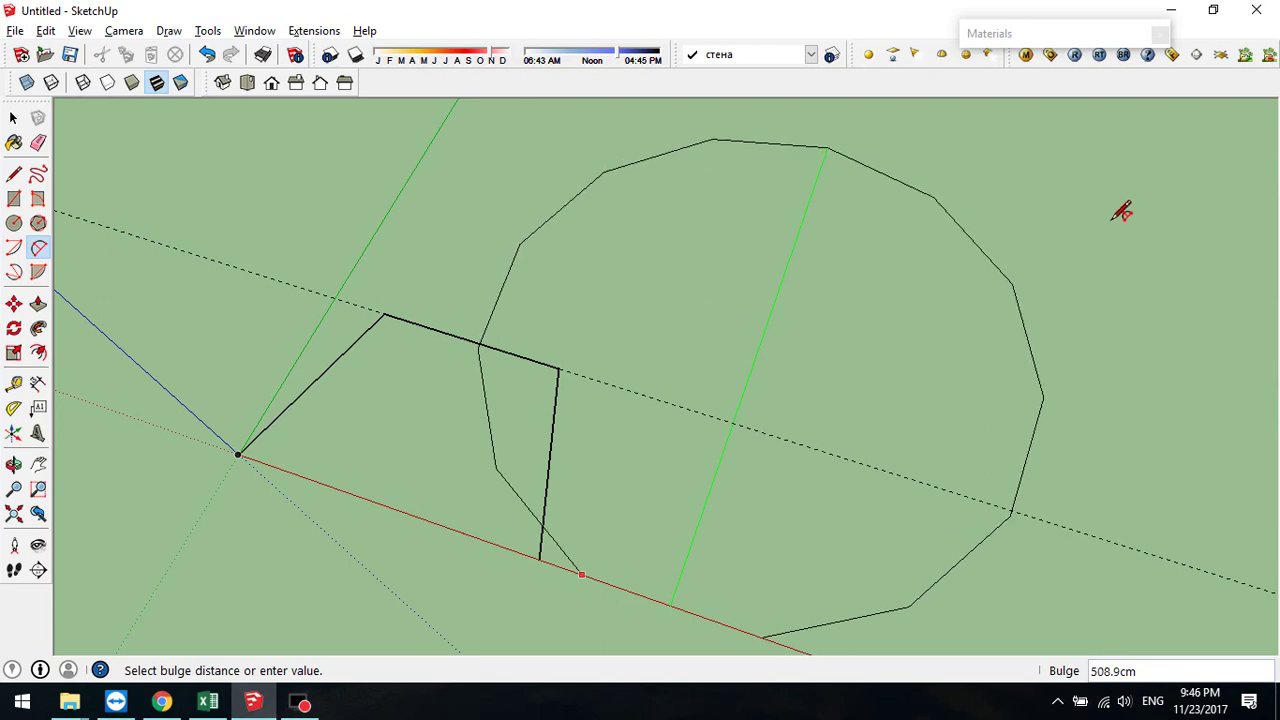
pyautogui.click(1115, 217)
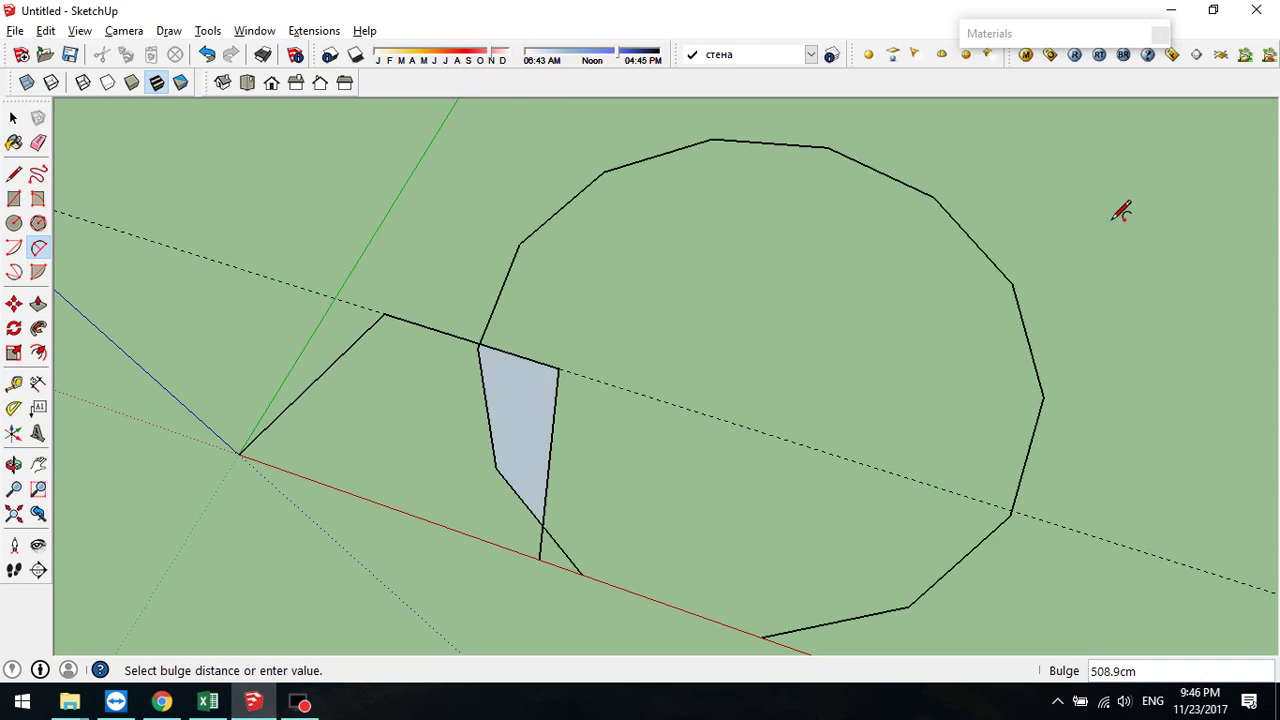
# - Set the new arc's number of segments to 50, and undo both arcs and the guide
pyautogui.write('50s')
pyautogui.press('Return')
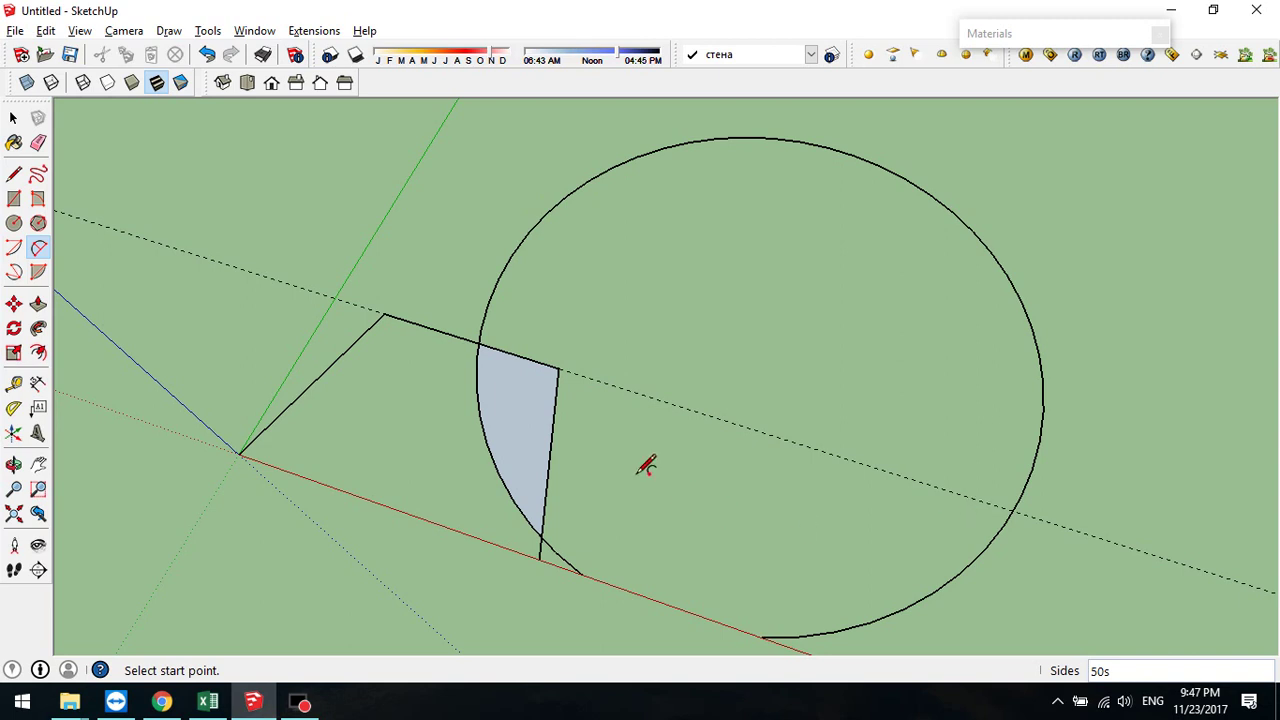
pyautogui.hotkey('ctrl', 'z')
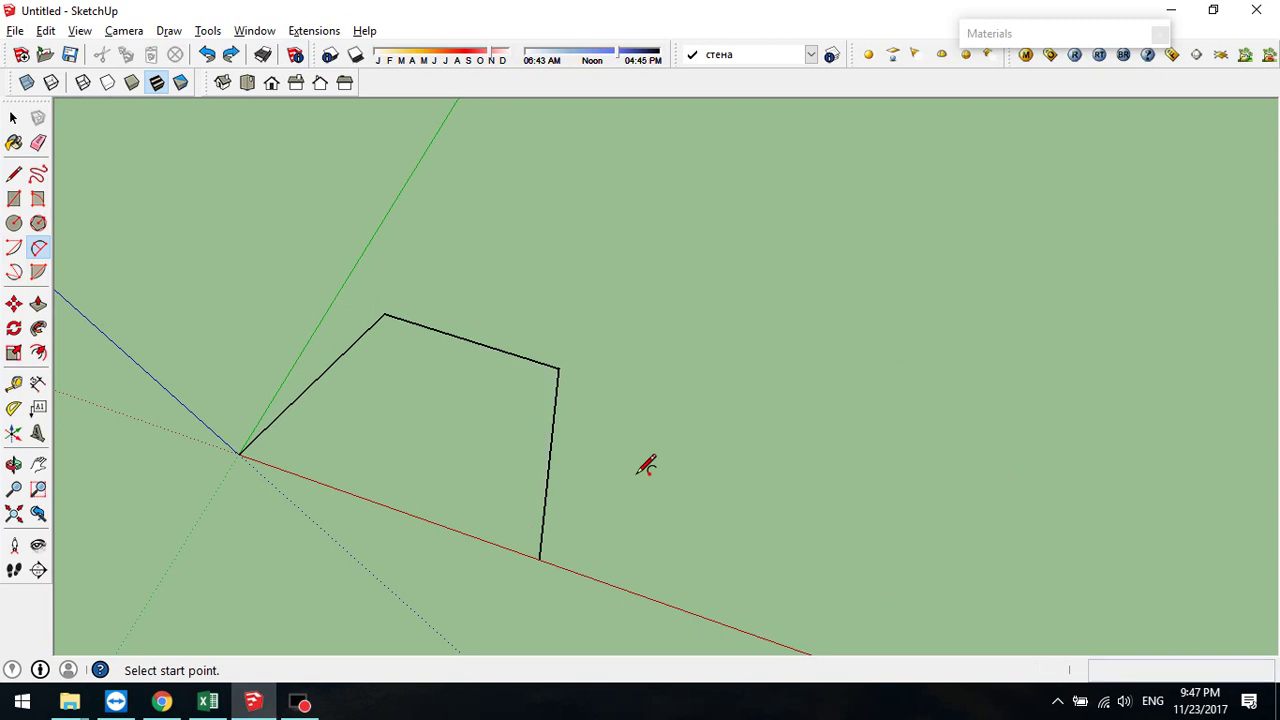
pyautogui.hotkey('ctrl', 'z')
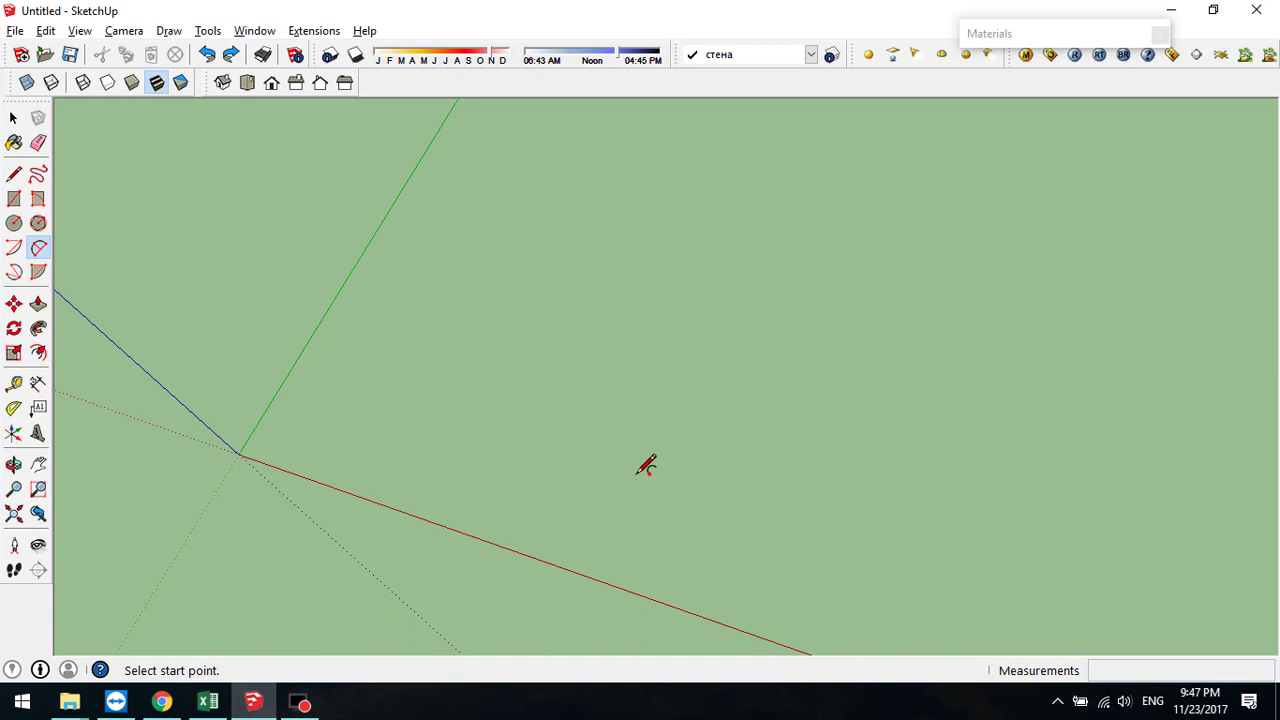
# - Draw a two-point arc from the origin to the red axis with a bulge of about 87 cm, and open its Entity Info
pyautogui.click(237, 455)
pyautogui.click(526, 551)
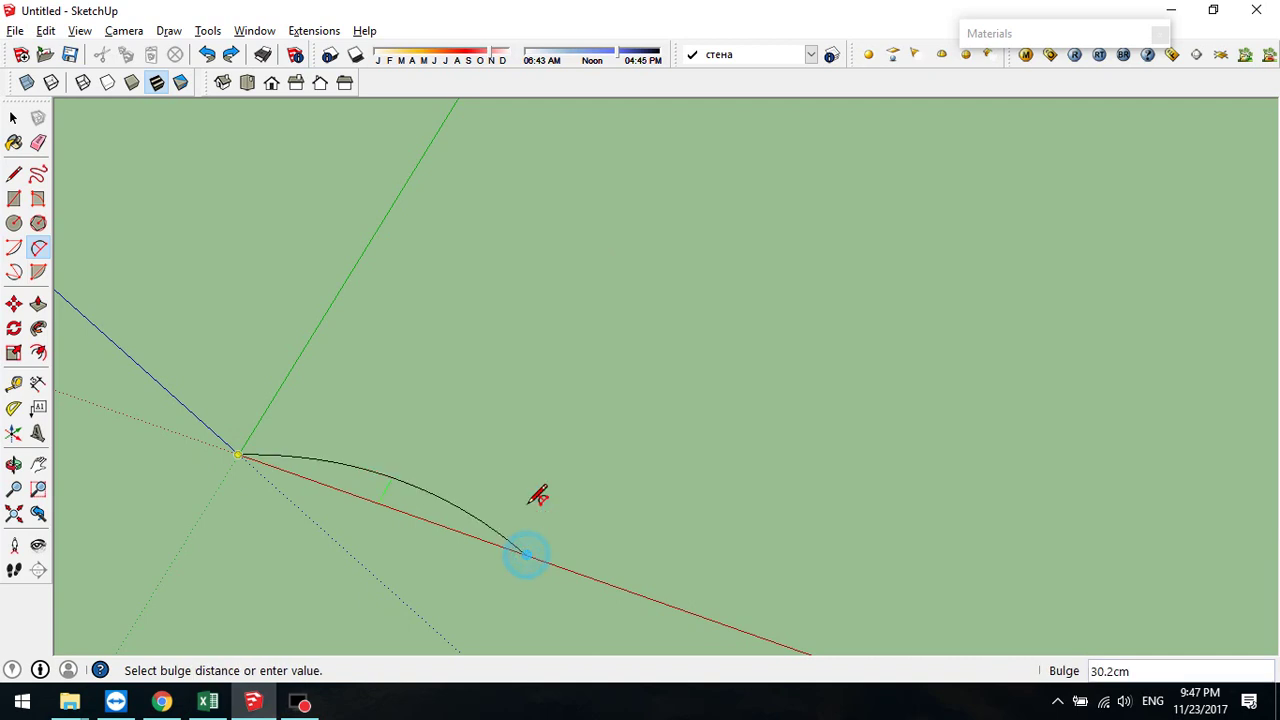
pyautogui.click(526, 439)
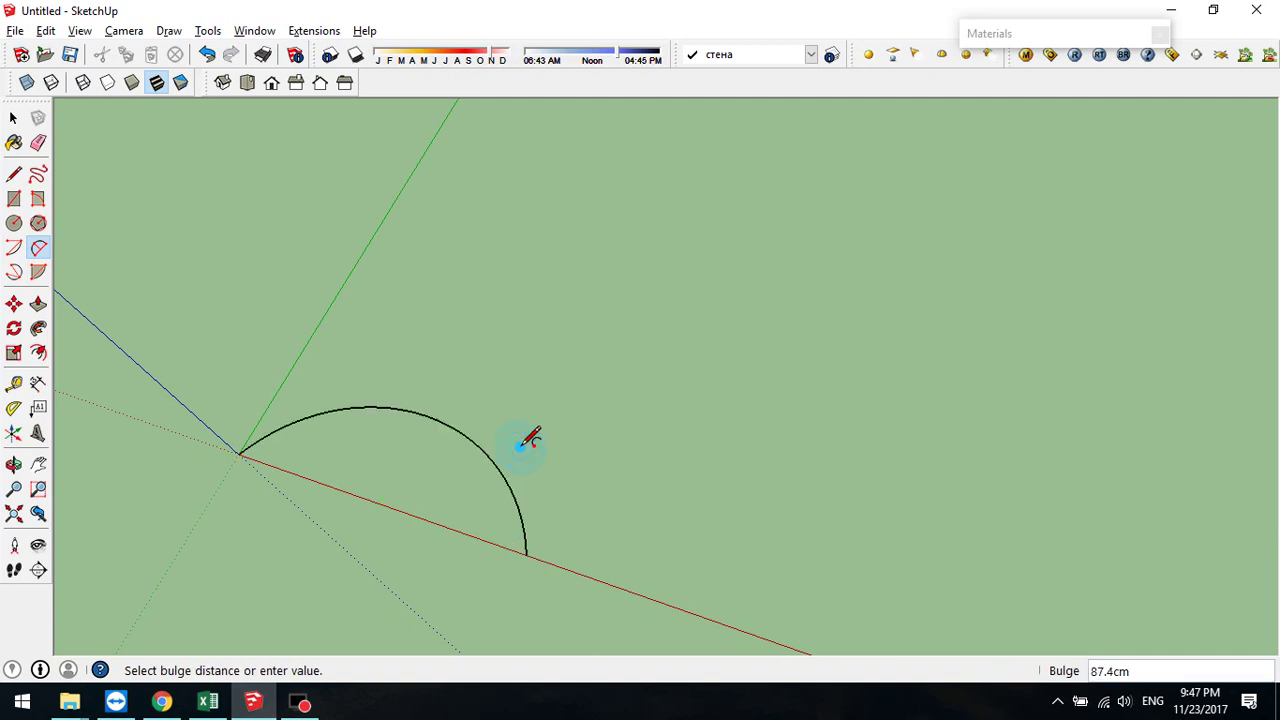
pyautogui.rightClick(451, 430)
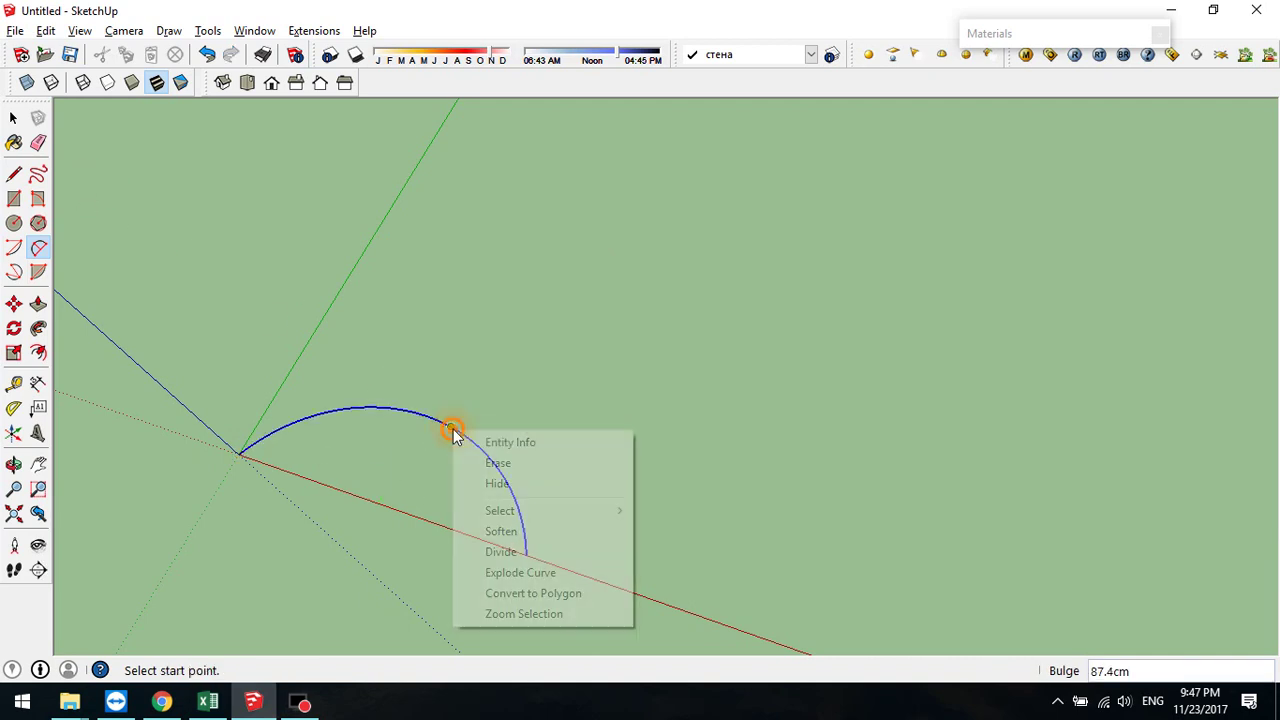
pyautogui.click(512, 448)
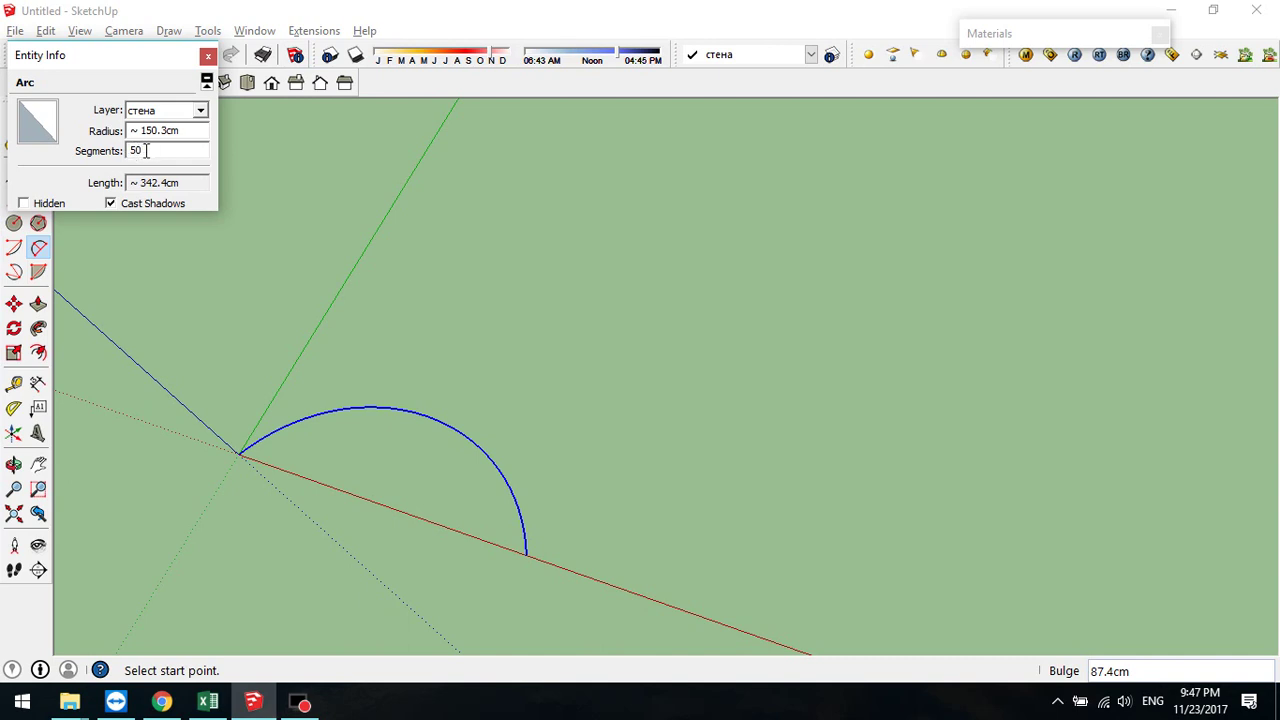
# - Set the arc to 12 segments and a radius of 200 cm, and close its Entity Info
pyautogui.moveTo(146, 150); pyautogui.dragTo(124, 152)
pyautogui.write('12')
pyautogui.click(160, 151)
pyautogui.moveTo(175, 130); pyautogui.dragTo(128, 131)
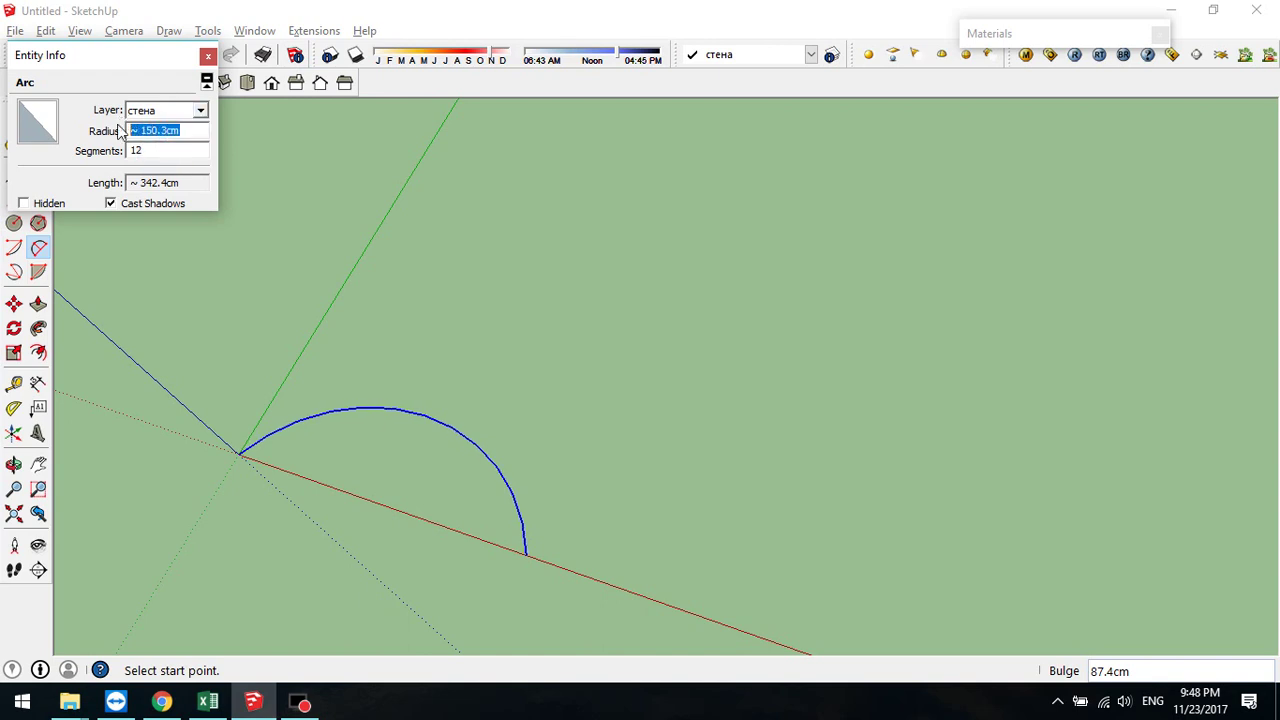
pyautogui.write('200')
pyautogui.press('Return')
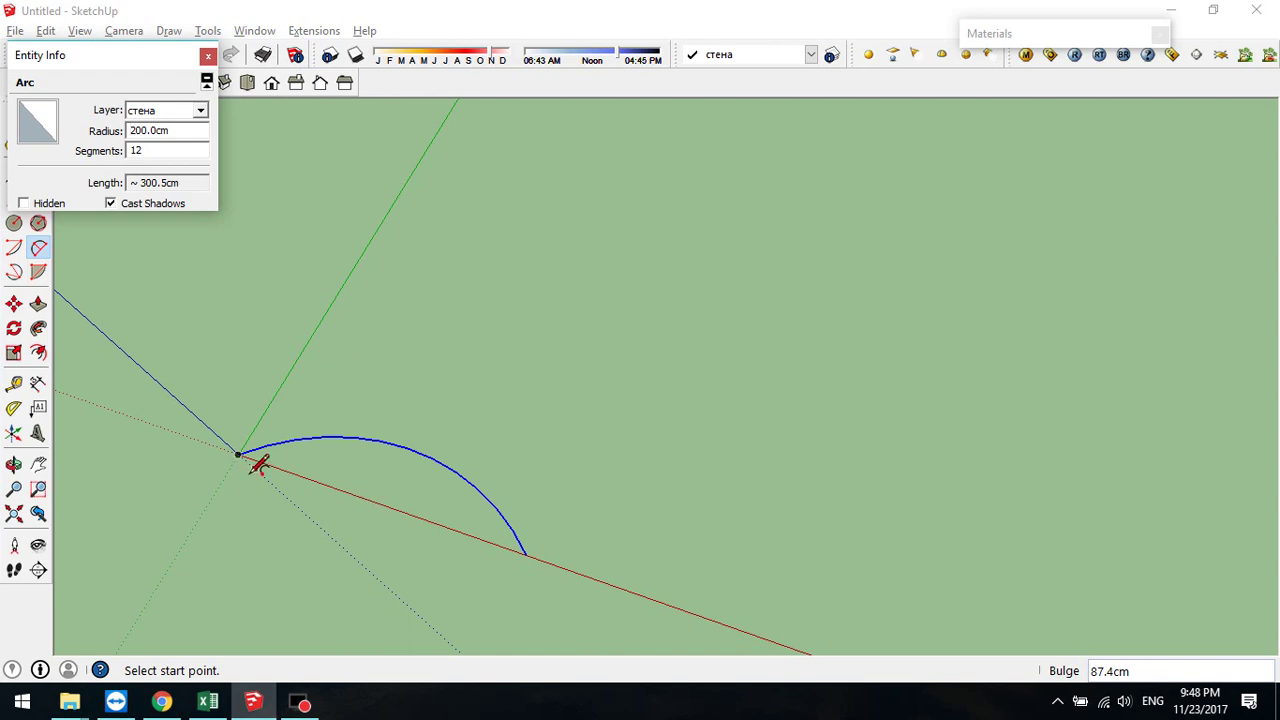
pyautogui.click(208, 56)
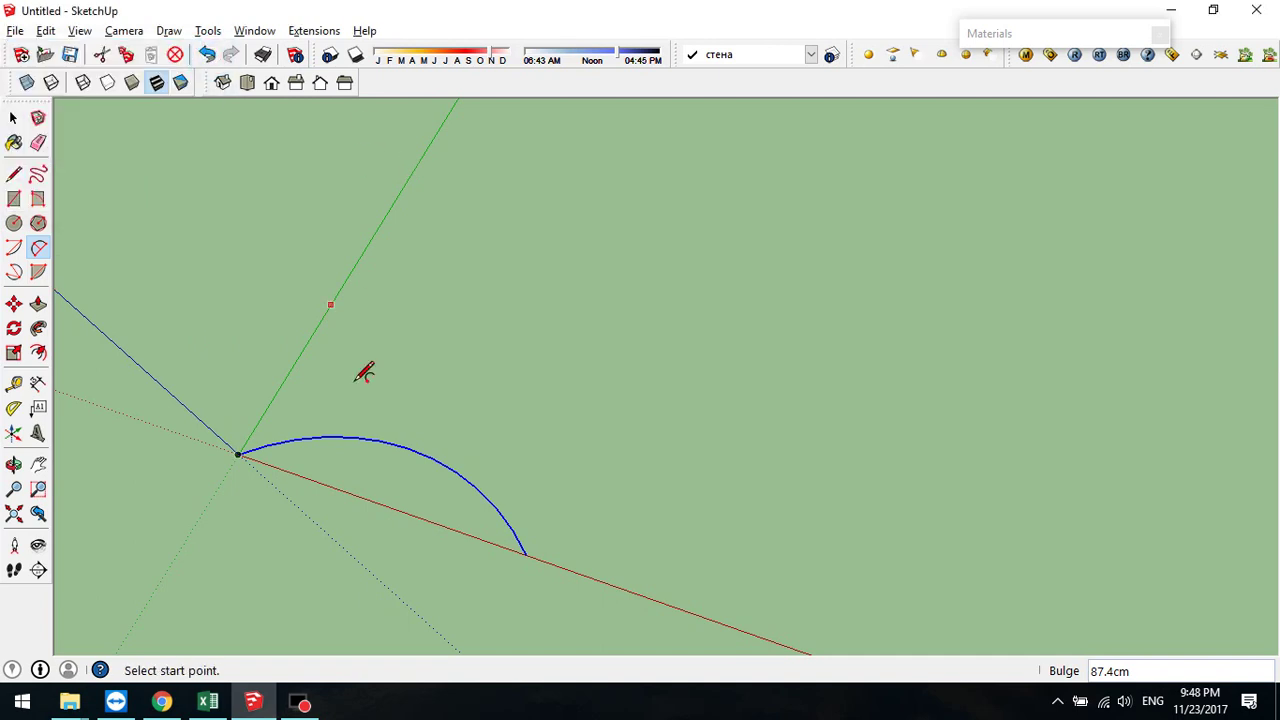
# - Close the arc with a line between its endpoints, and Push/Pull the enclosed face up about 133 cm
pyautogui.click(13, 174)
pyautogui.click(238, 454)
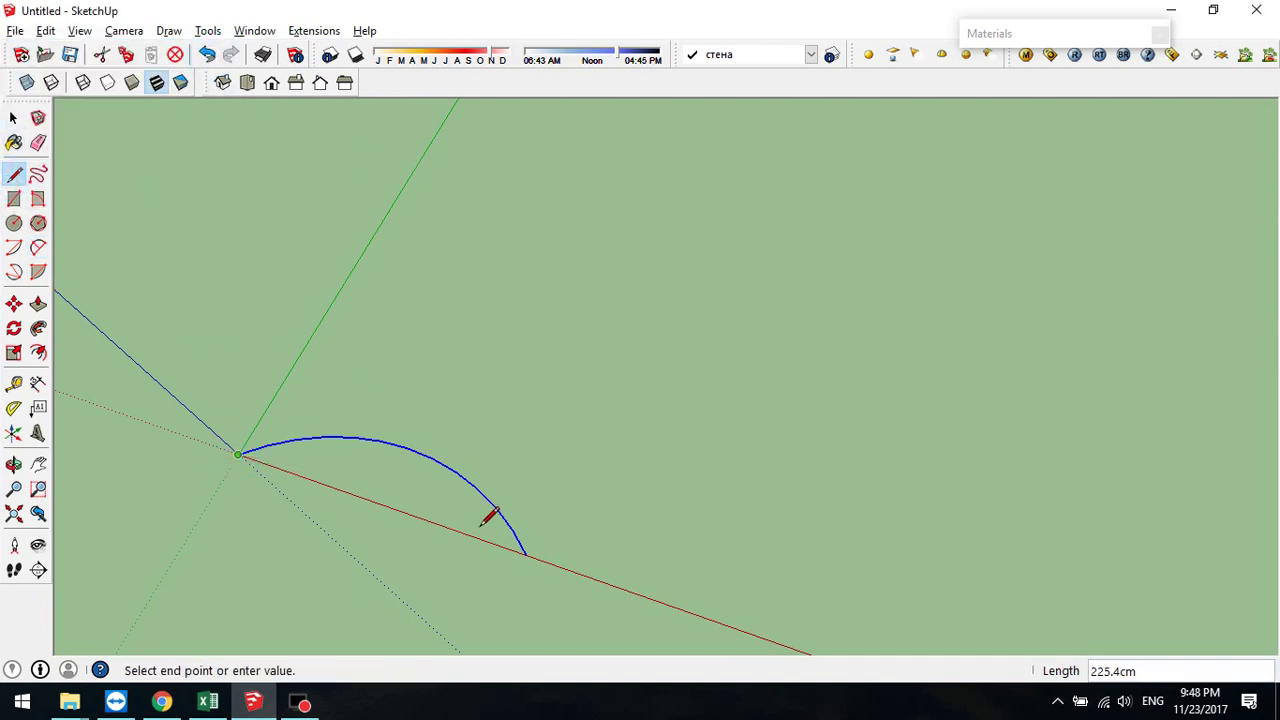
pyautogui.click(525, 553)
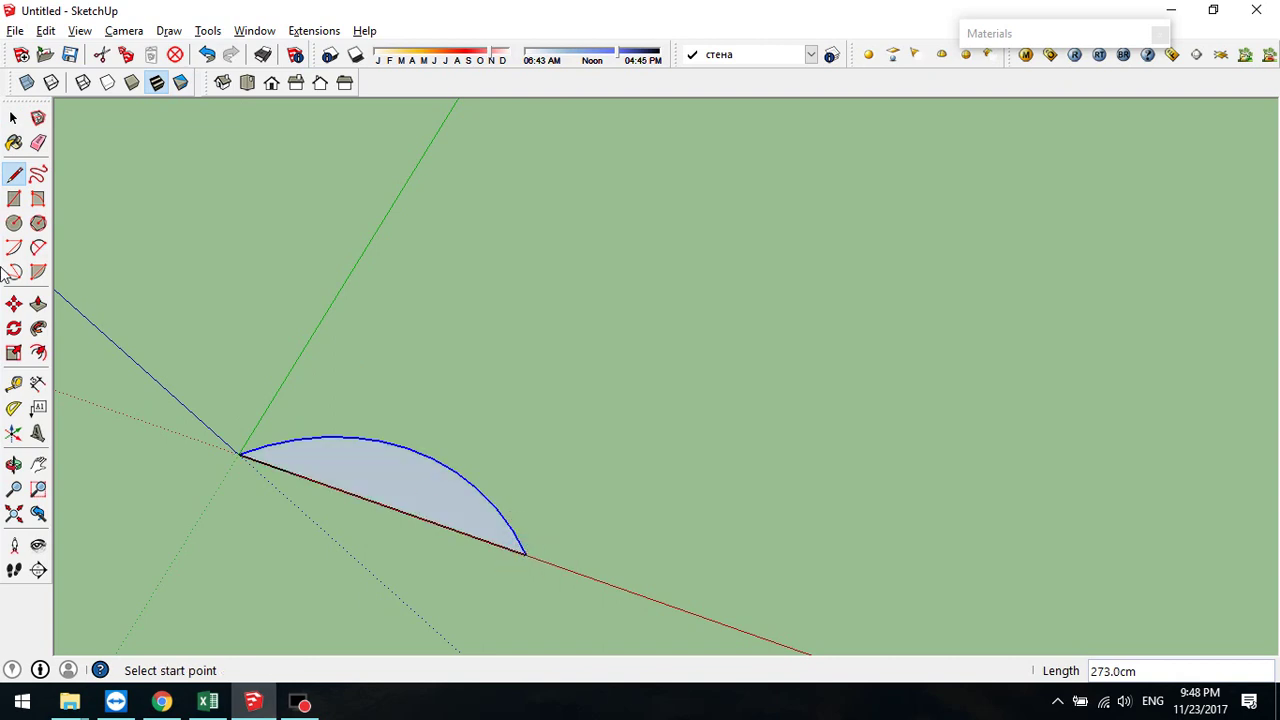
pyautogui.click(38, 303)
pyautogui.moveTo(341, 470); pyautogui.dragTo(308, 438)
pyautogui.moveTo(506, 460); pyautogui.dragTo(553, 428, button='middle')
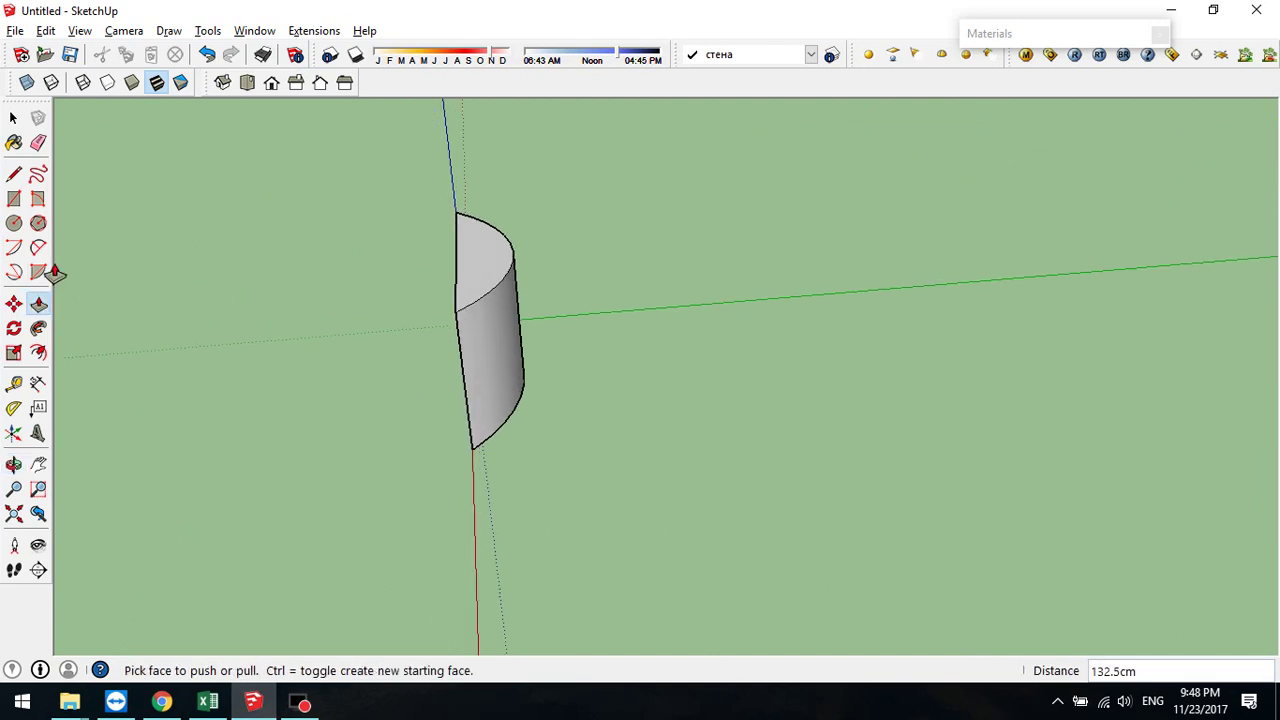
# - Move the solid's whole top arc edge away from its original position, and undo the move
pyautogui.click(15, 308)
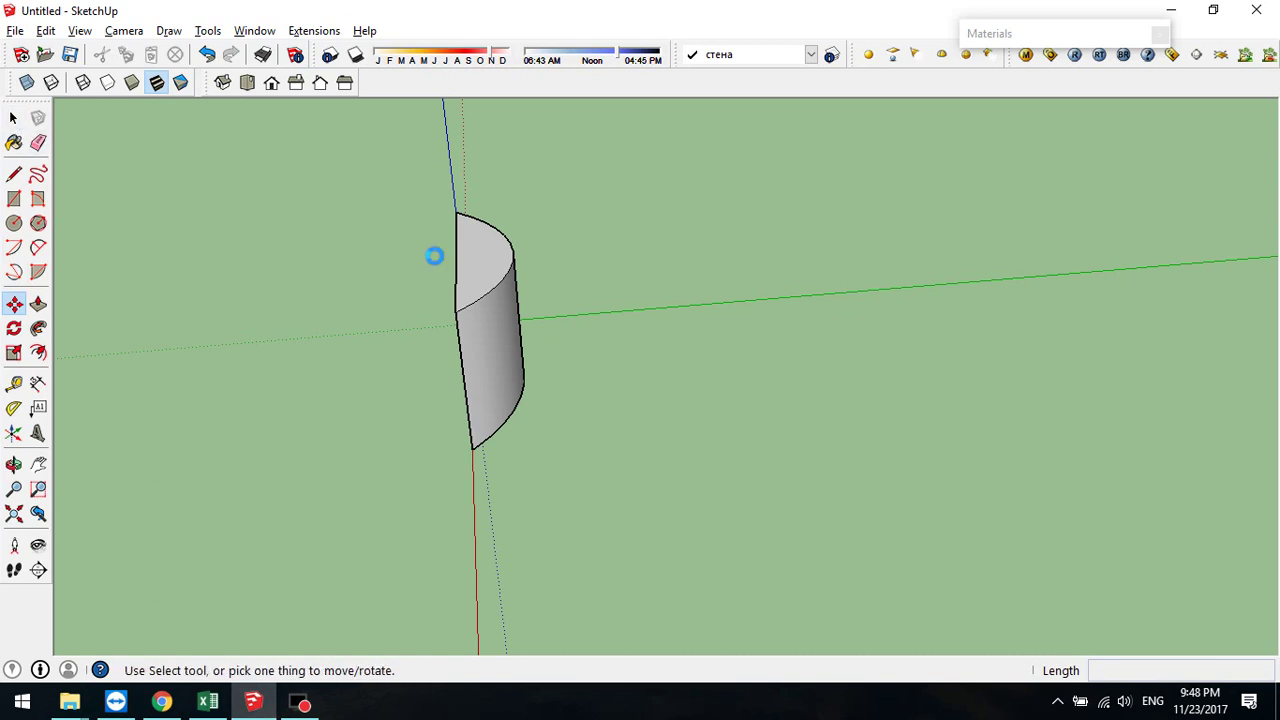
pyautogui.click(500, 282)
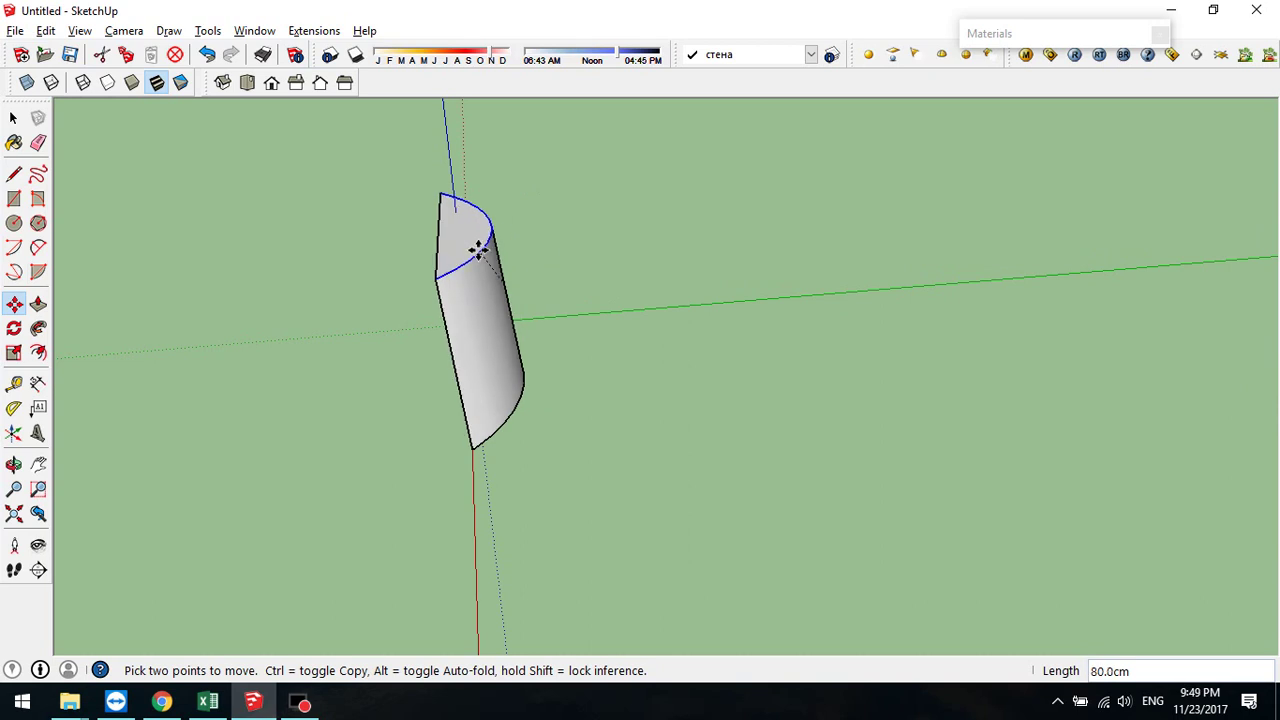
pyautogui.click(510, 250)
pyautogui.press('o')
pyautogui.moveTo(604, 266); pyautogui.dragTo(414, 280)
pyautogui.press('m')
pyautogui.hotkey('ctrl', 'z')
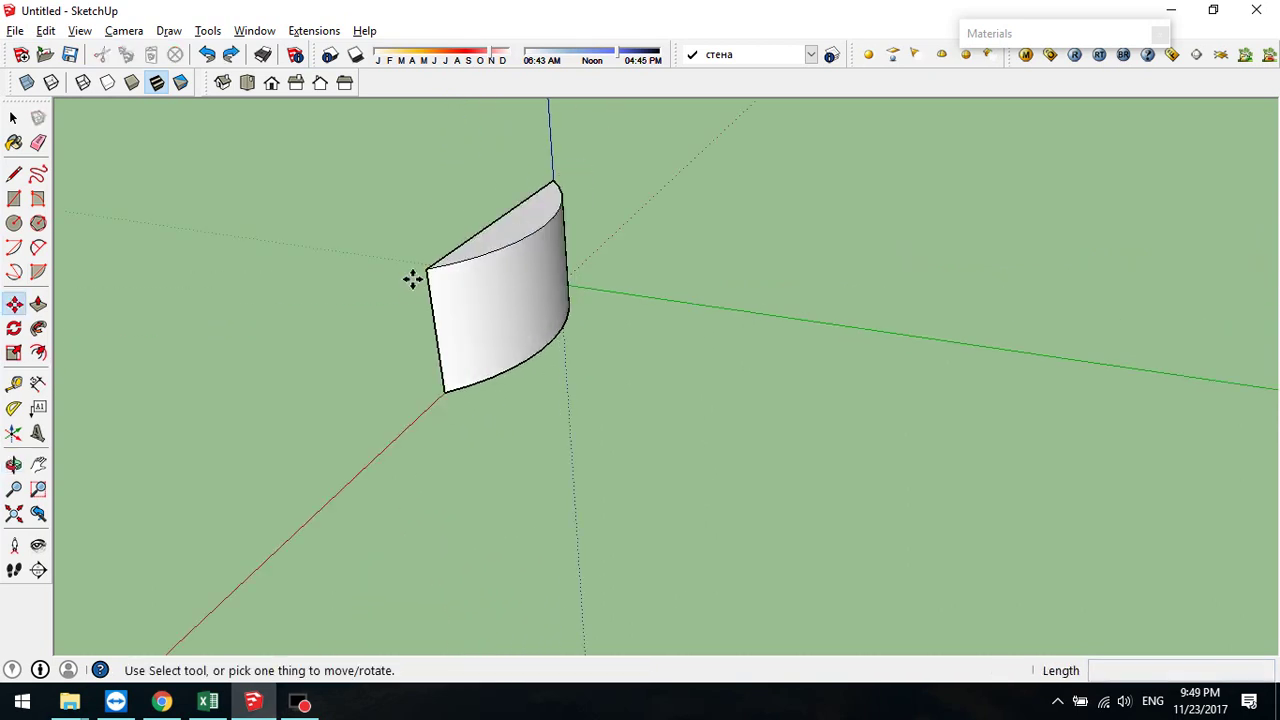
# - Reshape the bulge of the solid's top arc by moving the arc's midpoint
pyautogui.scroll(1, 537, 203)
pyautogui.moveTo(537, 203); pyautogui.dragTo(580, 341, button='middle')
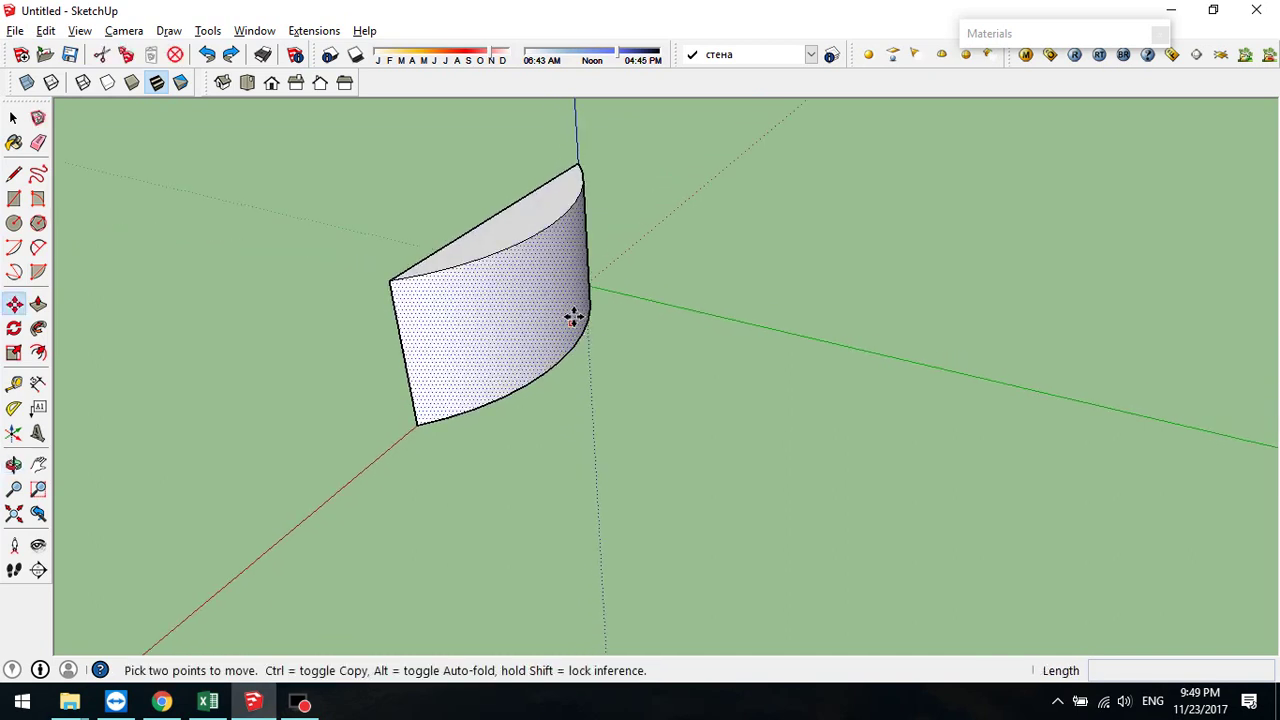
pyautogui.click(547, 224)
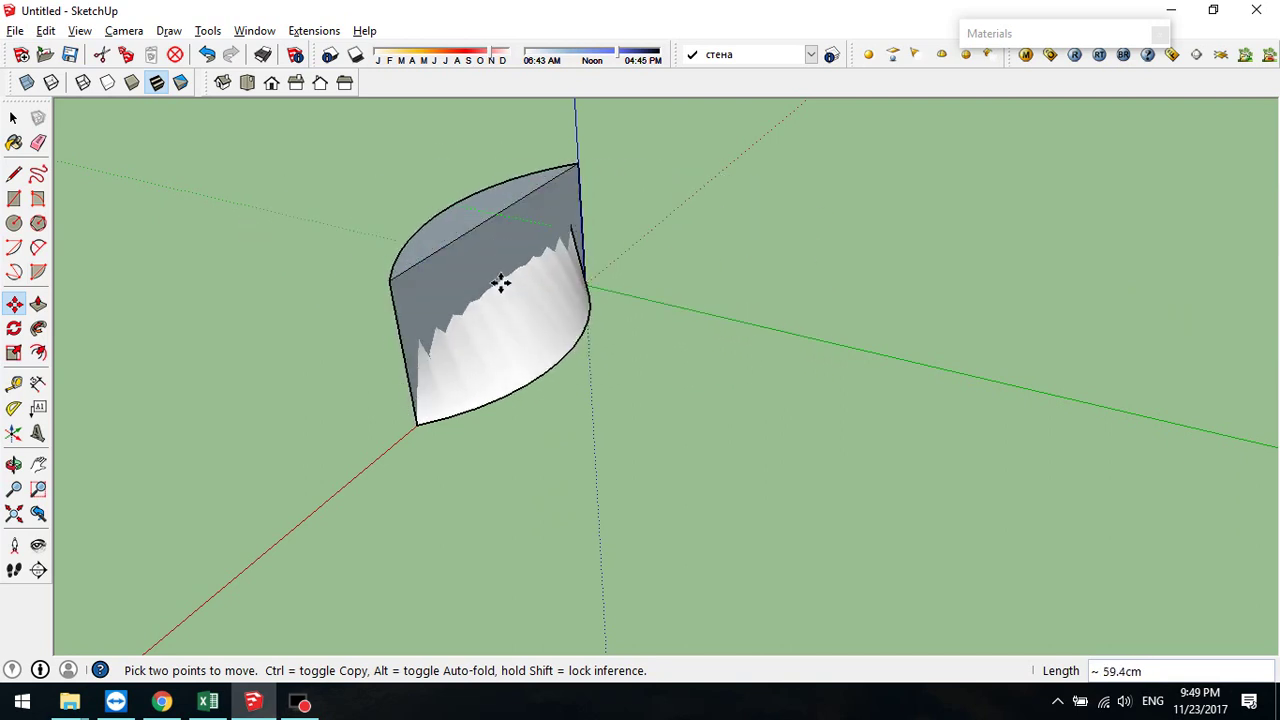
pyautogui.click(609, 296)
# - Reshape the top arc again with Move so the solid's curved side flares outward, and undo both reshaping moves
pyautogui.moveTo(657, 294); pyautogui.dragTo(494, 255, button='middle')
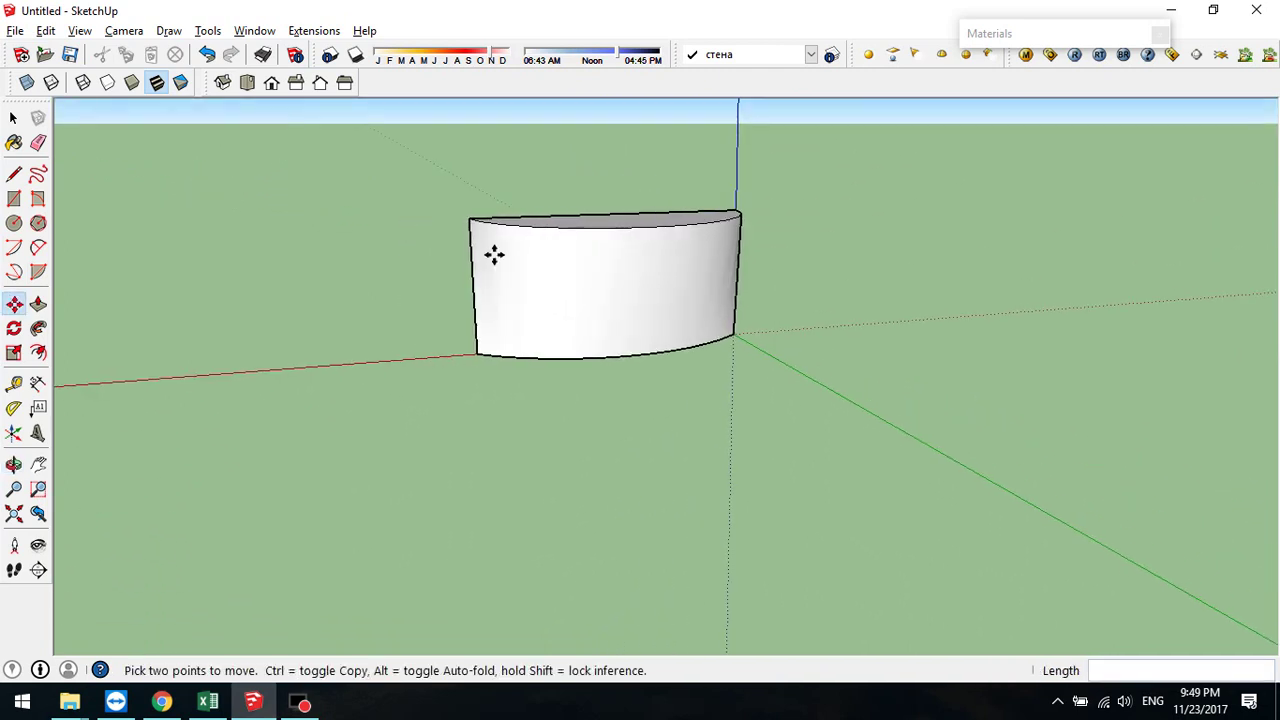
pyautogui.click(640, 230)
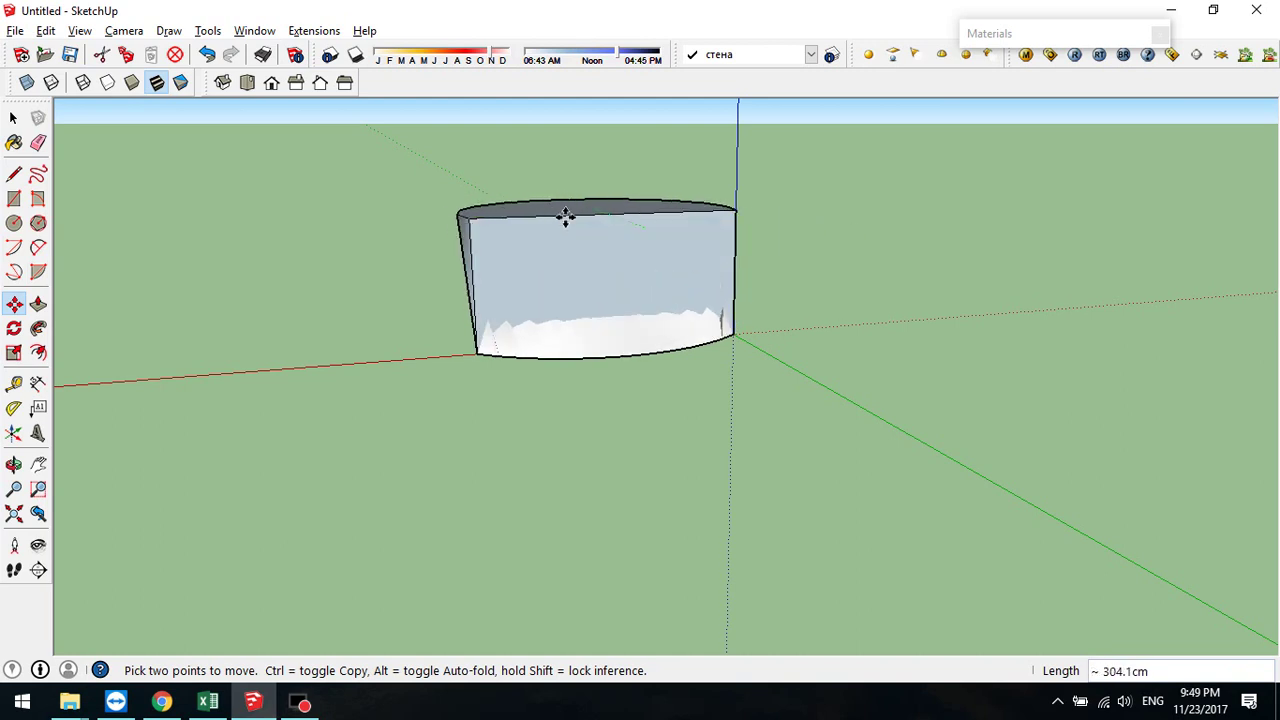
pyautogui.click(655, 289)
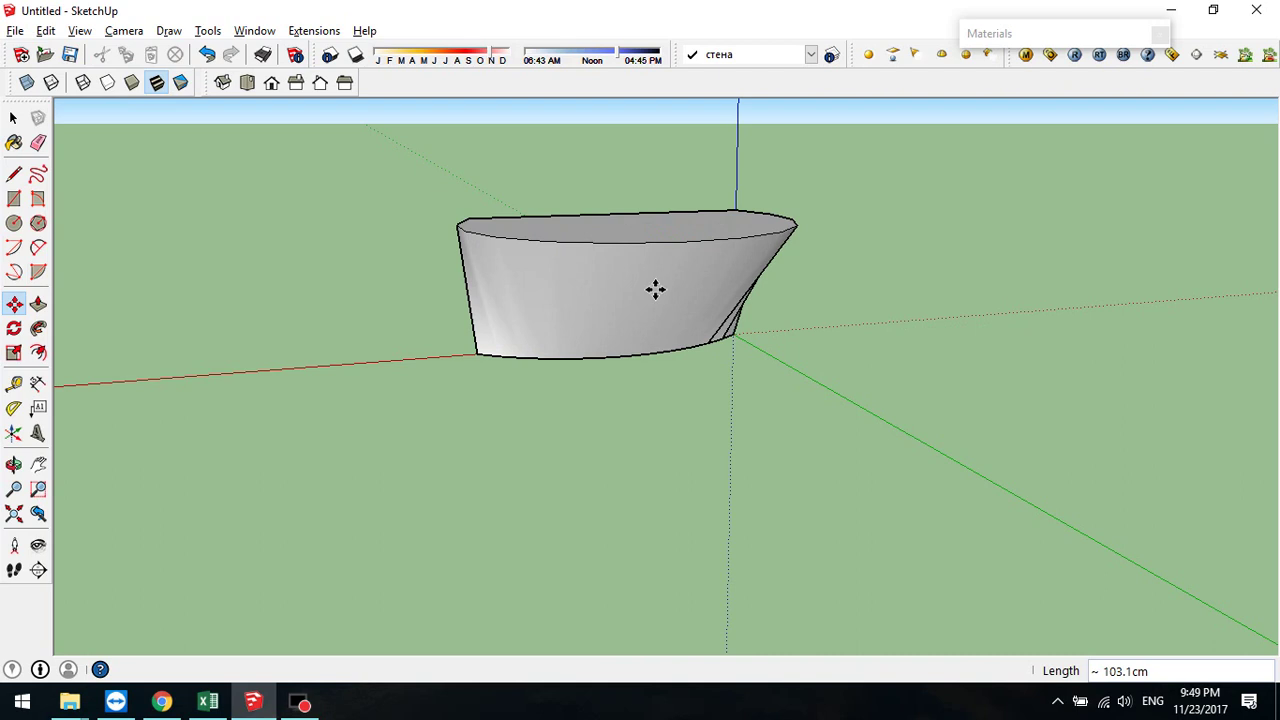
pyautogui.hotkey('ctrl', 'z')
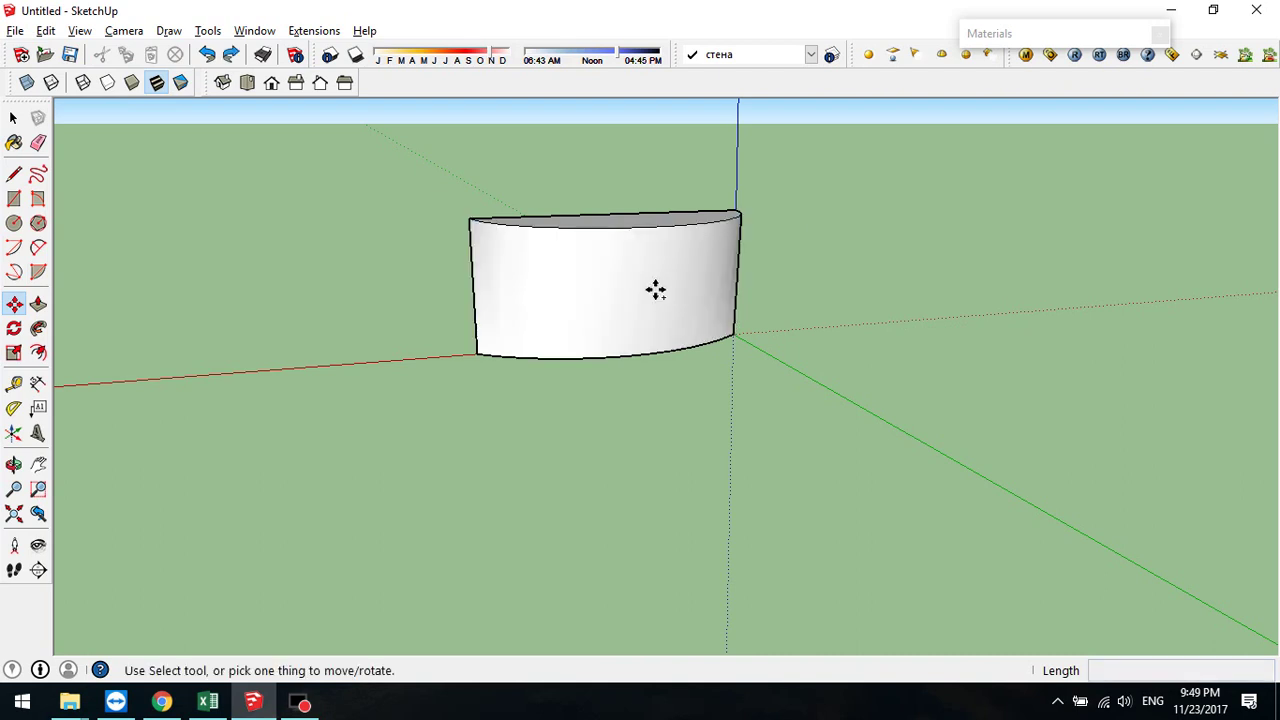
pyautogui.hotkey('ctrl', 'z')
pyautogui.moveTo(655, 289); pyautogui.dragTo(671, 363, button='middle')
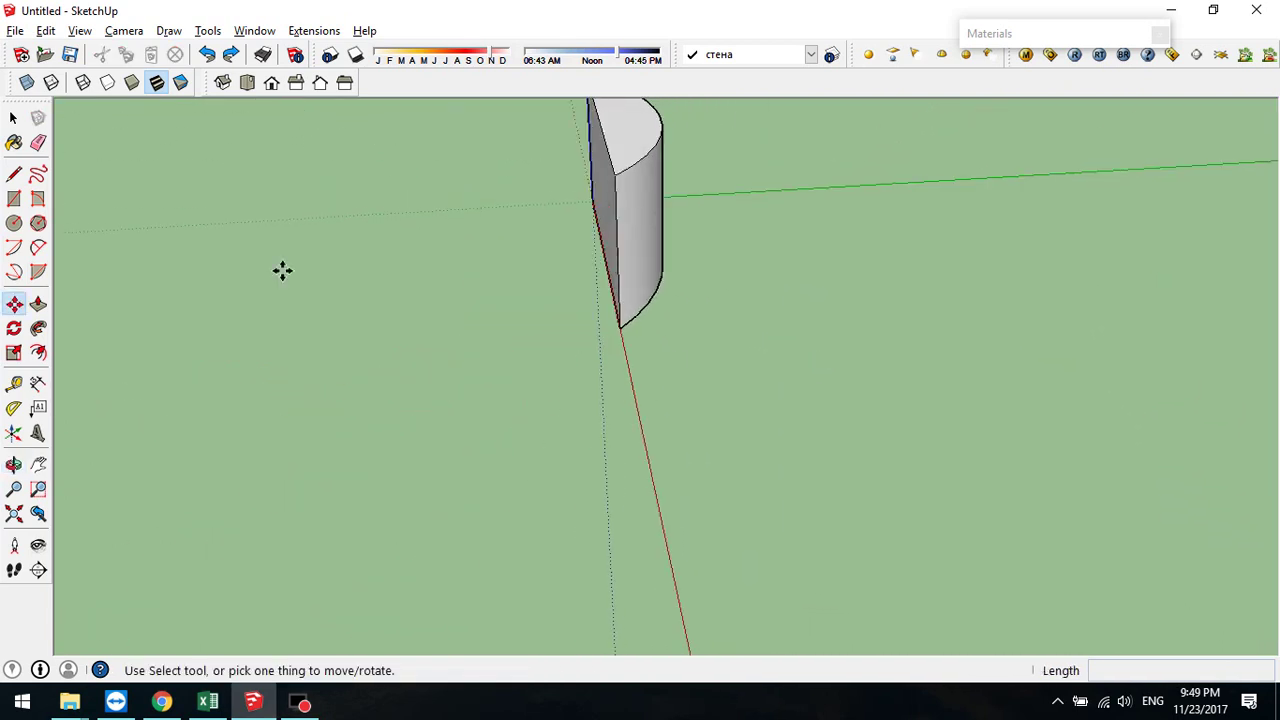
# - Draw a 50-segment two-point arc between two points on the red axis beyond the solid, with a bulge of about 273 cm
pyautogui.click(38, 247)
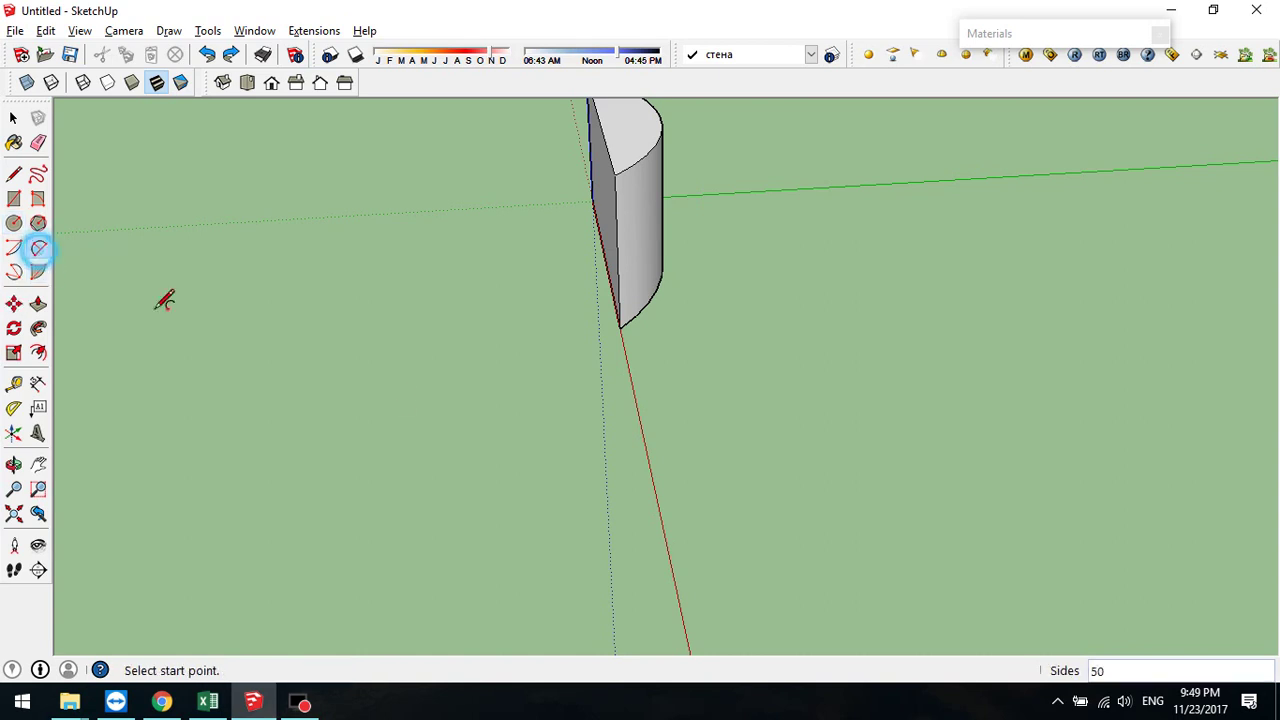
pyautogui.click(639, 409)
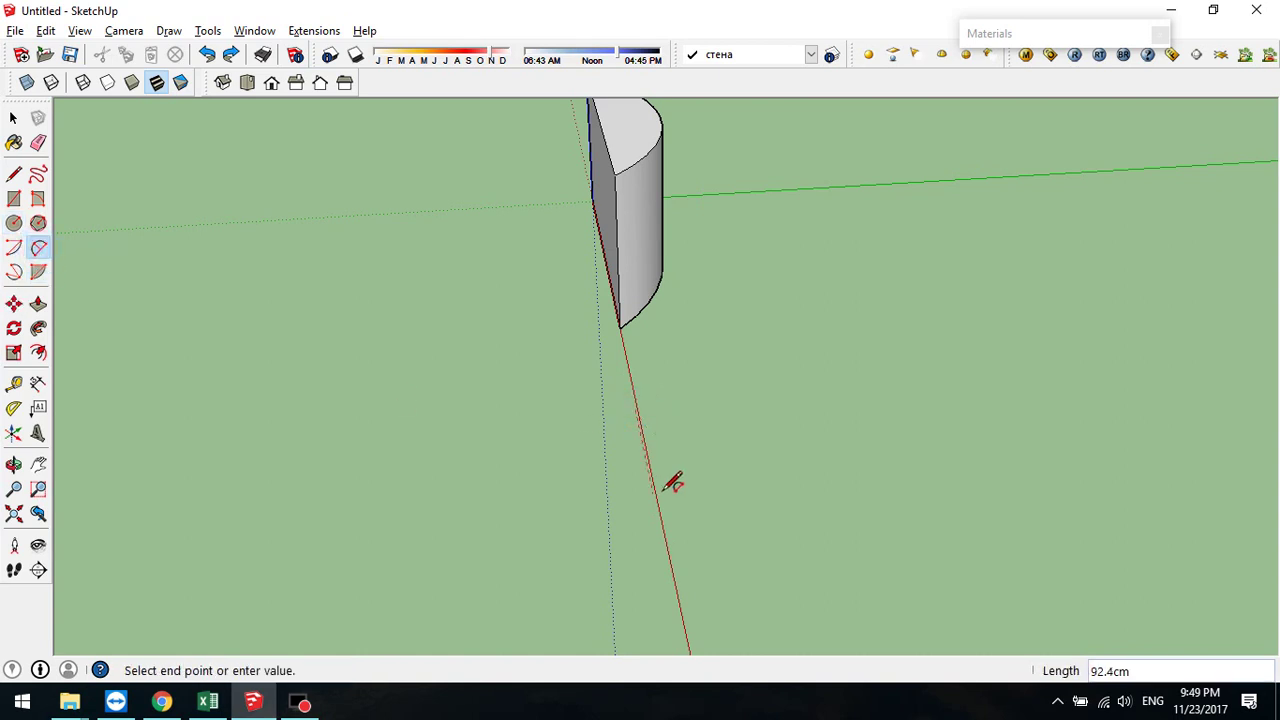
pyautogui.click(668, 555)
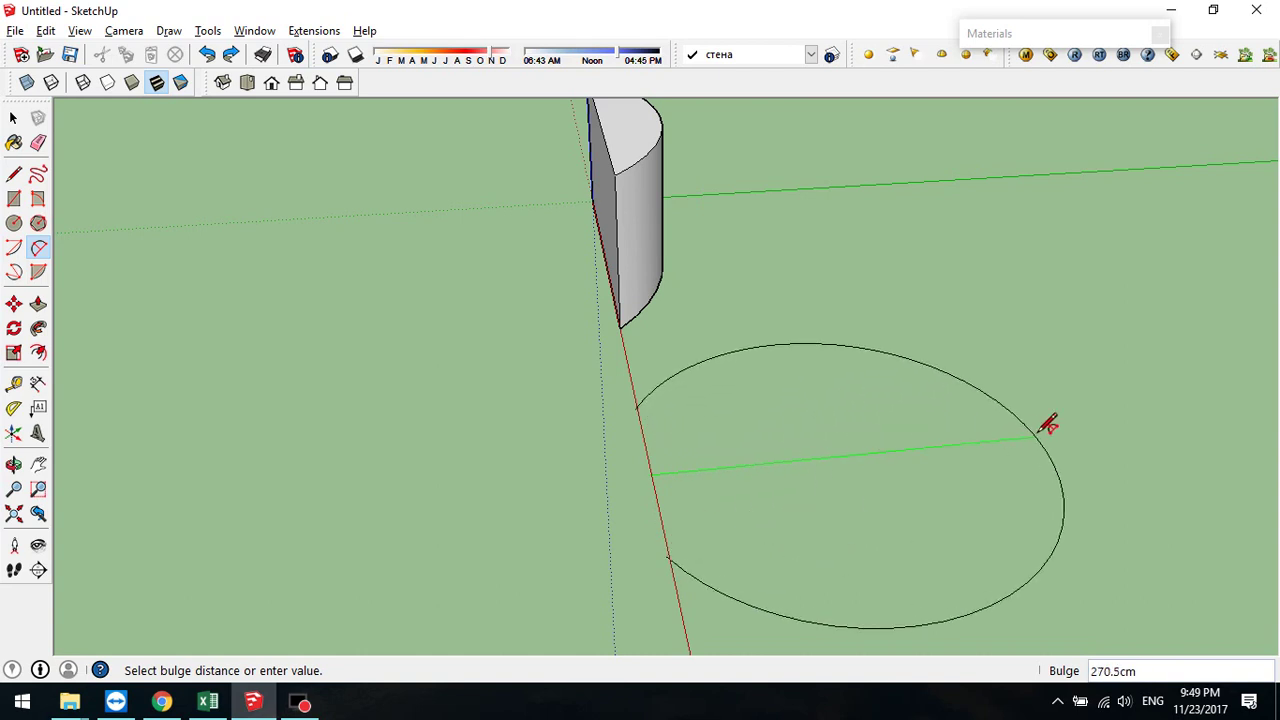
pyautogui.click(1051, 423)
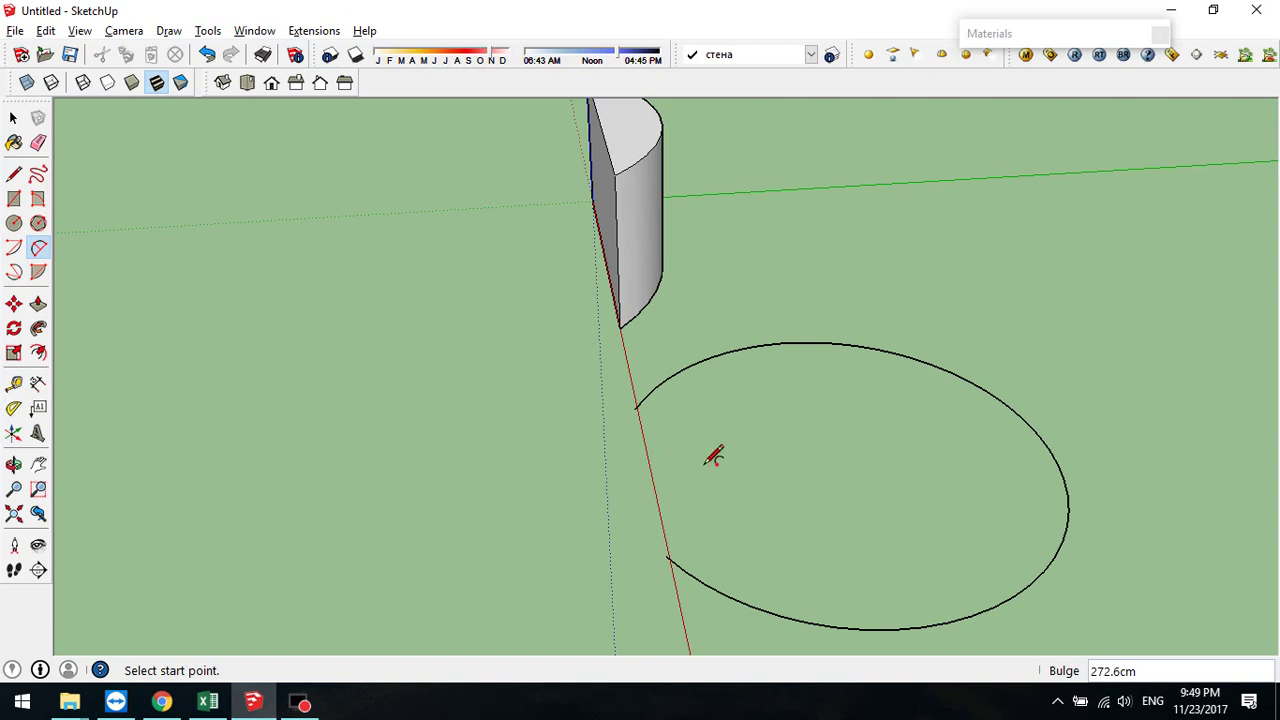
pyautogui.moveTo(838, 484); pyautogui.dragTo(600, 429, button='middle')
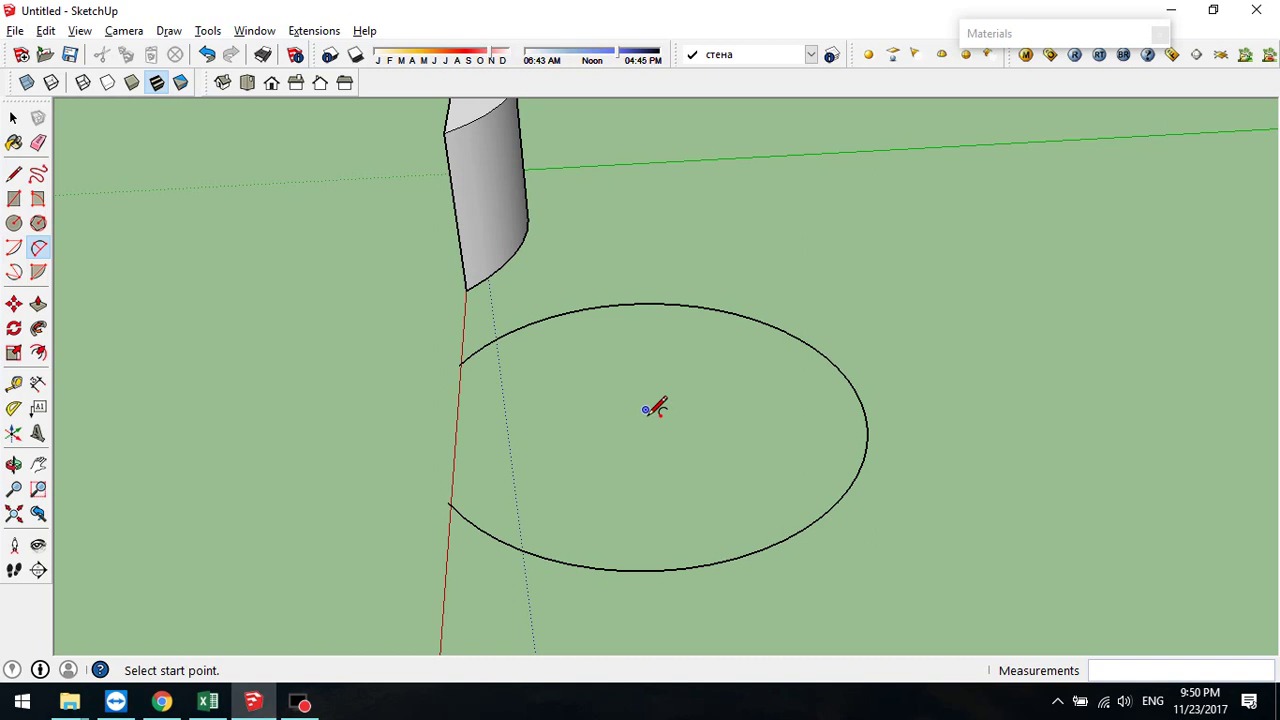
# - Draw a two-point arc from the large arc's centre to its curve, with a bulge of about 67 cm, and join its ends with a line
pyautogui.click(645, 409)
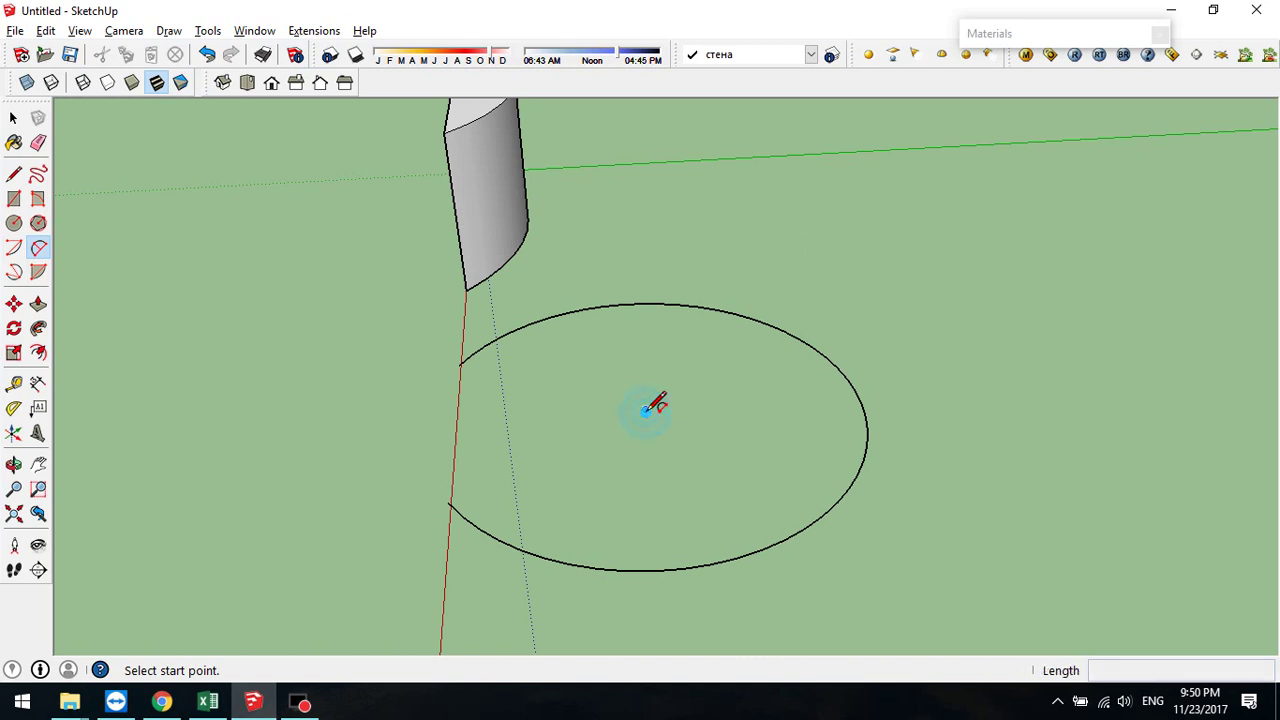
pyautogui.click(762, 549)
pyautogui.click(772, 435)
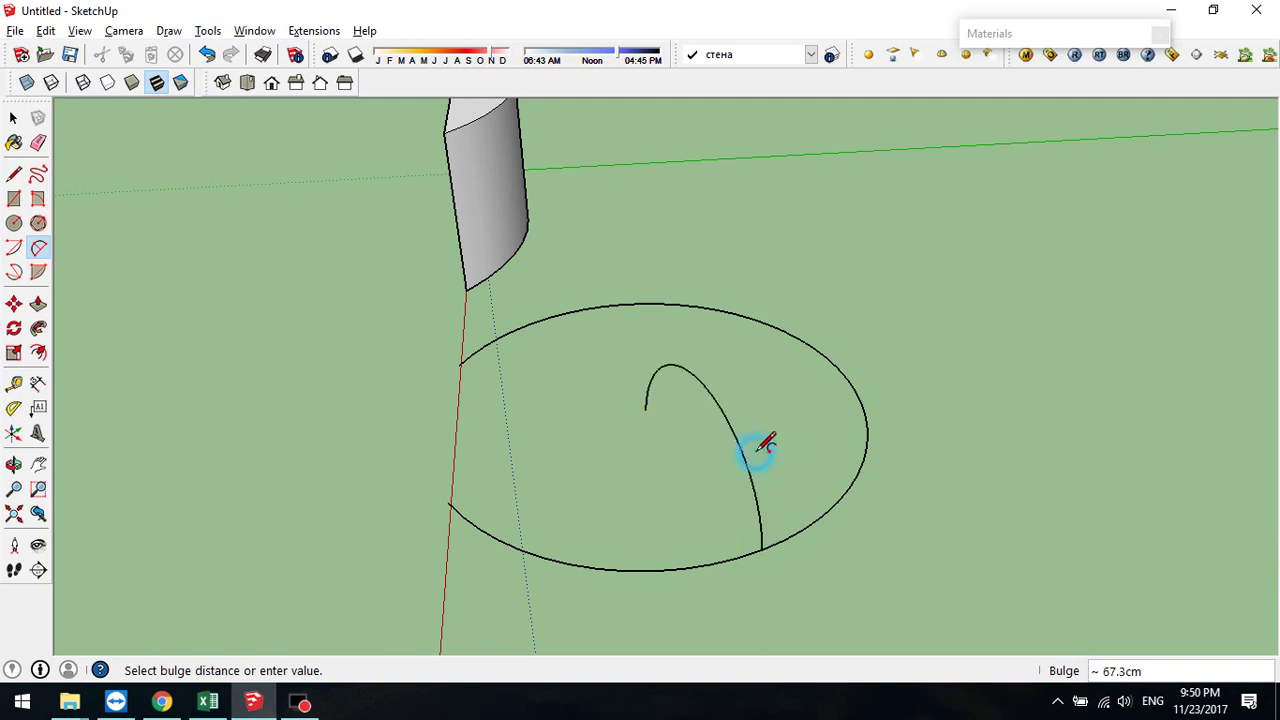
pyautogui.click(14, 174)
pyautogui.click(645, 410)
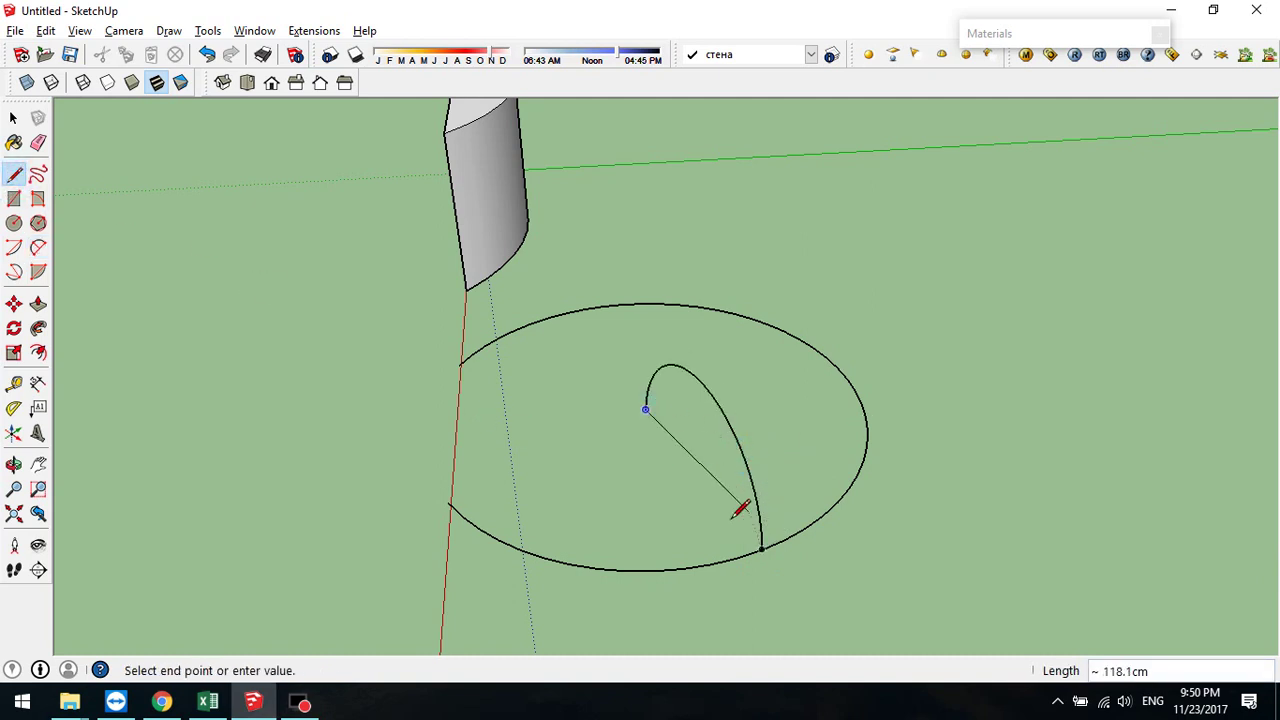
pyautogui.click(762, 548)
# - Undo the line, the inner arc and the large arc
pyautogui.moveTo(583, 511); pyautogui.dragTo(729, 536, button='middle')
pyautogui.hotkey('ctrl', 'z')
pyautogui.hotkey('ctrl', 'z')
pyautogui.hotkey('ctrl', 'z')
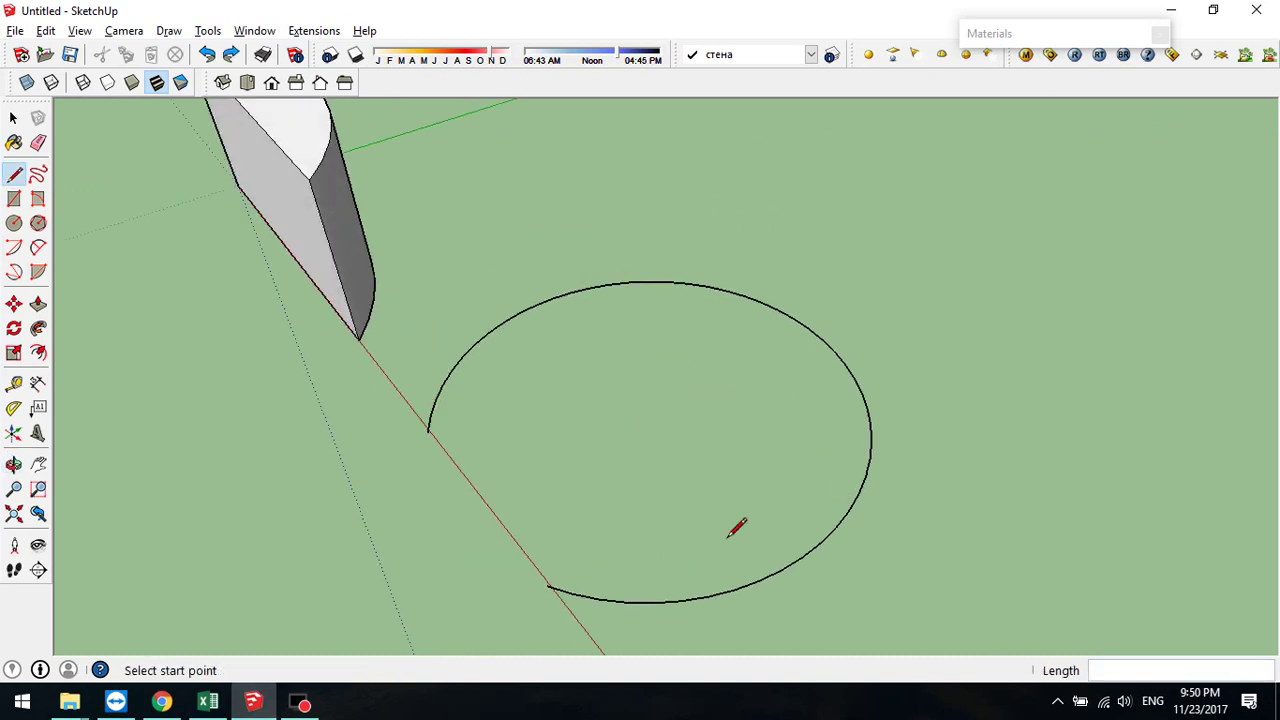
# - Draw a shallow two-point arc between two points on the red axis, and inspect its endpoints and centre
pyautogui.click(38, 247)
pyautogui.click(462, 470)
pyautogui.click(584, 630)
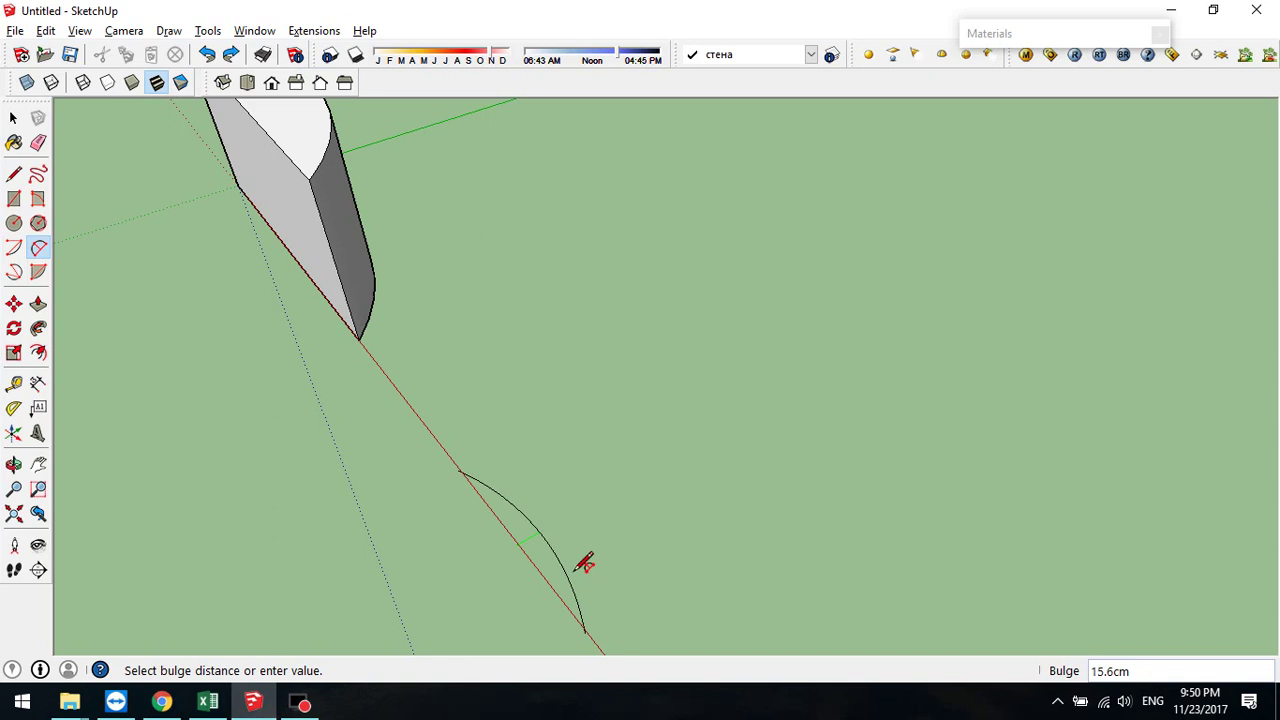
pyautogui.click(579, 565)
pyautogui.moveTo(436, 527); pyautogui.dragTo(466, 283, button='middle')
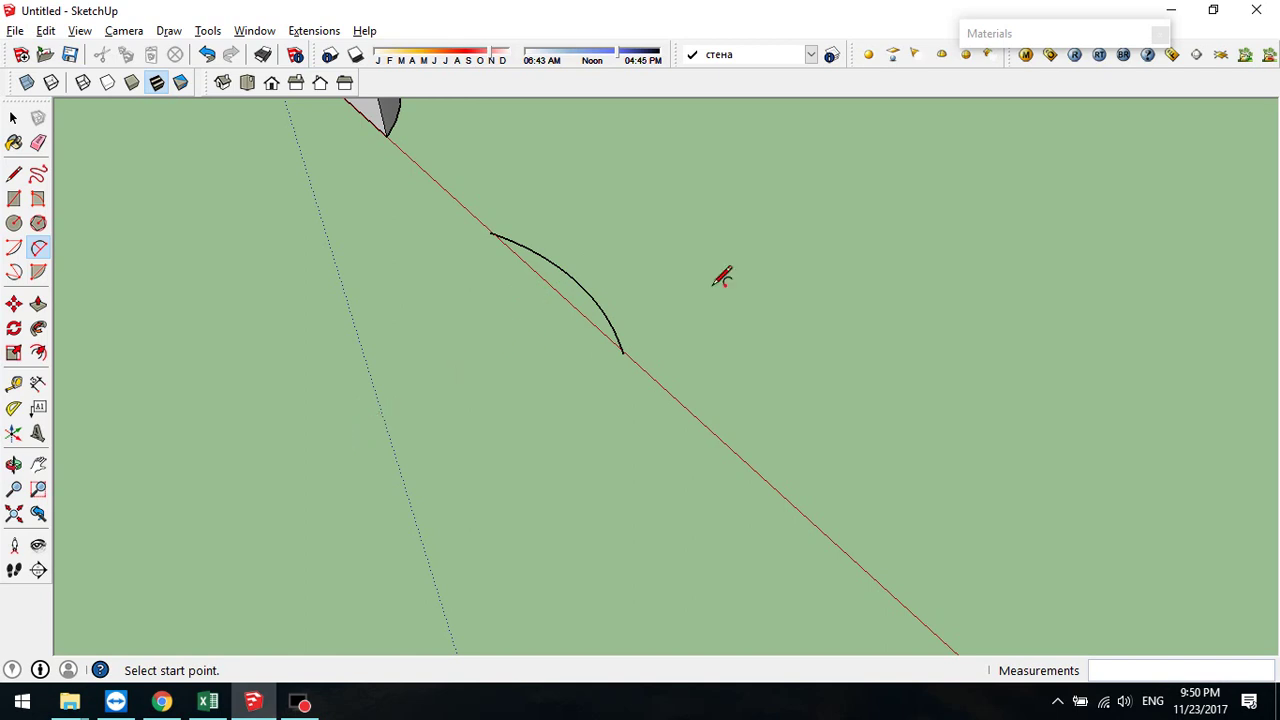
pyautogui.moveTo(560, 292); pyautogui.dragTo(606, 272, button='middle')
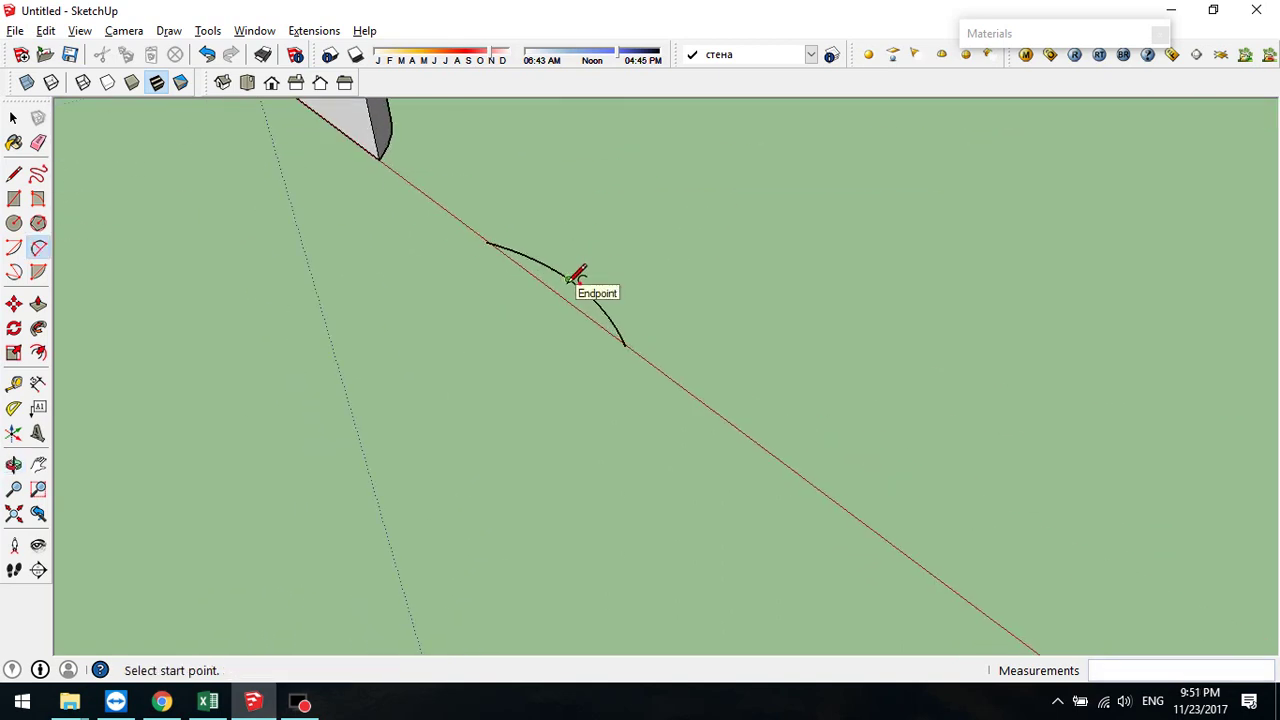
pyautogui.moveTo(543, 303); pyautogui.dragTo(449, 286, button='middle')
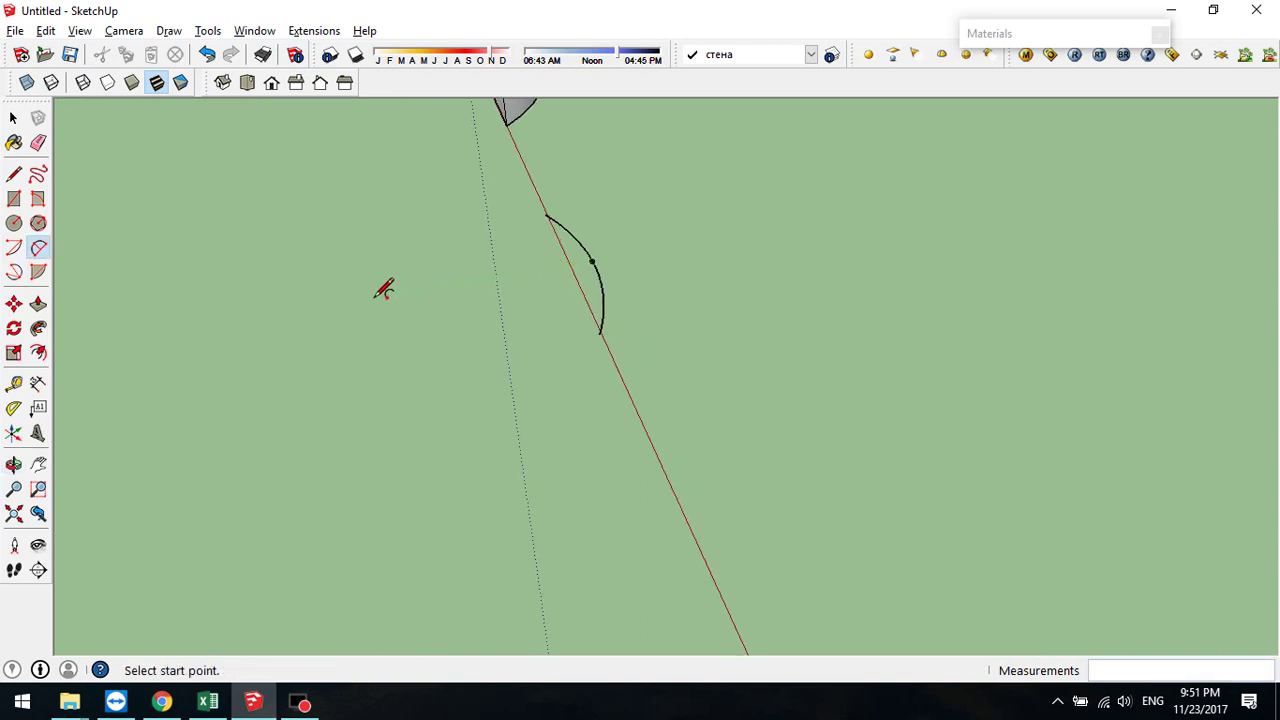
# - Draw a nearly flat two-point arc from the shallow arc's centre to its curve, and undo both arcs
pyautogui.click(285, 315)
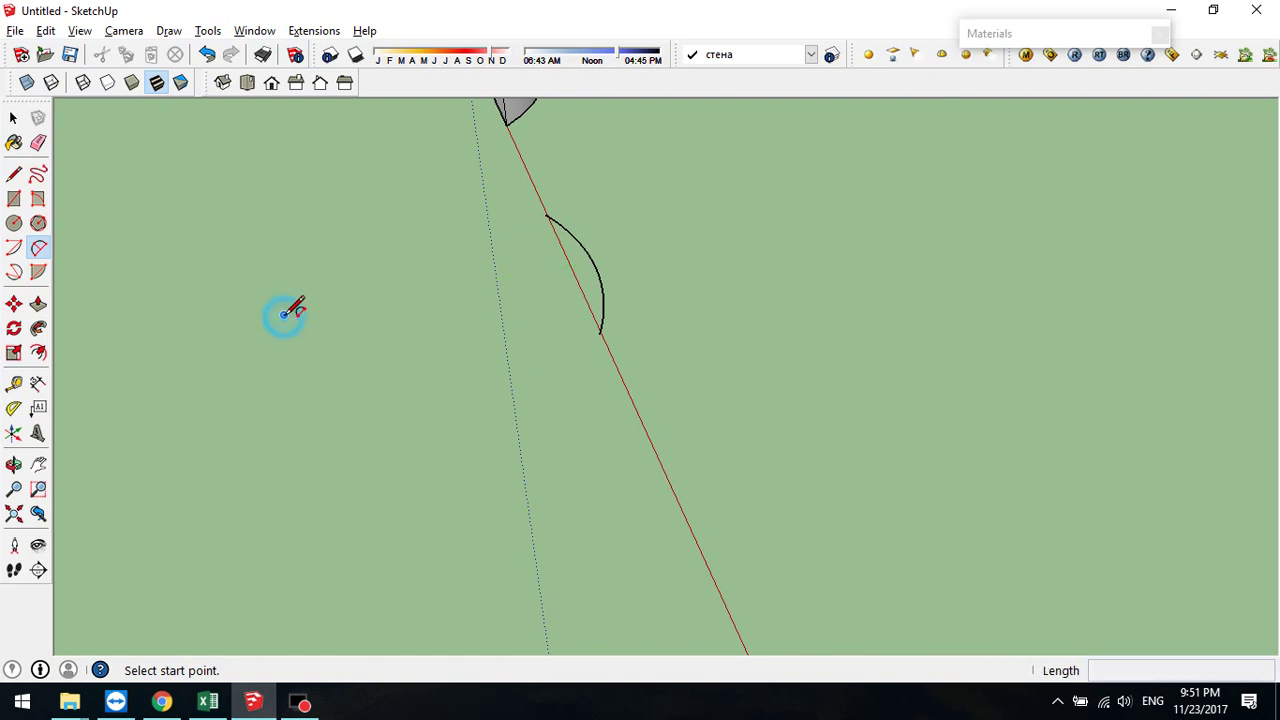
pyautogui.click(595, 266)
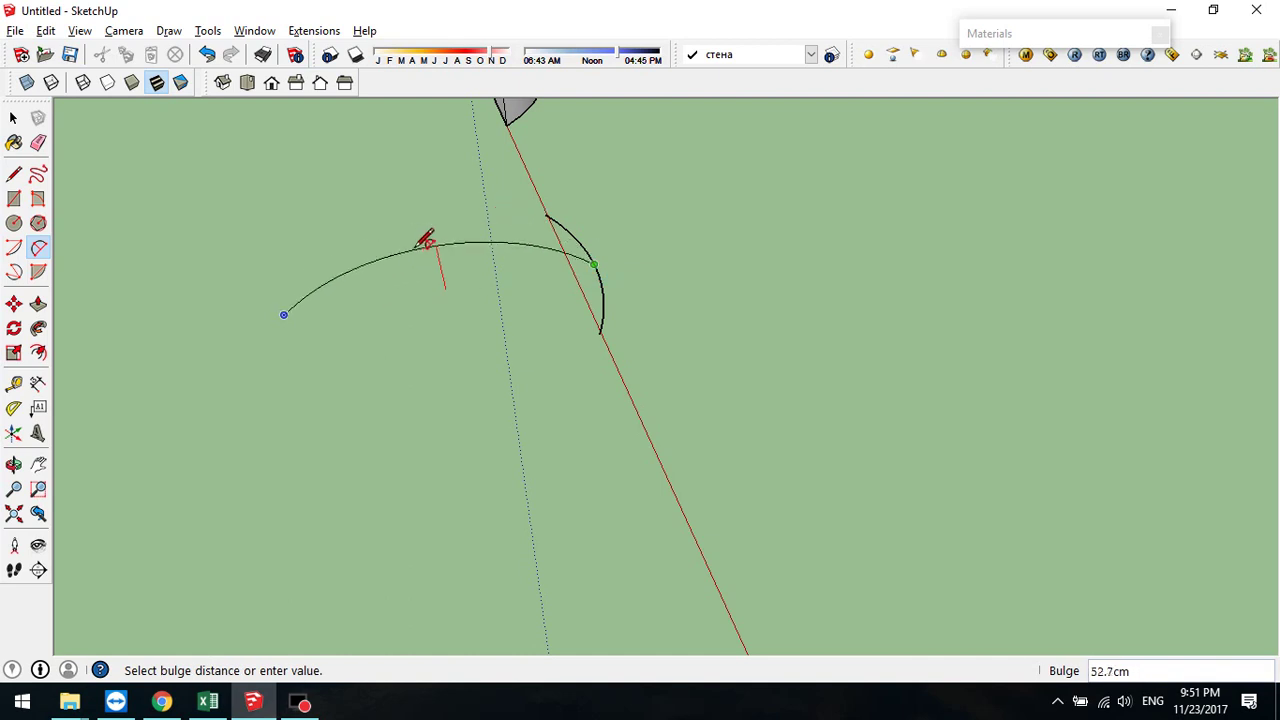
pyautogui.click(328, 296)
pyautogui.moveTo(424, 247); pyautogui.dragTo(483, 320, button='middle')
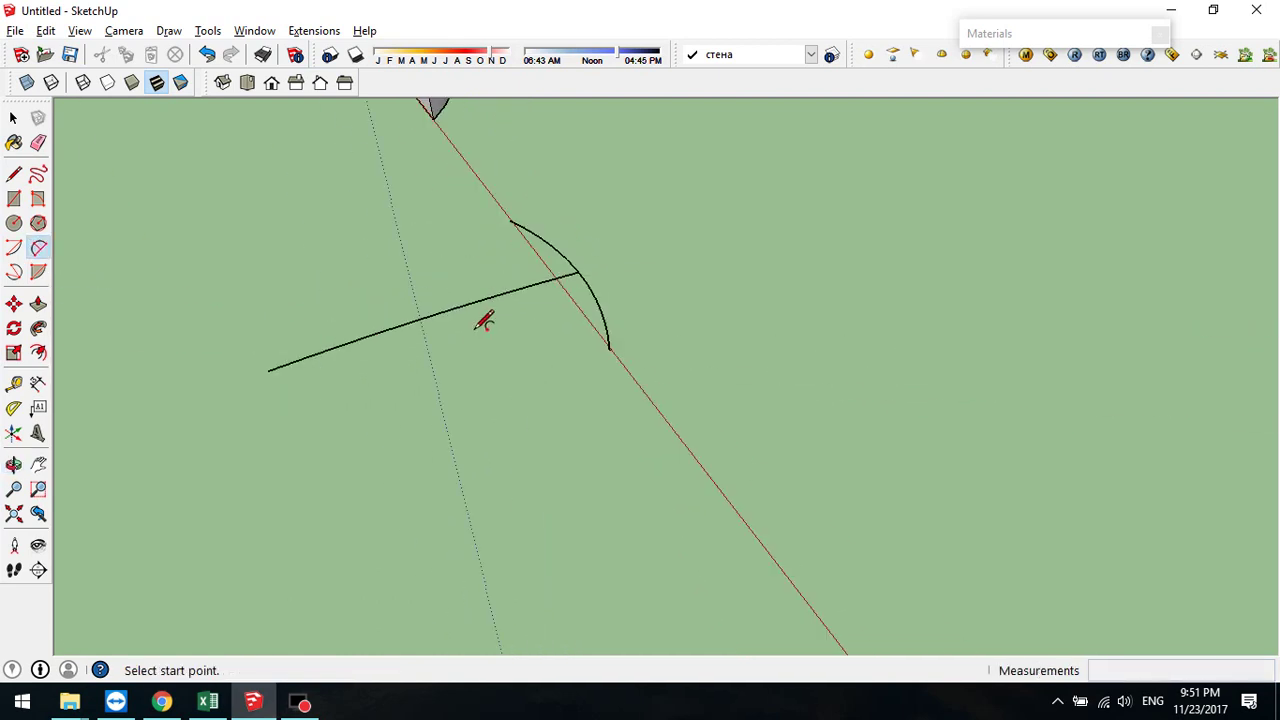
pyautogui.hotkey('ctrl', 'z')
pyautogui.hotkey('ctrl', 'z')
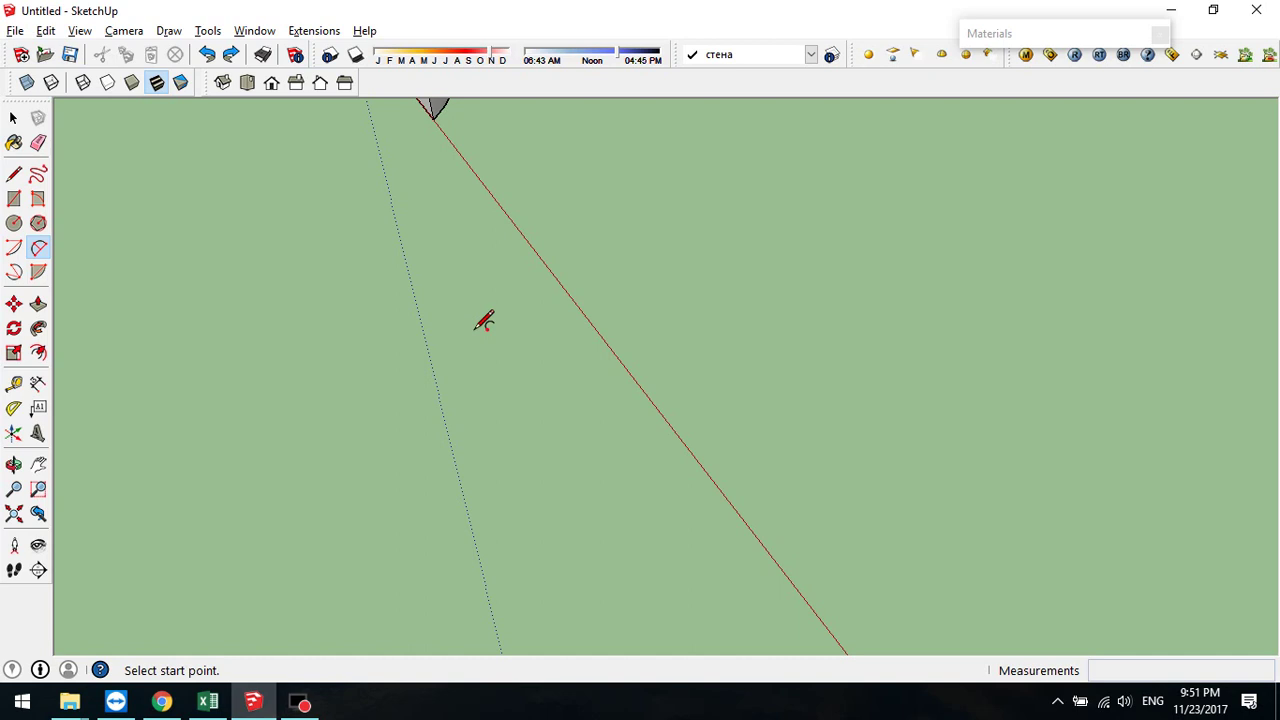
# - Delete all the remaining geometry in the model
pyautogui.hotkey('ctrl', 'a')
pyautogui.press('Delete')
pyautogui.moveTo(547, 648); pyautogui.dragTo(357, 200)
# - Draw a two-point arc from the origin to a point on the red axis, with a bulge of about 48 cm
pyautogui.press('a')
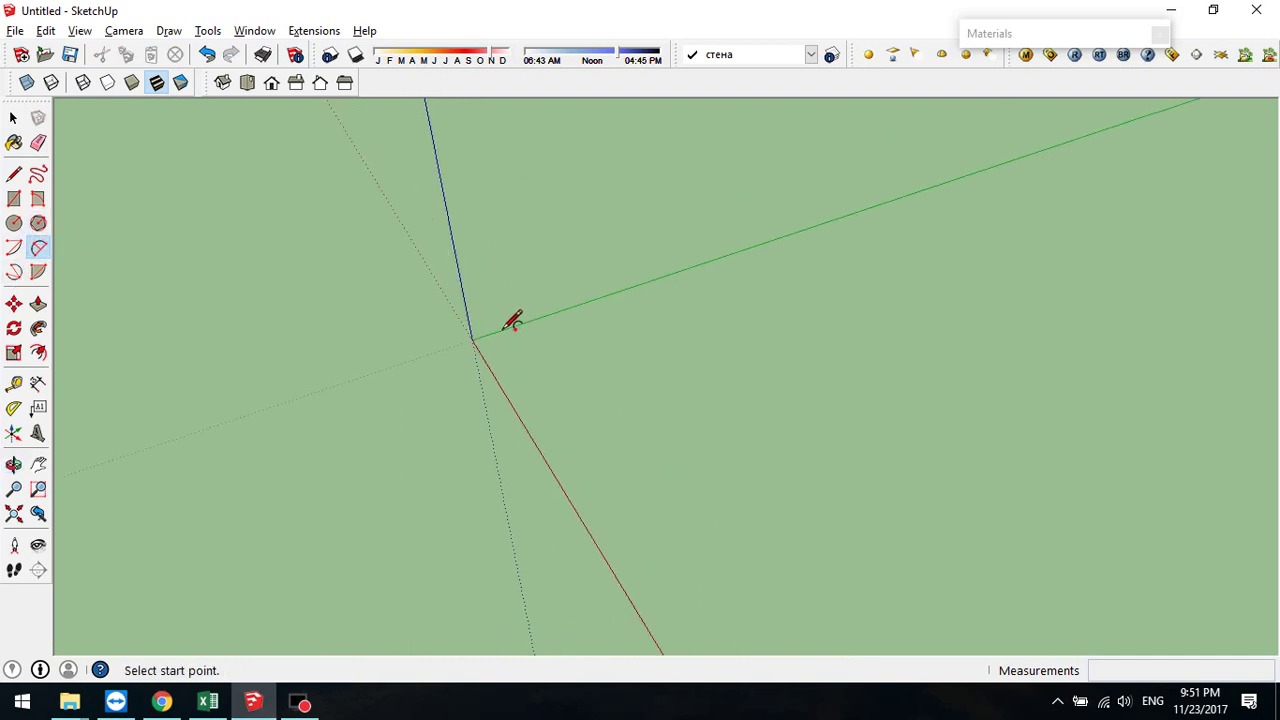
pyautogui.click(472, 340)
pyautogui.click(566, 488)
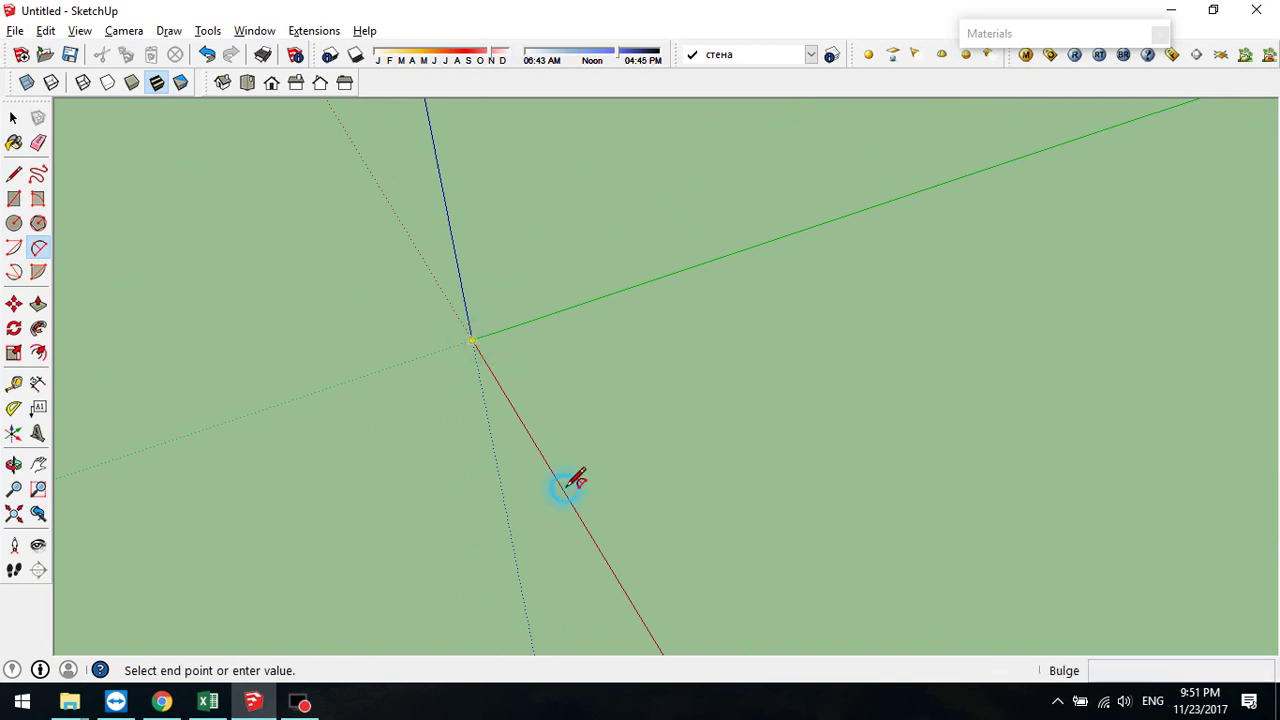
pyautogui.click(596, 430)
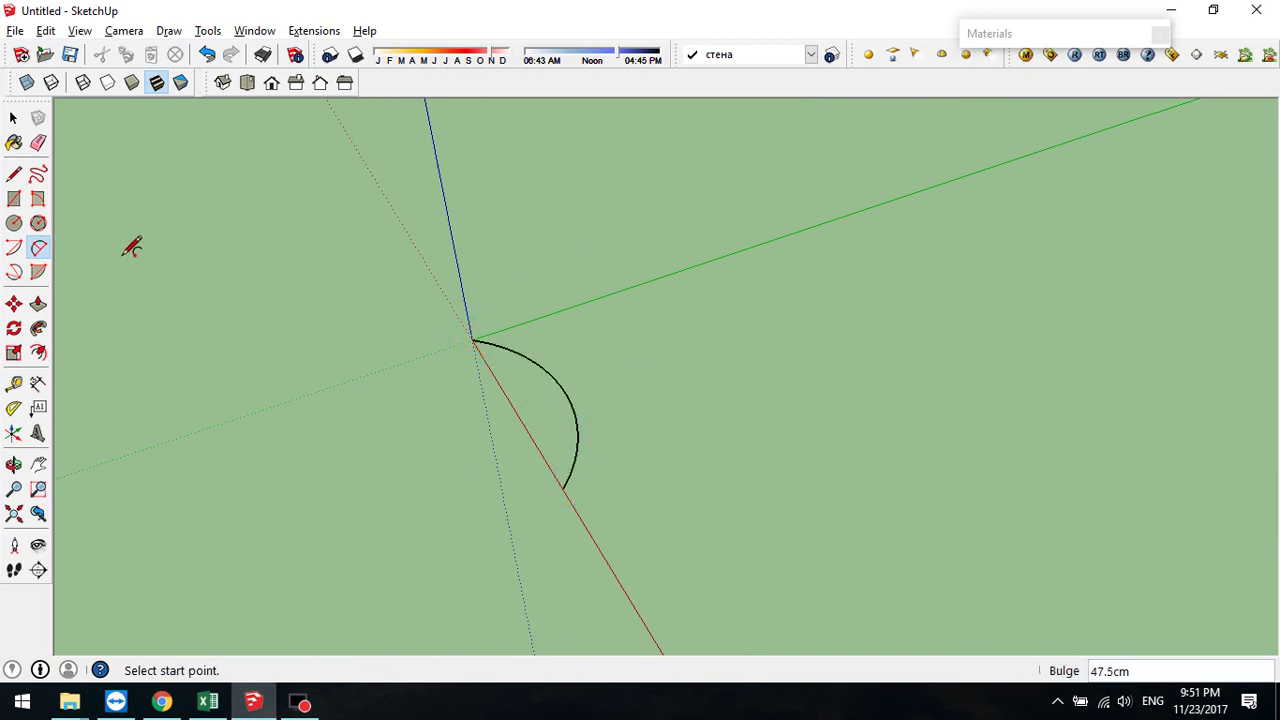
# - Try dividing the arc into equal segments, and delete the arc
pyautogui.rightClick(575, 412)
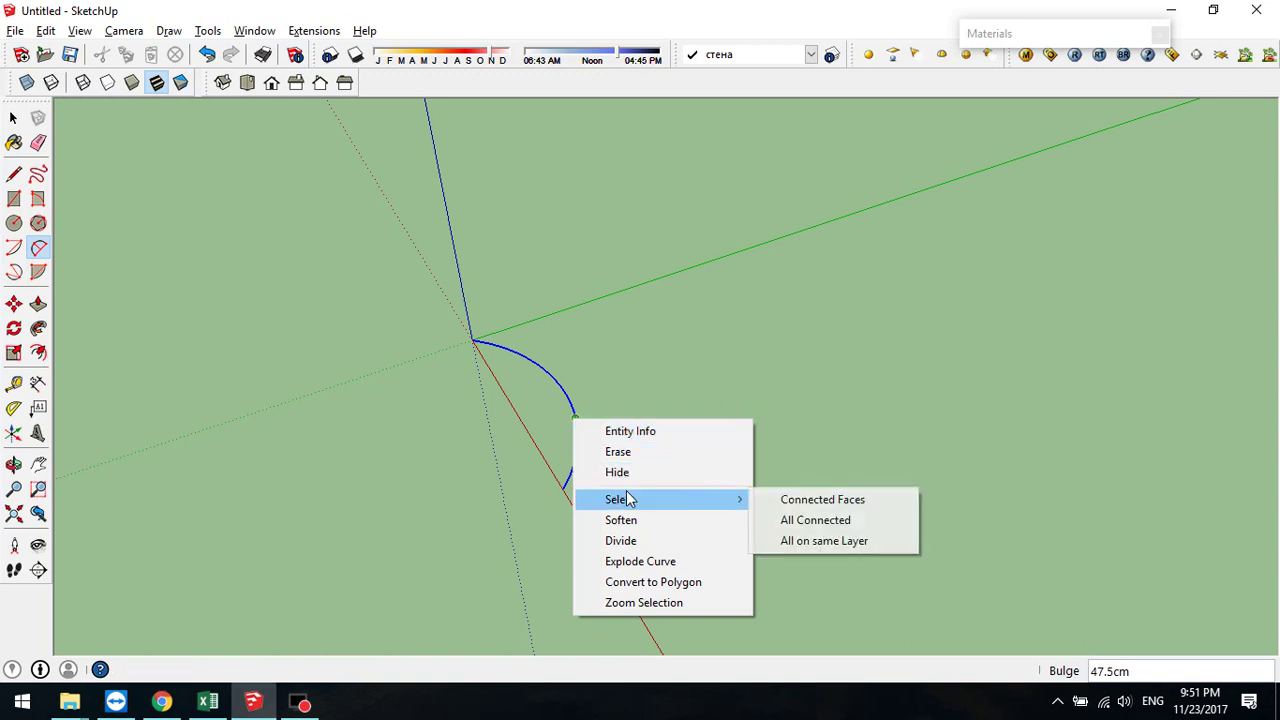
pyautogui.click(621, 543)
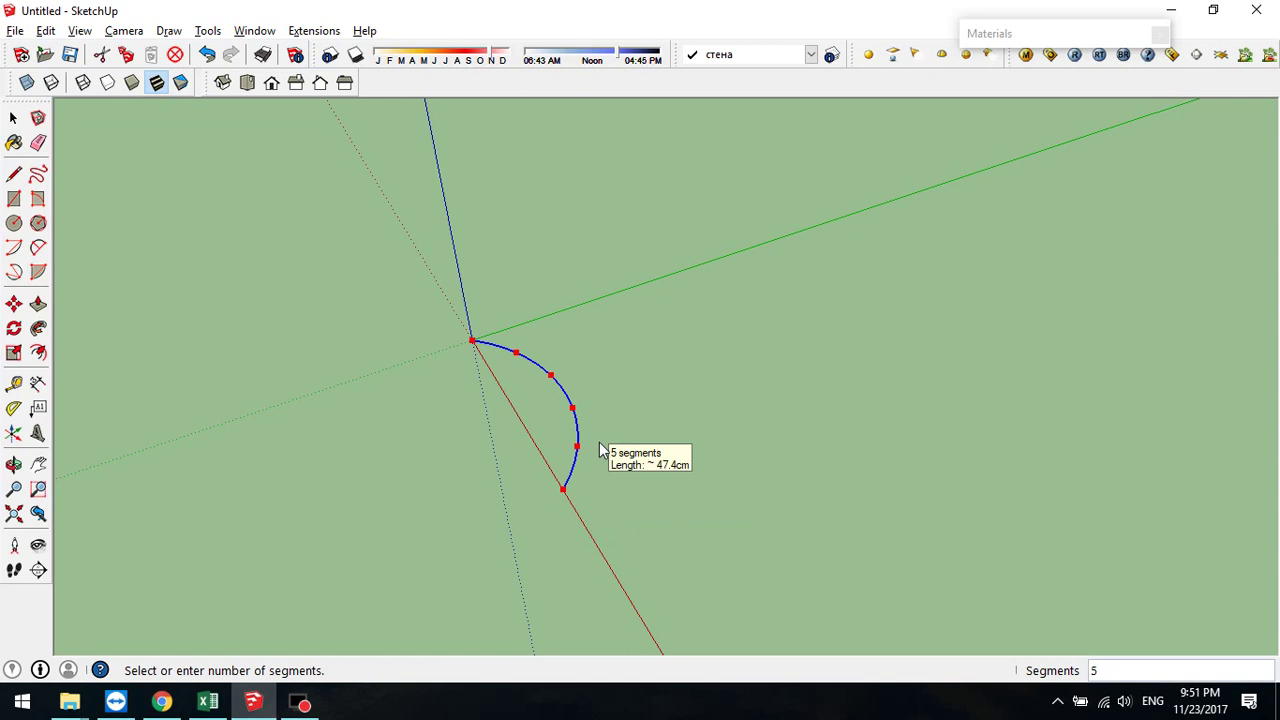
pyautogui.press('a')
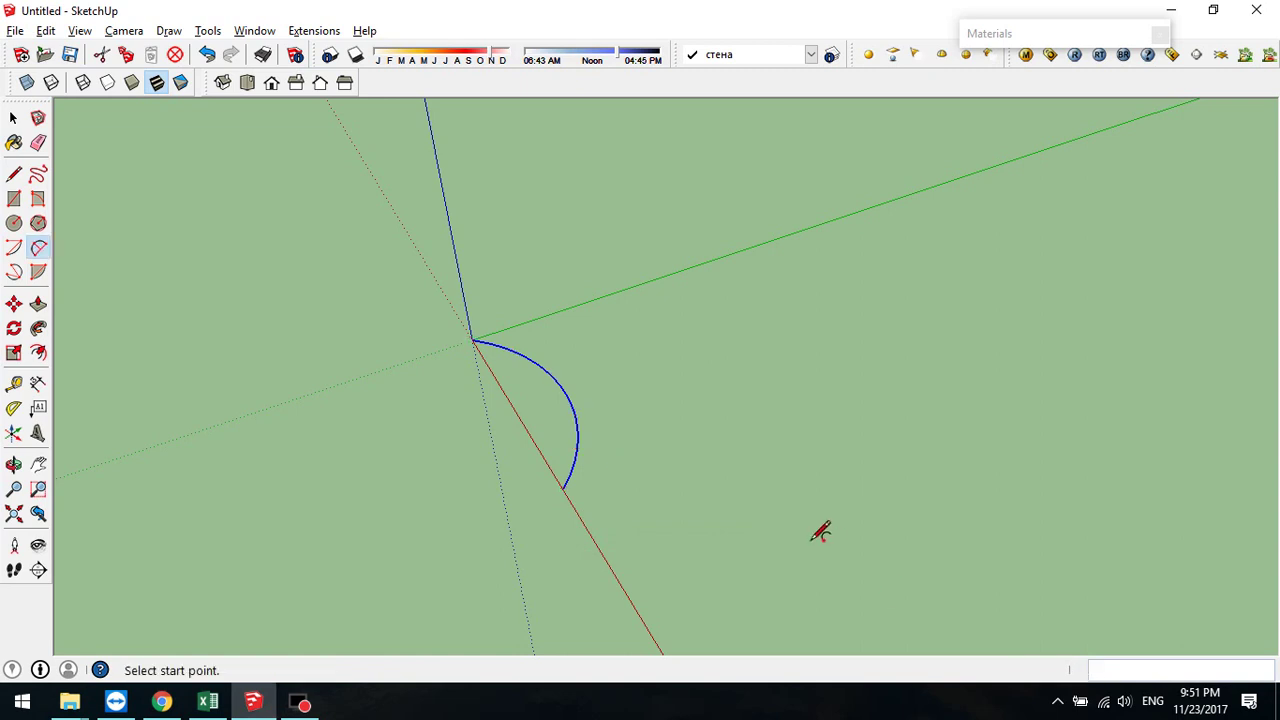
pyautogui.press('Delete')
# - Draw a rectangle about 211 by 155 cm on the ground plane, starting beside the origin
pyautogui.click(13, 199)
pyautogui.click(473, 339)
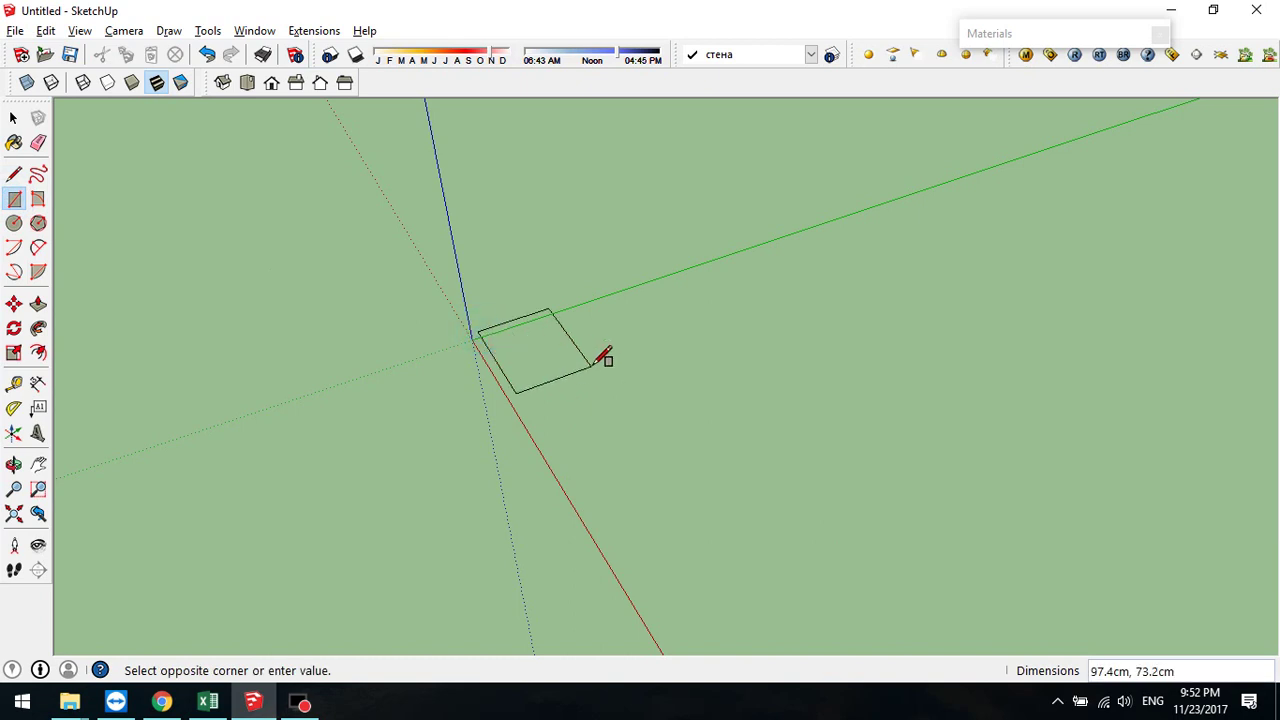
pyautogui.click(735, 410)
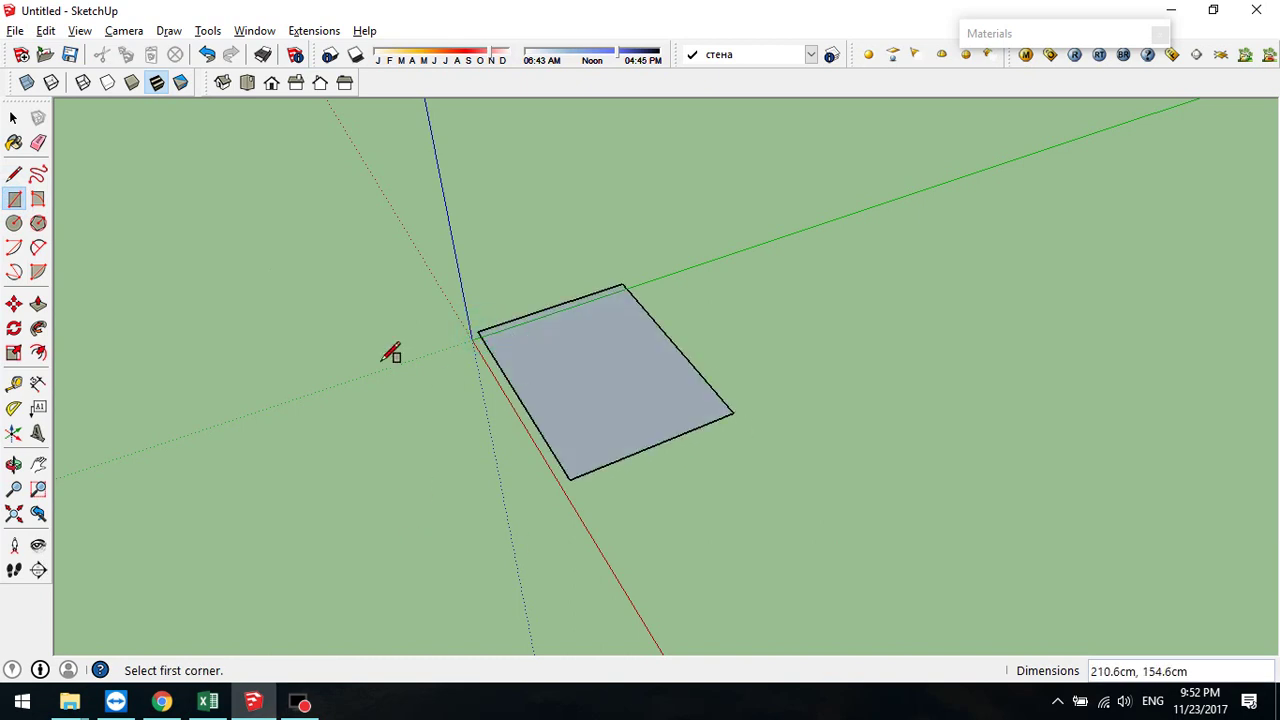
# - Move the rectangle's face to Layer0 in its entity properties
pyautogui.click(13, 118)
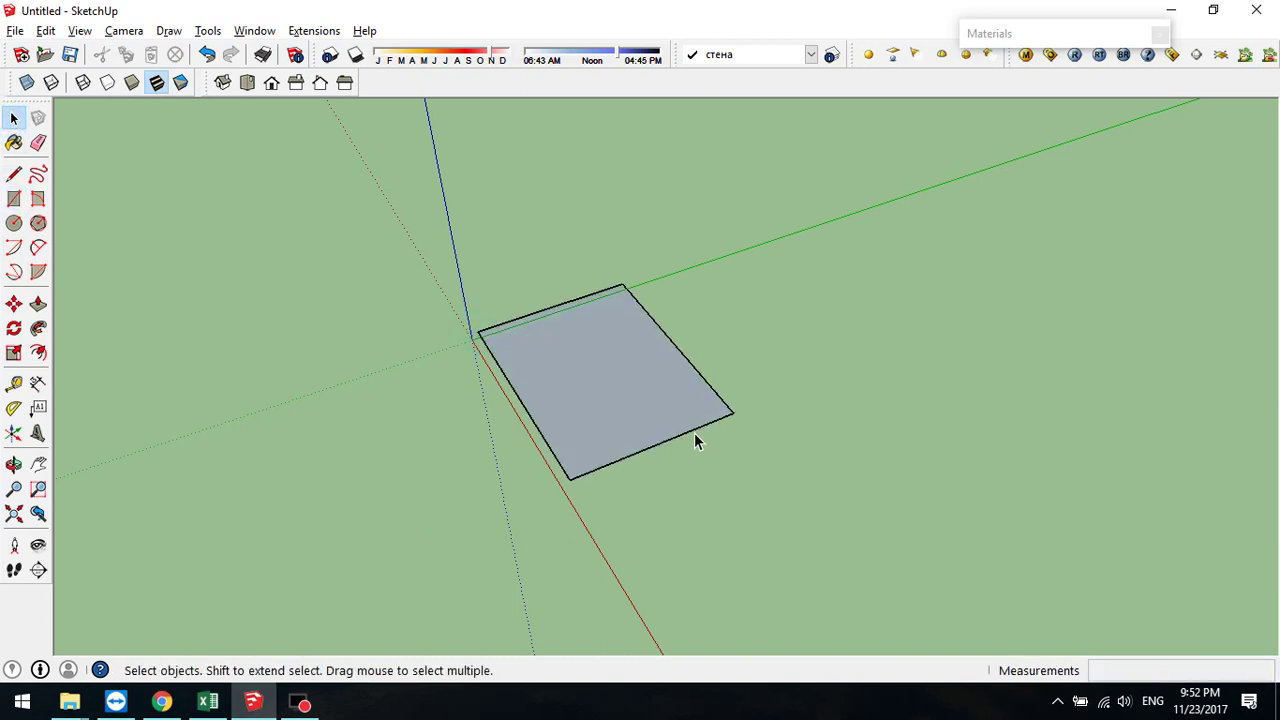
pyautogui.rightClick(625, 398)
pyautogui.click(706, 116)
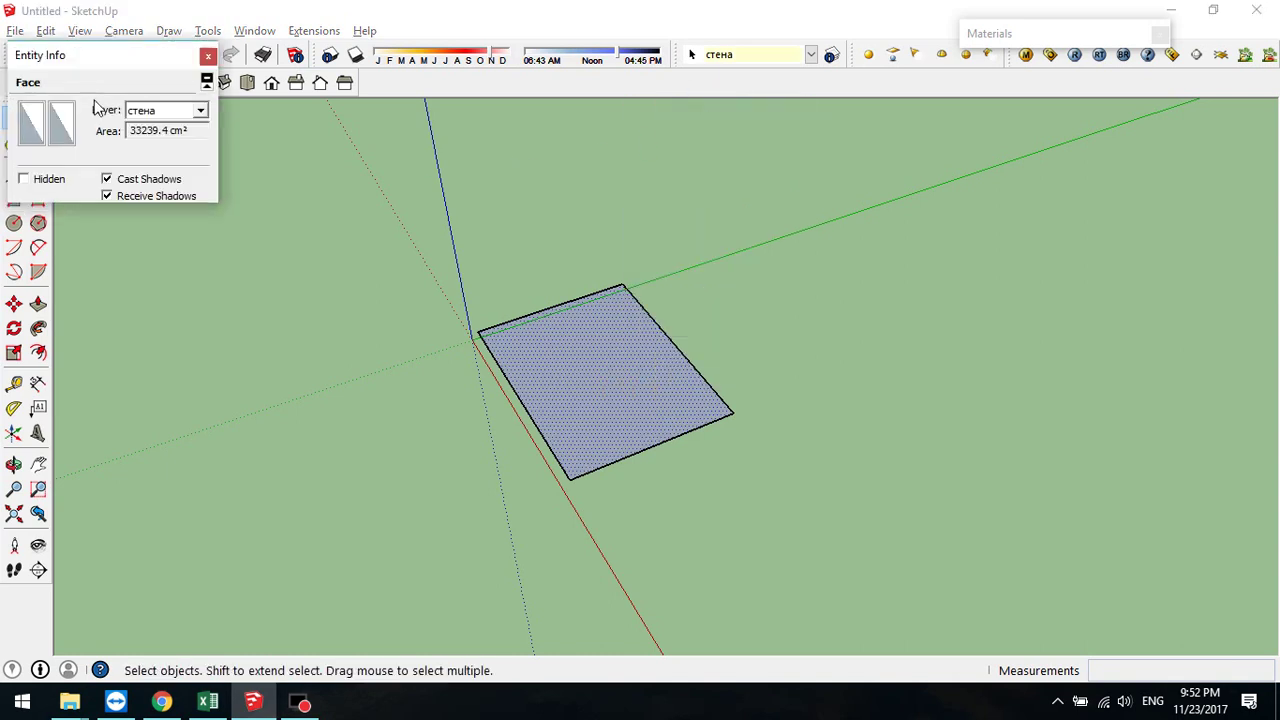
pyautogui.click(201, 111)
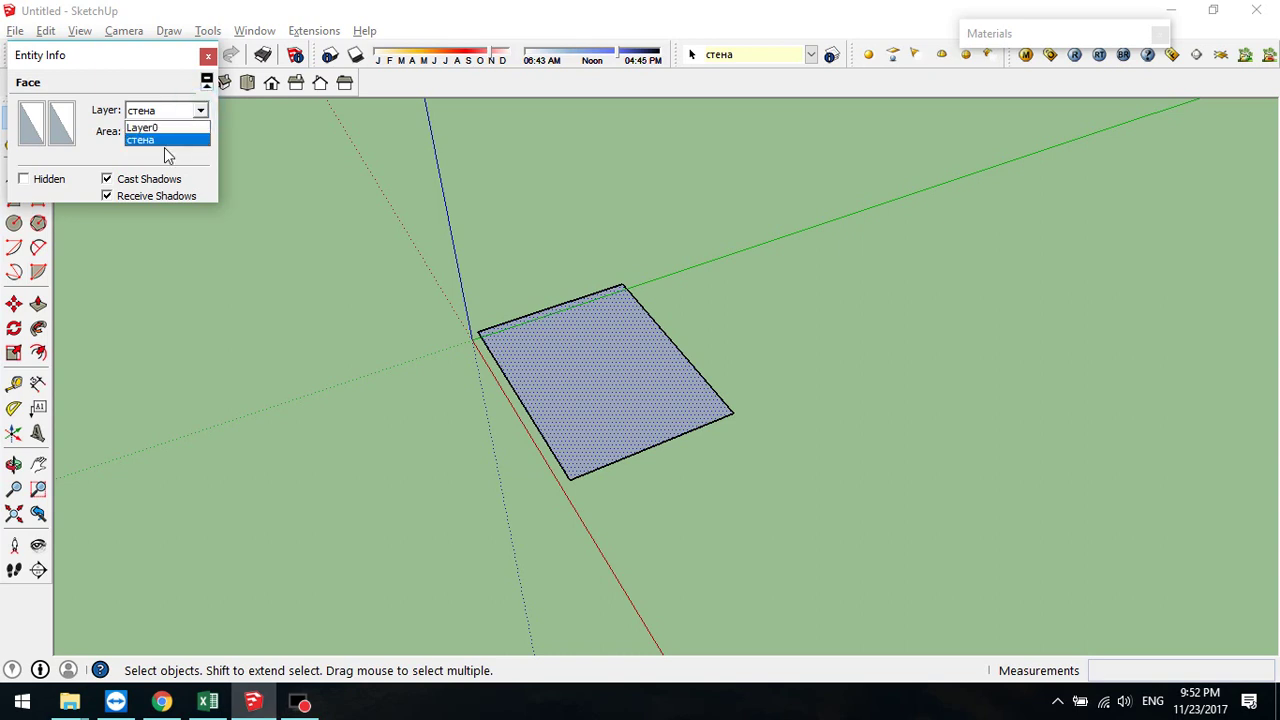
pyautogui.click(168, 128)
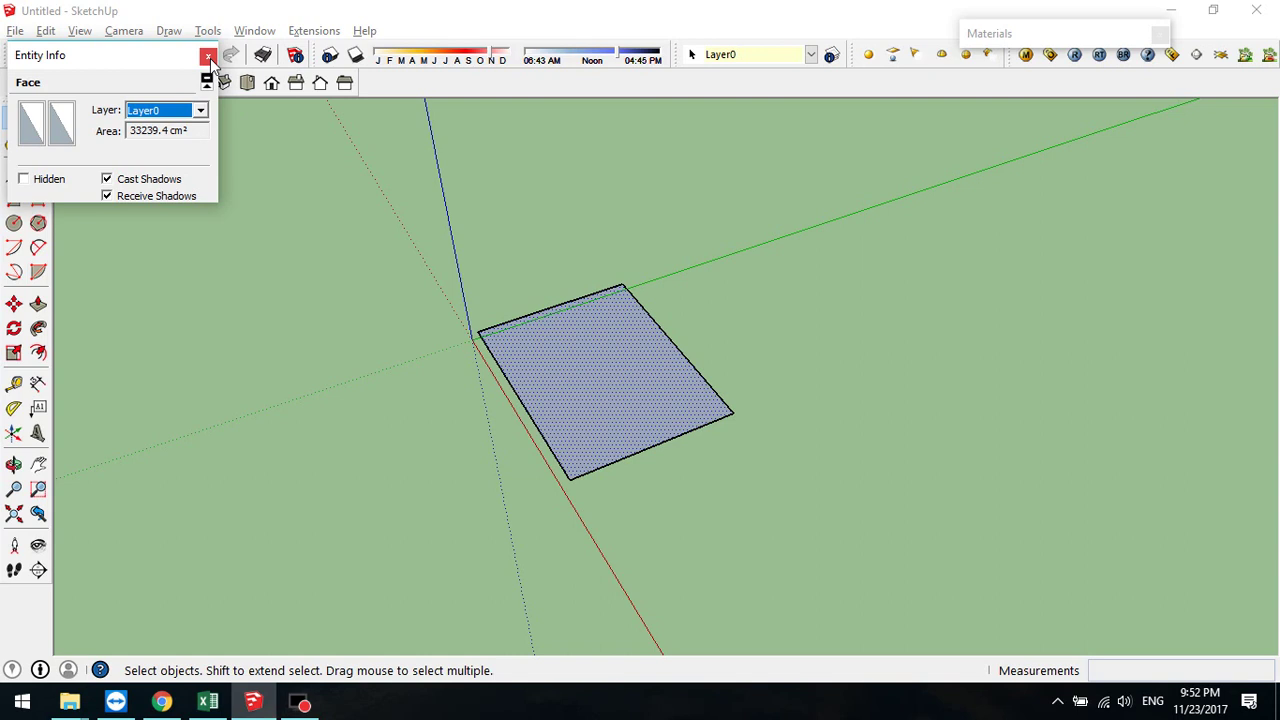
# - Compare the commands available for the rectangle's edge and face, and reverse the face
pyautogui.rightClick(667, 450)
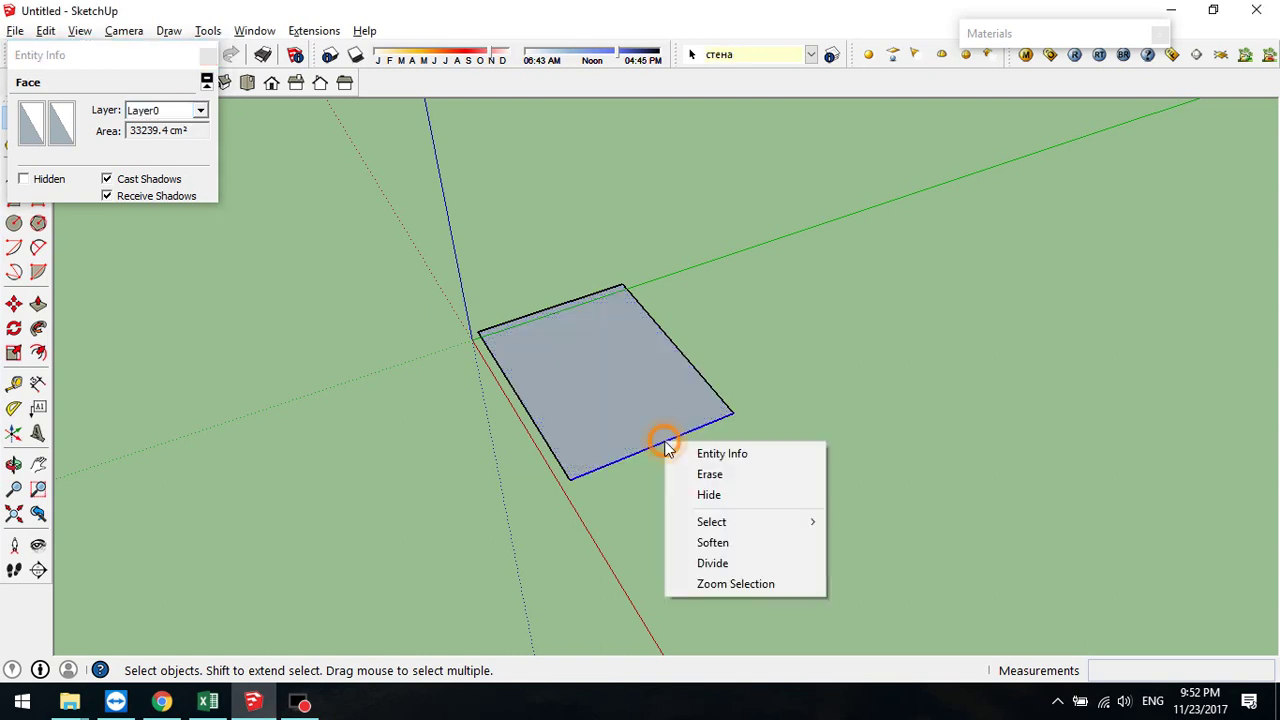
pyautogui.rightClick(615, 370)
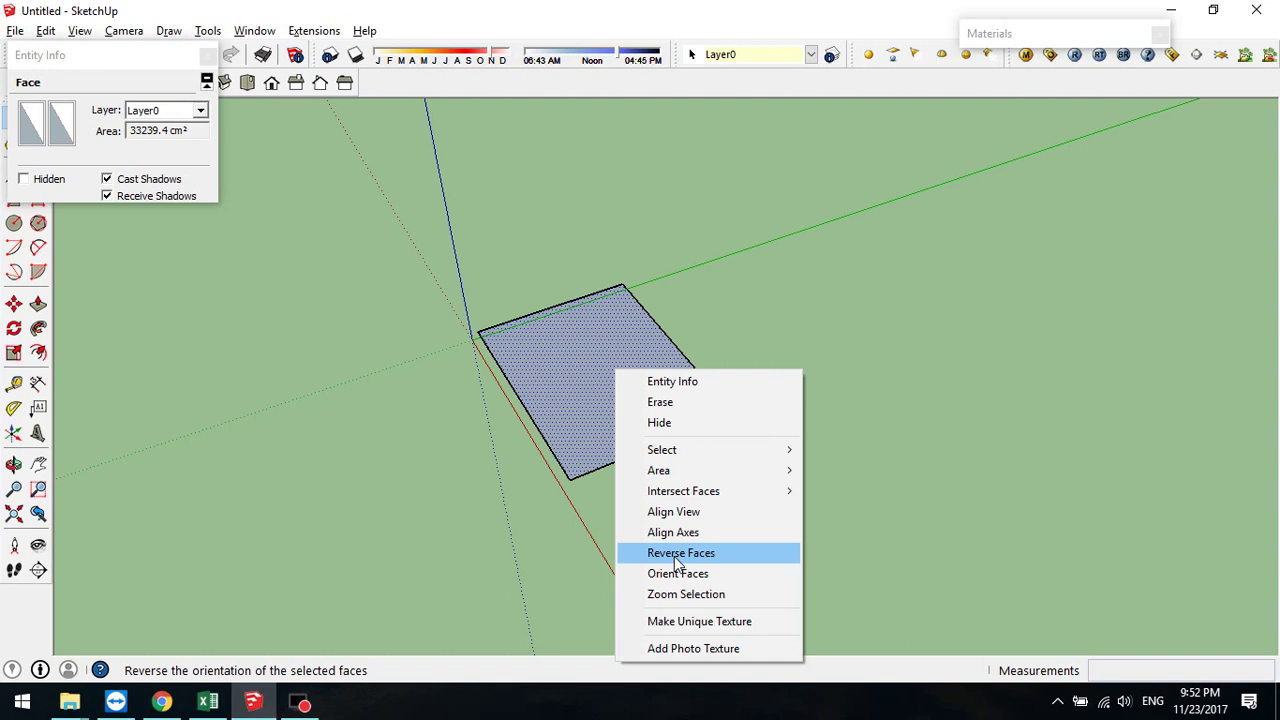
pyautogui.click(512, 465)
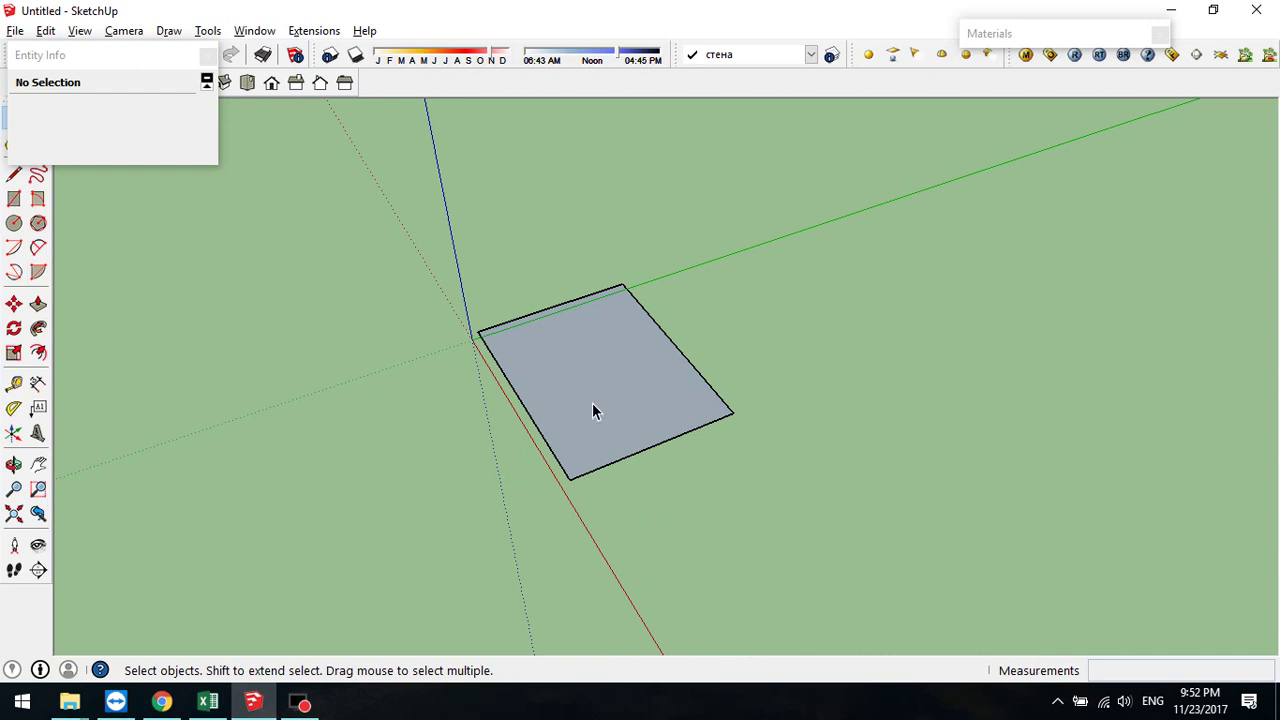
pyautogui.moveTo(640, 537); pyautogui.dragTo(597, 606, button='middle')
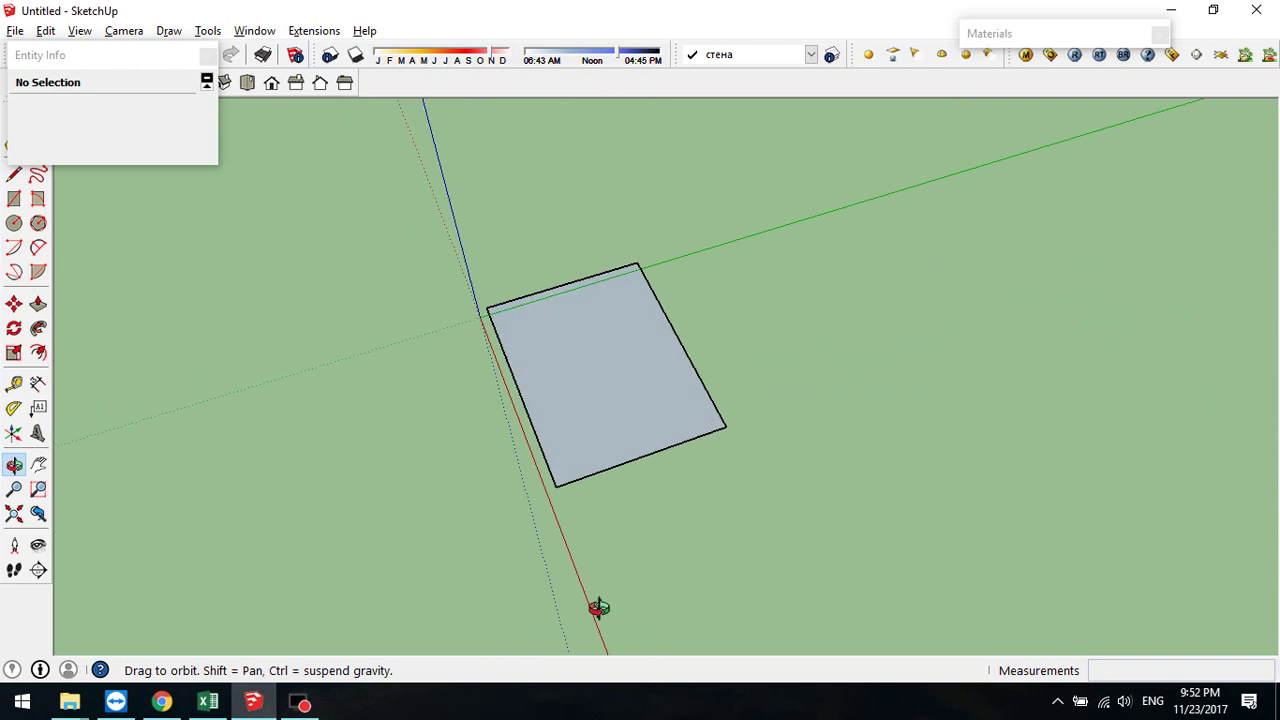
pyautogui.rightClick(606, 388)
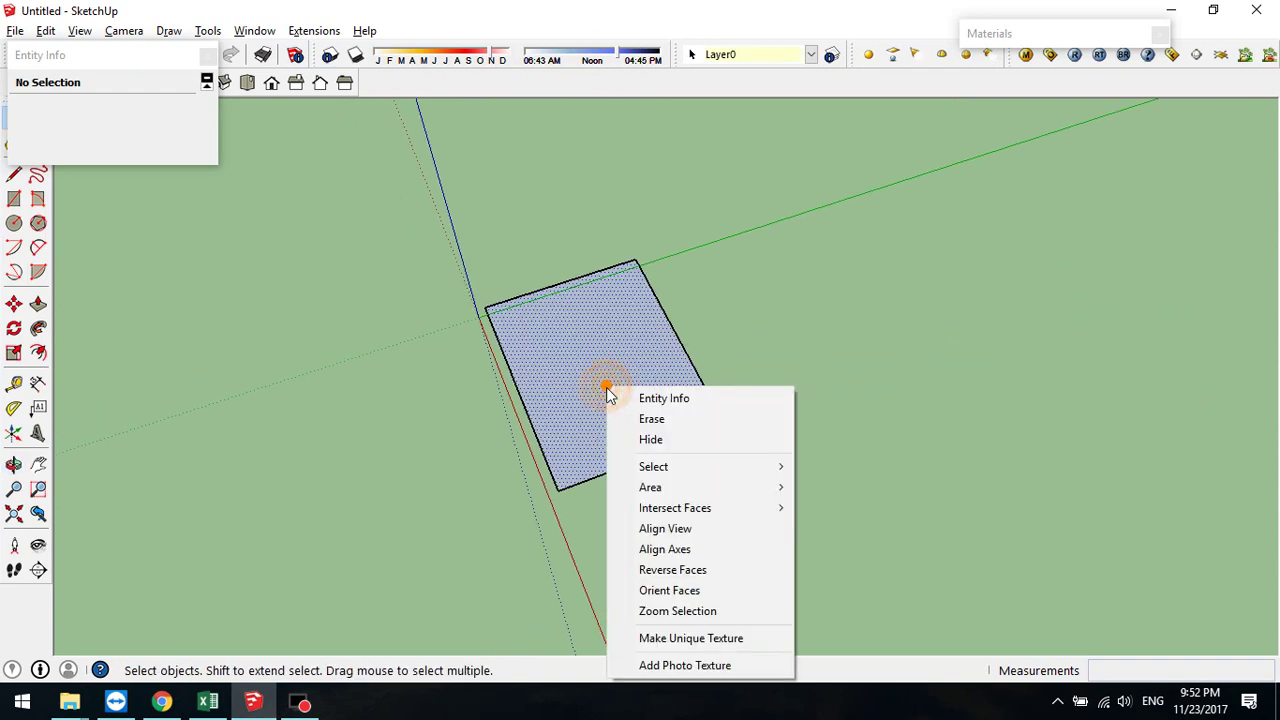
pyautogui.click(683, 572)
pyautogui.click(683, 572)
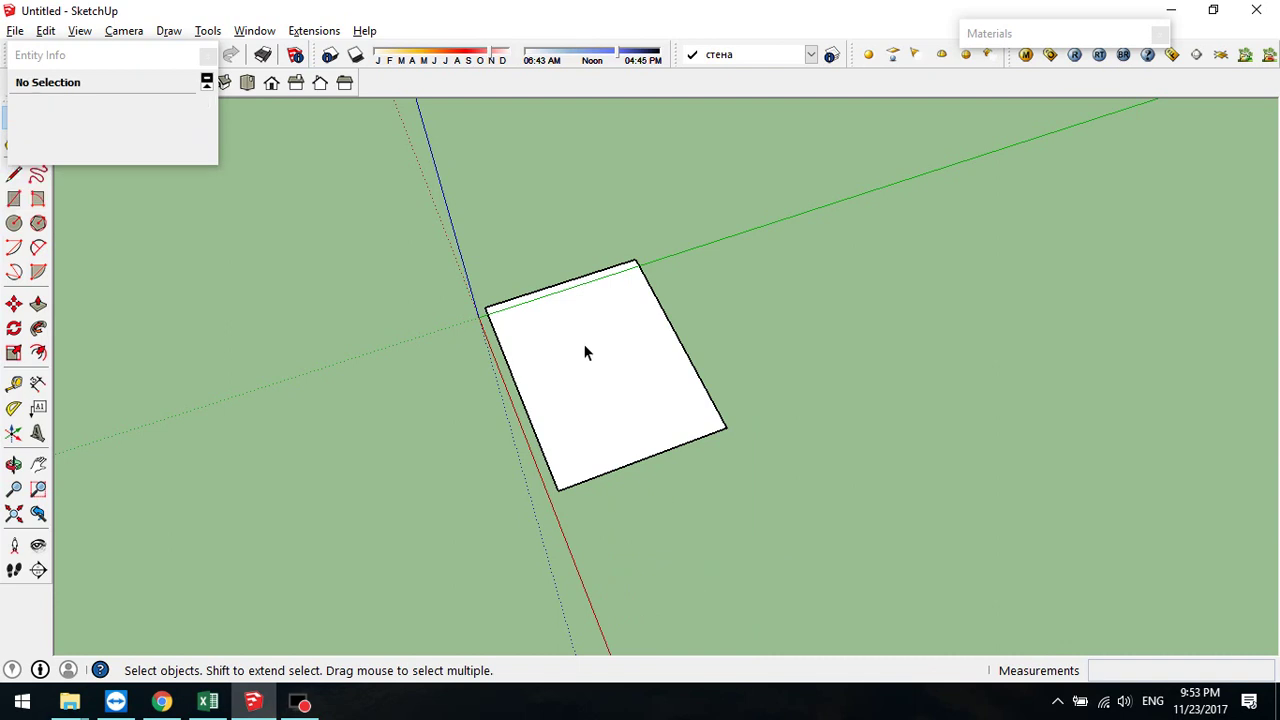
# - Inspect the reversed face from several angles, and apply Orient Faces to it
pyautogui.moveTo(630, 443); pyautogui.dragTo(606, 717, button='middle')
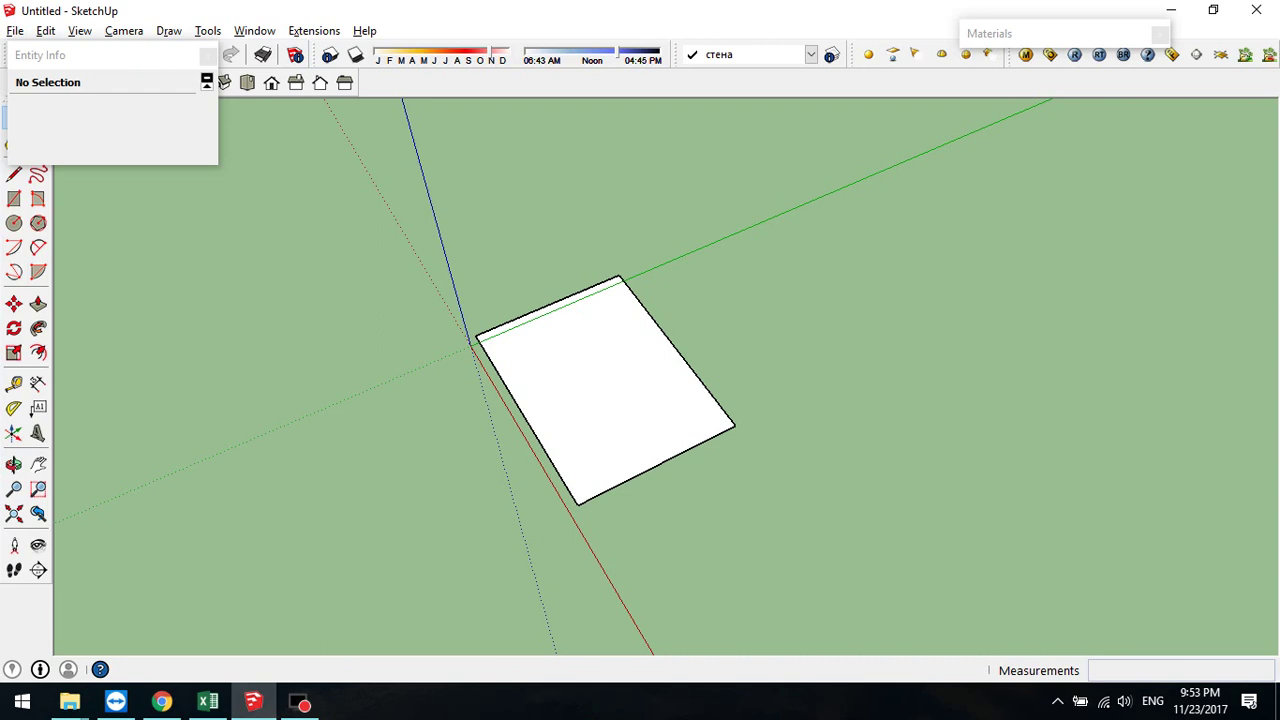
pyautogui.moveTo(663, 474); pyautogui.dragTo(588, 500, button='middle')
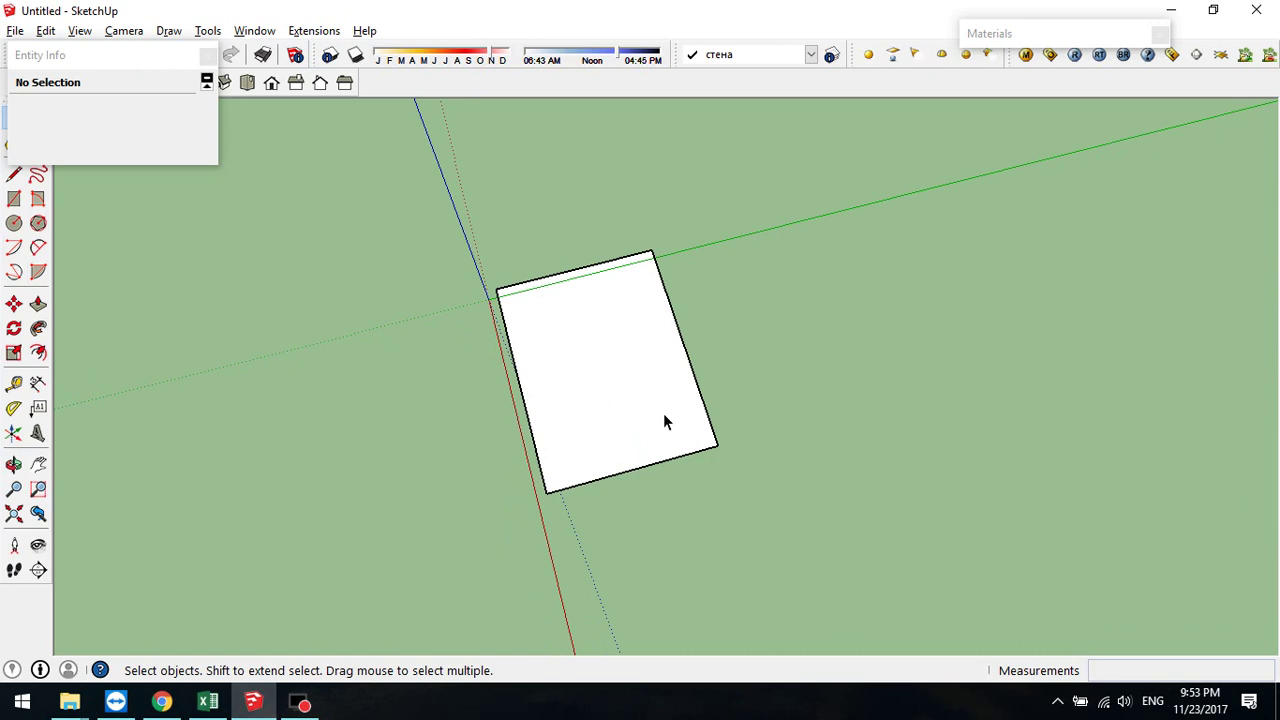
pyautogui.rightClick(604, 392)
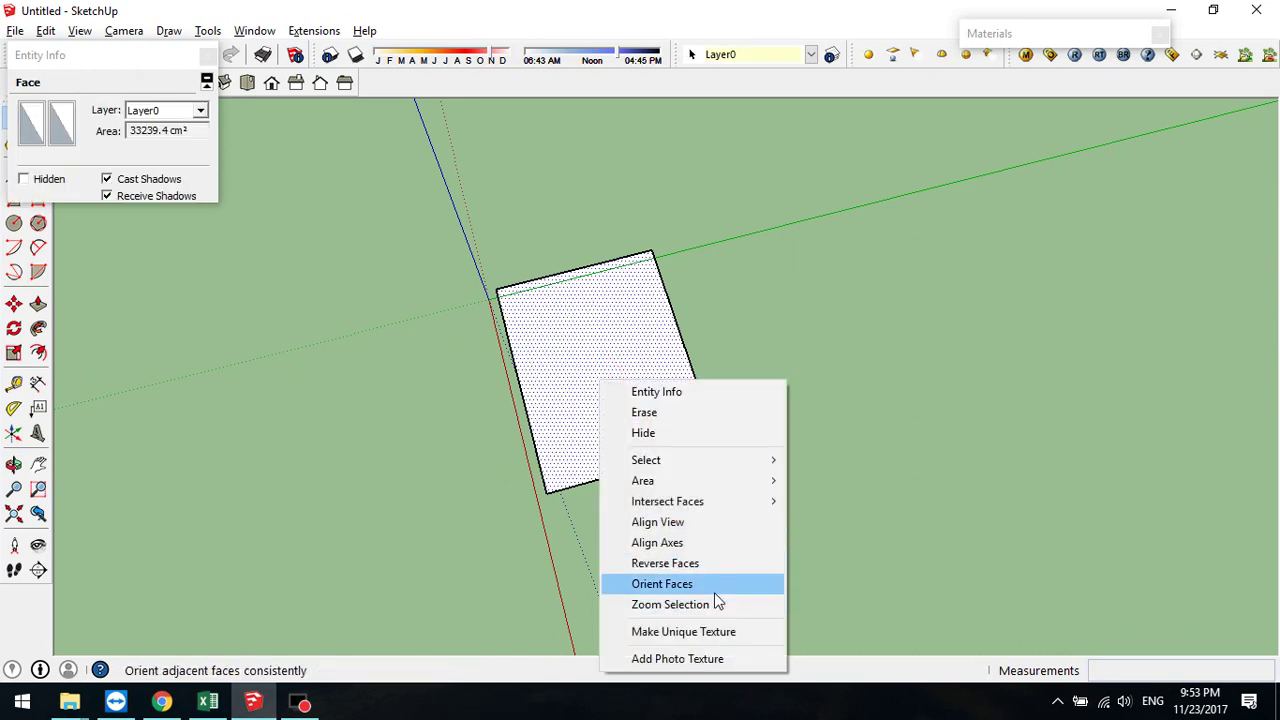
pyautogui.click(660, 588)
pyautogui.click(812, 350)
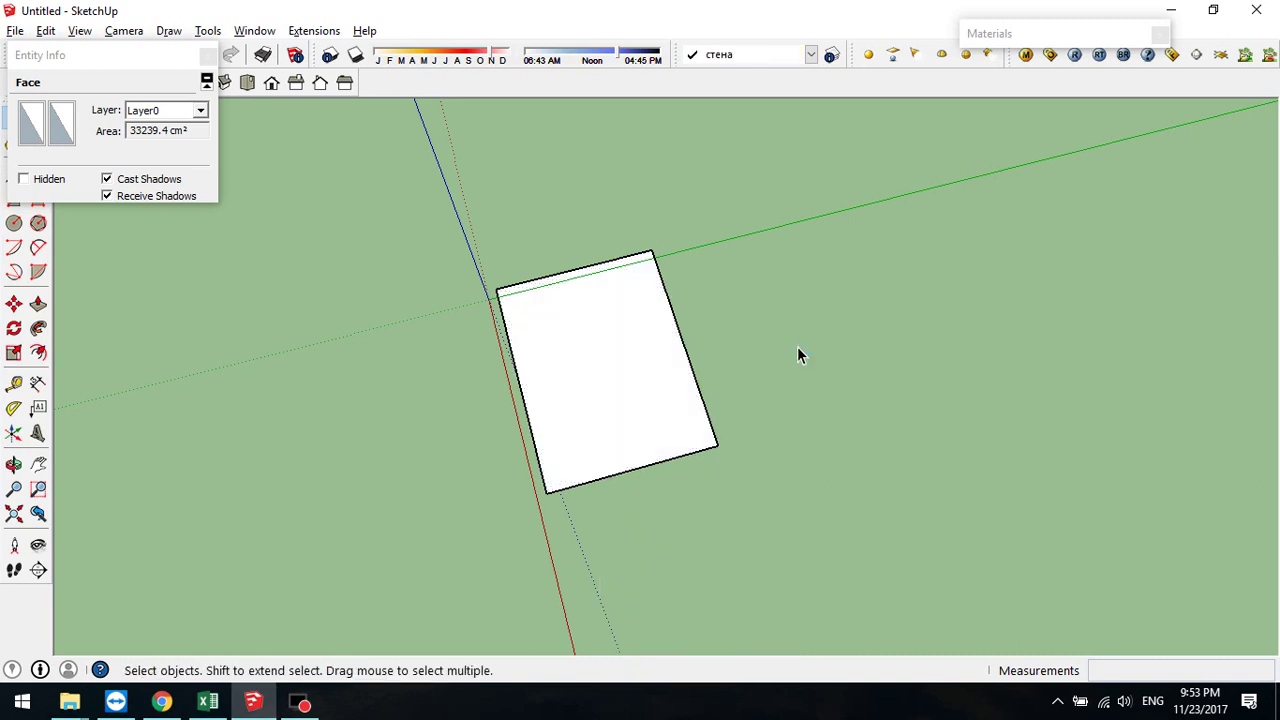
# - Extrude the face upward about 203 cm, inspect the box, and undo back to the flat, unreversed rectangle
pyautogui.click(38, 304)
pyautogui.moveTo(589, 397); pyautogui.dragTo(583, 289)
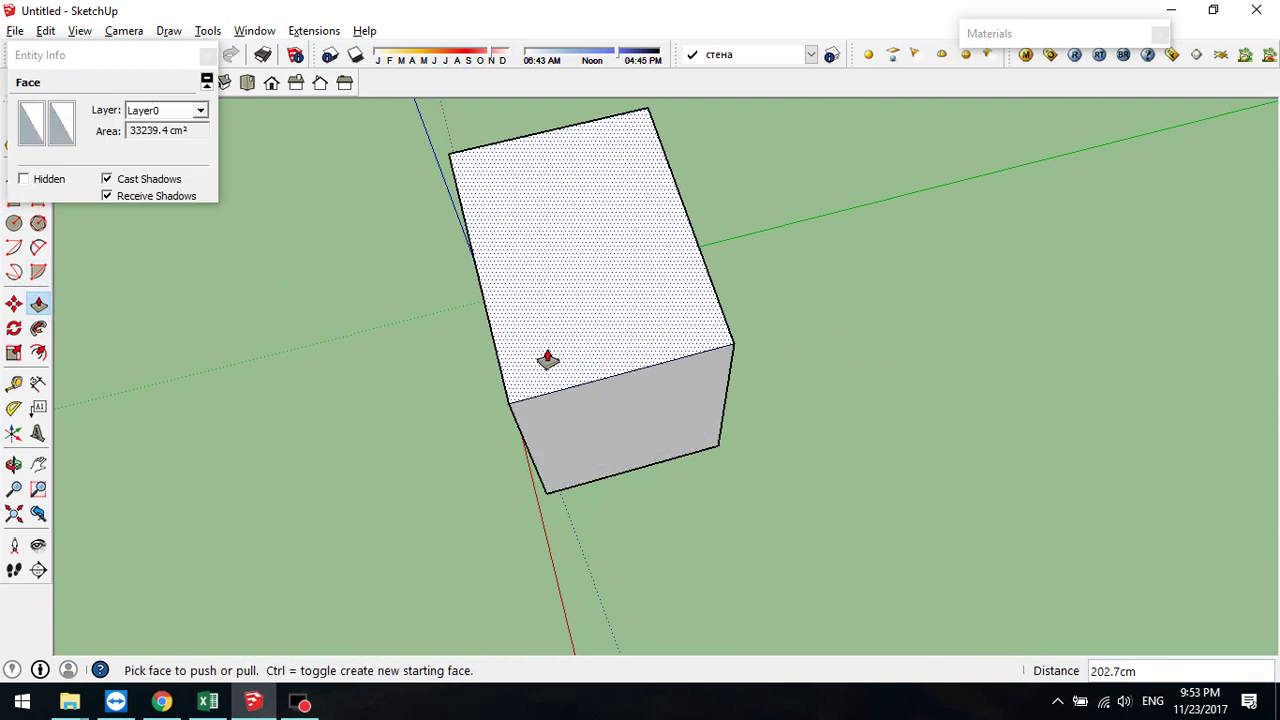
pyautogui.moveTo(554, 334); pyautogui.dragTo(894, 149, button='middle')
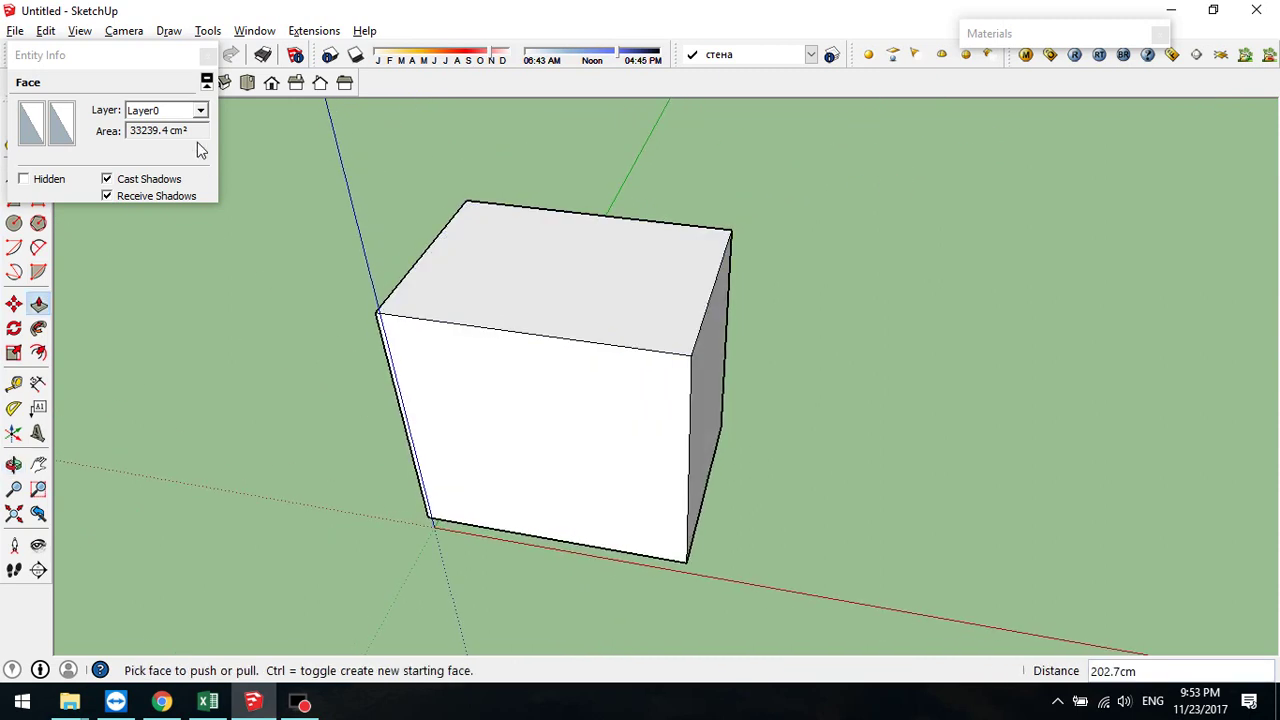
pyautogui.click(207, 55)
pyautogui.moveTo(514, 386); pyautogui.dragTo(140, 335, button='middle')
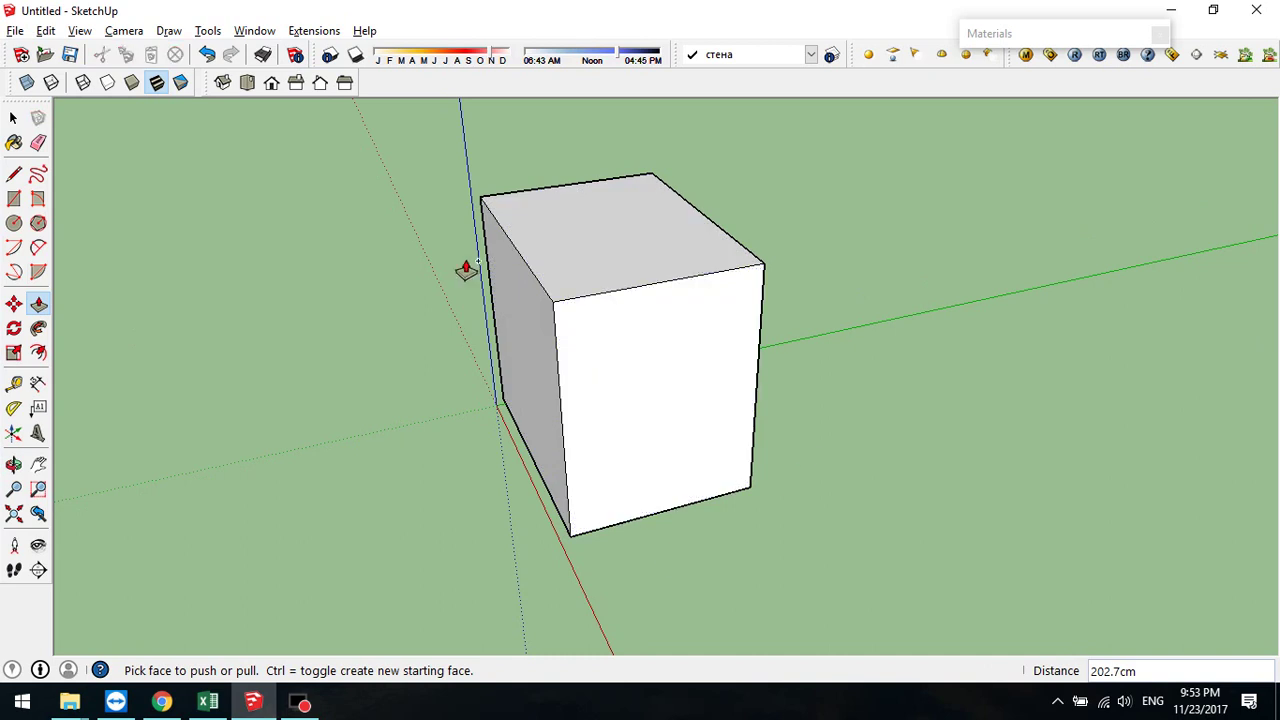
pyautogui.hotkey('ctrl', 'z')
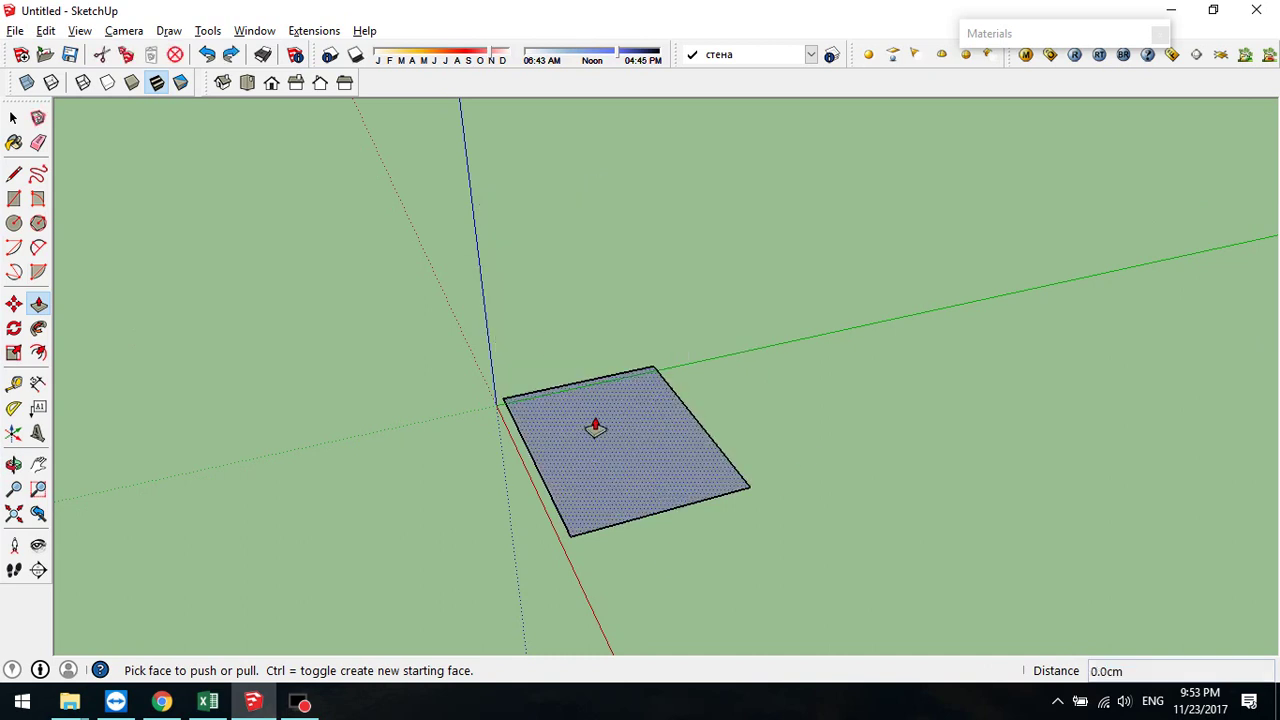
# - Extrude the flat rectangle's face upward about 136 cm into a box
pyautogui.moveTo(749, 591); pyautogui.dragTo(668, 672, button='middle')
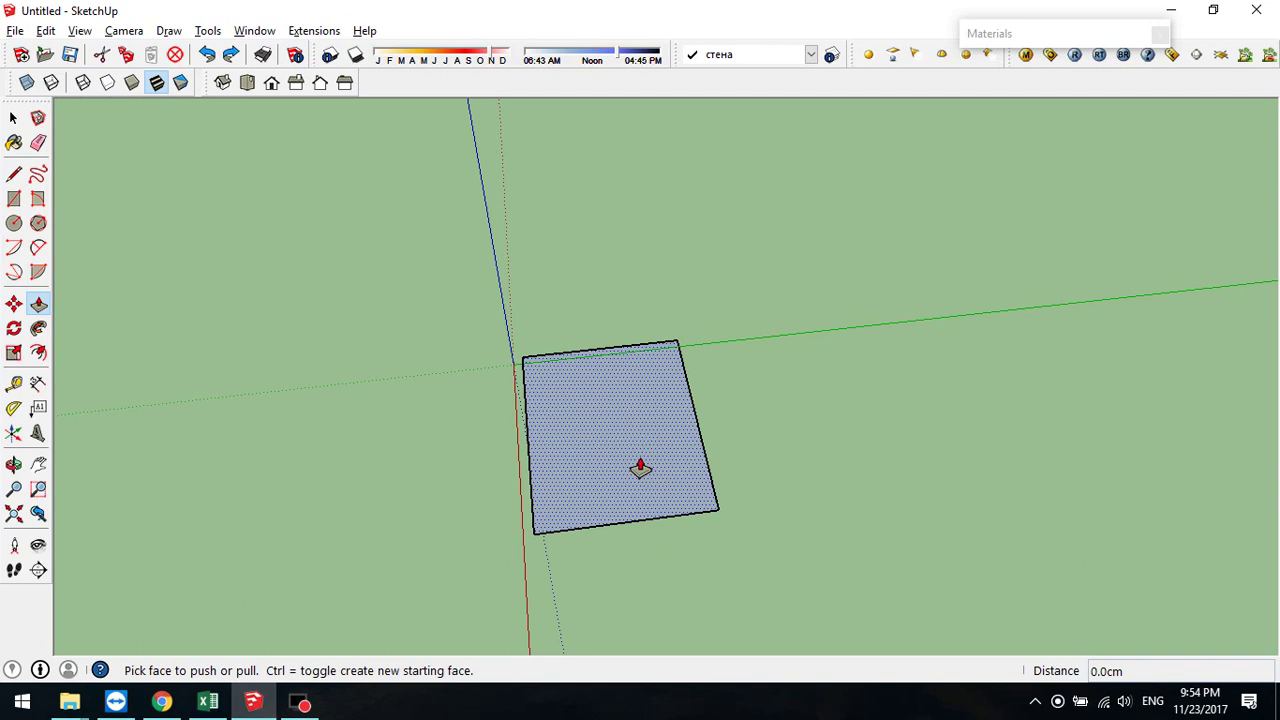
pyautogui.moveTo(646, 449); pyautogui.dragTo(634, 340)
pyautogui.moveTo(816, 395); pyautogui.dragTo(1200, 291, button='middle')
pyautogui.moveTo(820, 506); pyautogui.dragTo(551, 449, button='middle')
# - Examine the box's faces from outside and inside to compare their front and back sides
pyautogui.scroll(5, 665, 425)
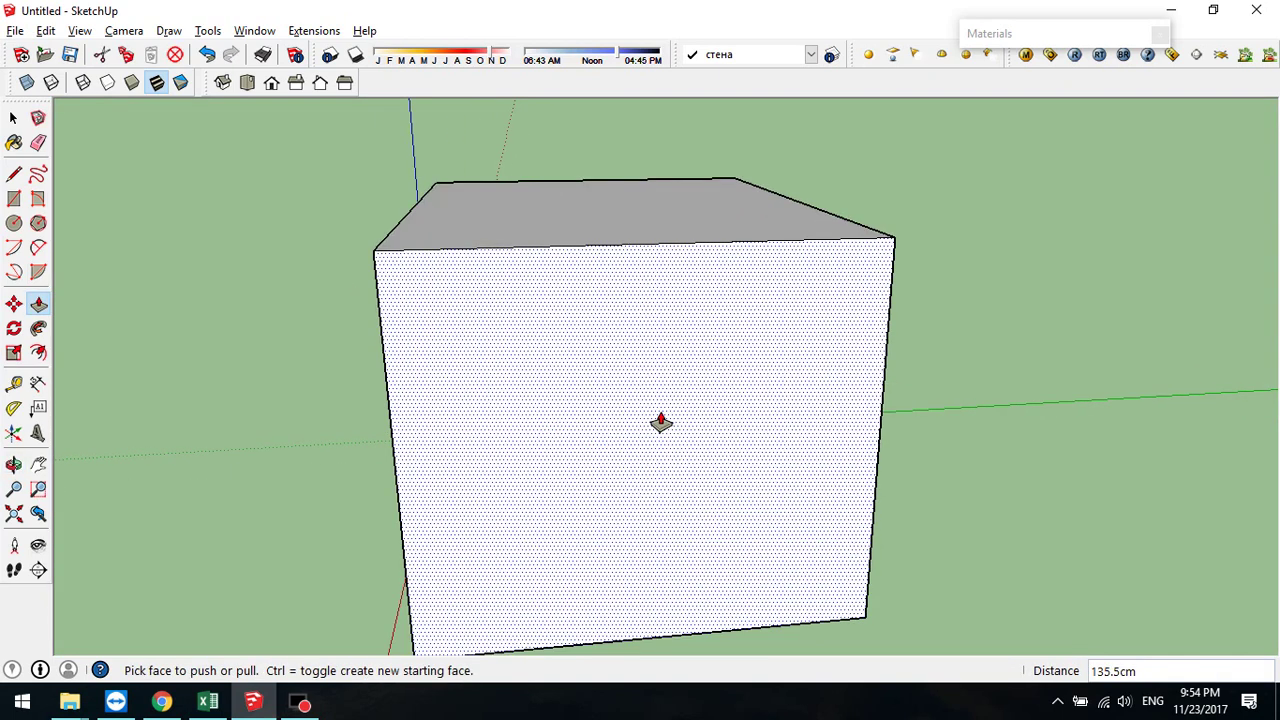
pyautogui.scroll(4, 661, 422)
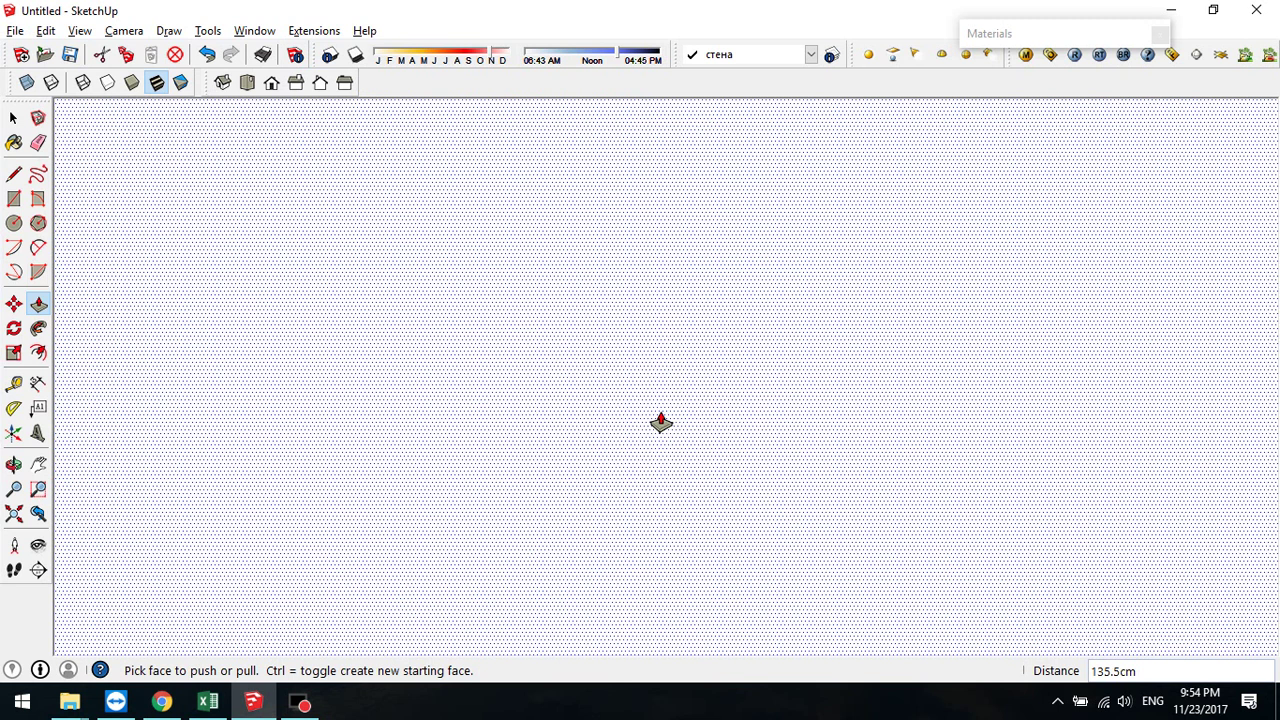
pyautogui.scroll(-2, 661, 422)
pyautogui.moveTo(661, 422); pyautogui.dragTo(754, 503, button='middle')
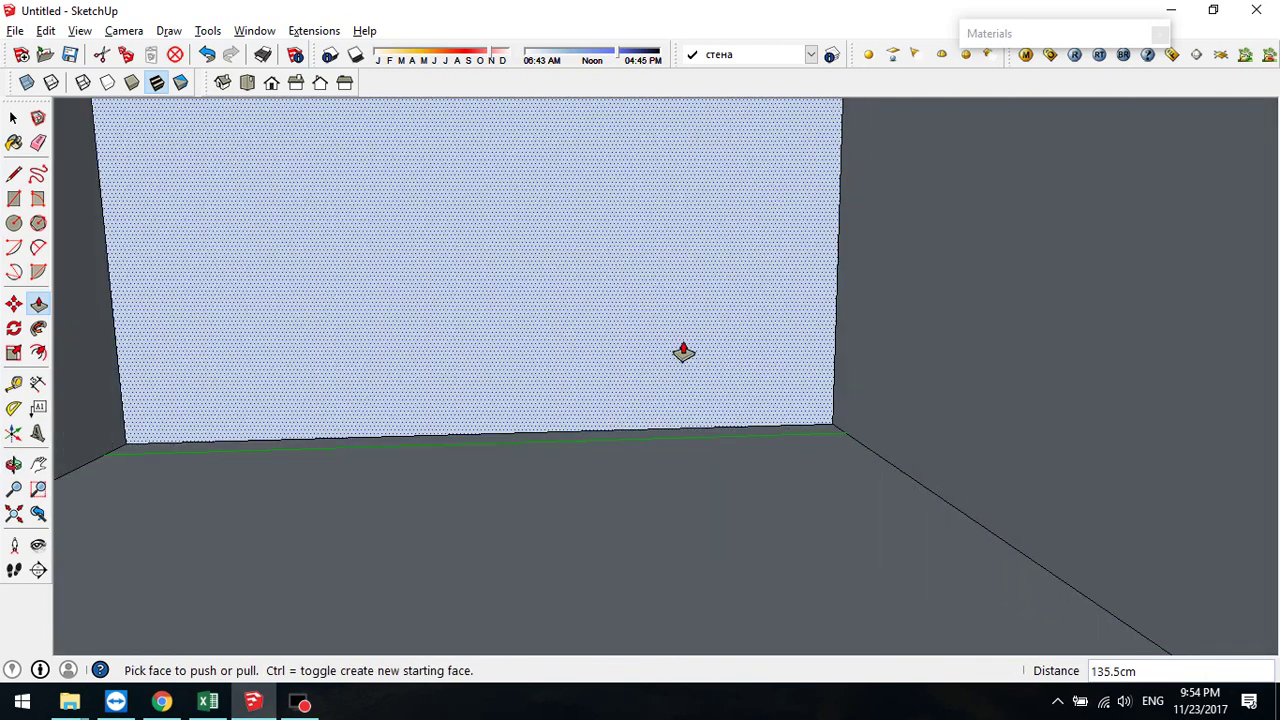
pyautogui.scroll(3, 683, 352)
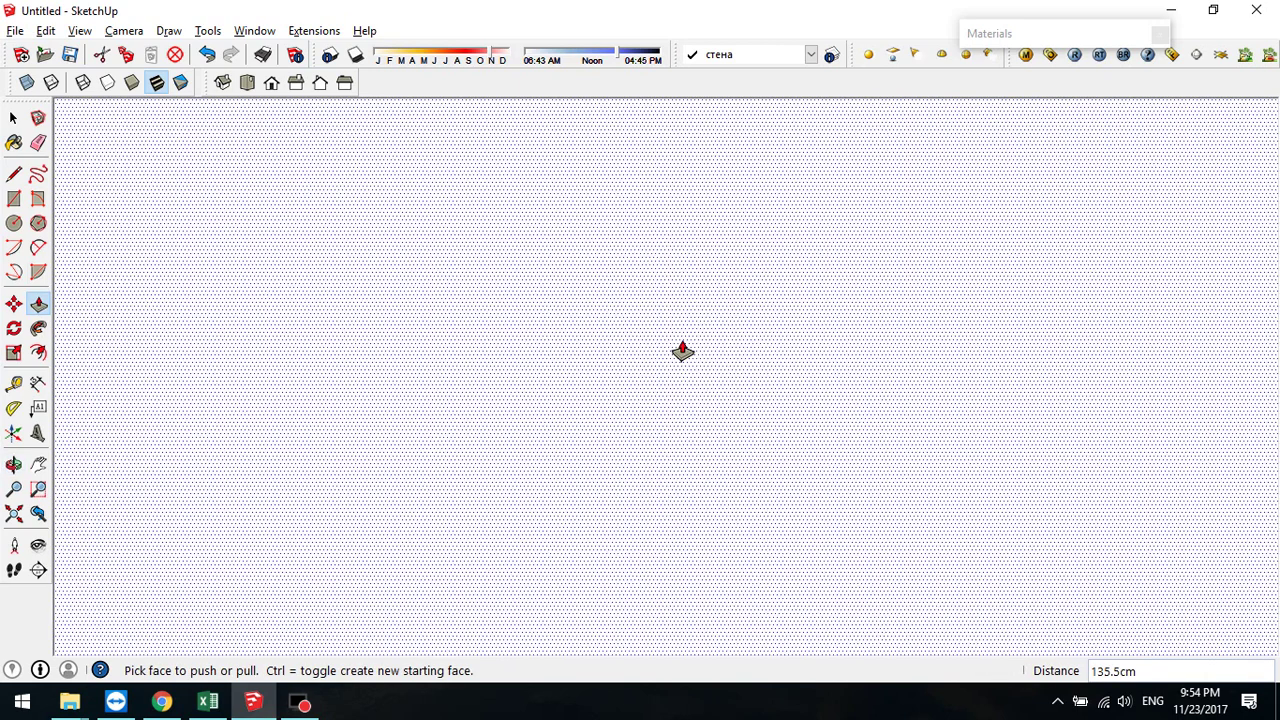
pyautogui.scroll(-6, 683, 352)
pyautogui.moveTo(649, 285); pyautogui.dragTo(651, 477, button='middle')
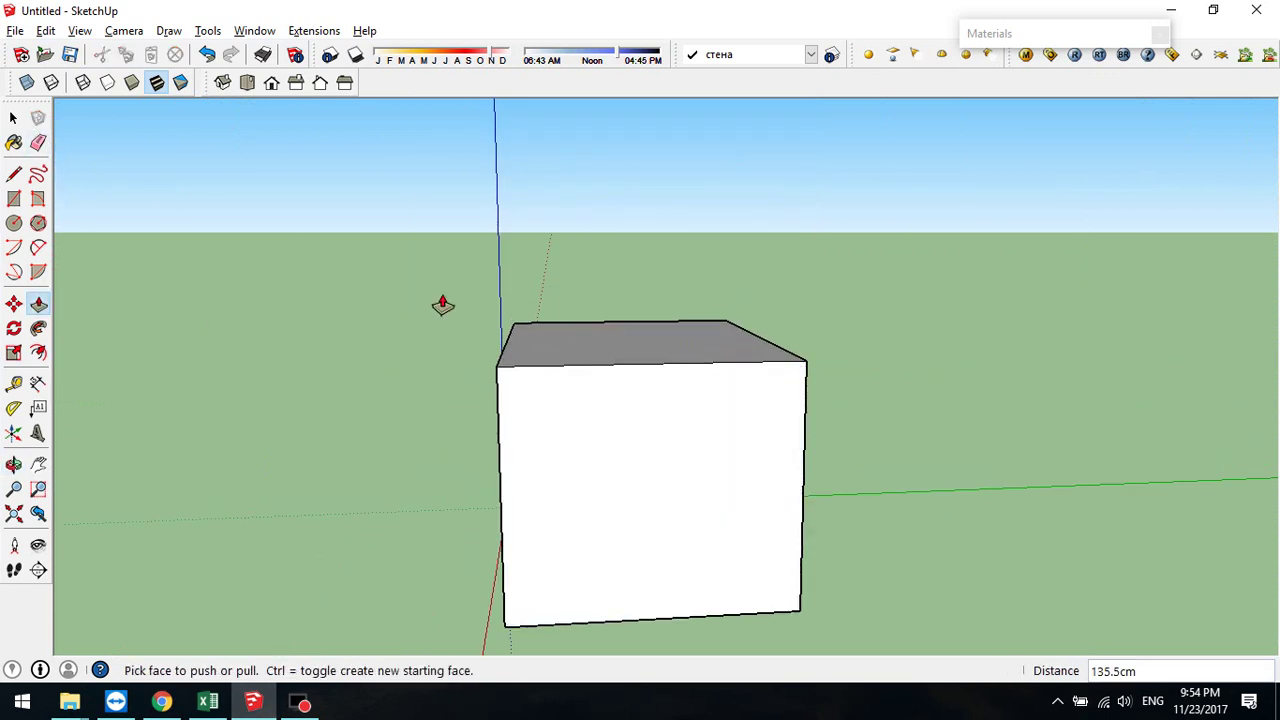
# - Reverse the box's front side face
pyautogui.click(14, 118)
pyautogui.rightClick(665, 437)
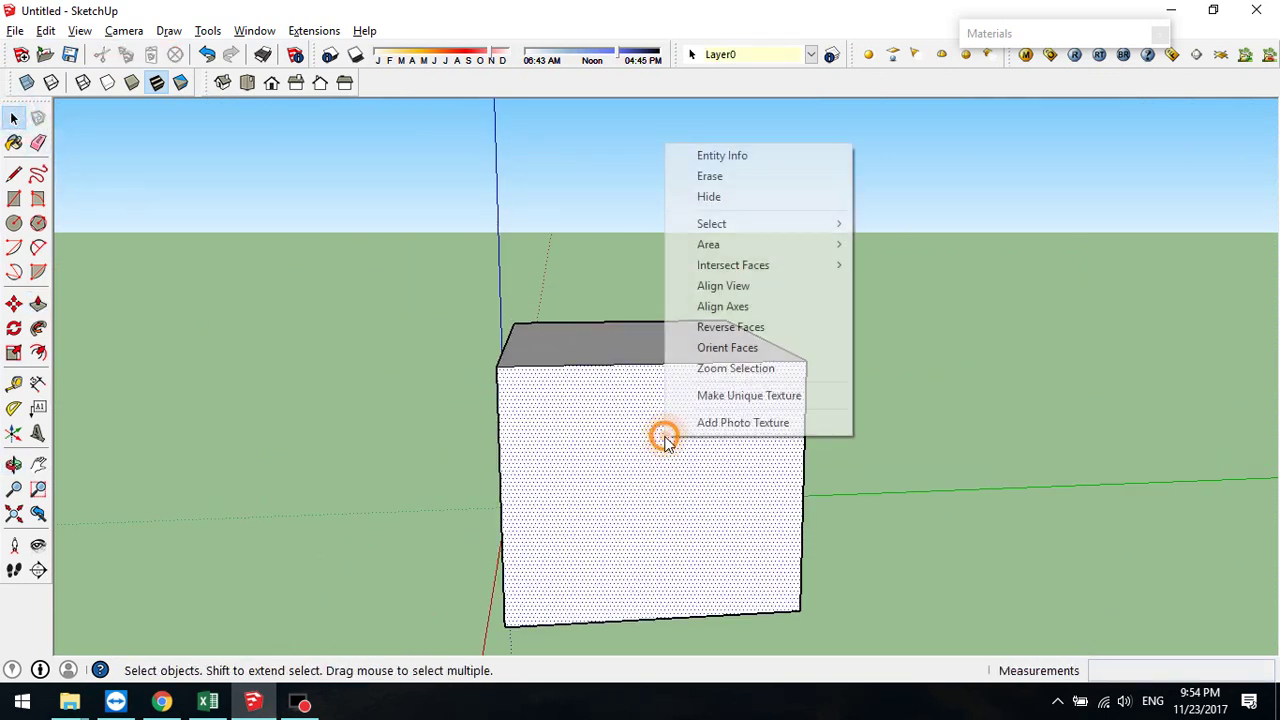
pyautogui.click(745, 330)
# - Orient all the box's faces to match the reversed side face, and check them from above
pyautogui.moveTo(575, 510); pyautogui.dragTo(541, 556, button='middle')
pyautogui.moveTo(626, 245); pyautogui.dragTo(909, 376, button='middle')
pyautogui.rightClick(592, 444)
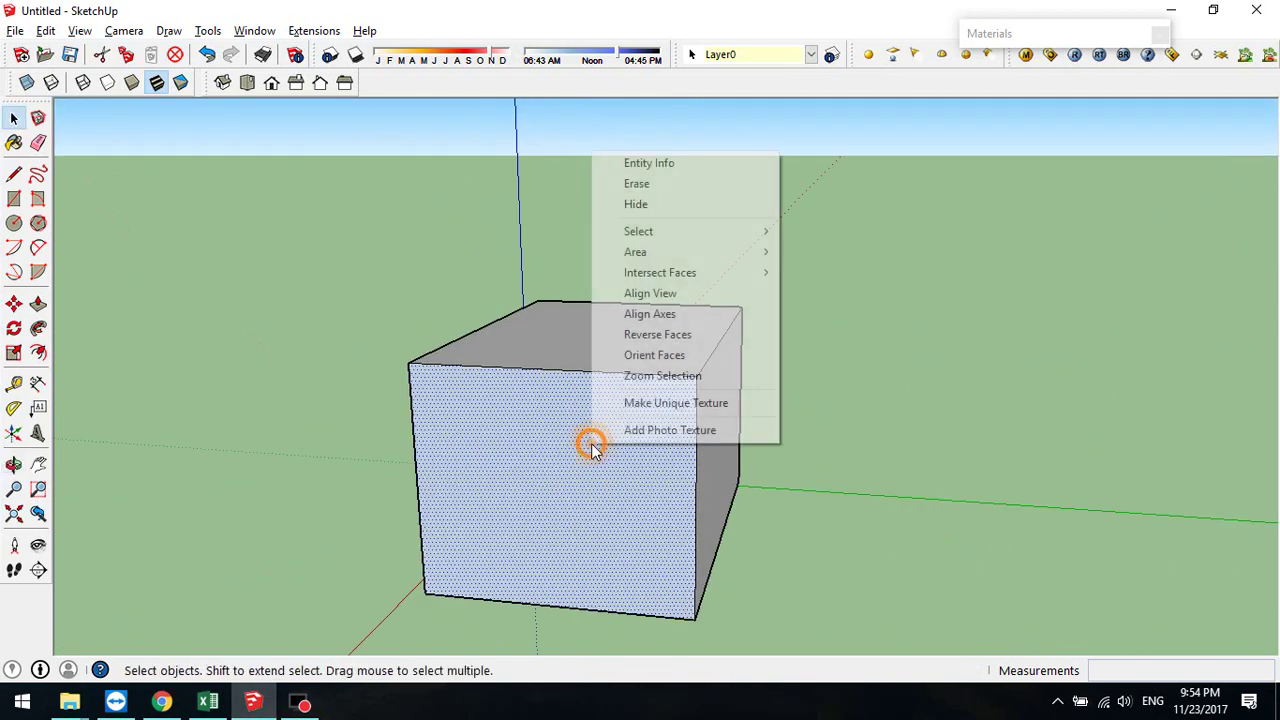
pyautogui.click(677, 368)
pyautogui.moveTo(730, 440); pyautogui.dragTo(642, 178, button='middle')
pyautogui.click(600, 429)
pyautogui.moveTo(600, 429); pyautogui.dragTo(677, 352, button='middle')
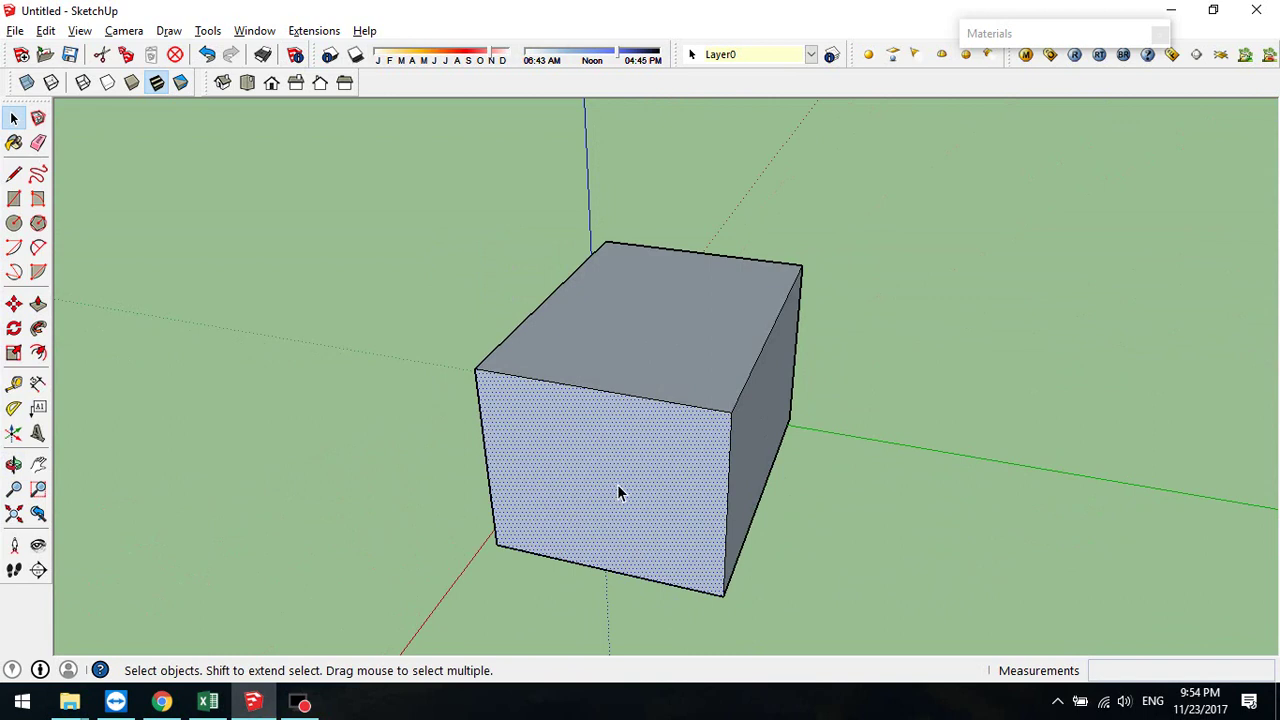
# - Delete the whole box with all its faces and edges
pyautogui.scroll(6, 618, 462)
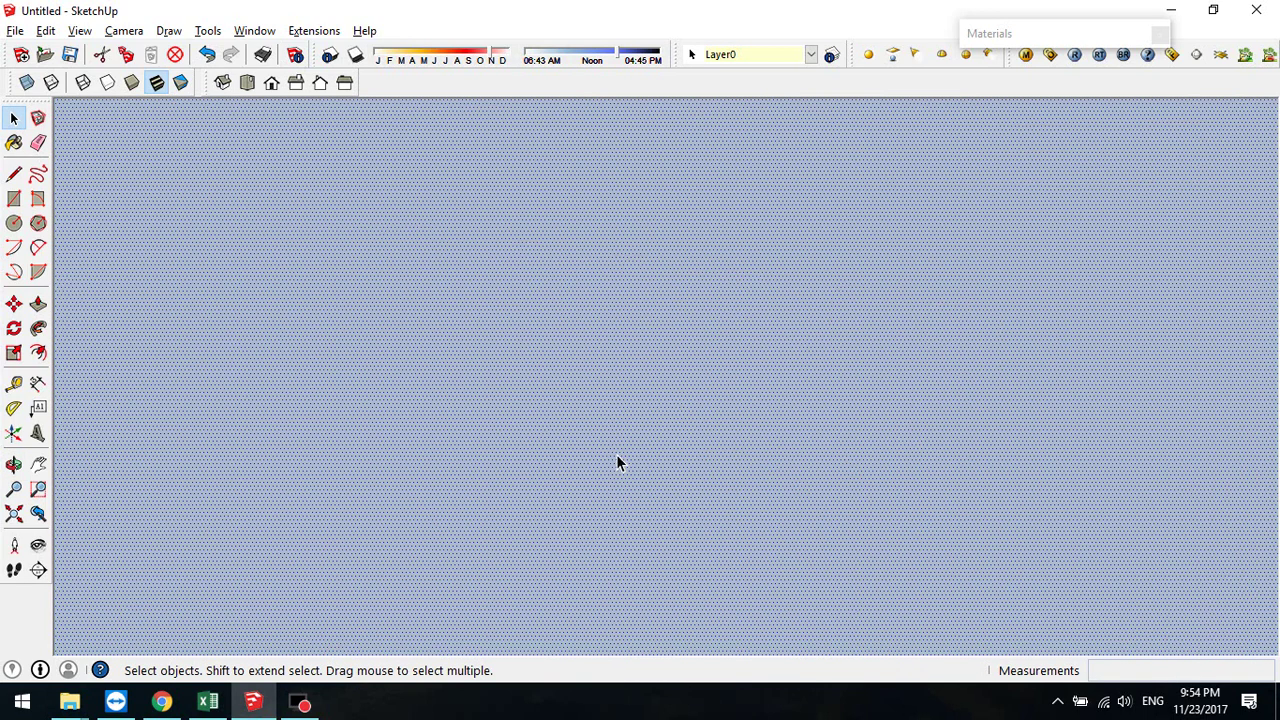
pyautogui.scroll(4, 617, 462)
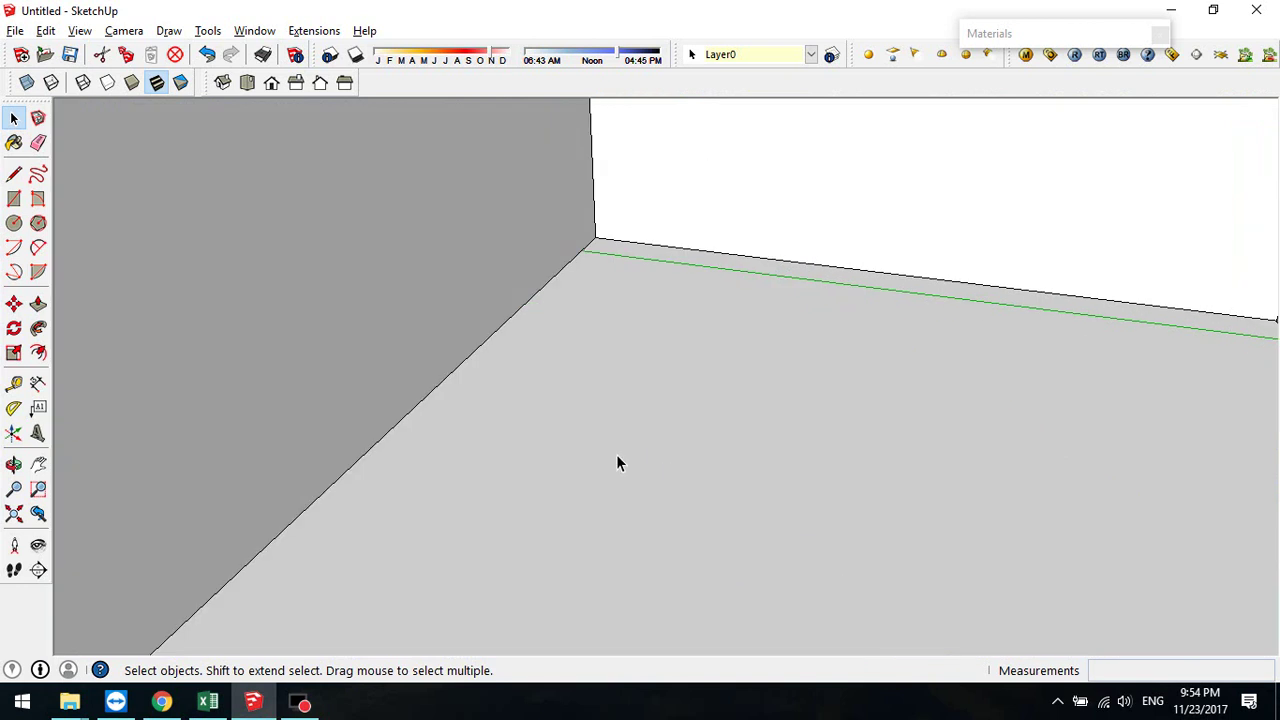
pyautogui.scroll(-5, 617, 462)
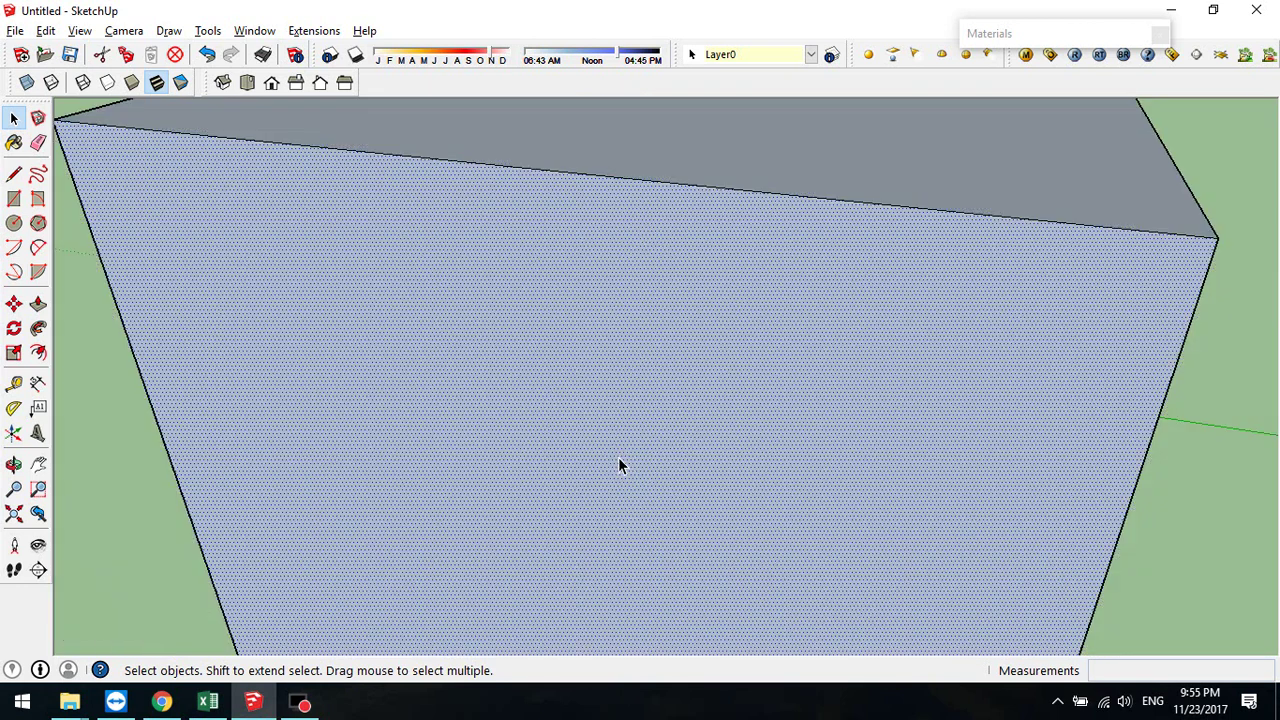
pyautogui.scroll(-5, 618, 464)
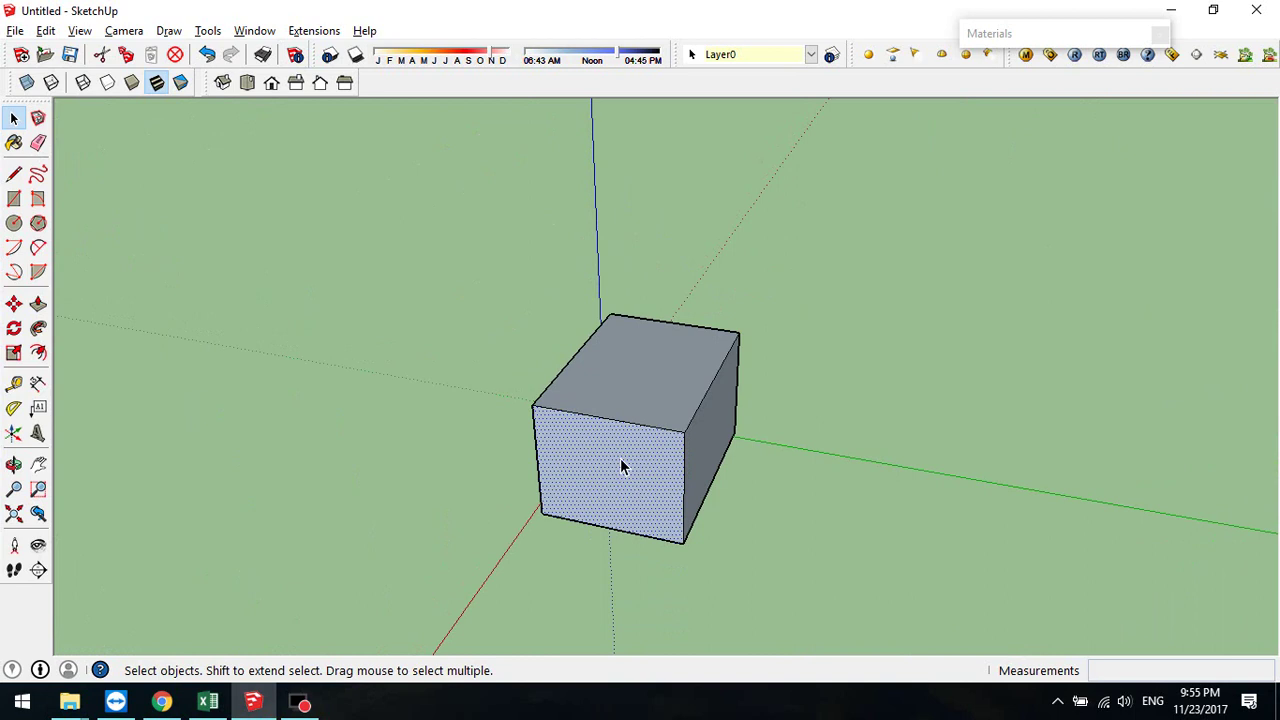
pyautogui.tripleClick(621, 466)
pyautogui.press('Delete')
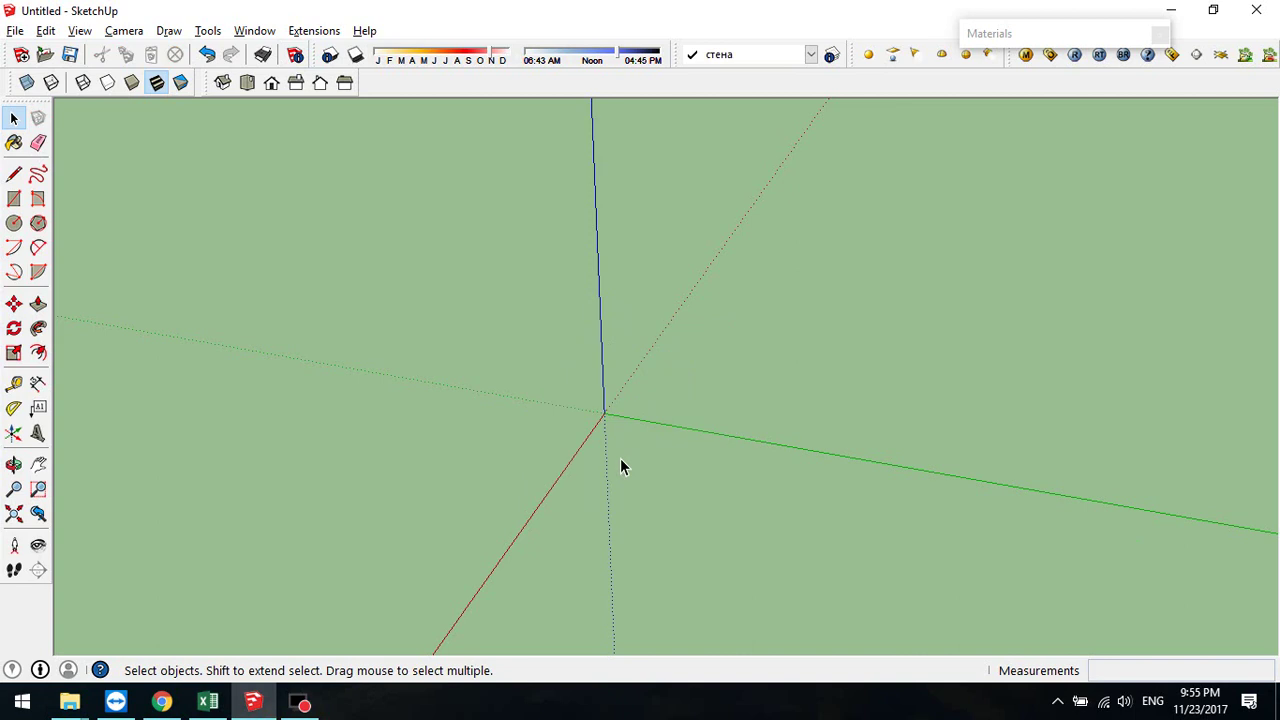
# - Draw a flat circle centred on the origin with a radius of about 93 cm
pyautogui.click(14, 223)
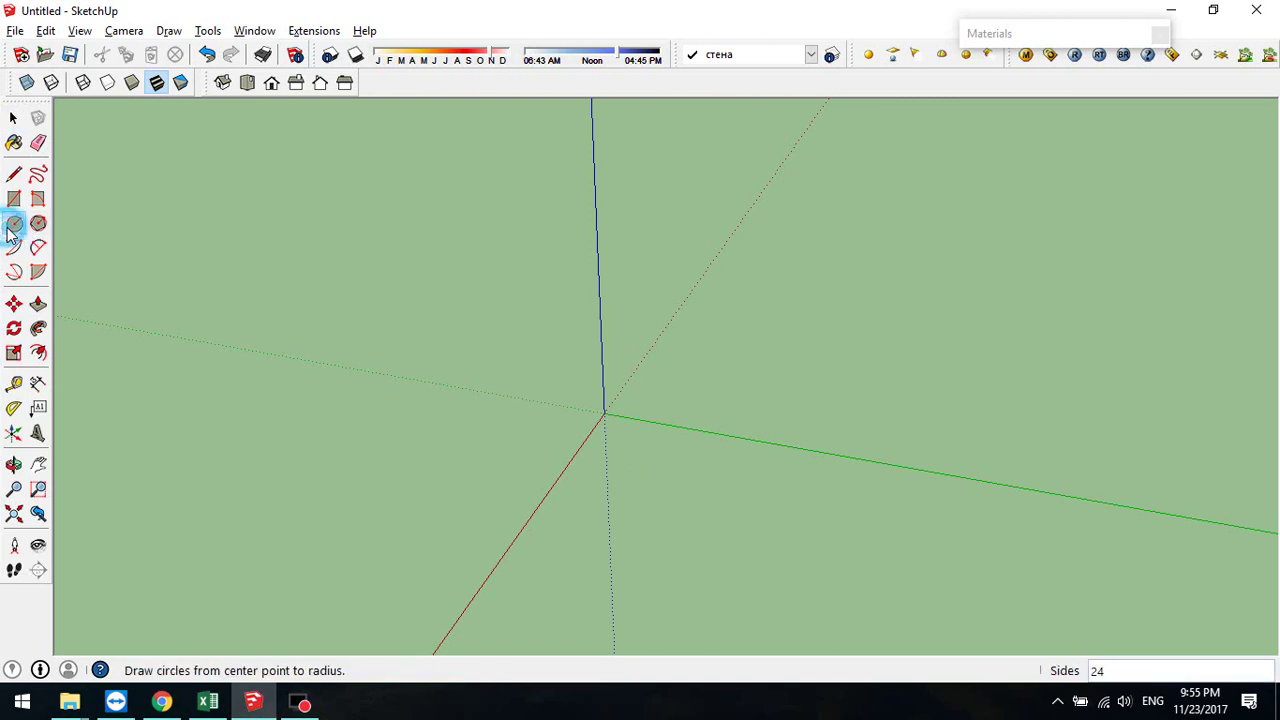
pyautogui.click(604, 412)
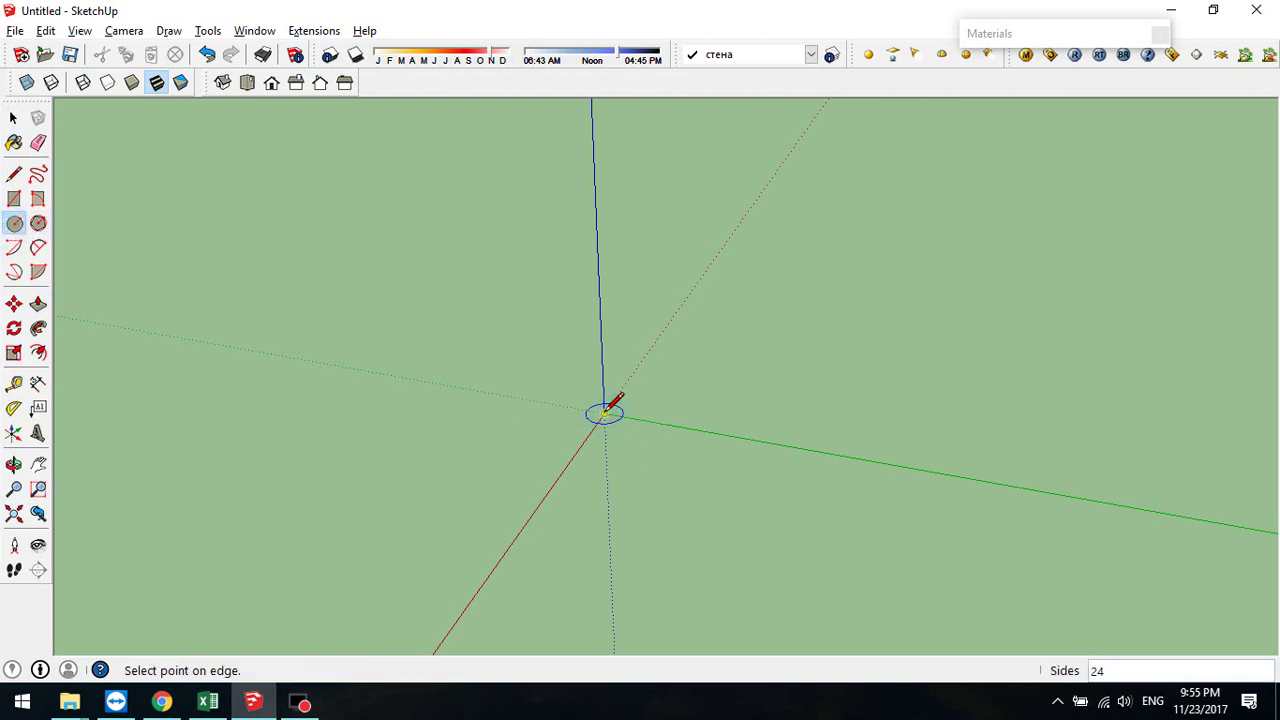
pyautogui.click(681, 416)
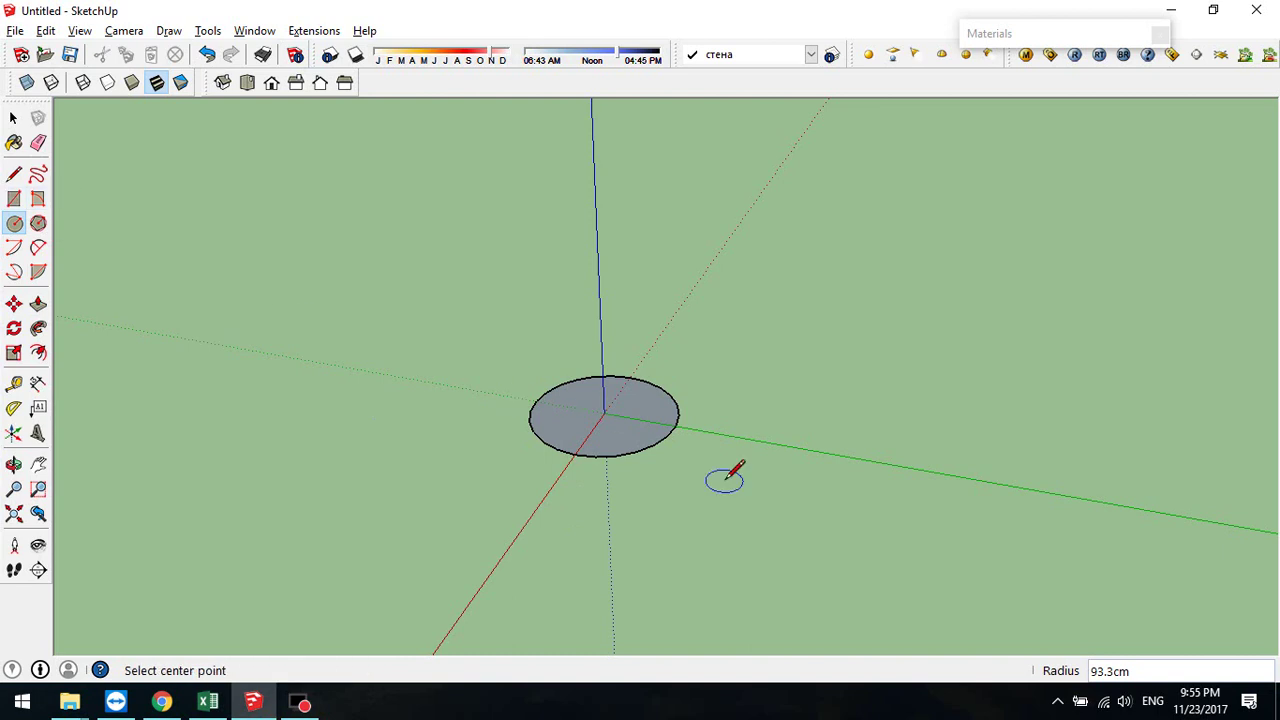
# - Set the circle's number of segments to 100 in its entity properties
pyautogui.rightClick(653, 449)
pyautogui.click(726, 462)
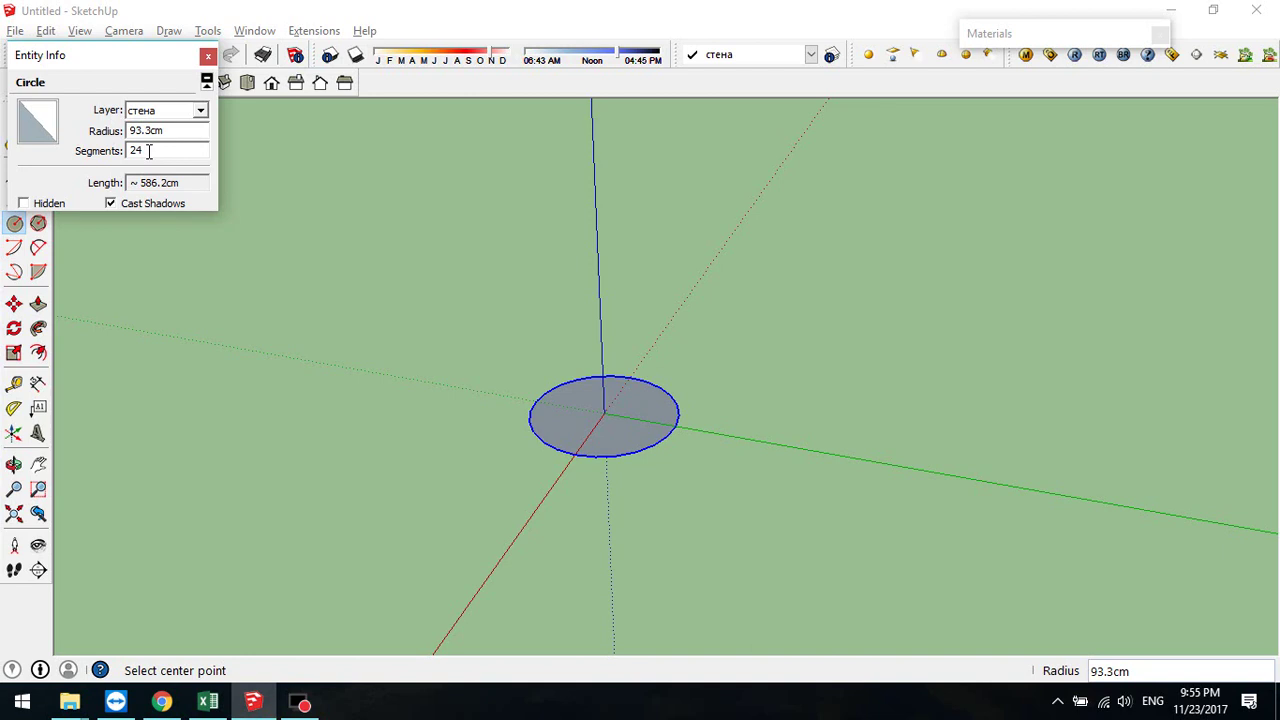
pyautogui.moveTo(150, 151); pyautogui.dragTo(131, 156)
pyautogui.press('Return')
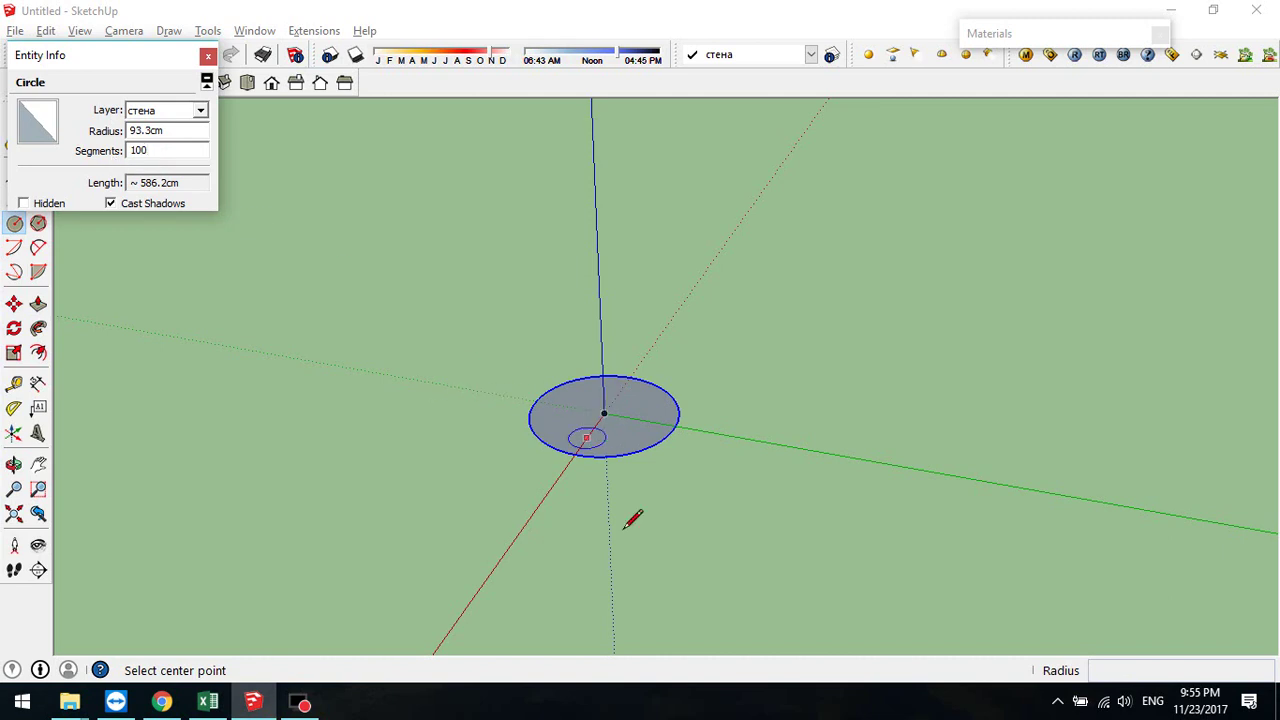
# - Set the circle's segments back to 24 and its radius to 300 cm
pyautogui.click(160, 149)
pyautogui.moveTo(146, 143); pyautogui.dragTo(103, 142)
pyautogui.write('24')
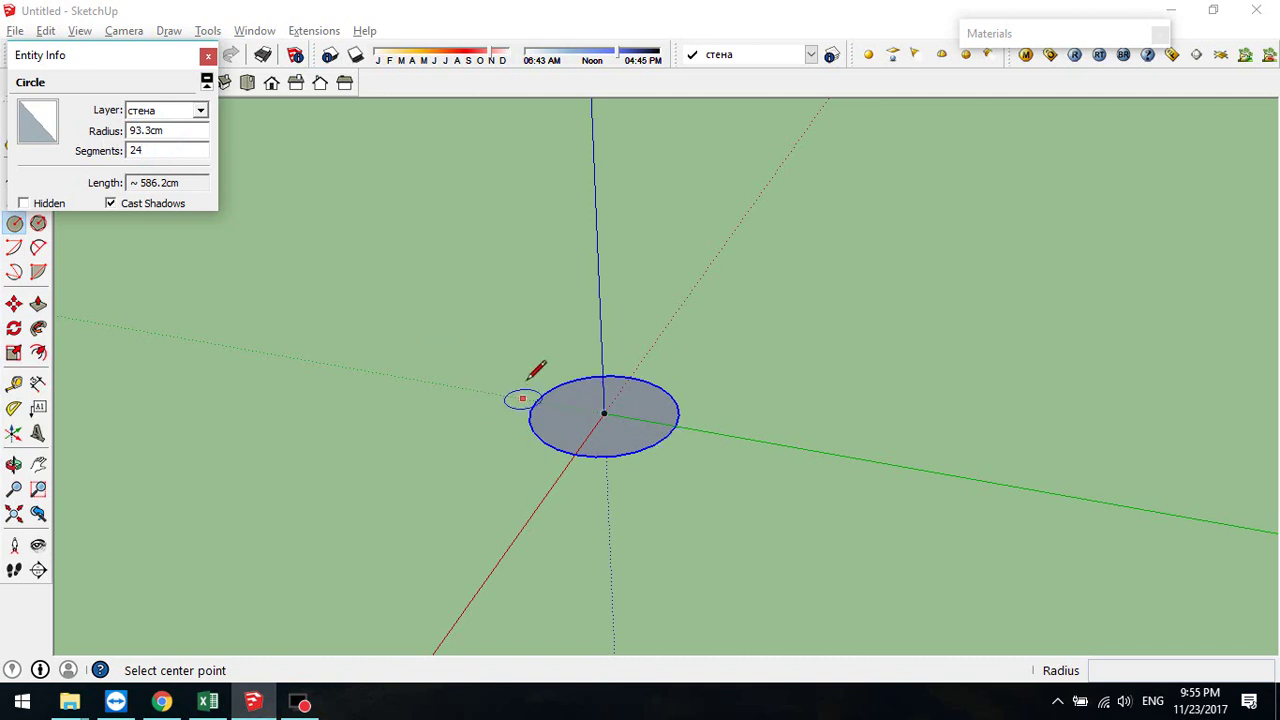
pyautogui.moveTo(178, 131); pyautogui.dragTo(112, 131)
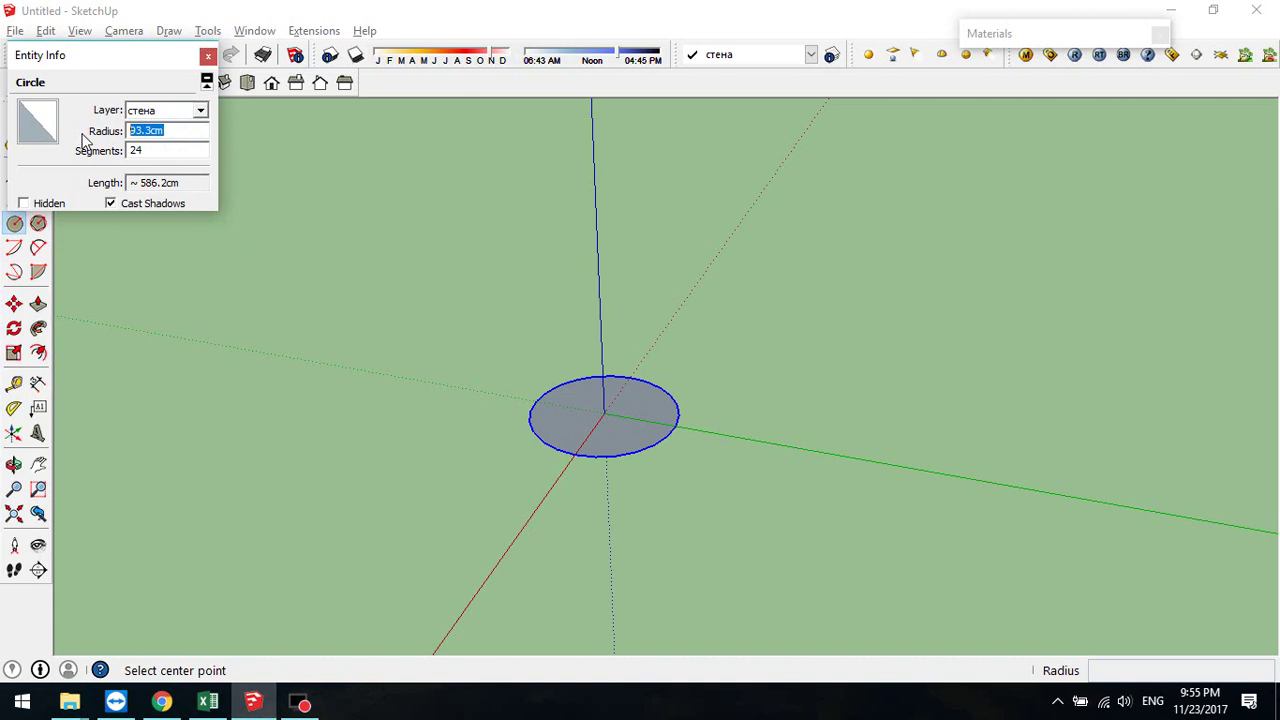
pyautogui.write('300')
pyautogui.press('Return')
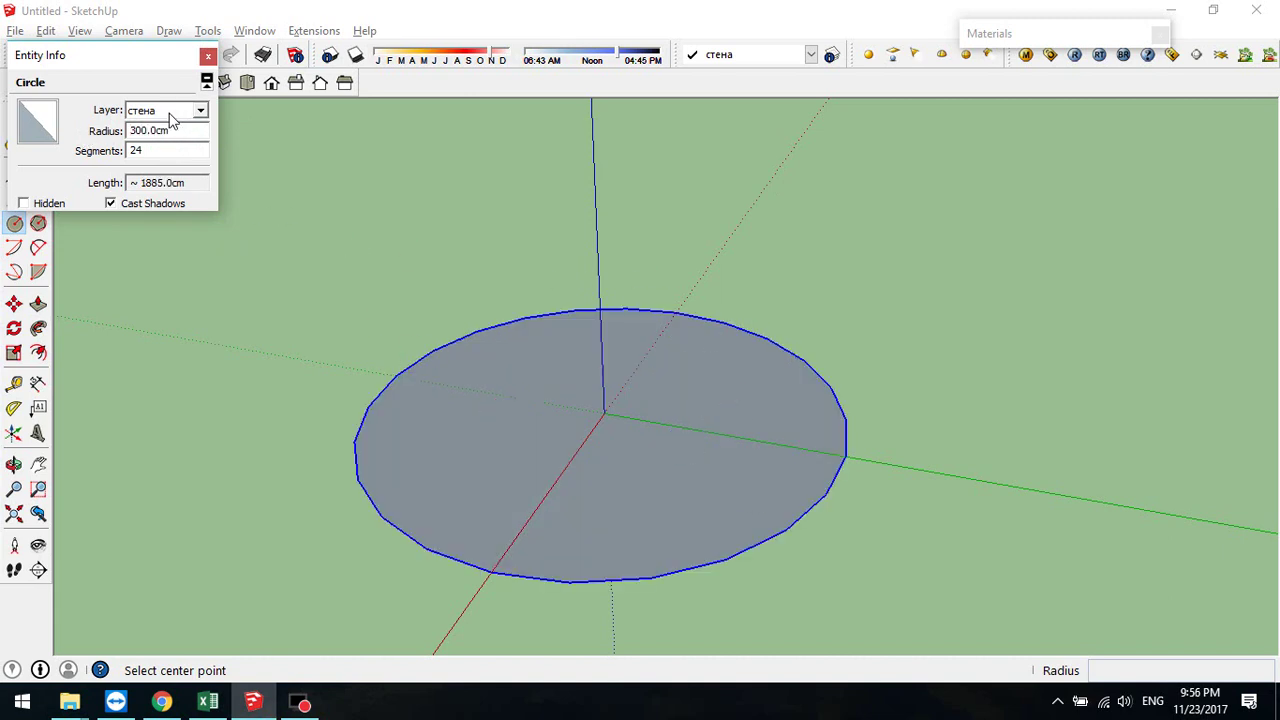
pyautogui.click(208, 55)
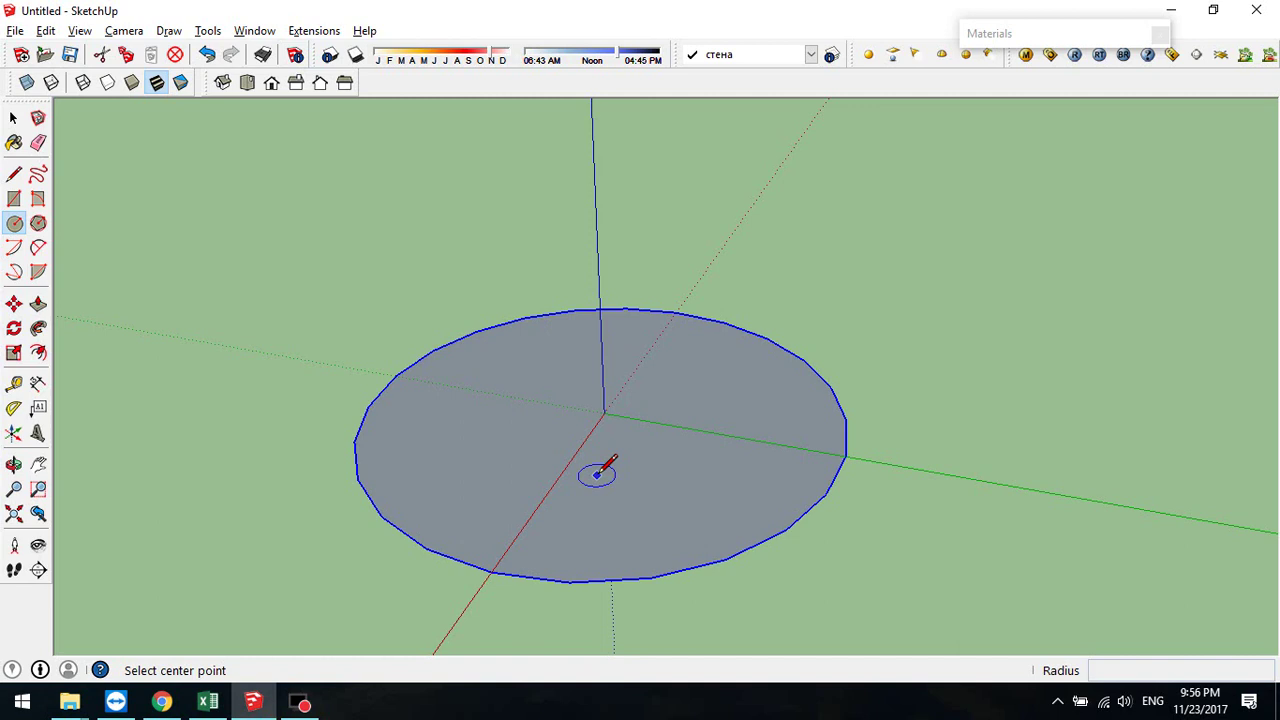
# - Divide the circle's outline into 17 segments
pyautogui.rightClick(829, 483)
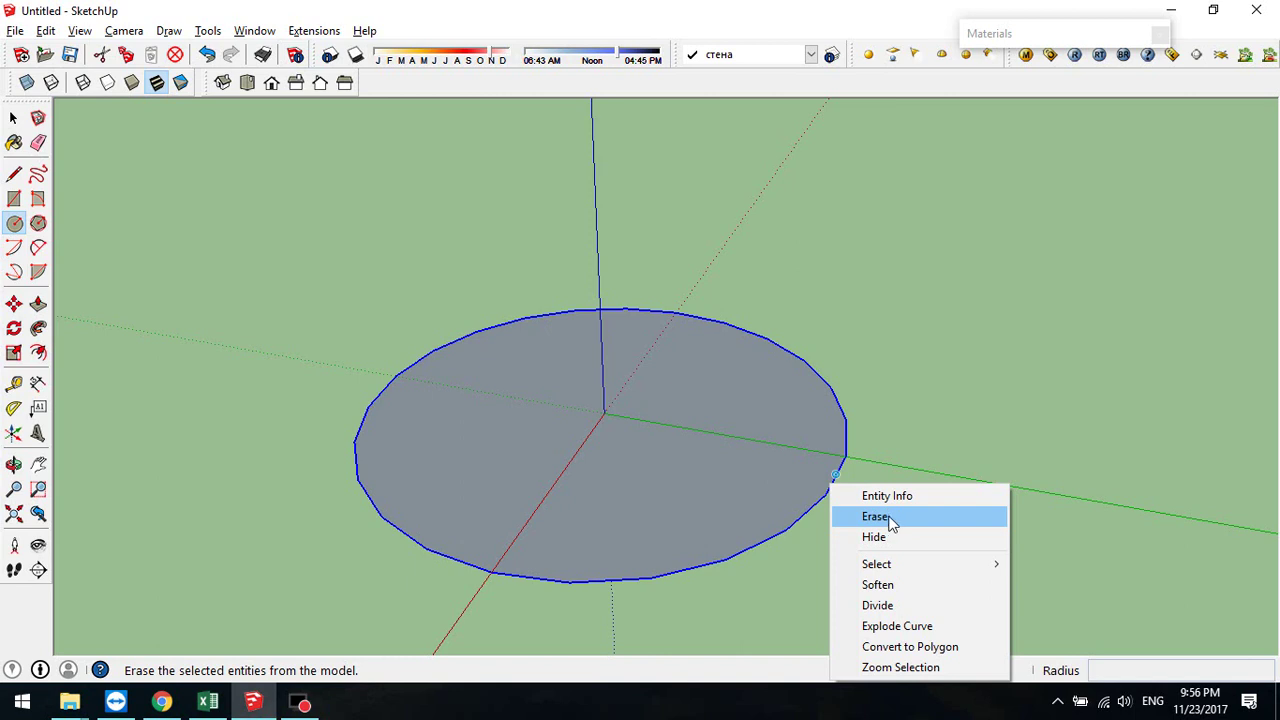
pyautogui.click(885, 607)
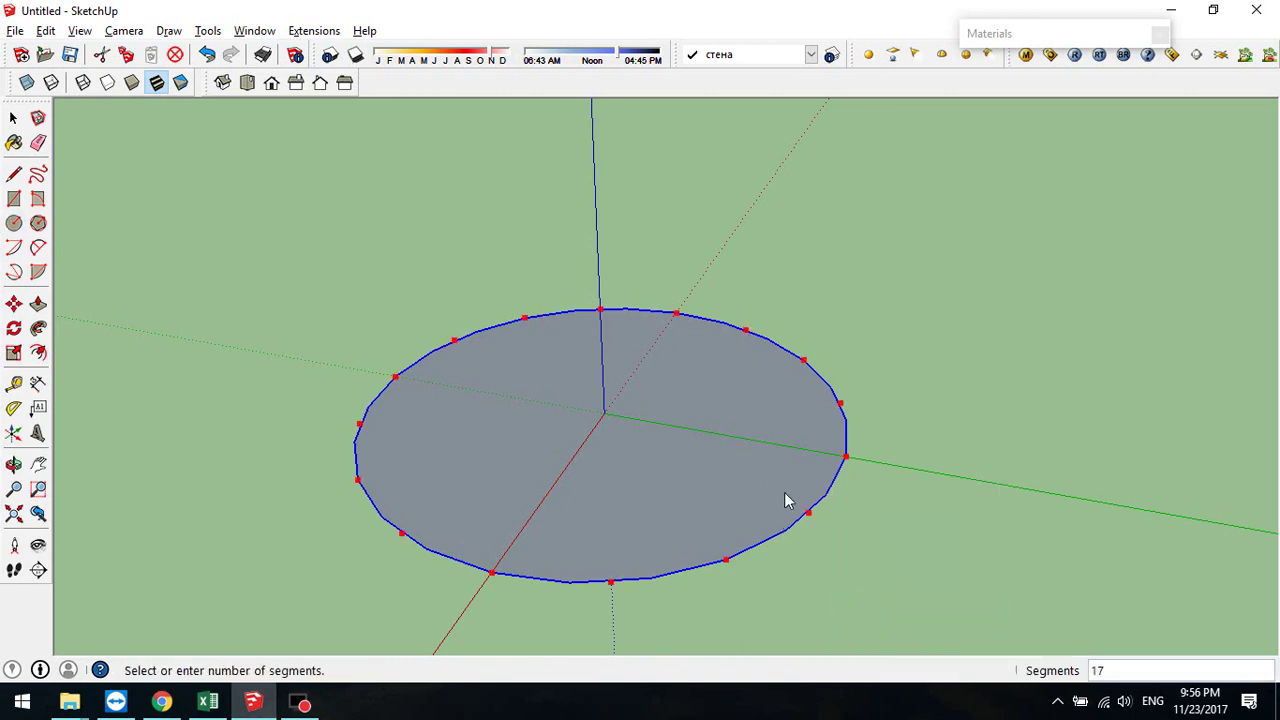
pyautogui.press('c')
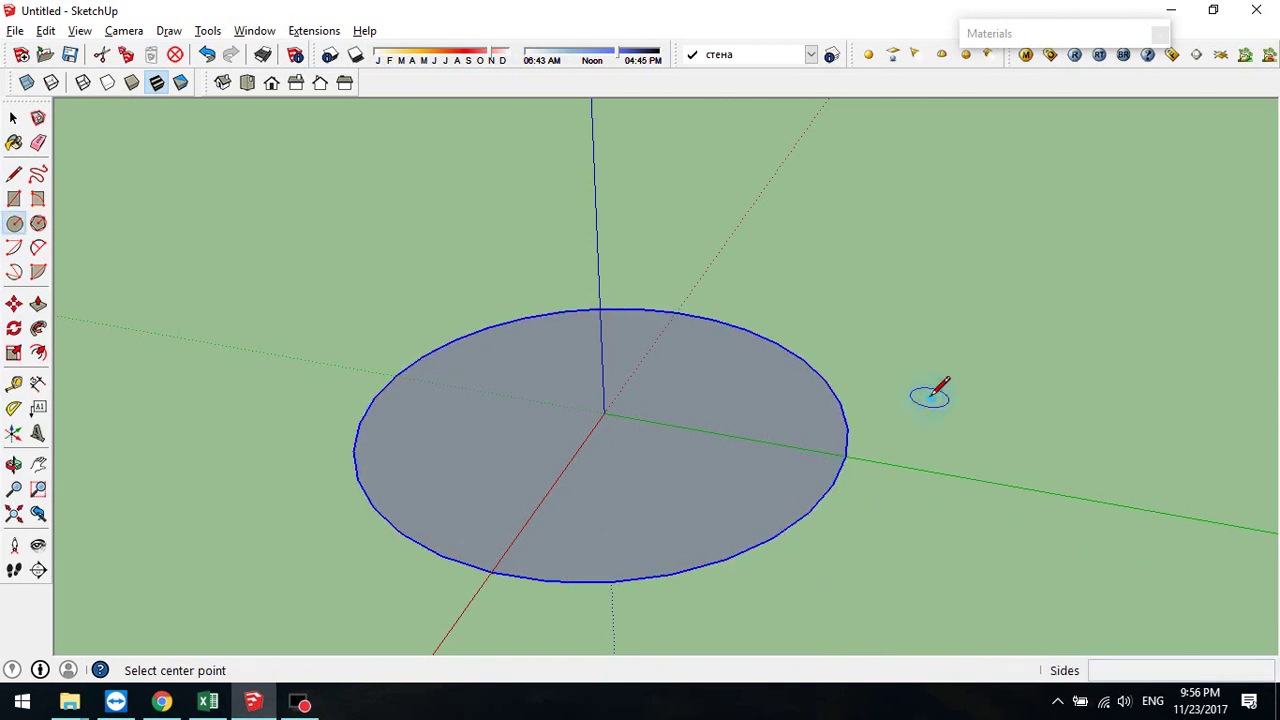
# - Extrude the divided circle upward into a cylinder and shift one segment of its front upper rim sideways
pyautogui.click(38, 303)
pyautogui.moveTo(603, 489); pyautogui.dragTo(569, 320)
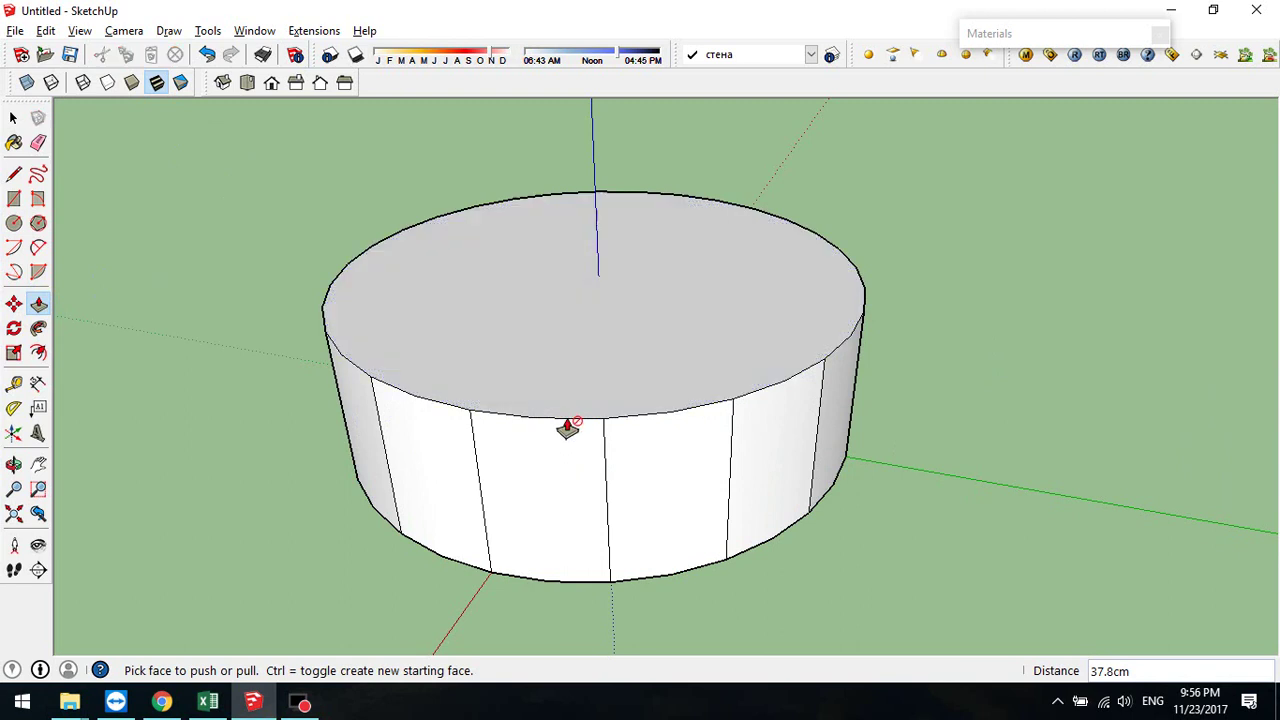
pyautogui.click(14, 303)
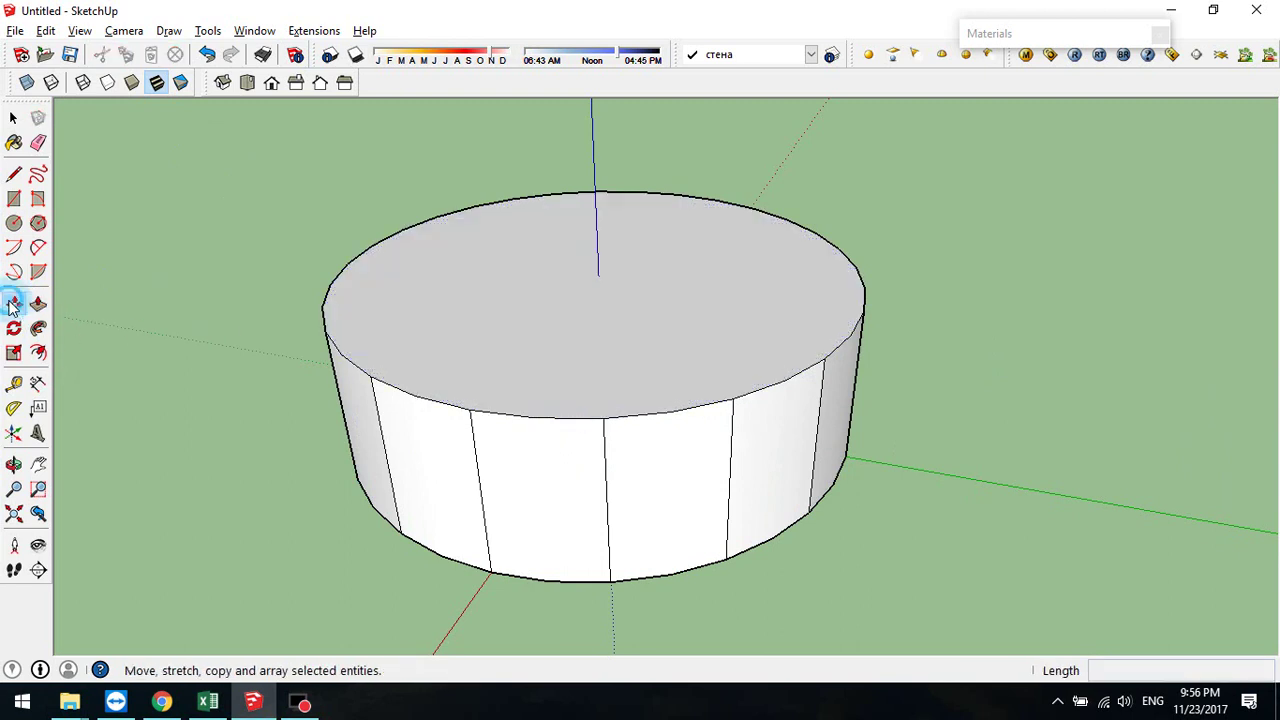
pyautogui.click(566, 420)
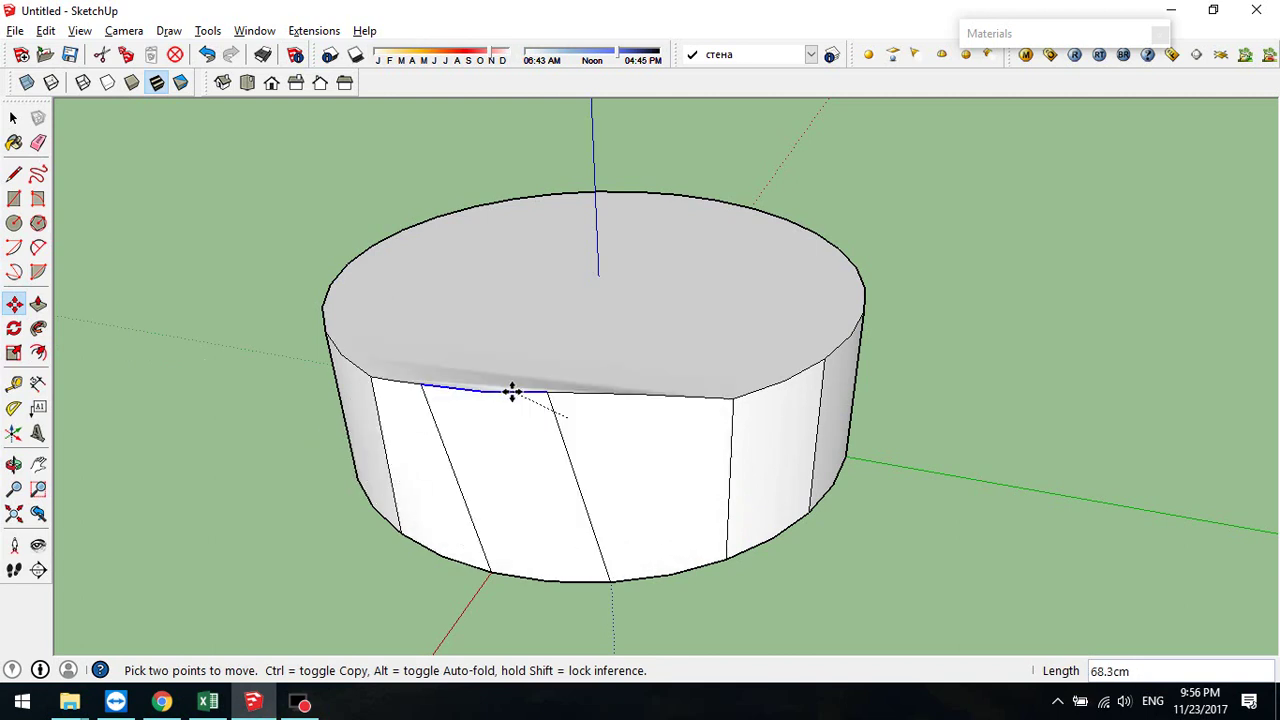
pyautogui.press('Escape')
# - Move one segment of the cylinder's lower rim outward about 525 cm into a long spike
pyautogui.scroll(-3, 617, 369)
pyautogui.scroll(-2, 641, 349)
pyautogui.moveTo(641, 349); pyautogui.dragTo(646, 457, button='middle')
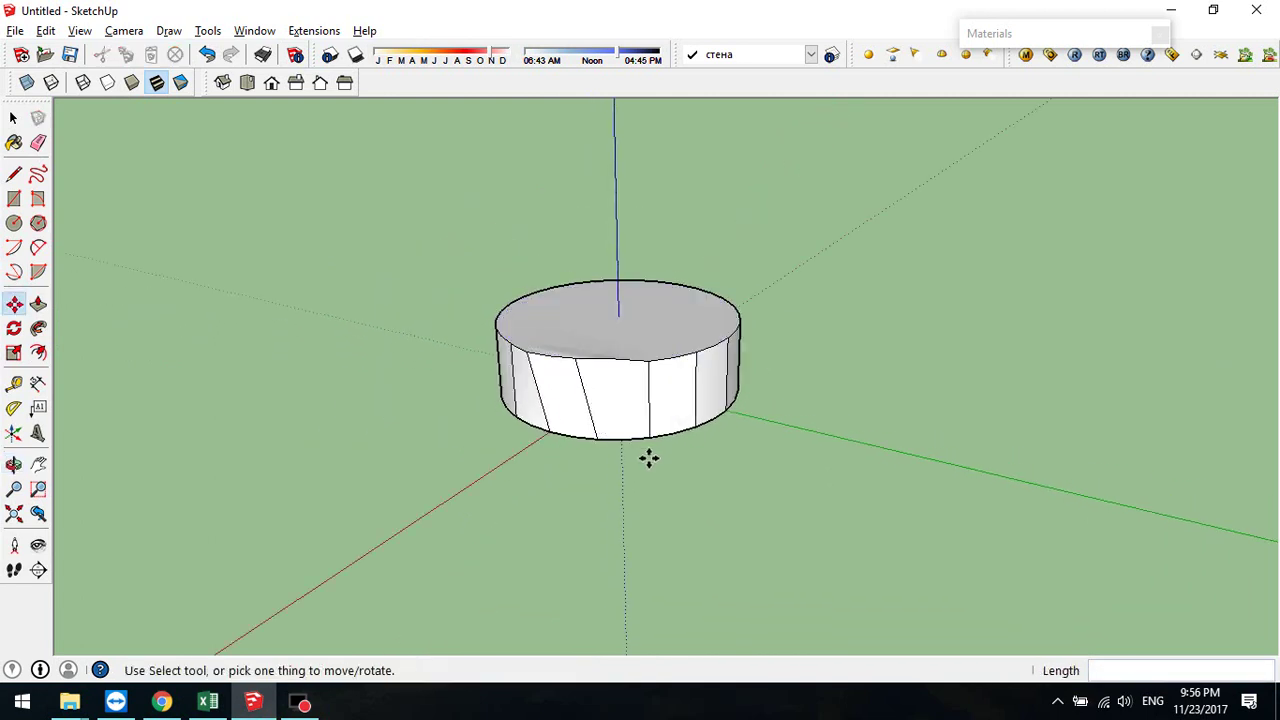
pyautogui.click(664, 435)
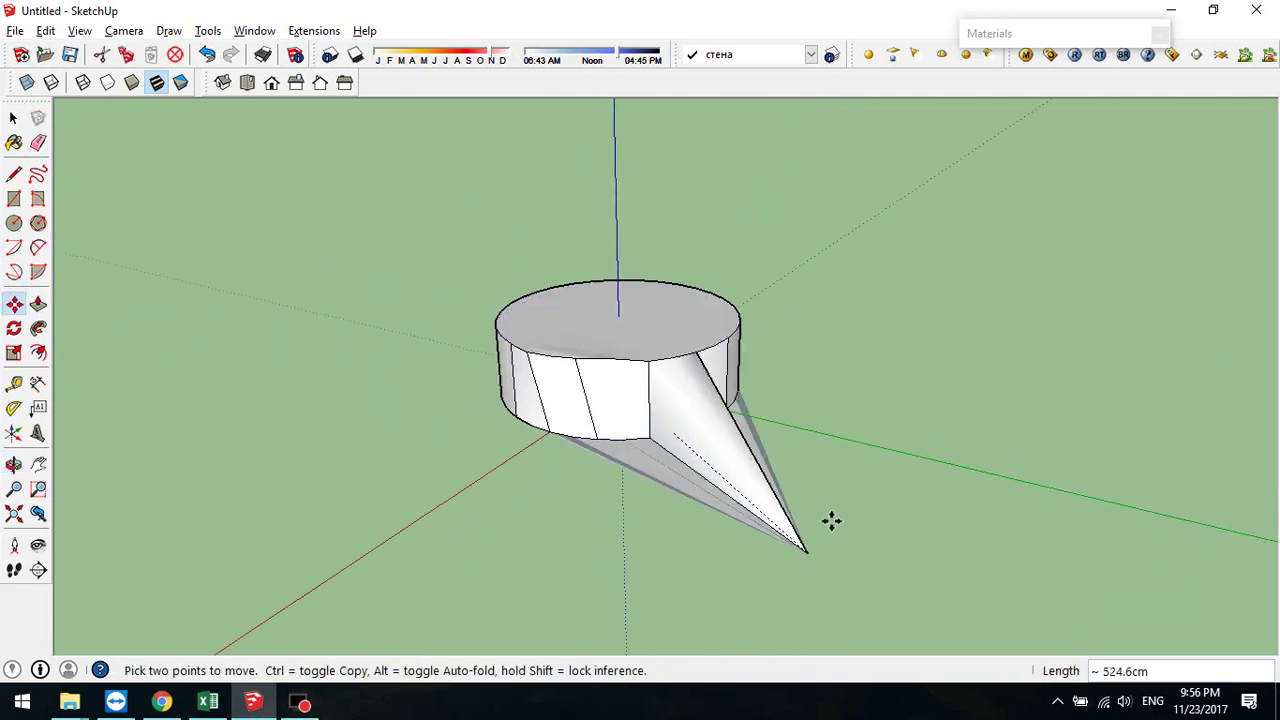
pyautogui.click(832, 525)
# - Undo the rim moves, the extrusion and the circle's edits until the model is empty
pyautogui.hotkey('ctrl', 'z')
pyautogui.hotkey('ctrl', 'z')
pyautogui.hotkey('ctrl', 'z')
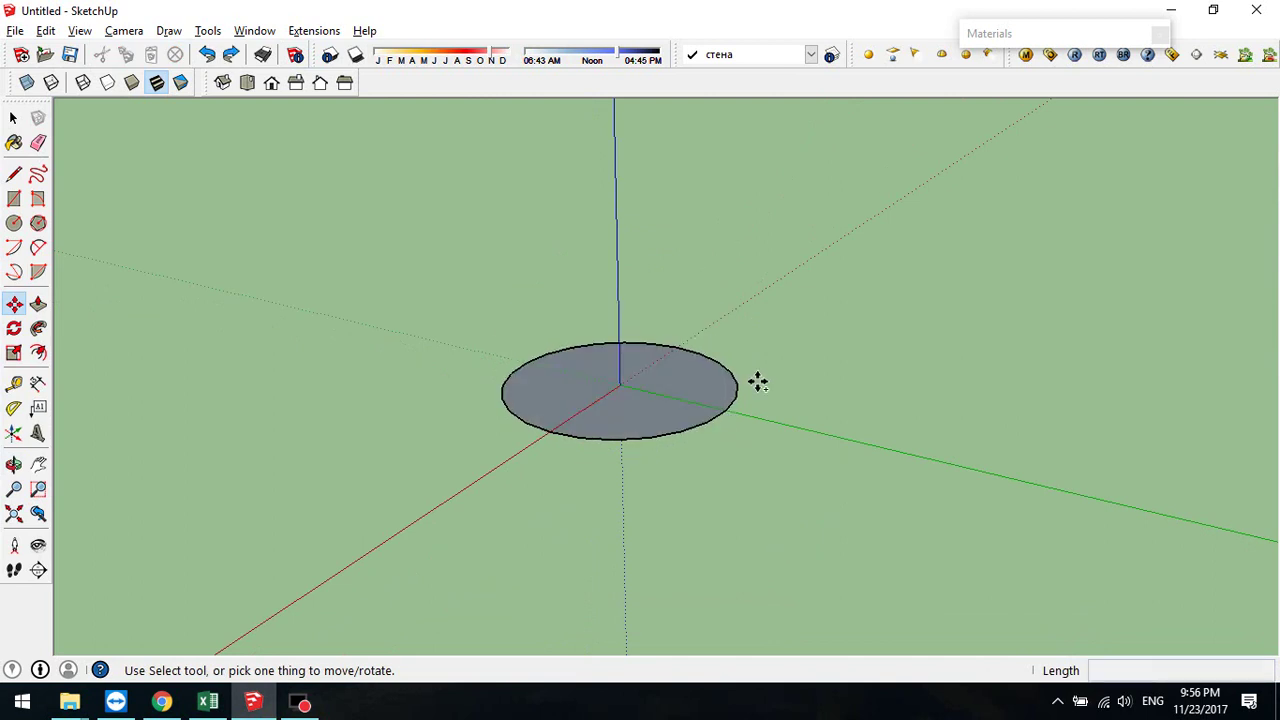
pyautogui.hotkey('ctrl', 'z')
pyautogui.hotkey('ctrl', 'z')
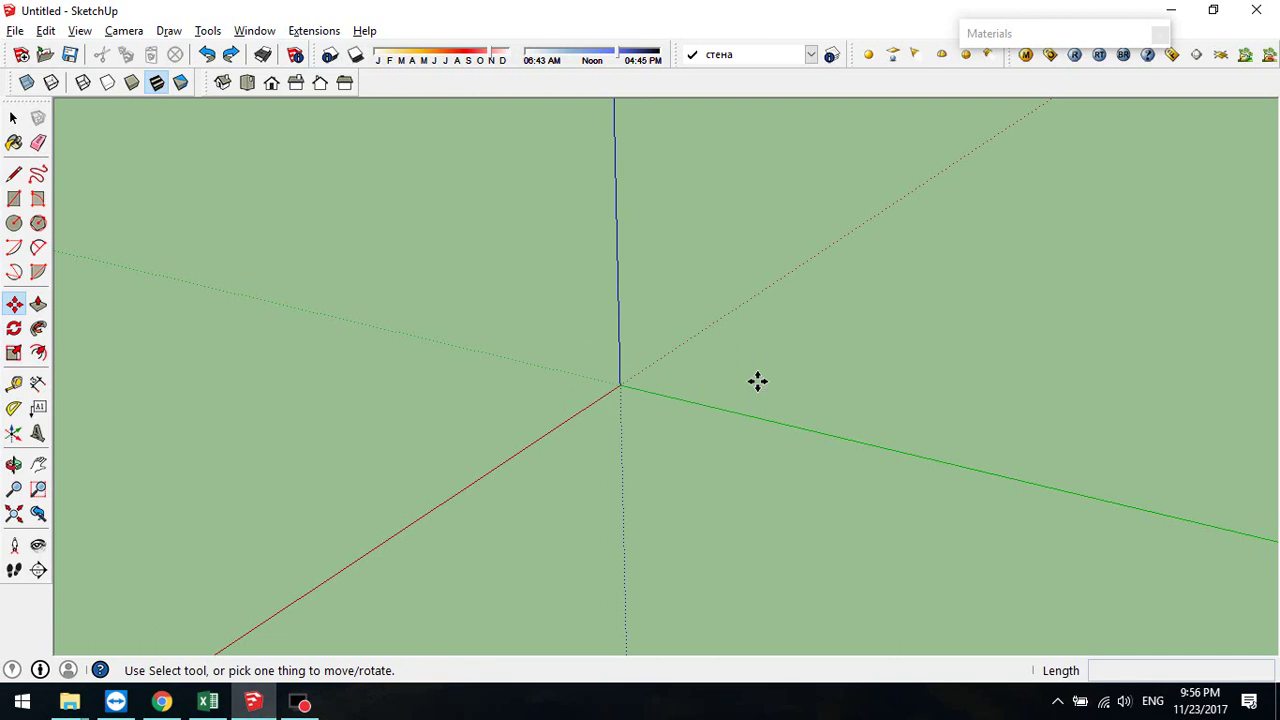
# - Try to draw a new circle centred on the origin
pyautogui.click(14, 223)
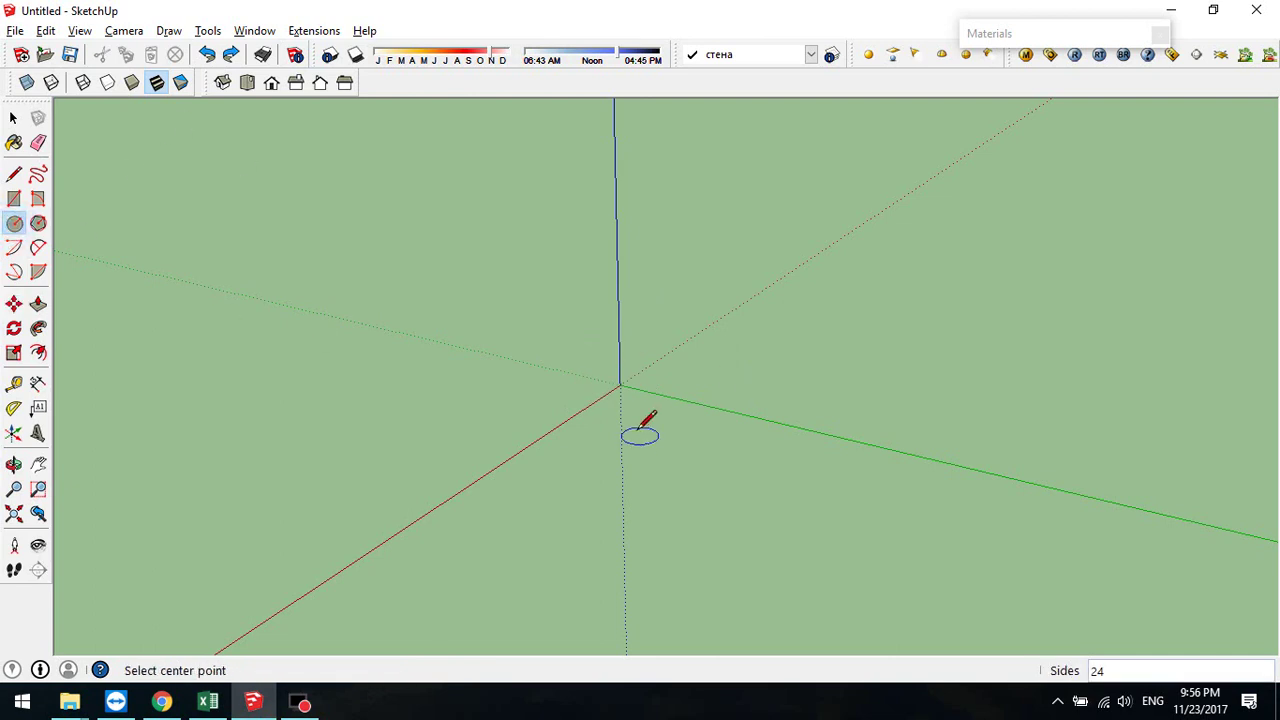
pyautogui.click(619, 385)
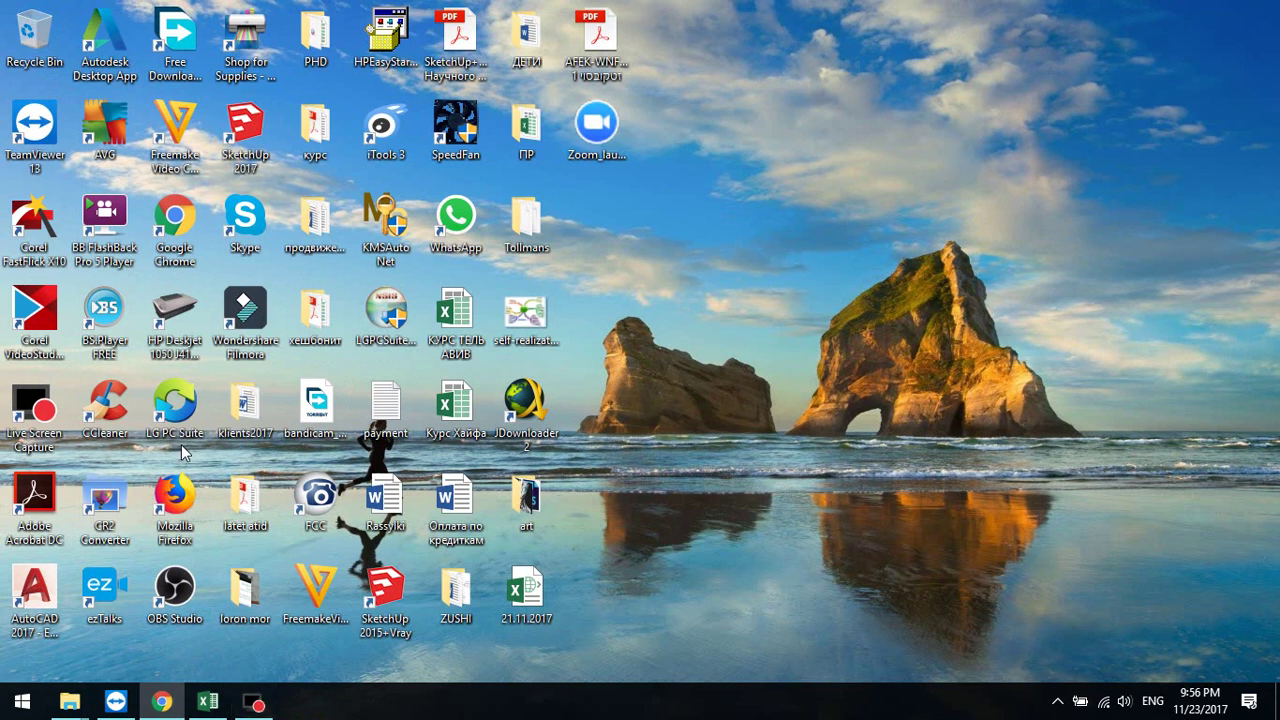
# - Relaunch SketchUp 2015+Vray with the auto-saved file and delete the flat rectangle in it
pyautogui.doubleClick(386, 592)
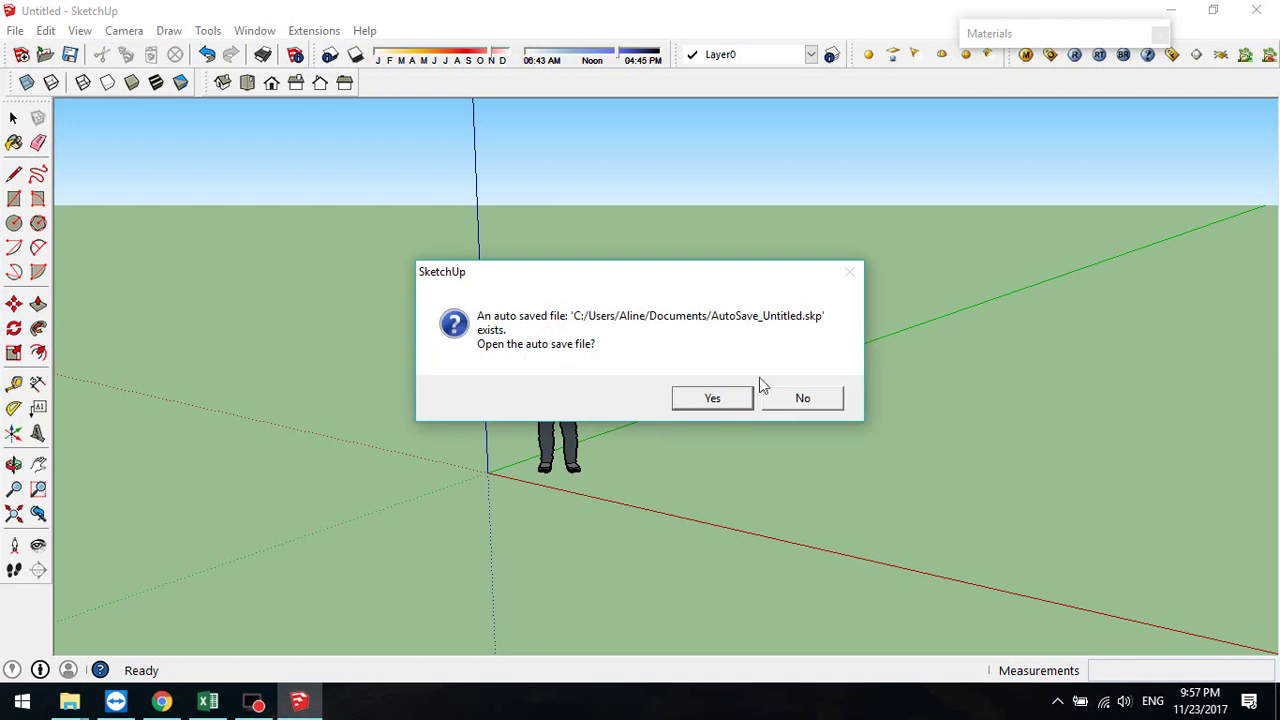
pyautogui.click(718, 400)
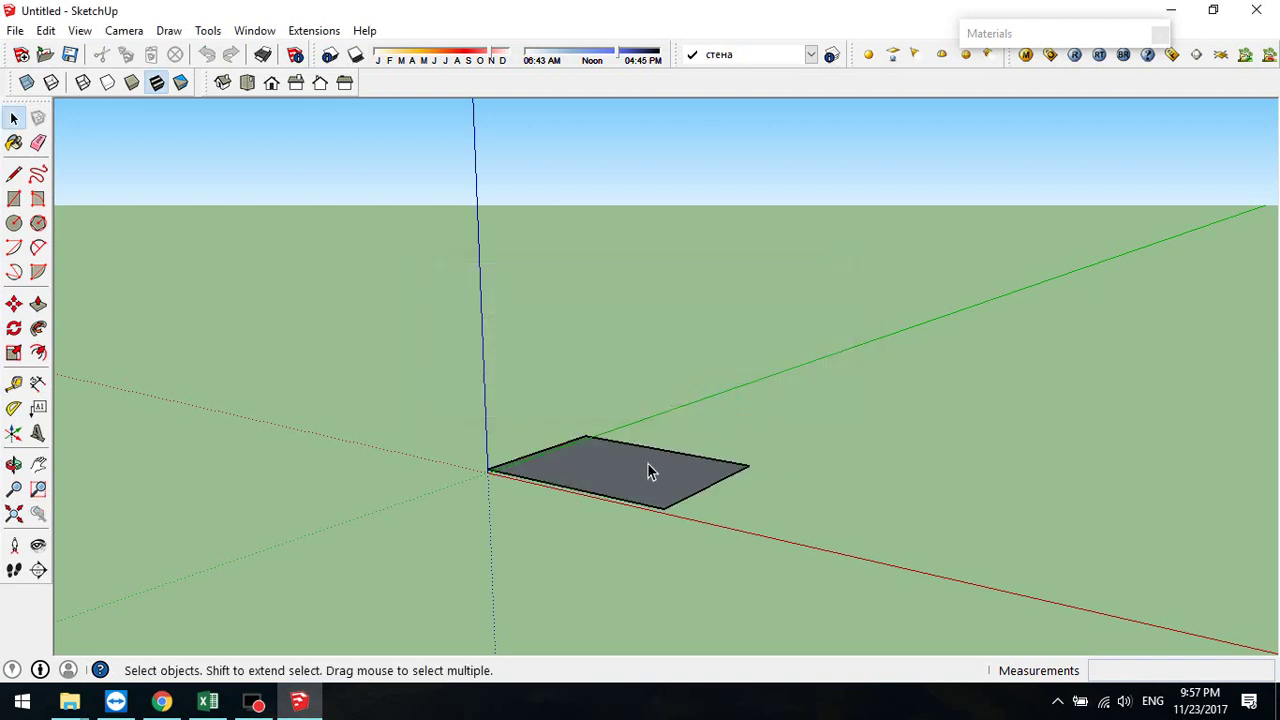
pyautogui.hotkey('ctrl', 'a')
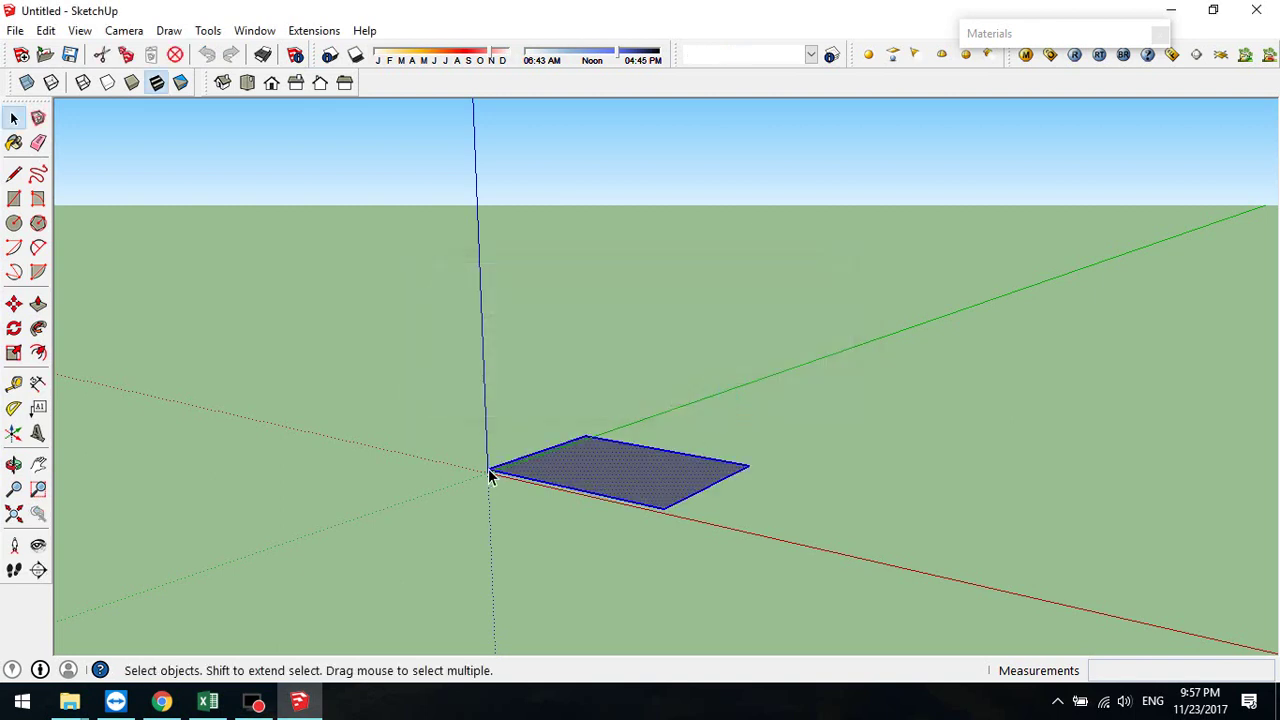
pyautogui.press('Delete')
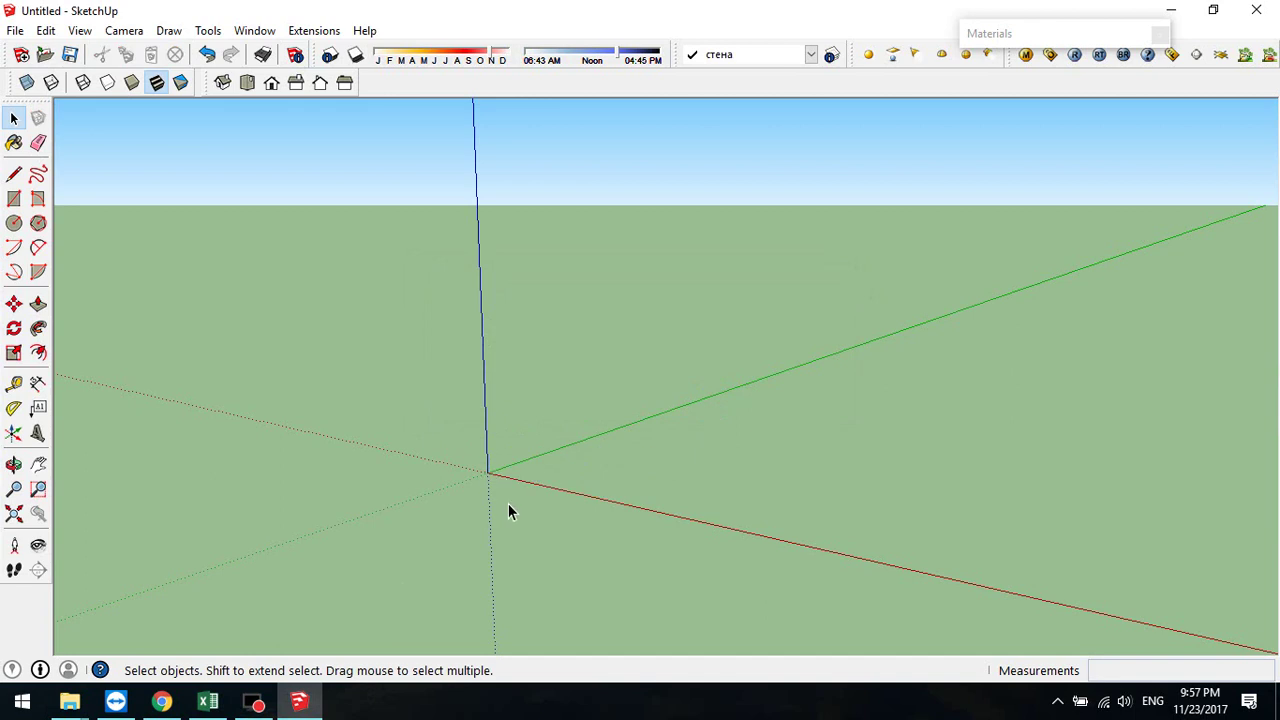
# - Draw a circle centred on the origin and extrude it upward into a low cylinder
pyautogui.click(14, 223)
pyautogui.click(488, 472)
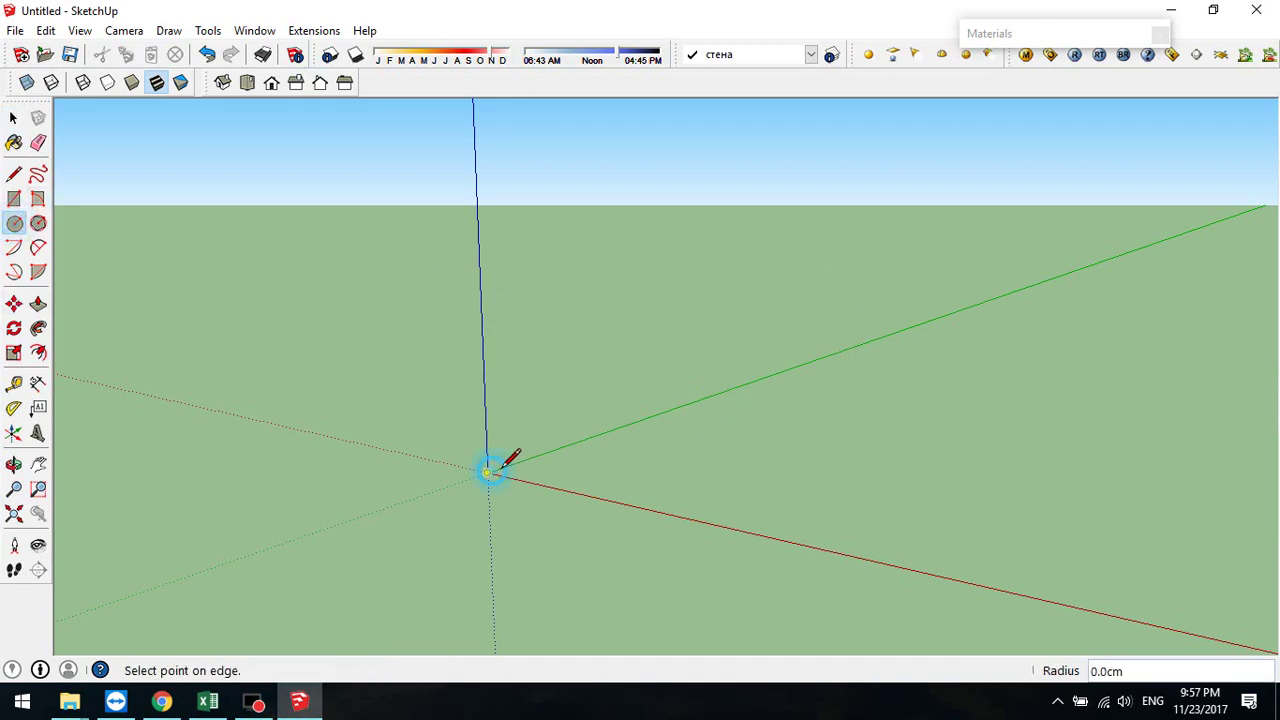
pyautogui.click(550, 458)
pyautogui.click(38, 303)
pyautogui.moveTo(487, 503); pyautogui.dragTo(486, 440)
# - Try to stretch the cylinder by moving its bottom circular edge vertically
pyautogui.click(14, 305)
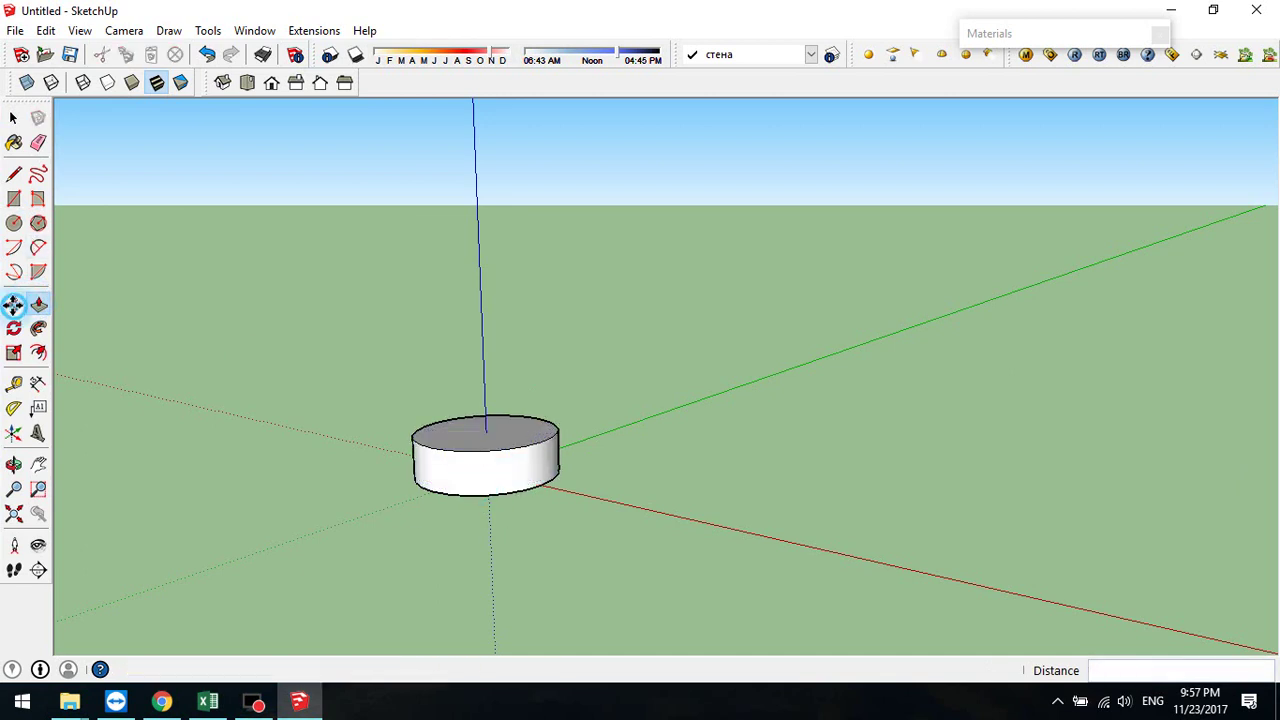
pyautogui.click(526, 490)
pyautogui.press('Escape')
pyautogui.moveTo(534, 491); pyautogui.dragTo(611, 477, button='middle')
pyautogui.scroll(2, 555, 502)
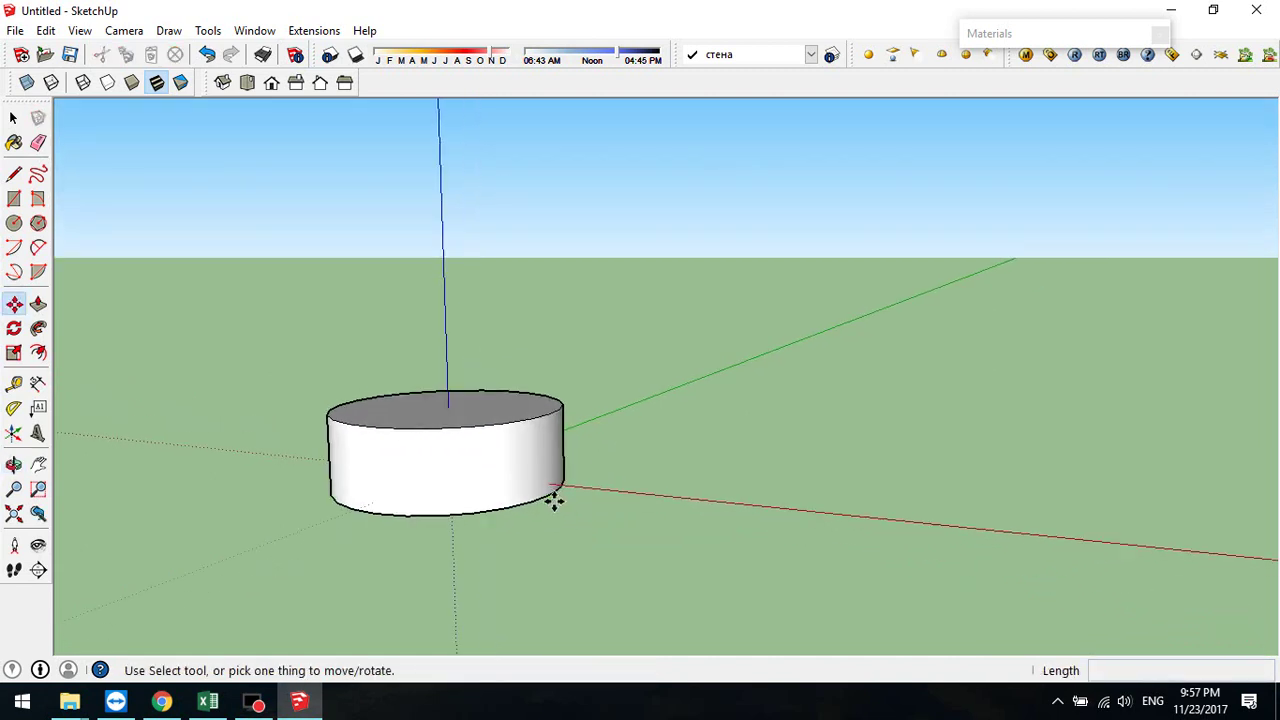
pyautogui.scroll(2, 540, 502)
pyautogui.click(514, 503)
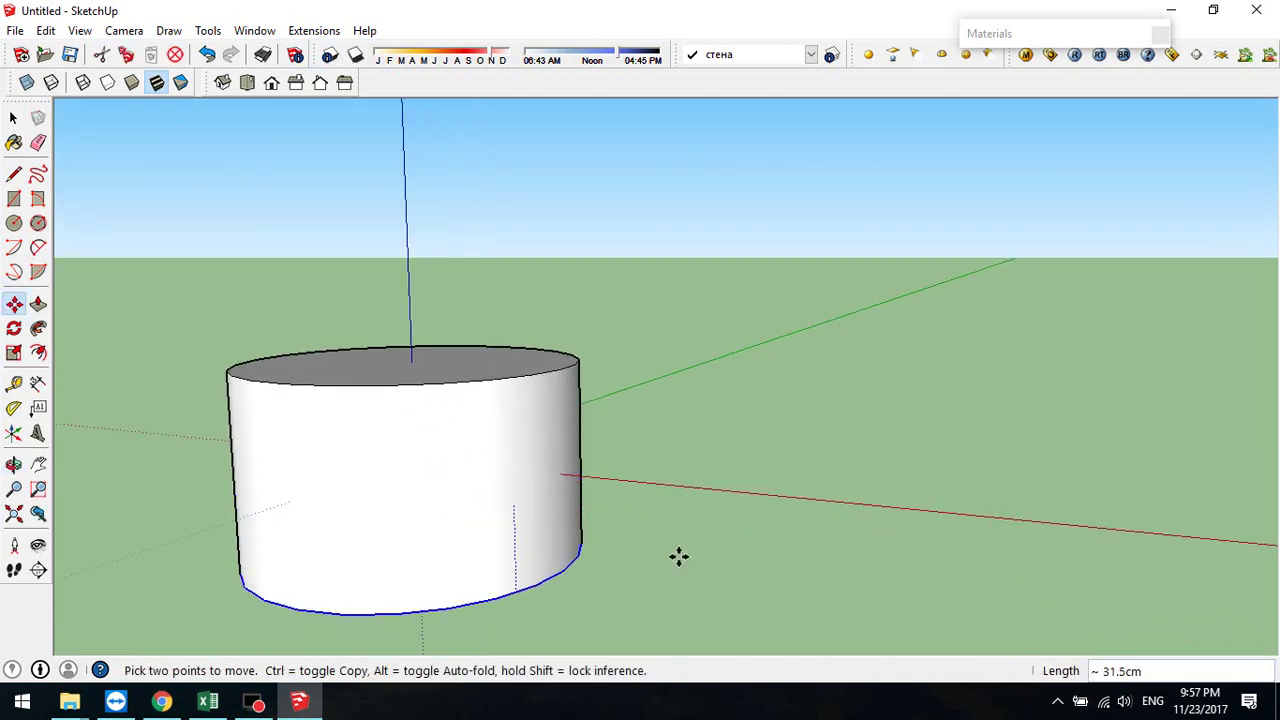
pyautogui.click(514, 378)
# - Try to change the cylinder's height by moving its top circular edge vertically
pyautogui.click(503, 380)
pyautogui.press('Escape')
pyautogui.moveTo(576, 375); pyautogui.dragTo(520, 486, button='middle')
pyautogui.click(511, 444)
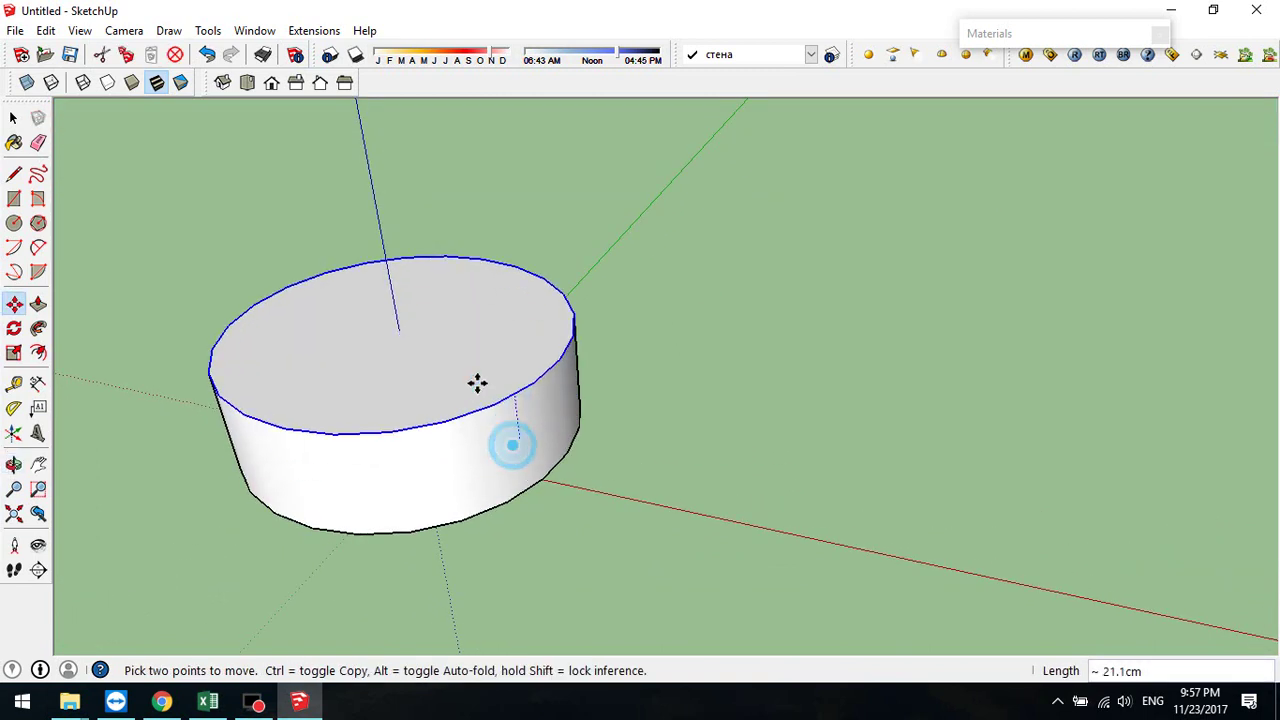
pyautogui.press('Escape')
# - Stretch and shorten the cylinder by moving its bottom circular edge down and then back up above the origin
pyautogui.moveTo(603, 490); pyautogui.dragTo(418, 361, button='middle')
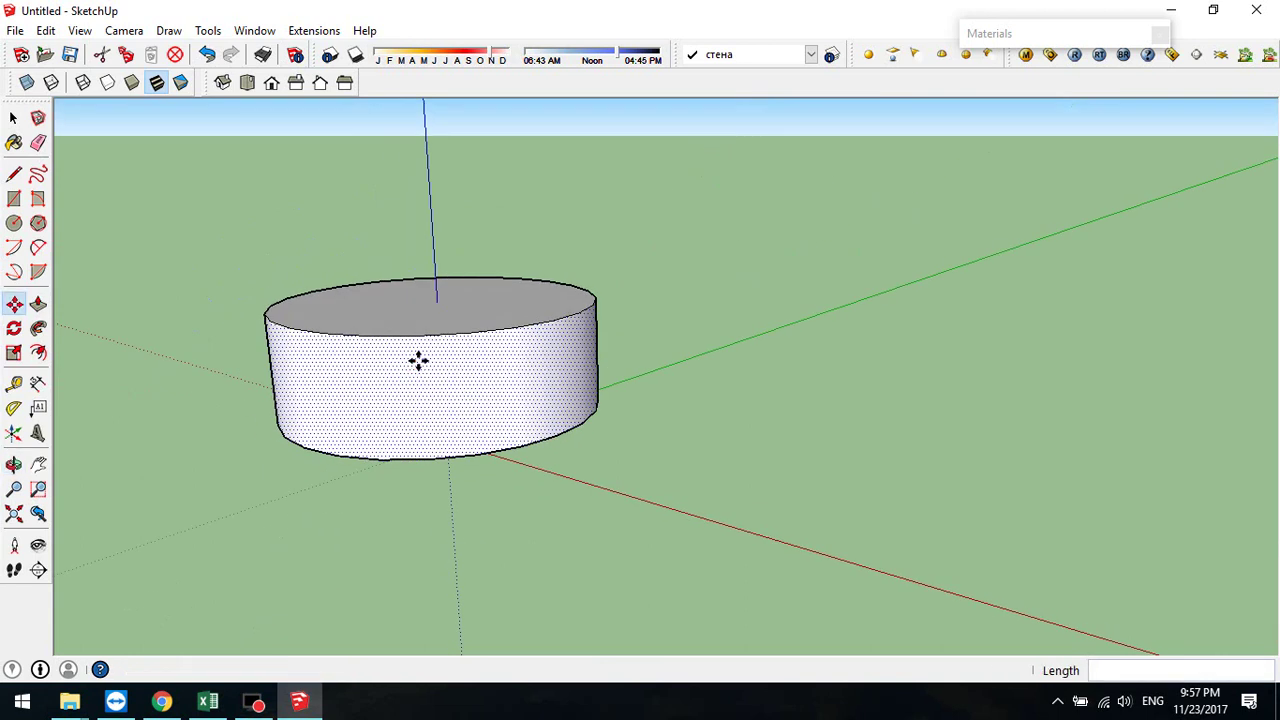
pyautogui.click(398, 460)
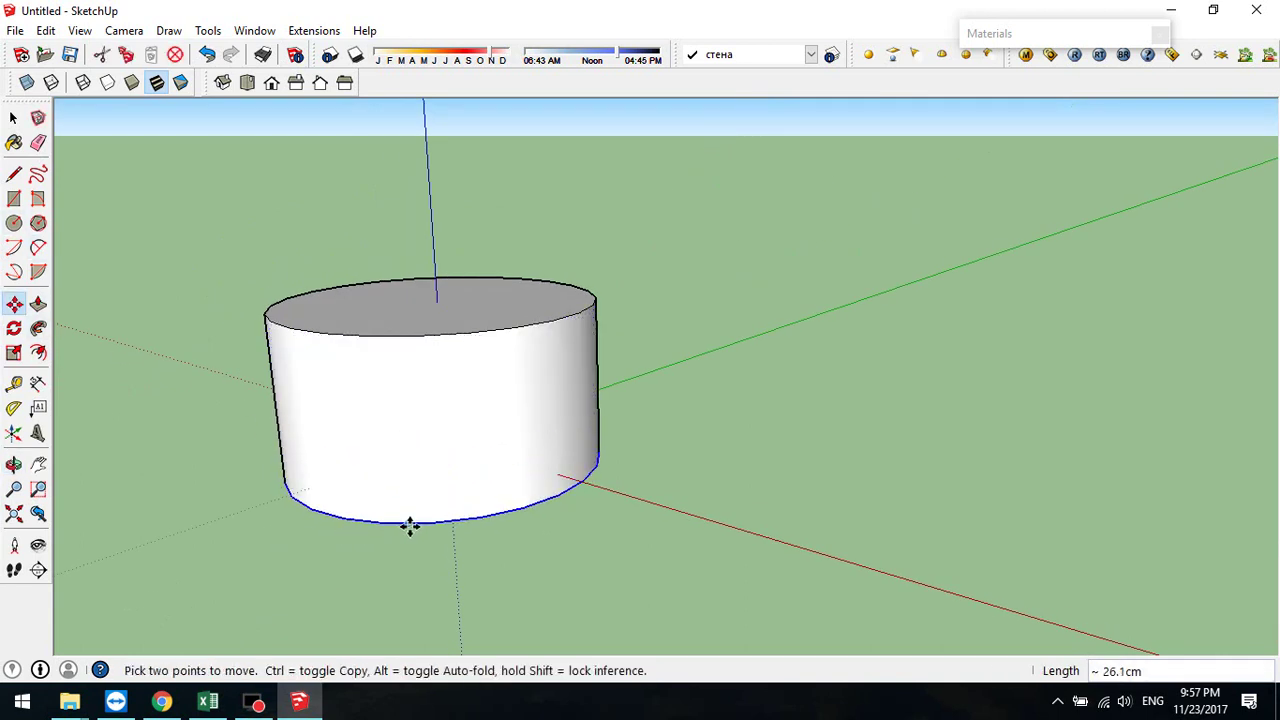
pyautogui.click(426, 523)
pyautogui.click(429, 528)
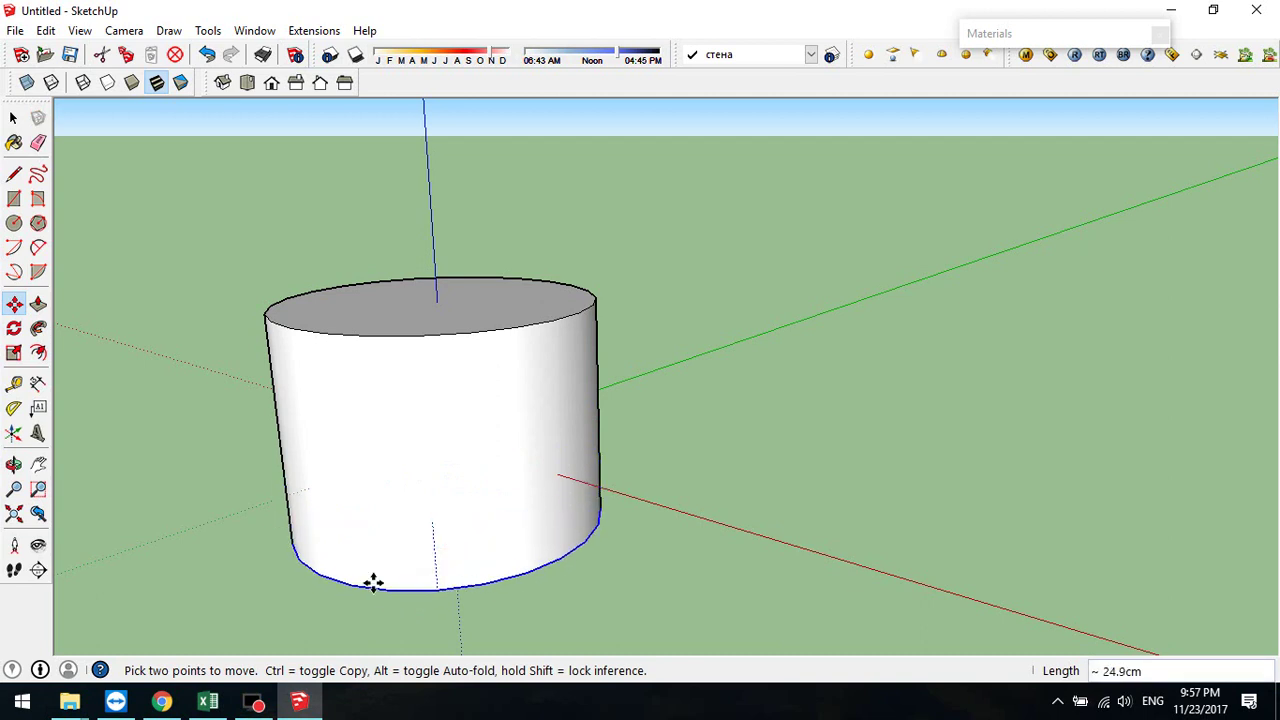
pyautogui.moveTo(466, 489); pyautogui.dragTo(509, 414, button='middle')
pyautogui.click(509, 414)
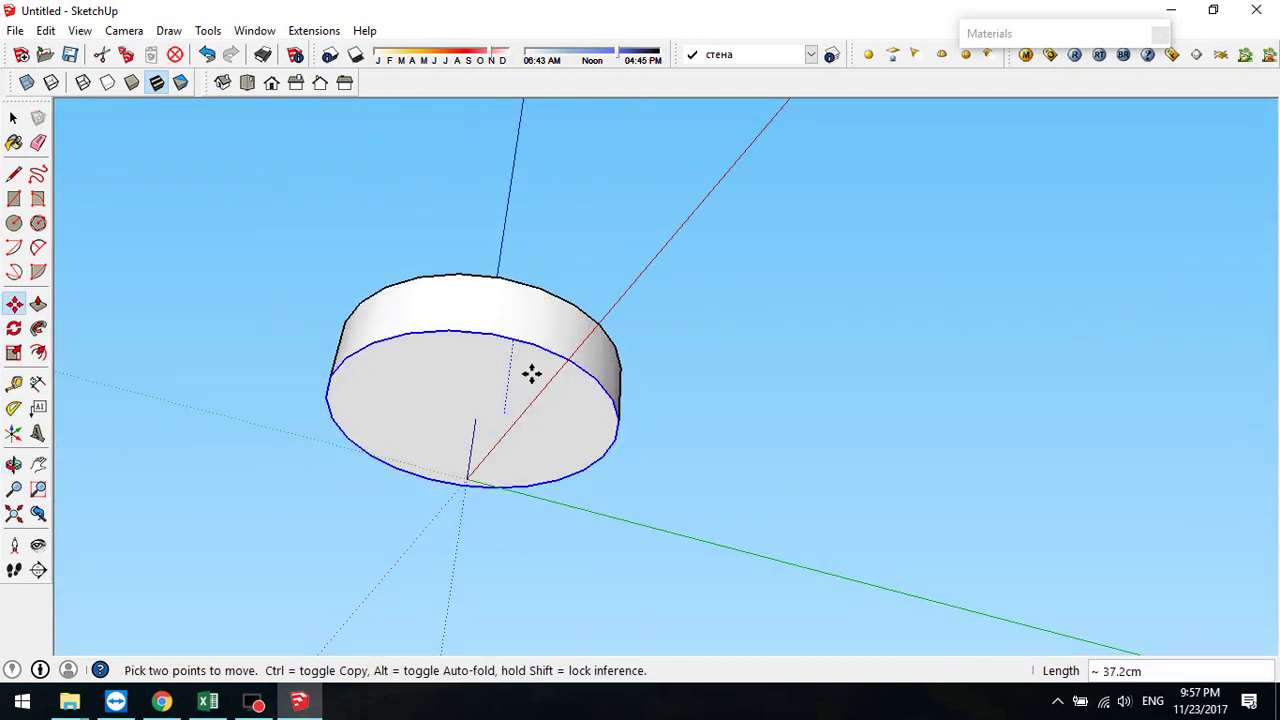
pyautogui.click(537, 340)
# - Delete the whole cylinder to clear the model
pyautogui.click(14, 118)
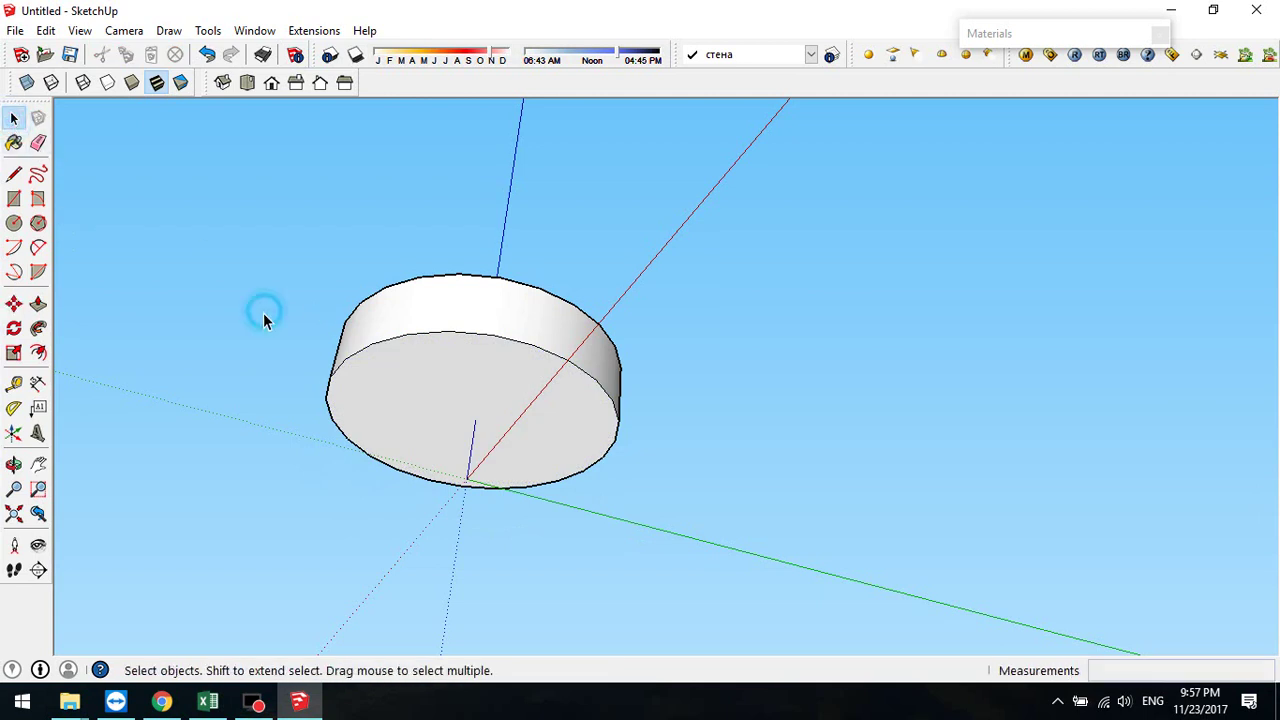
pyautogui.moveTo(306, 272); pyautogui.dragTo(314, 493, button='middle')
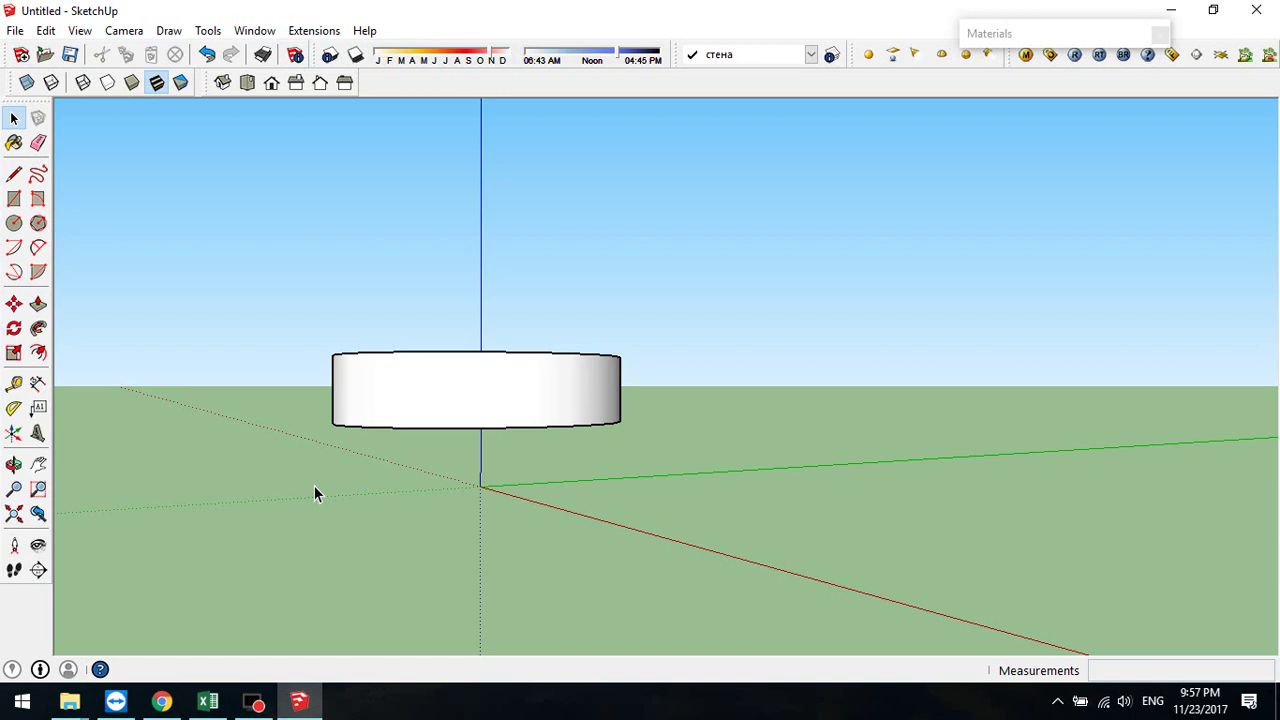
pyautogui.hotkey('ctrl', 'a')
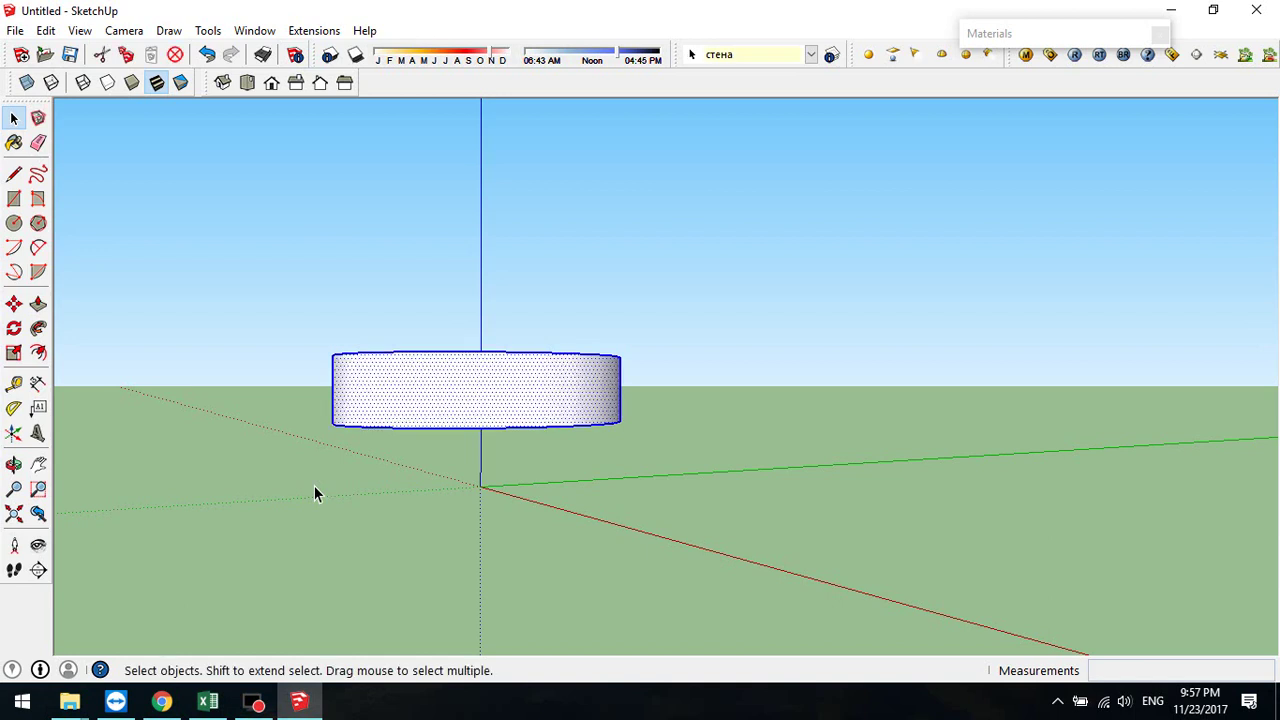
pyautogui.press('Delete')
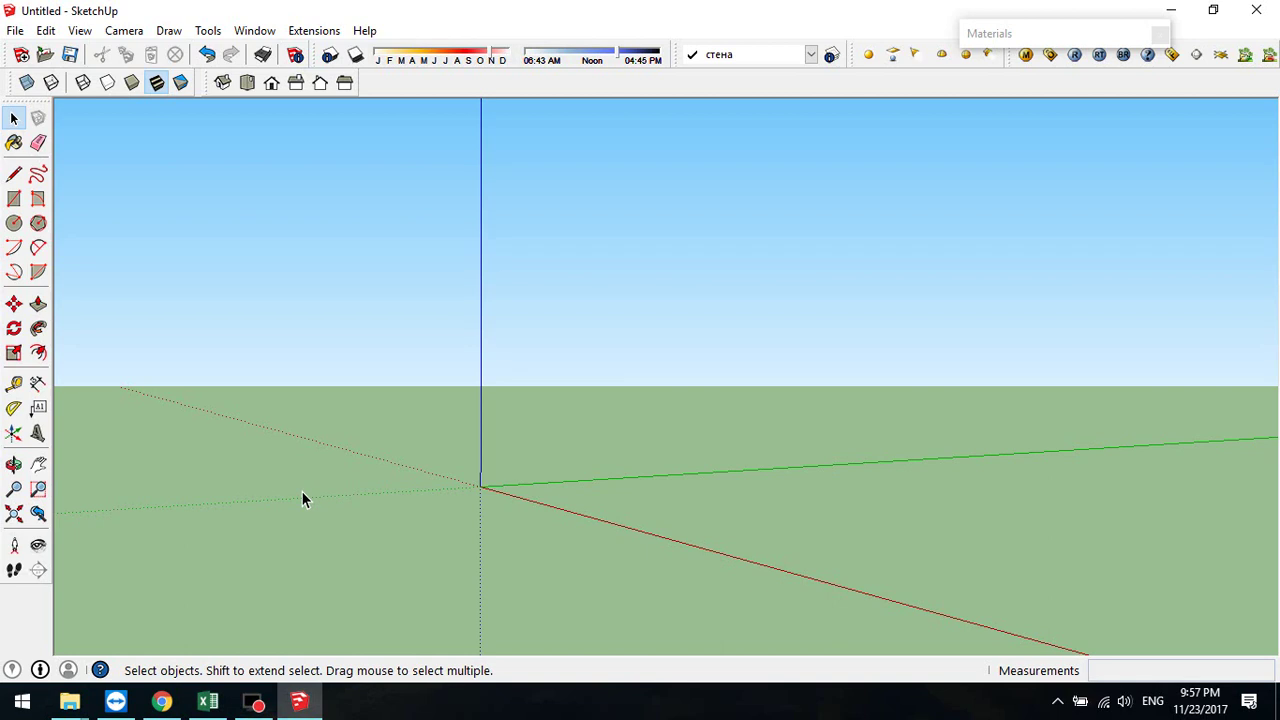
# - Draw a polygon centred on the origin and set its number of sides to 12
pyautogui.click(38, 223)
pyautogui.moveTo(491, 477); pyautogui.dragTo(545, 495, button='middle')
pyautogui.keyDown('shift'); pyautogui.moveTo(805, 578); pyautogui.dragTo(645, 496, button='middle'); pyautogui.keyUp('shift')
pyautogui.click(641, 494)
pyautogui.click(752, 494)
pyautogui.moveTo(713, 457); pyautogui.dragTo(712, 628, button='middle')
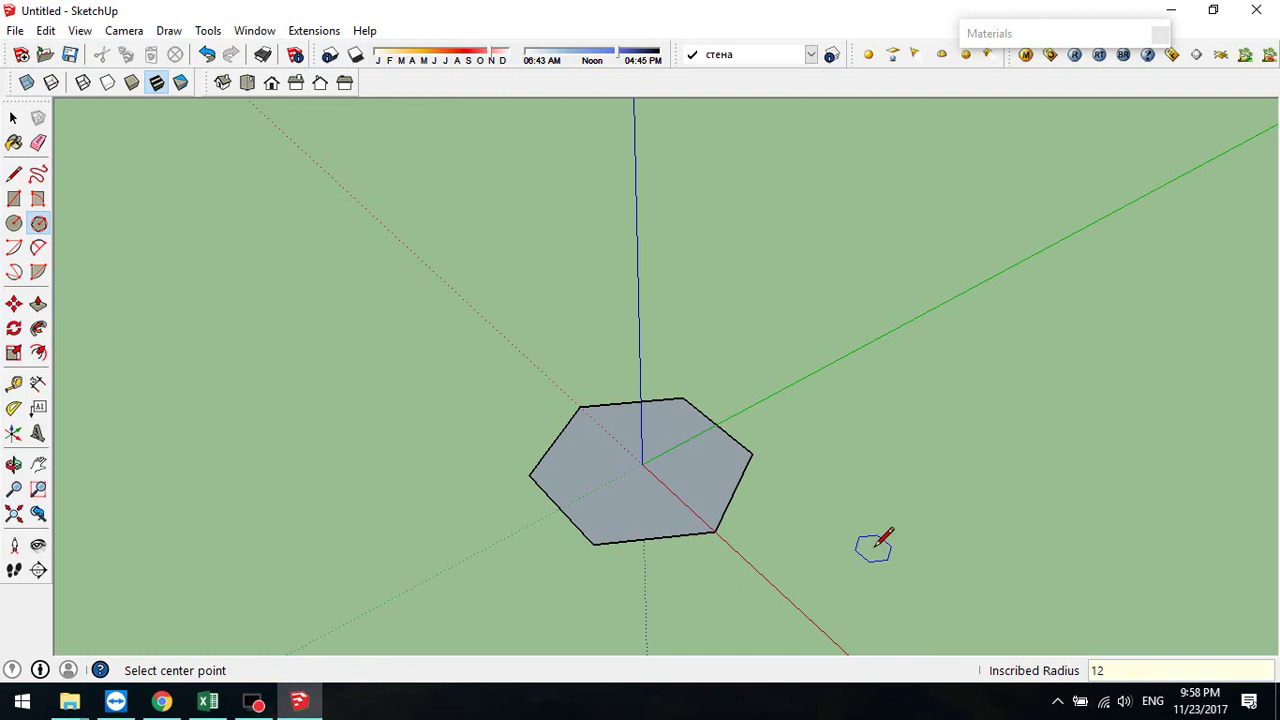
pyautogui.write('s')
pyautogui.press('Return')
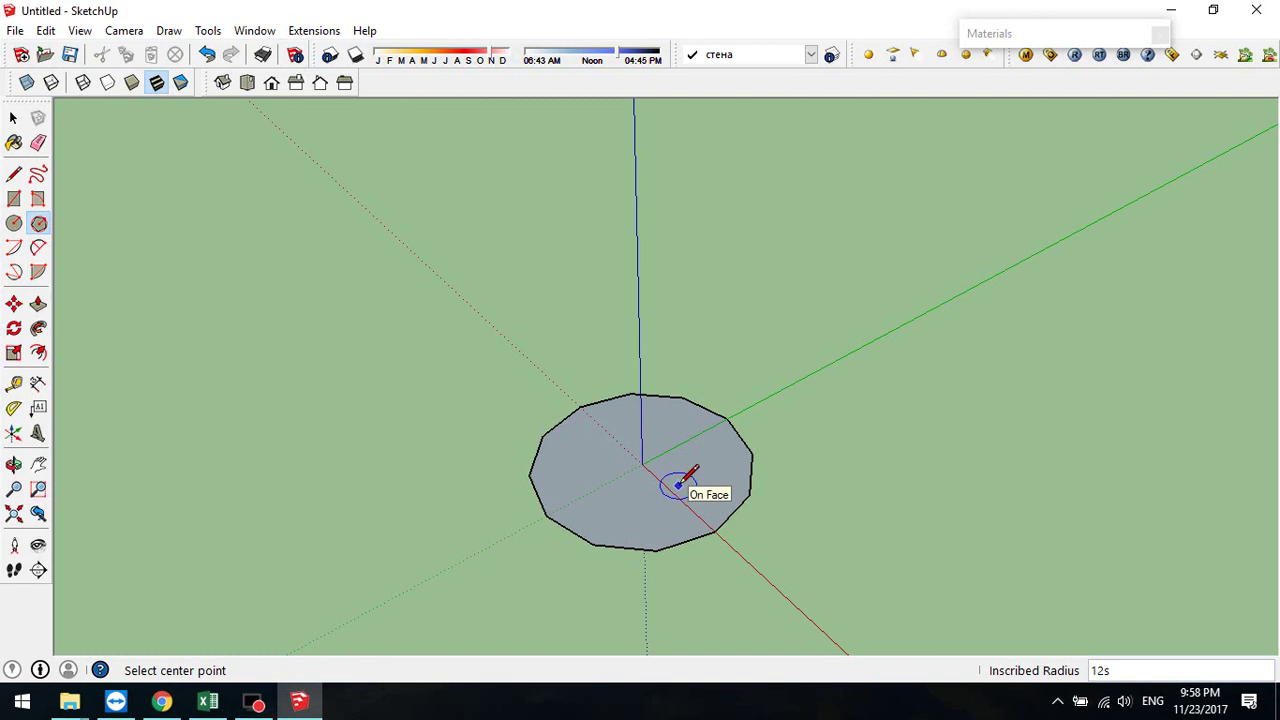
# - Delete the twelve-sided polygon from the model
pyautogui.click(14, 120)
pyautogui.rightClick(738, 509)
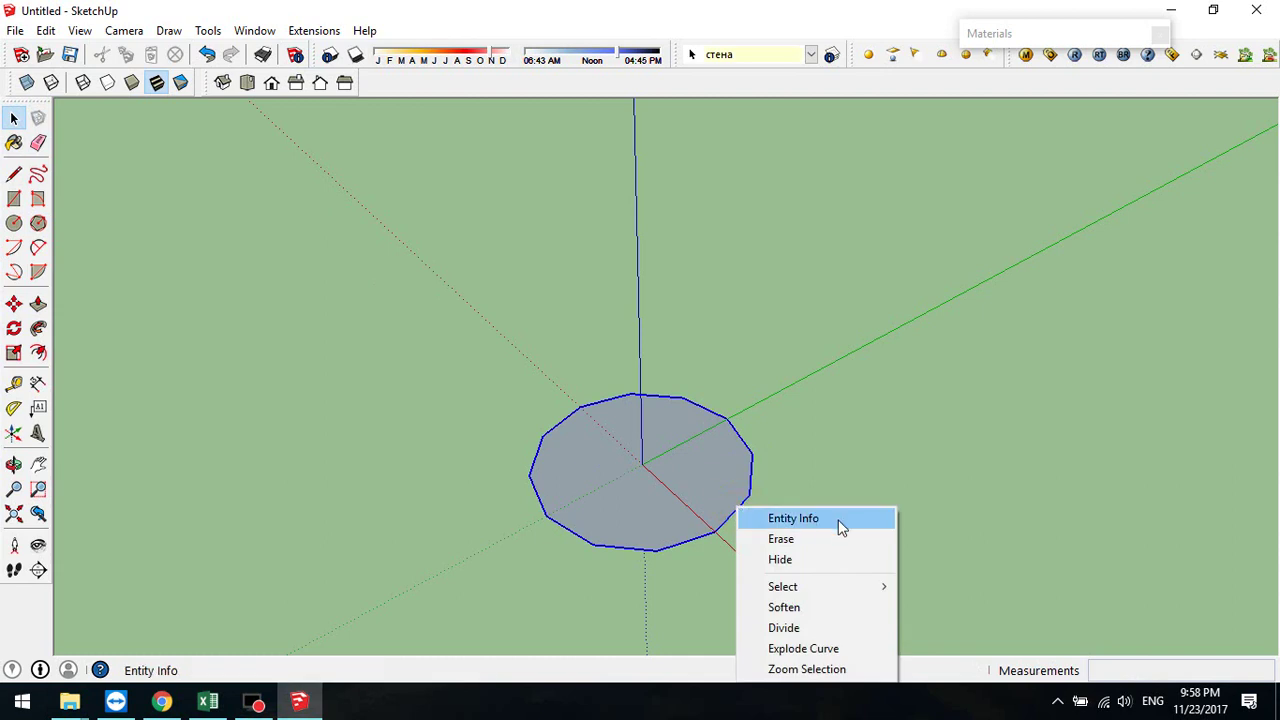
pyautogui.click(883, 469)
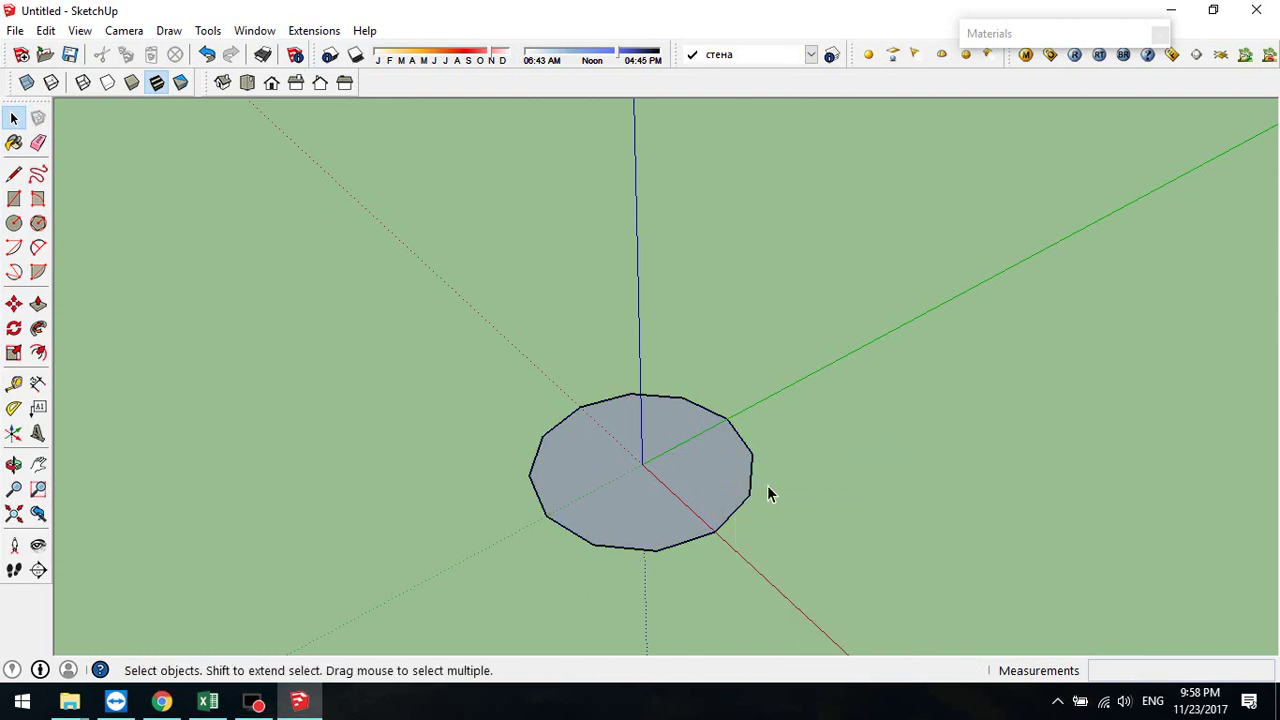
pyautogui.hotkey('ctrl', 'a')
pyautogui.press('Delete')
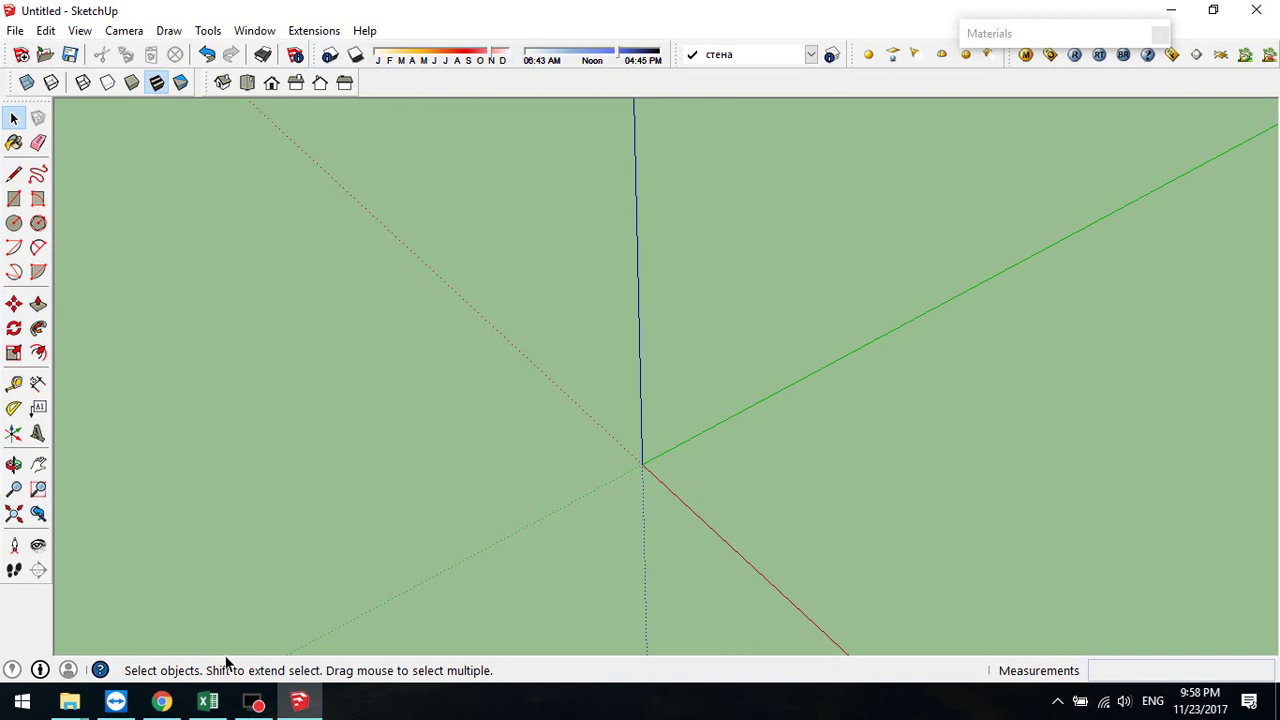
# - Switch to File Explorer and open the floor plan image bf7bf0b10fd73401eba985a7343d9c1d from Desktop > курс > TA 2017-2018
pyautogui.moveTo(70, 700)
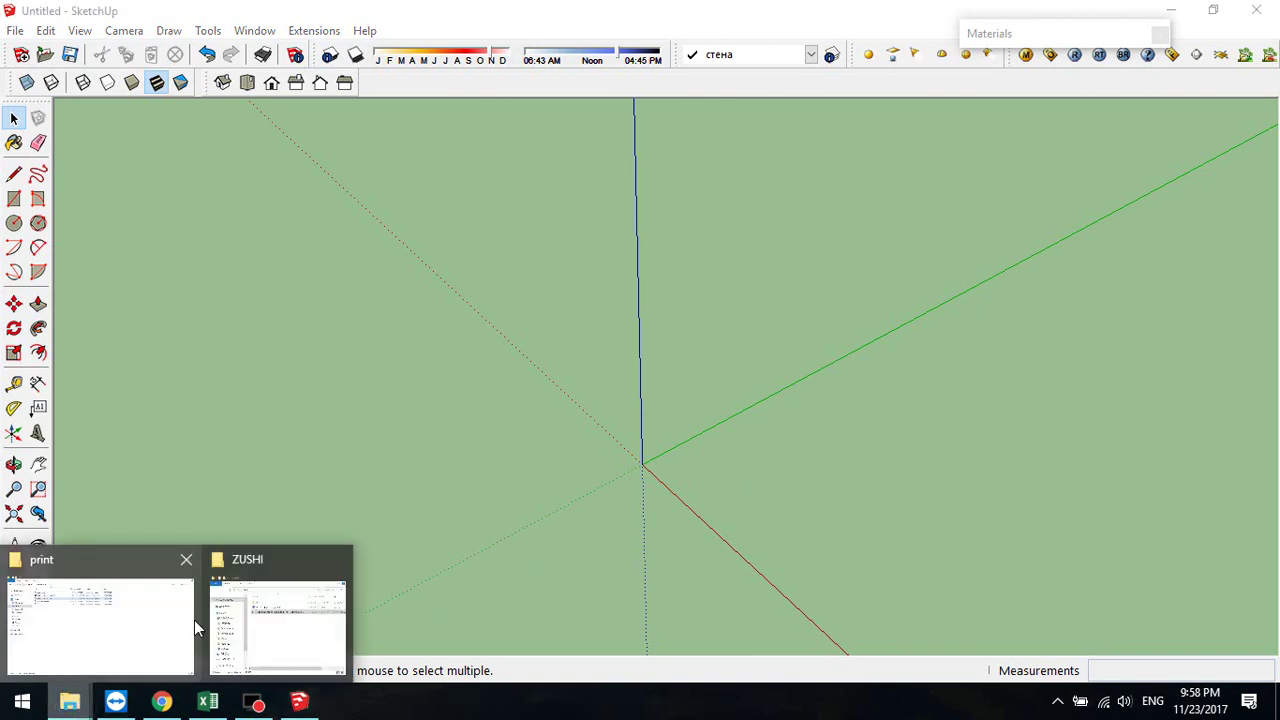
pyautogui.click(116, 608)
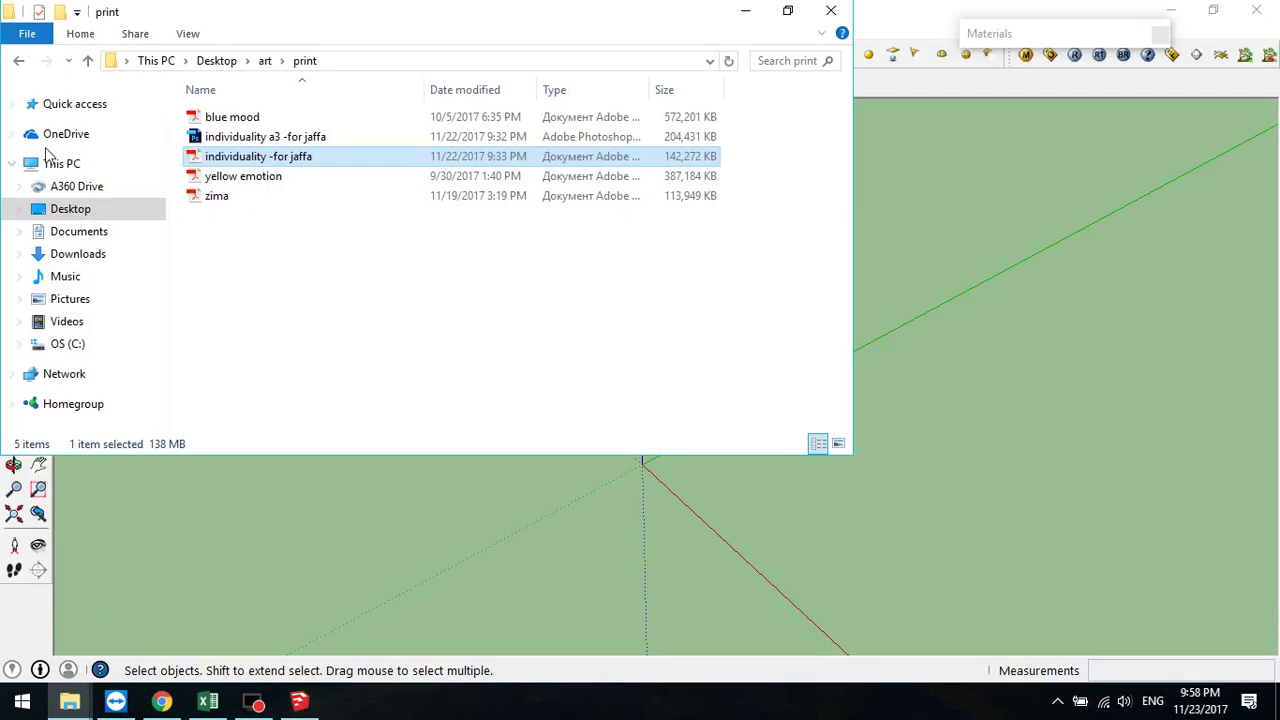
pyautogui.click(218, 62)
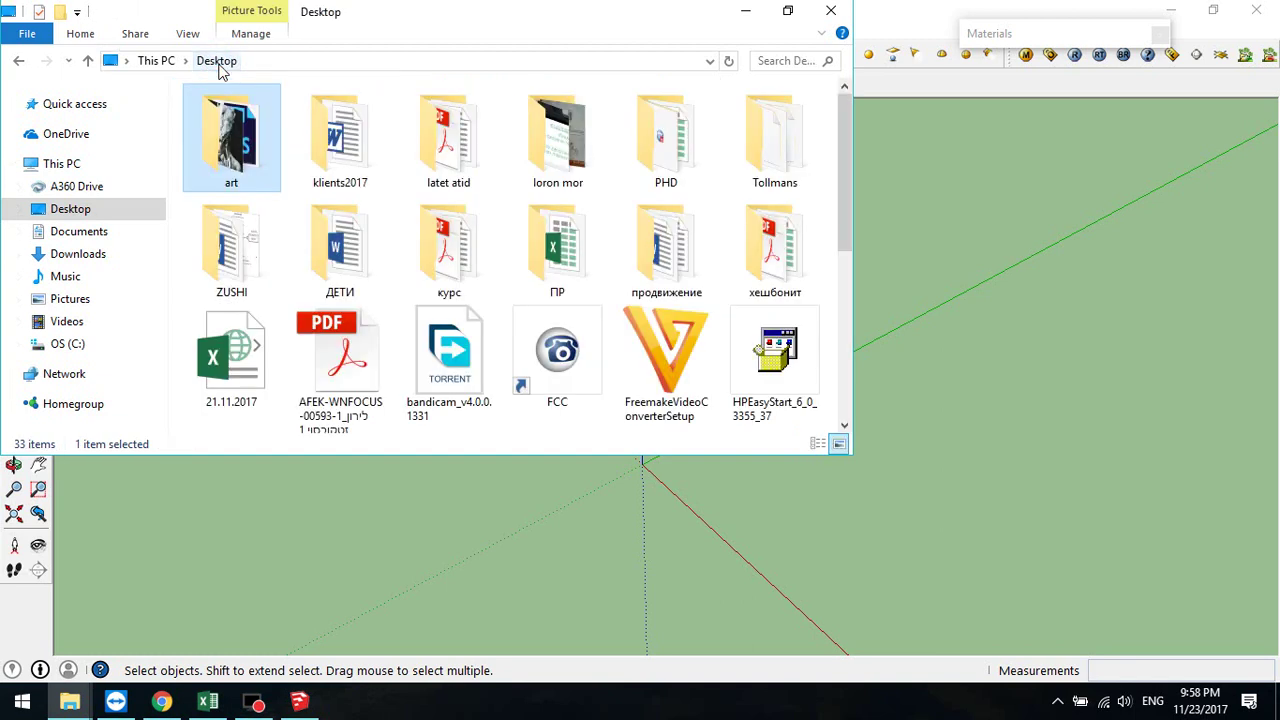
pyautogui.doubleClick(453, 258)
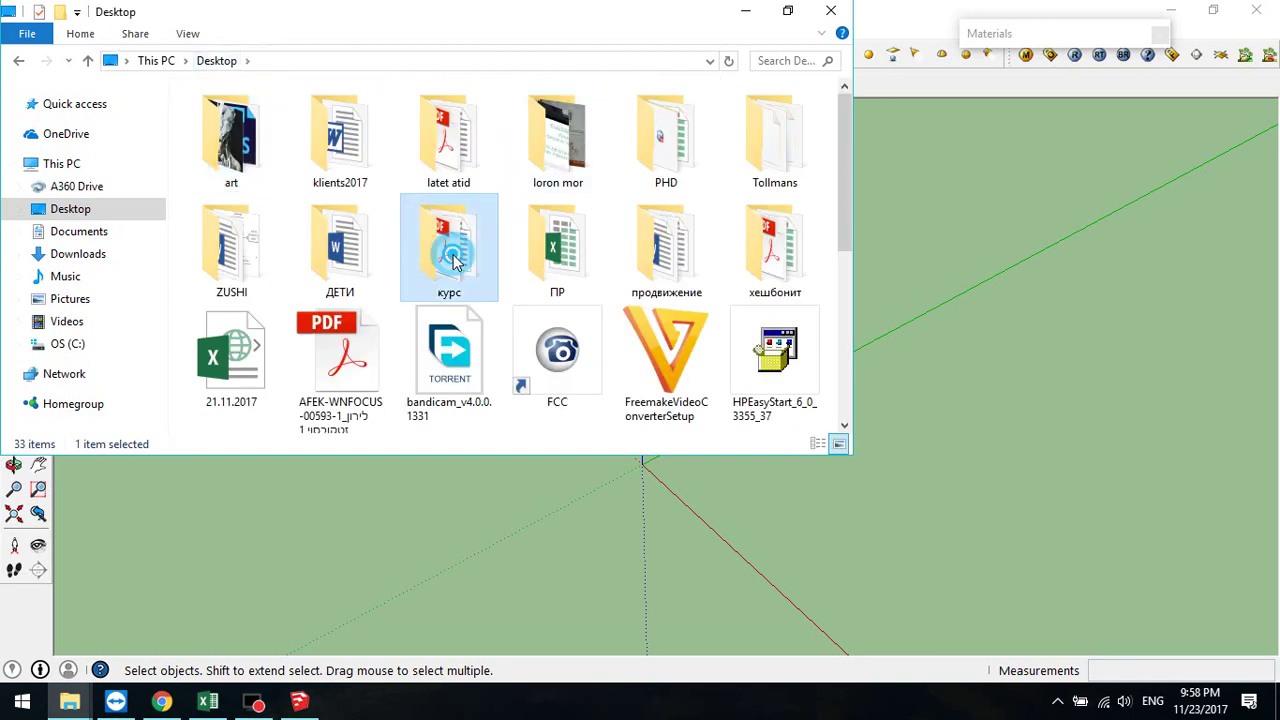
pyautogui.doubleClick(320, 175)
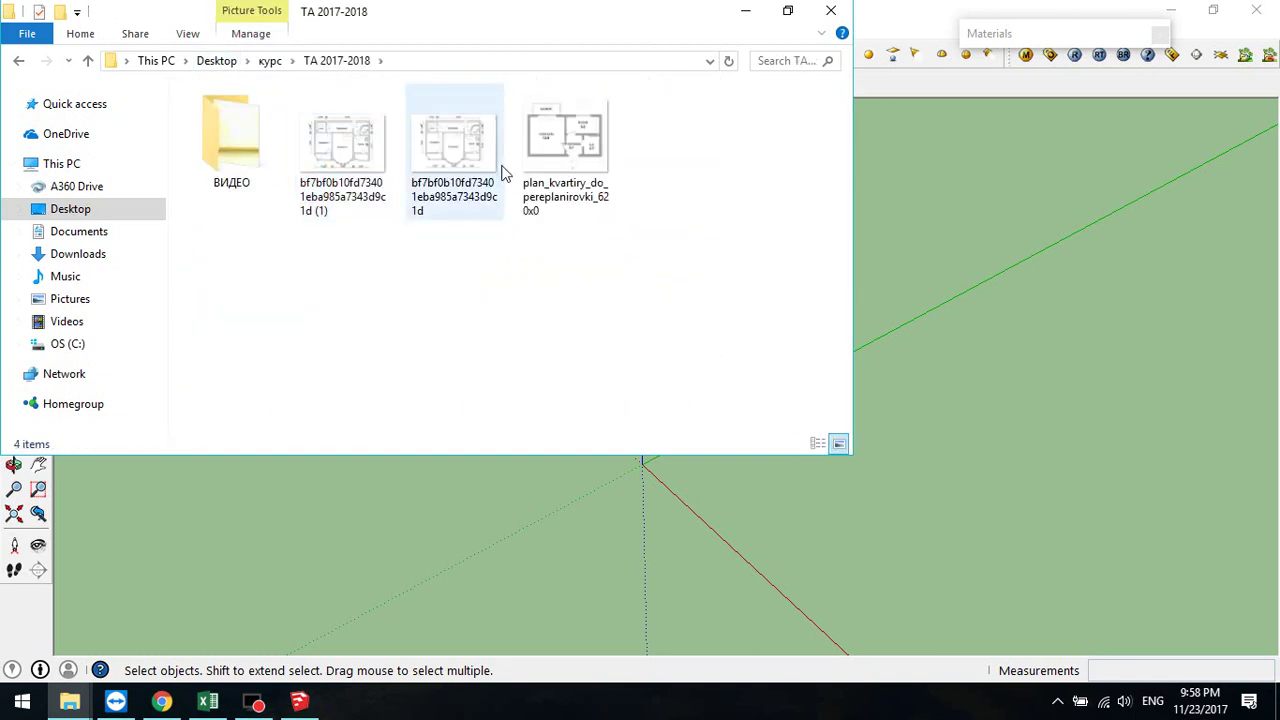
pyautogui.doubleClick(430, 150)
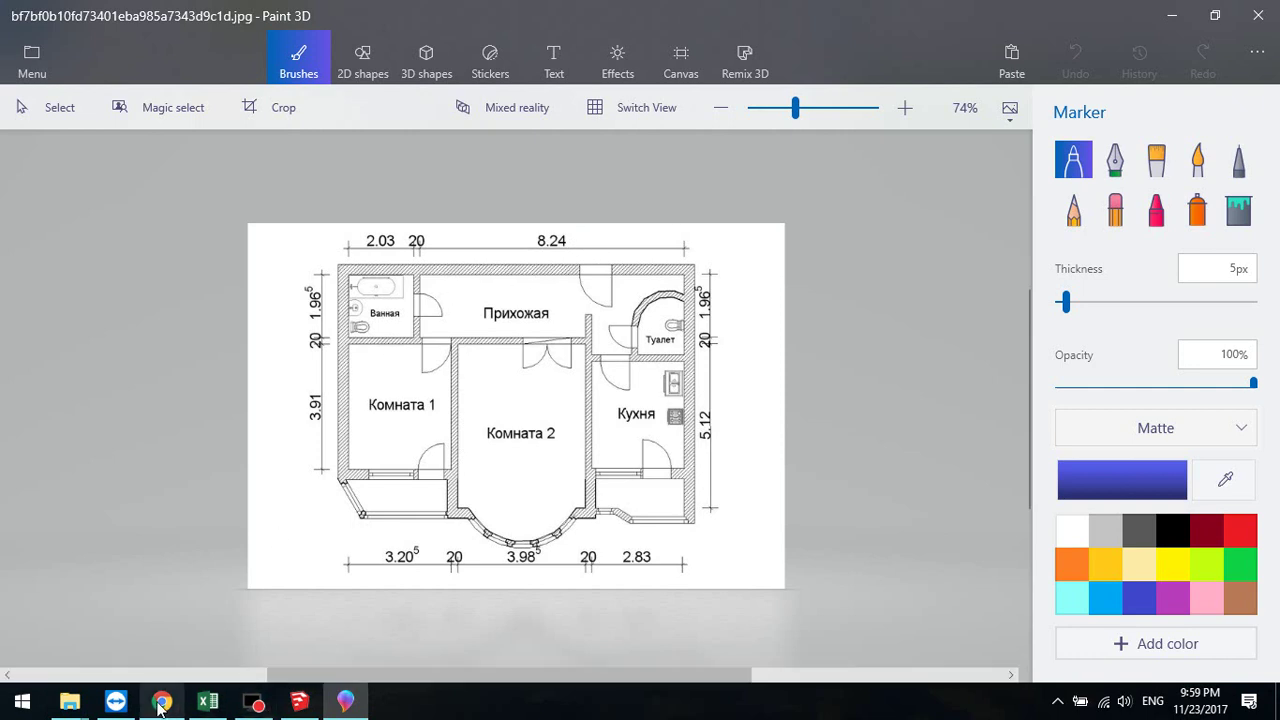
# - Switch to SketchUp and draw a flat rectangle with its first corner at the origin
pyautogui.click(299, 701)
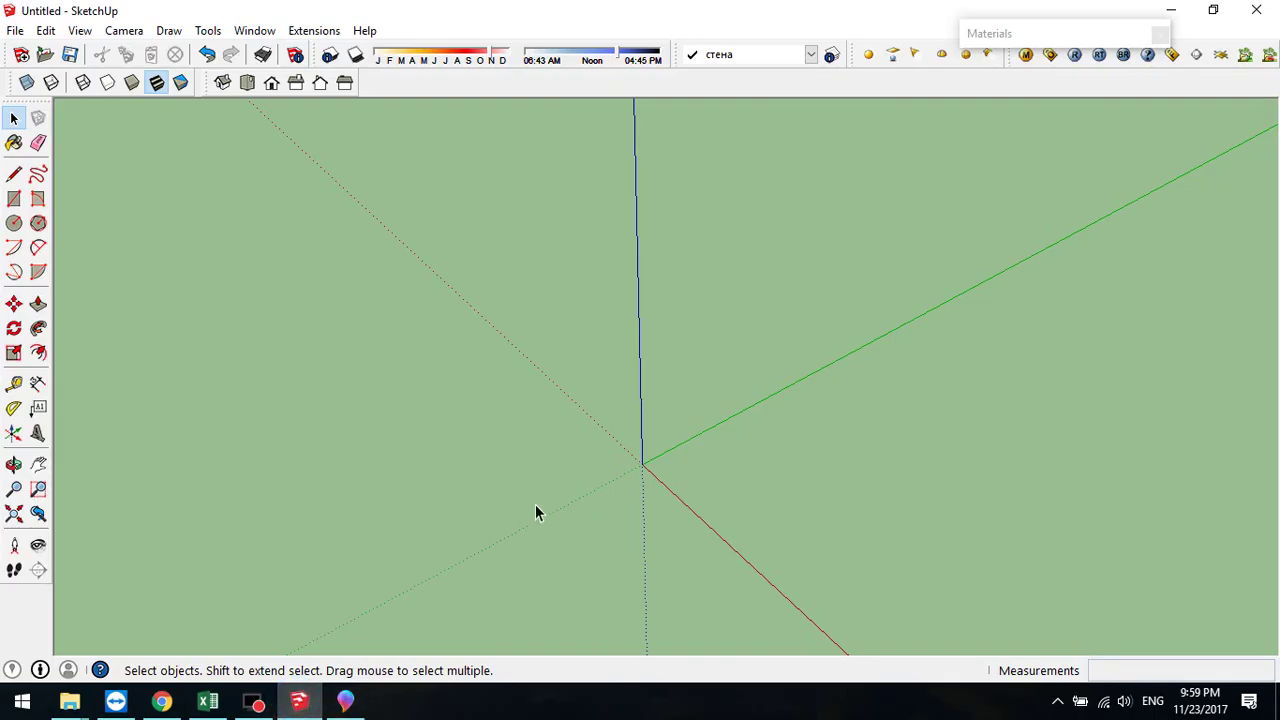
pyautogui.click(14, 199)
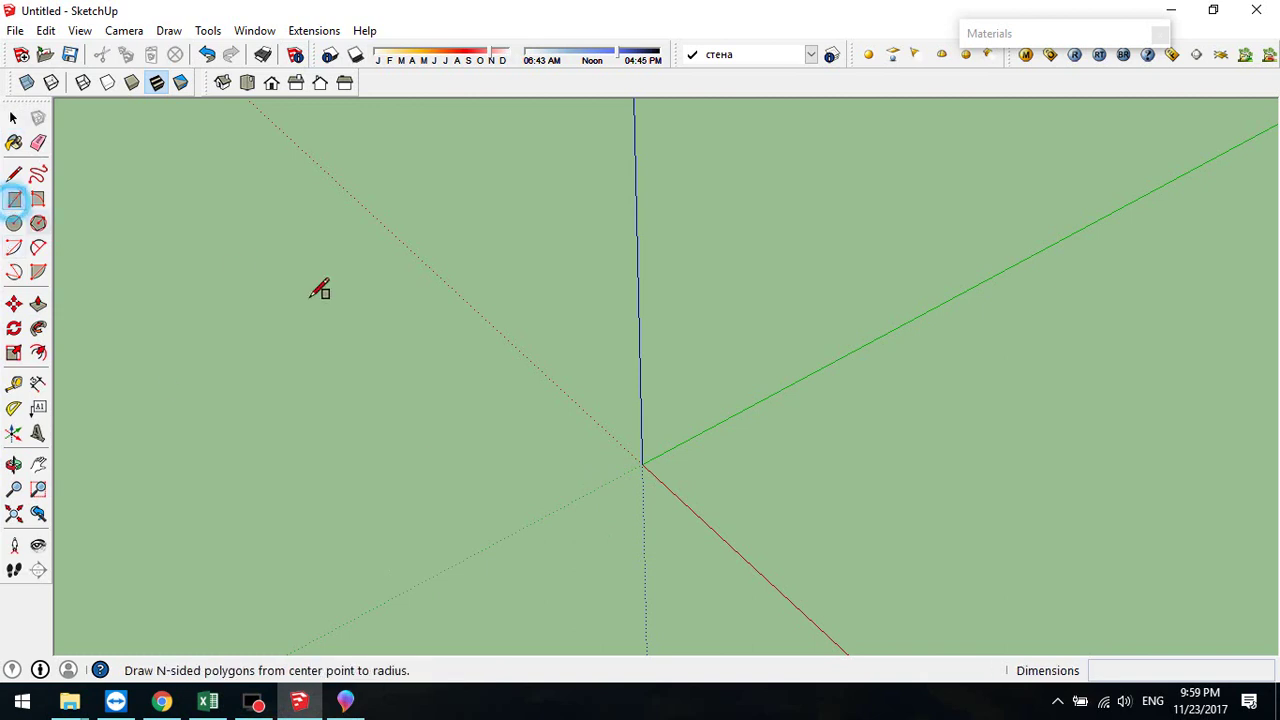
pyautogui.click(644, 463)
pyautogui.click(842, 424)
pyautogui.write('1047,')
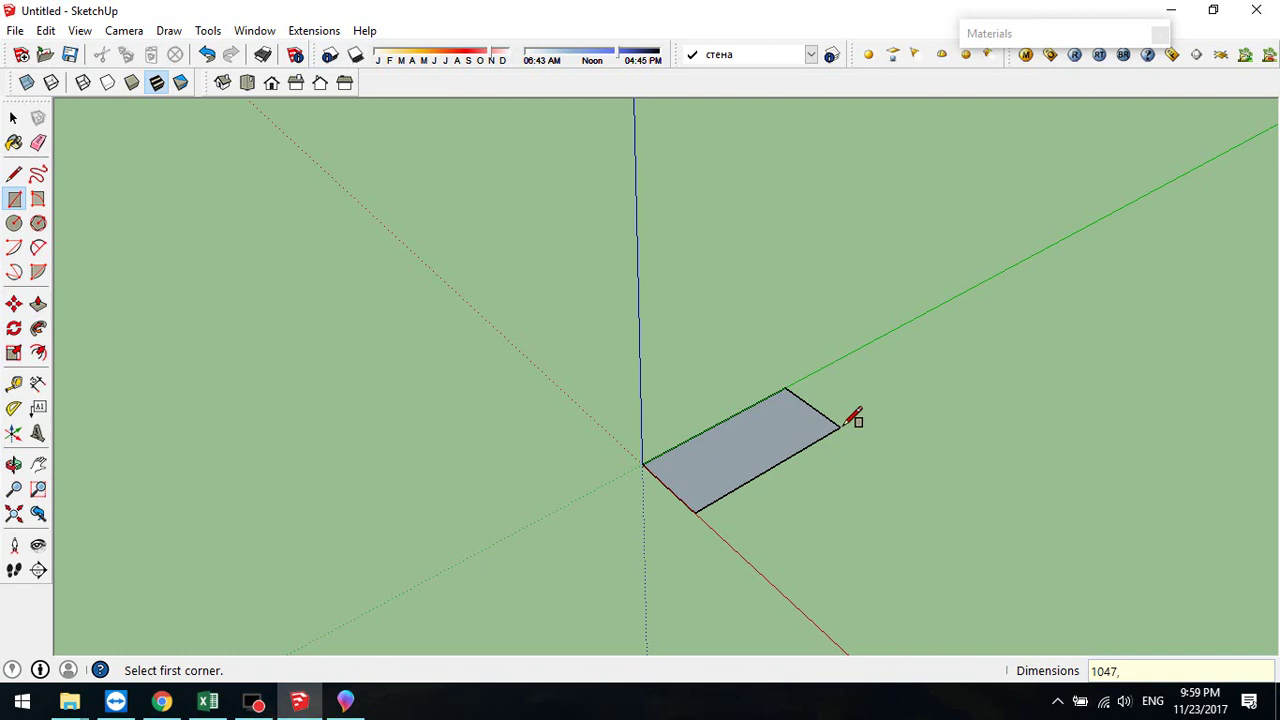
# - Switch back to the floor plan in Paint 3D and open Calculator over it
pyautogui.click(345, 700)
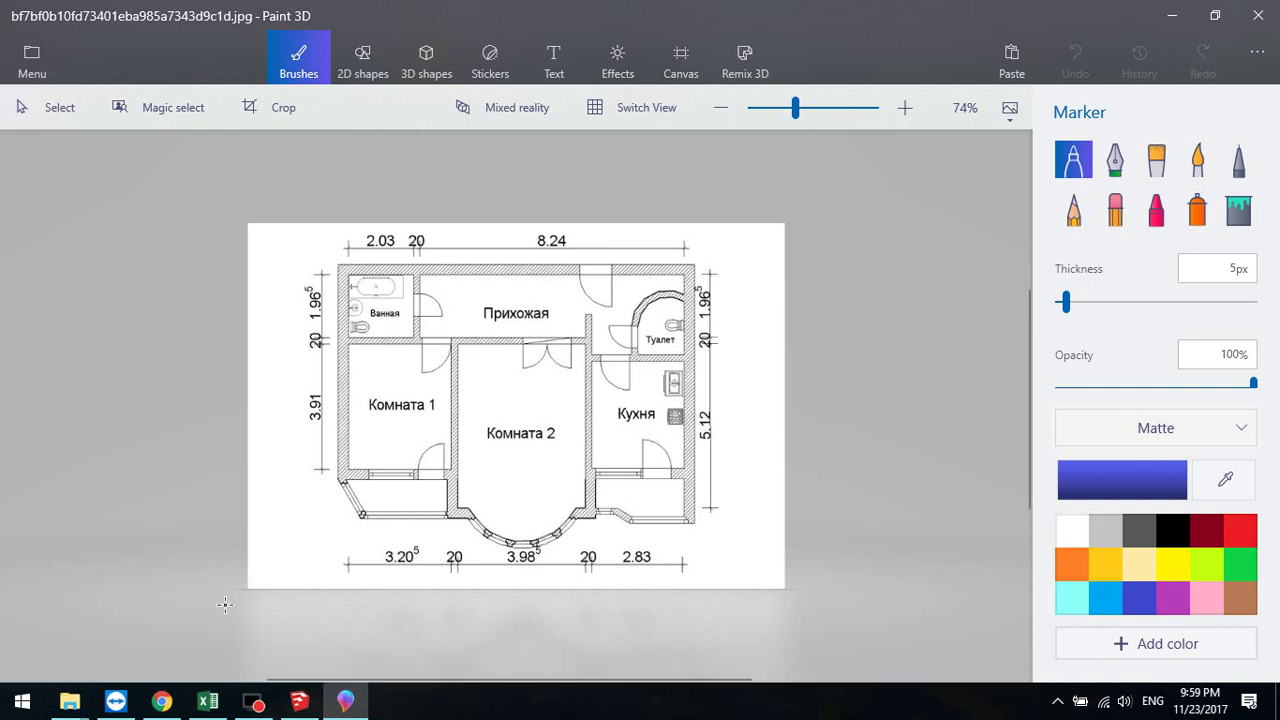
pyautogui.click(22, 701)
pyautogui.scroll(-9, 72, 482)
pyautogui.scroll(3, 137, 247)
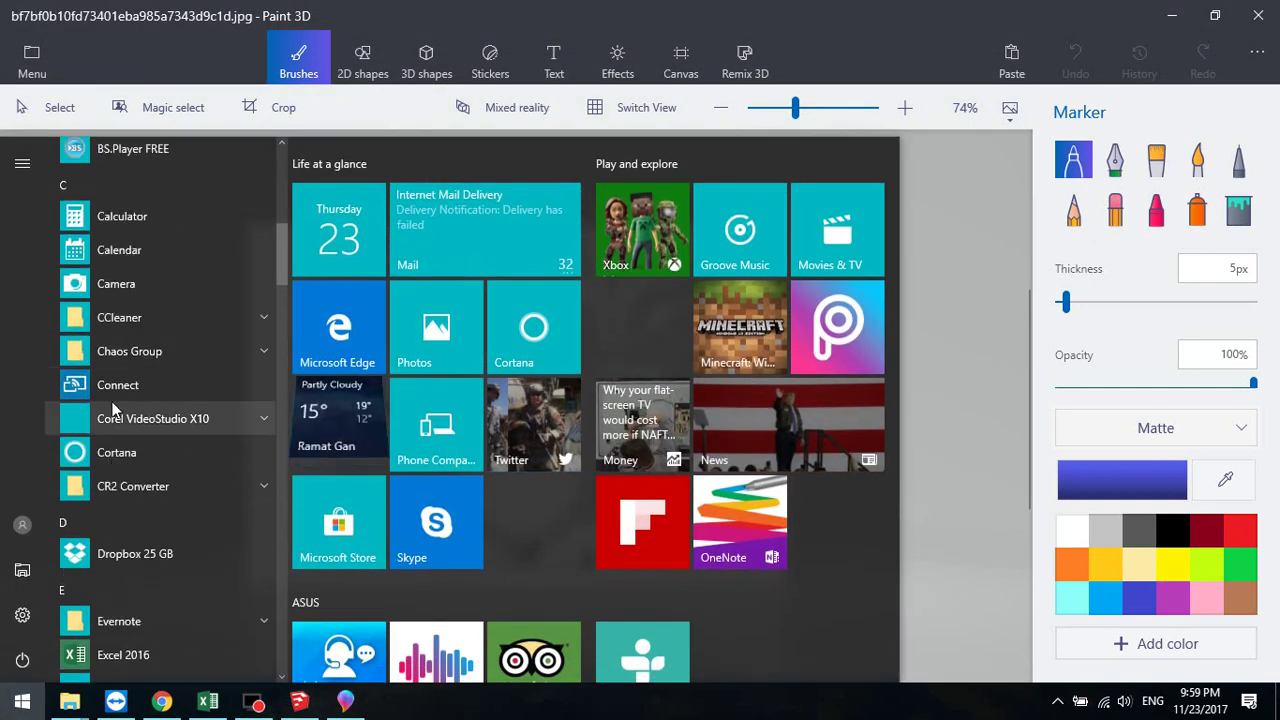
pyautogui.click(135, 218)
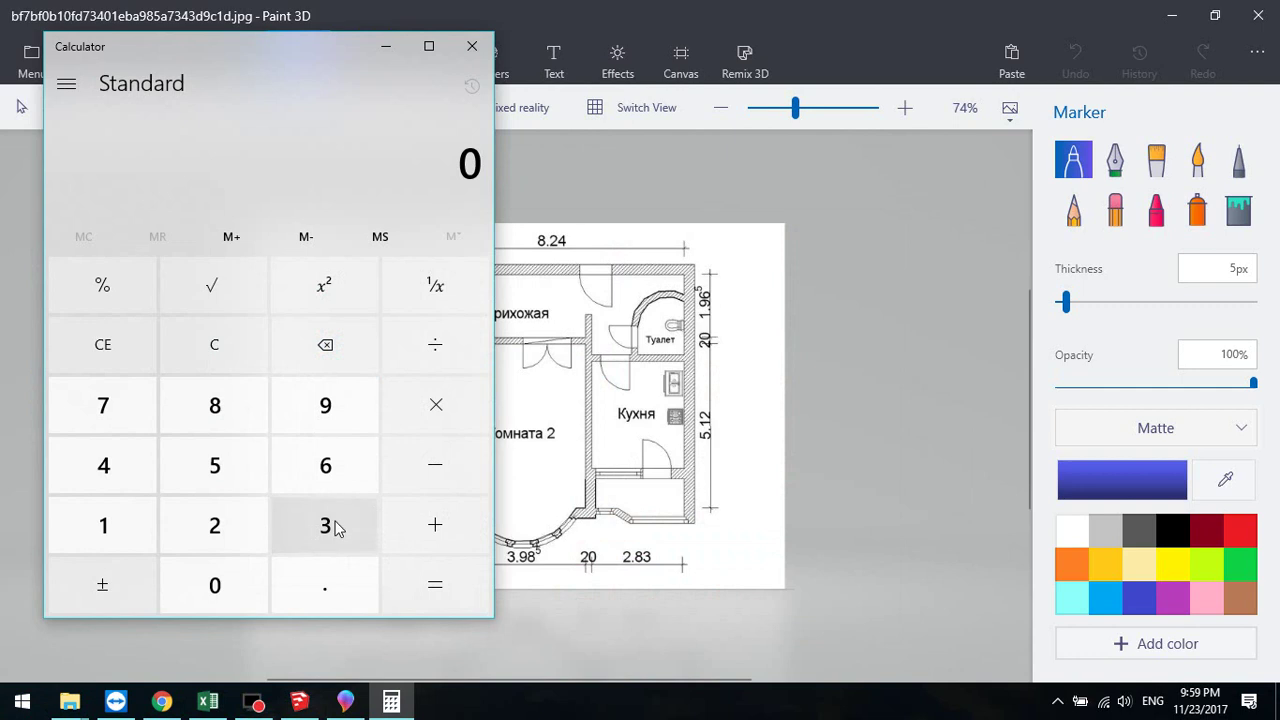
# - Add the plan's side dimensions 512 + 20 + 196 to get its overall depth
pyautogui.click(214, 466)
pyautogui.click(103, 528)
pyautogui.click(238, 534)
pyautogui.click(436, 524)
pyautogui.click(238, 540)
pyautogui.click(240, 580)
pyautogui.click(432, 526)
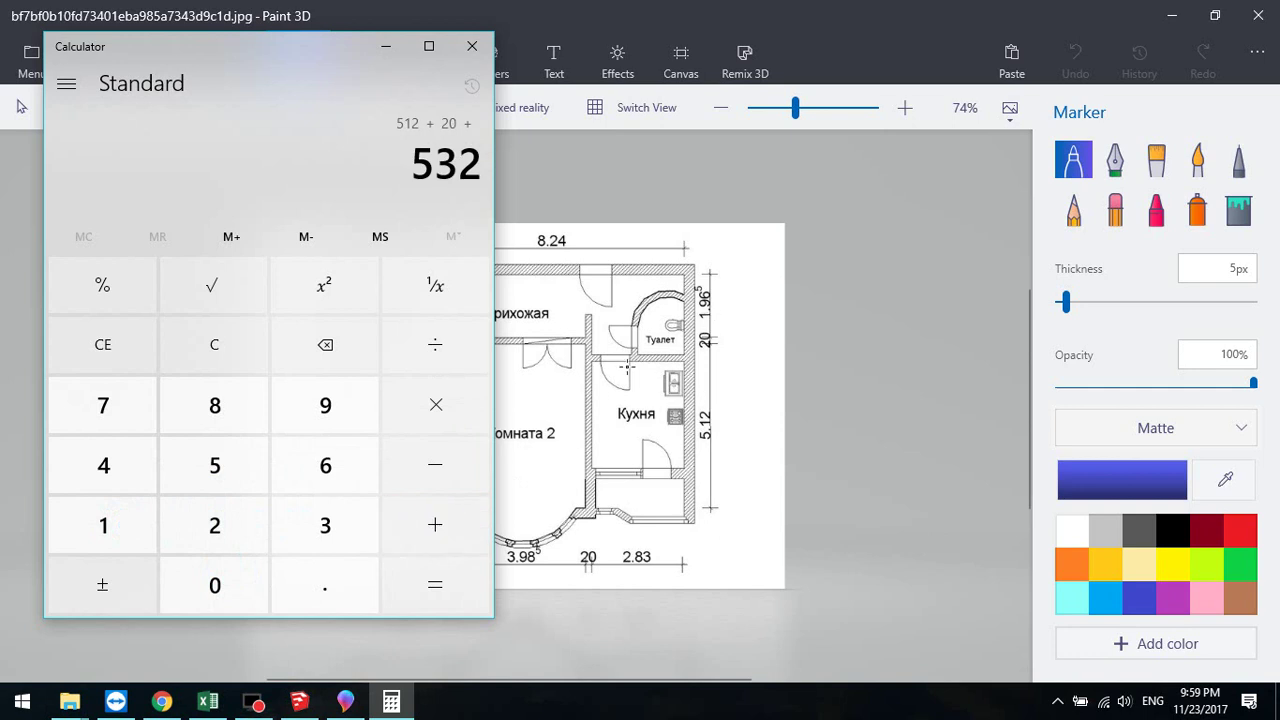
pyautogui.click(92, 530)
pyautogui.click(323, 406)
pyautogui.click(325, 466)
pyautogui.click(435, 585)
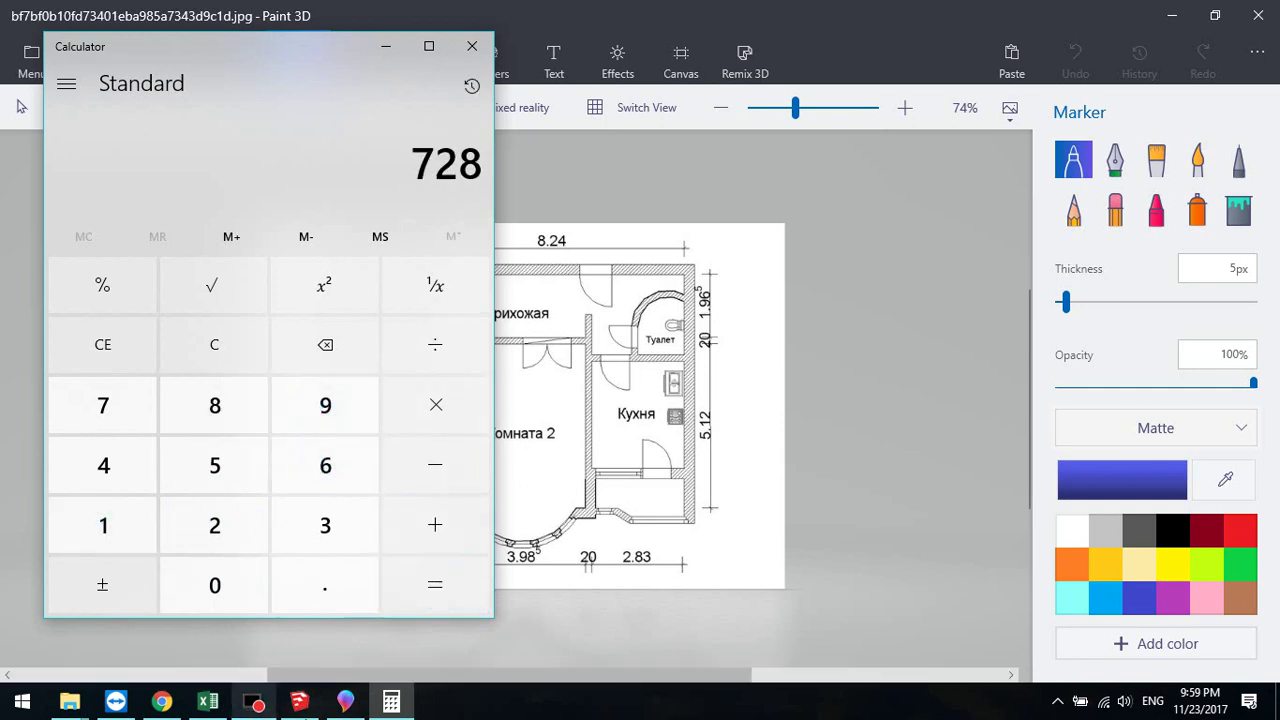
# - Switch to SketchUp and set the dimensions of the rectangle at the origin to 1047,728
pyautogui.click(299, 701)
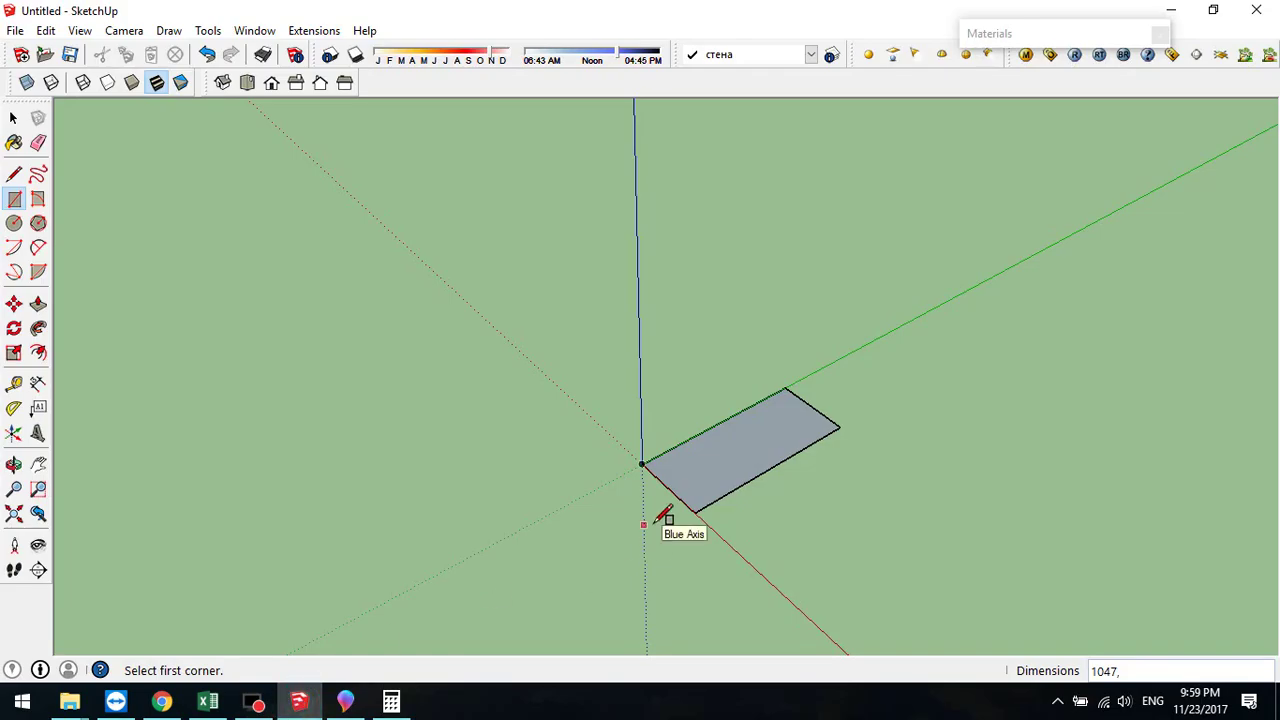
pyautogui.write('728')
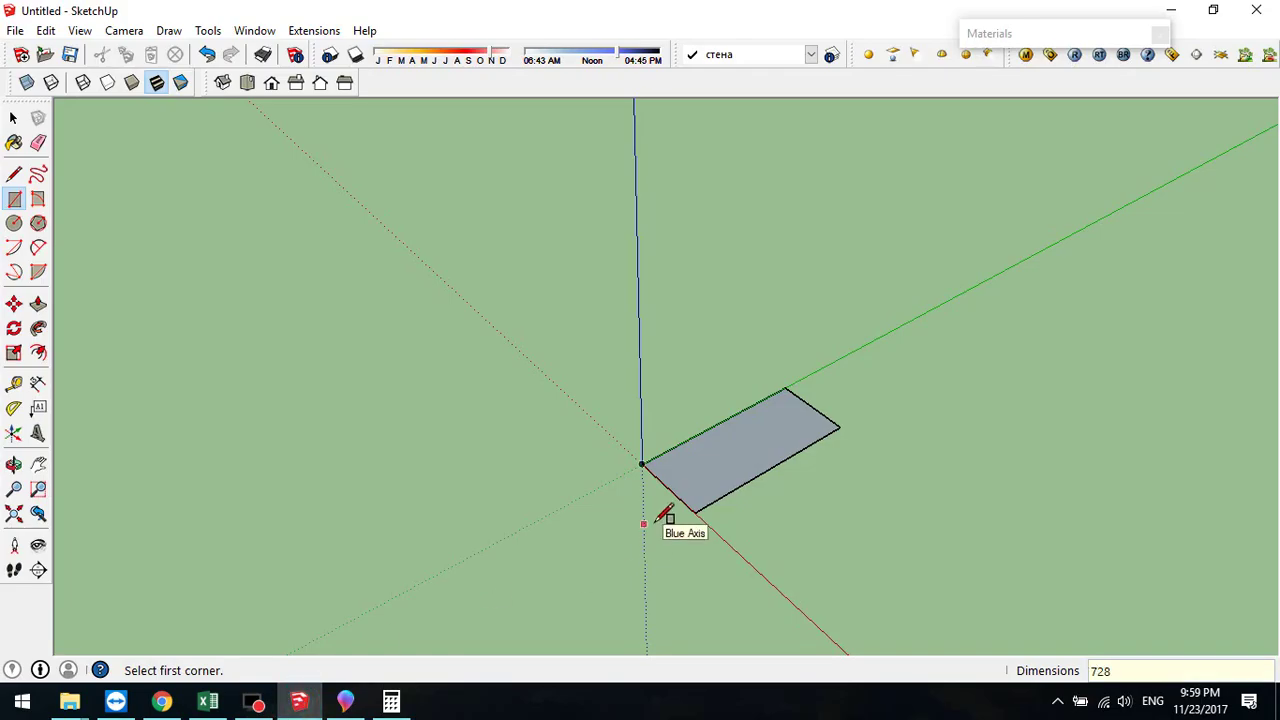
pyautogui.press('BackSpace')
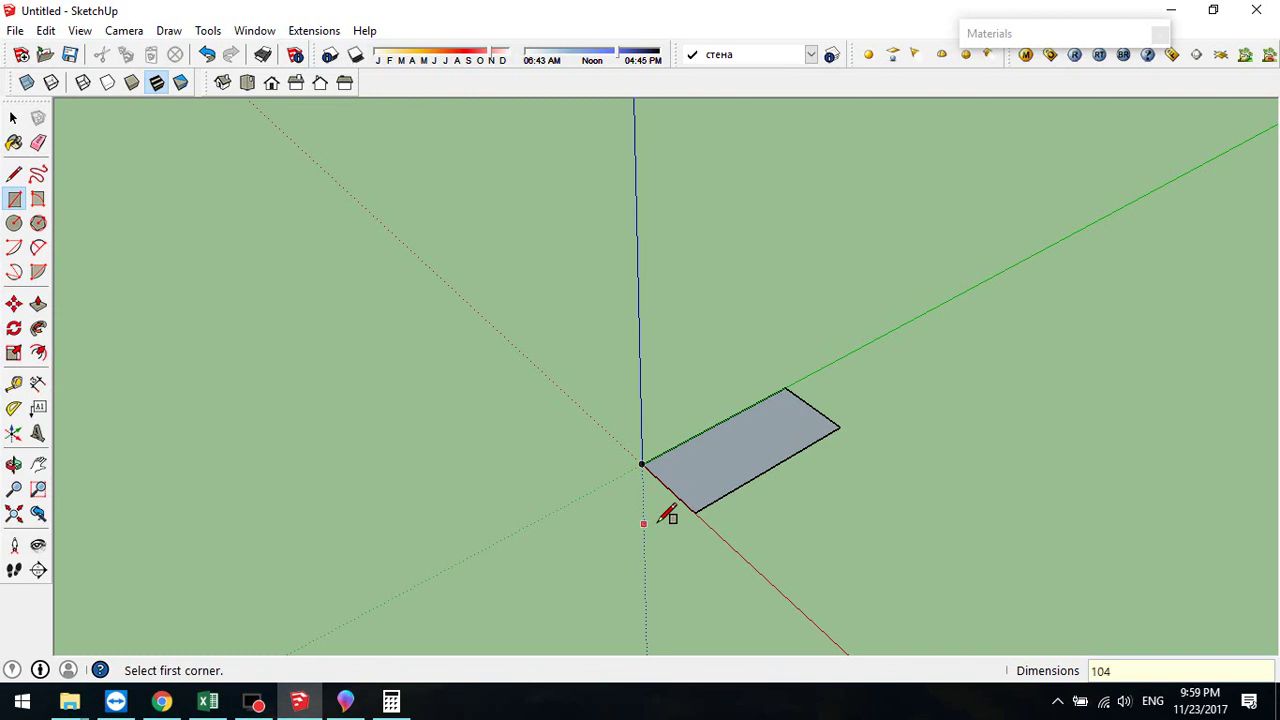
pyautogui.write(',728')
pyautogui.press('Return')
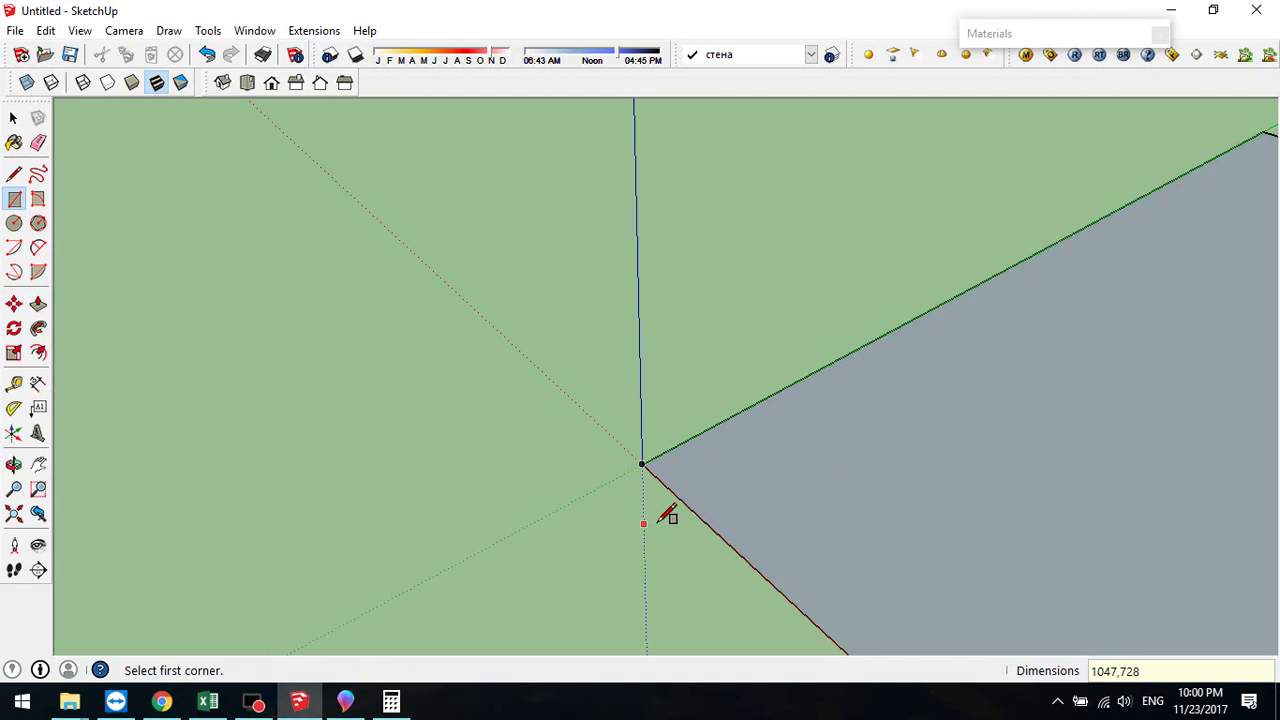
pyautogui.scroll(-6, 846, 417)
pyautogui.moveTo(905, 478); pyautogui.dragTo(578, 424, button='middle')
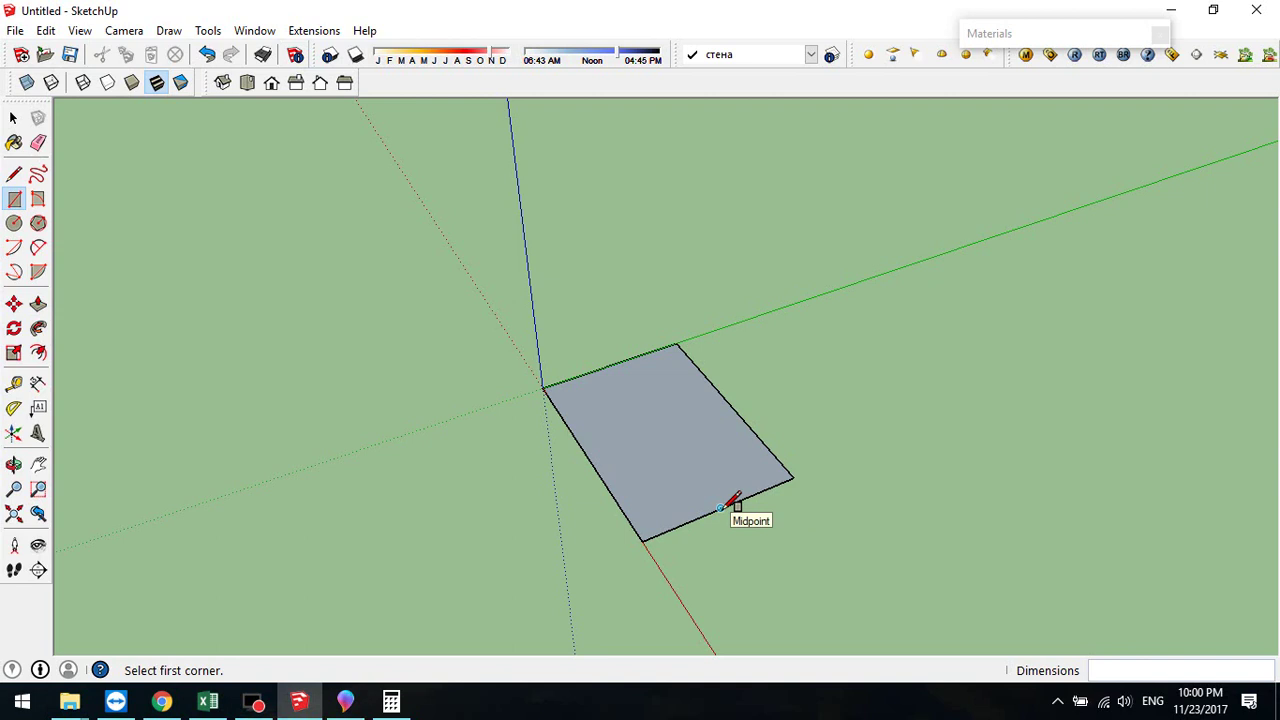
# - Draw a second, separate rectangle of about 615 × 412 cm on the ground beside the first one
pyautogui.click(862, 364)
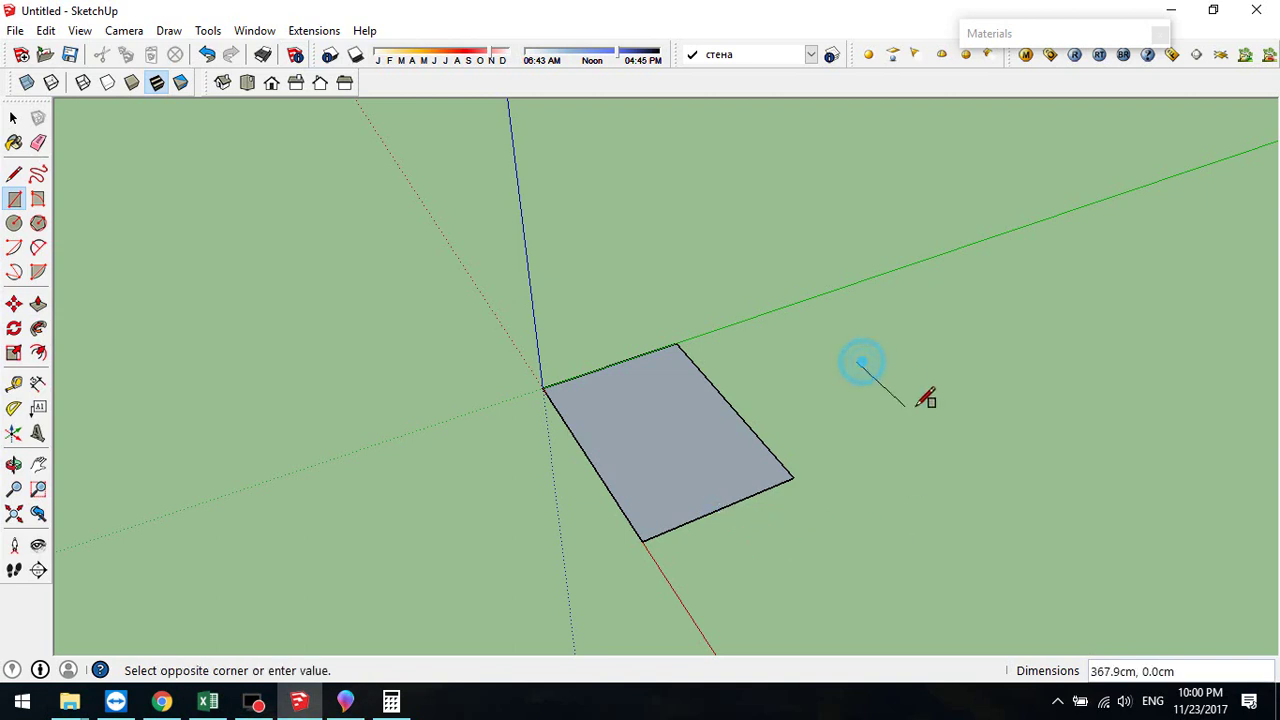
pyautogui.click(1010, 408)
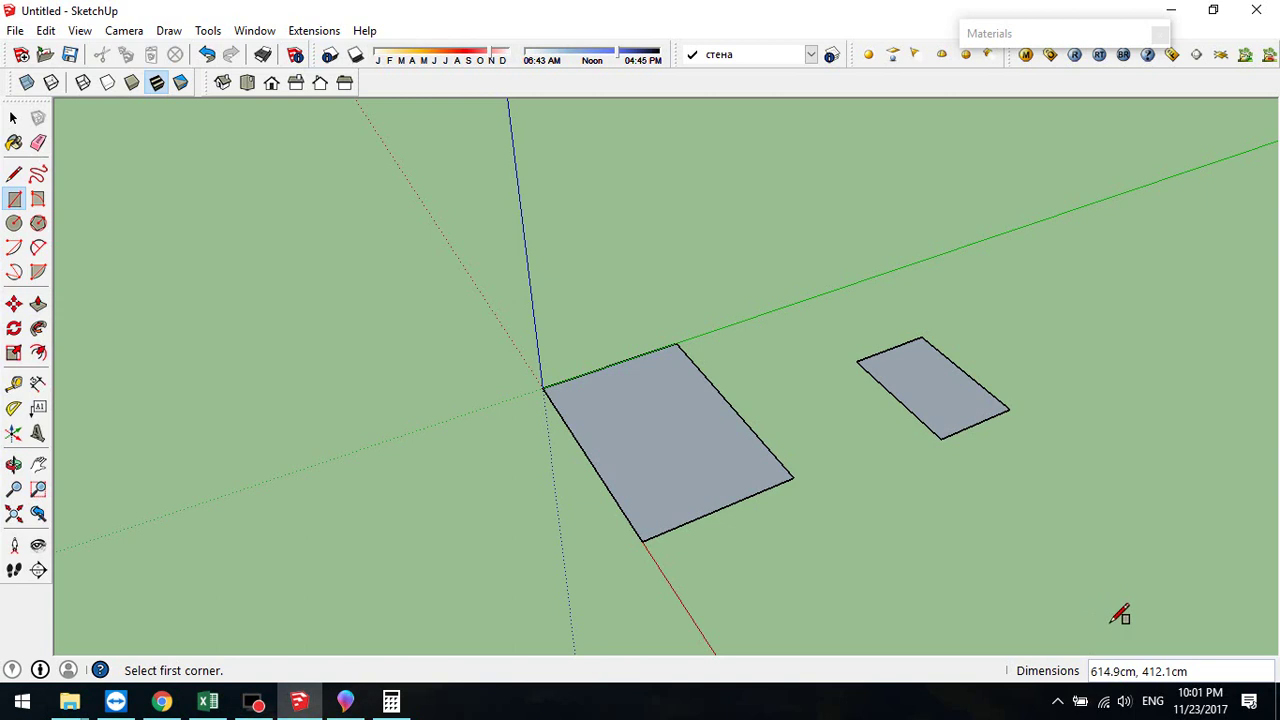
# - Try setting only the second dimension of the separate rectangle to 700 cm, and undo that rectangle
pyautogui.write(',700')
pyautogui.press('Return')
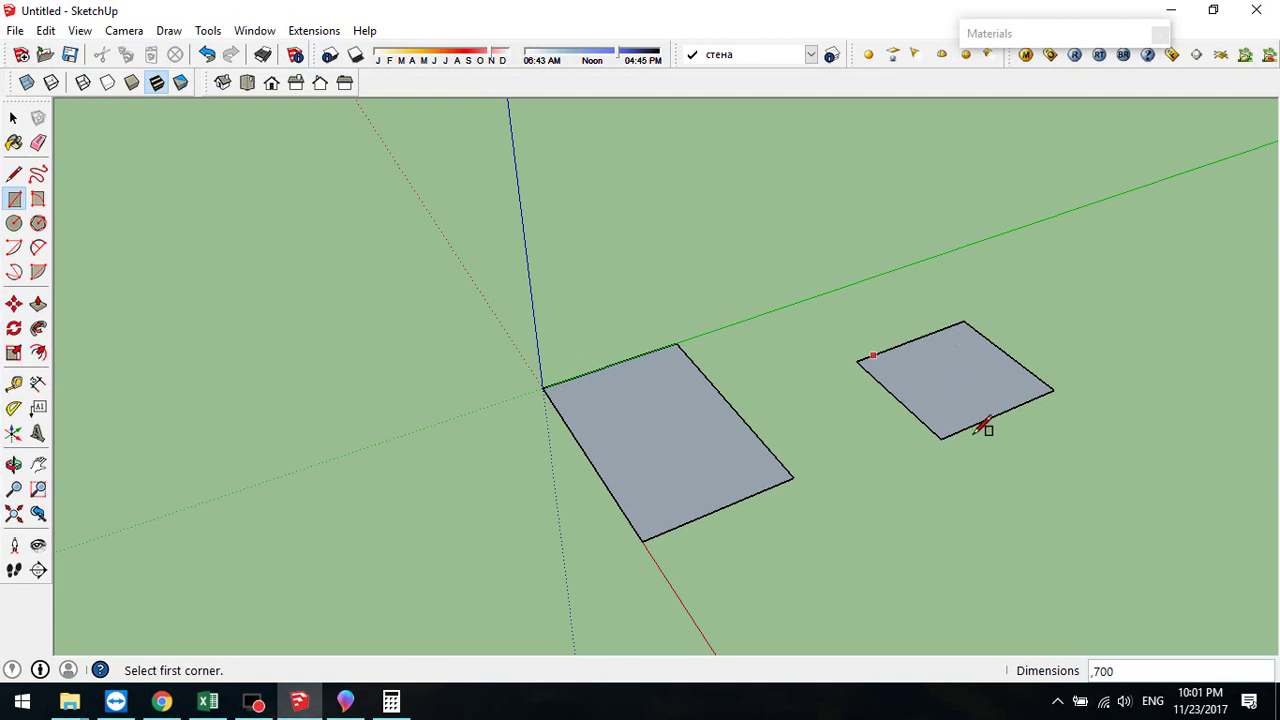
pyautogui.hotkey('ctrl', 'z')
# - Try another separate rectangle beside the first with only its first dimension set to 500 cm, and undo it
pyautogui.click(895, 359)
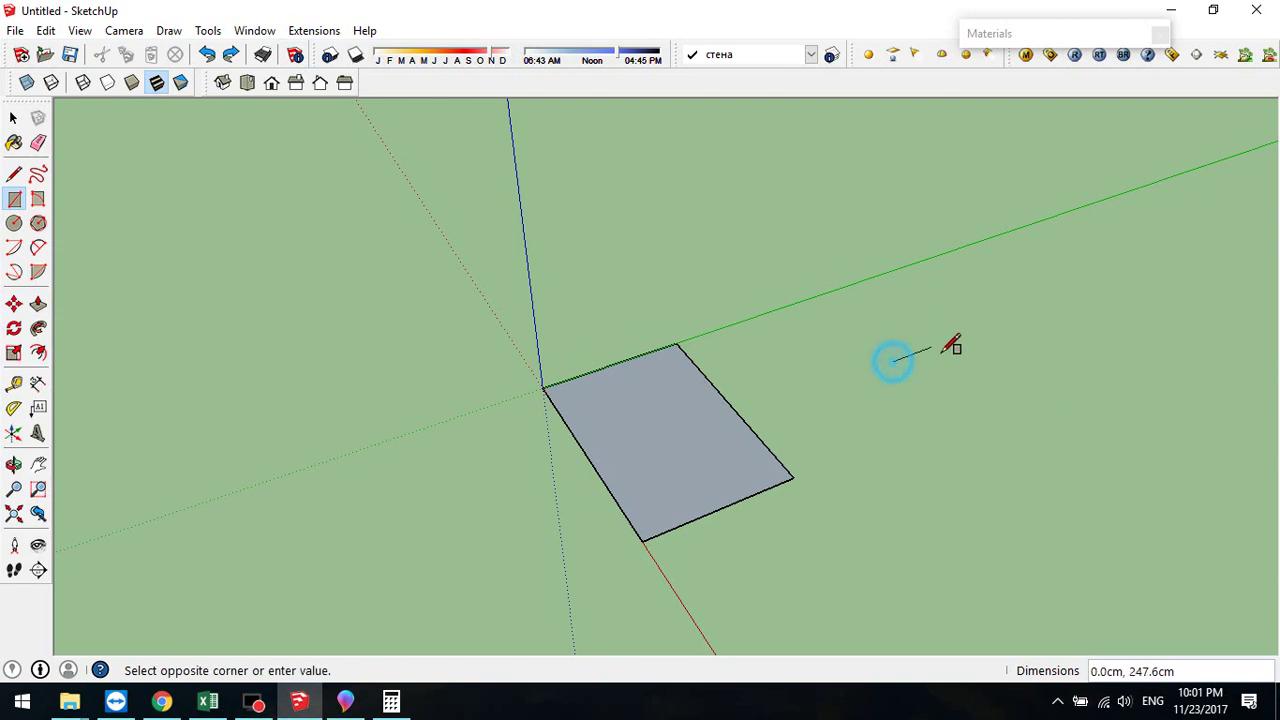
pyautogui.click(1087, 436)
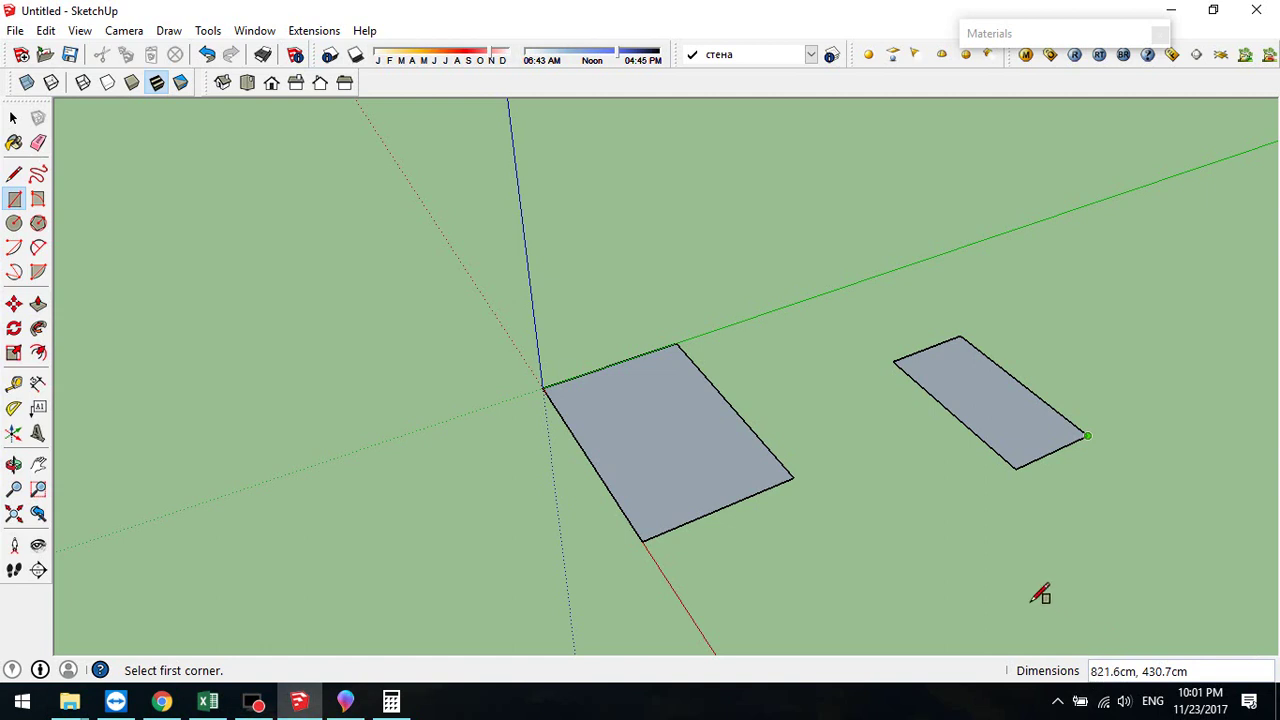
pyautogui.write('500,')
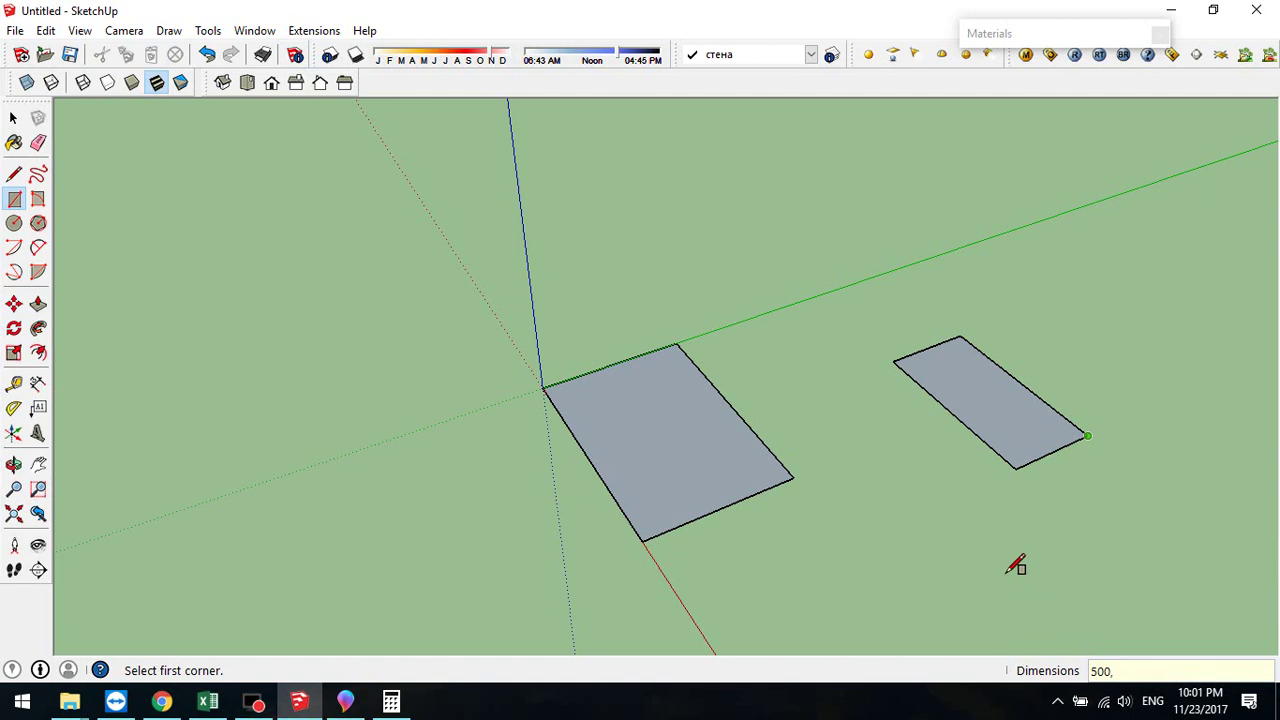
pyautogui.press('Return')
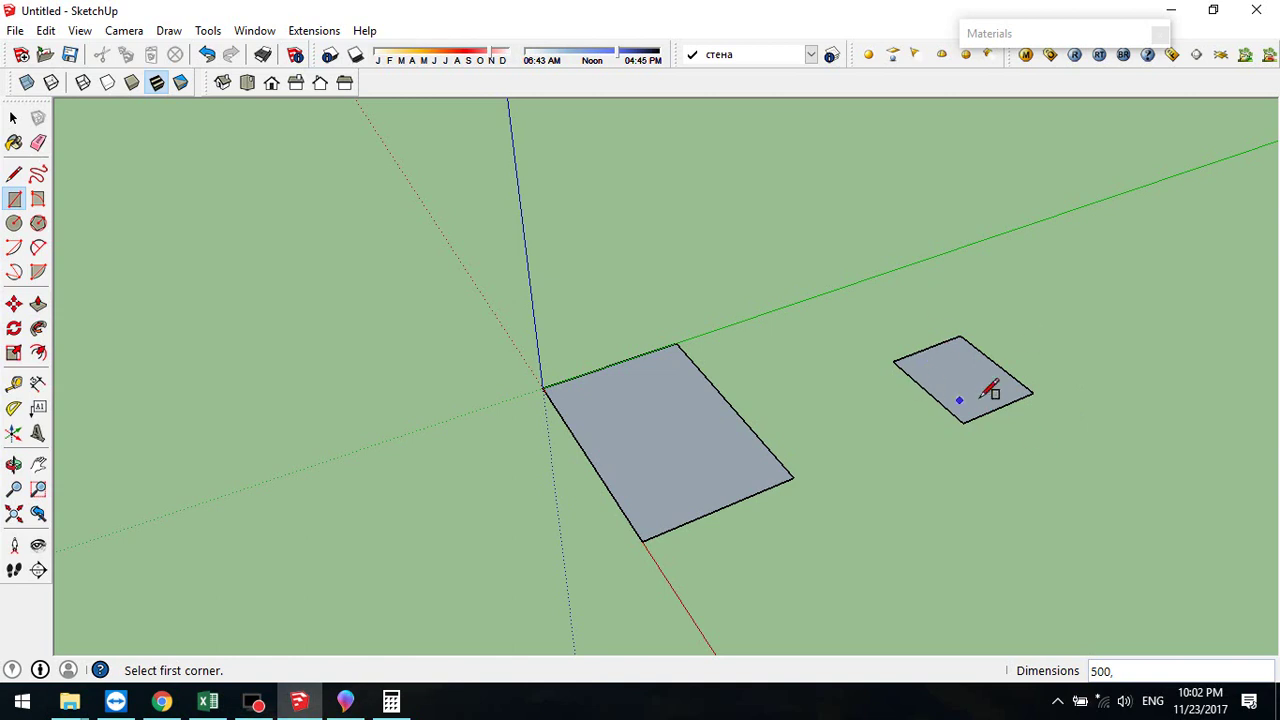
pyautogui.hotkey('ctrl', 'z')
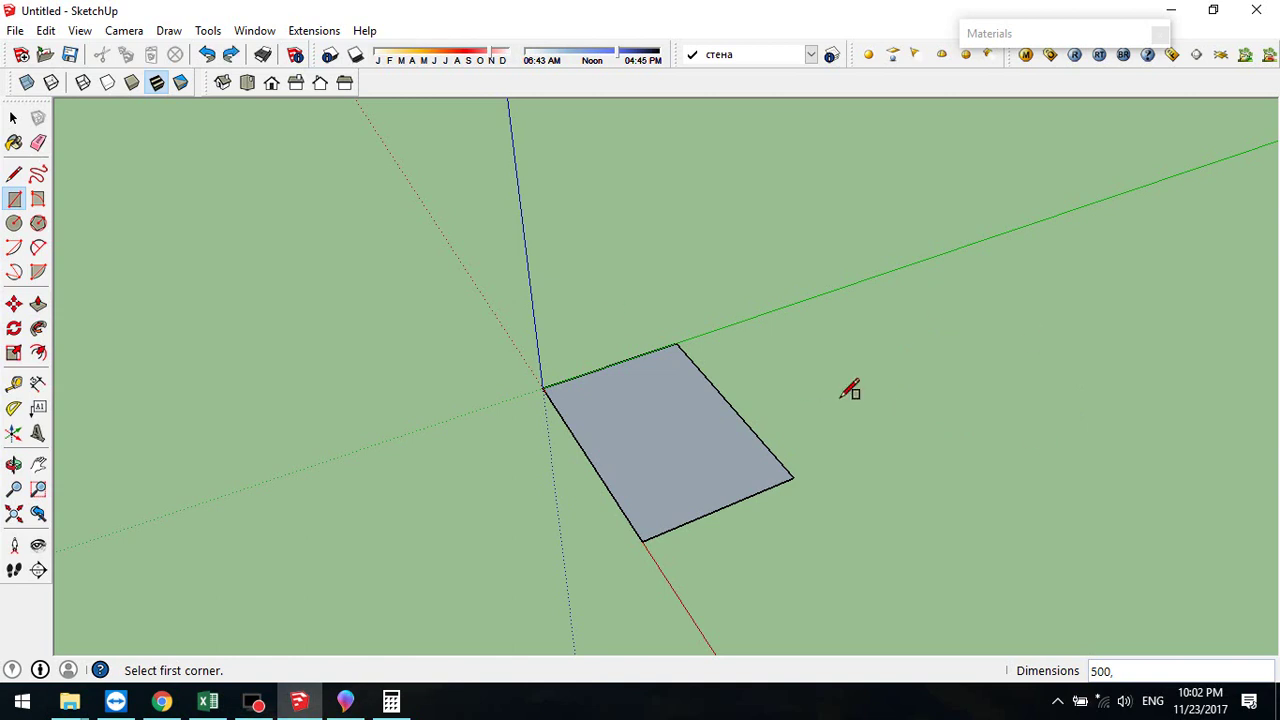
# - Check the floor plan in Paint 3D, return to SketchUp and offset the rectangle's outline outward by 40 cm for the outer walls
pyautogui.moveTo(634, 463); pyautogui.dragTo(803, 557, button='middle')
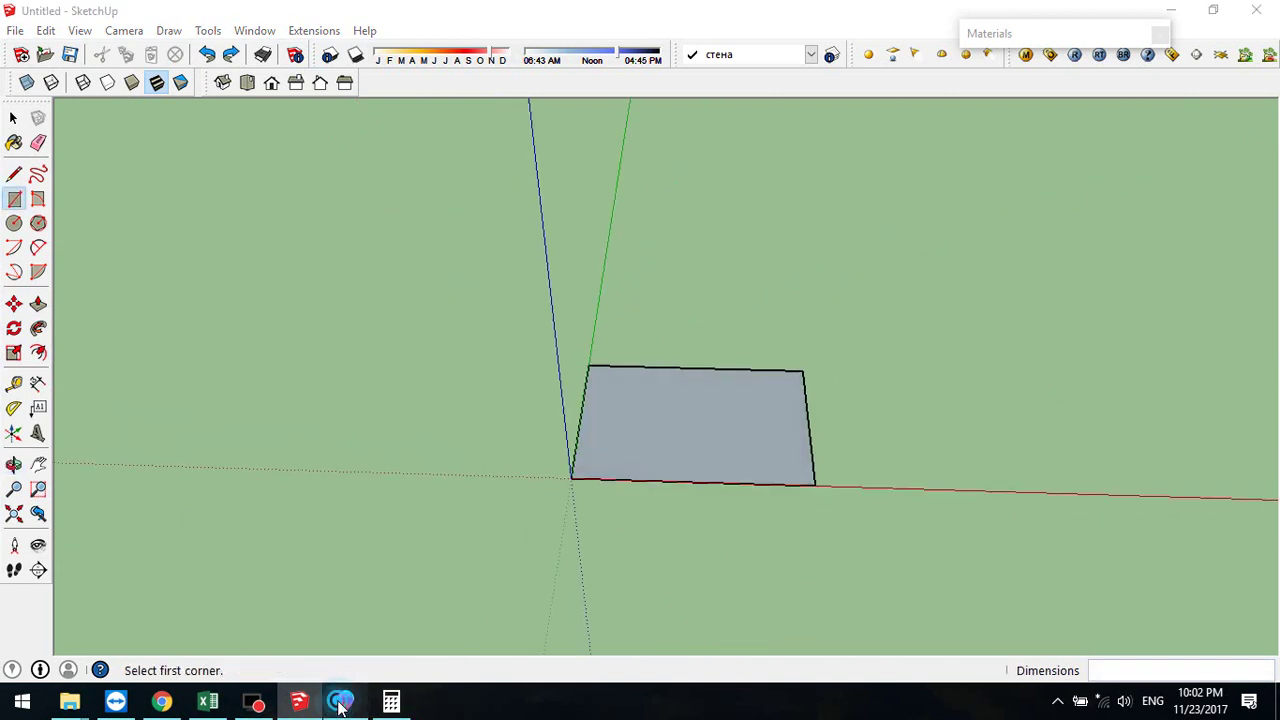
pyautogui.click(345, 702)
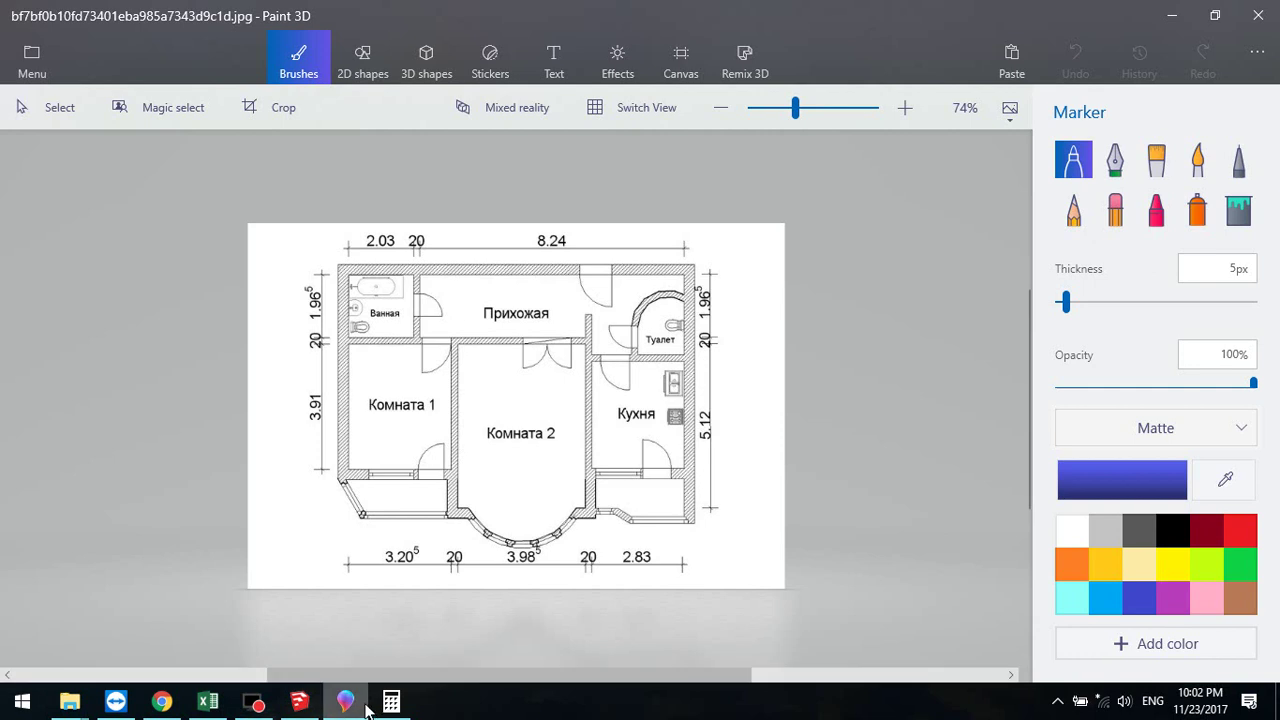
pyautogui.click(299, 701)
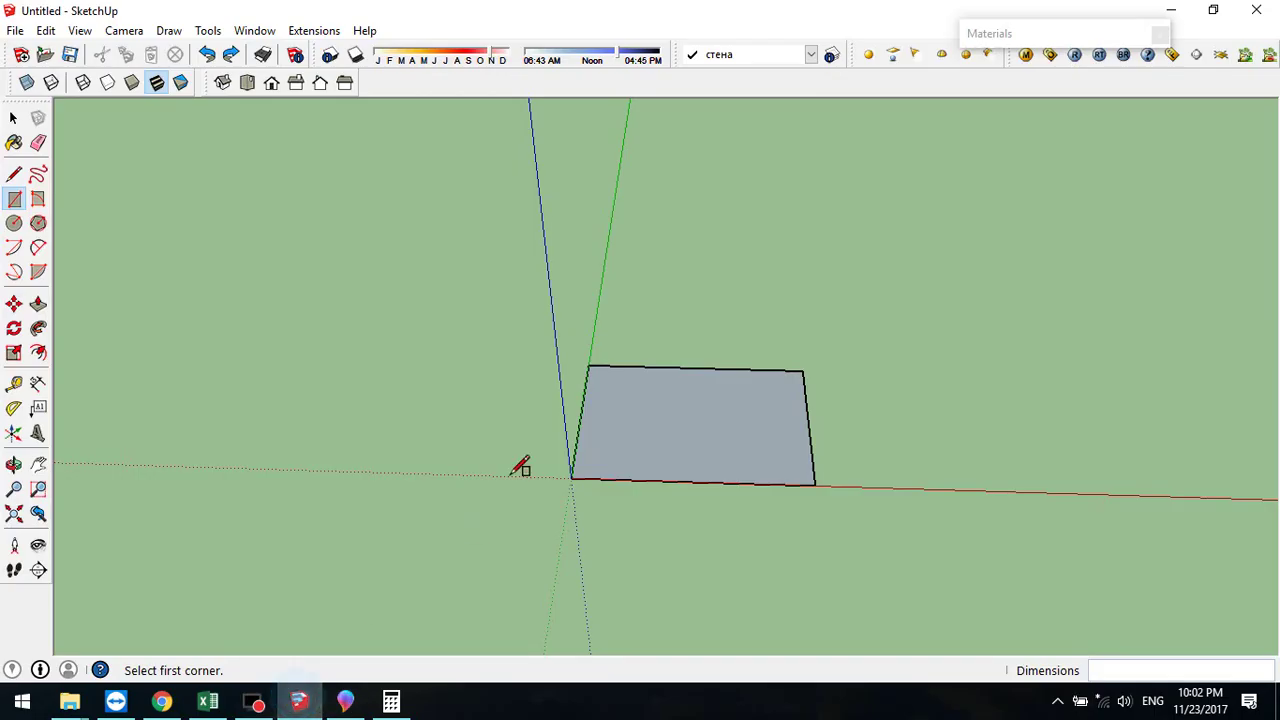
pyautogui.click(38, 352)
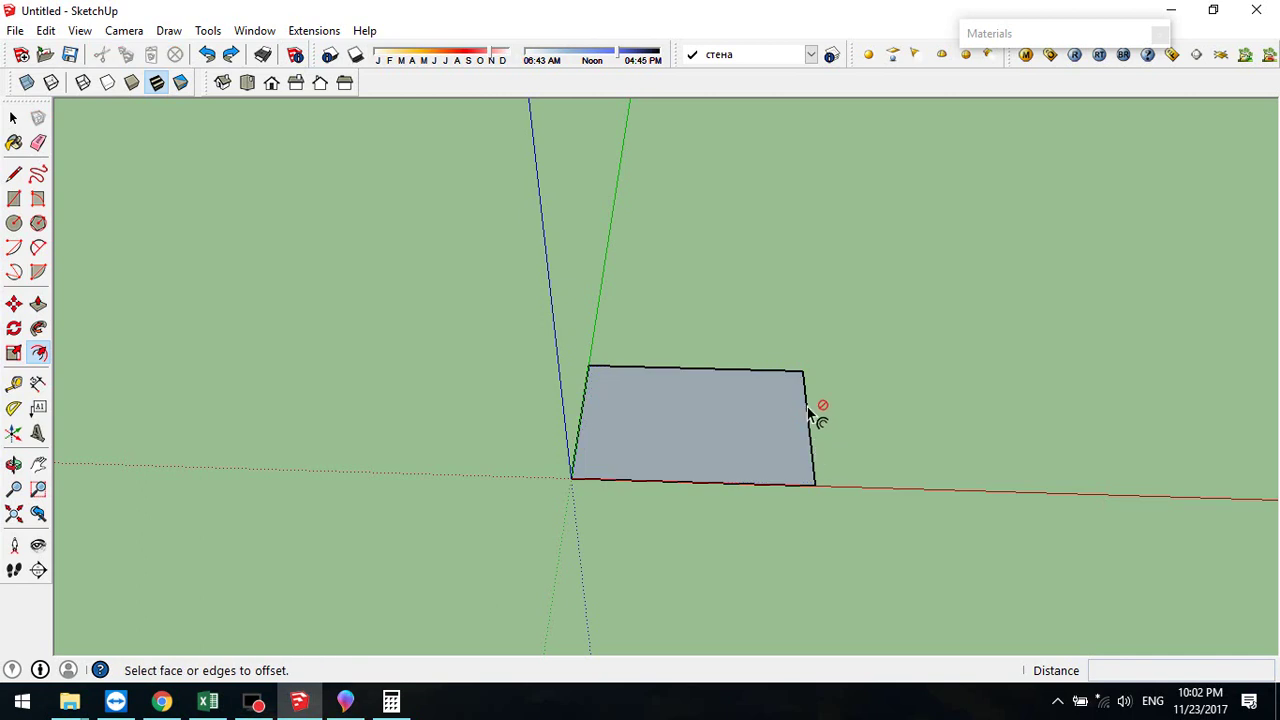
pyautogui.click(757, 371)
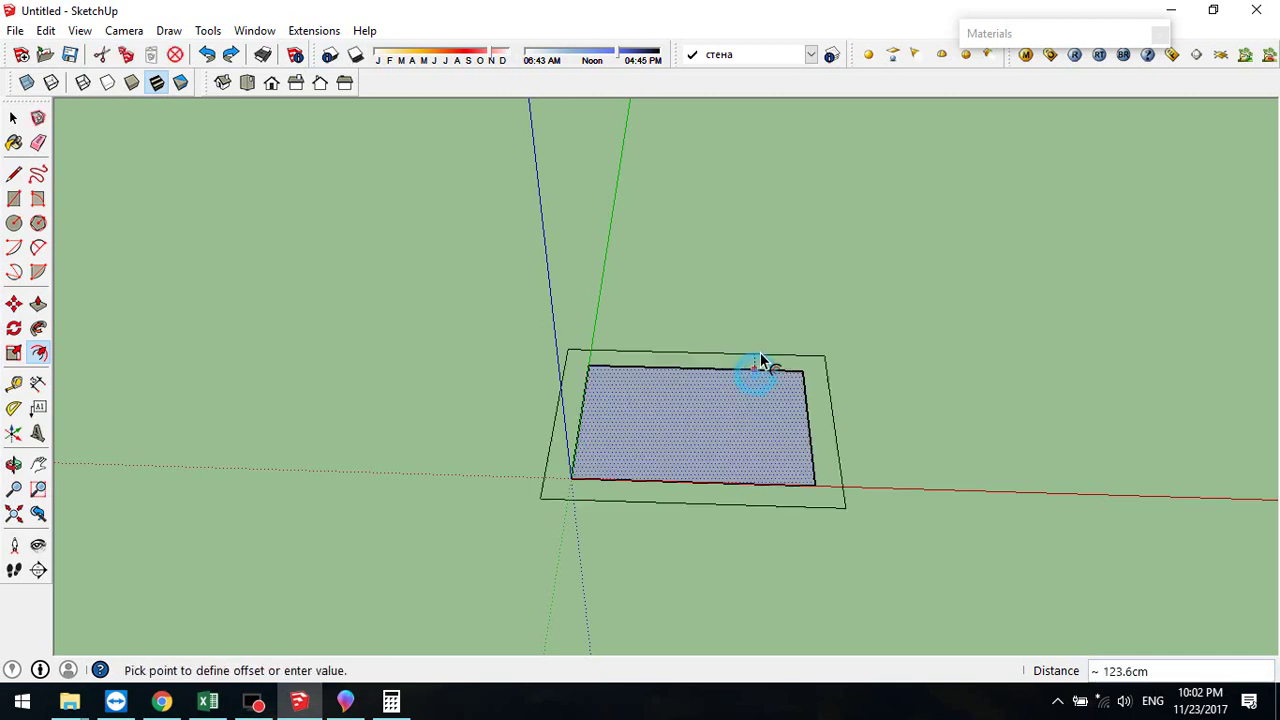
pyautogui.click(762, 358)
pyautogui.write('40')
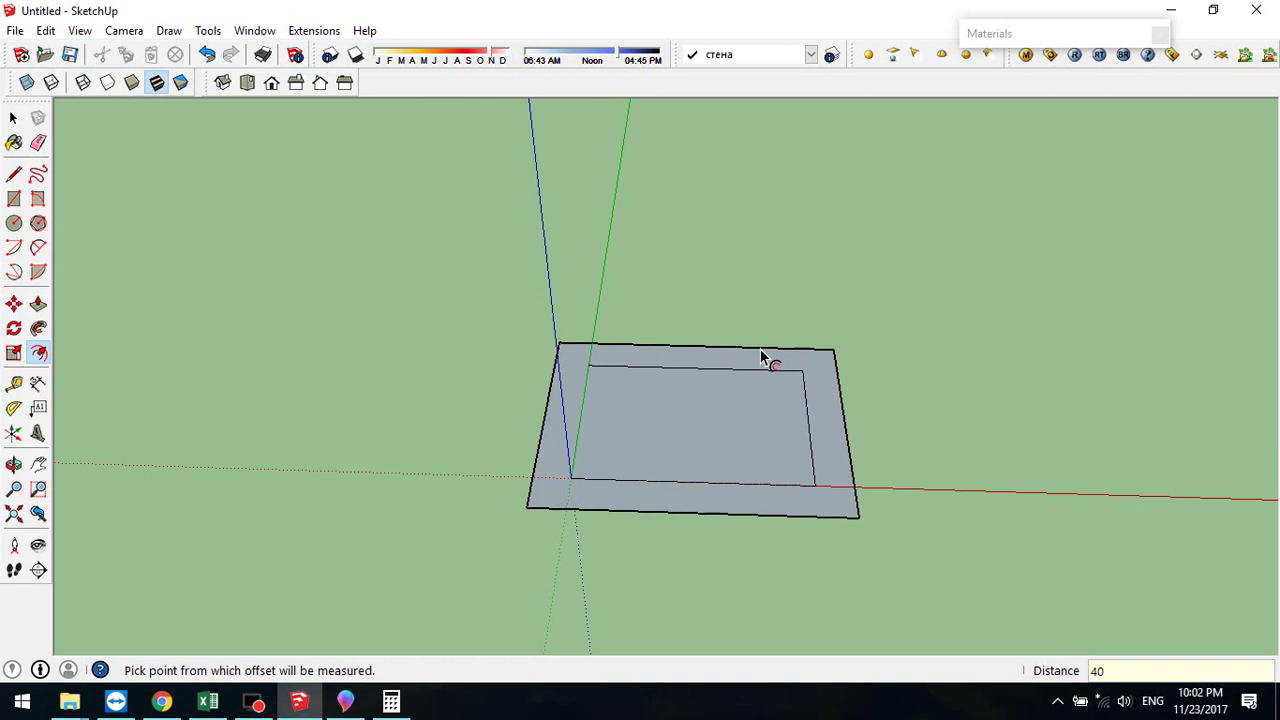
pyautogui.press('Return')
# - Following the floor plan in Paint 3D, place SketchUp guides 203 cm from the left inner wall edge and 20 cm beyond that
pyautogui.moveTo(651, 451); pyautogui.dragTo(655, 600, button='middle')
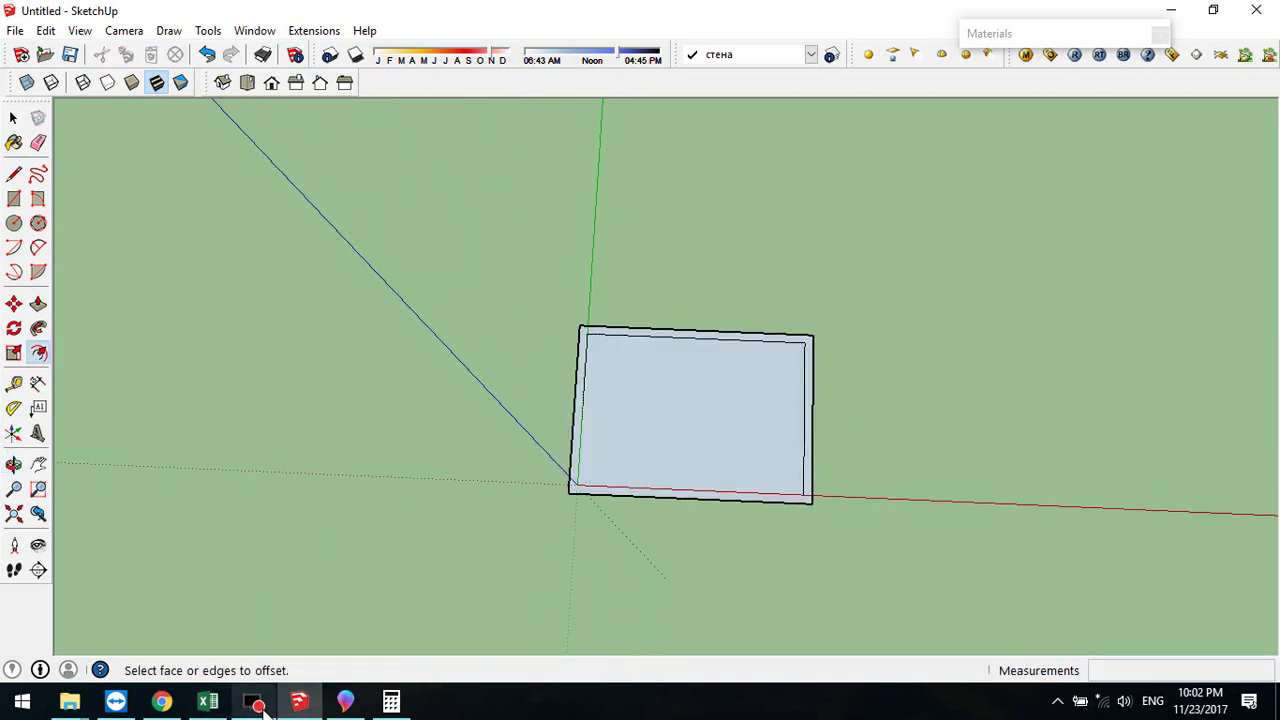
pyautogui.click(343, 703)
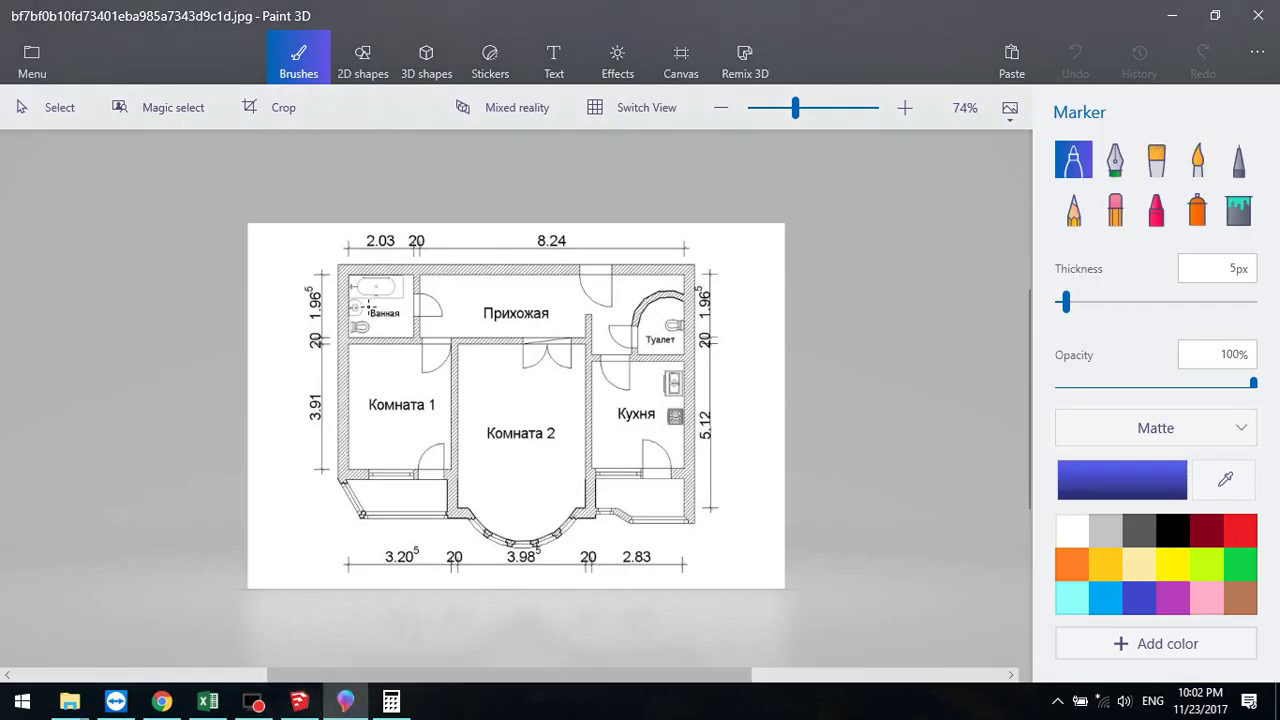
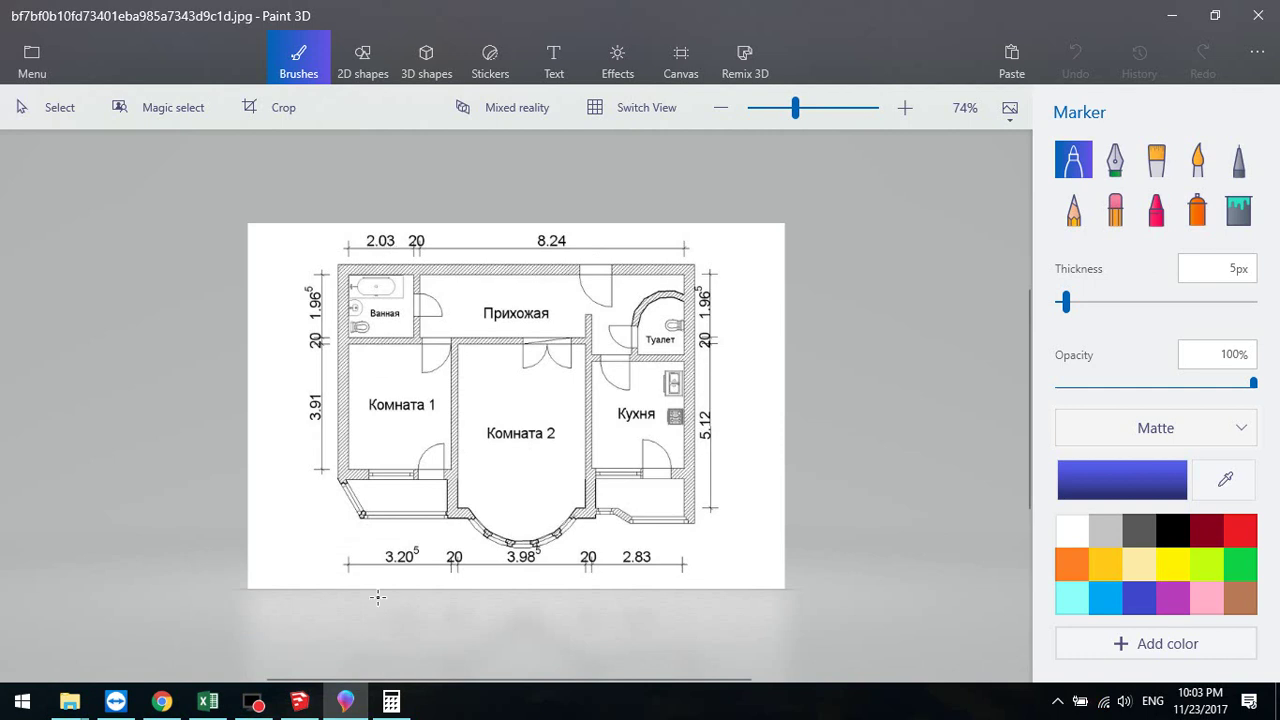
pyautogui.hotkey('alt', 'Tab')
pyautogui.click(14, 383)
pyautogui.scroll(4, 597, 346)
pyautogui.scroll(1, 597, 346)
pyautogui.click(577, 345)
pyautogui.click(607, 344)
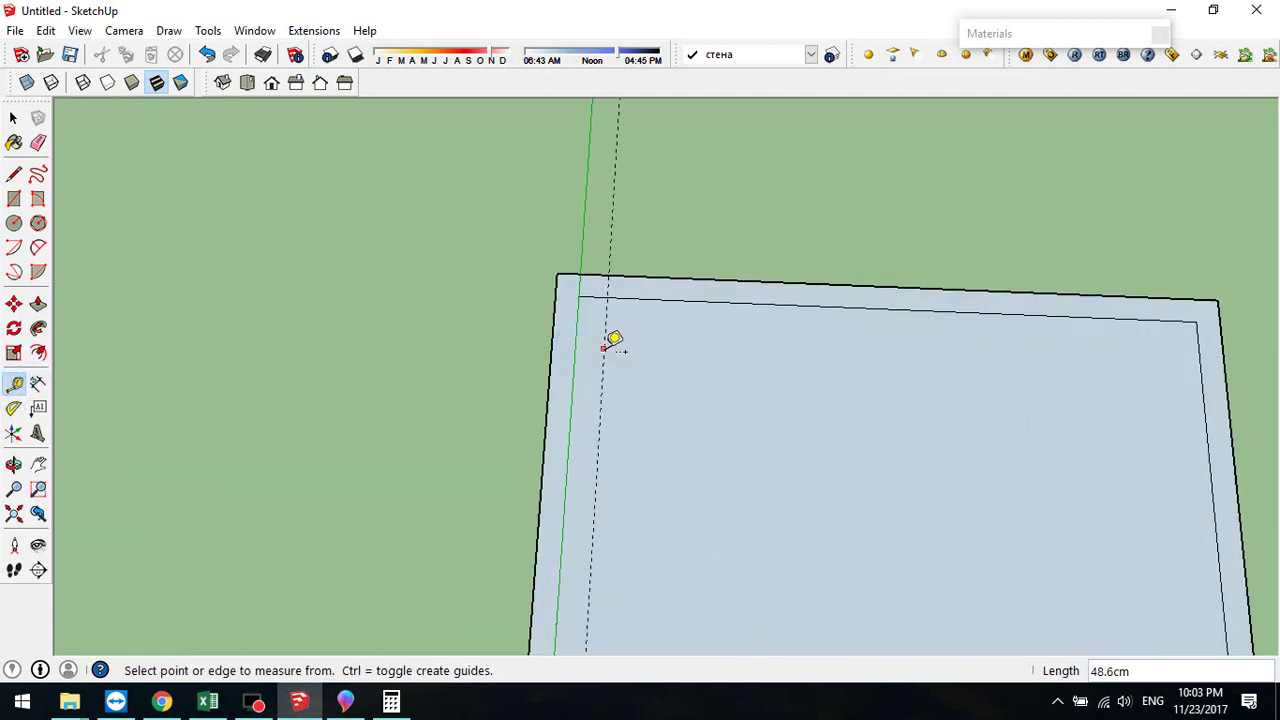
pyautogui.write('203')
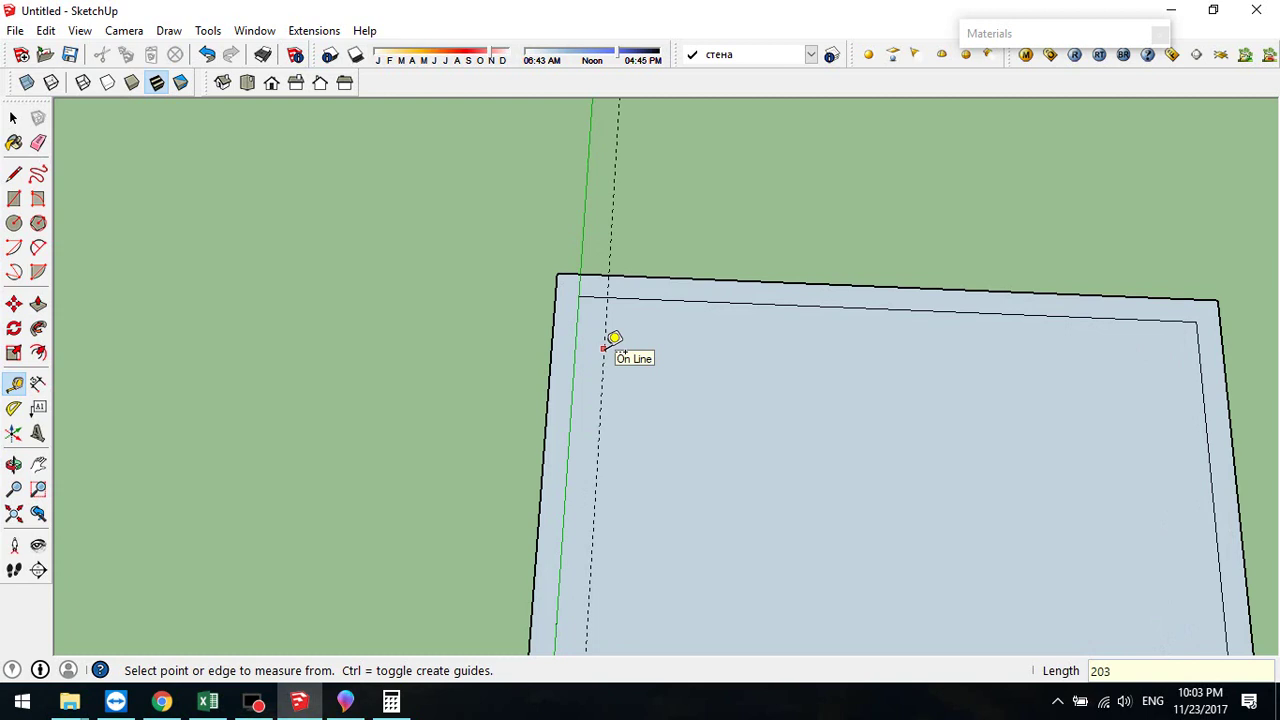
pyautogui.click(697, 344)
pyautogui.click(715, 347)
pyautogui.write('2')
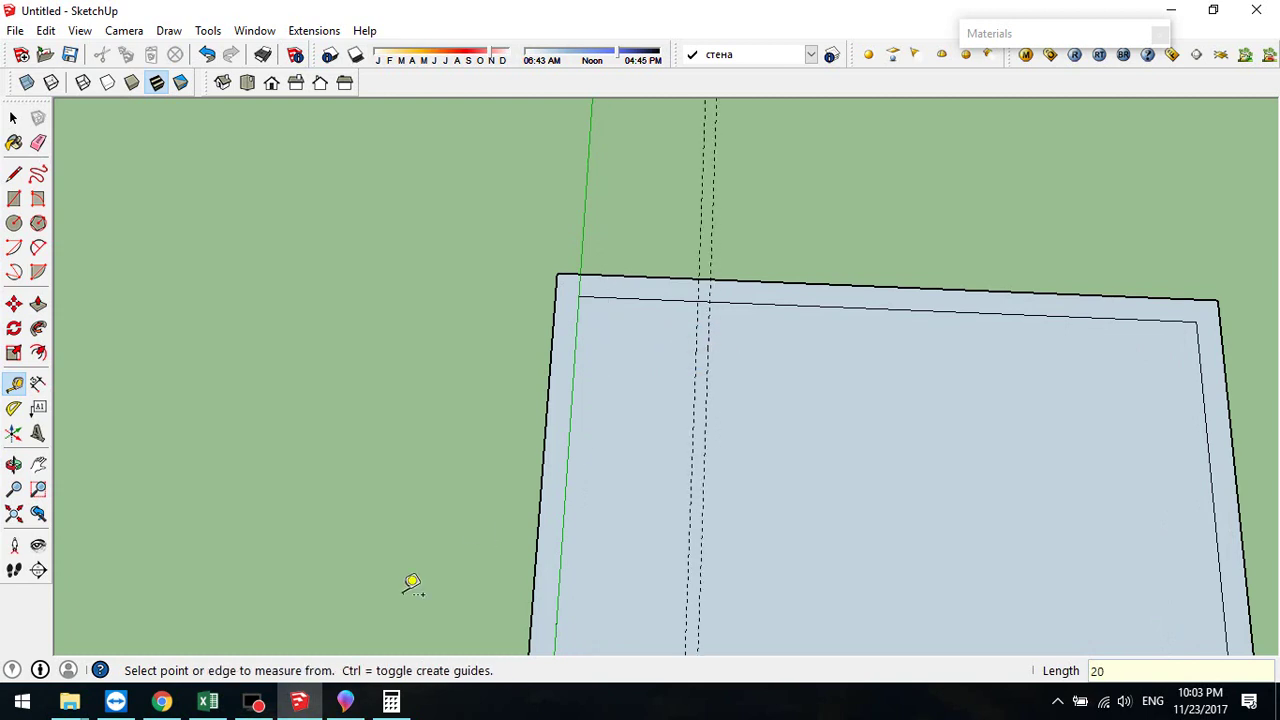
# - Following the floor plan in Paint 3D, add SketchUp guides 320 cm from the left inner wall edge and 20 cm beyond that
pyautogui.click(345, 702)
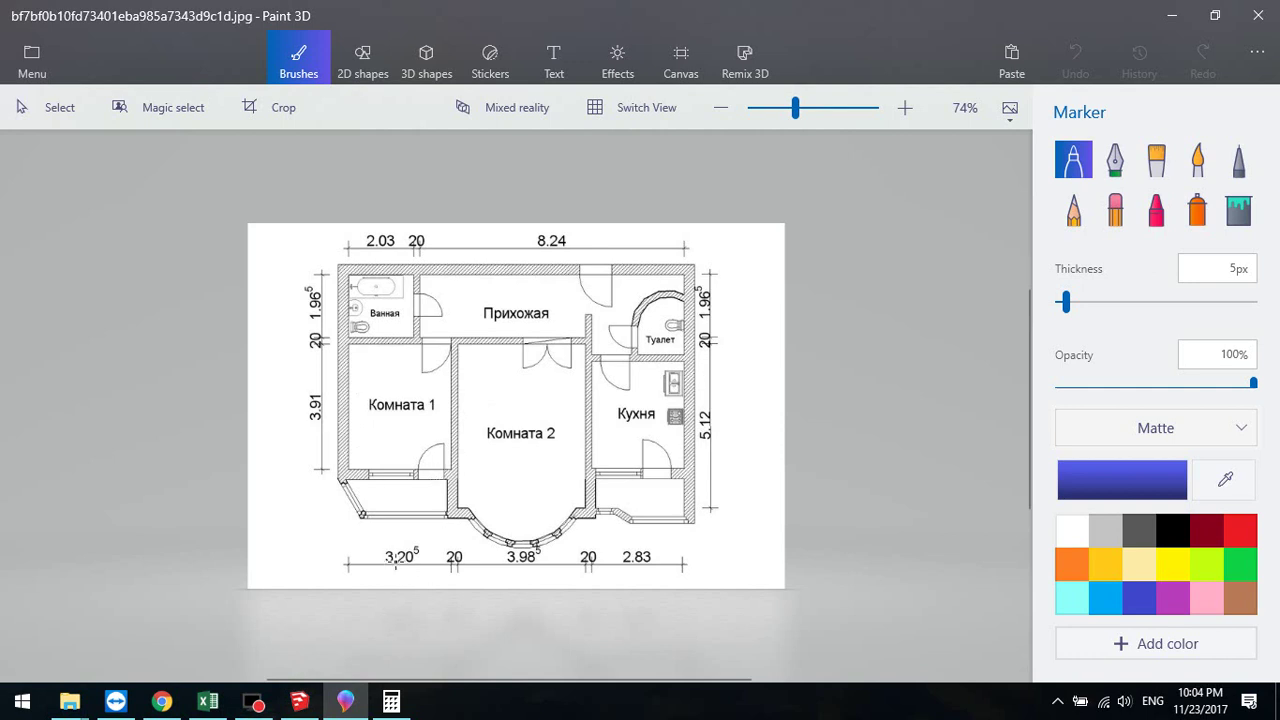
pyautogui.click(298, 702)
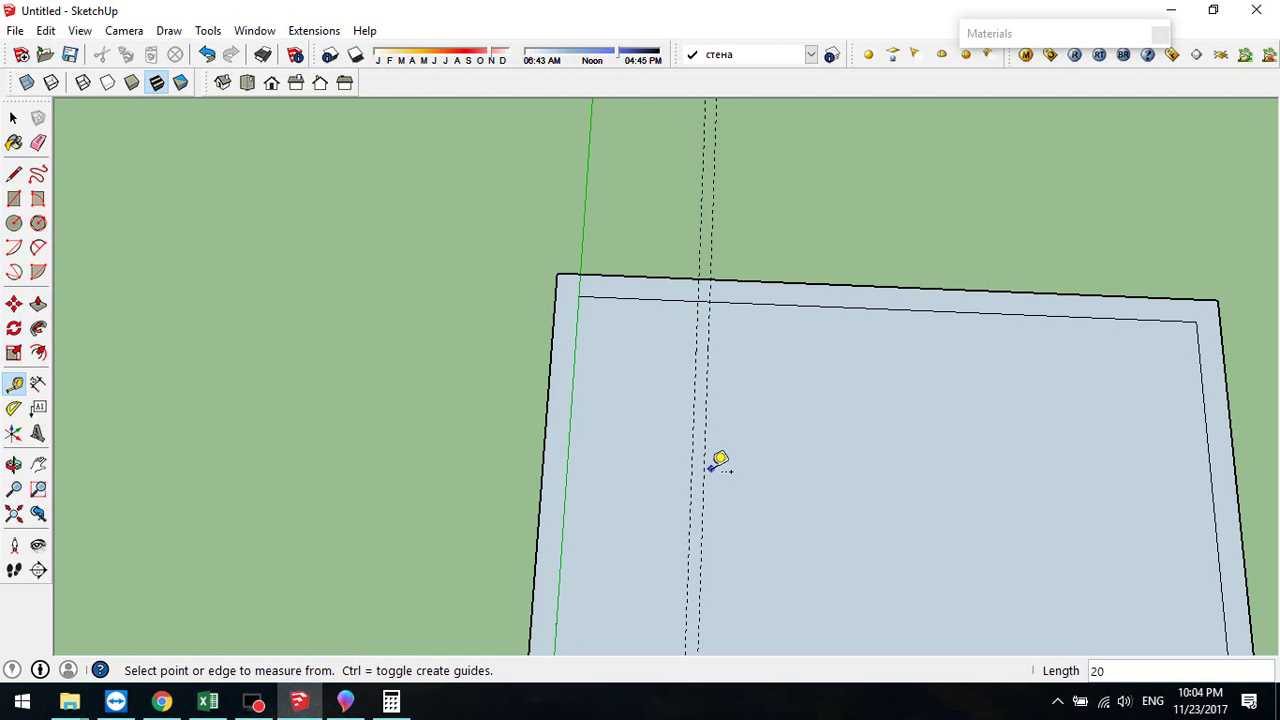
pyautogui.click(566, 456)
pyautogui.click(636, 457)
pyautogui.write('32')
pyautogui.click(762, 507)
pyautogui.click(775, 510)
pyautogui.write('20')
# - After checking the plan in Paint 3D, add SketchUp guides 398 cm to the right of the last guide and 20 cm further
pyautogui.click(345, 702)
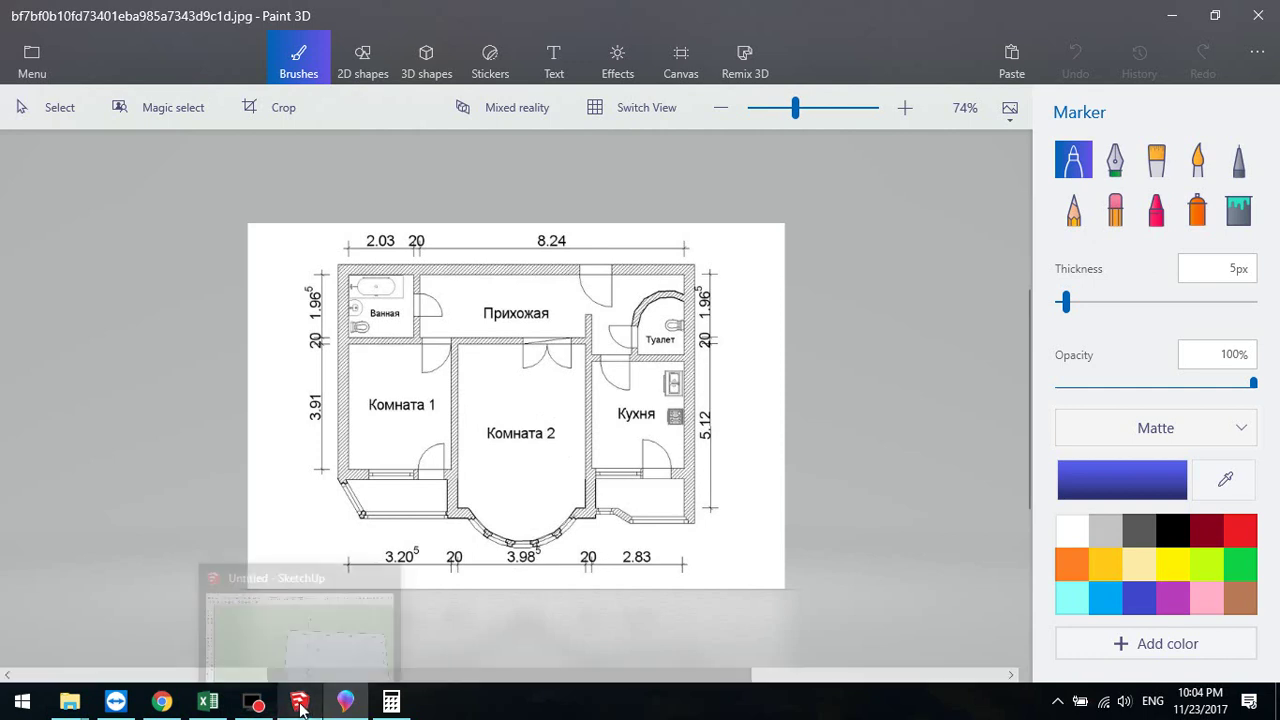
pyautogui.click(300, 704)
pyautogui.click(775, 512)
pyautogui.click(800, 514)
pyautogui.write('398')
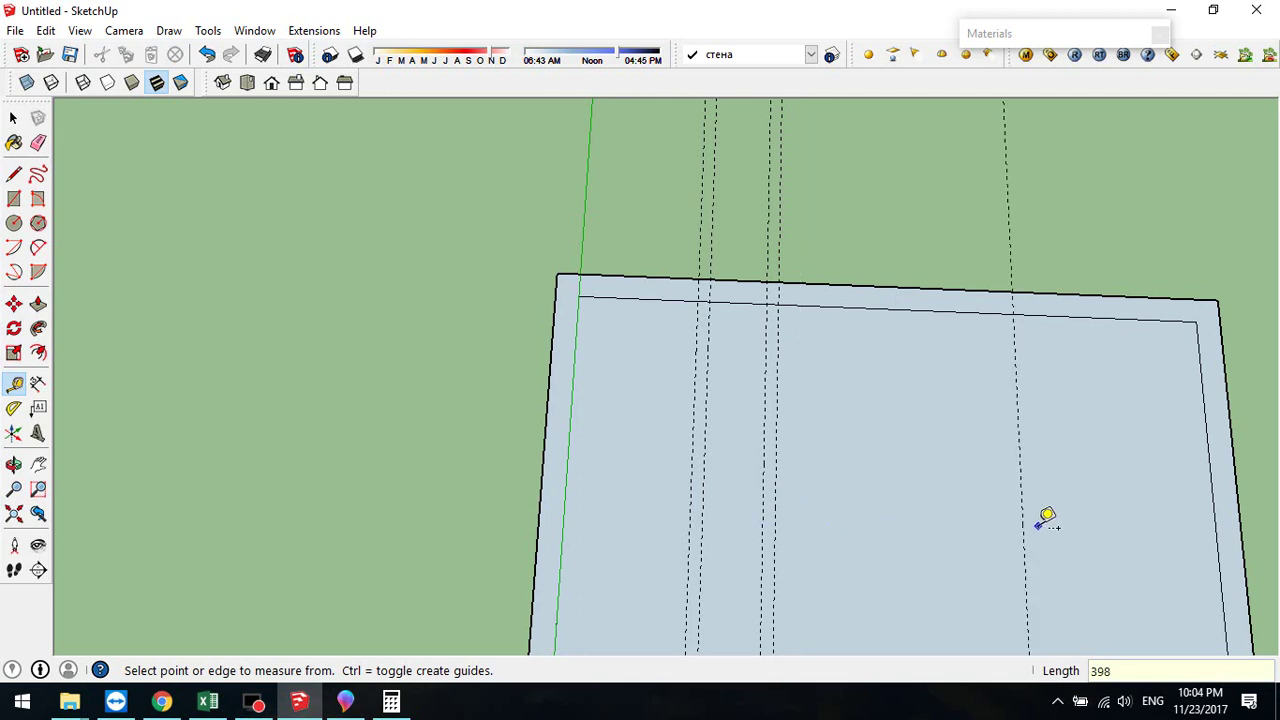
pyautogui.click(1024, 524)
pyautogui.click(1046, 523)
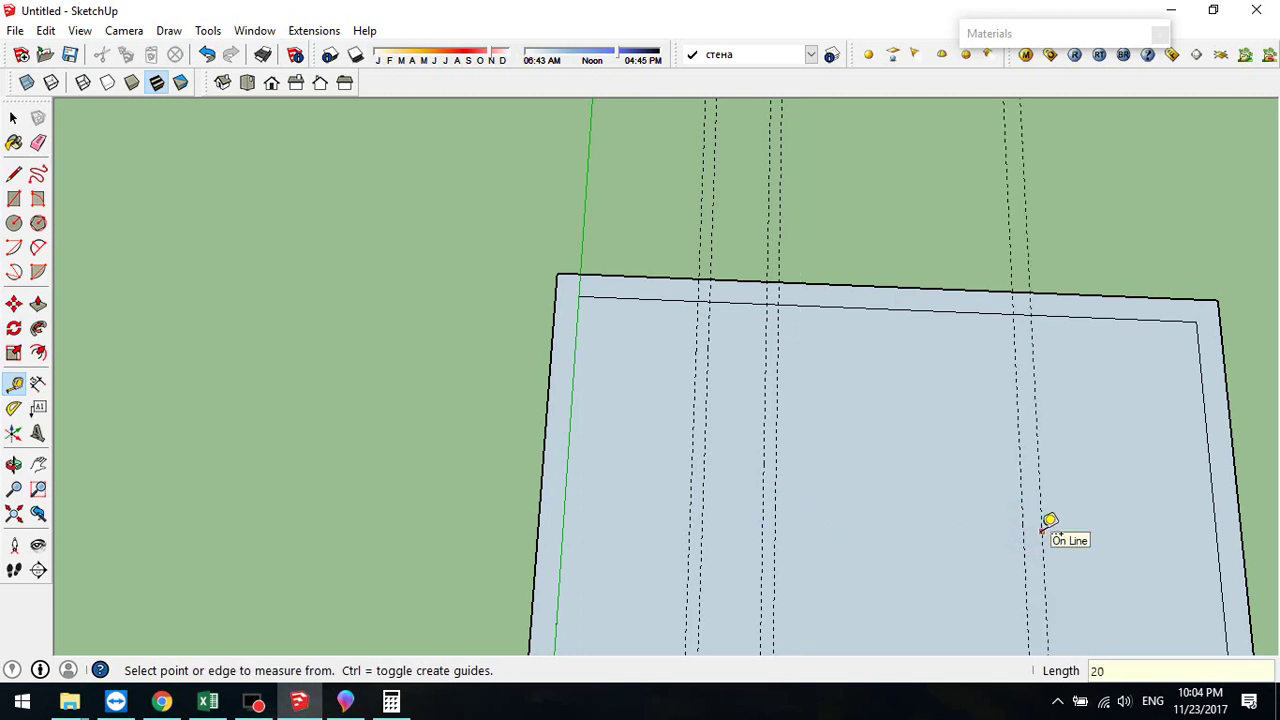
# - After checking the plan in Paint 3D, place SketchUp guides 196 cm from the upper inner wall edge and 20 cm below that
pyautogui.moveTo(883, 463); pyautogui.dragTo(614, 352, button='middle')
pyautogui.click(345, 702)
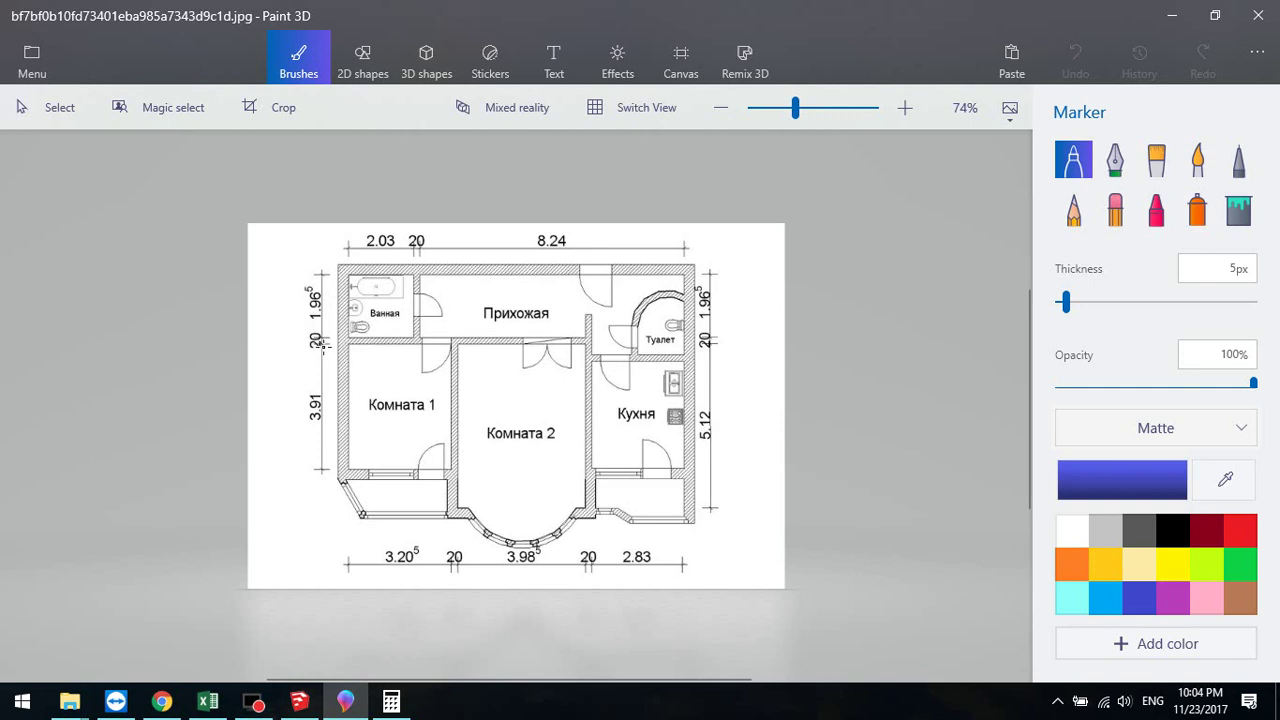
pyautogui.click(298, 702)
pyautogui.click(608, 143)
pyautogui.click(614, 171)
pyautogui.write('196')
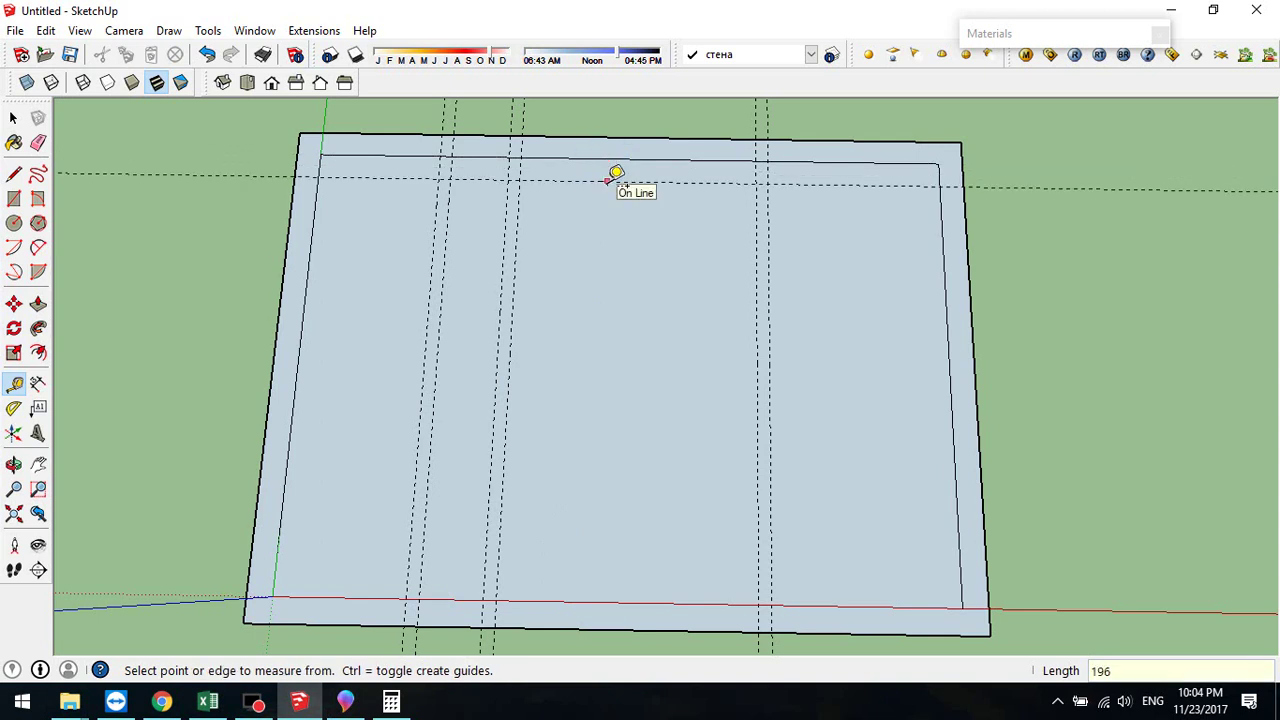
pyautogui.click(624, 267)
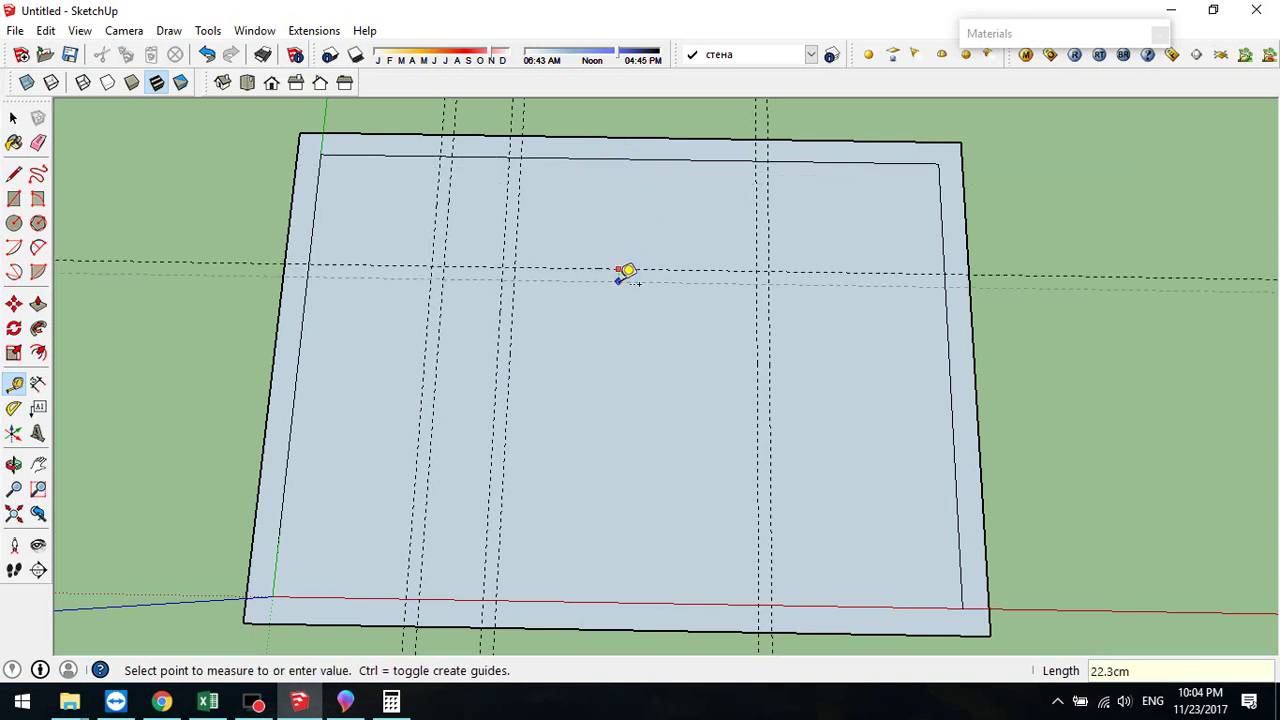
pyautogui.press('Return')
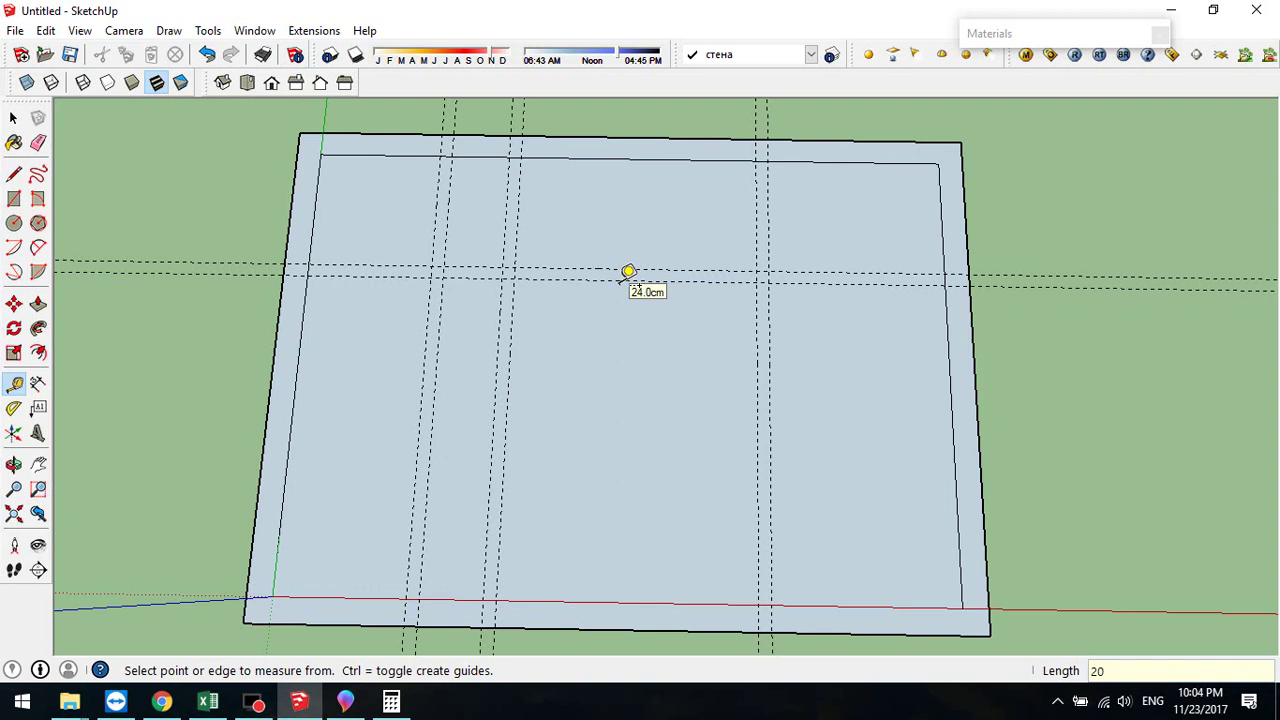
# - Check the room depth on the plan in Paint 3D and add a SketchUp guide 391 cm below the hallway wall's lower guide
pyautogui.click(345, 702)
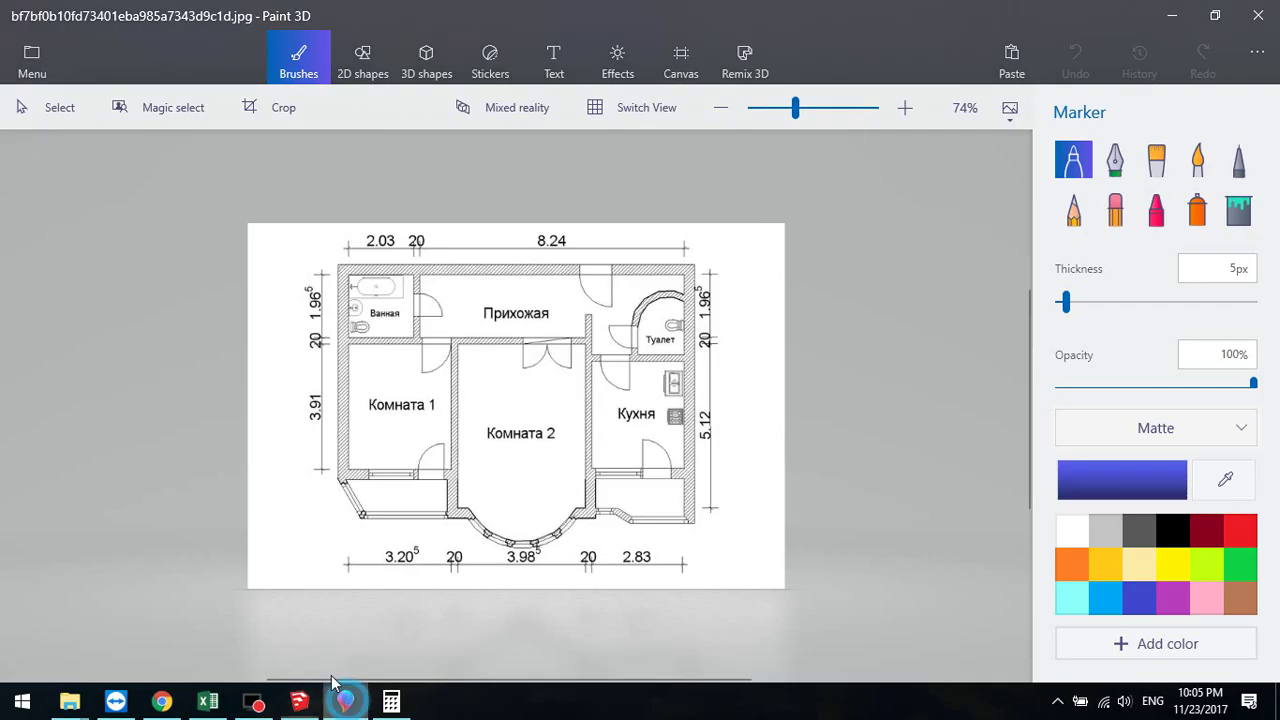
pyautogui.click(299, 702)
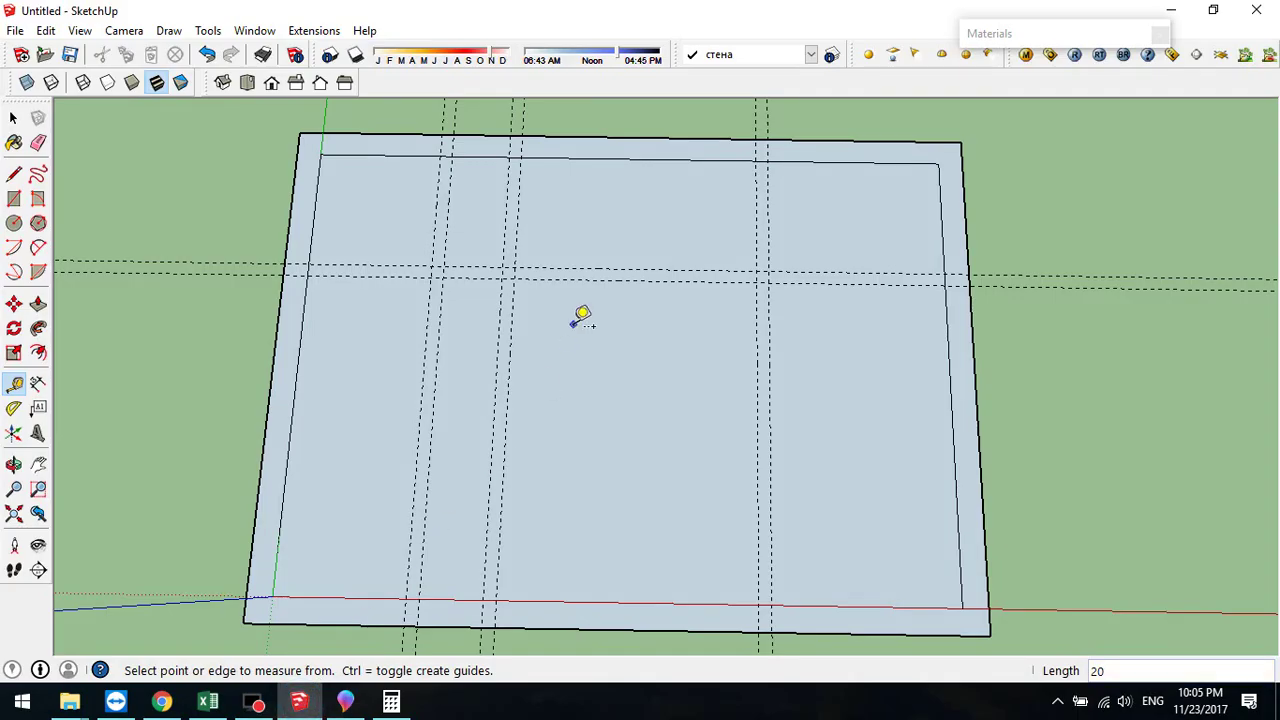
pyautogui.click(593, 280)
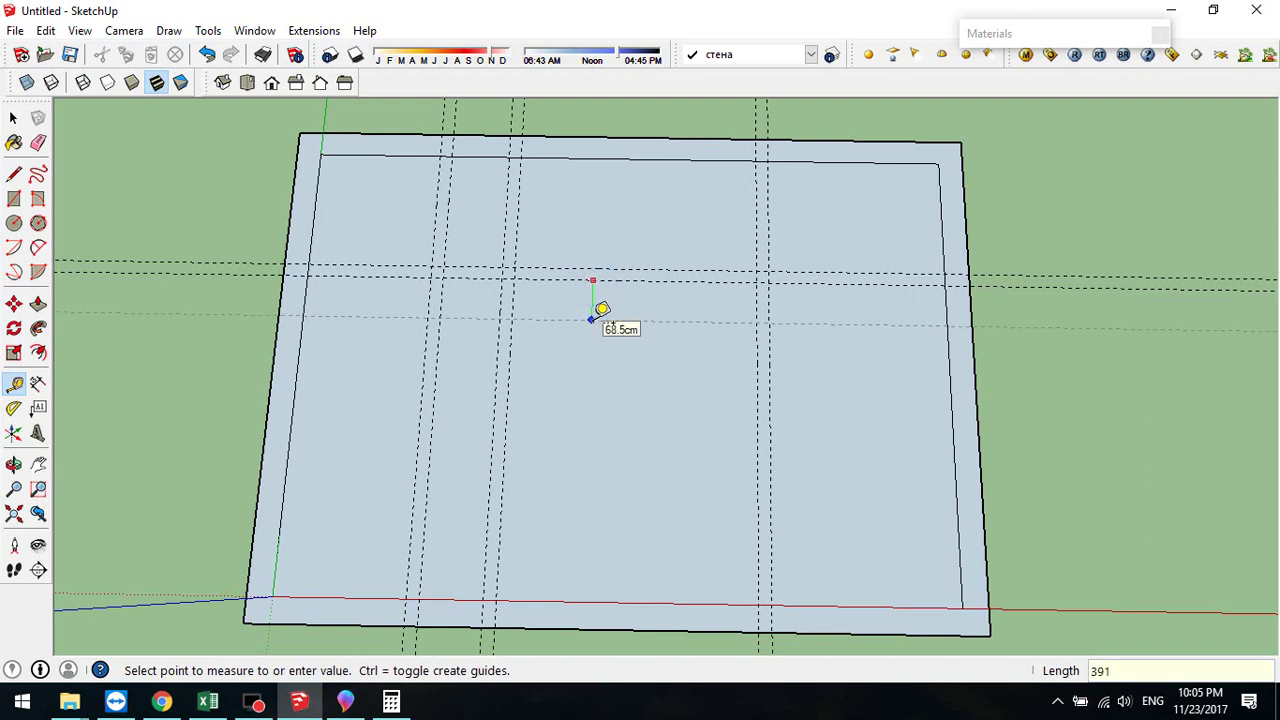
pyautogui.press('Return')
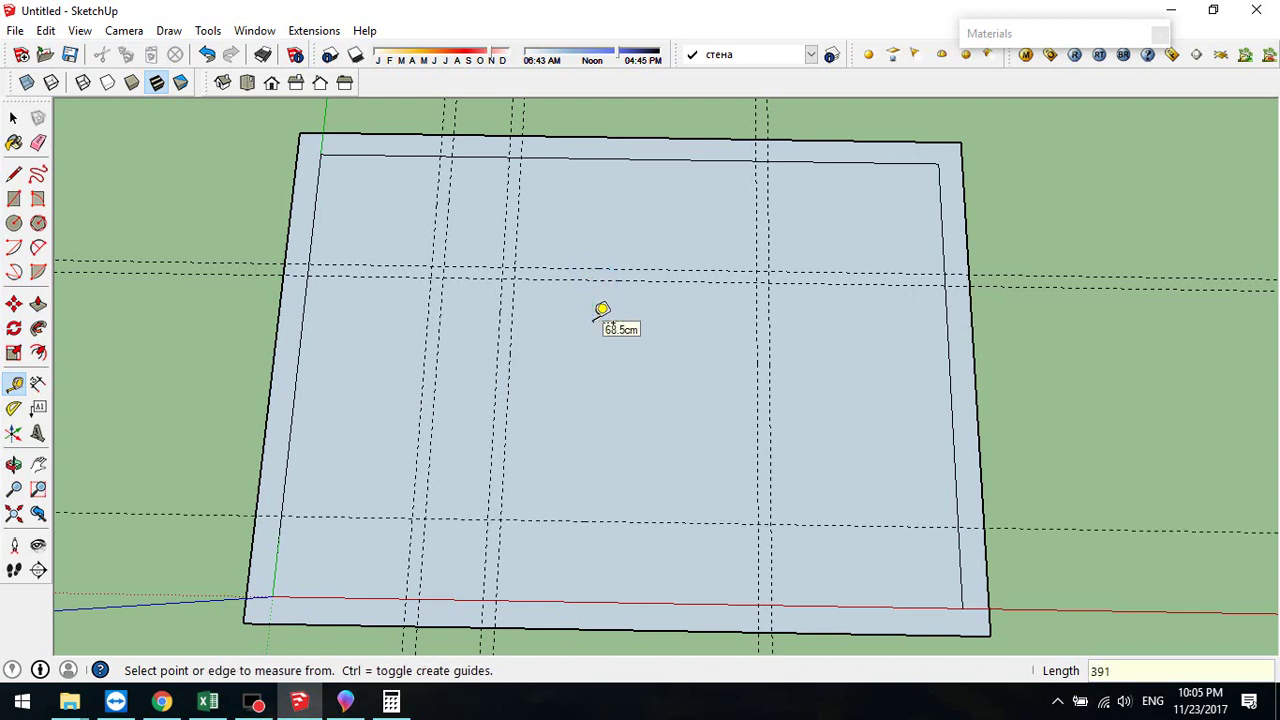
# - Check the plan in Paint 3D again and start another parallel guide in SketchUp from the hallway wall's lower guide
pyautogui.click(340, 704)
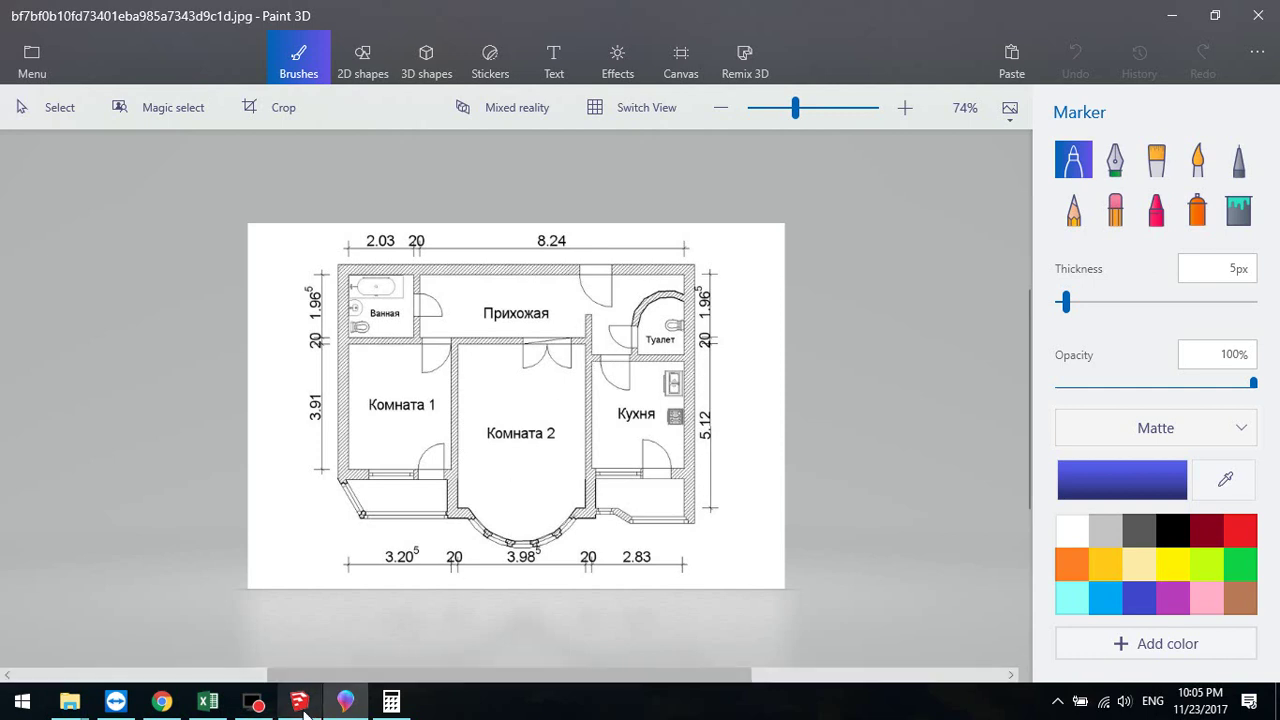
pyautogui.click(299, 702)
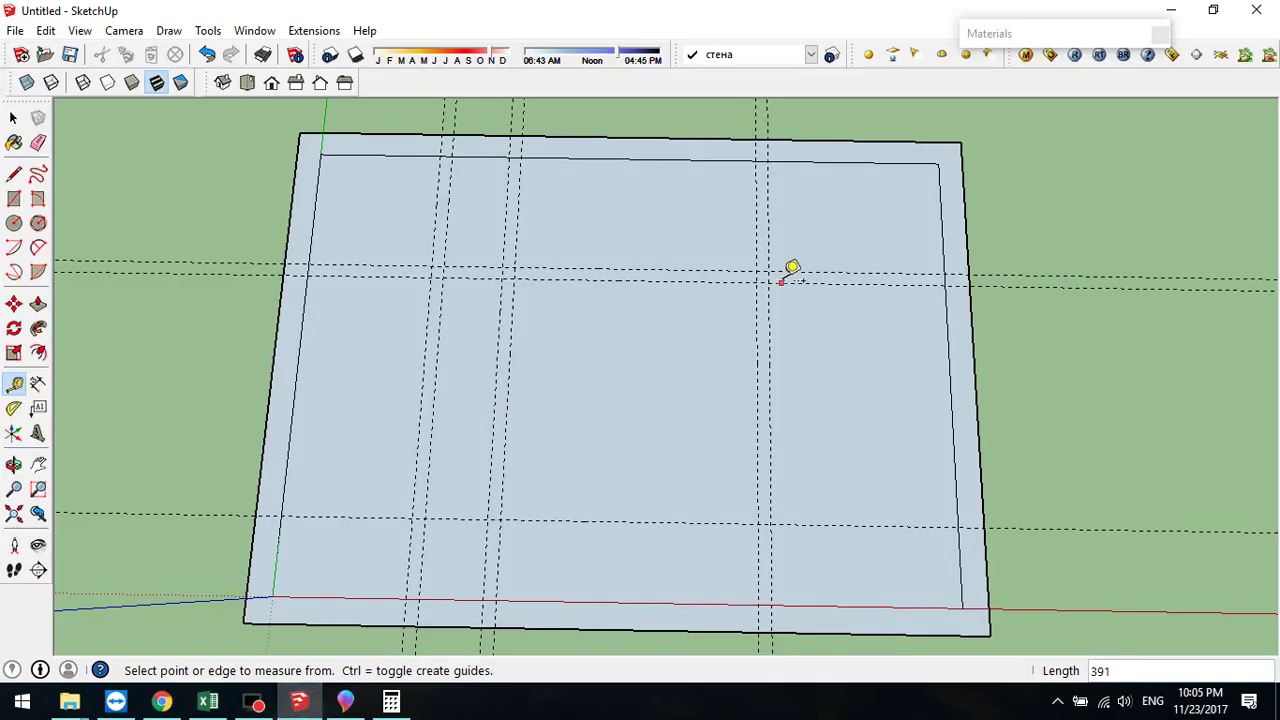
pyautogui.click(791, 271)
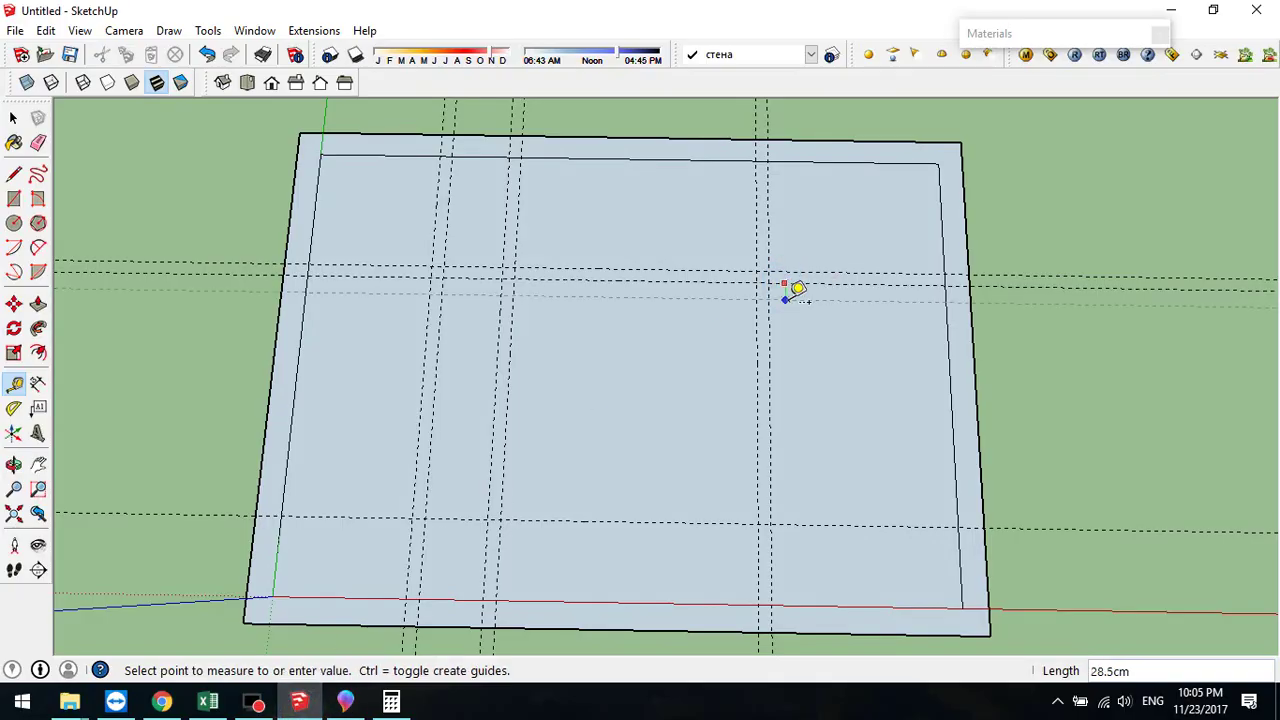
# - Place a guide 50 cm below the horizontal guide pair and a parallel guide just above it for the toilet–kitchen wall
pyautogui.click(798, 290)
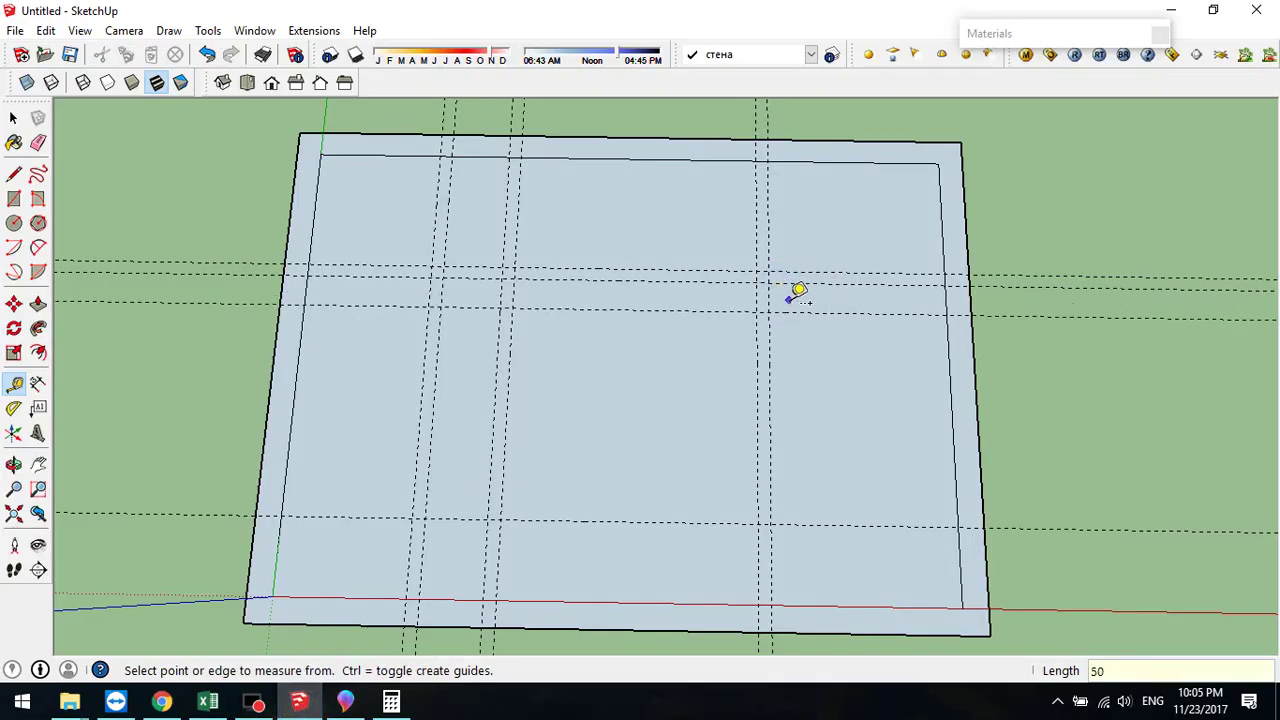
pyautogui.click(801, 294)
pyautogui.click(806, 288)
pyautogui.press('l')
pyautogui.press('t')
# - Draw the bathroom's inner right edge and its 203 cm lower edge along the guides to the left inner wall
pyautogui.click(15, 177)
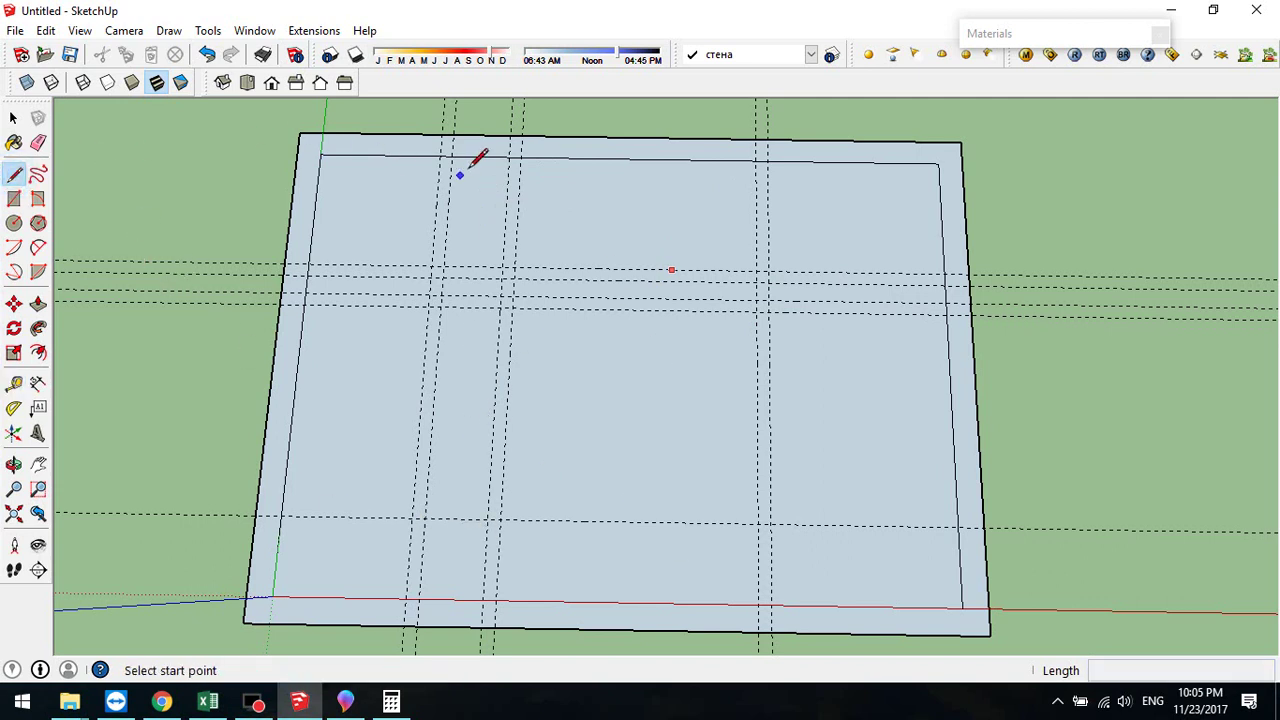
pyautogui.click(441, 155)
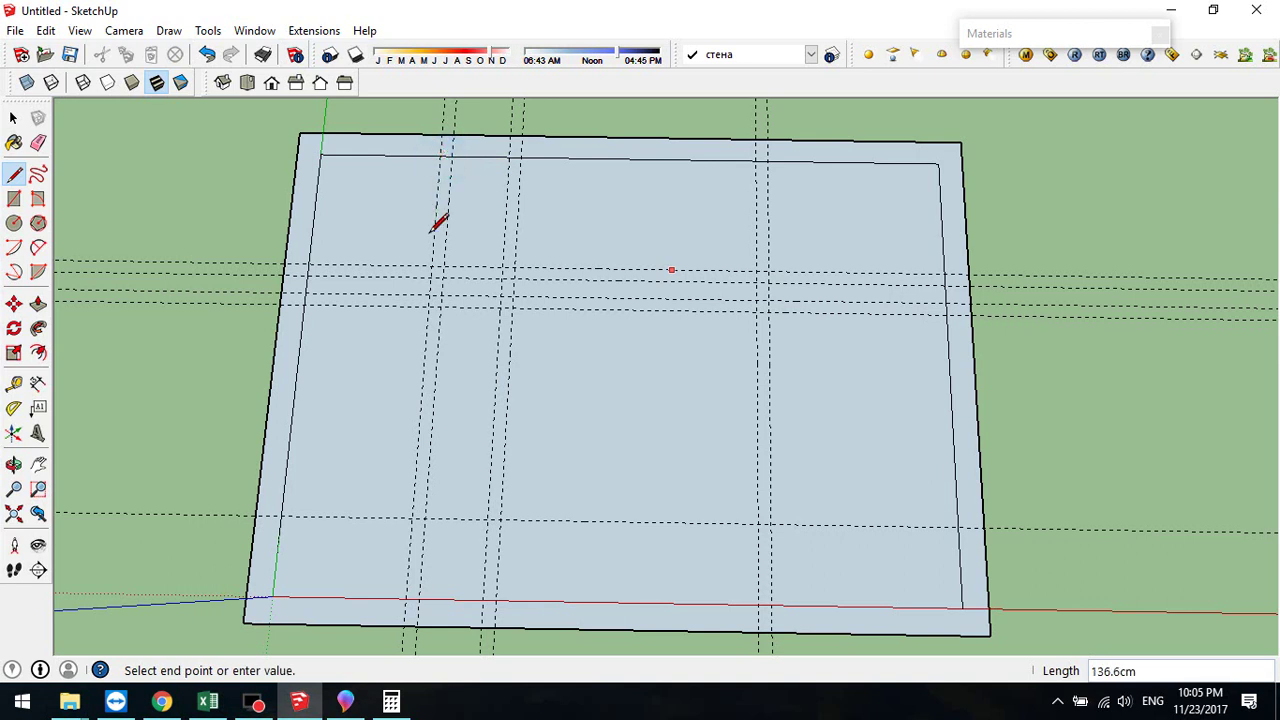
pyautogui.click(432, 262)
pyautogui.click(431, 266)
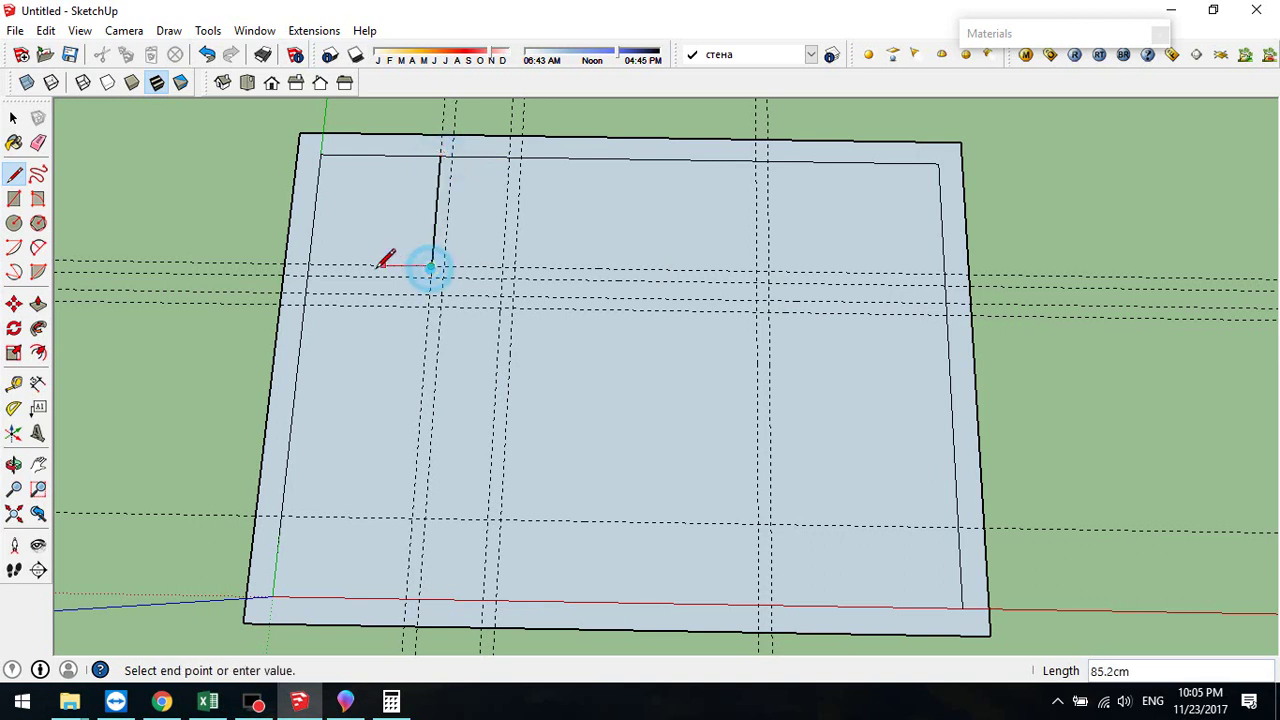
pyautogui.click(310, 266)
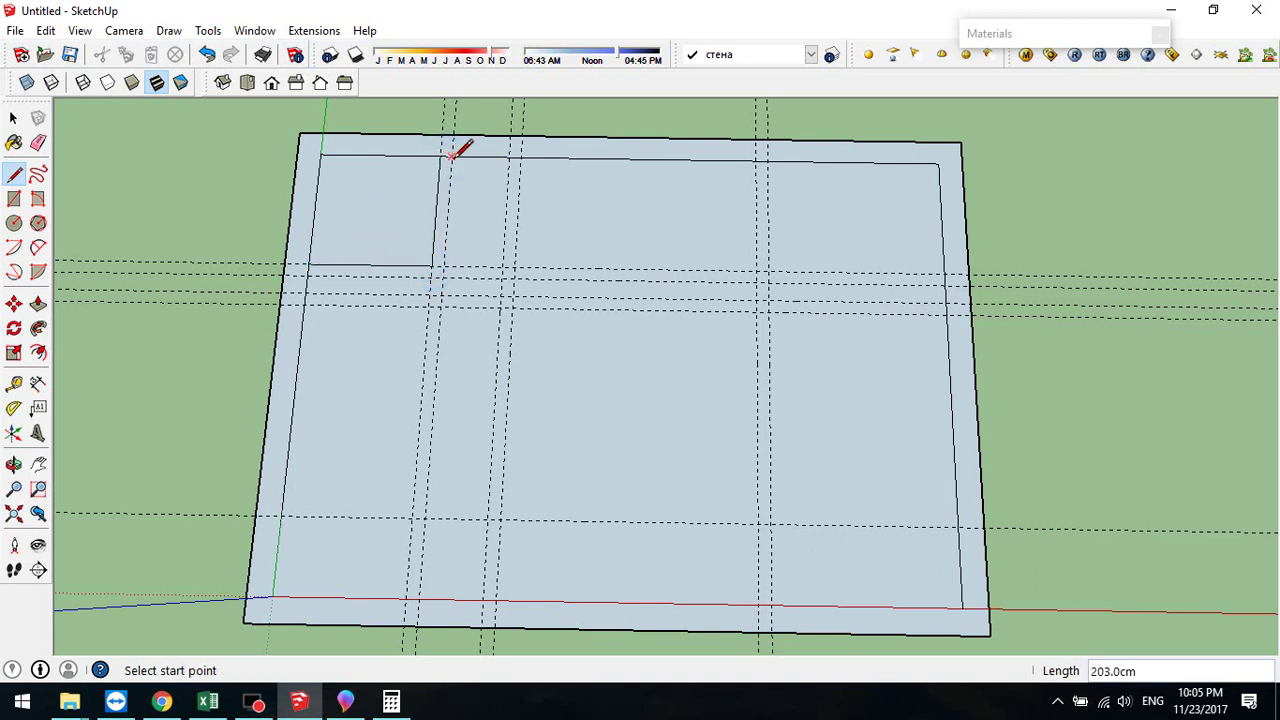
# - Draw the bathroom walls' outer edges along the second guides, right of and below the bathroom outline
pyautogui.click(451, 155)
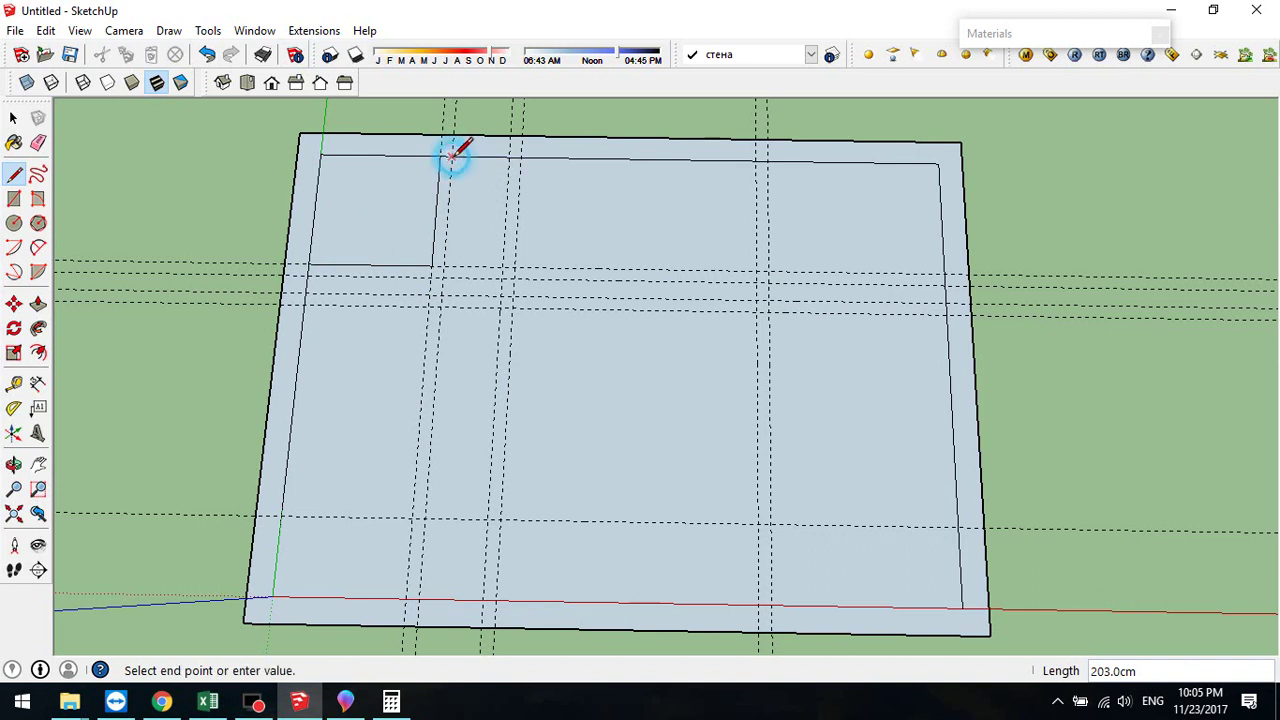
pyautogui.click(443, 266)
pyautogui.click(308, 275)
pyautogui.click(432, 276)
# - Following the reference plan, extend Room 1's upper edge to the right, then draw its right edge and 320 cm lower edge
pyautogui.click(345, 701)
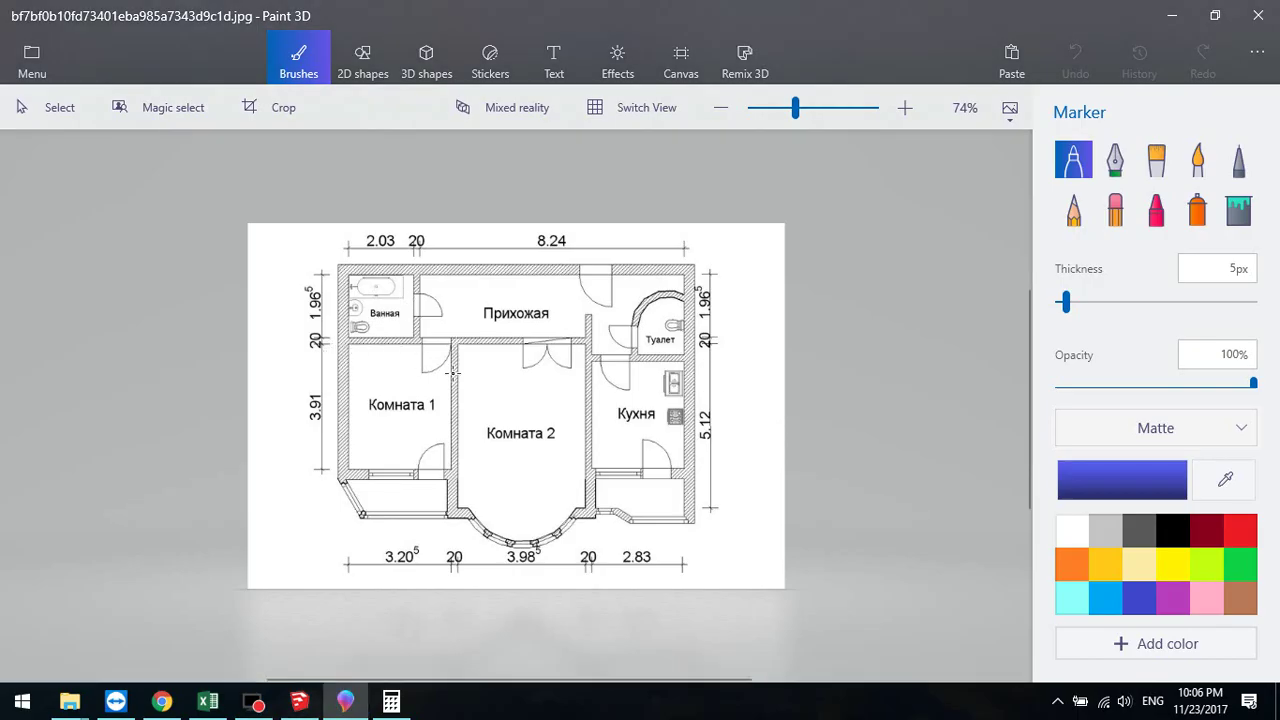
pyautogui.click(298, 701)
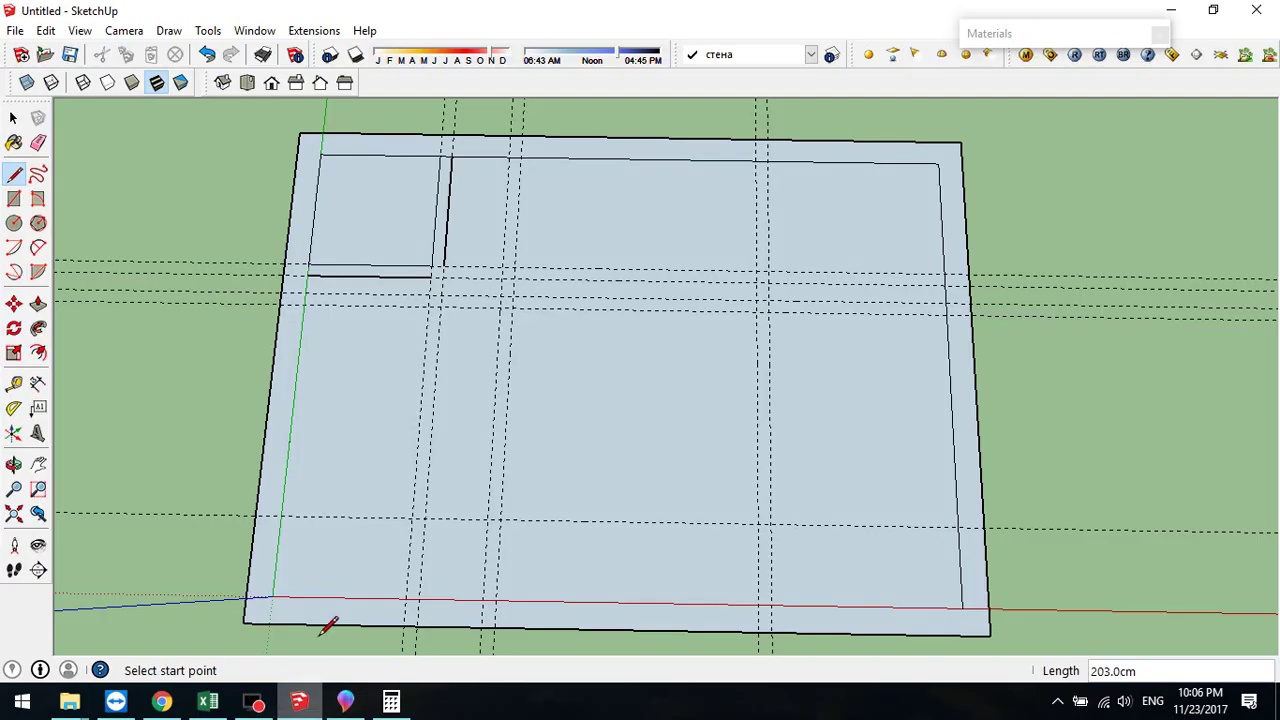
pyautogui.click(432, 277)
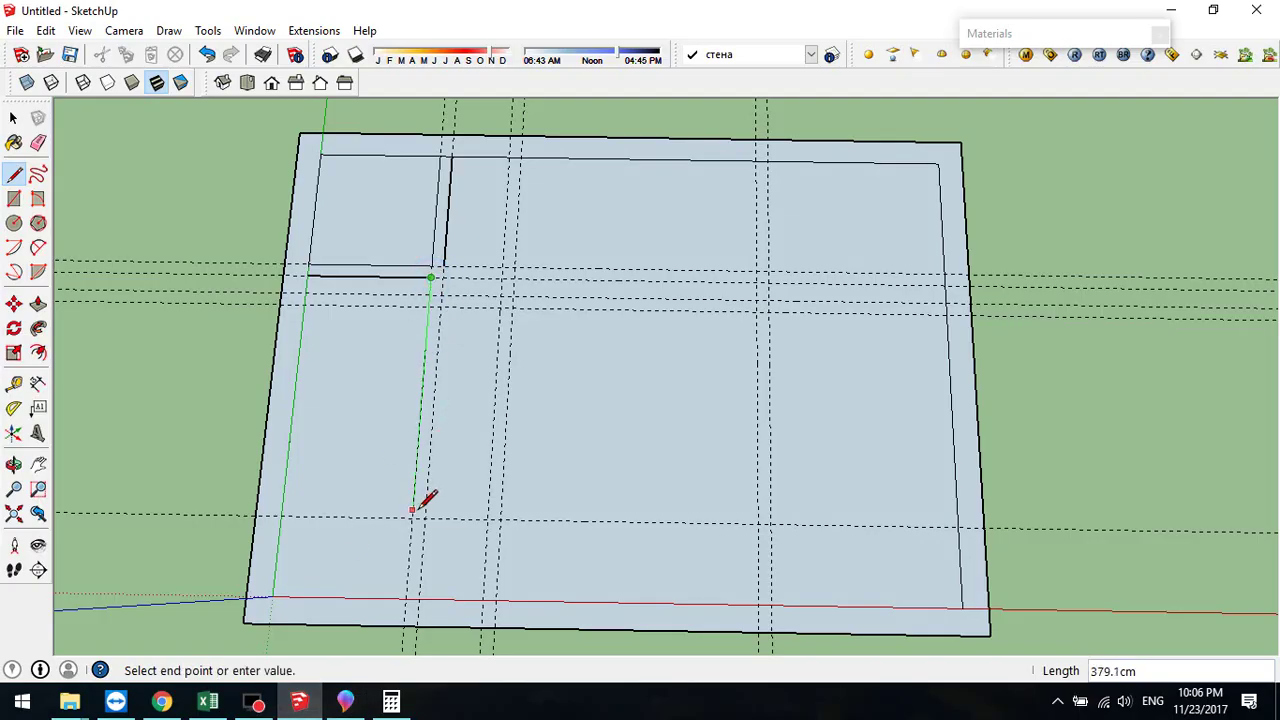
pyautogui.doubleClick(501, 277)
pyautogui.click(501, 277)
pyautogui.doubleClick(487, 519)
pyautogui.click(487, 519)
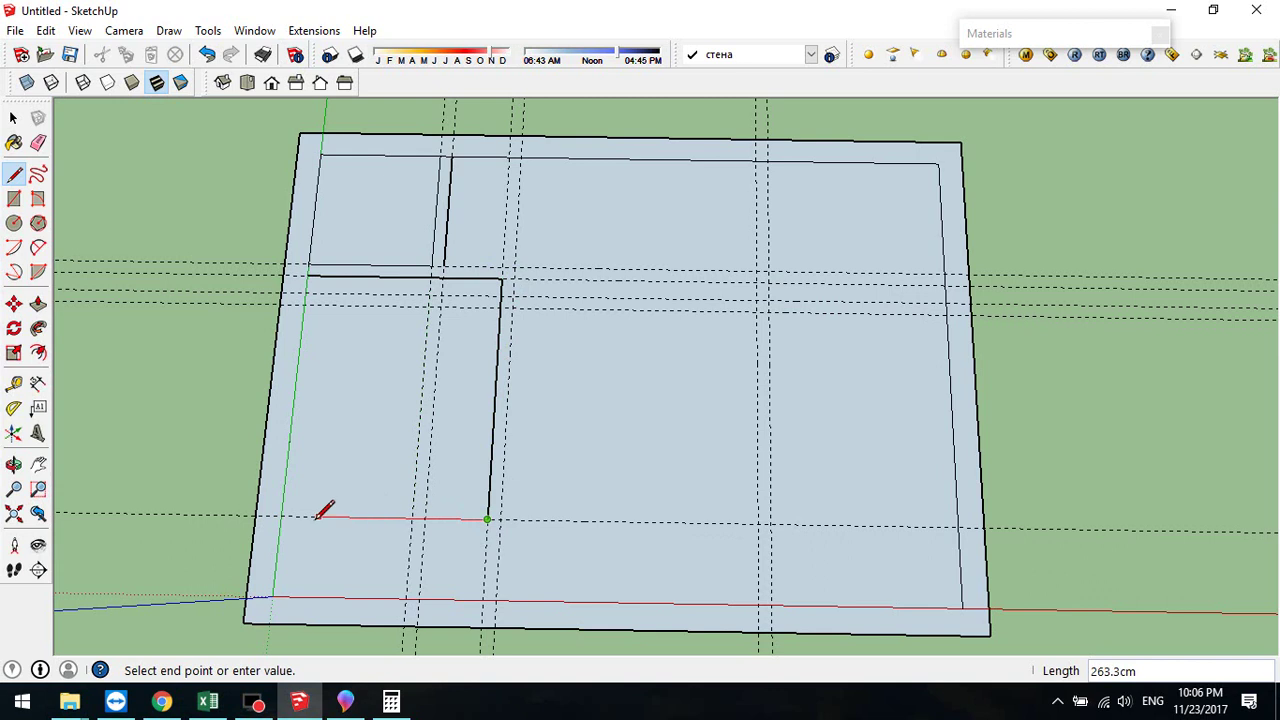
pyautogui.click(280, 516)
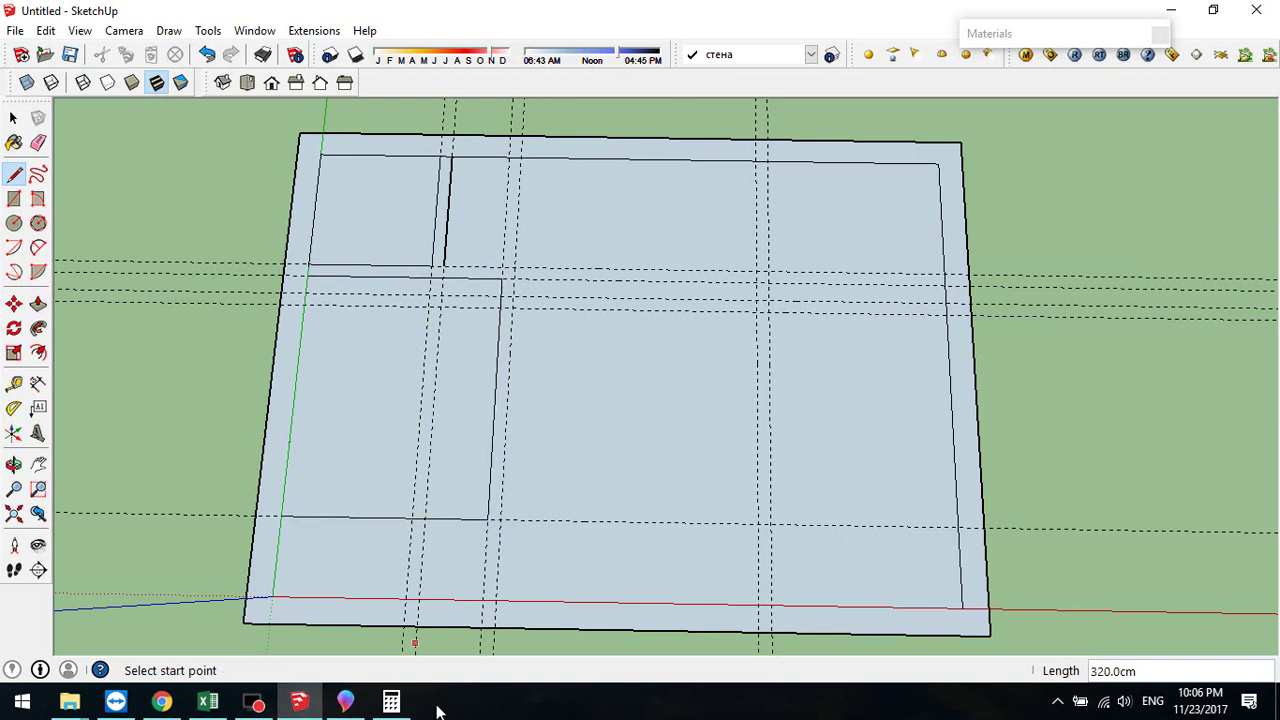
# - Consult the reference floor plan in Paint 3D and calculate (196 − 80) ÷ 2 in Calculator
pyautogui.click(342, 703)
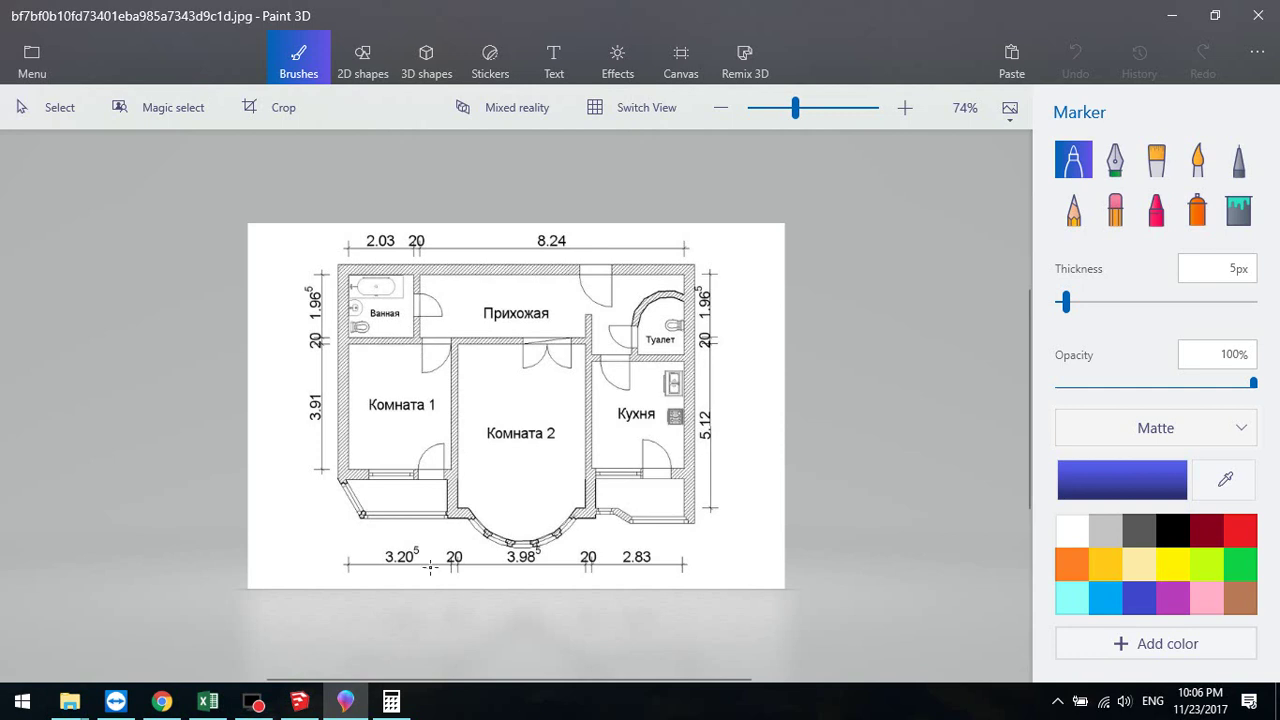
pyautogui.click(391, 701)
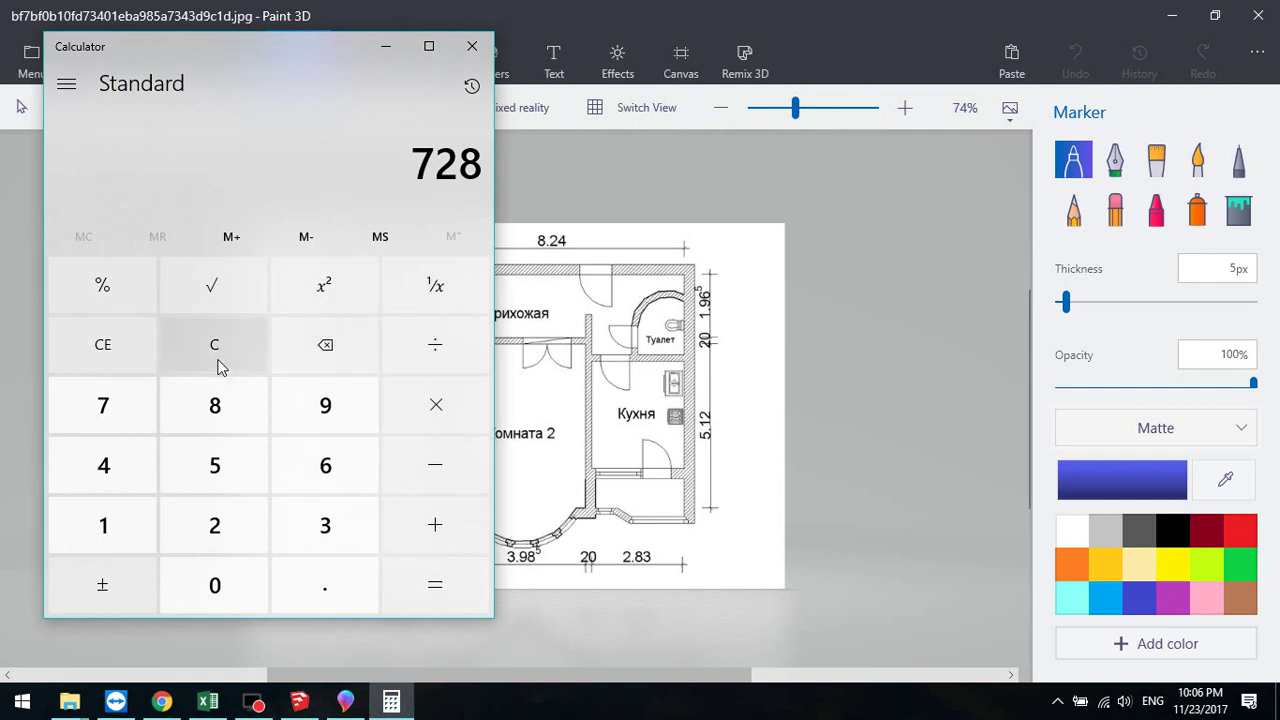
pyautogui.click(212, 350)
pyautogui.click(106, 528)
pyautogui.click(328, 412)
pyautogui.click(328, 468)
pyautogui.click(434, 468)
pyautogui.click(217, 408)
pyautogui.click(220, 588)
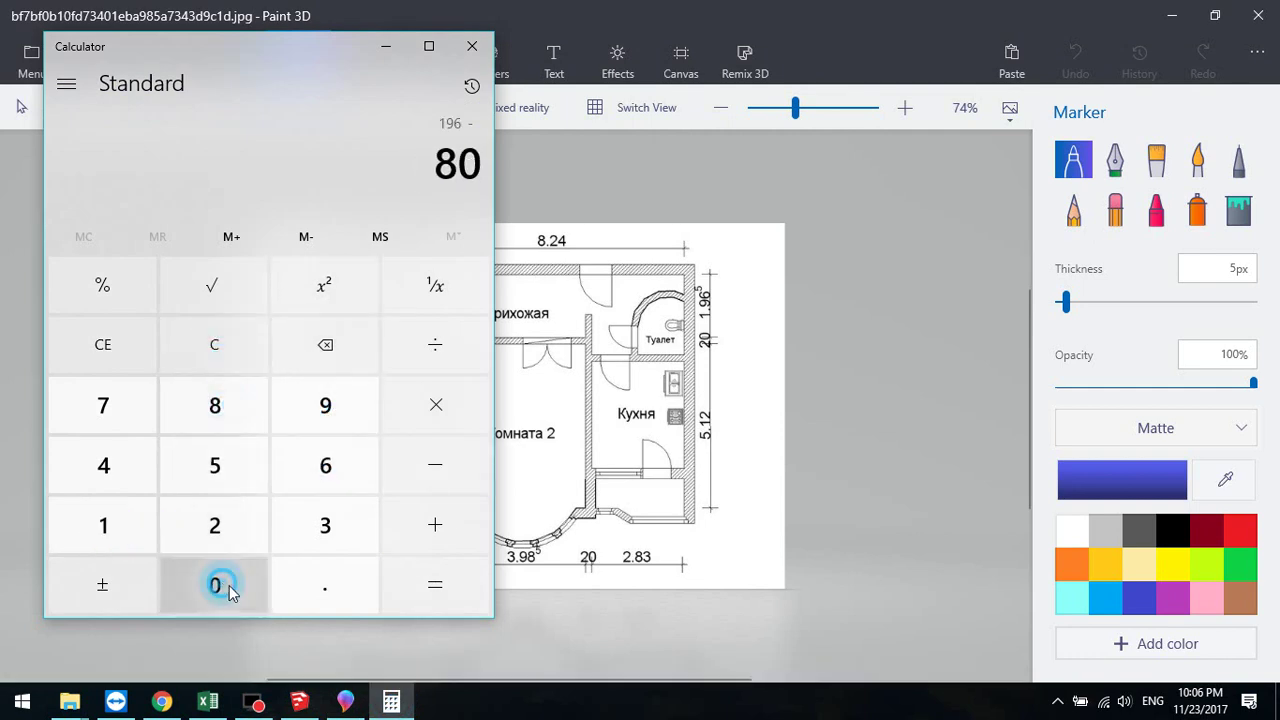
pyautogui.click(429, 586)
pyautogui.click(452, 478)
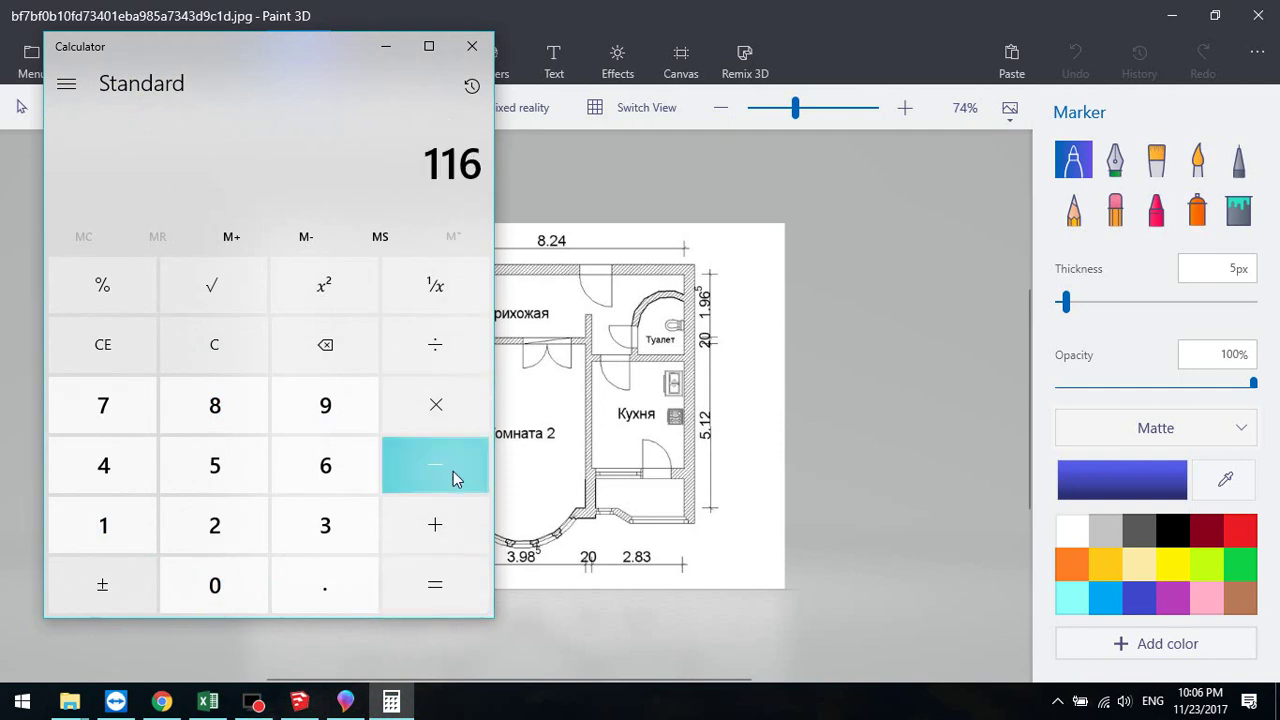
pyautogui.click(435, 344)
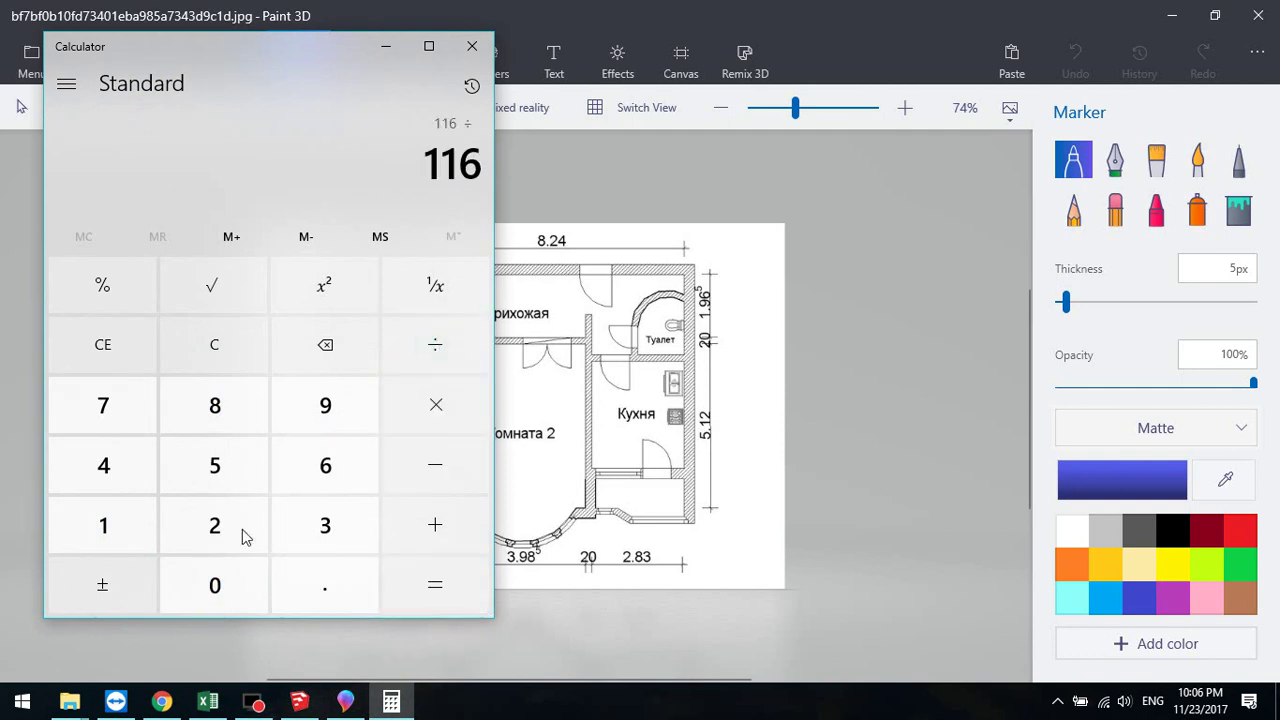
pyautogui.click(214, 533)
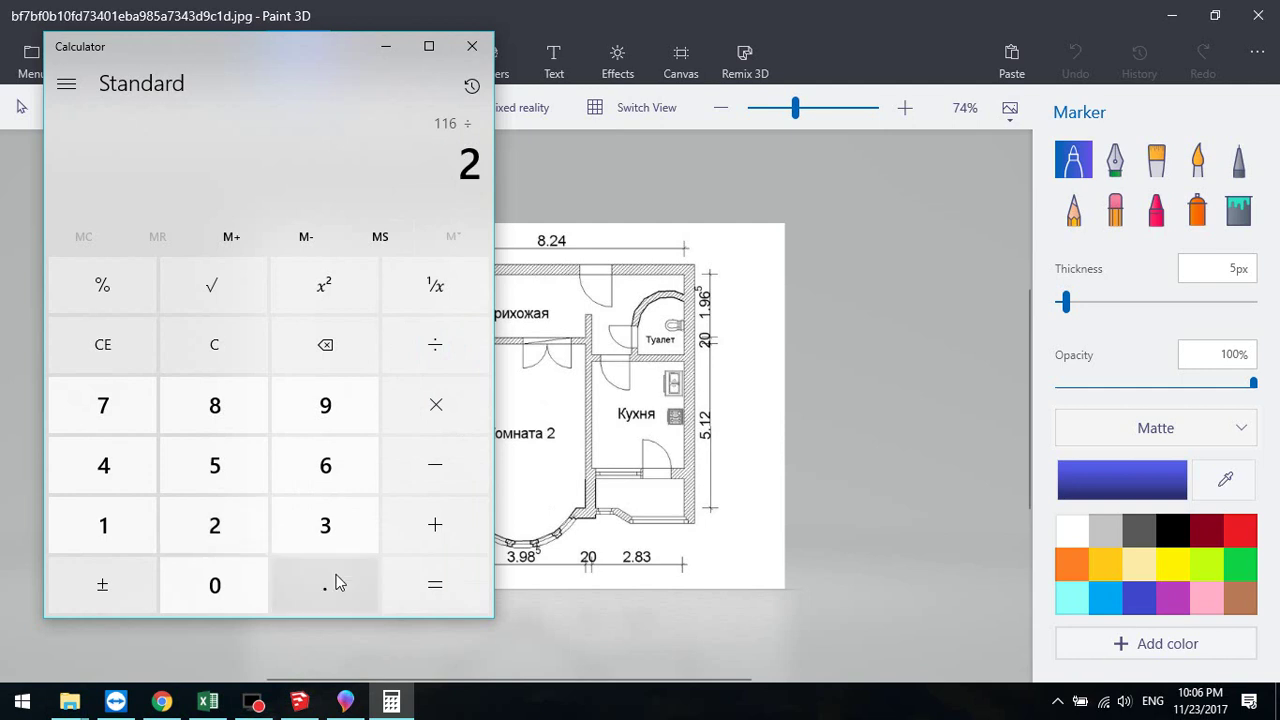
pyautogui.click(445, 595)
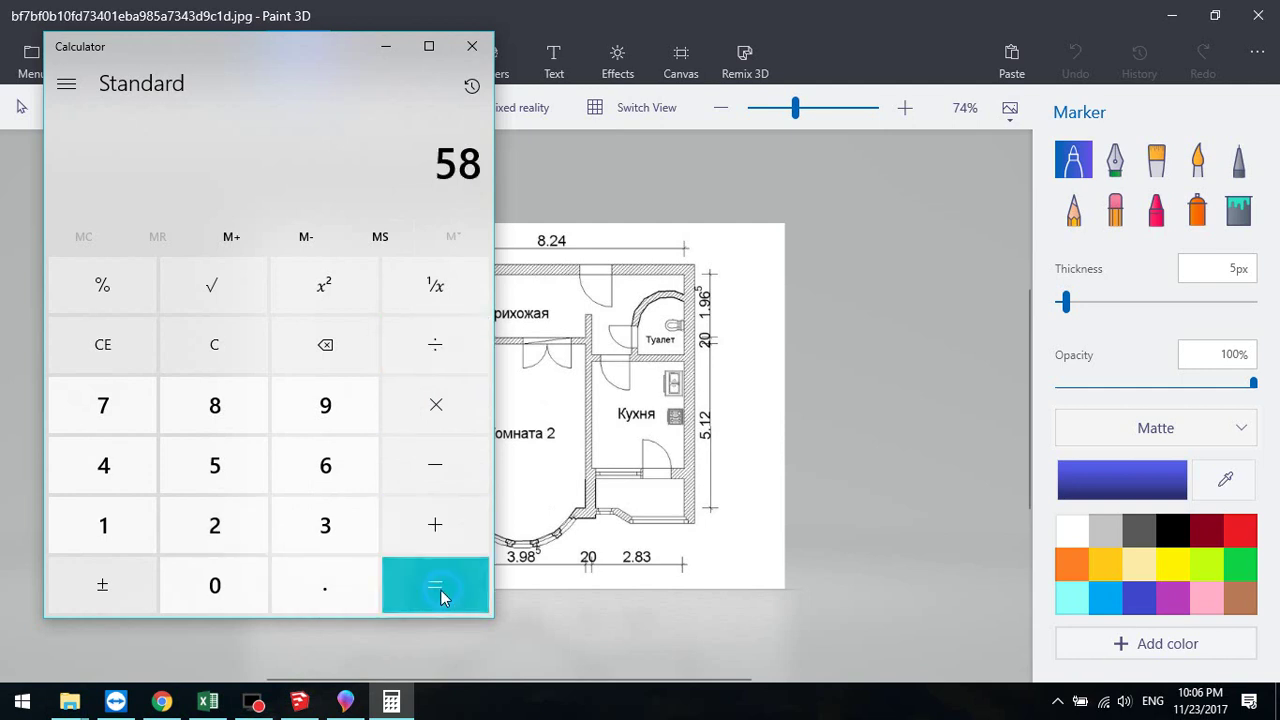
pyautogui.click(385, 46)
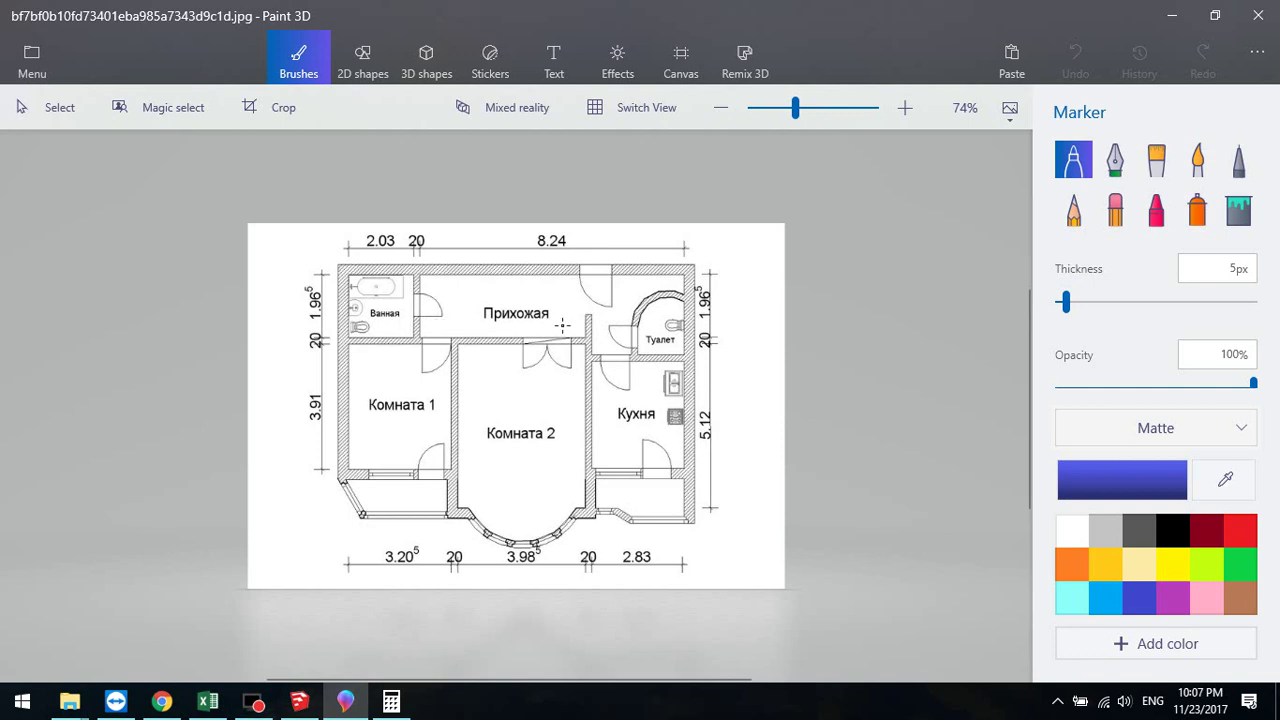
# - Back in SketchUp, place a horizontal guide 58 cm above the hallway's lower wall guide
pyautogui.click(298, 702)
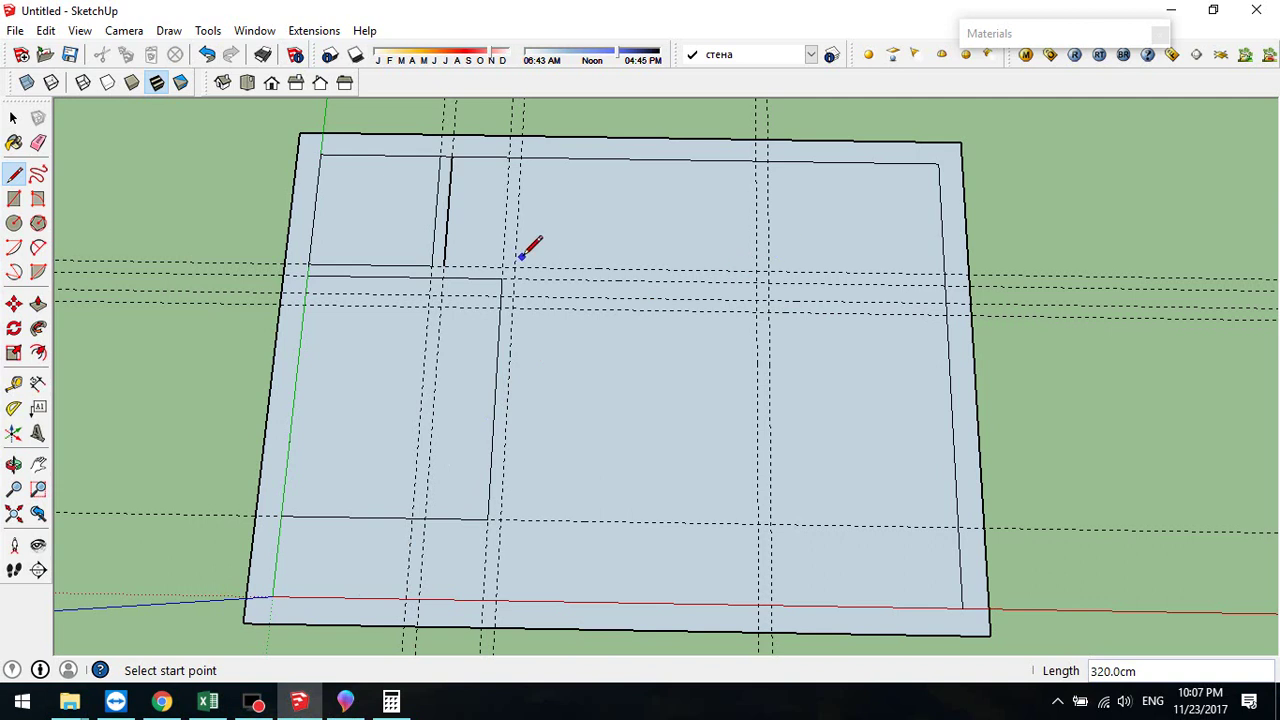
pyautogui.click(14, 383)
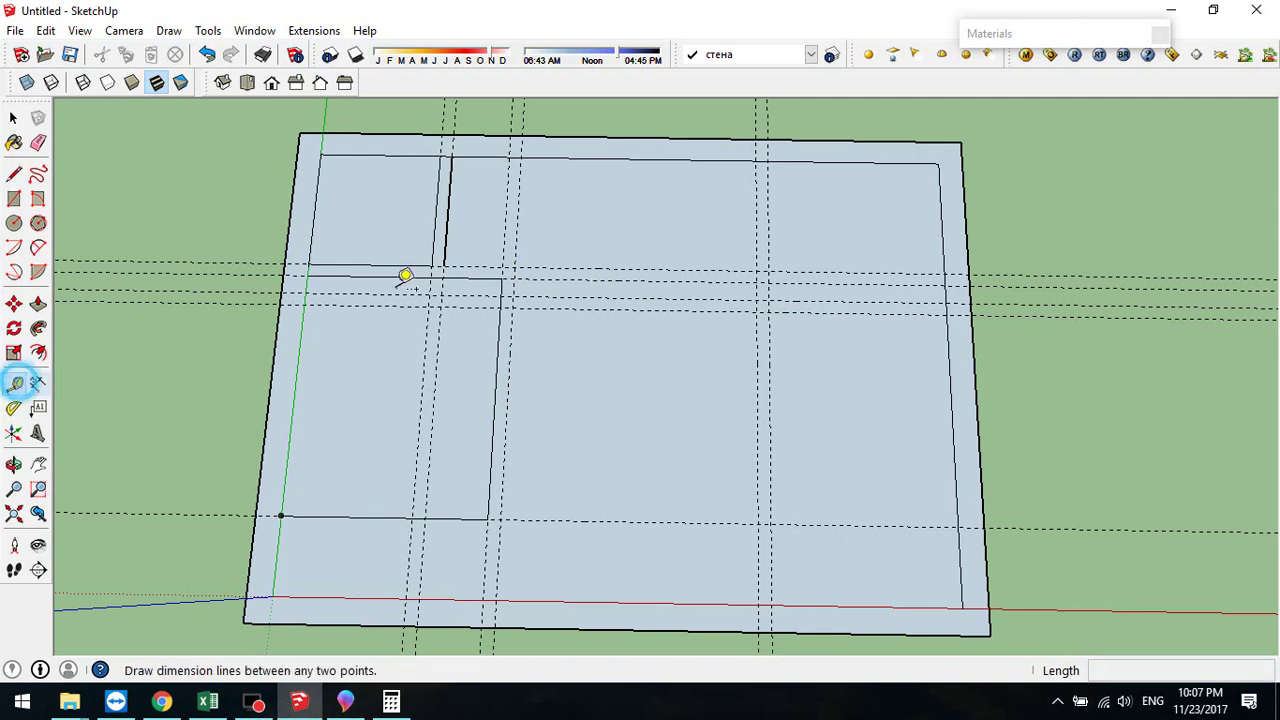
pyautogui.click(706, 267)
pyautogui.click(708, 256)
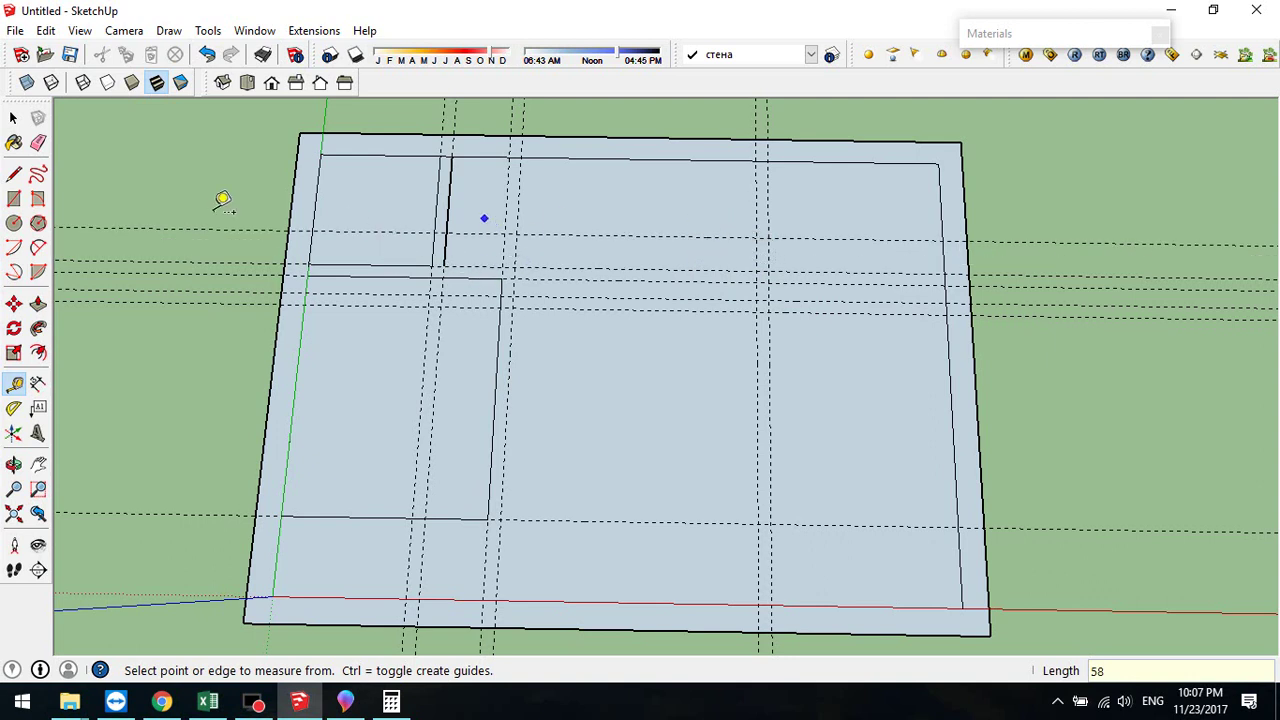
# - Draw the hallway's lower edge from the bathroom wall to the right guide pair, then outline a 58 cm high wall stub there
pyautogui.click(14, 173)
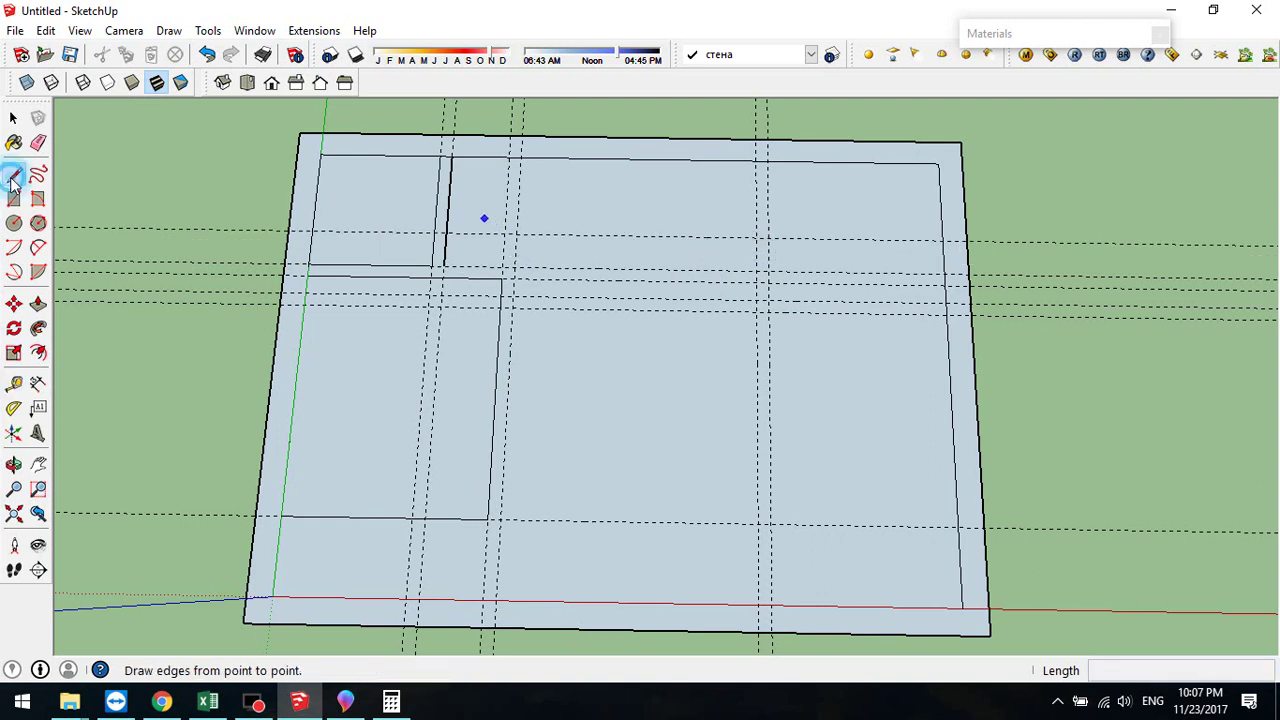
pyautogui.click(443, 266)
pyautogui.click(758, 270)
pyautogui.click(758, 270)
pyautogui.click(758, 237)
pyautogui.click(758, 237)
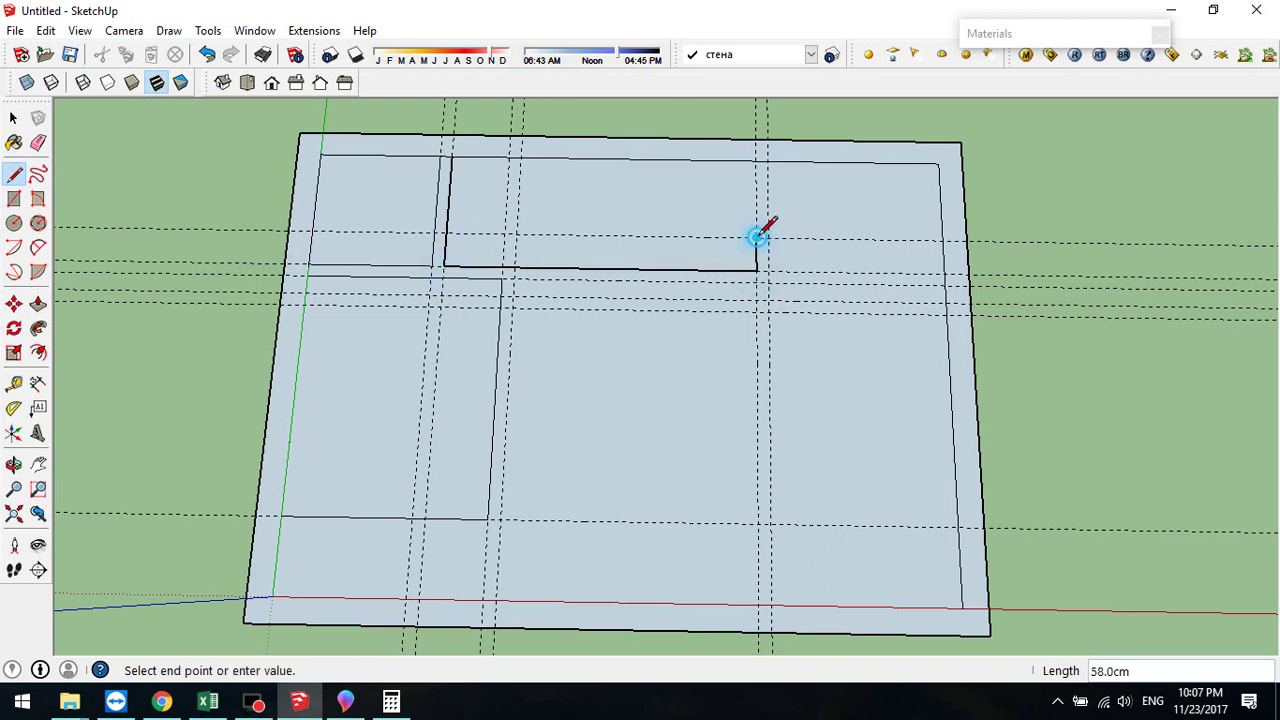
pyautogui.click(768, 237)
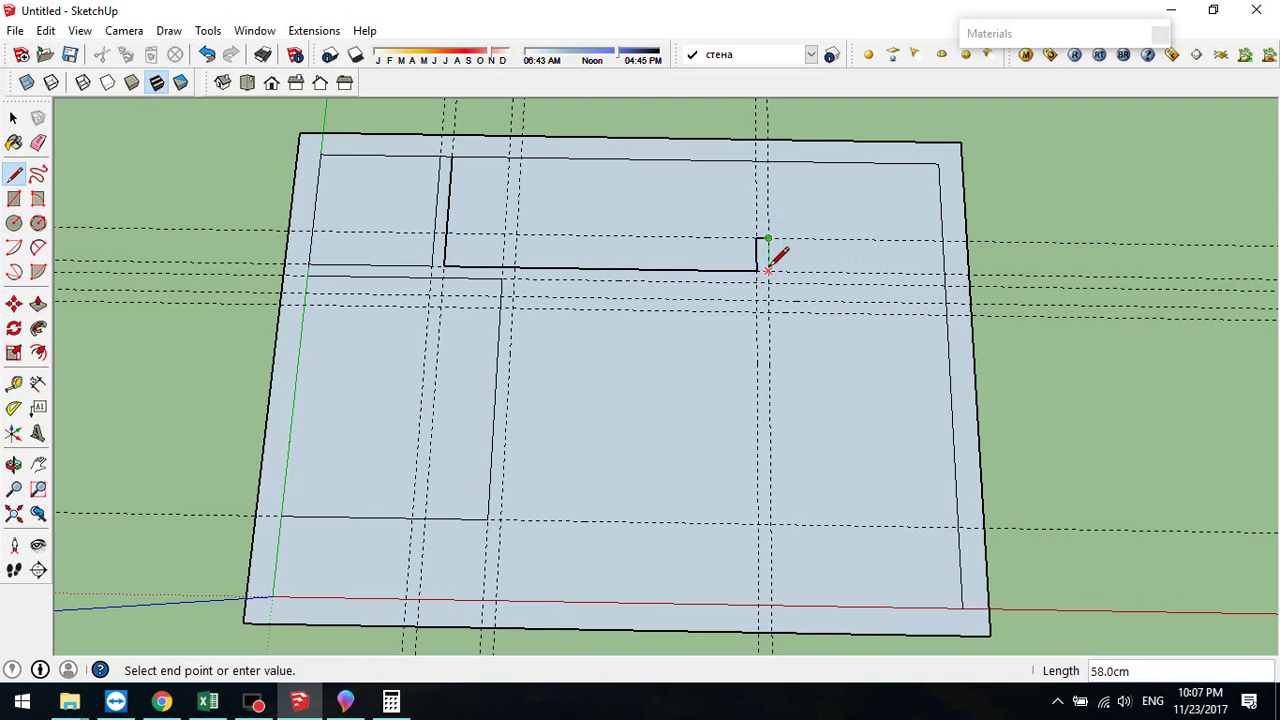
pyautogui.click(768, 270)
pyautogui.click(768, 270)
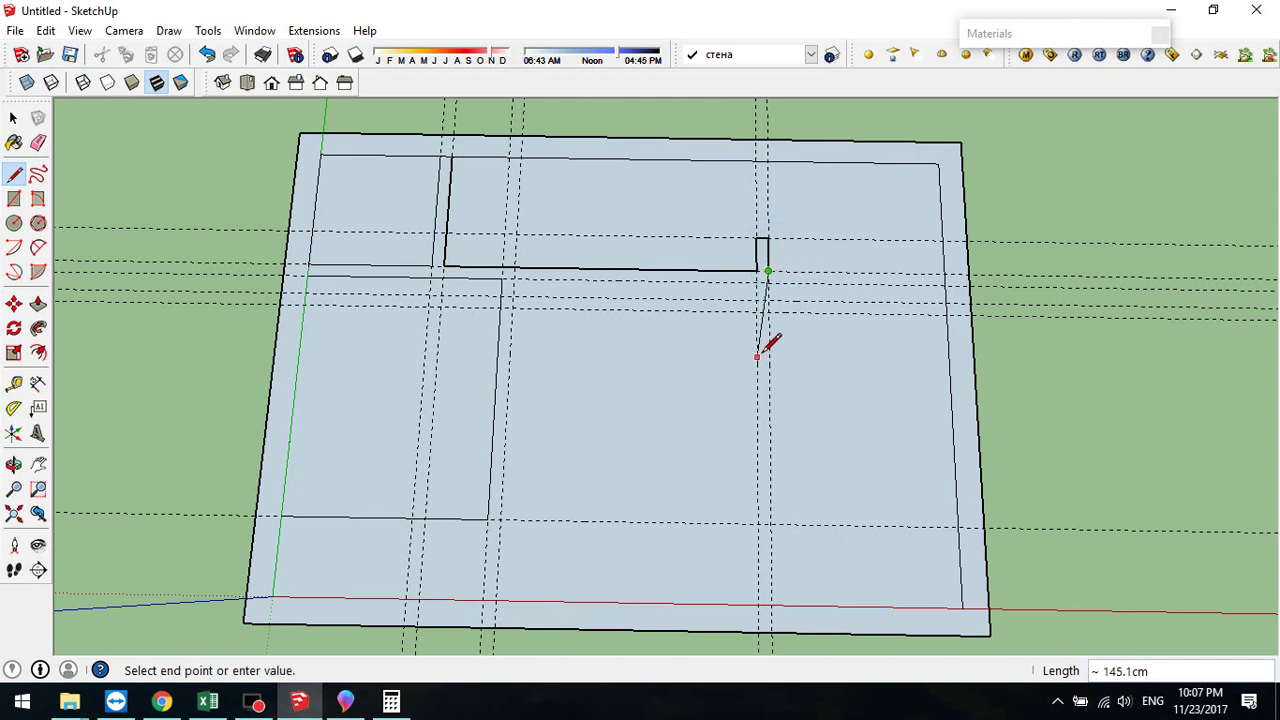
pyautogui.press('Escape')
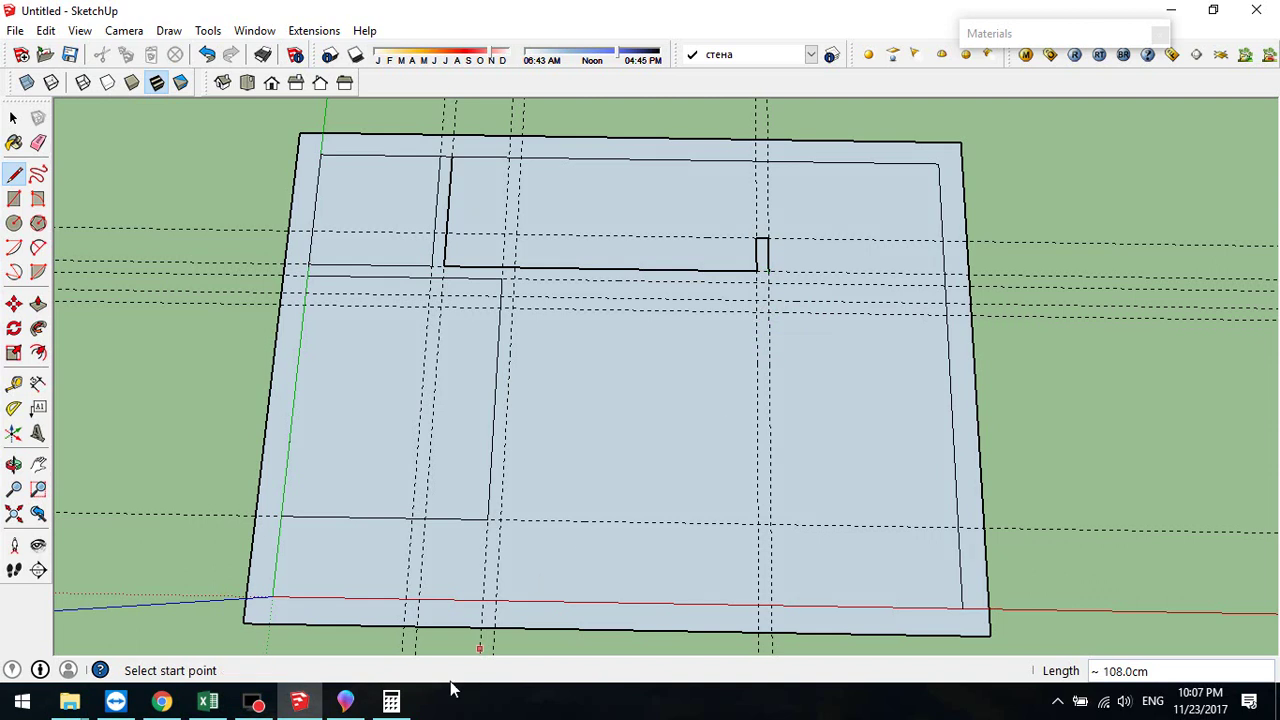
# - Following the reference plan, extend the stub's right edge down 50 cm and draw the toilet's lower edge to the right inner wall
pyautogui.click(345, 702)
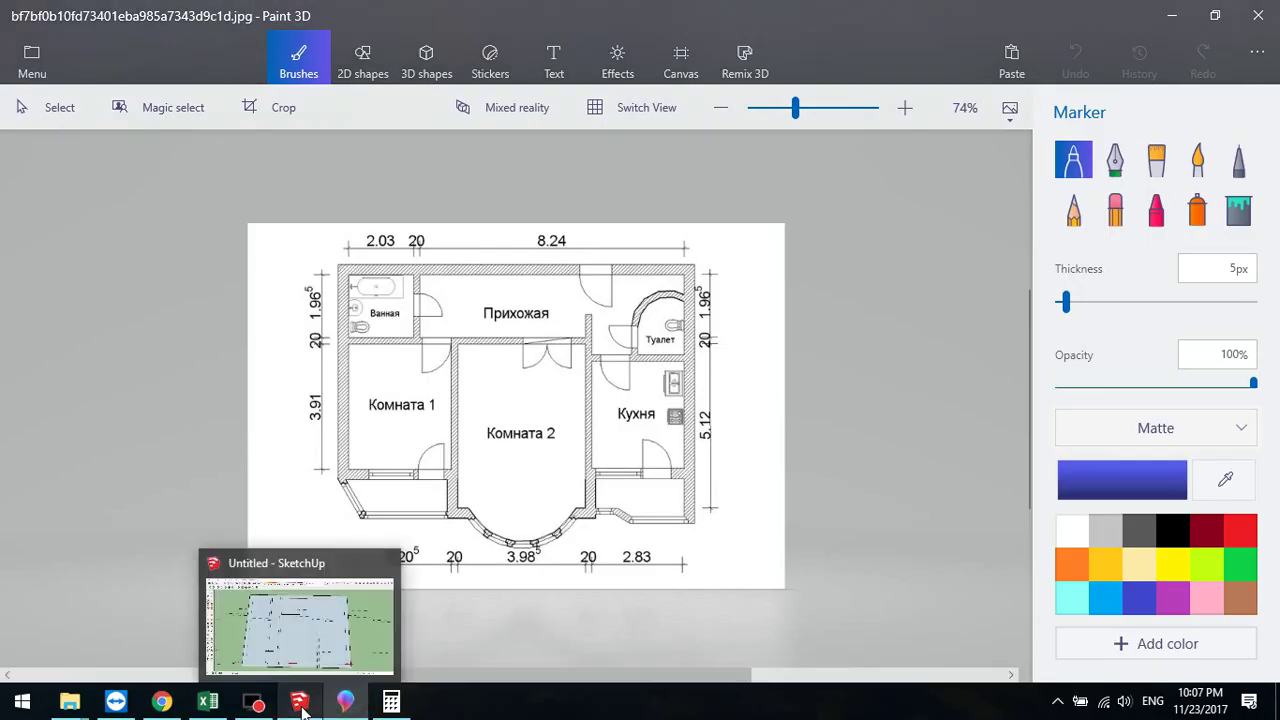
pyautogui.click(303, 706)
pyautogui.click(768, 270)
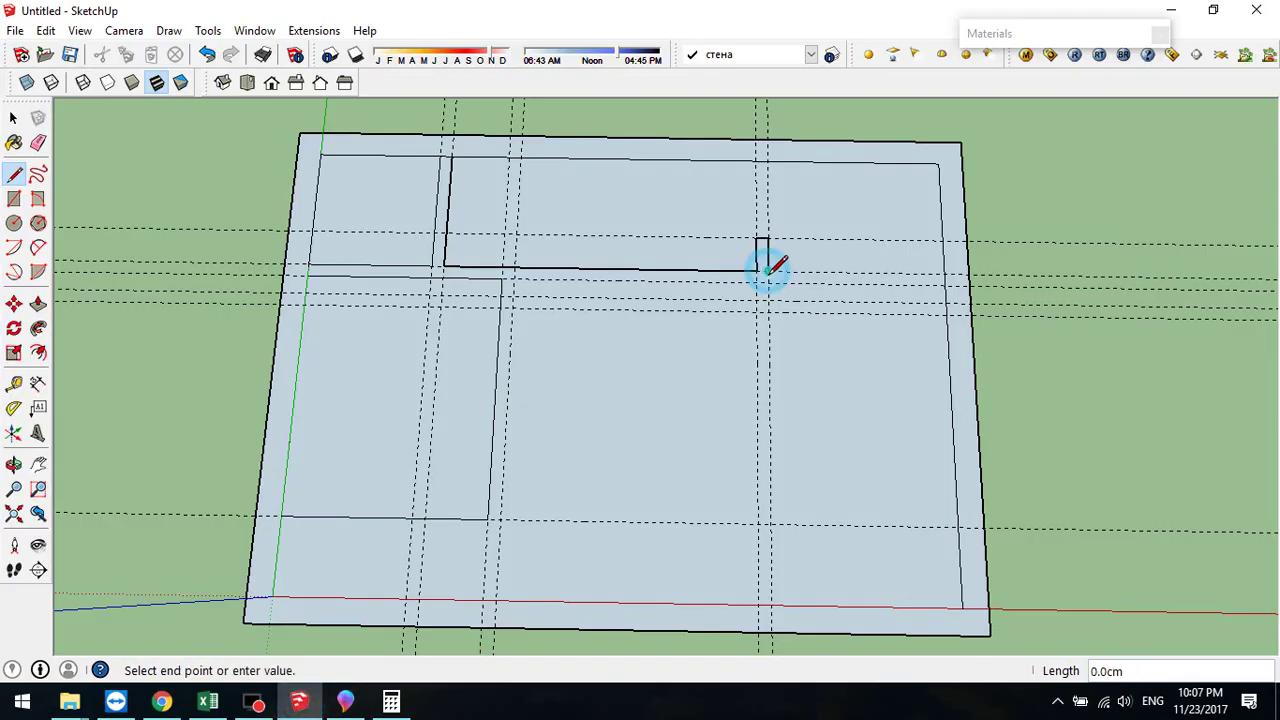
pyautogui.click(769, 299)
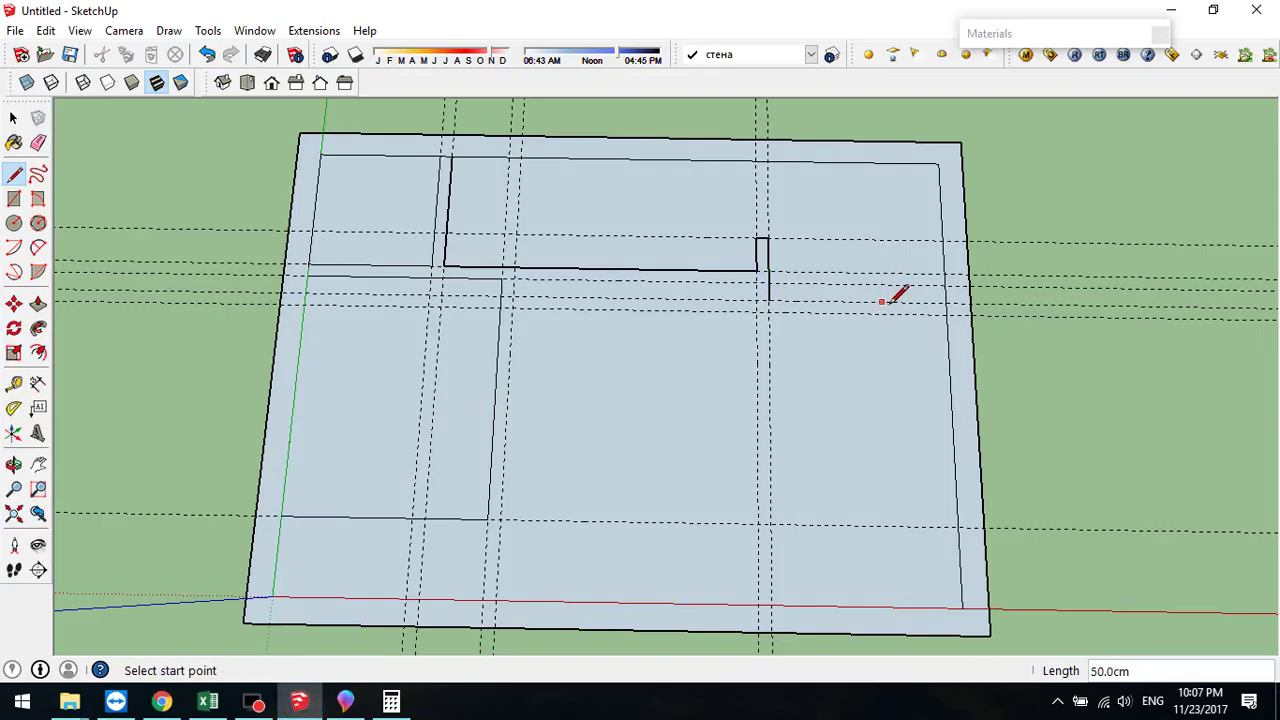
pyautogui.click(945, 303)
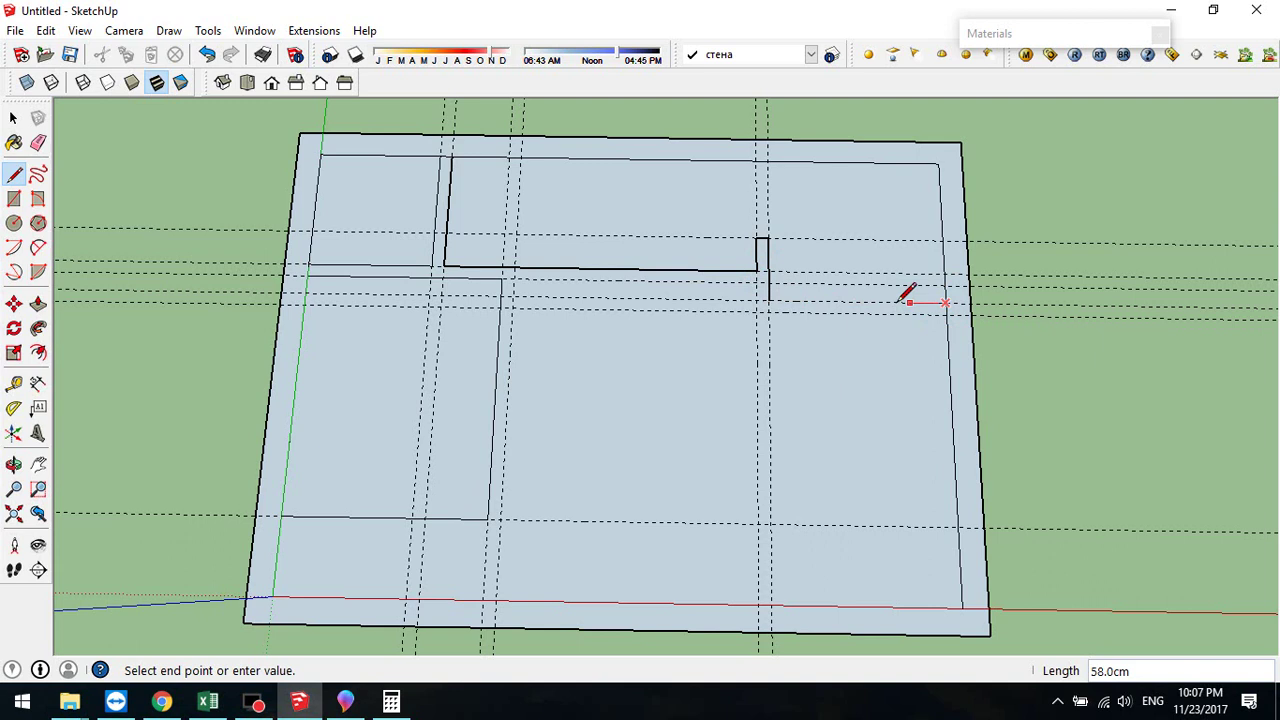
pyautogui.click(769, 301)
# - Draw the kitchen's upper, left and 289 cm lower edges along the guides, ending at the right inner wall
pyautogui.click(946, 313)
pyautogui.click(768, 313)
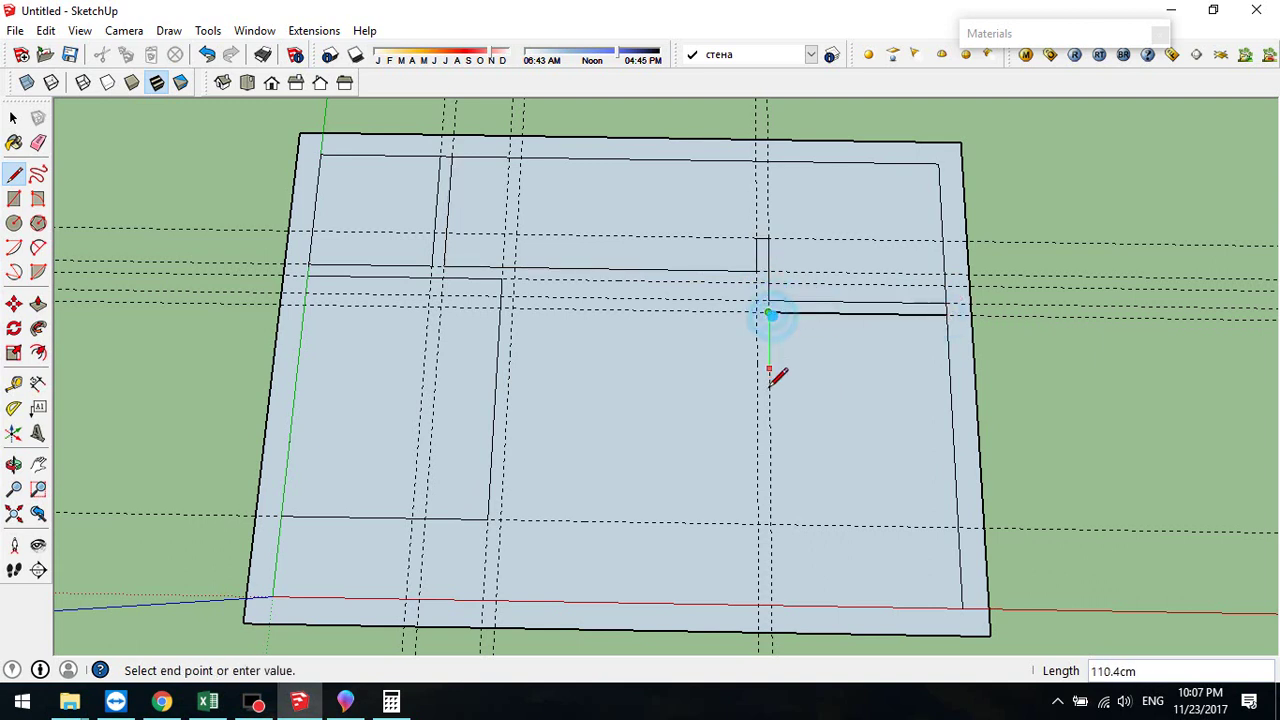
pyautogui.click(770, 524)
pyautogui.click(958, 525)
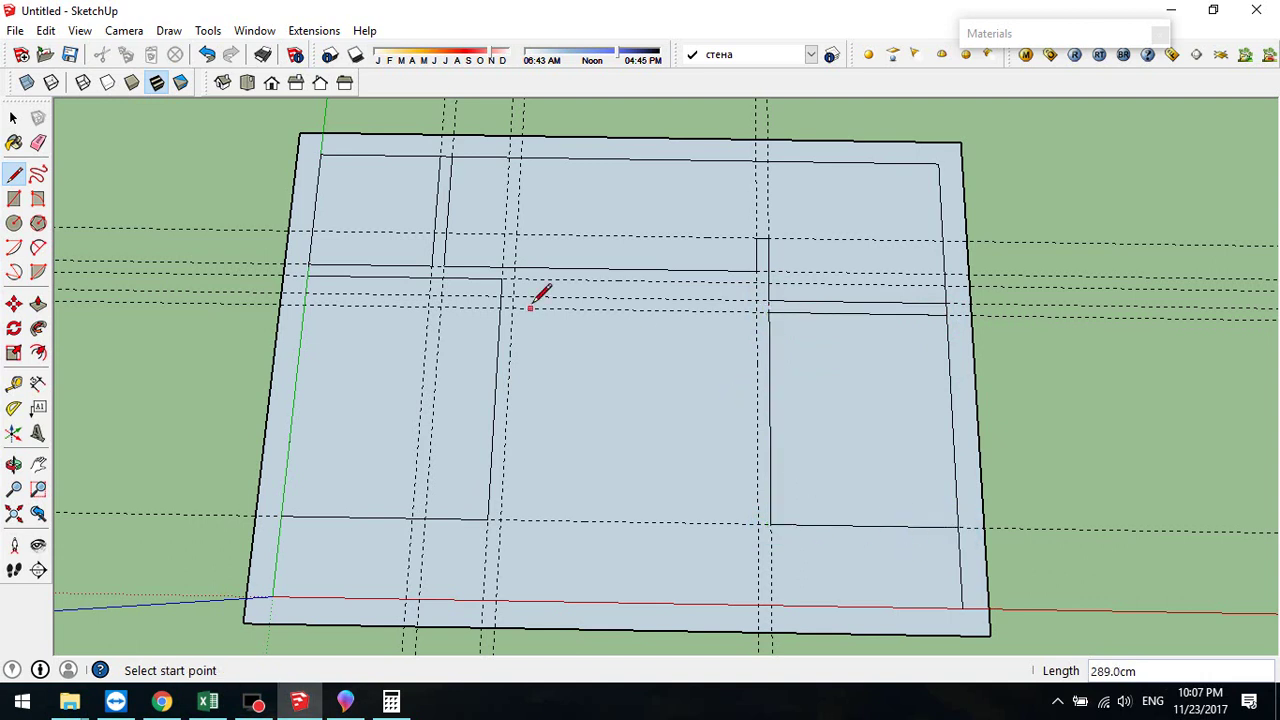
# - Draw the middle room's left, upper and right wall edges along the guides, leaving the lower side open
pyautogui.click(512, 278)
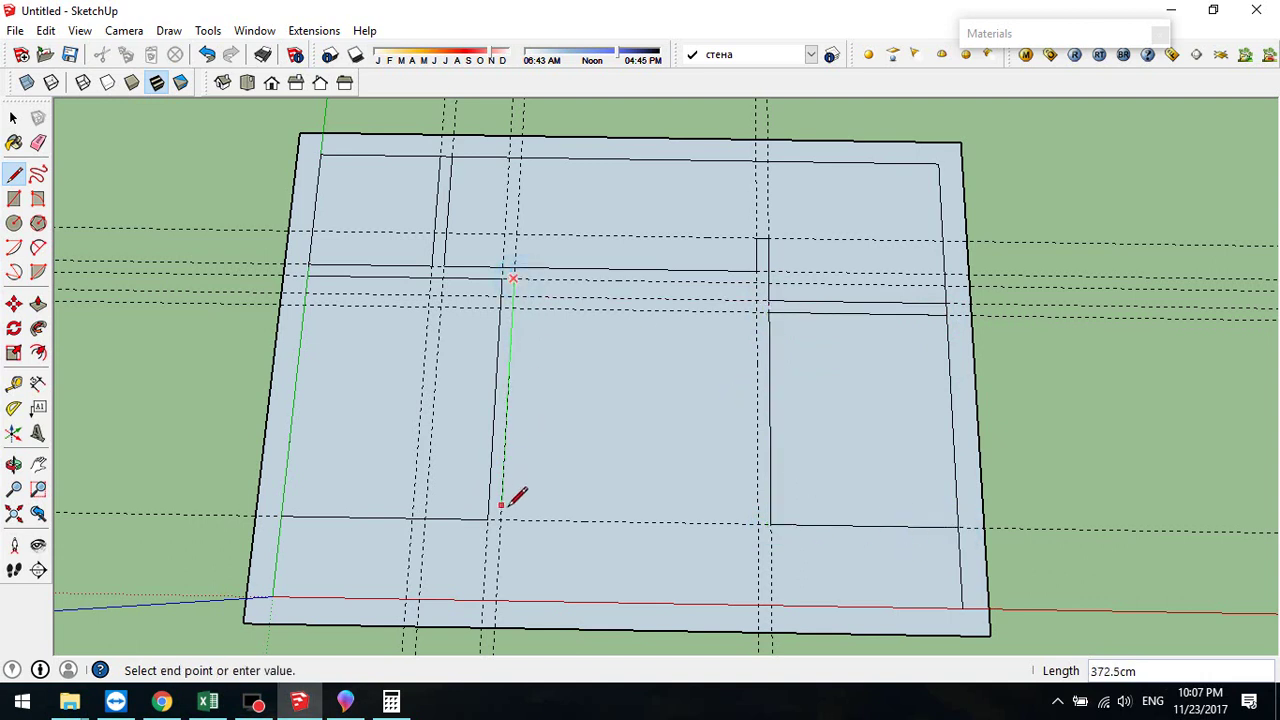
pyautogui.click(500, 519)
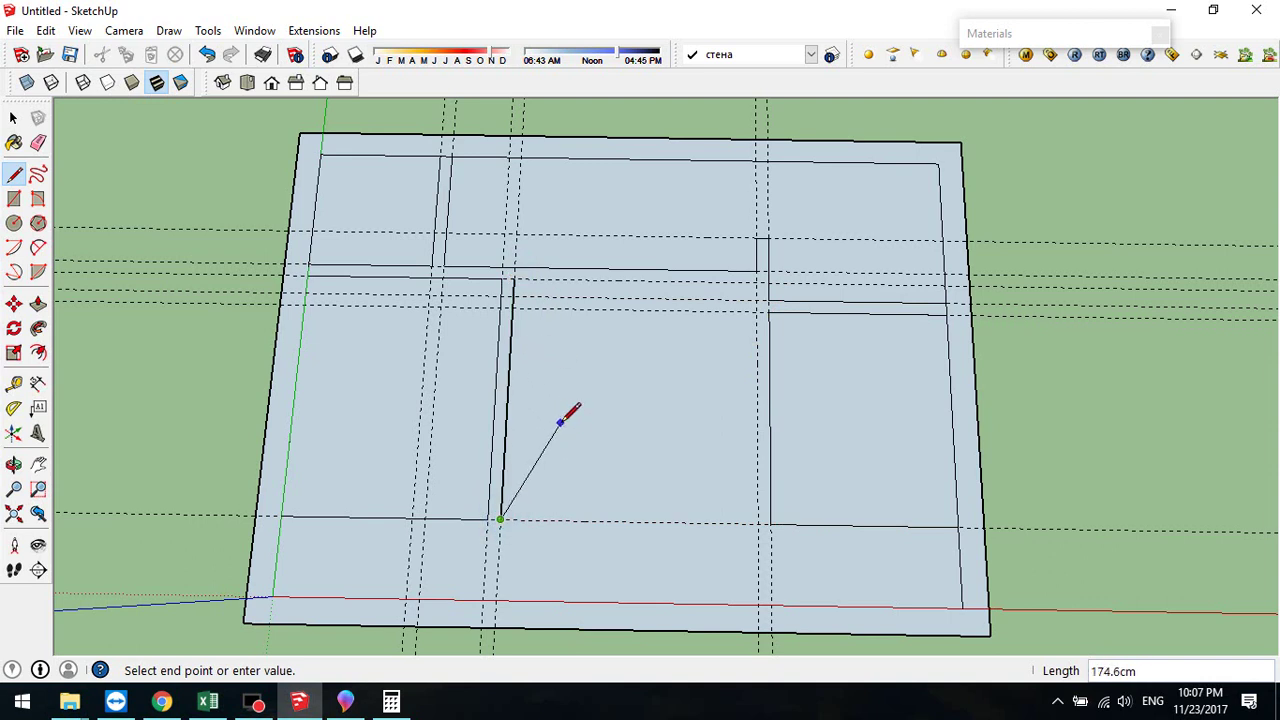
pyautogui.press('Escape')
pyautogui.click(512, 278)
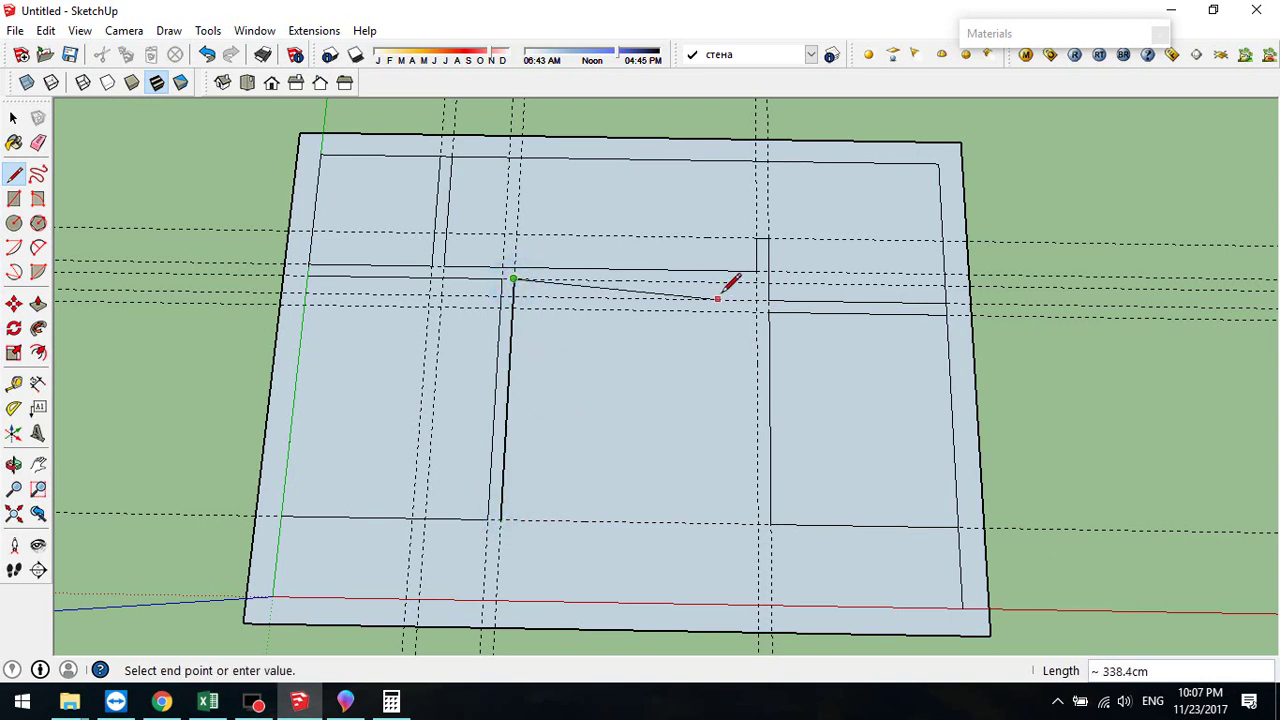
pyautogui.click(757, 283)
pyautogui.click(758, 520)
pyautogui.press('Escape')
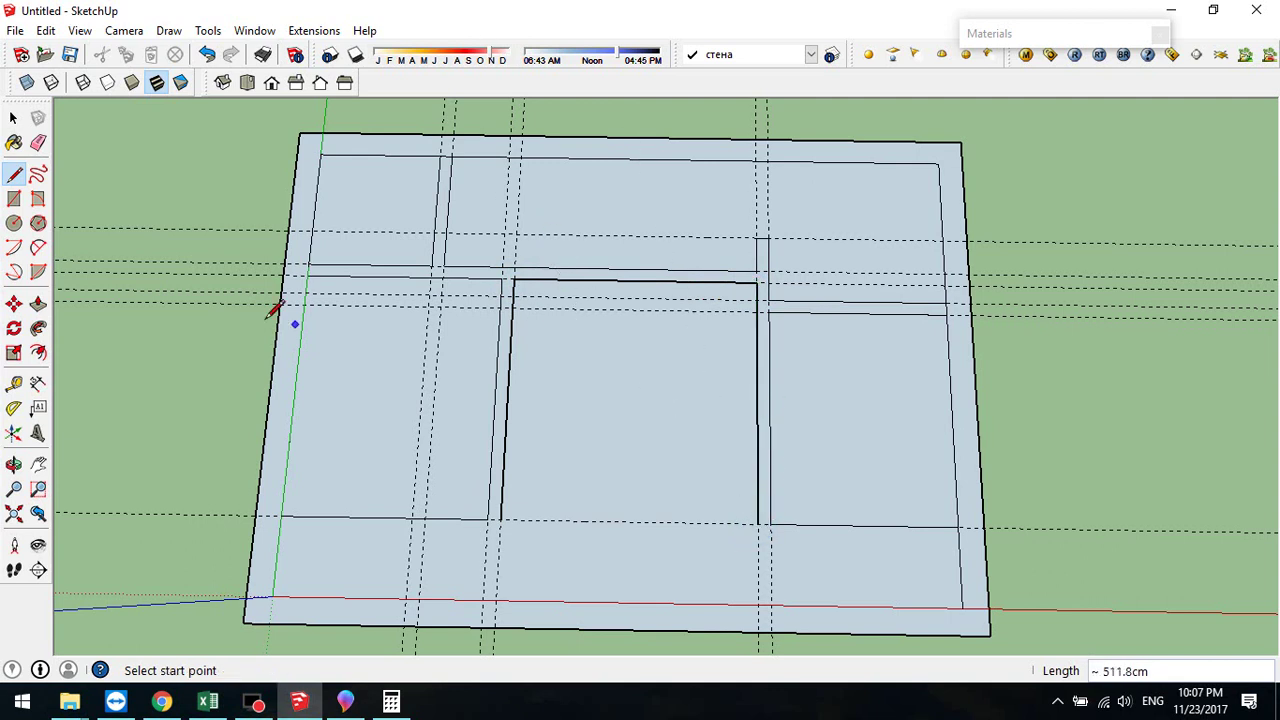
# - Place a horizontal guide 20 cm below the lower edges of the left room and kitchen
pyautogui.click(14, 383)
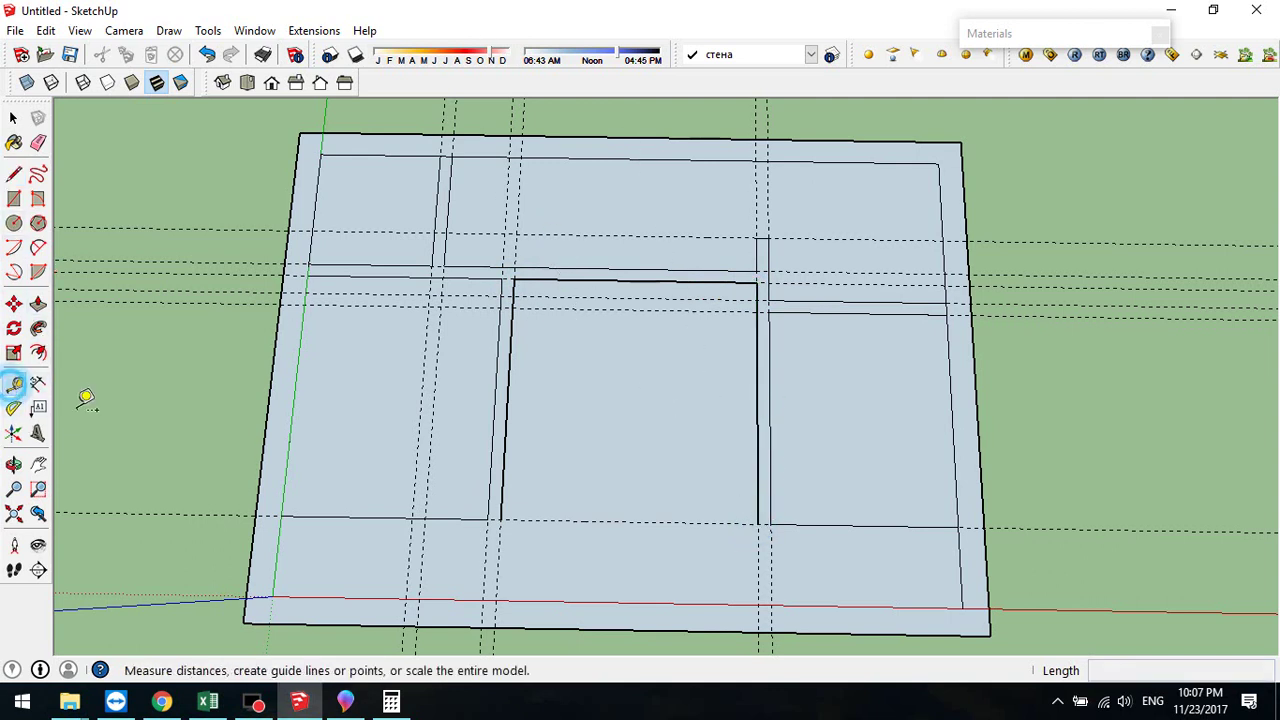
pyautogui.click(792, 523)
pyautogui.click(797, 549)
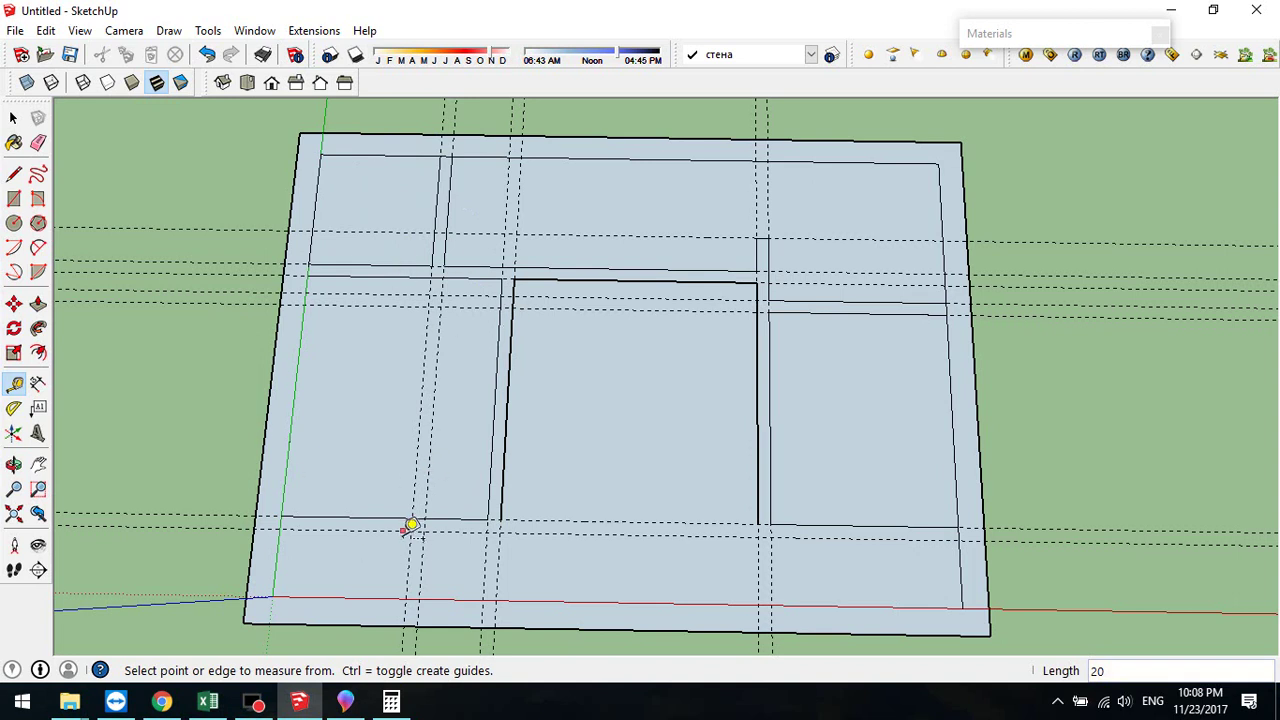
# - Draw the lower wall's outer edge along the new guide, 340 cm under the left room and 289 cm under the kitchen
pyautogui.click(14, 174)
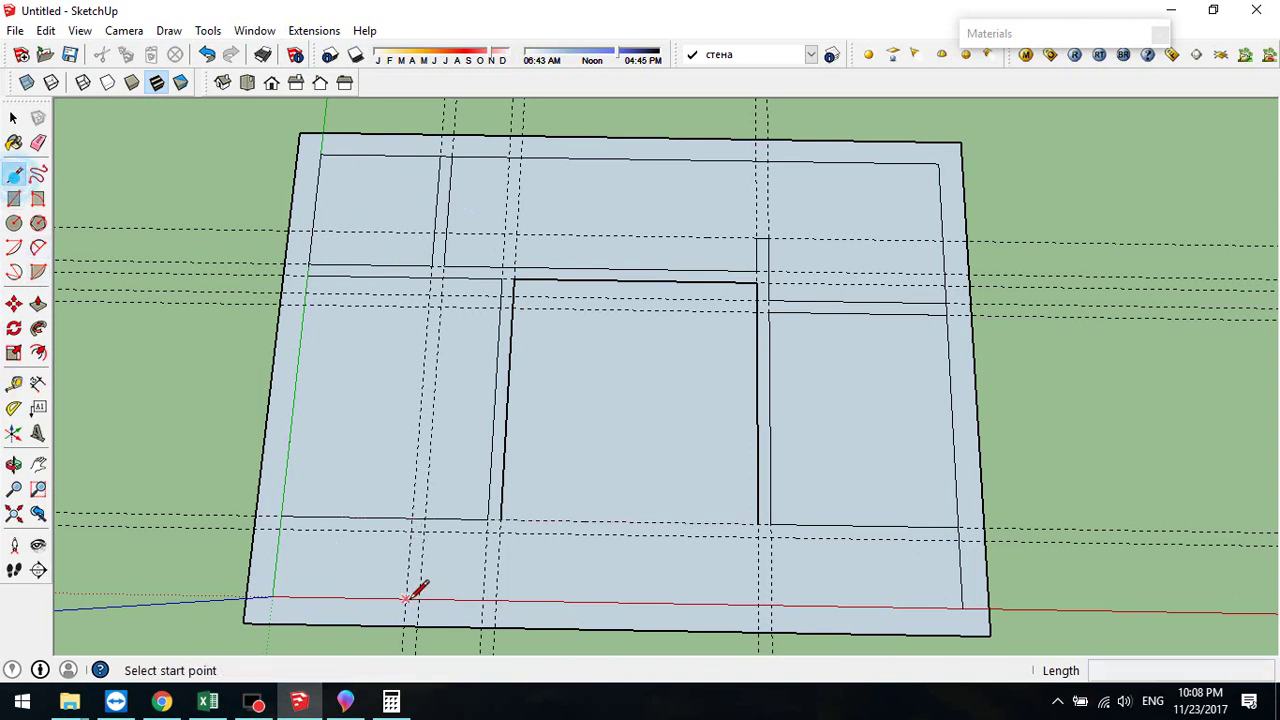
pyautogui.click(501, 531)
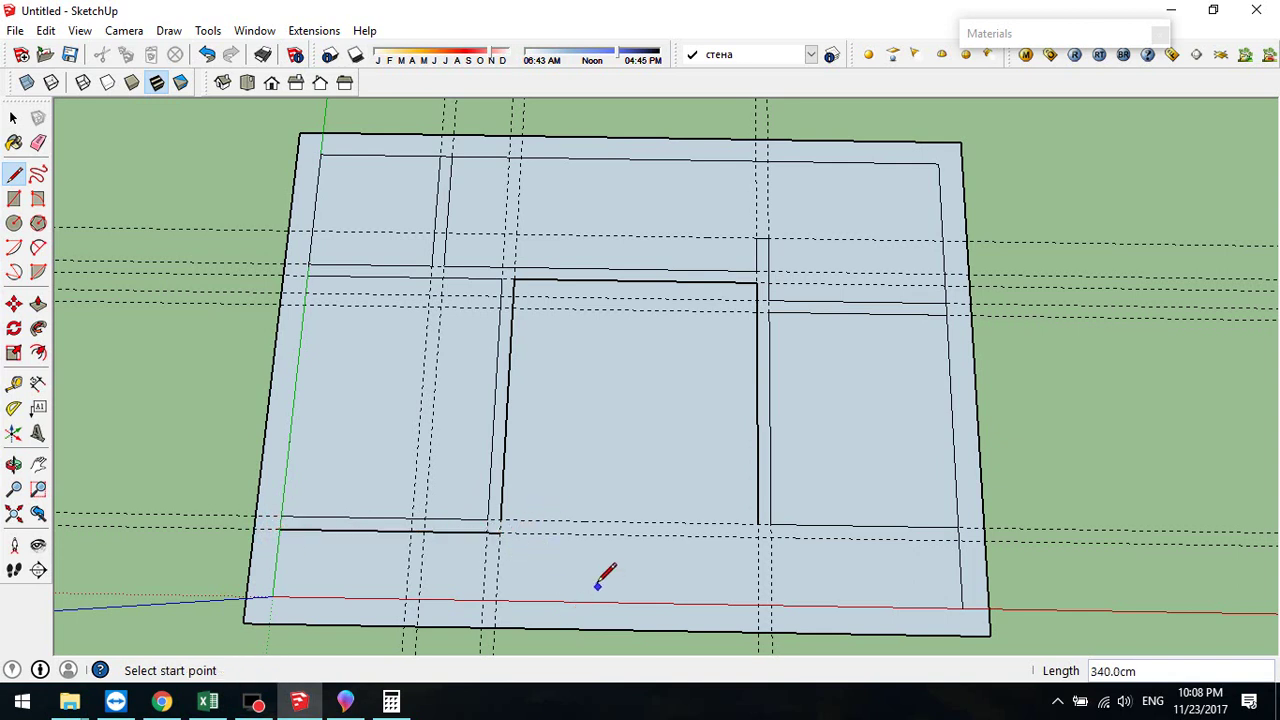
pyautogui.click(958, 541)
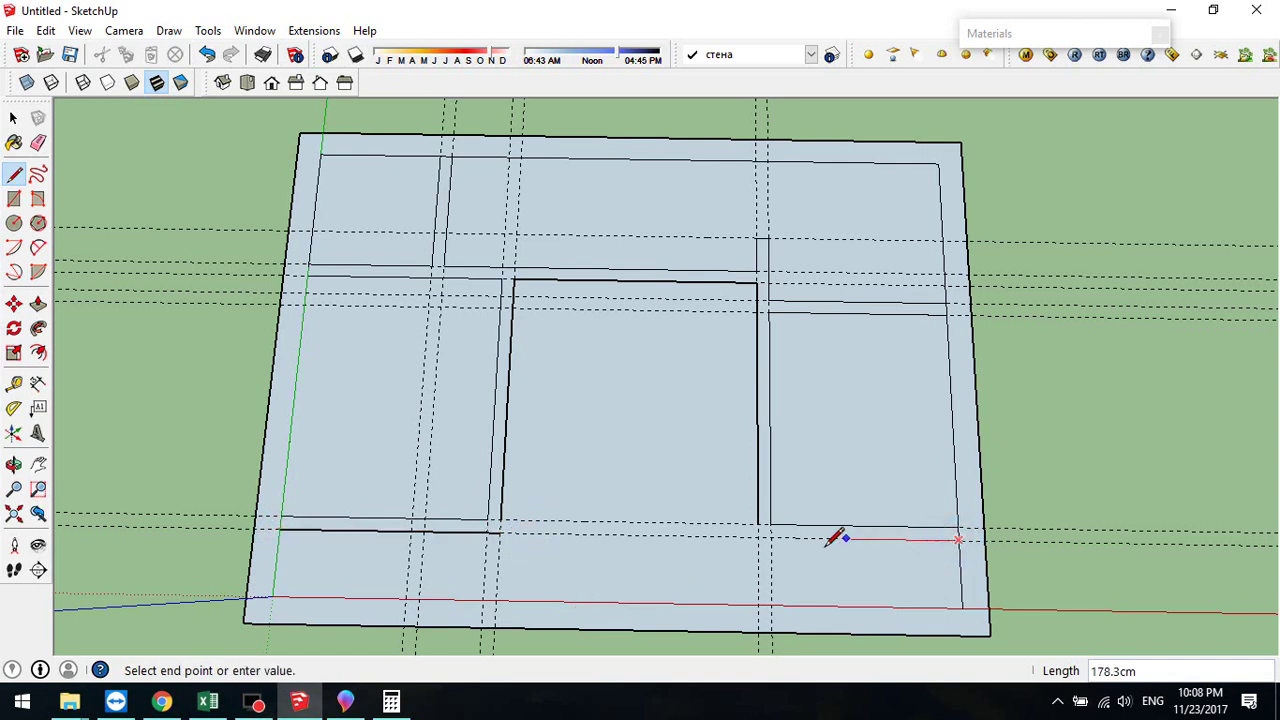
pyautogui.click(784, 538)
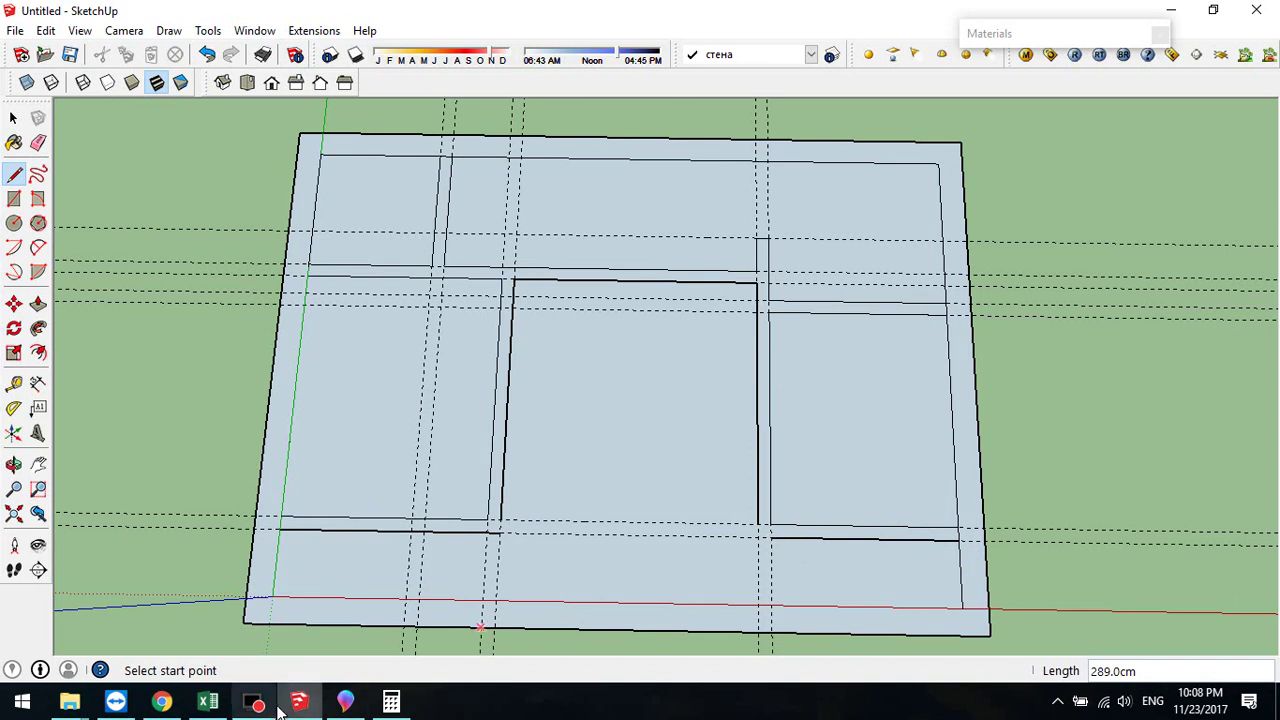
# - Check the bay on the reference plan, then in SketchUp place vertical guides 20 cm inside the middle room's left and right edges
pyautogui.click(345, 702)
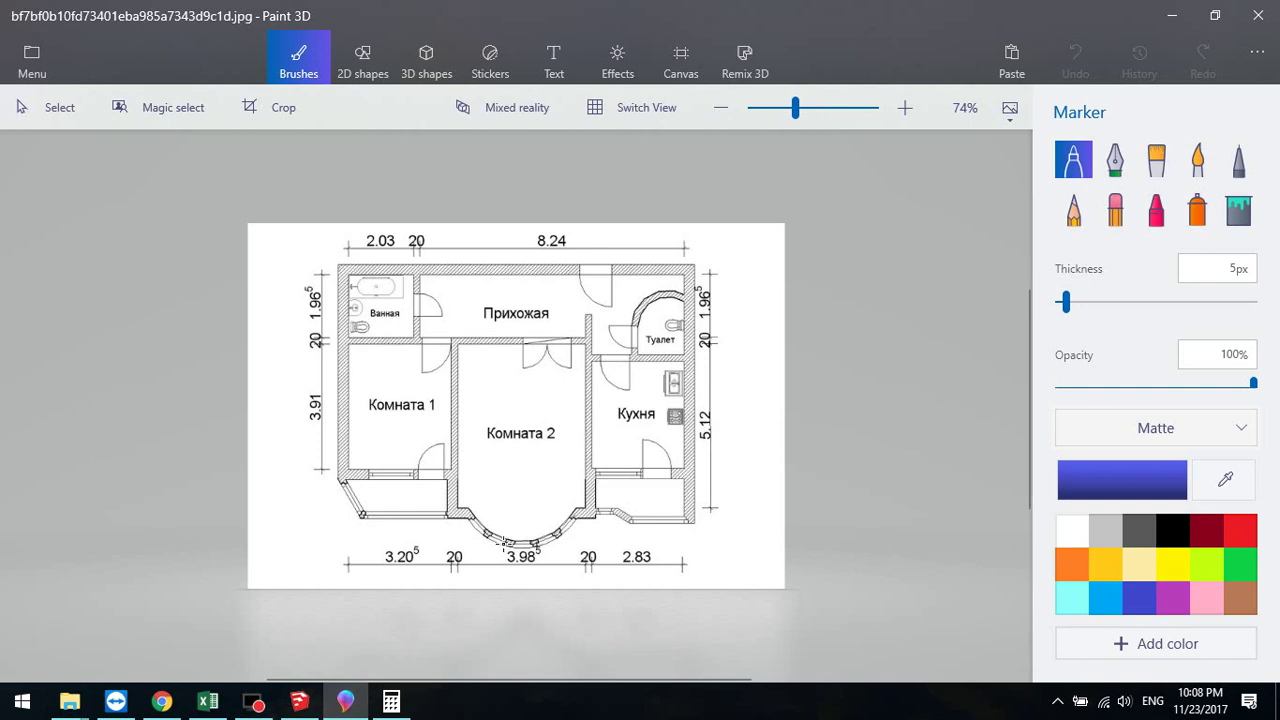
pyautogui.click(299, 701)
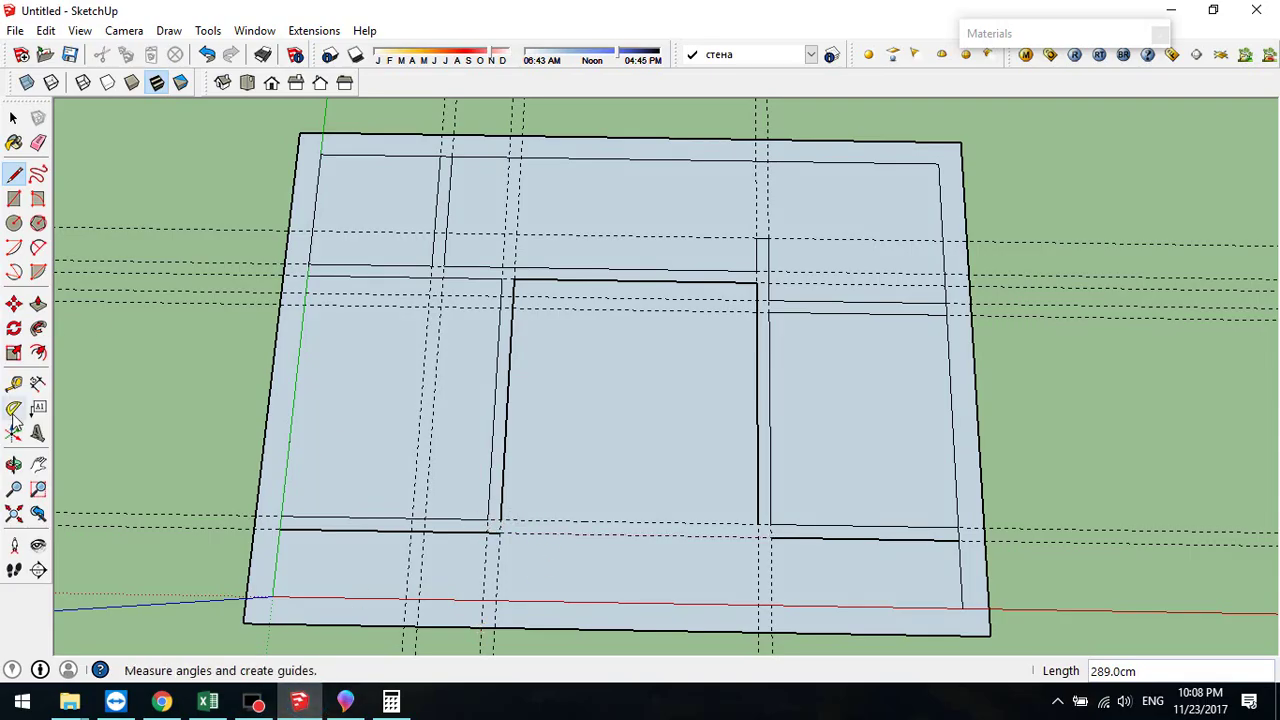
pyautogui.click(14, 383)
pyautogui.click(502, 497)
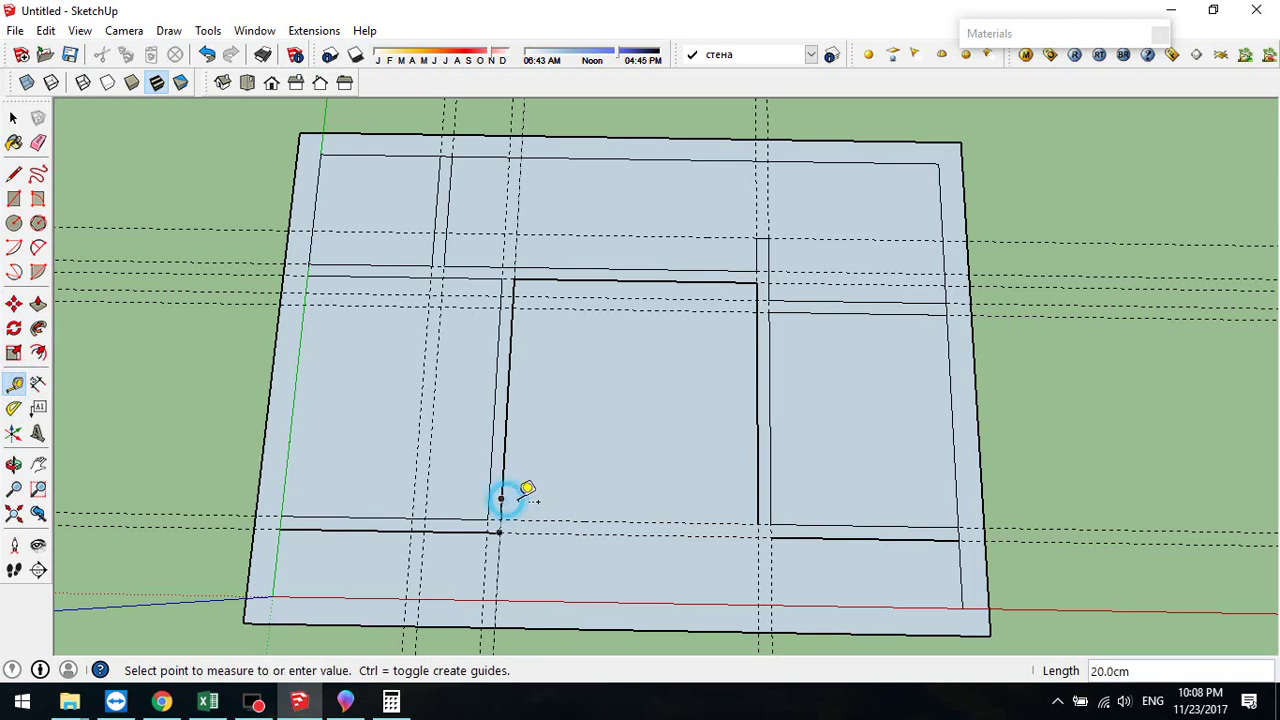
pyautogui.write('20')
pyautogui.press('Return')
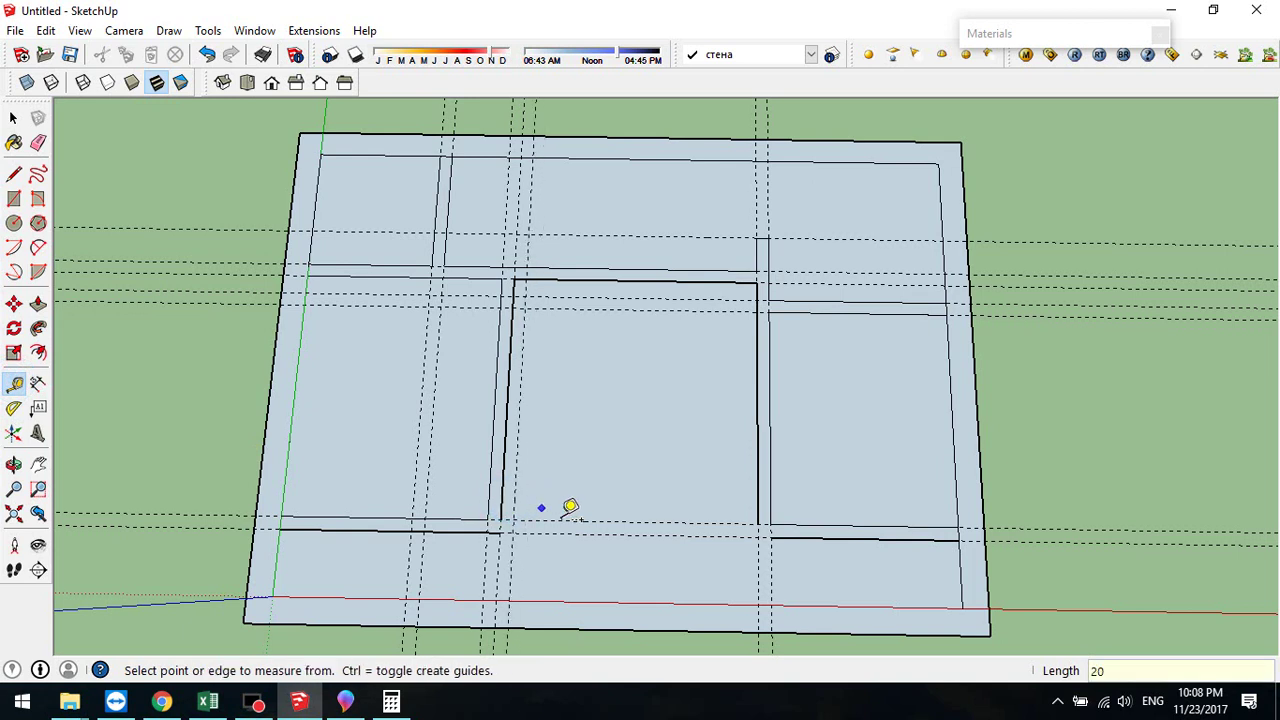
pyautogui.click(758, 494)
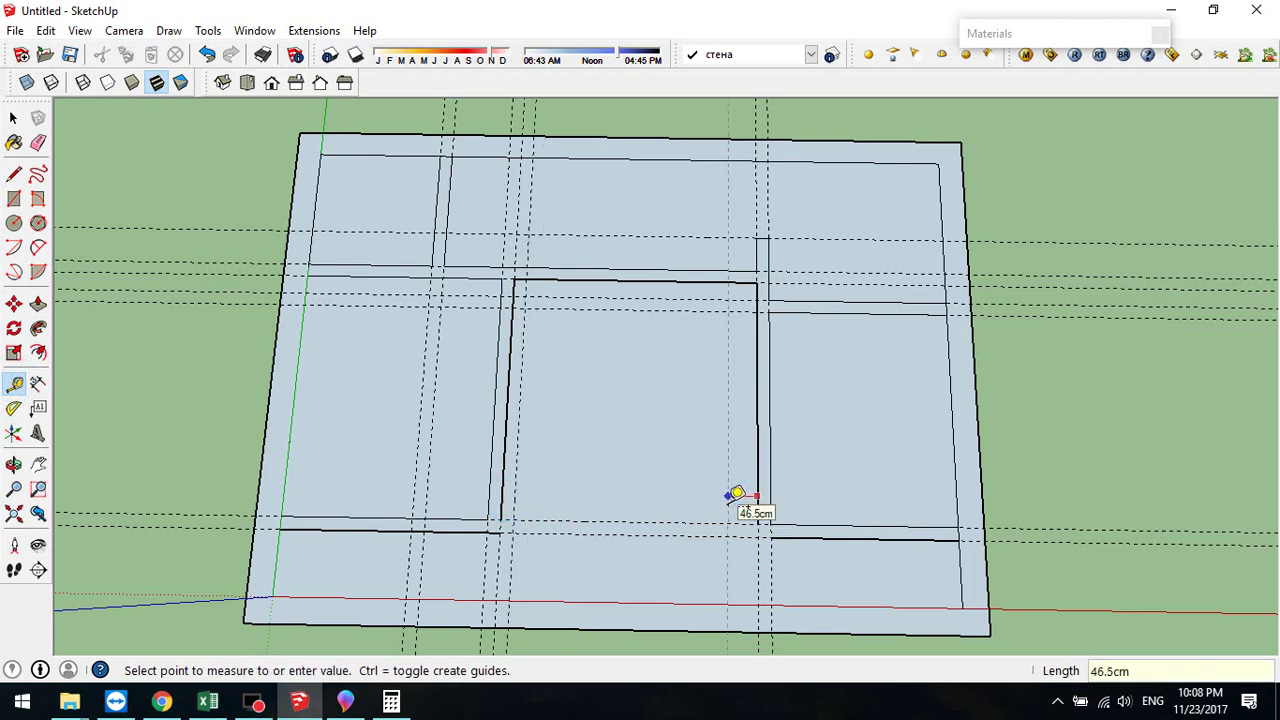
pyautogui.write('20')
pyautogui.press('Return')
# - Following the reference plan, draw the bay's outer arc between the inner guides on the lower guide, bulging outward about 80 cm
pyautogui.scroll(2, 608, 517)
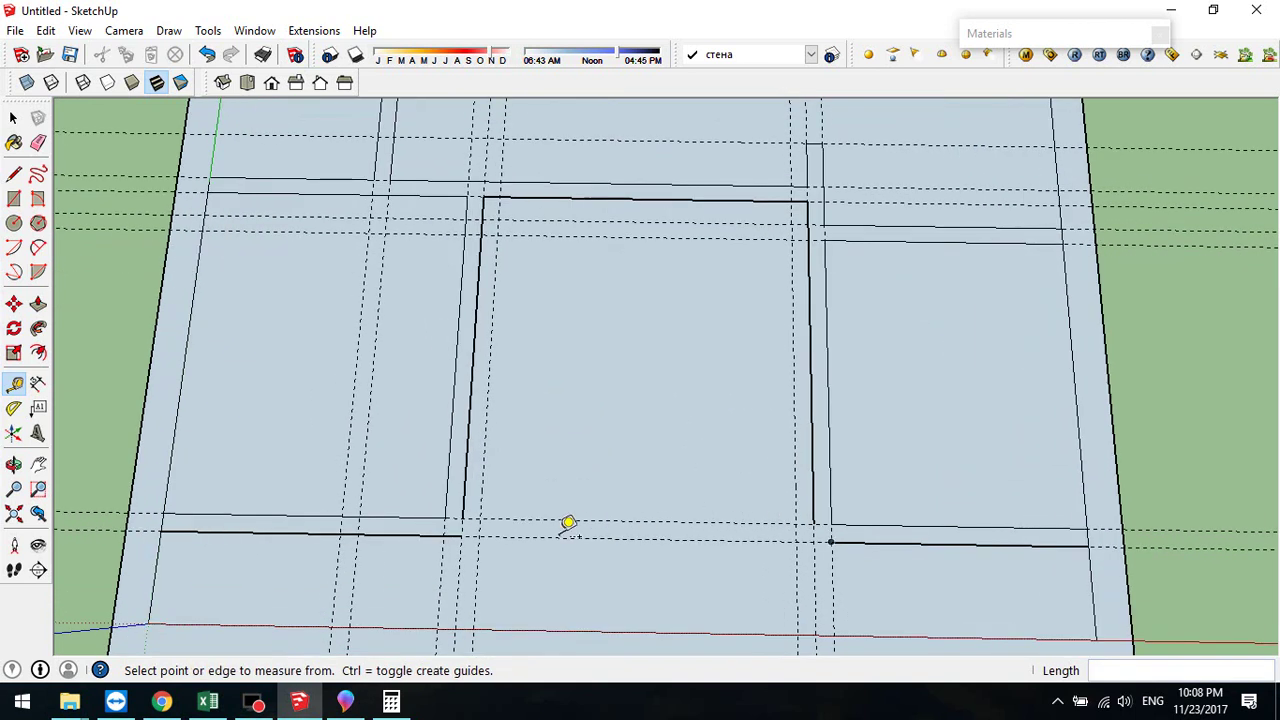
pyautogui.keyDown('shift'); pyautogui.moveTo(594, 557); pyautogui.dragTo(666, 434, button='middle'); pyautogui.keyUp('shift')
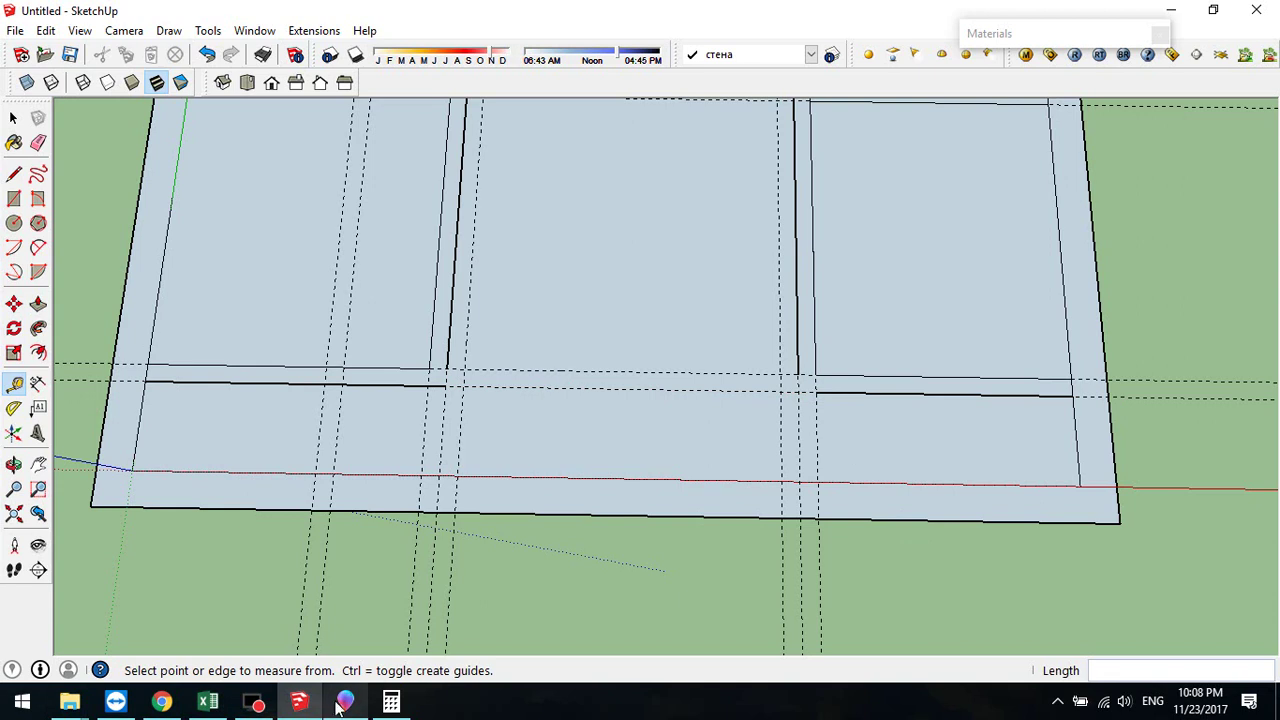
pyautogui.click(300, 700)
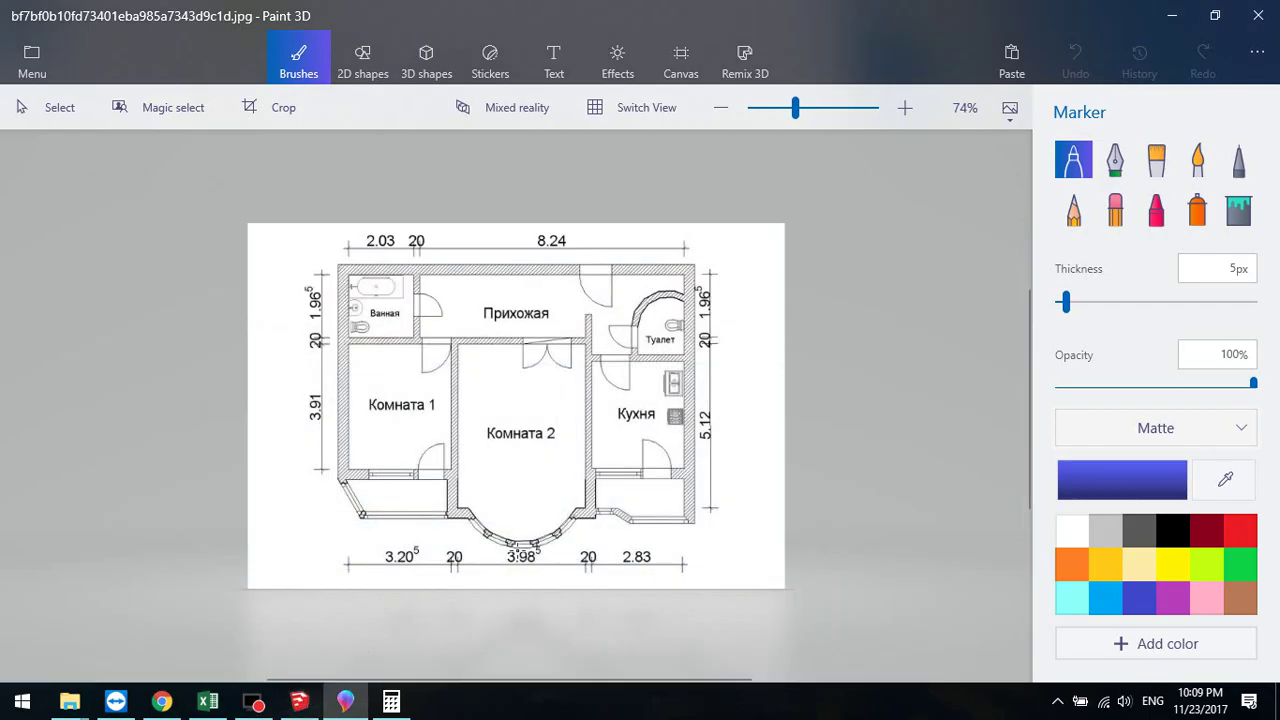
pyautogui.click(299, 700)
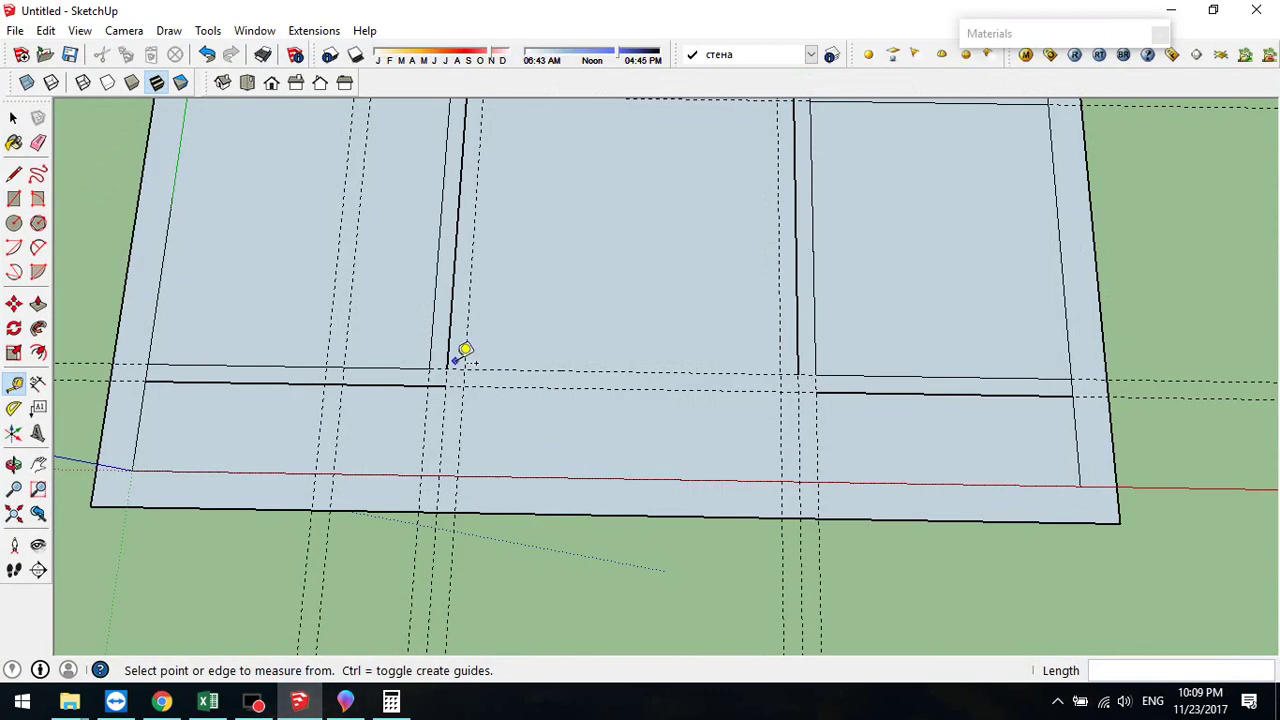
pyautogui.click(38, 249)
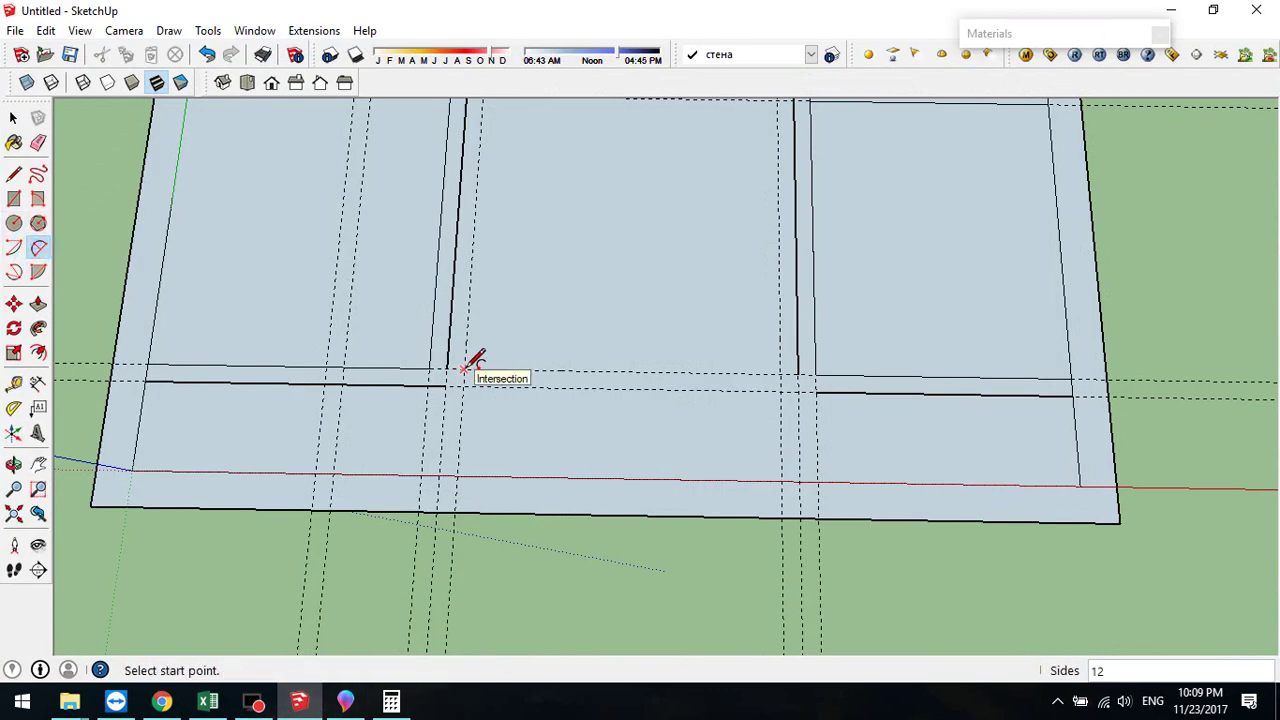
pyautogui.click(462, 386)
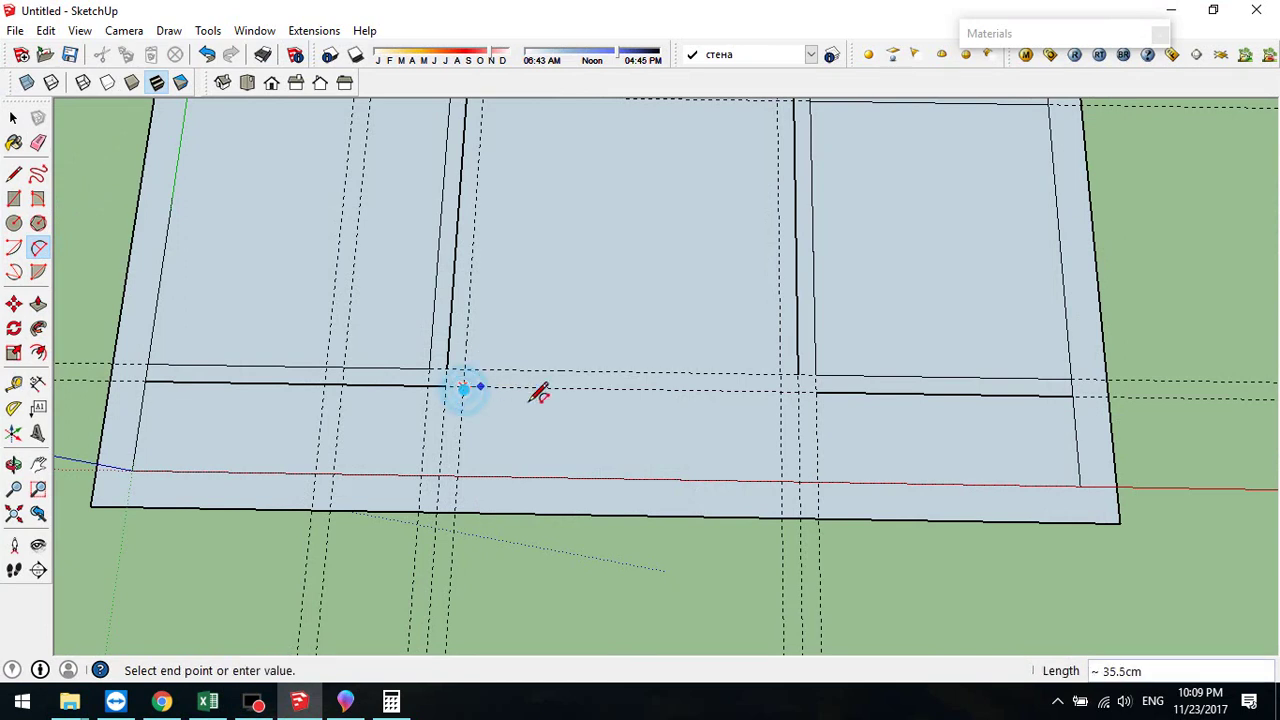
pyautogui.click(780, 391)
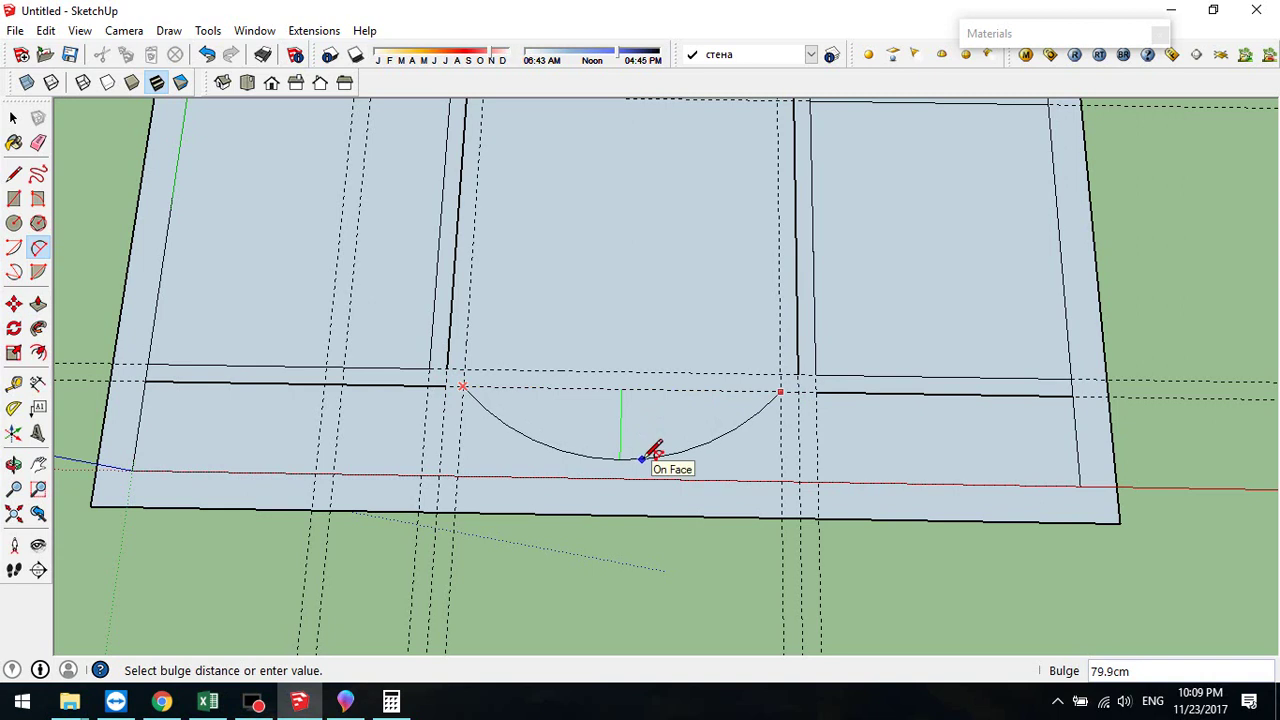
pyautogui.click(643, 458)
# - Offset the bay arc inward to outline the curved wall's inner edge
pyautogui.moveTo(493, 375); pyautogui.dragTo(514, 397, button='middle')
pyautogui.click(38, 352)
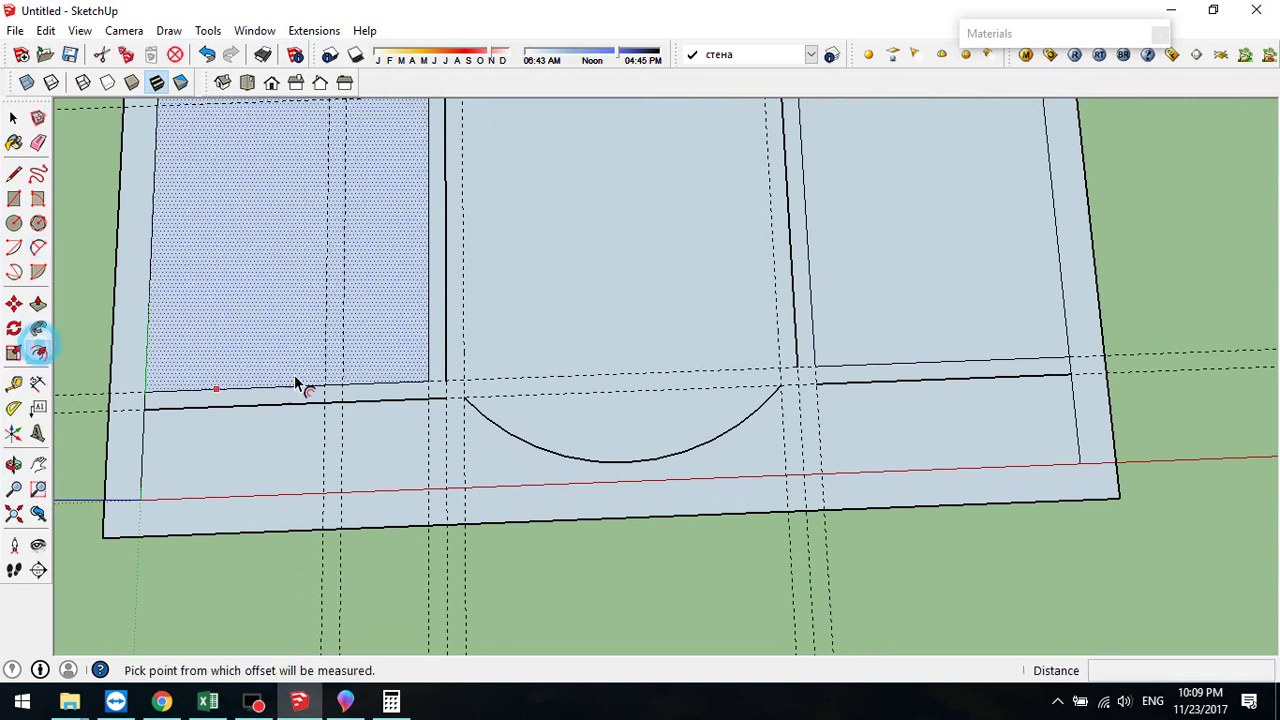
pyautogui.click(622, 463)
pyautogui.click(627, 458)
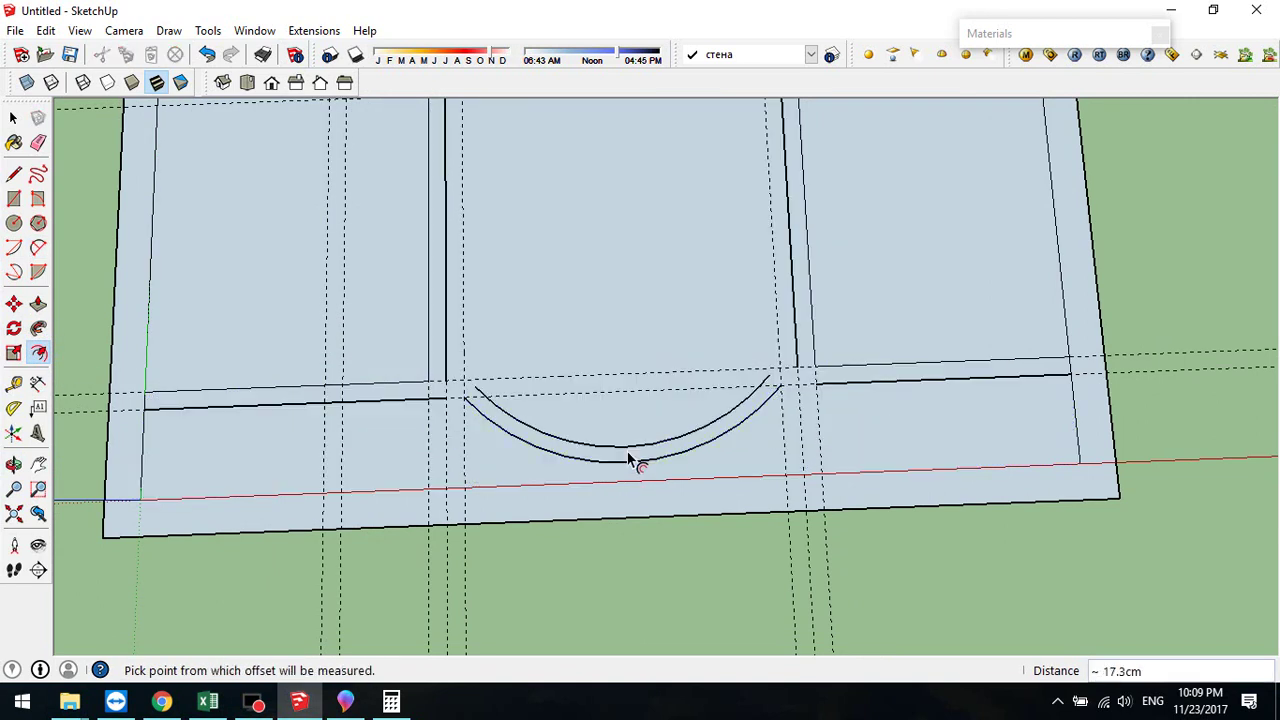
pyautogui.press('Return')
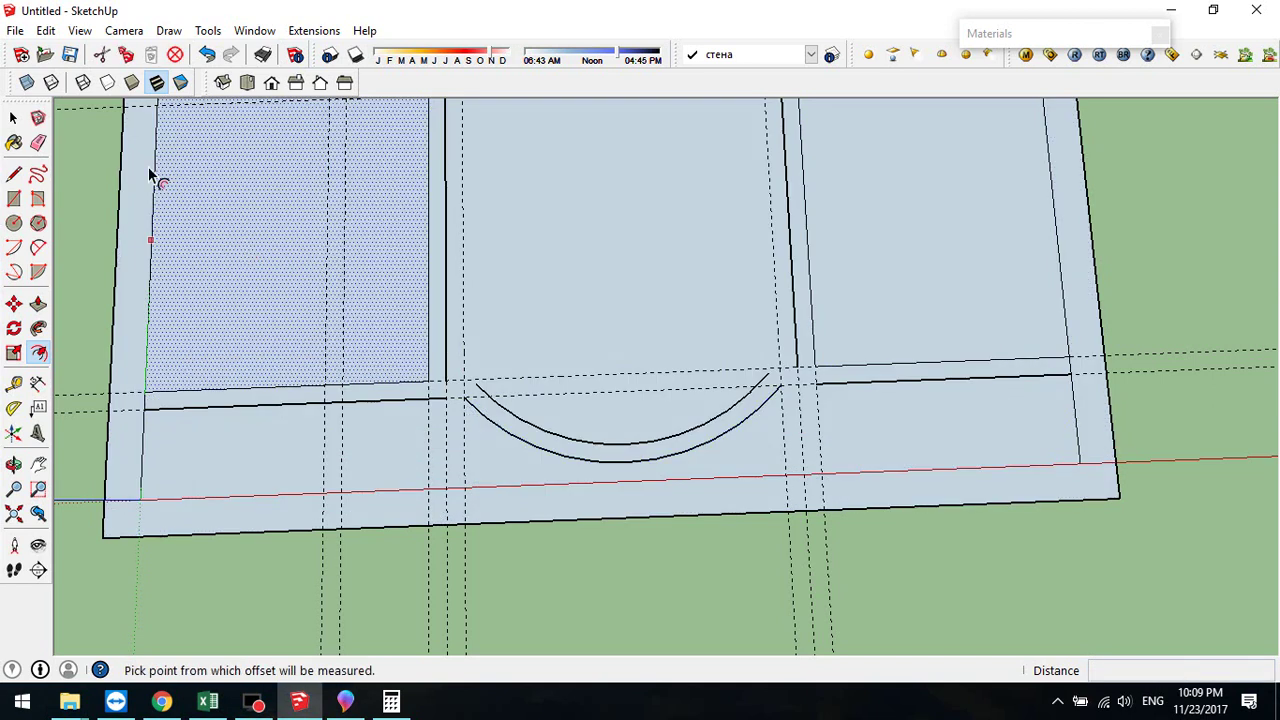
# - Join the left ends of both bay arcs to the middle room's left wall with inner and outer edges along the guides
pyautogui.click(14, 174)
pyautogui.scroll(2, 377, 342)
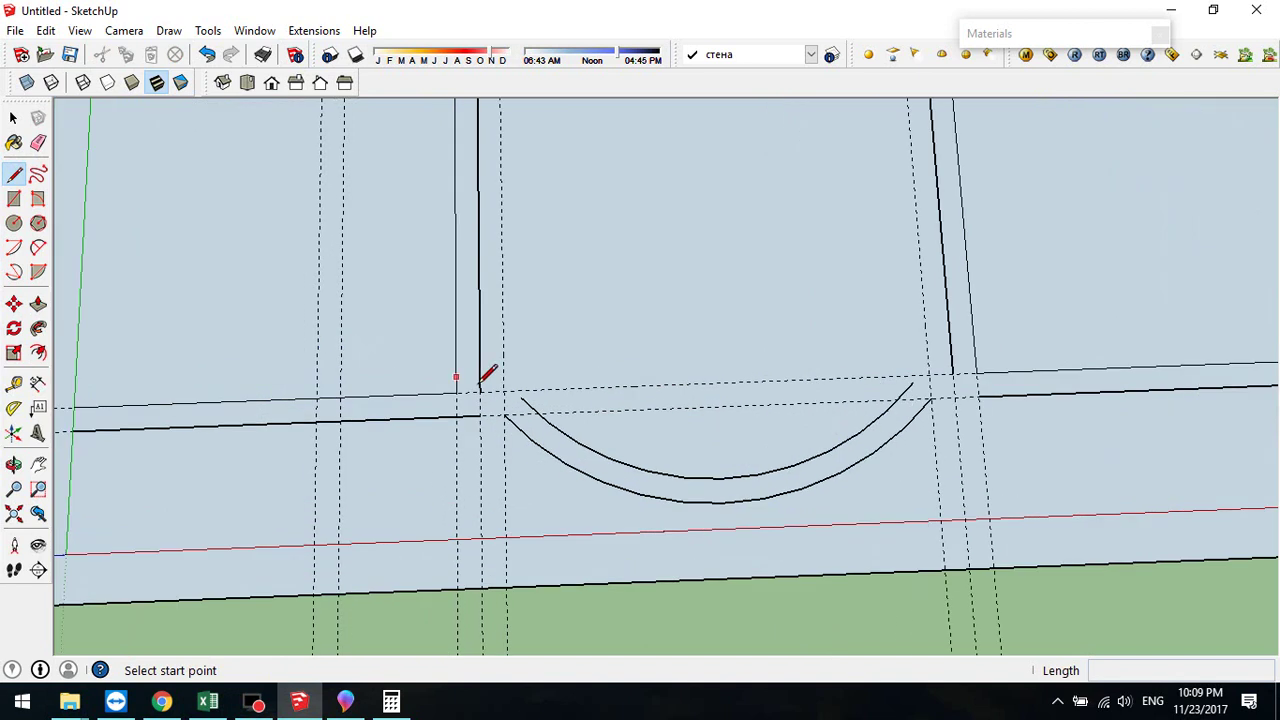
pyautogui.scroll(3, 526, 394)
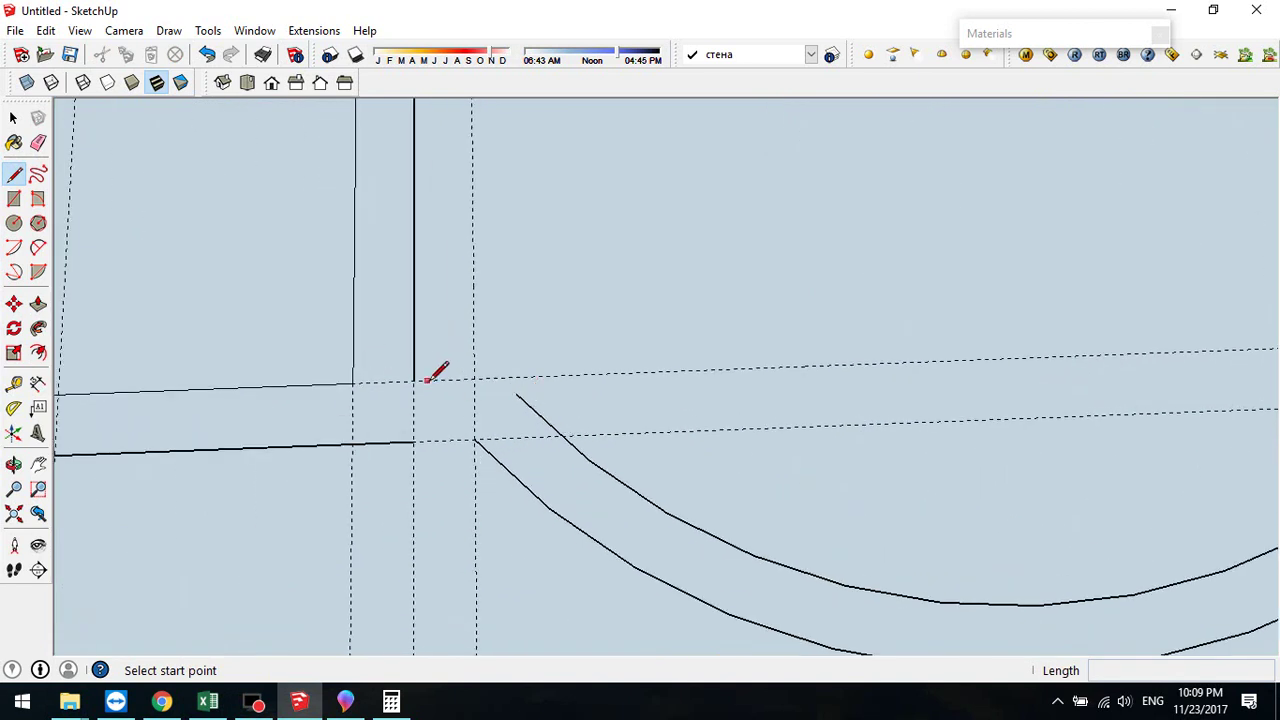
pyautogui.click(413, 380)
pyautogui.click(494, 377)
pyautogui.click(517, 395)
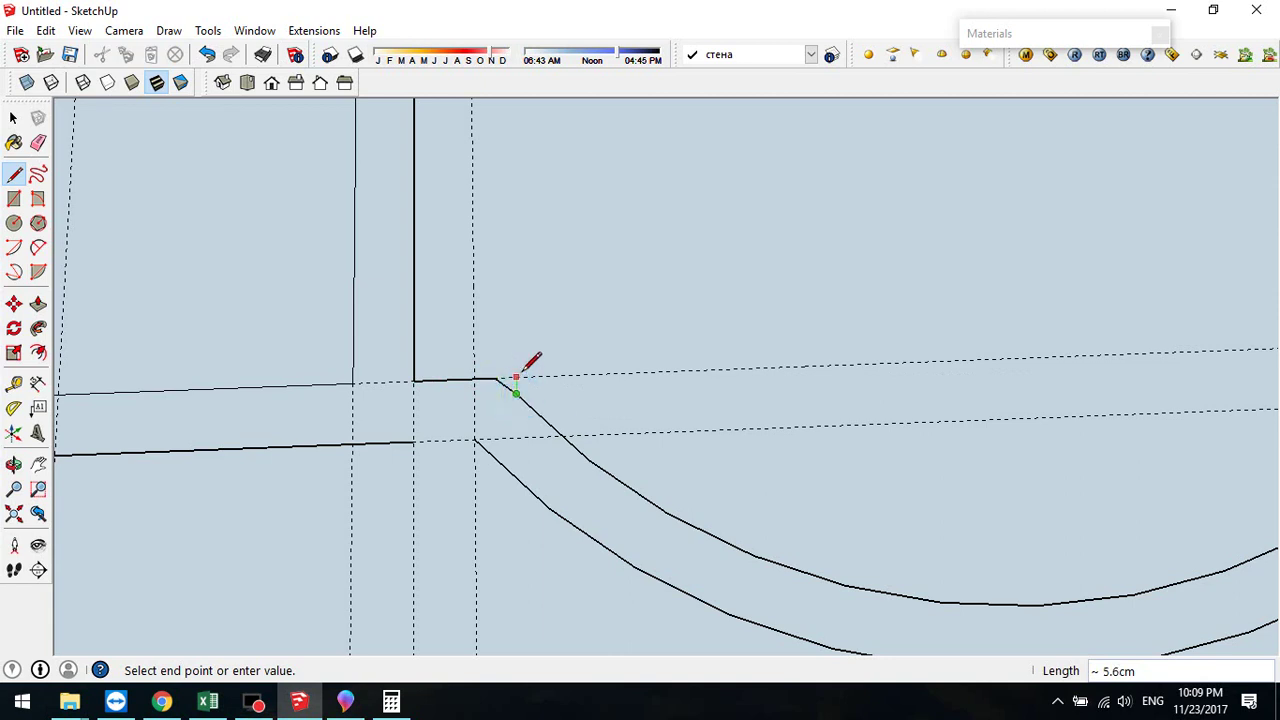
pyautogui.press('Escape')
pyautogui.click(476, 440)
pyautogui.click(413, 441)
pyautogui.press('Escape')
# - Join the bay's right end to the walls with a 40 cm outer edge and an inner edge meeting the inner arc
pyautogui.moveTo(896, 438)
pyautogui.keyDown('shift'); pyautogui.mouseDown(button='middle')
pyautogui.moveTo(394, 357)
pyautogui.moveTo(123, 340)
pyautogui.moveTo(145, 340)
pyautogui.mouseUp(button='middle'); pyautogui.keyUp('shift')
pyautogui.click(800, 298)
pyautogui.click(923, 294)
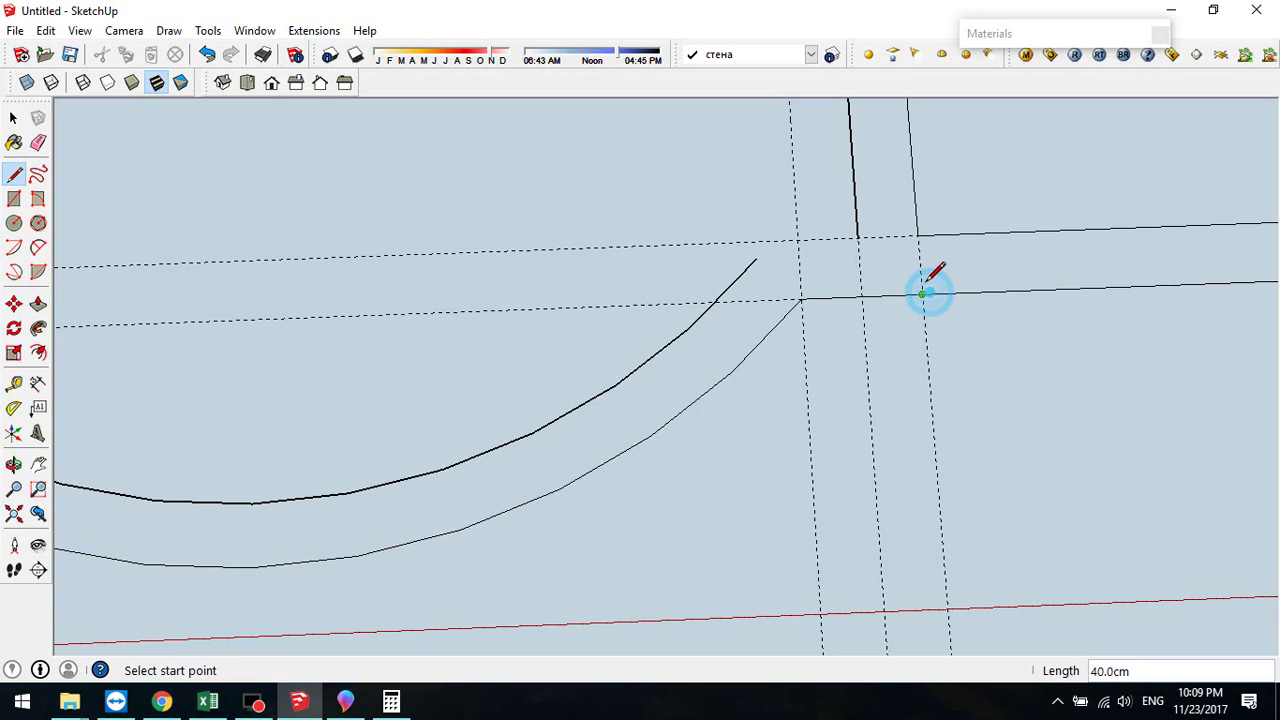
pyautogui.click(857, 237)
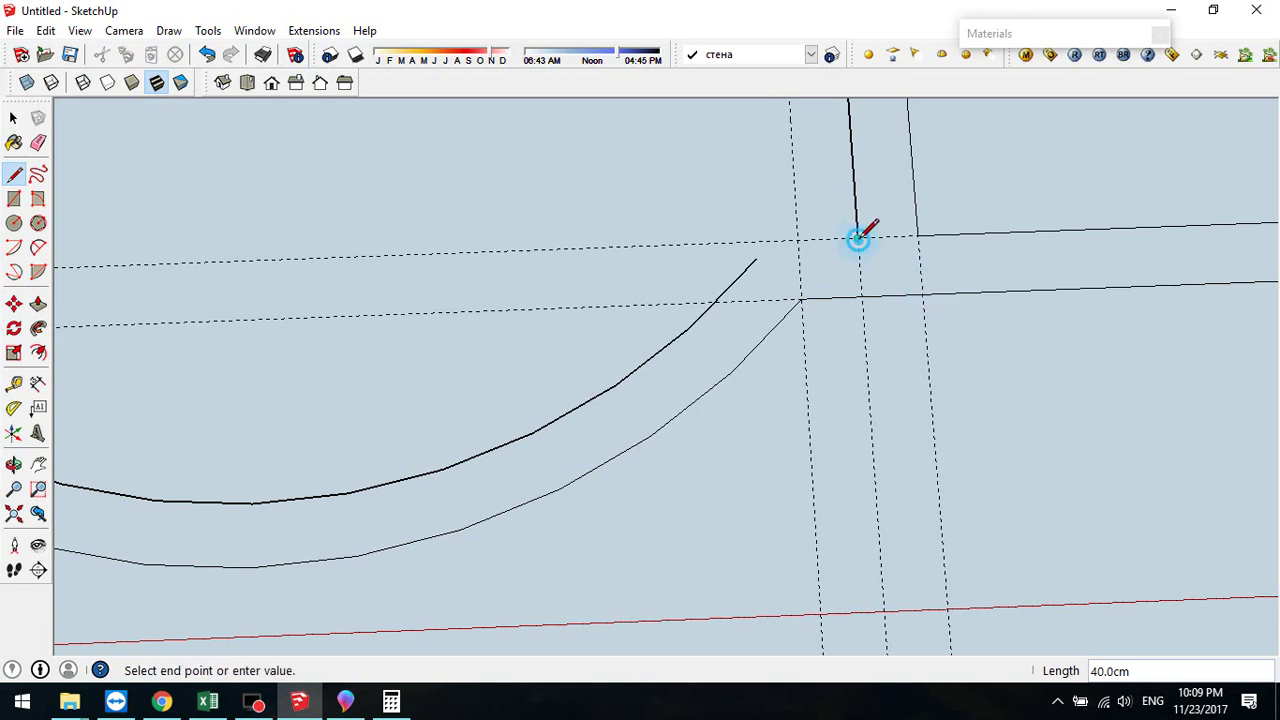
pyautogui.click(776, 238)
pyautogui.click(757, 257)
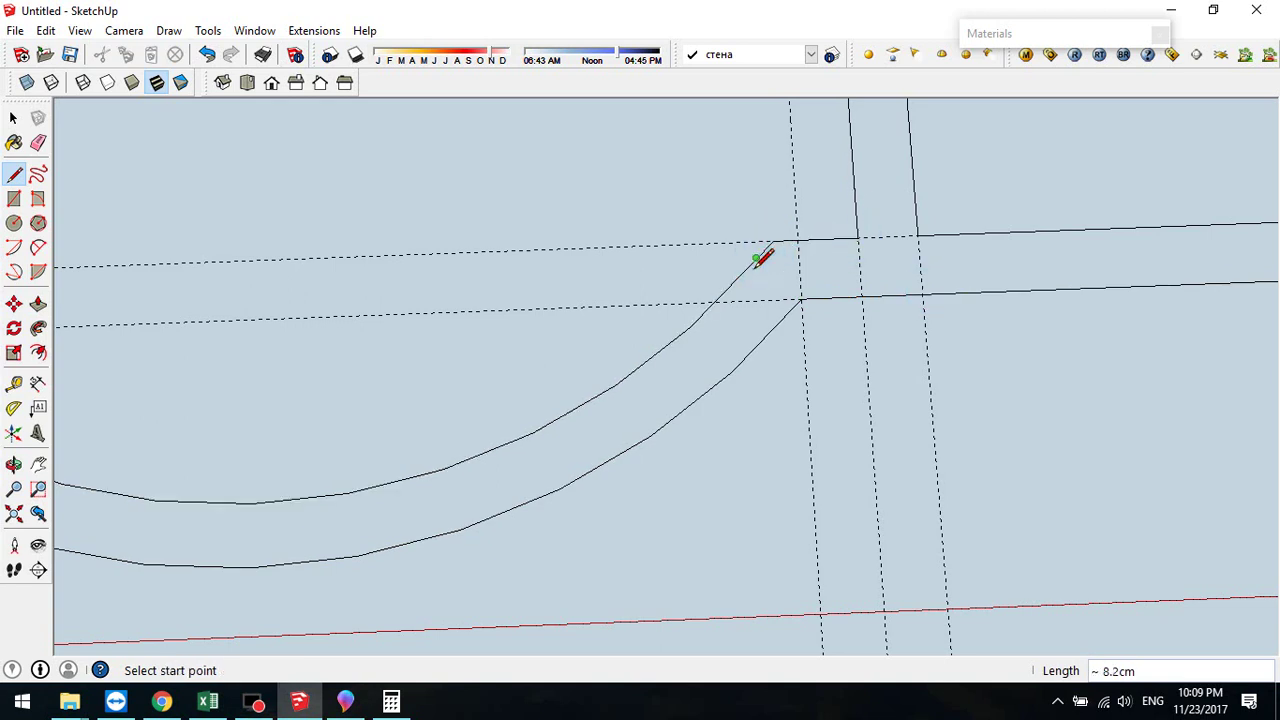
# - Erase the three vertical guides at the middle room's left wall and the horizontal guides for the wall stub and toilet wall
pyautogui.scroll(-5, 714, 255)
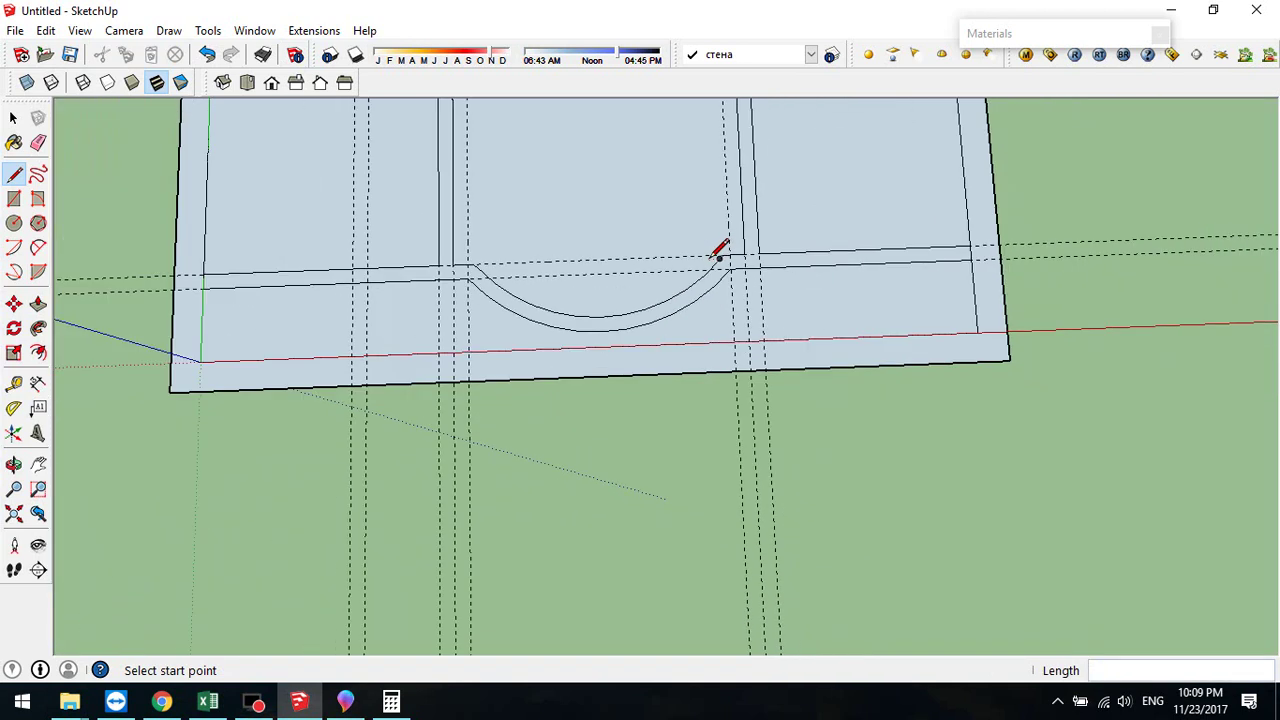
pyautogui.moveTo(745, 310)
pyautogui.mouseDown(button='middle')
pyautogui.moveTo(943, 371)
pyautogui.moveTo(760, 583)
pyautogui.moveTo(917, 429)
pyautogui.moveTo(880, 606)
pyautogui.mouseUp(button='middle')
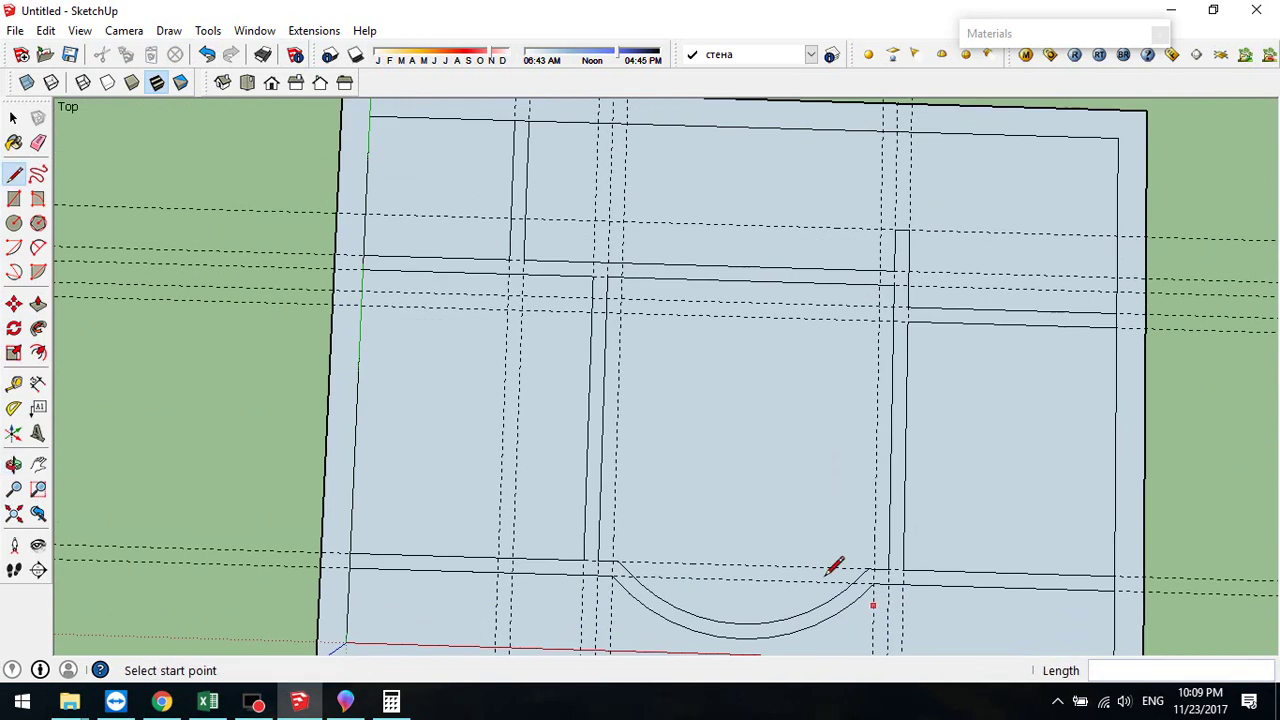
pyautogui.click(38, 143)
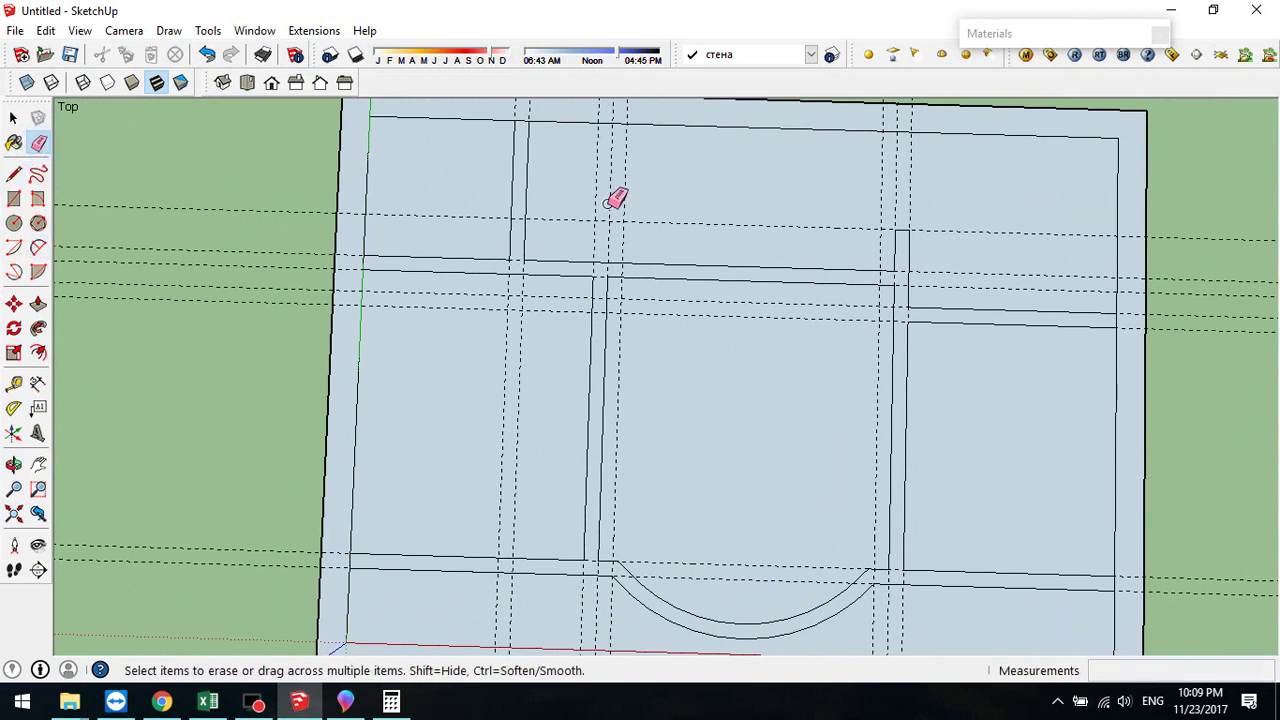
pyautogui.moveTo(610, 197)
pyautogui.mouseDown()
pyautogui.moveTo(640, 200)
pyautogui.moveTo(640, 214)
pyautogui.moveTo(571, 234)
pyautogui.mouseUp()
pyautogui.moveTo(474, 298)
pyautogui.mouseDown()
pyautogui.moveTo(523, 306)
pyautogui.moveTo(514, 318)
pyautogui.mouseUp()
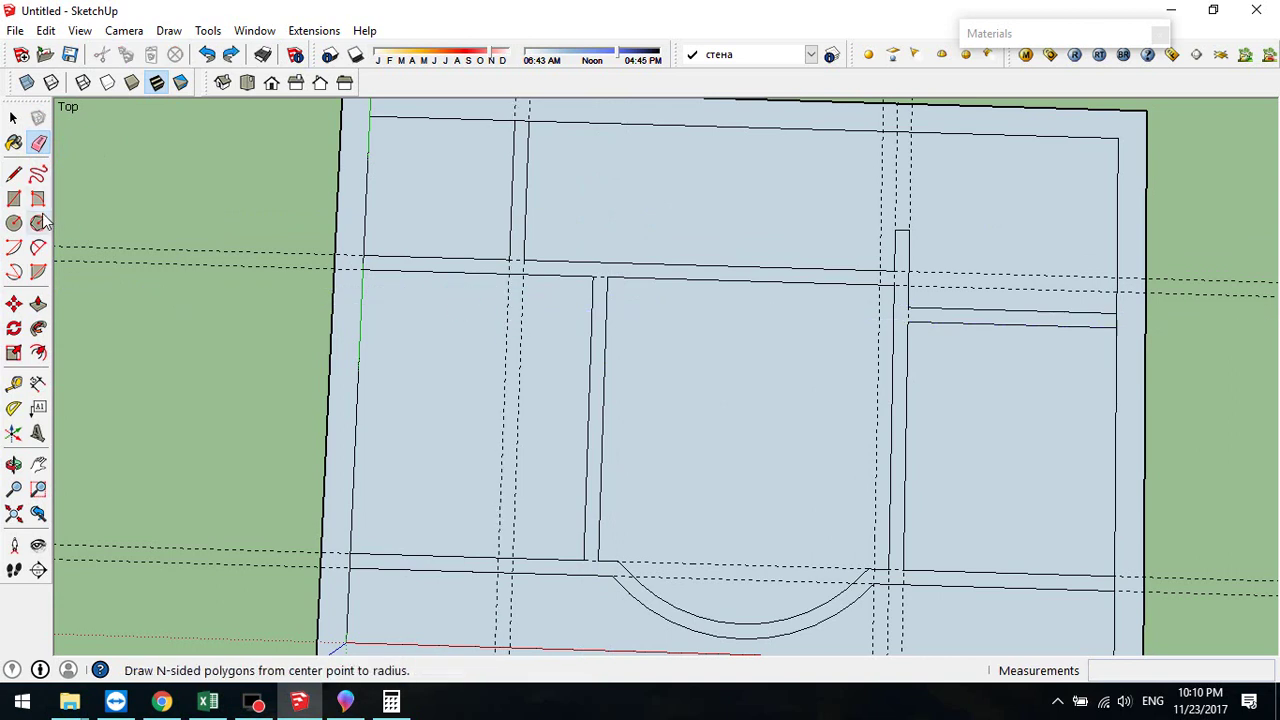
# - Erase the remaining vertical and horizontal guides crossing the floor plan
pyautogui.moveTo(522, 426)
pyautogui.mouseDown()
pyautogui.moveTo(502, 436)
pyautogui.moveTo(522, 438)
pyautogui.mouseUp()
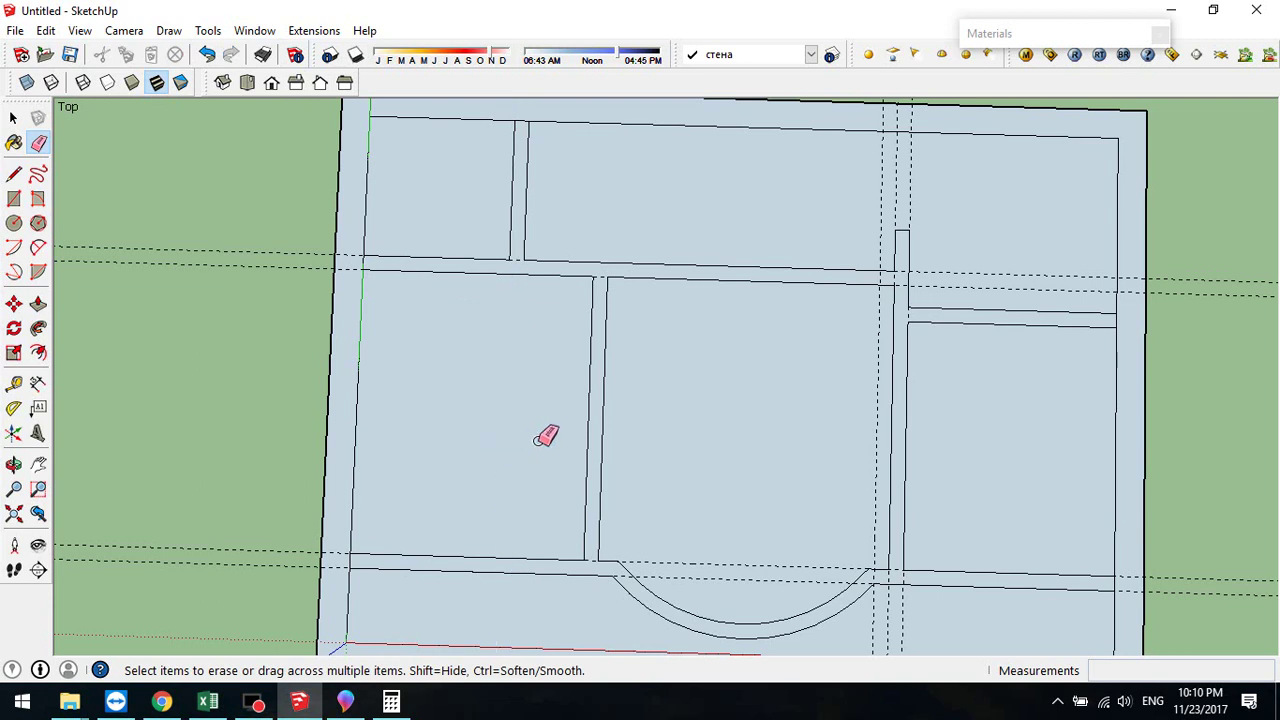
pyautogui.click(745, 558)
pyautogui.click(734, 575)
pyautogui.click(879, 522)
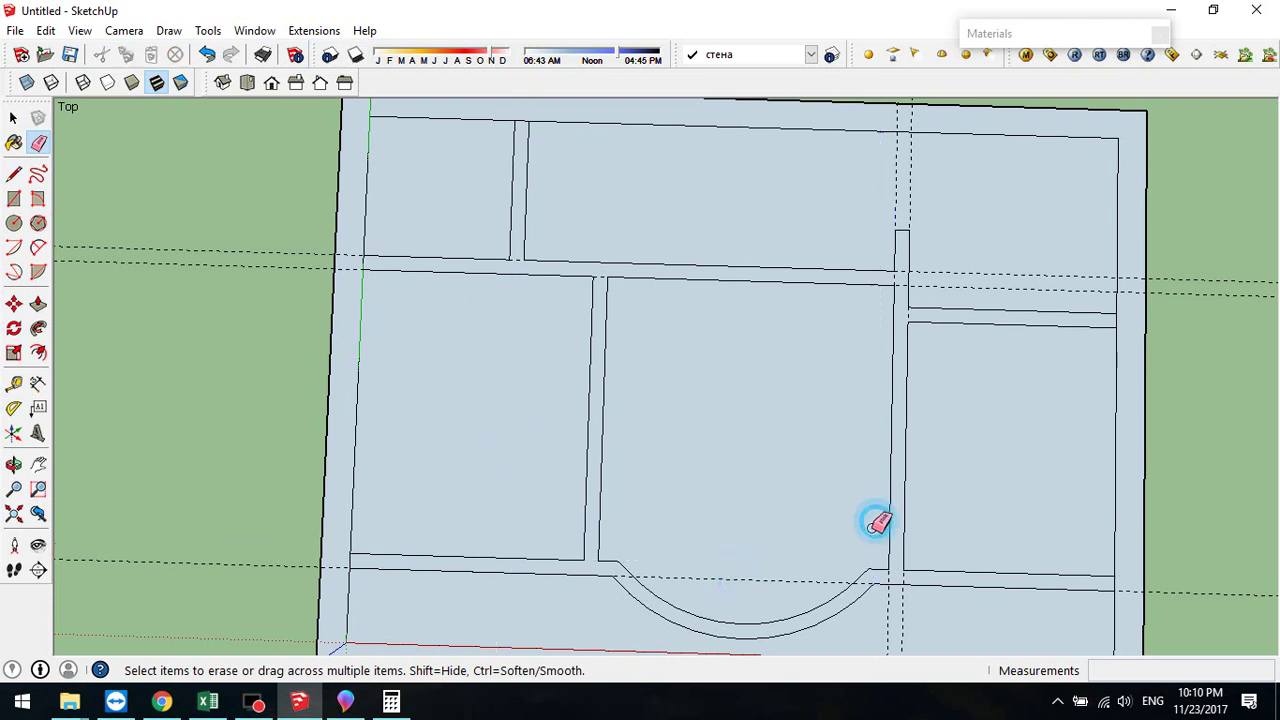
pyautogui.click(811, 580)
pyautogui.click(971, 288)
pyautogui.click(963, 274)
pyautogui.click(911, 195)
pyautogui.click(897, 197)
pyautogui.moveTo(957, 437); pyautogui.dragTo(743, 328, button='middle')
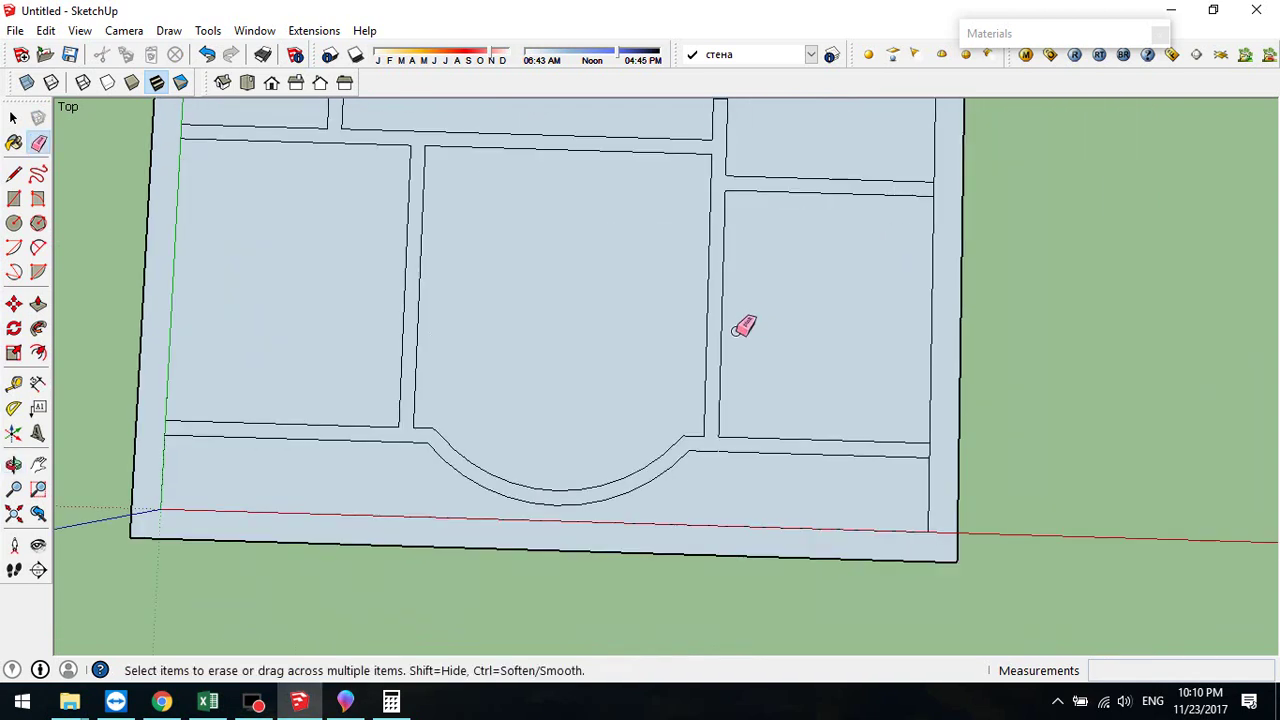
# - Check the bay against the reference plan in Paint 3D, then erase both bay arcs and their short connecting edges in SketchUp
pyautogui.click(345, 702)
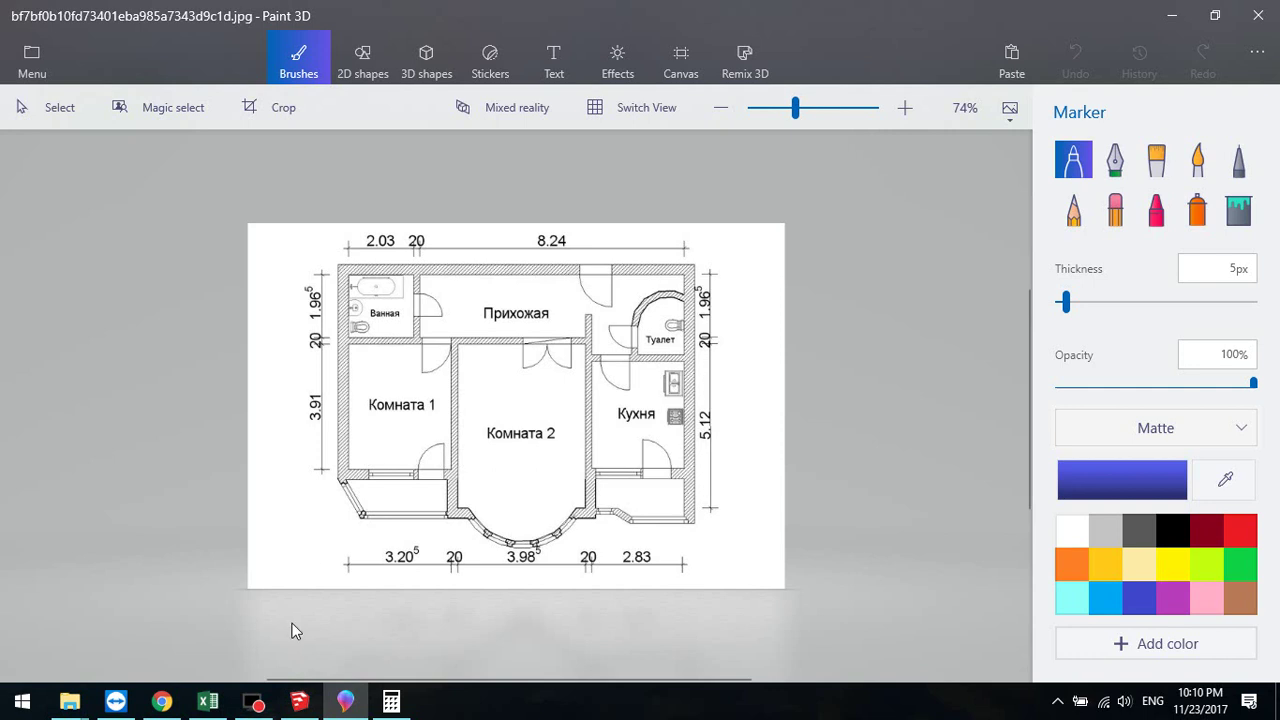
pyautogui.click(299, 701)
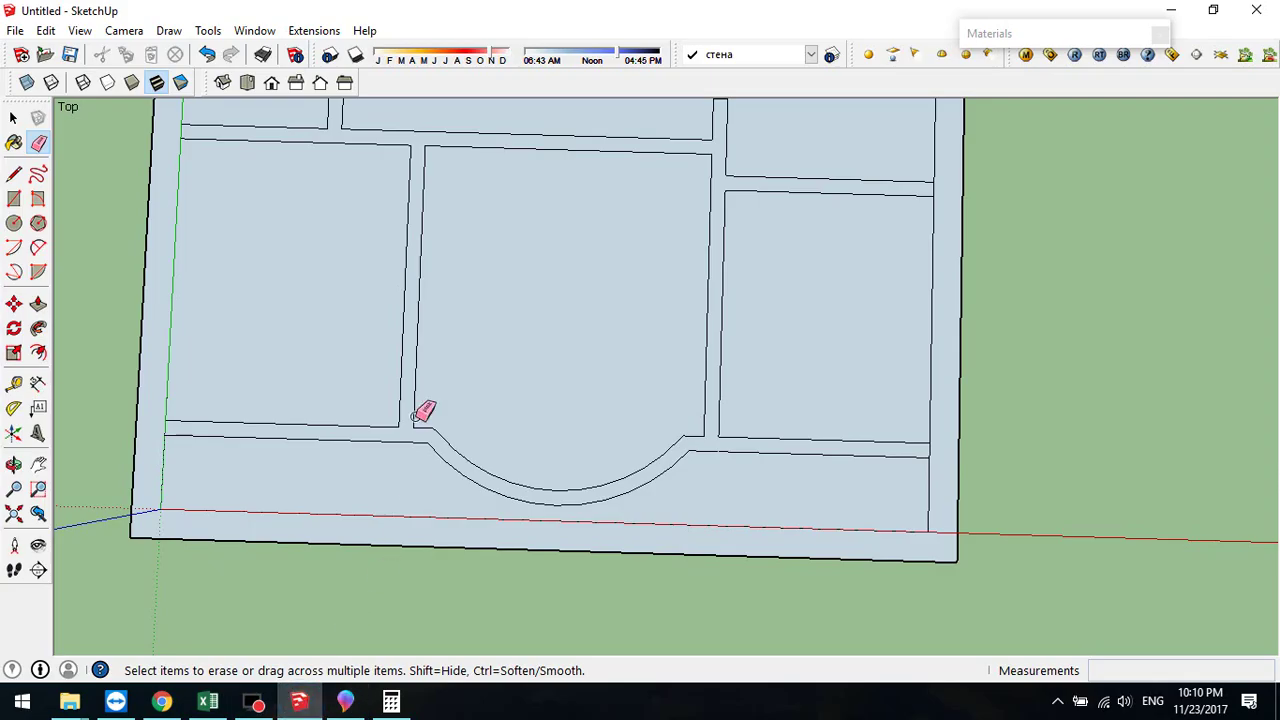
pyautogui.click(468, 457)
pyautogui.moveTo(519, 487)
pyautogui.mouseDown()
pyautogui.moveTo(514, 497)
pyautogui.moveTo(446, 429)
pyautogui.mouseUp()
pyautogui.click(686, 434)
pyautogui.click(689, 447)
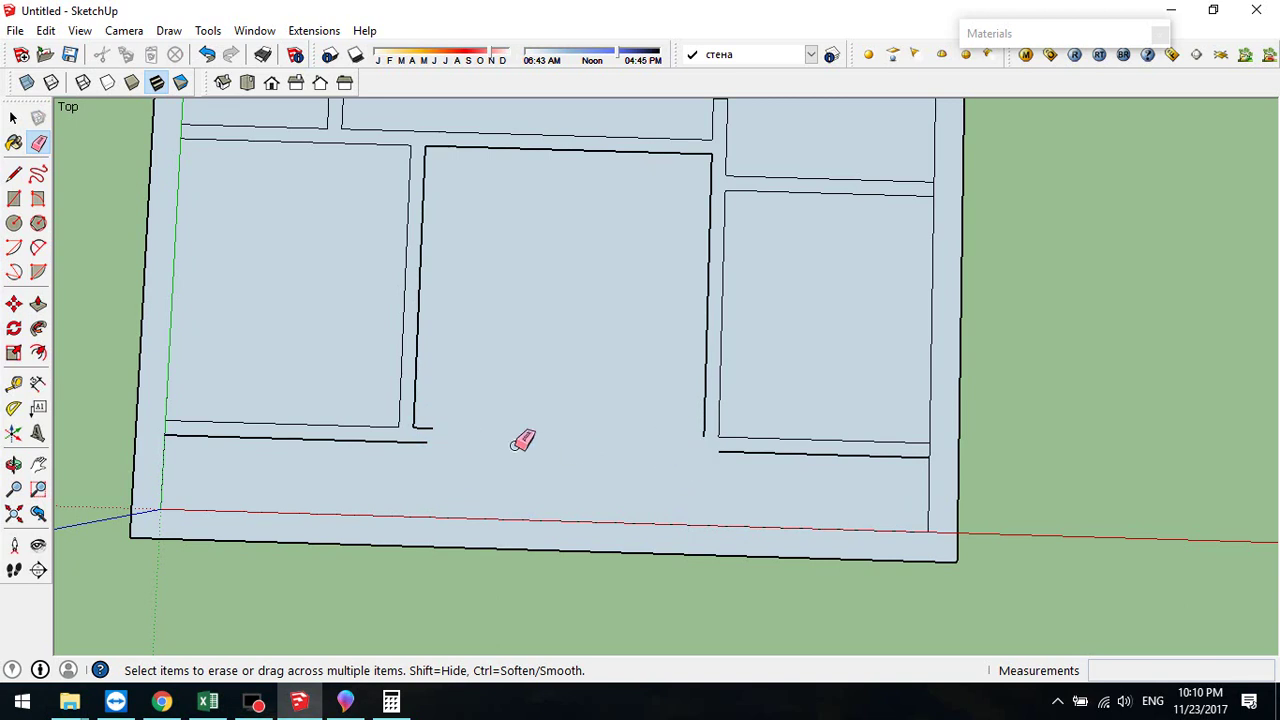
pyautogui.click(423, 429)
pyautogui.click(419, 443)
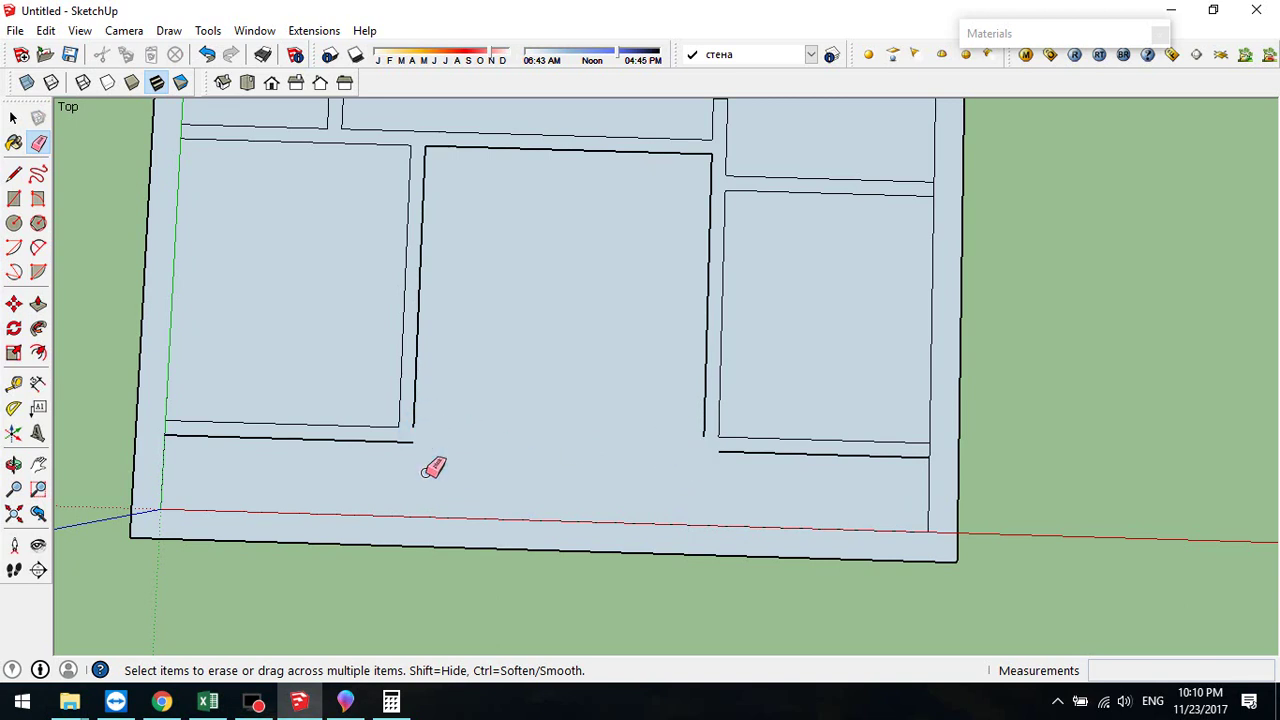
pyautogui.click(418, 442)
pyautogui.hotkey('ctrl', 'z')
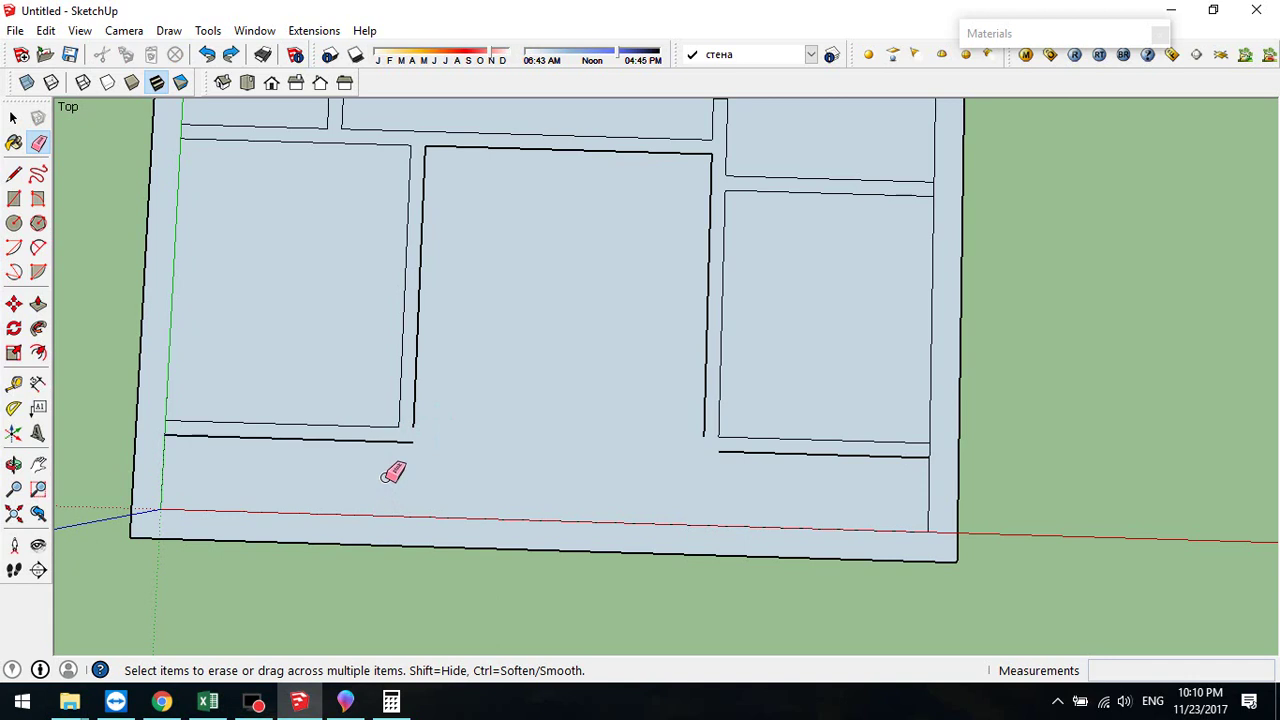
# - Extend the middle room's two outer side edges about 121 cm down to the slab's inner bottom line
pyautogui.click(14, 174)
pyautogui.click(398, 427)
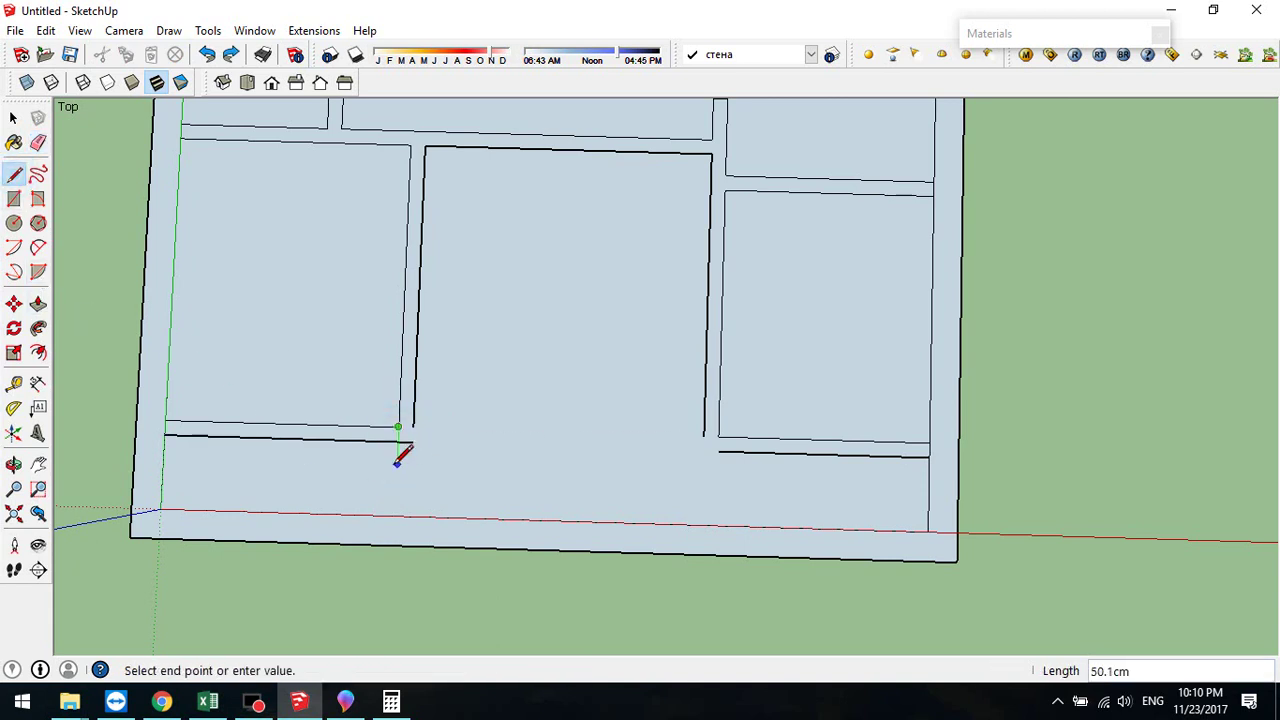
pyautogui.click(396, 515)
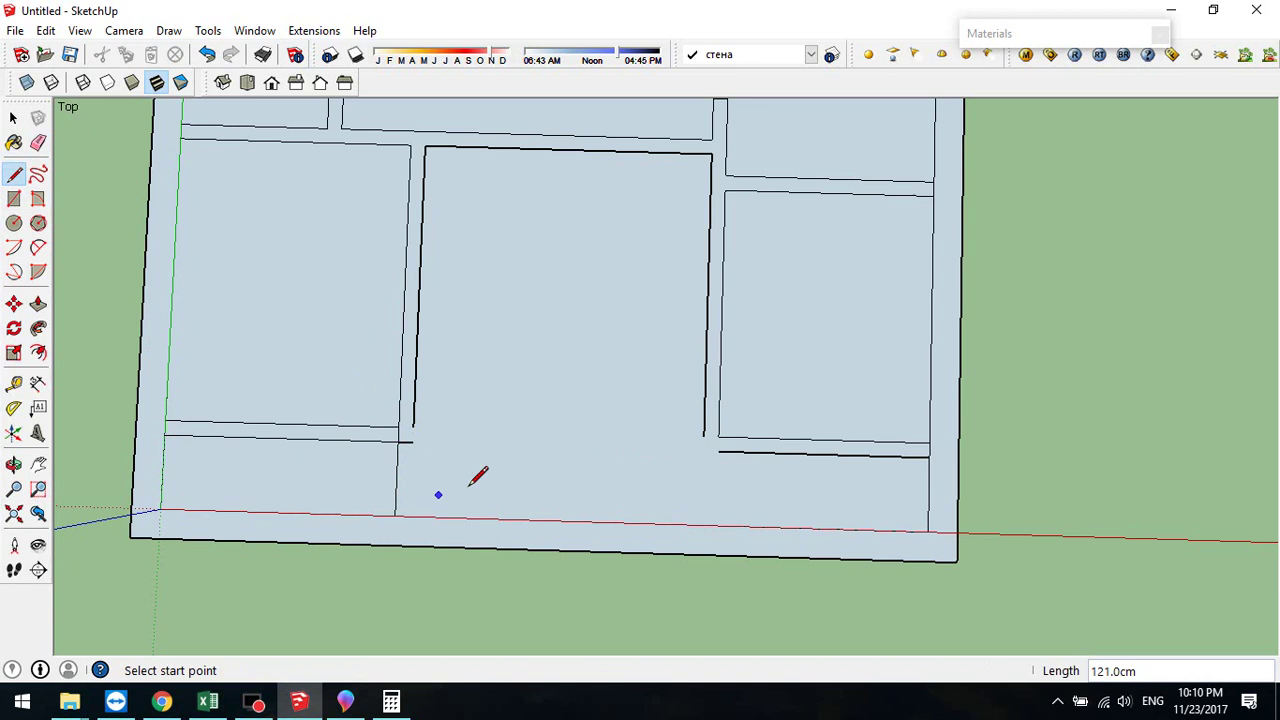
pyautogui.click(717, 437)
pyautogui.click(716, 523)
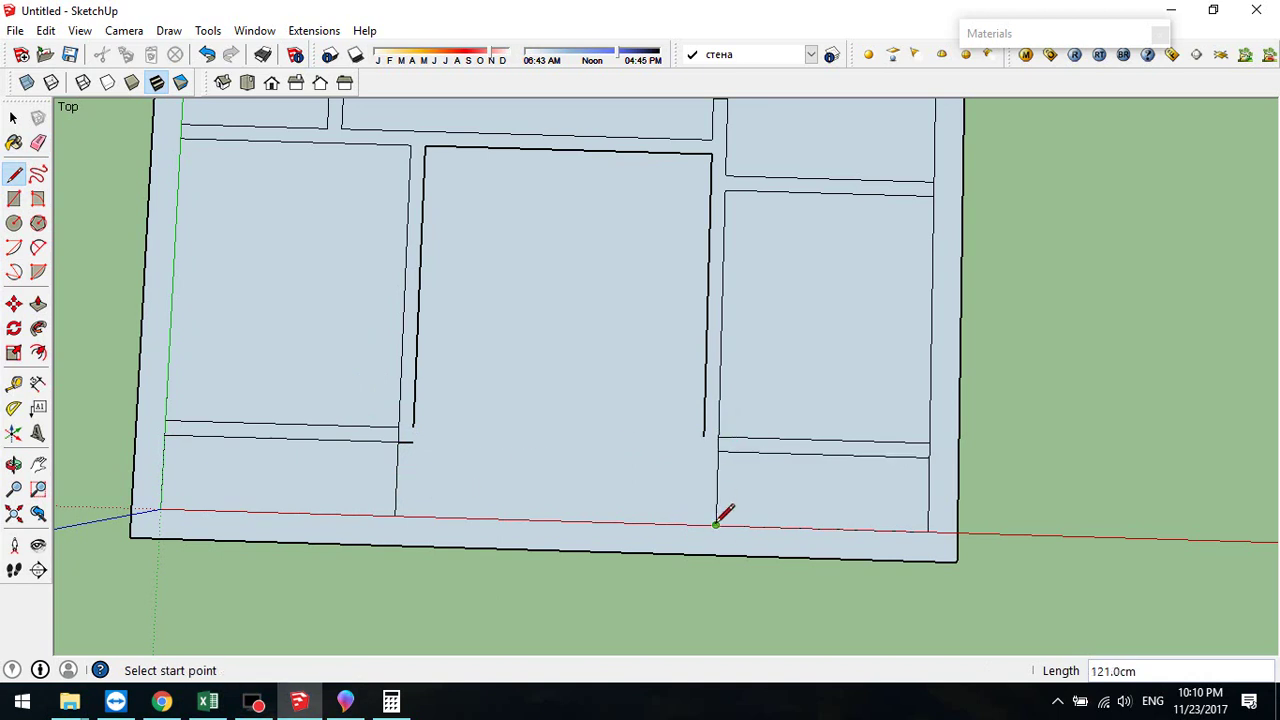
# - Recheck the reference plan in Paint 3D and place a SketchUp guide 200 cm below the left room's bottom wall edge
pyautogui.click(345, 700)
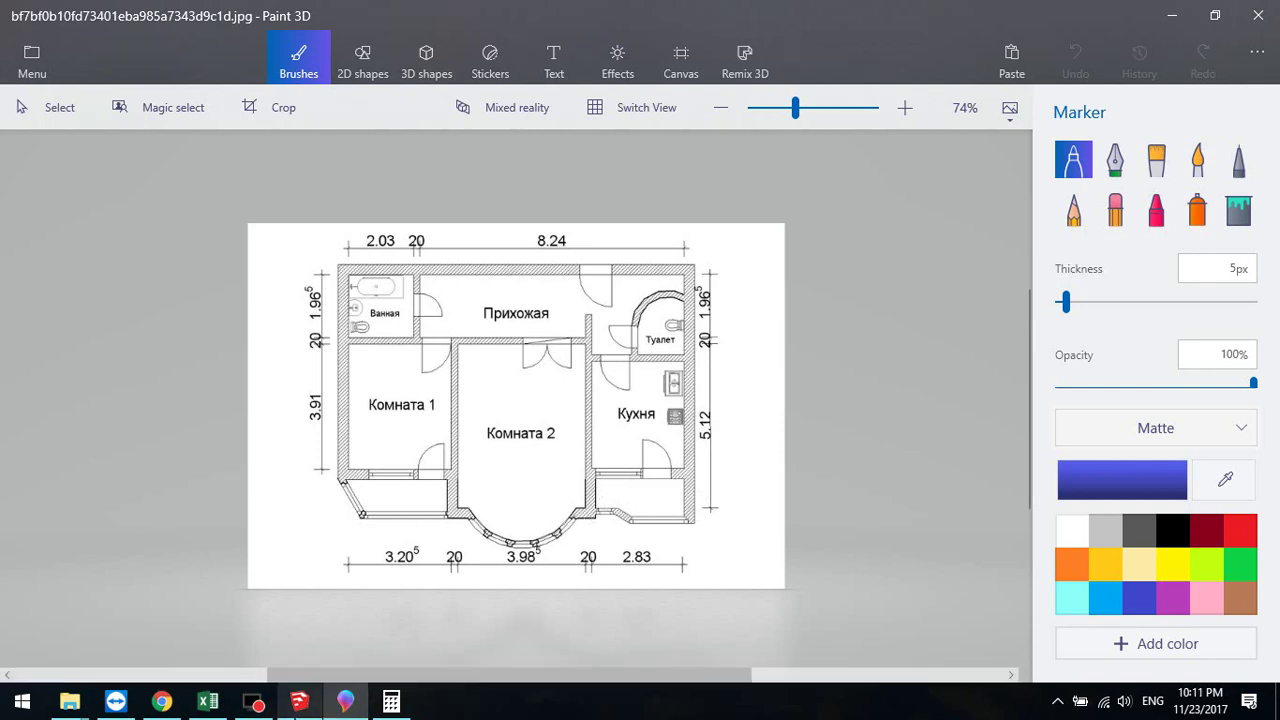
pyautogui.moveTo(300, 702)
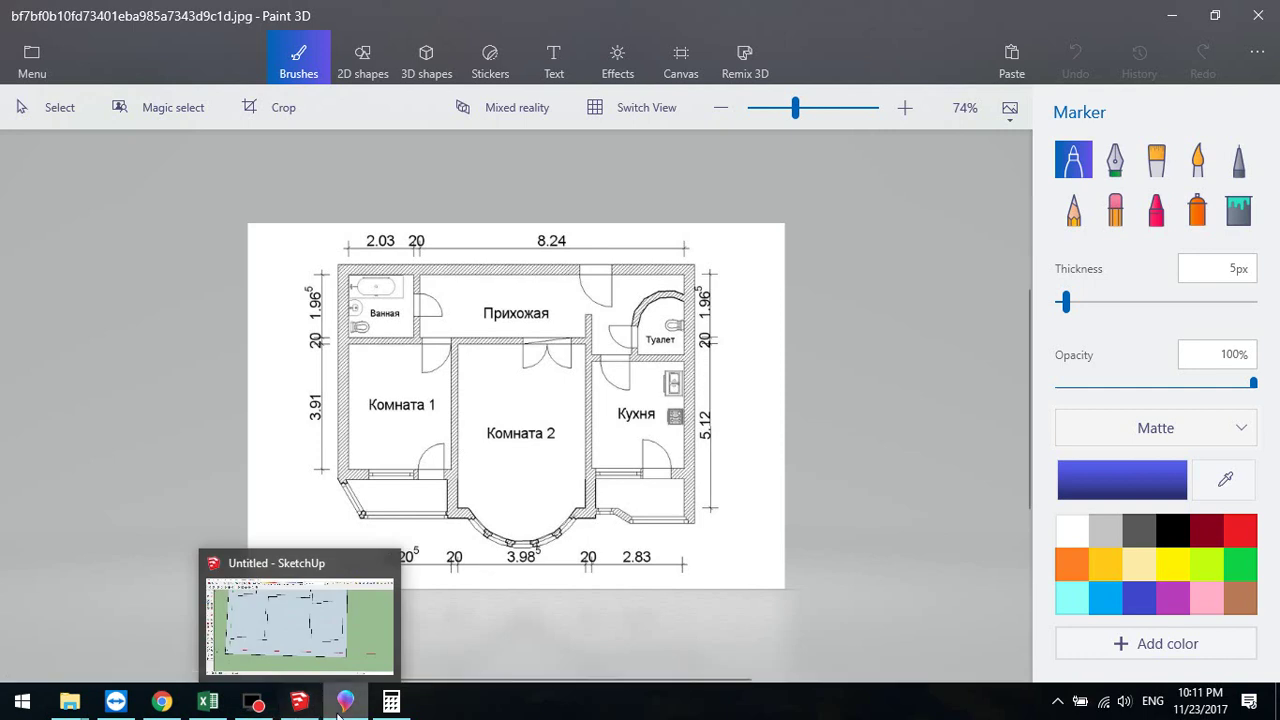
pyautogui.click(302, 704)
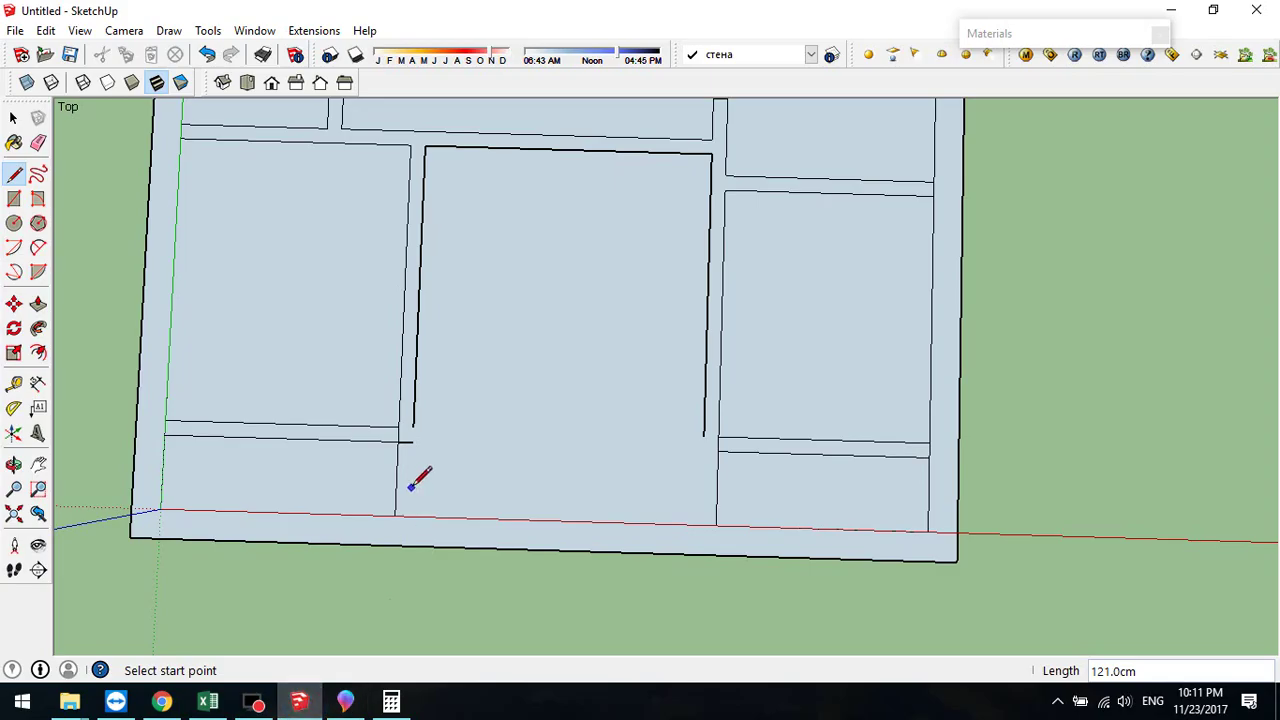
pyautogui.click(14, 383)
pyautogui.click(375, 429)
pyautogui.click(377, 467)
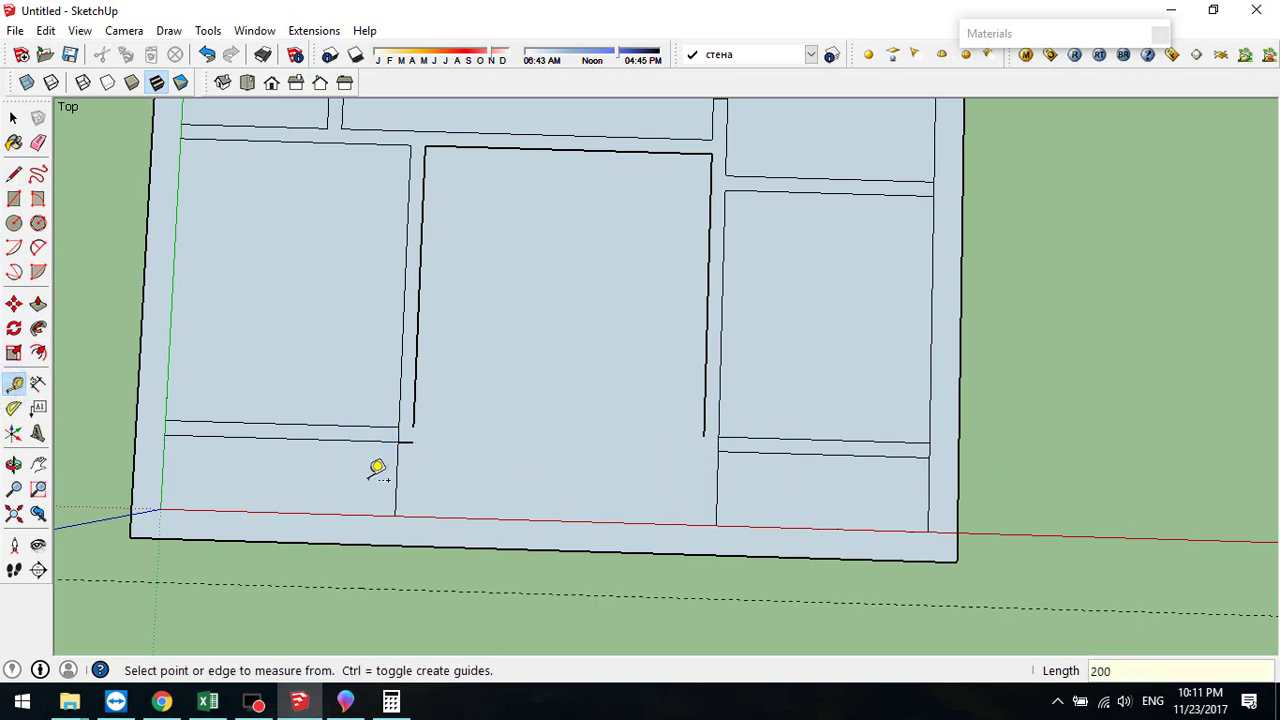
# - Extend the slab down to the guide with a rectangle about 1126 by 59 cm and erase the seam and leftover wall stub
pyautogui.click(14, 198)
pyautogui.click(130, 537)
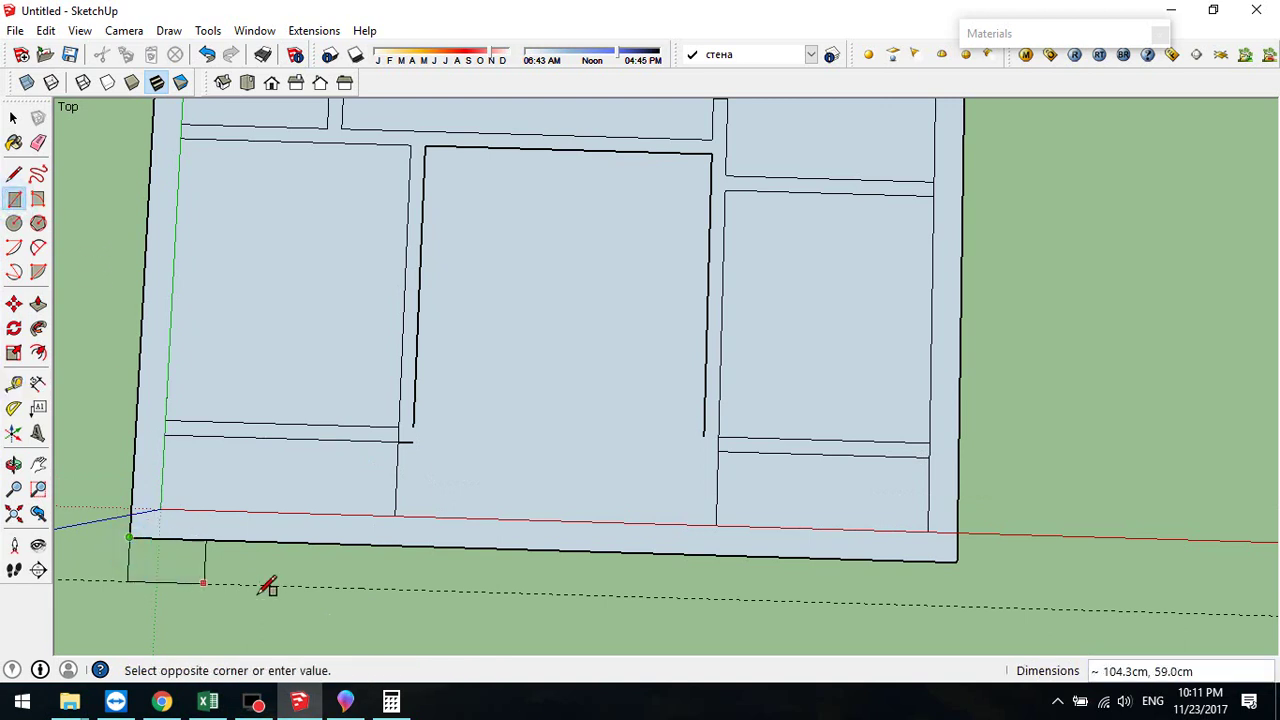
pyautogui.click(959, 603)
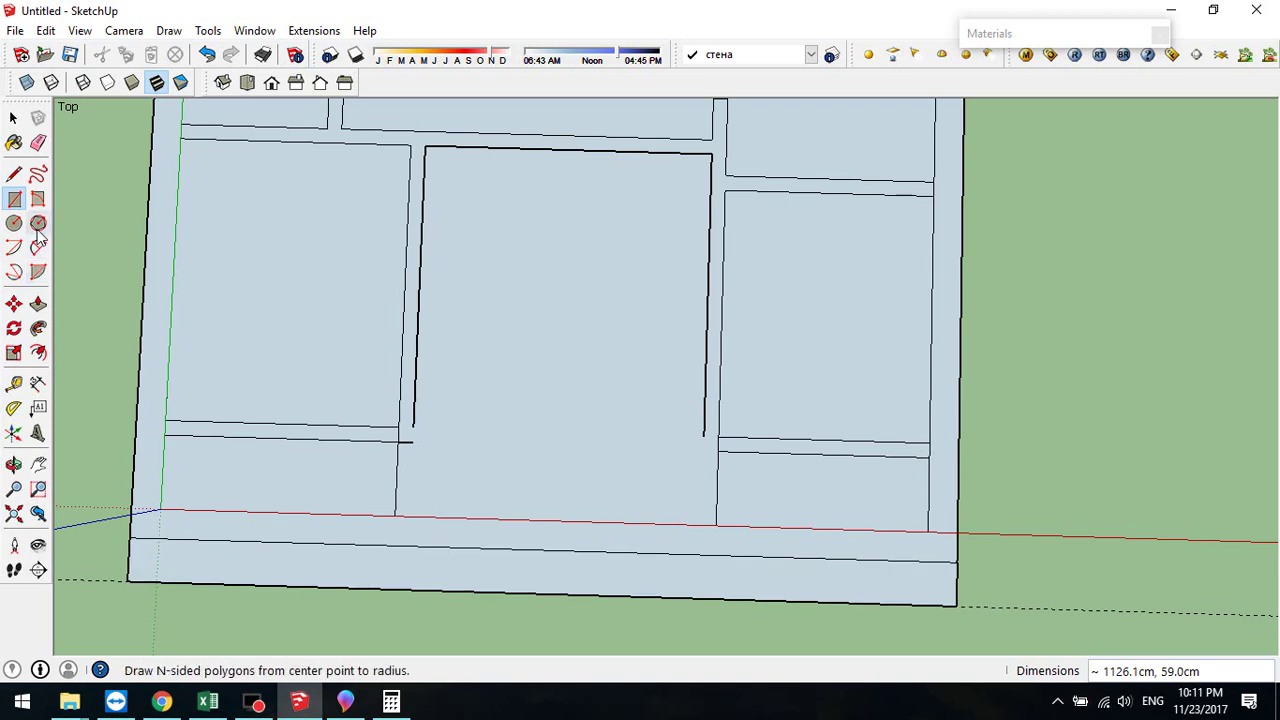
pyautogui.click(38, 145)
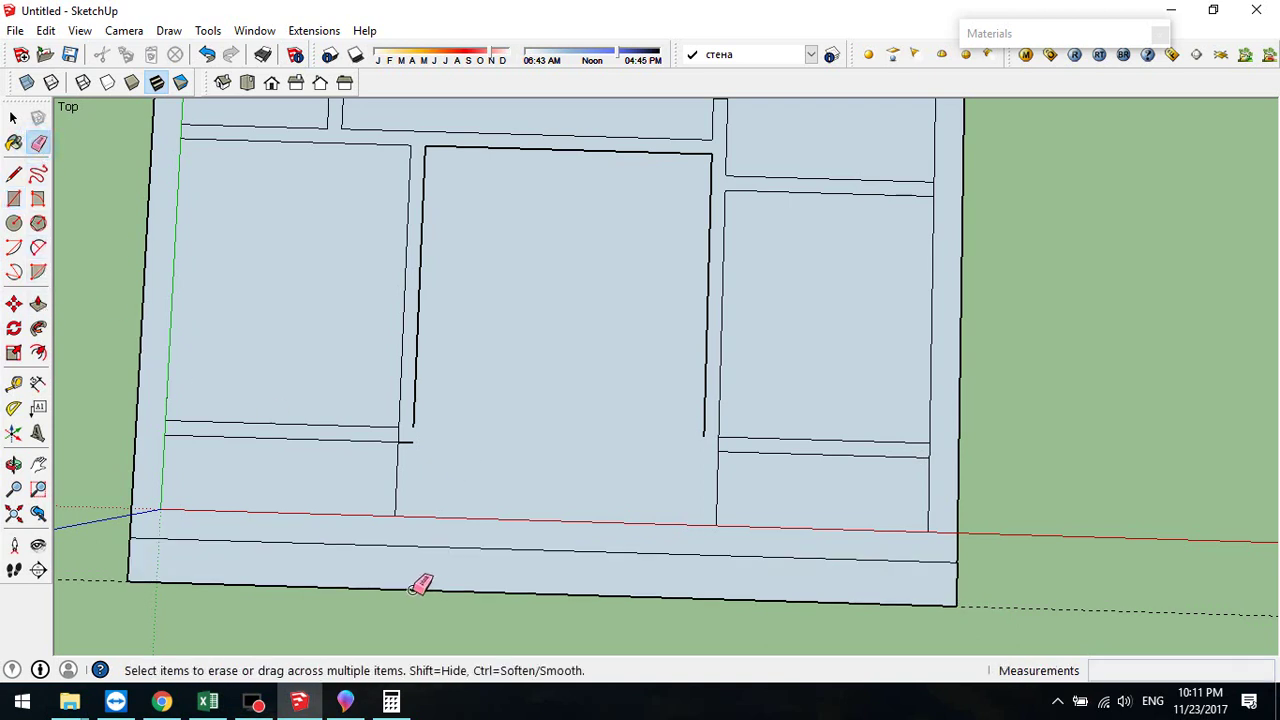
pyautogui.click(430, 540)
pyautogui.moveTo(334, 506)
pyautogui.mouseDown(button='middle')
pyautogui.moveTo(357, 511)
pyautogui.moveTo(323, 491)
pyautogui.moveTo(362, 502)
pyautogui.mouseUp(button='middle')
pyautogui.click(407, 440)
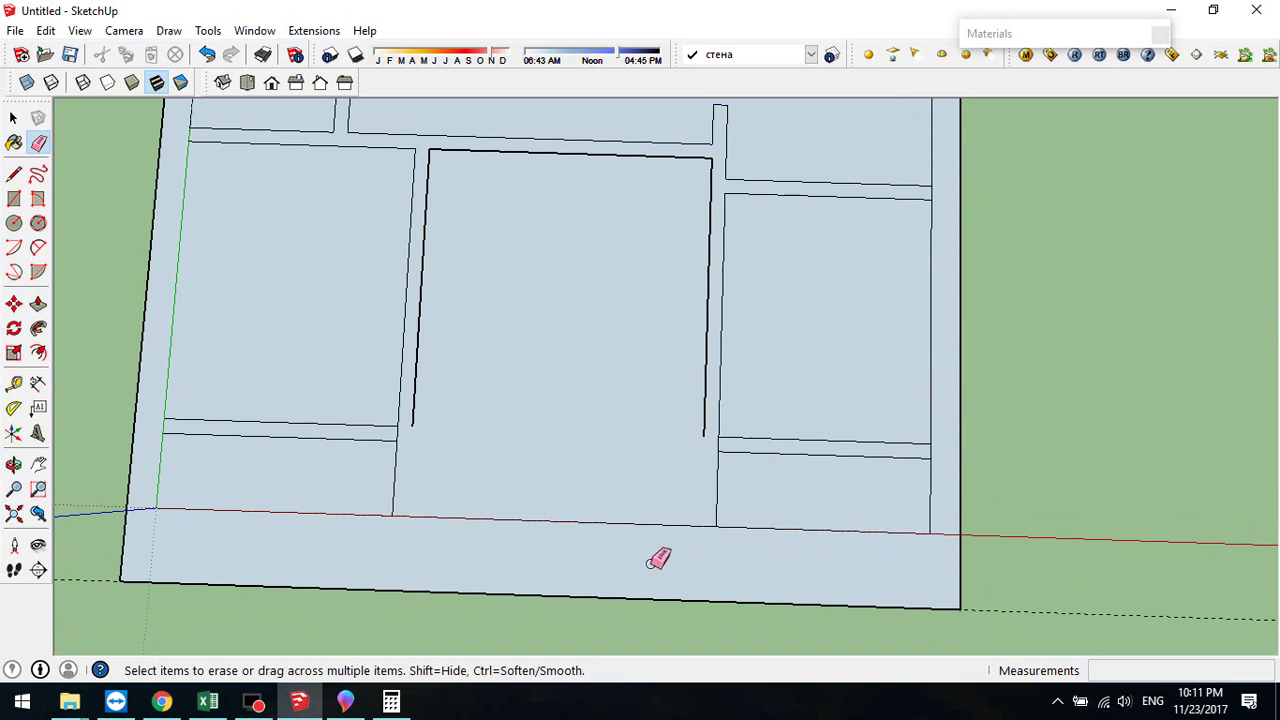
# - Place vertical guides 40 cm inward from the middle room's extended left and right outer edges
pyautogui.click(38, 250)
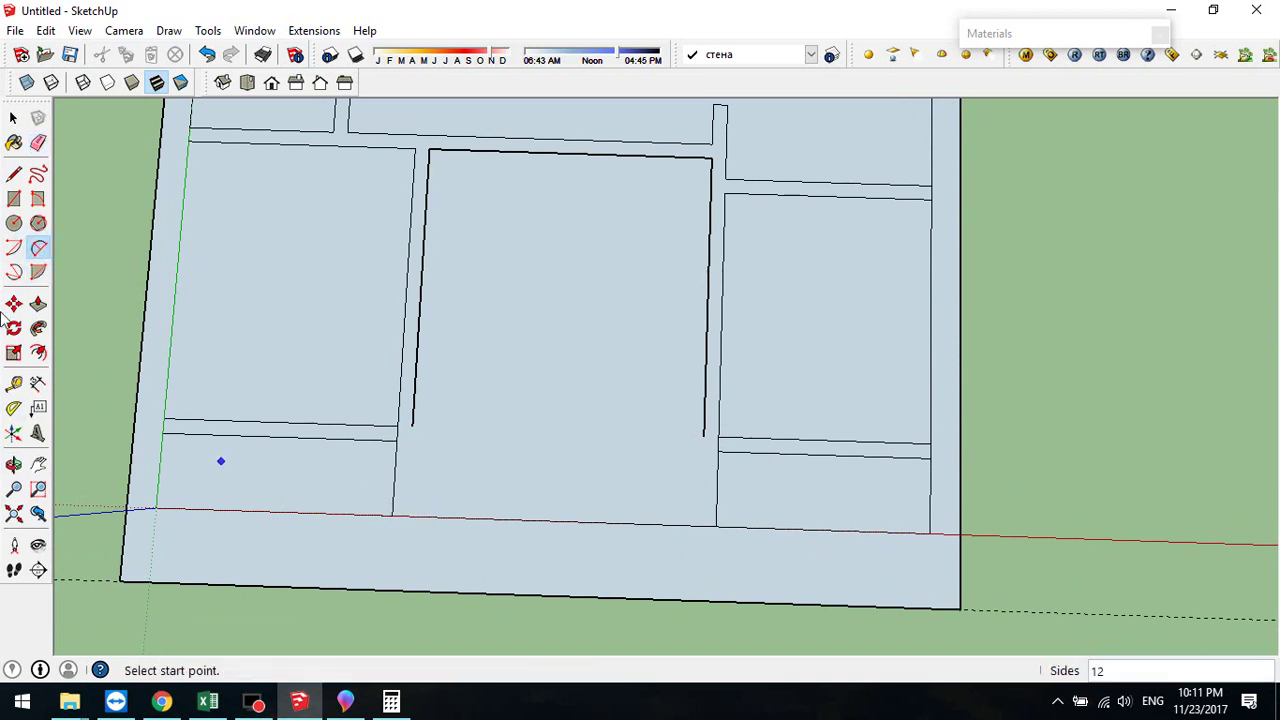
pyautogui.click(14, 383)
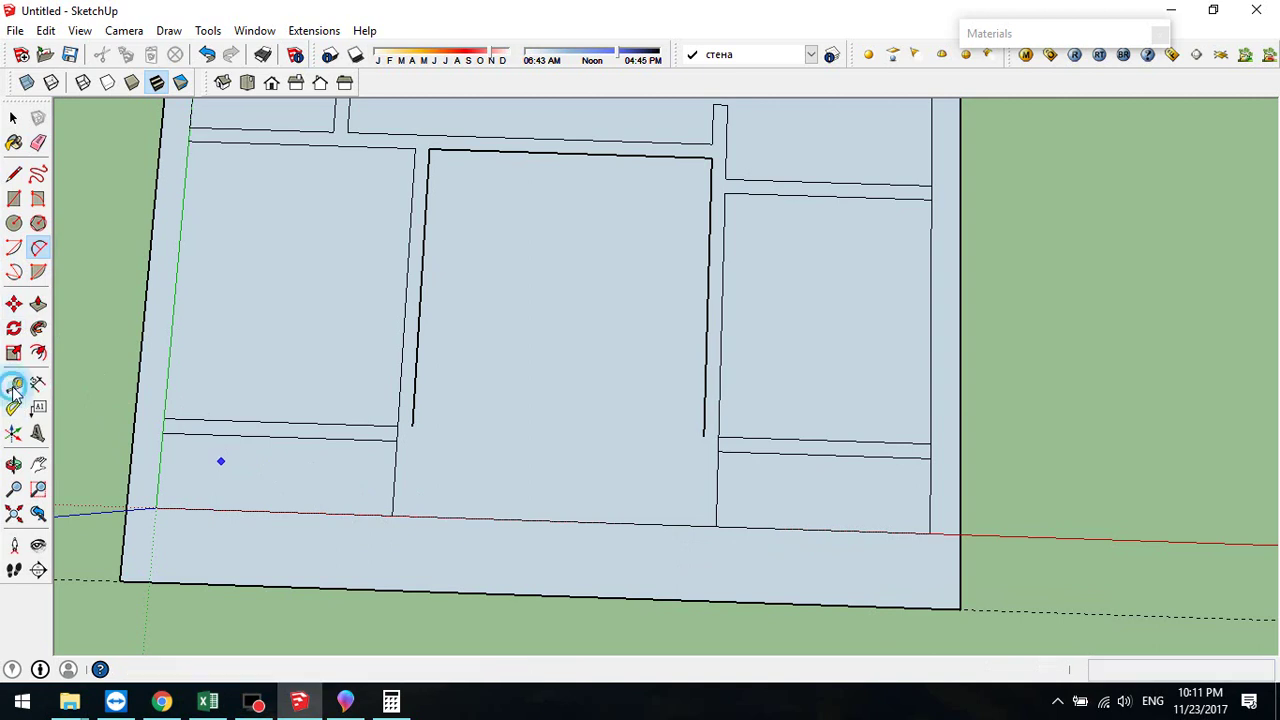
pyautogui.click(395, 478)
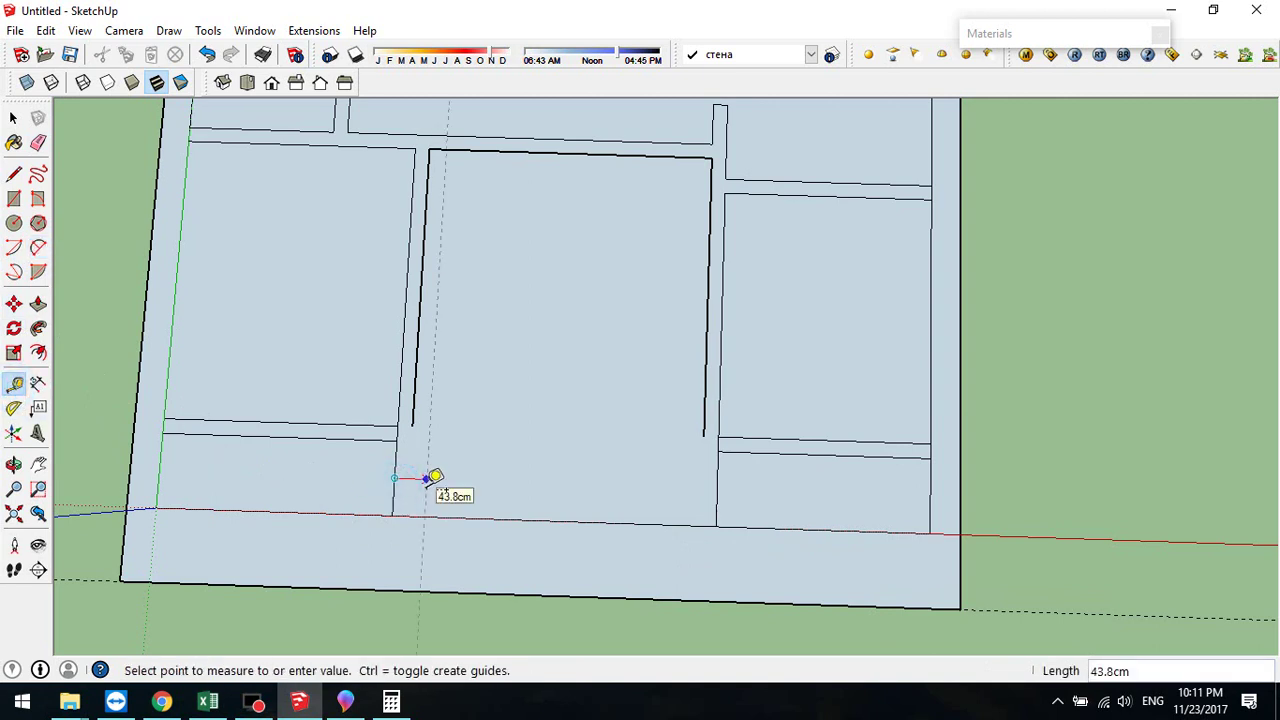
pyautogui.press('Return')
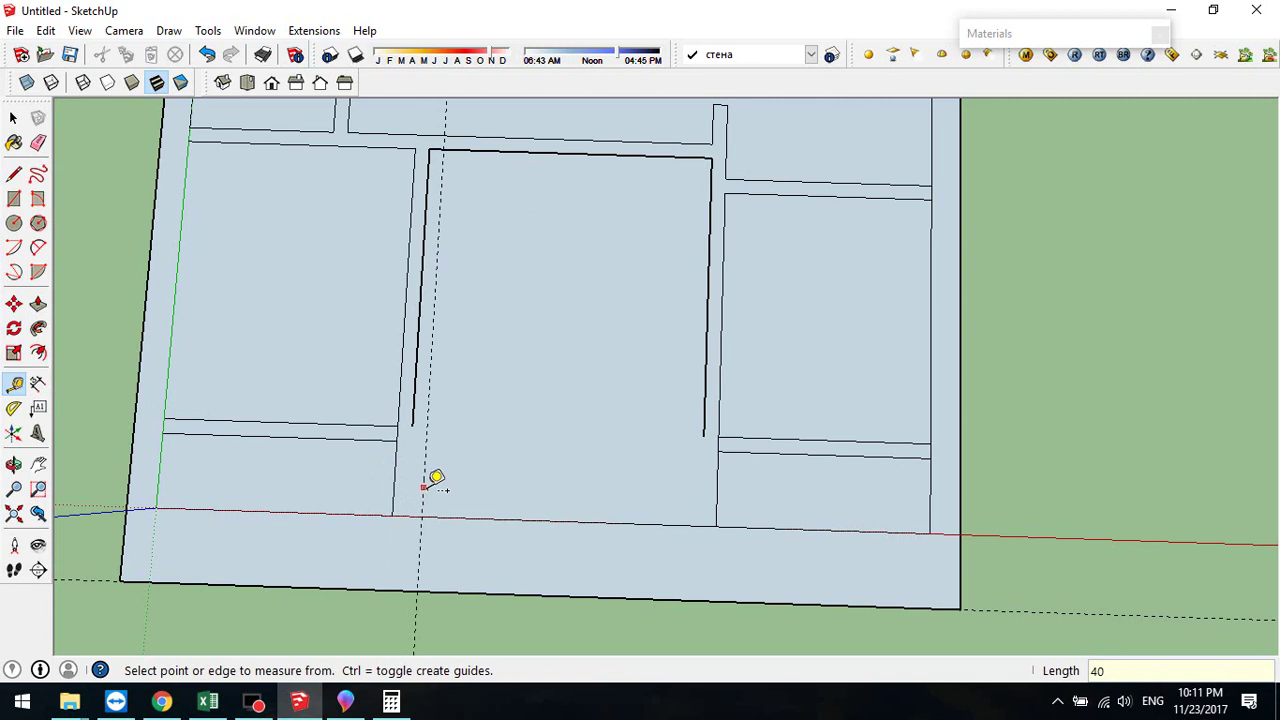
pyautogui.click(717, 489)
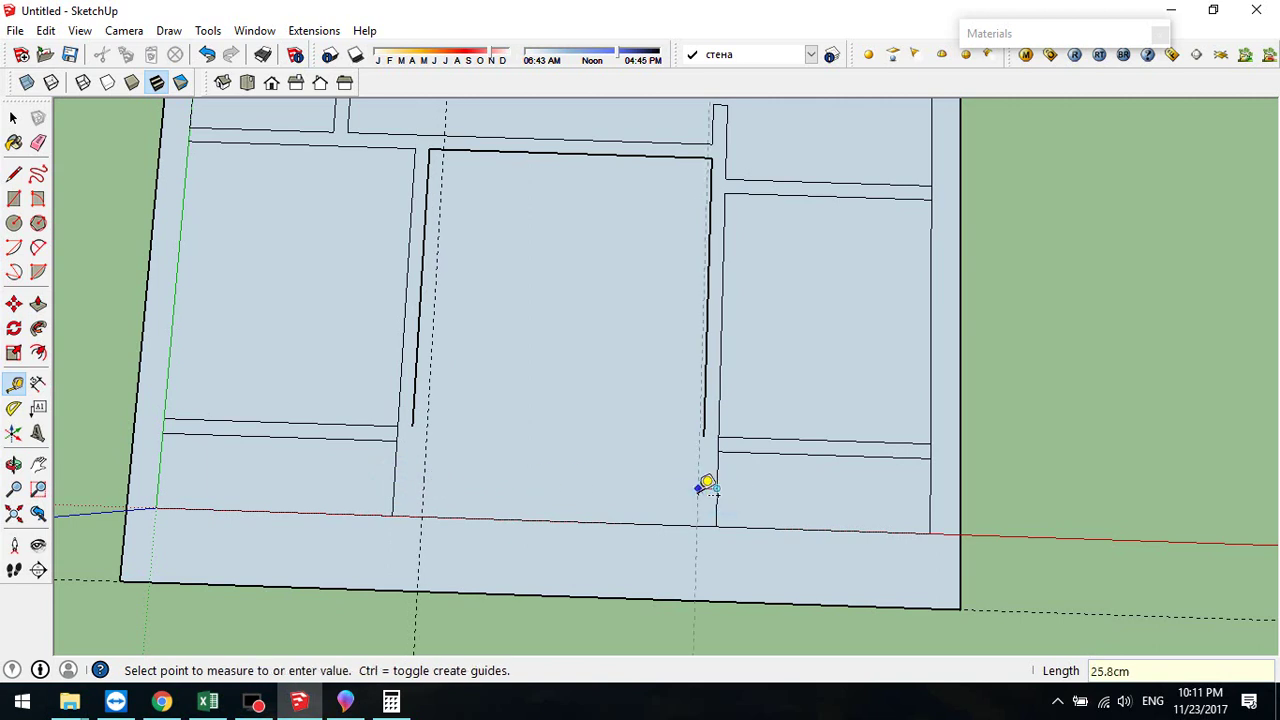
pyautogui.click(707, 483)
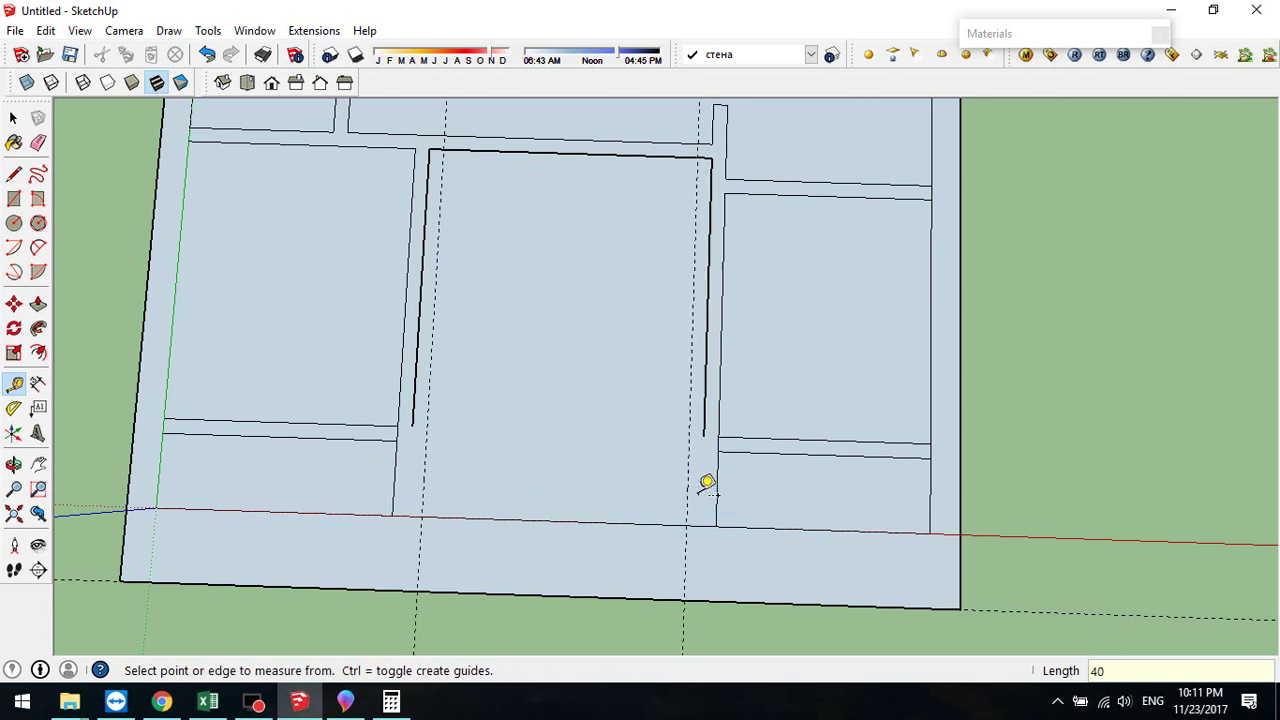
# - Draw the bay arc between the two guides on the slab's inner bottom line with a bulge of about 99 cm
pyautogui.click(38, 247)
pyautogui.click(421, 516)
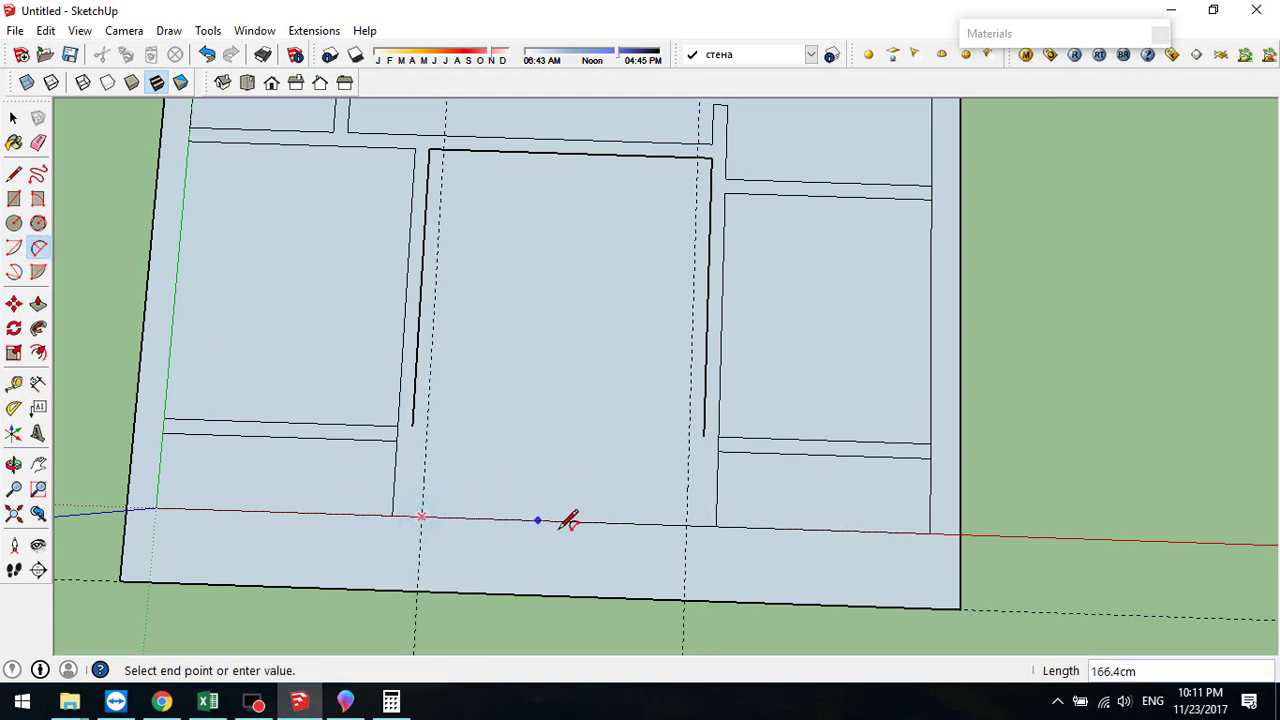
pyautogui.click(686, 524)
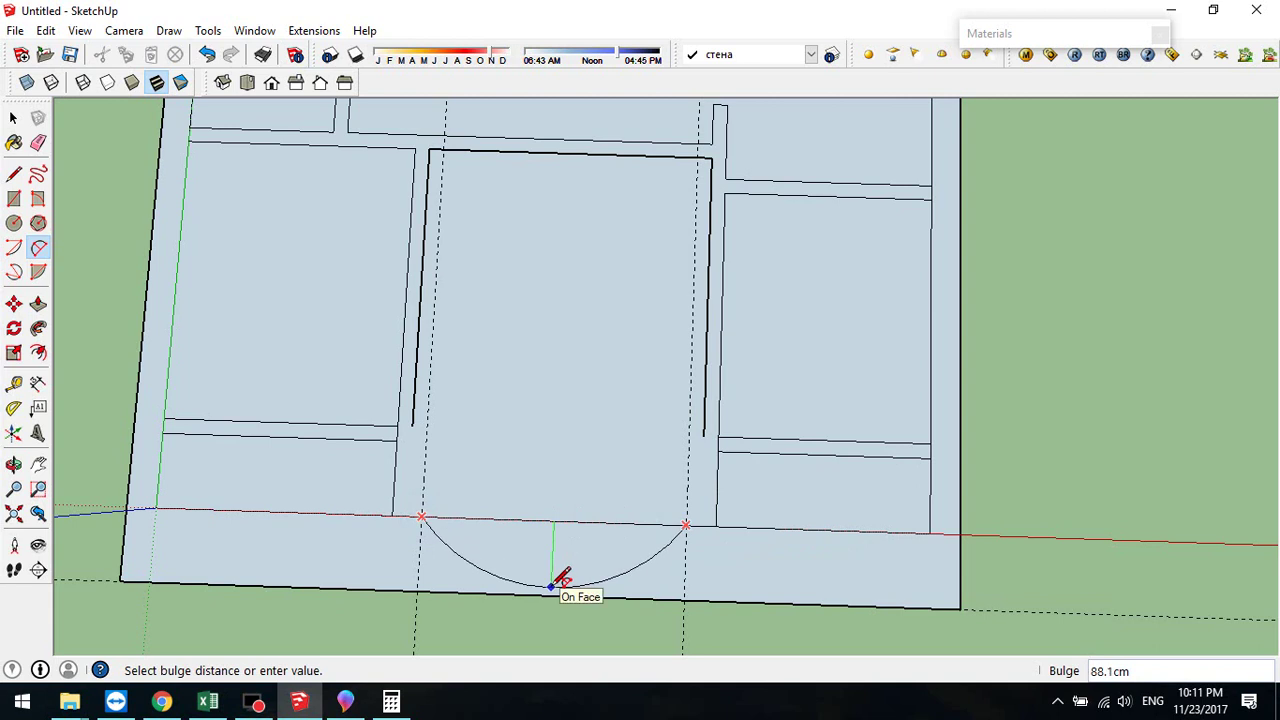
pyautogui.click(553, 592)
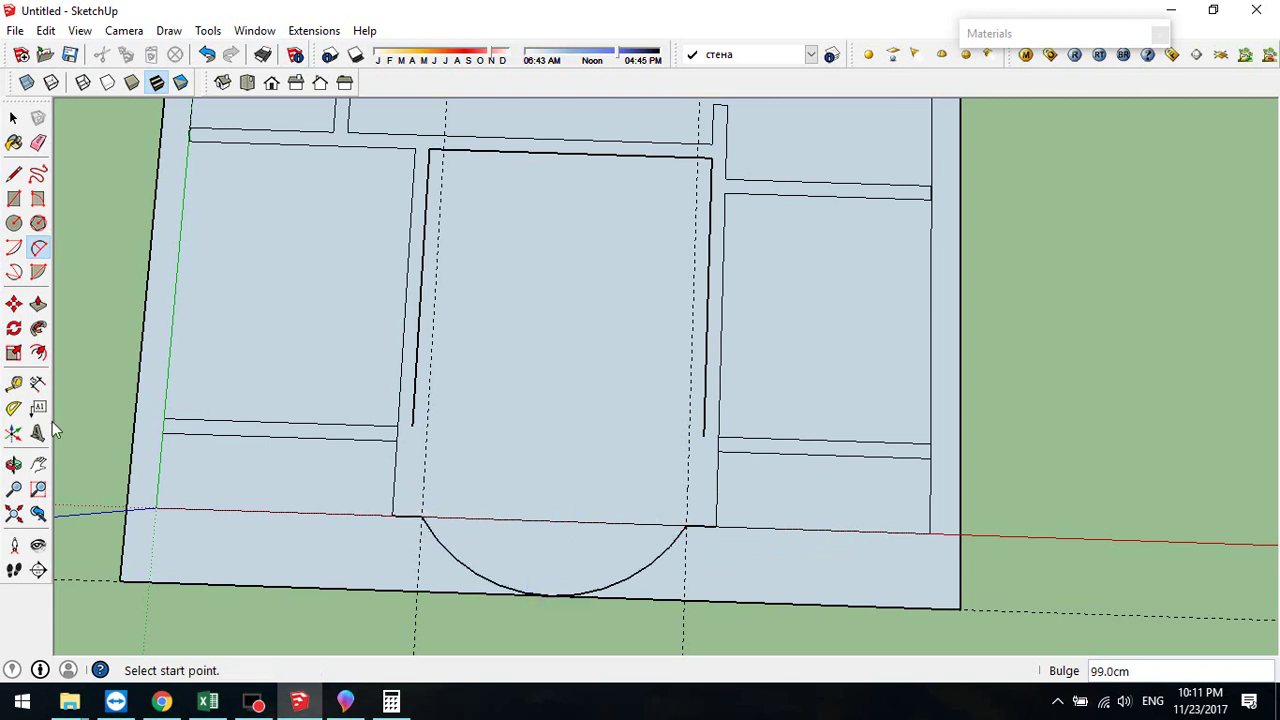
# - Try to offset the left half of the bay arc inward
pyautogui.click(38, 352)
pyautogui.click(475, 577)
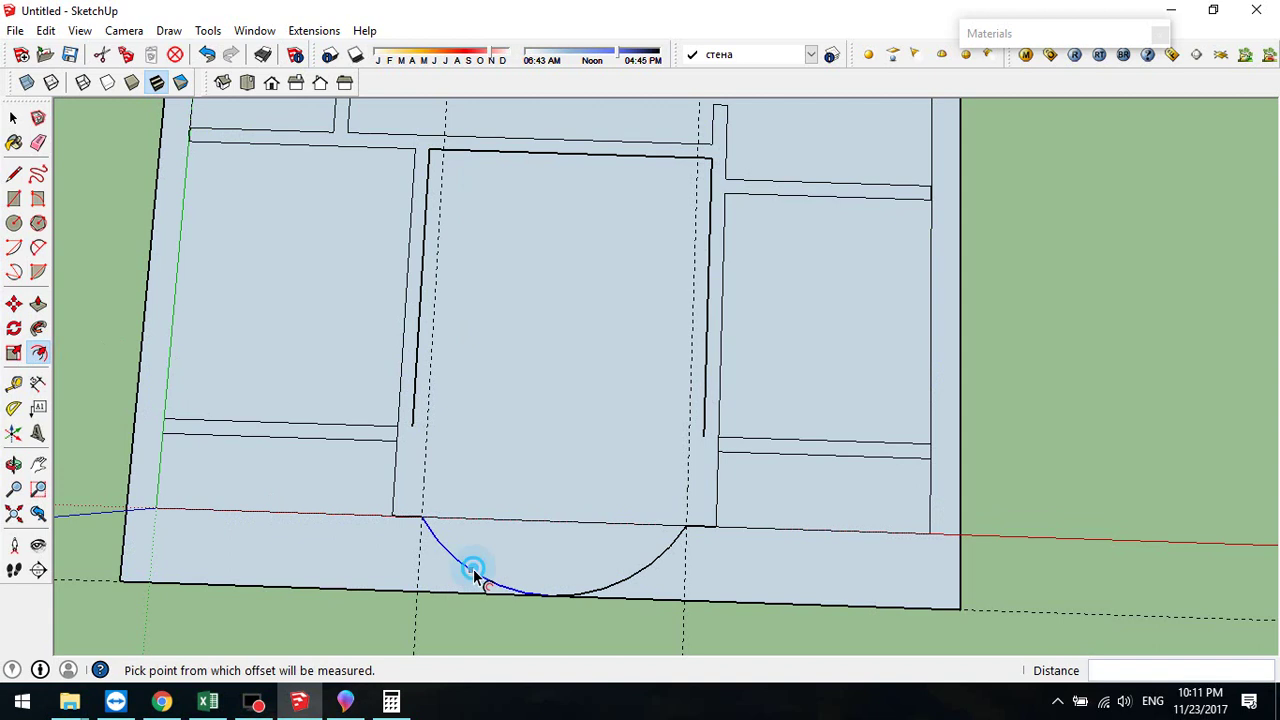
pyautogui.click(484, 578)
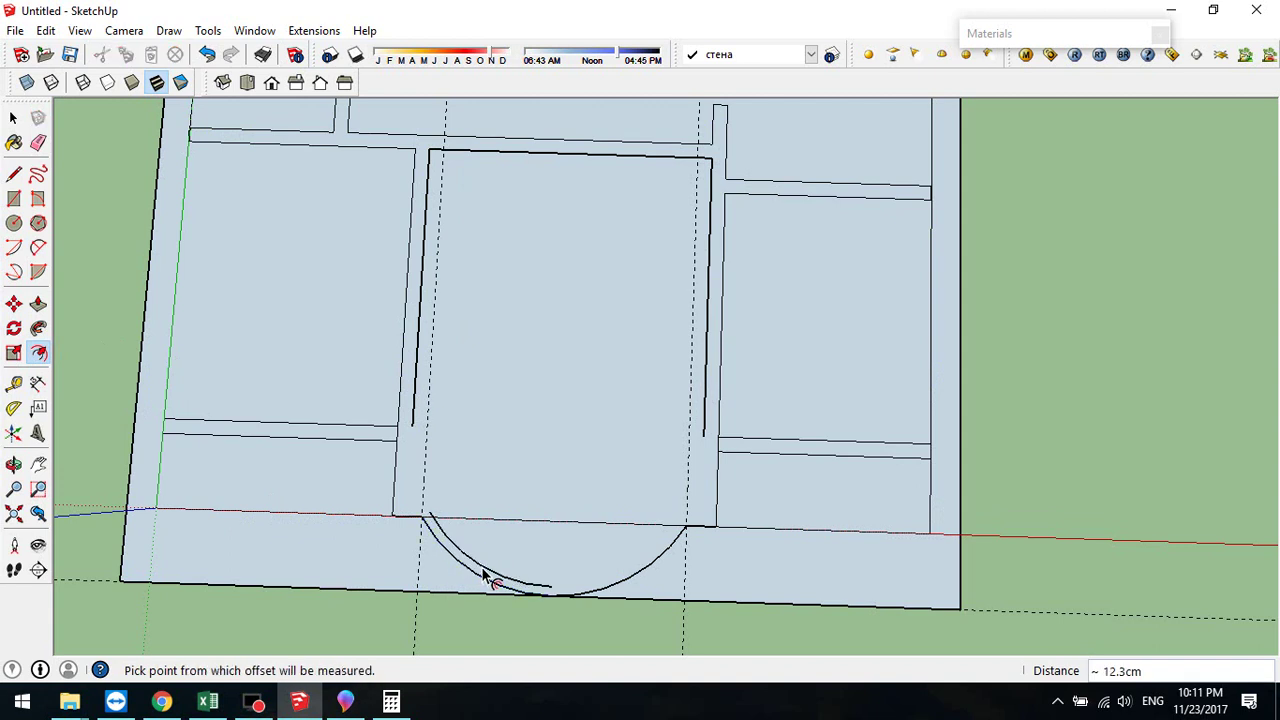
pyautogui.press('Return')
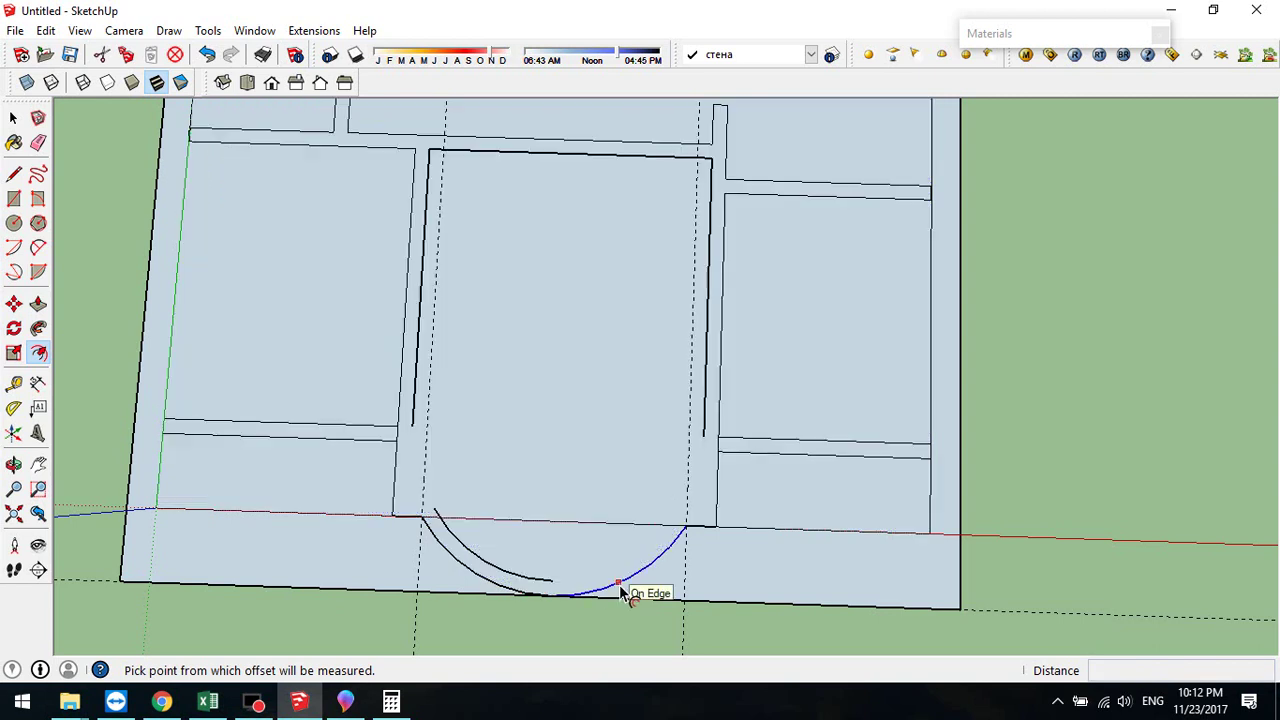
pyautogui.hotkey('ctrl', 'z')
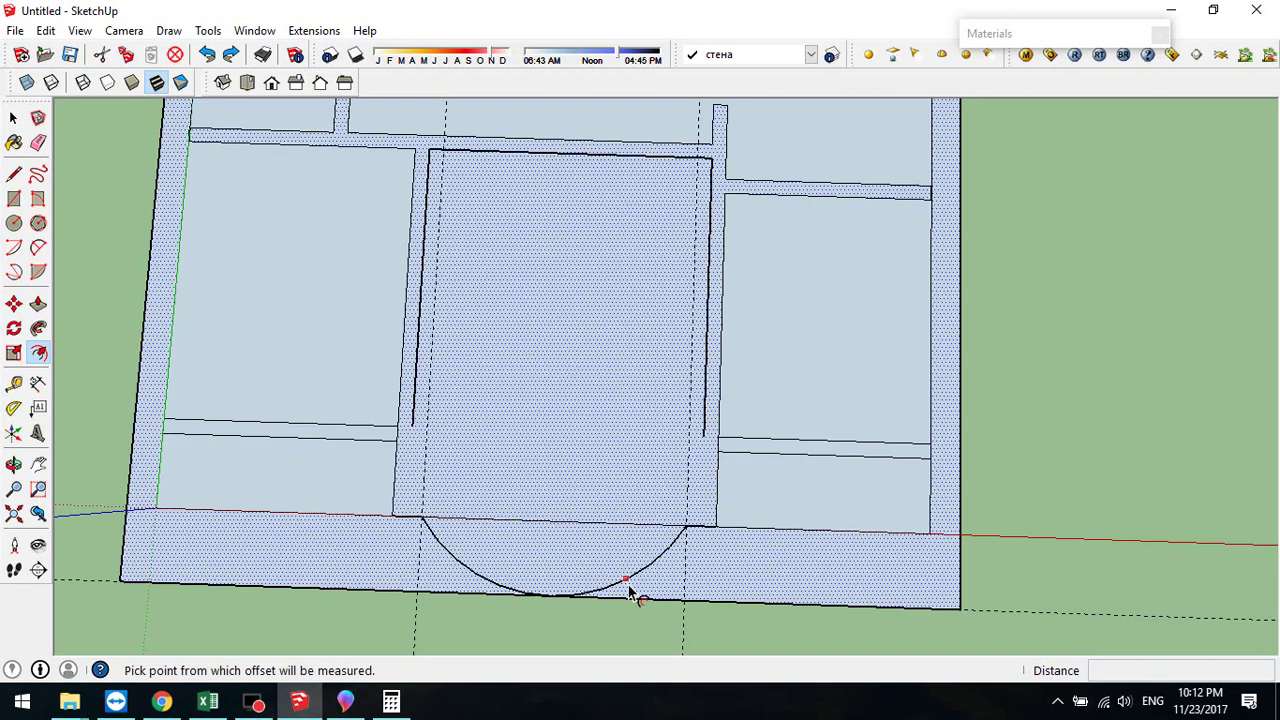
pyautogui.press('Escape')
# - Offset both halves of the middle room's bay arc inward by 20 cm
pyautogui.click(14, 118)
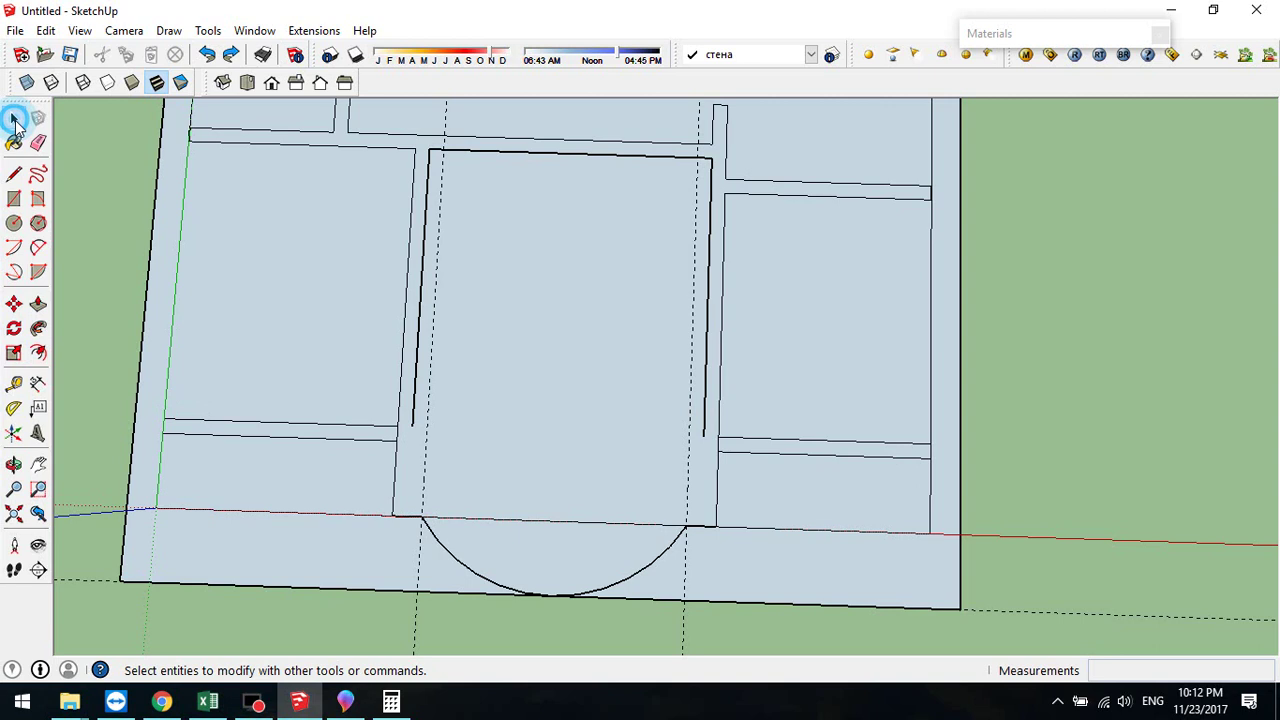
pyautogui.click(478, 582)
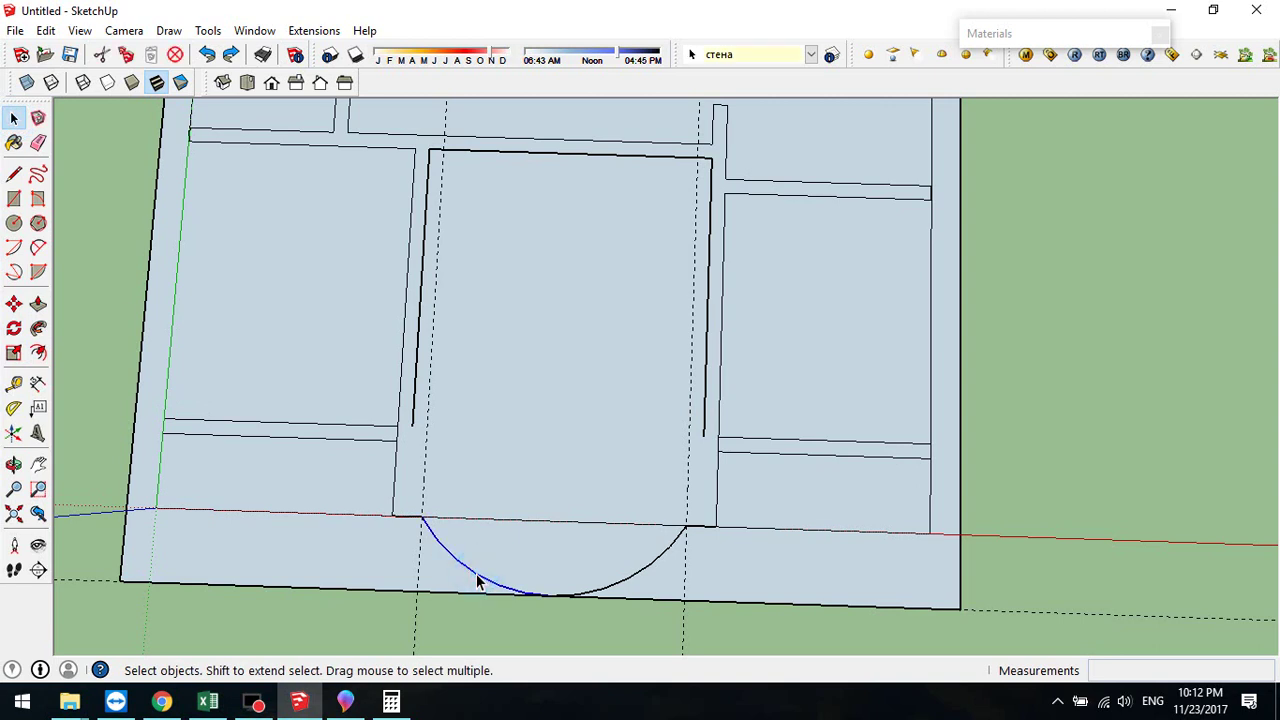
pyautogui.keyDown('ctrl'); pyautogui.click(613, 588); pyautogui.keyUp('ctrl')
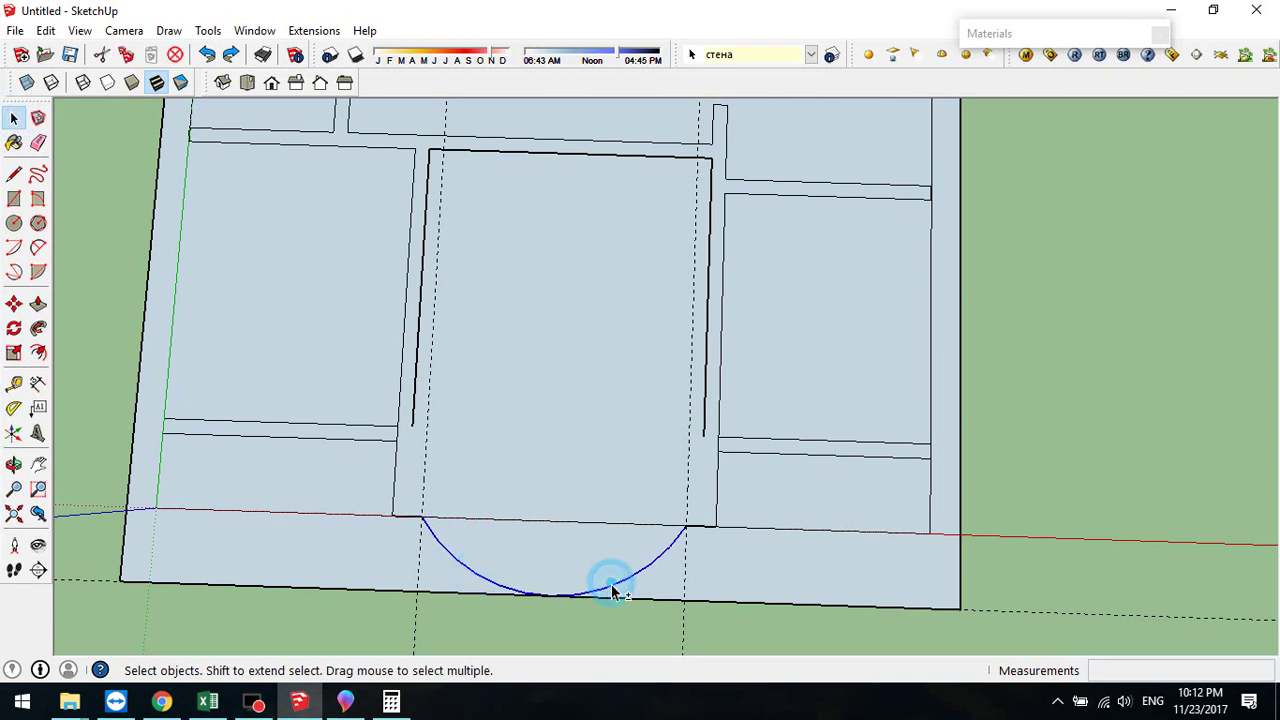
pyautogui.click(39, 353)
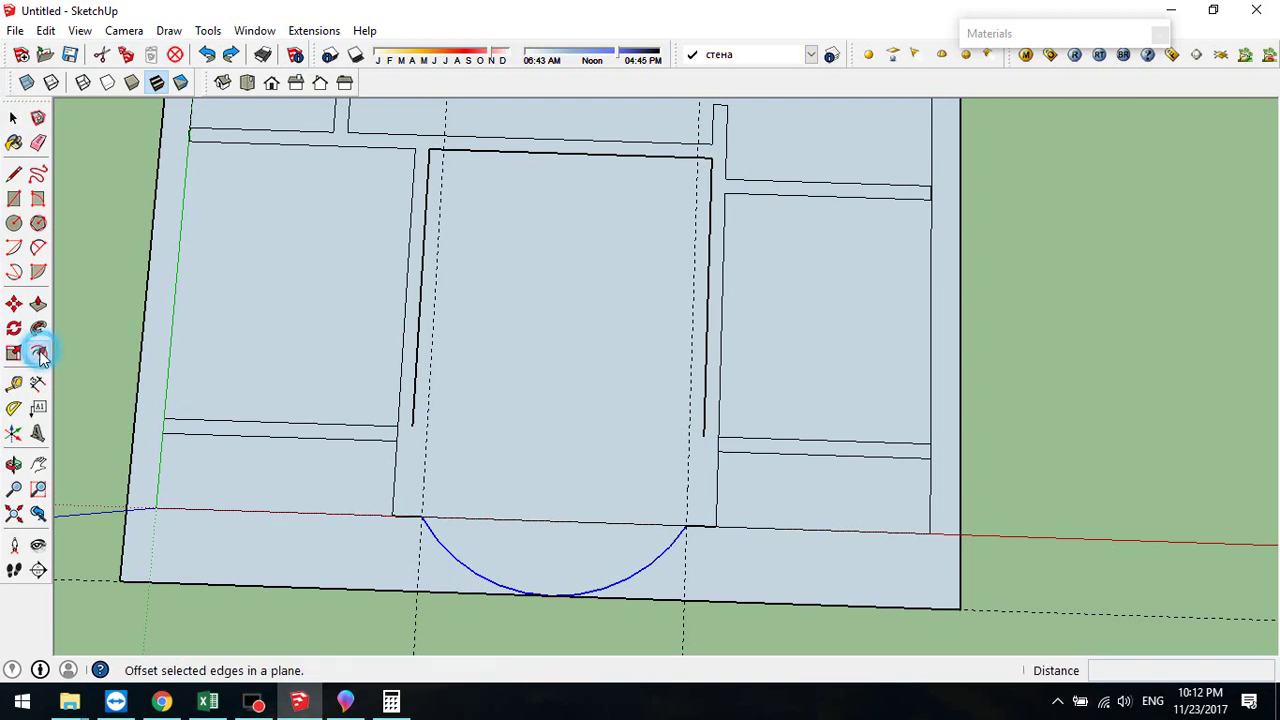
pyautogui.click(492, 588)
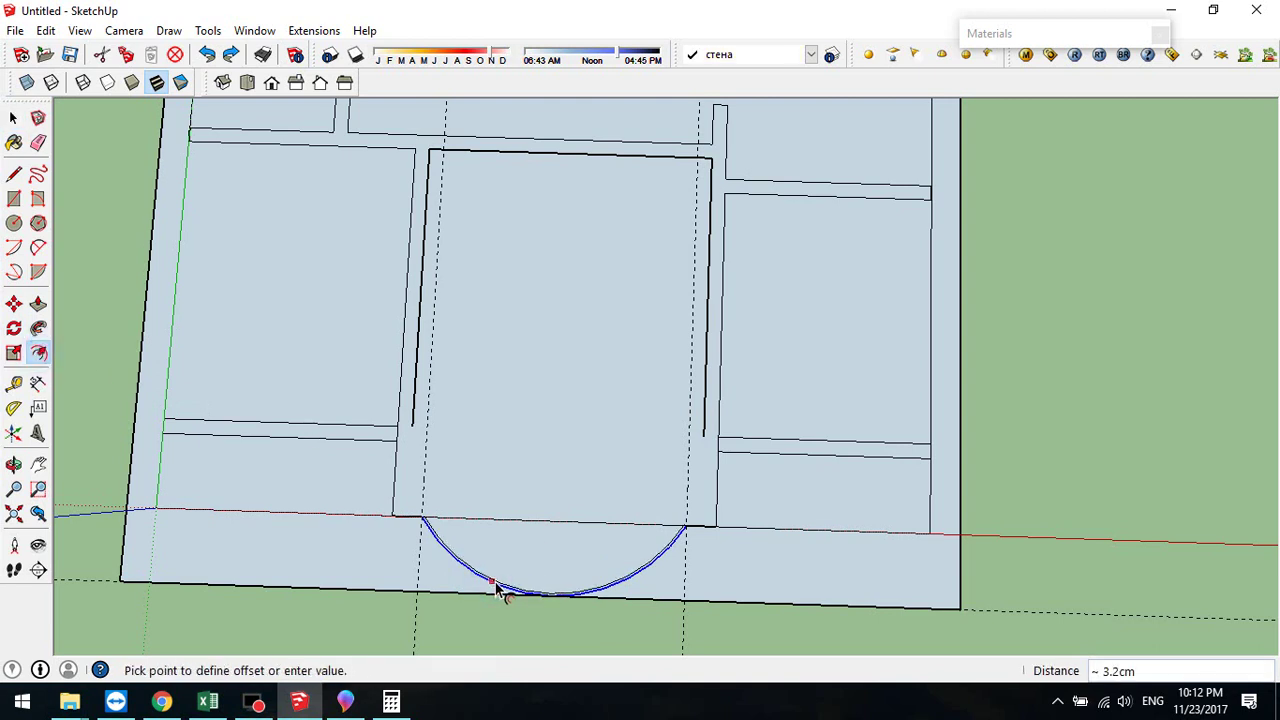
pyautogui.click(504, 578)
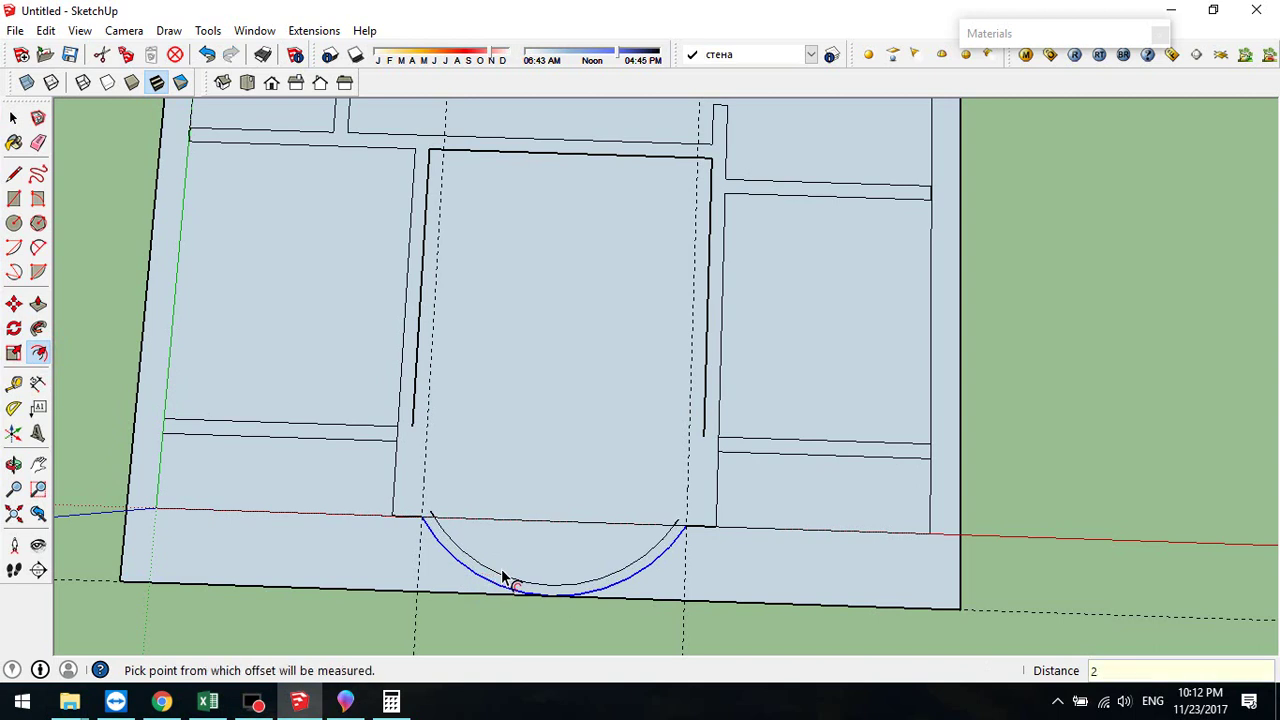
pyautogui.write('20')
pyautogui.press('Return')
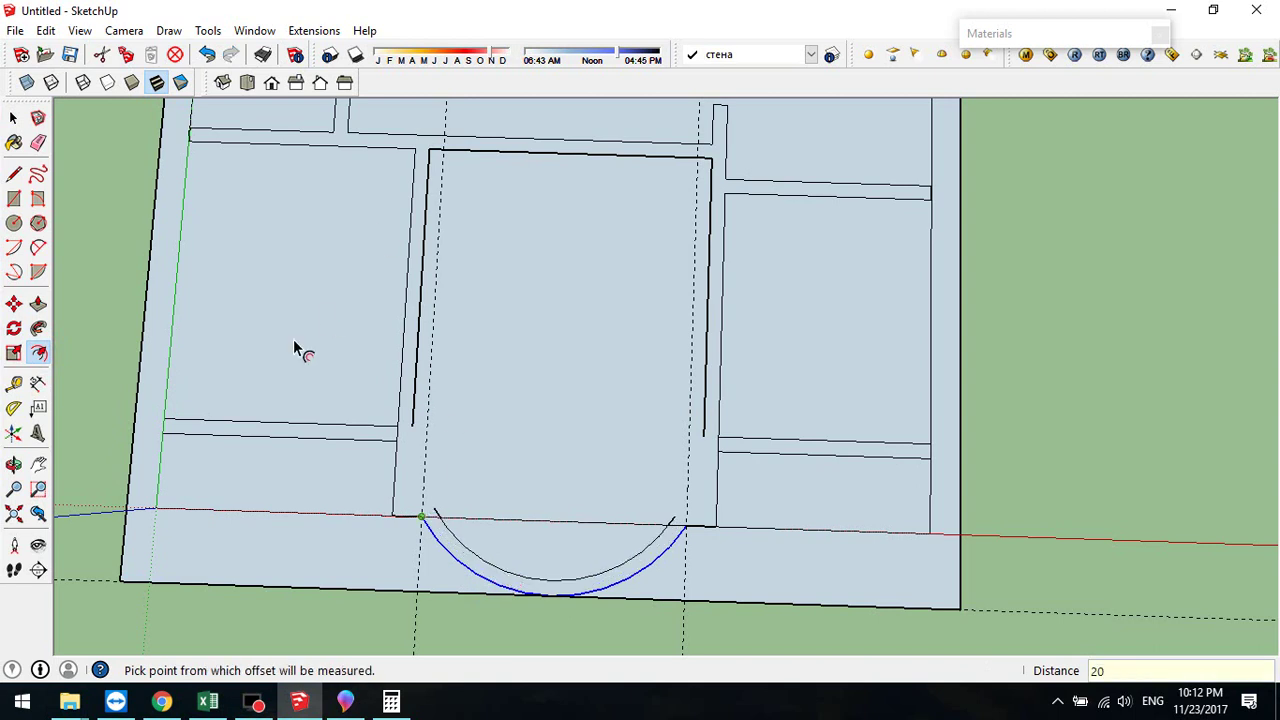
# - Connect both ends of the inner bay arc to the middle room's inner wall lines with short horizontal edges and vertical edges about 109 cm long
pyautogui.click(14, 173)
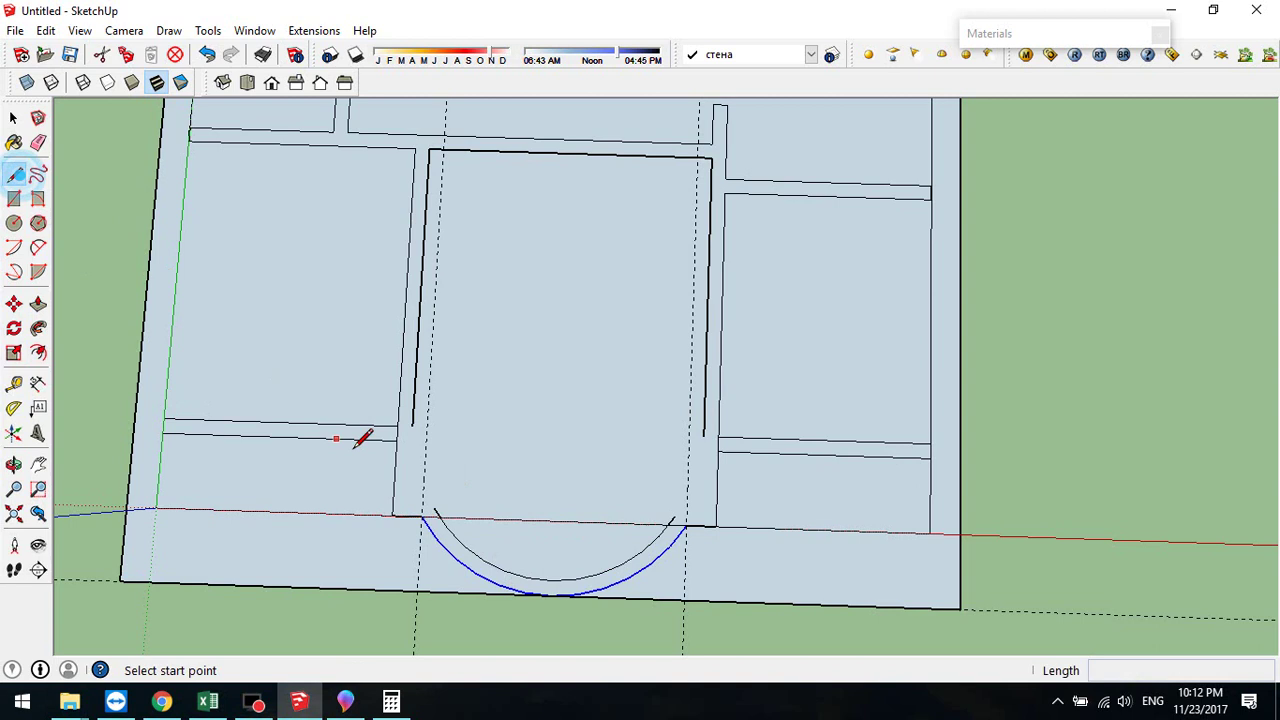
pyautogui.click(433, 509)
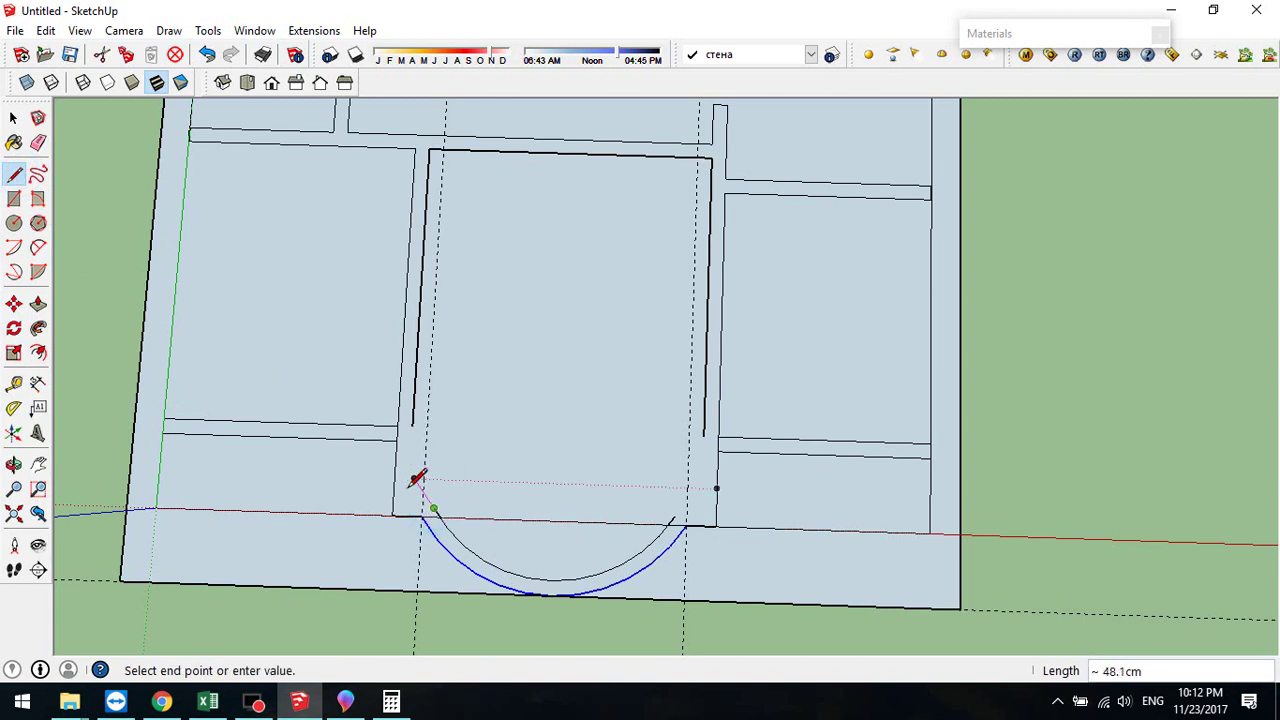
pyautogui.click(408, 507)
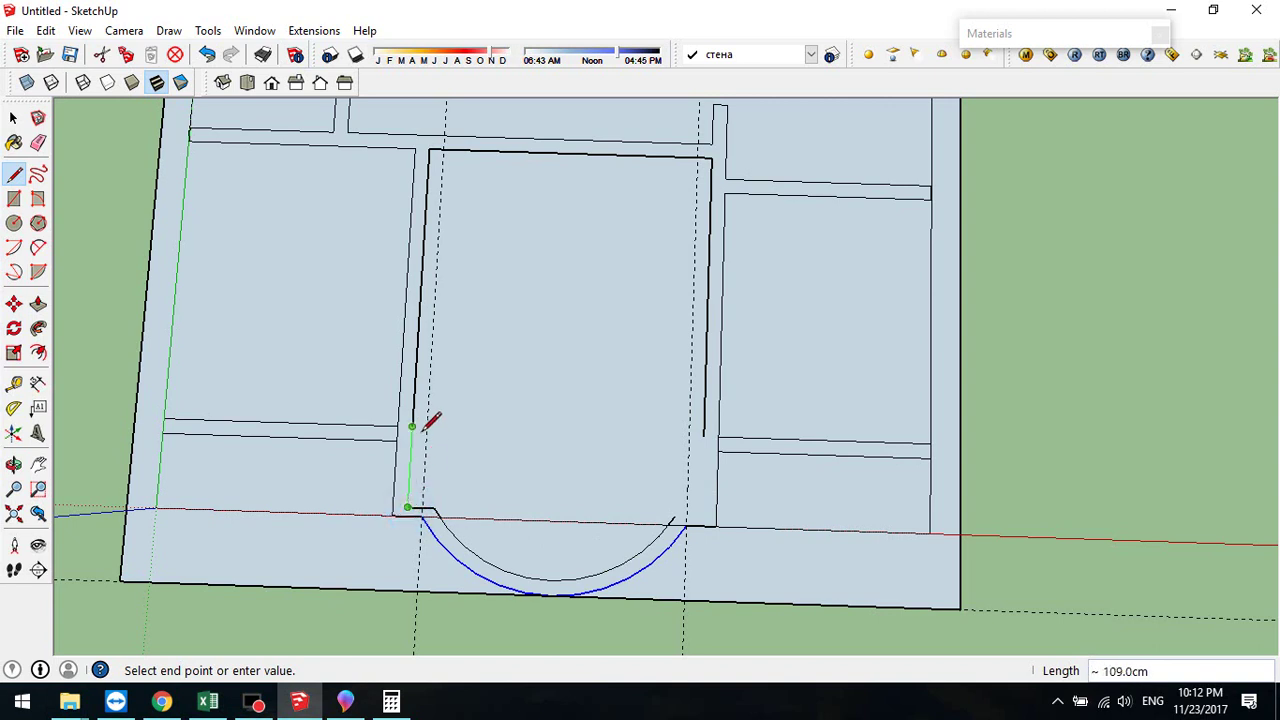
pyautogui.click(411, 427)
pyautogui.press('Escape')
pyautogui.click(675, 516)
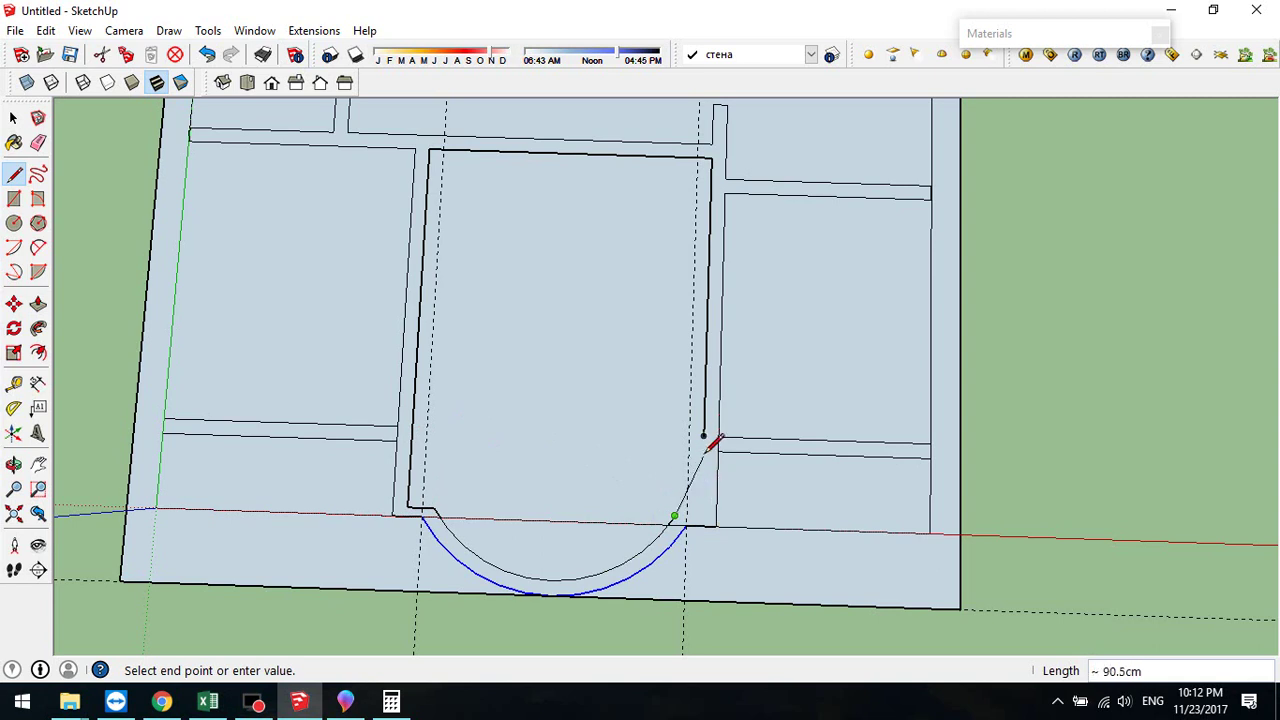
pyautogui.click(702, 516)
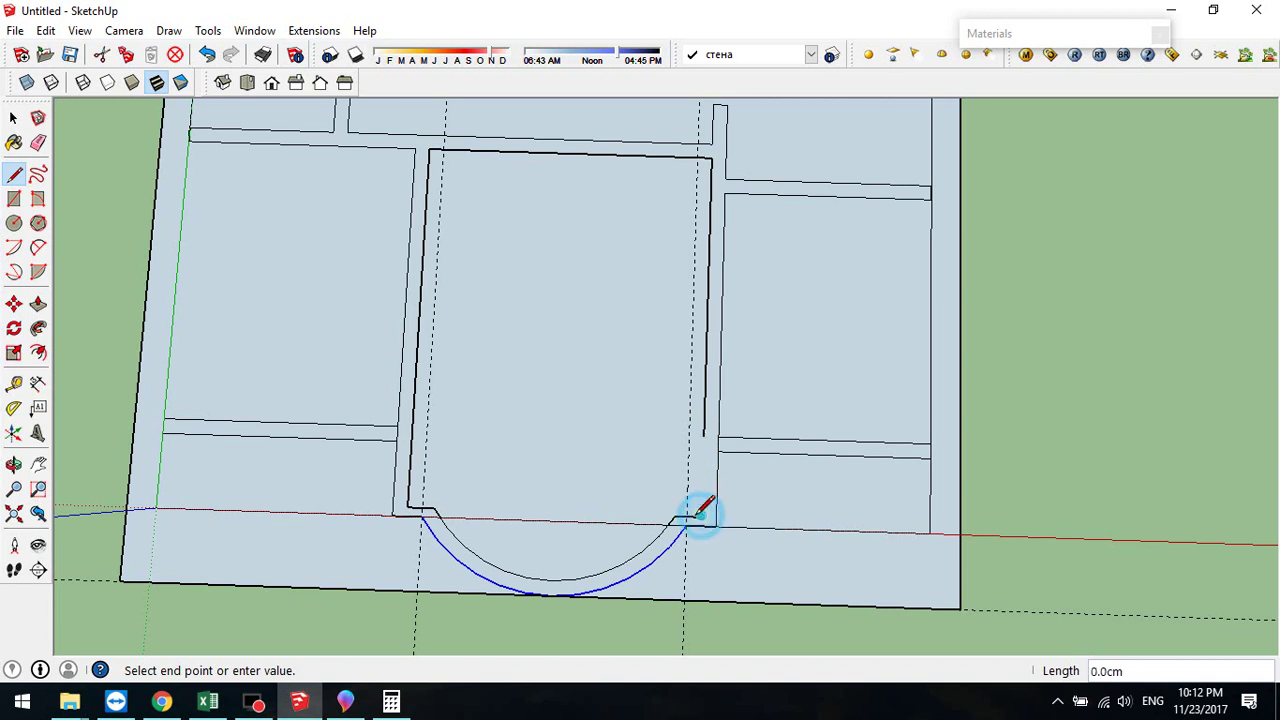
pyautogui.click(705, 436)
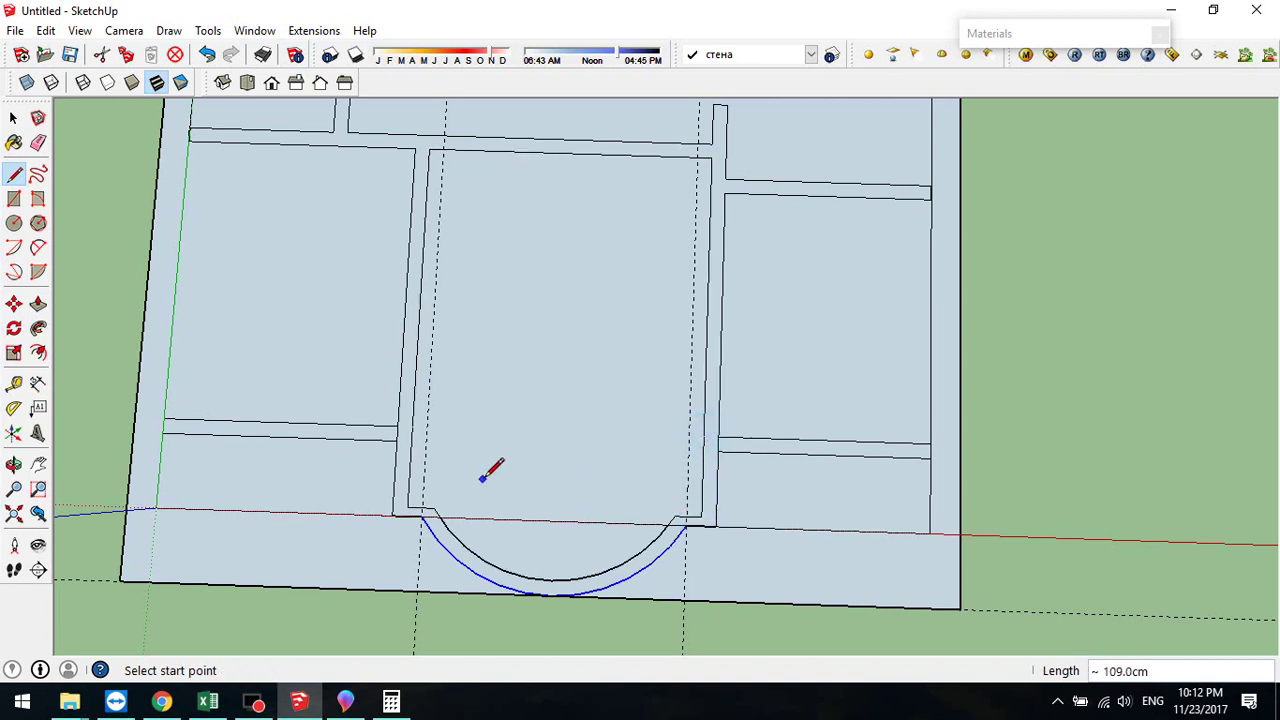
# - Check the reference floor plan in Paint 3D and draw the left balcony's slanted edge, about 111 cm long, from the partition's lower-left corner to the slab's inner line
pyautogui.click(345, 702)
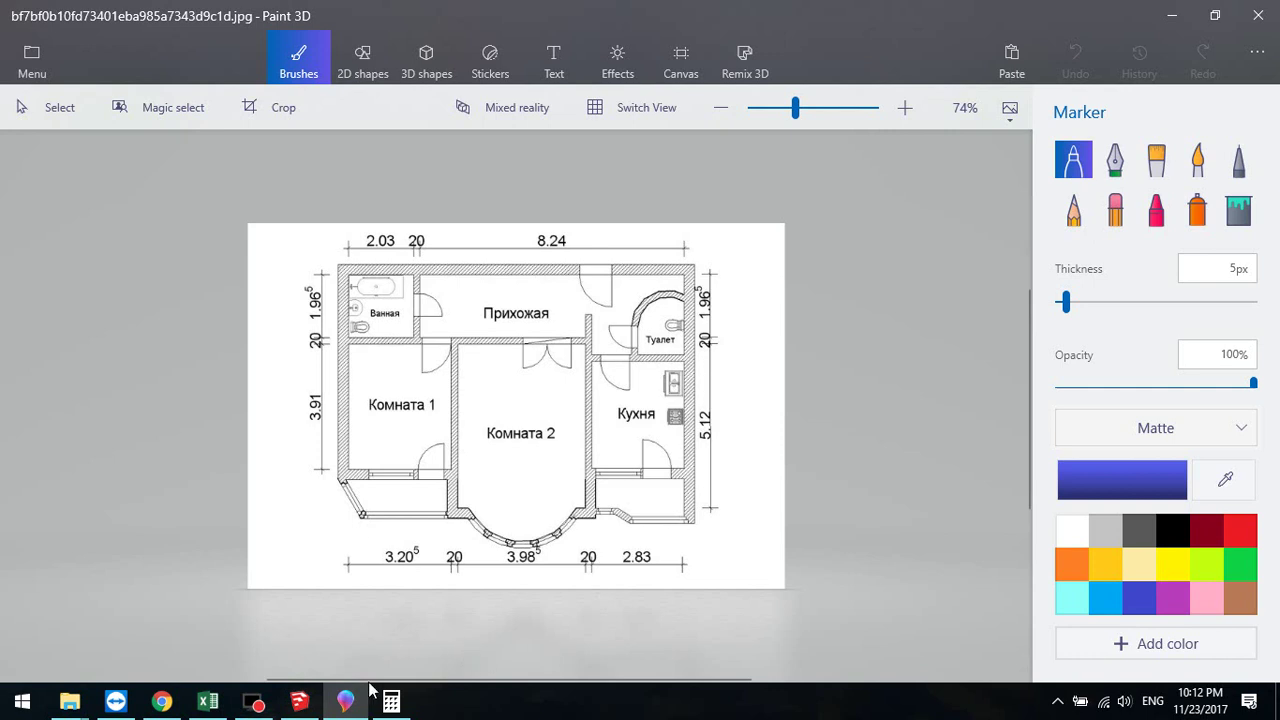
pyautogui.moveTo(305, 704)
pyautogui.click(299, 702)
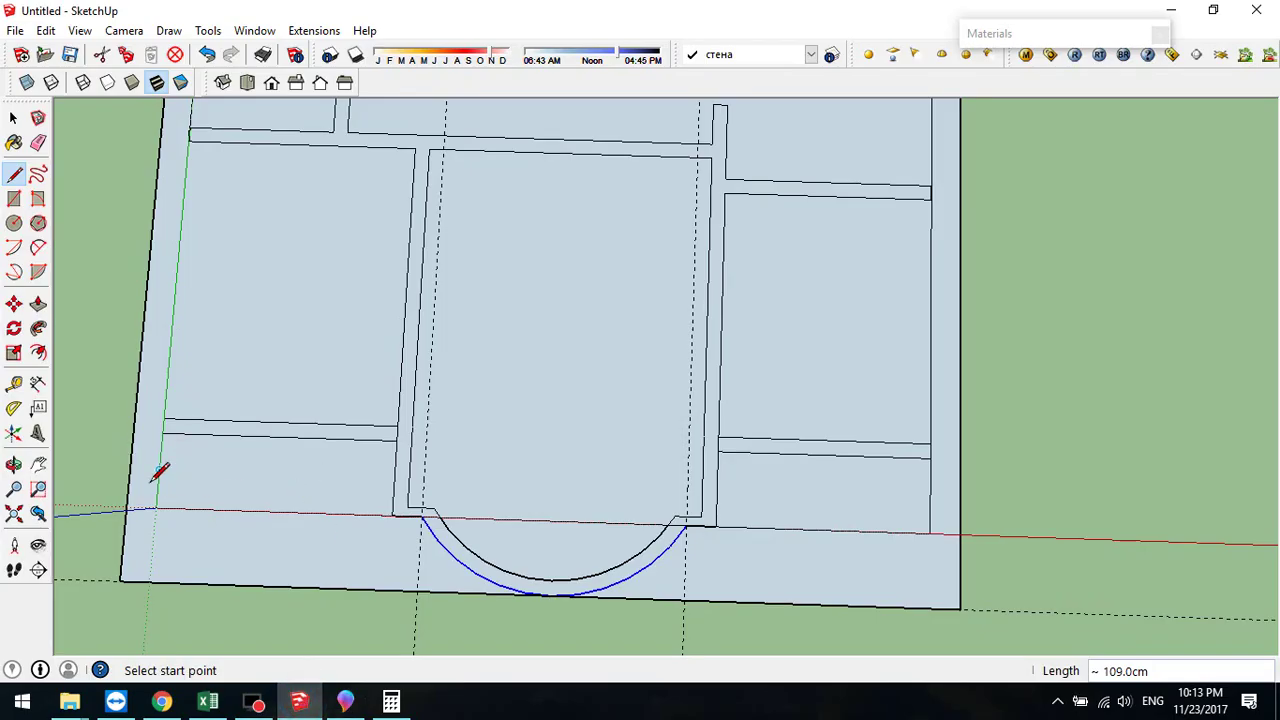
pyautogui.click(343, 704)
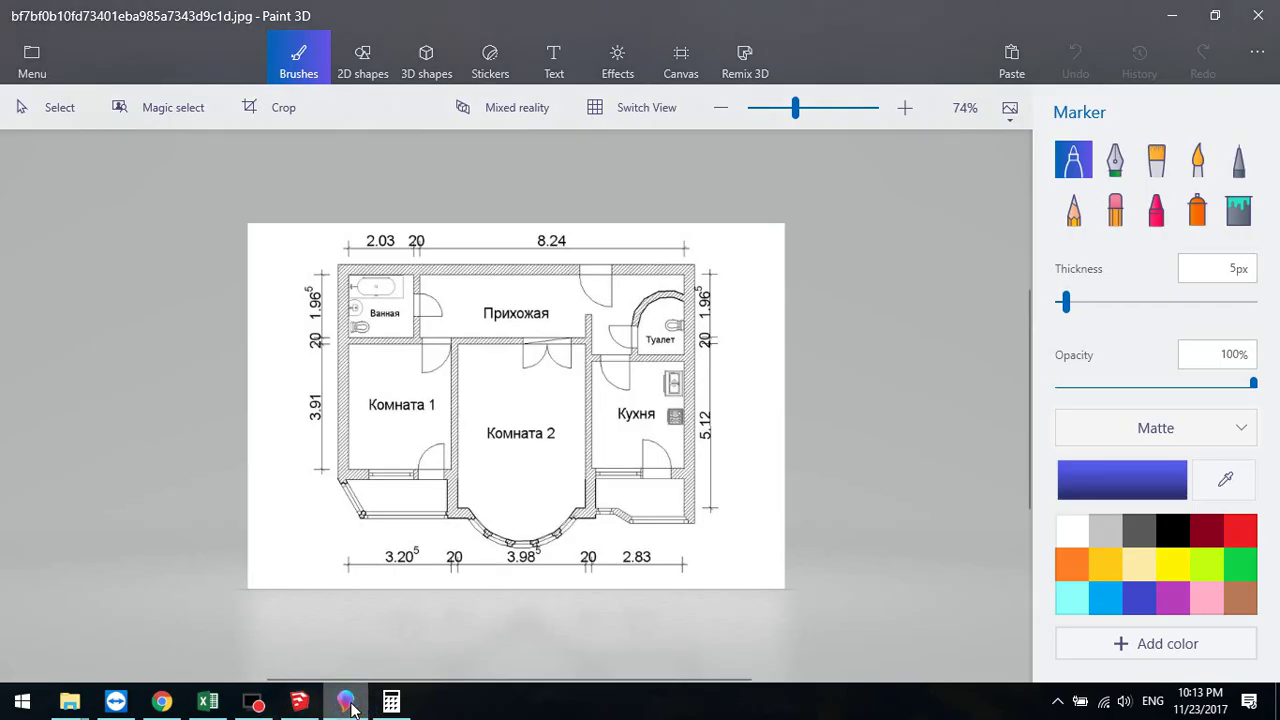
pyautogui.click(299, 702)
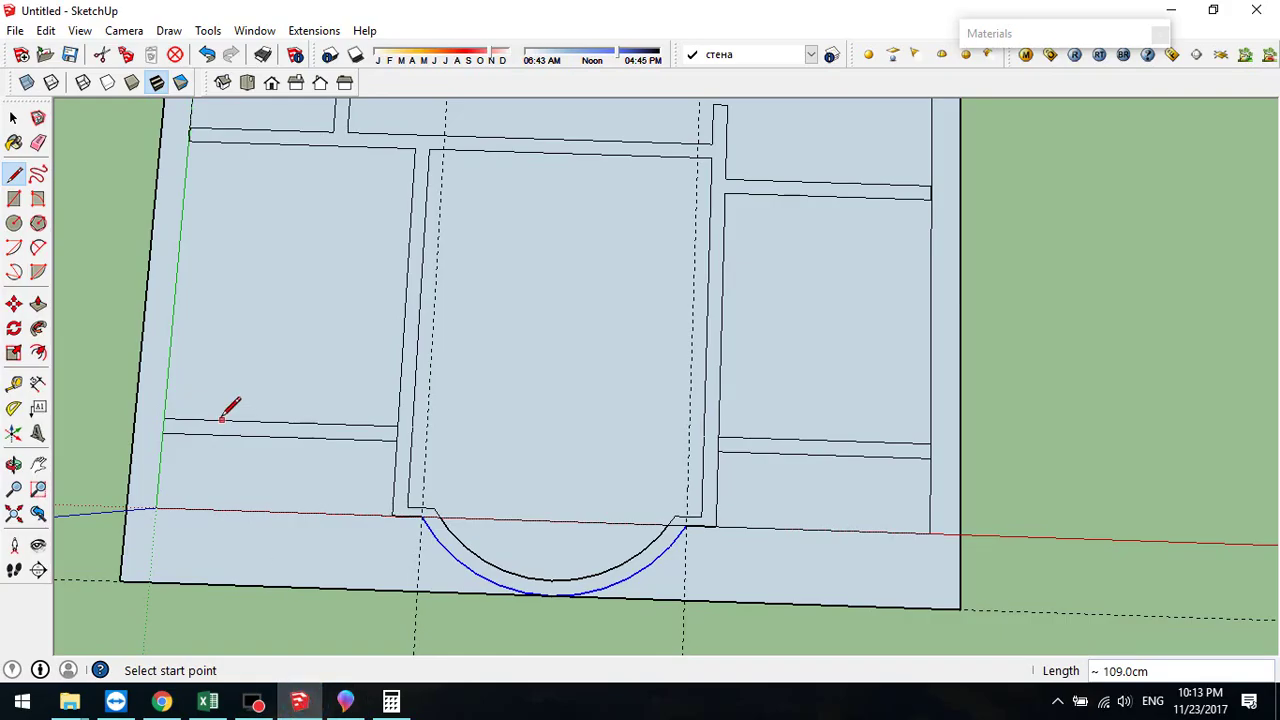
pyautogui.click(163, 432)
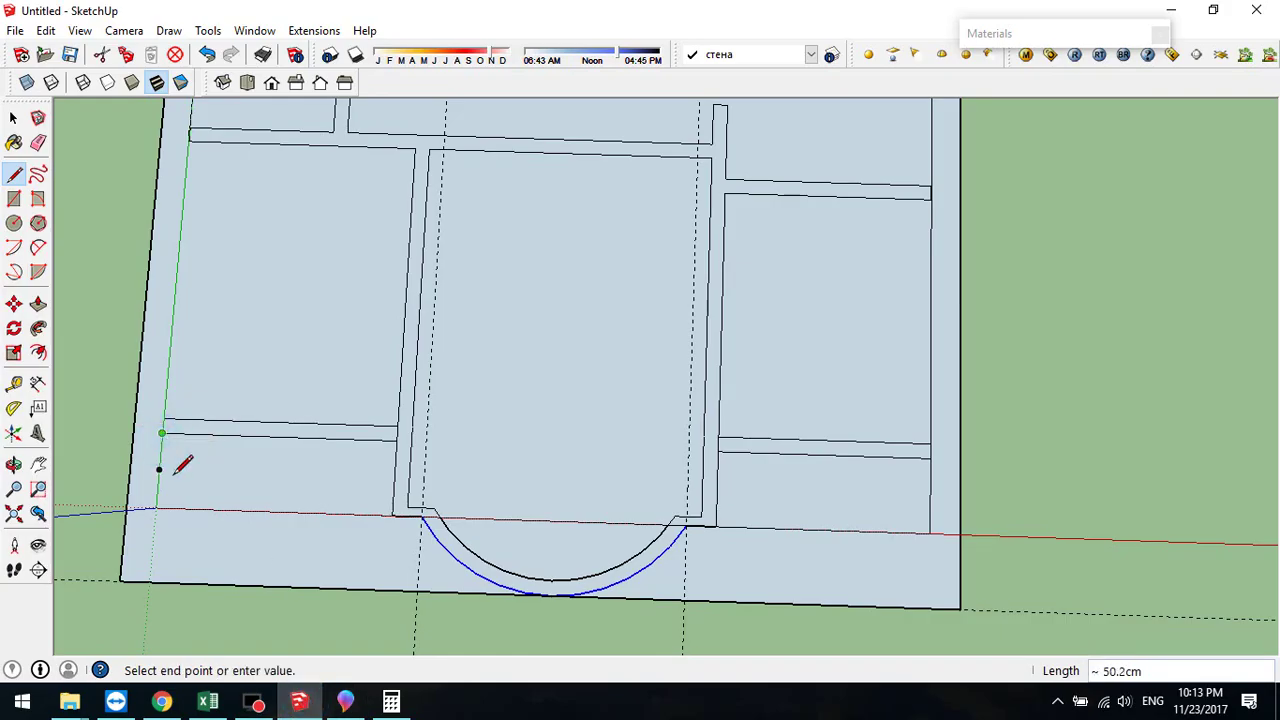
pyautogui.click(189, 509)
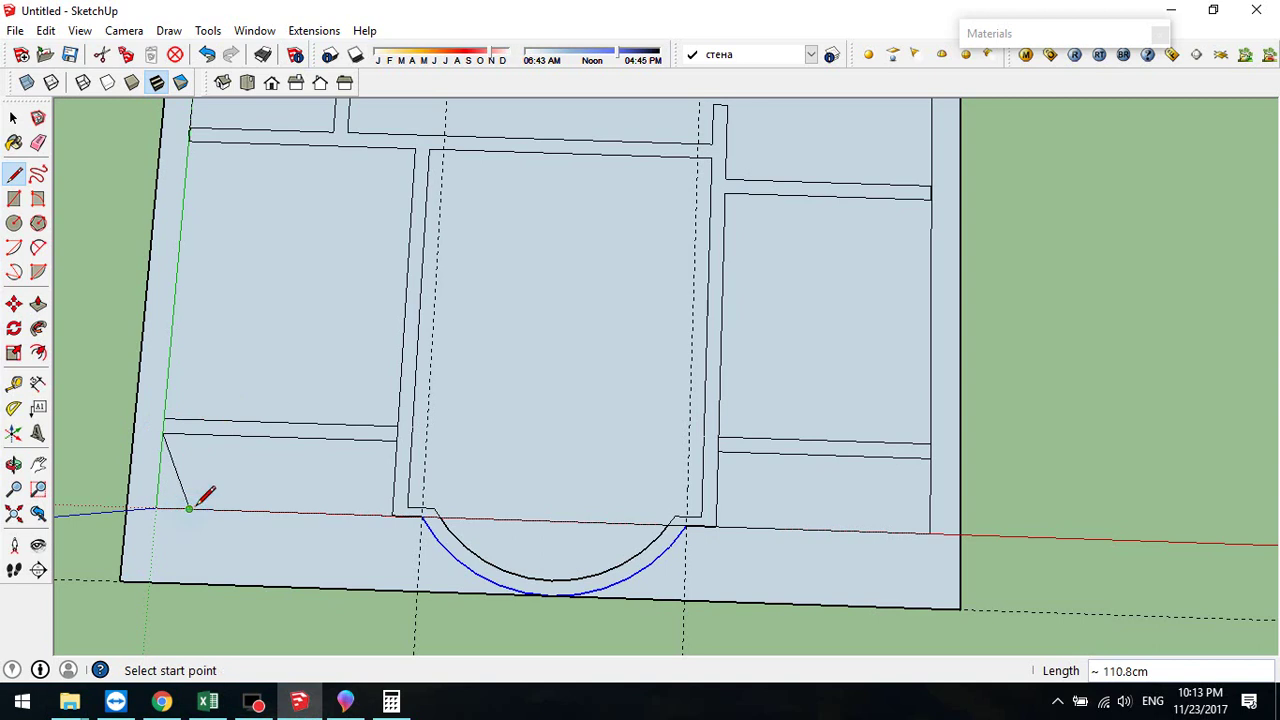
pyautogui.click(392, 514)
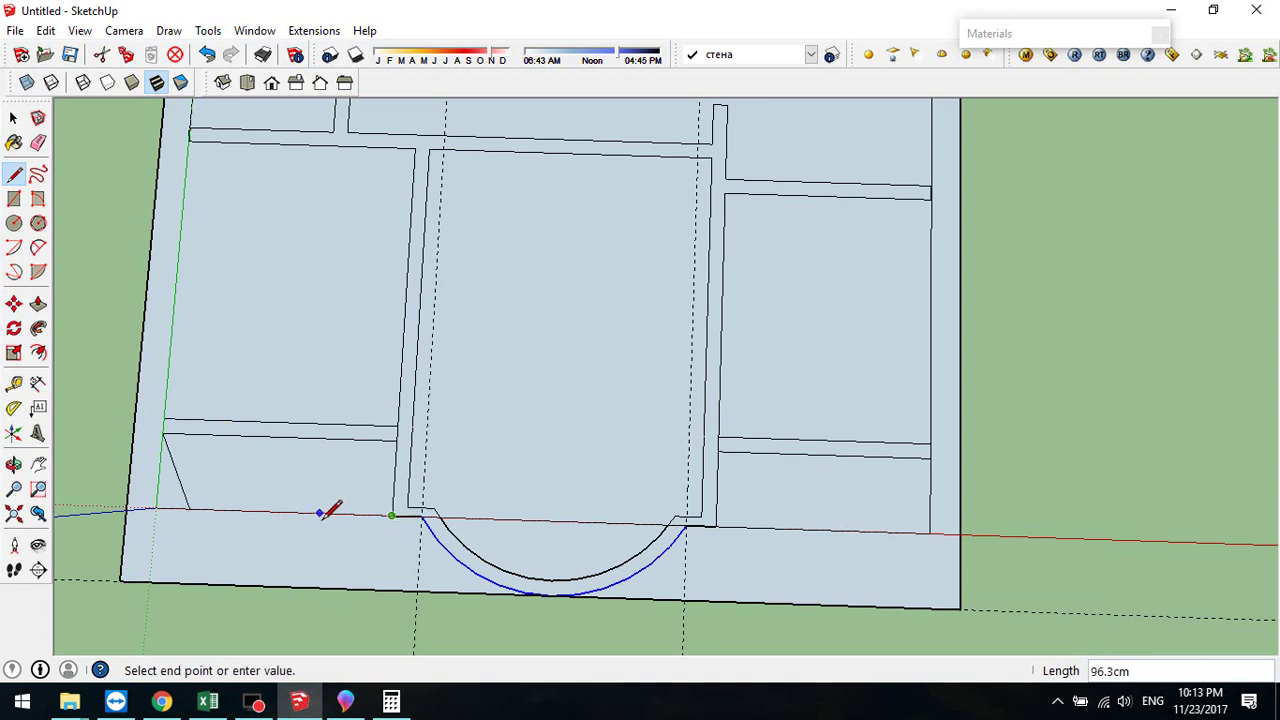
pyautogui.click(392, 493)
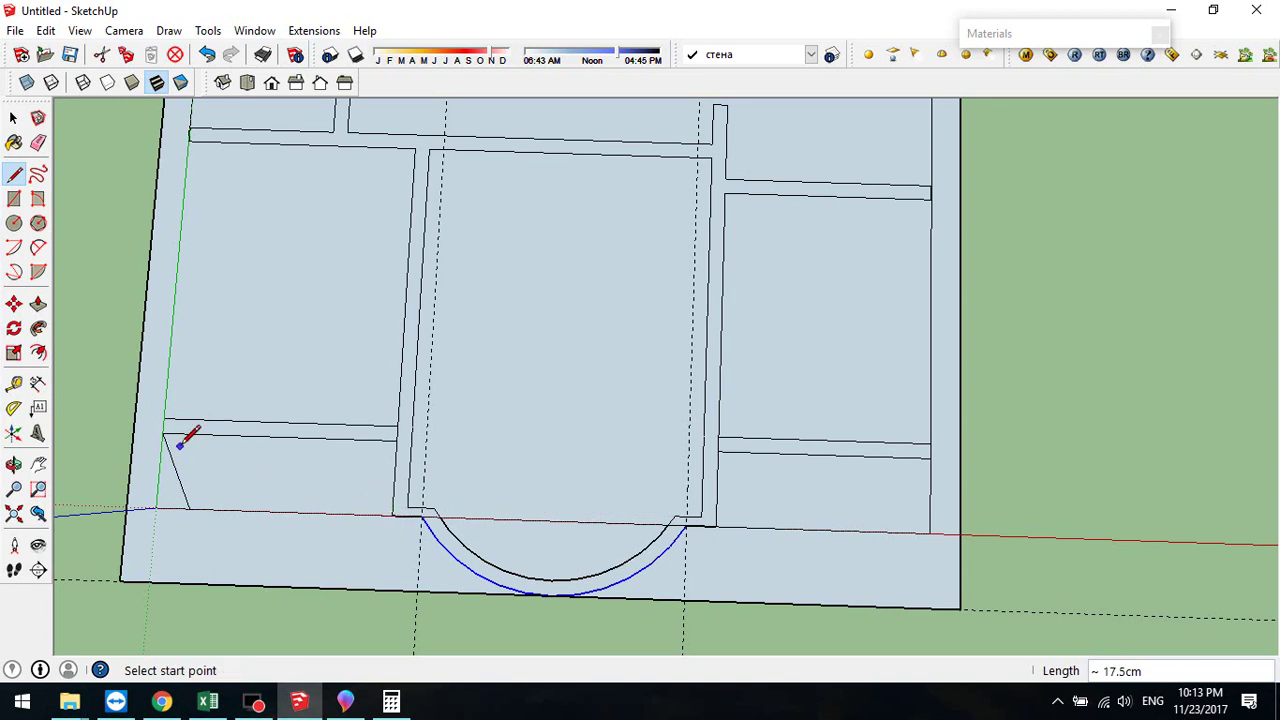
pyautogui.click(38, 352)
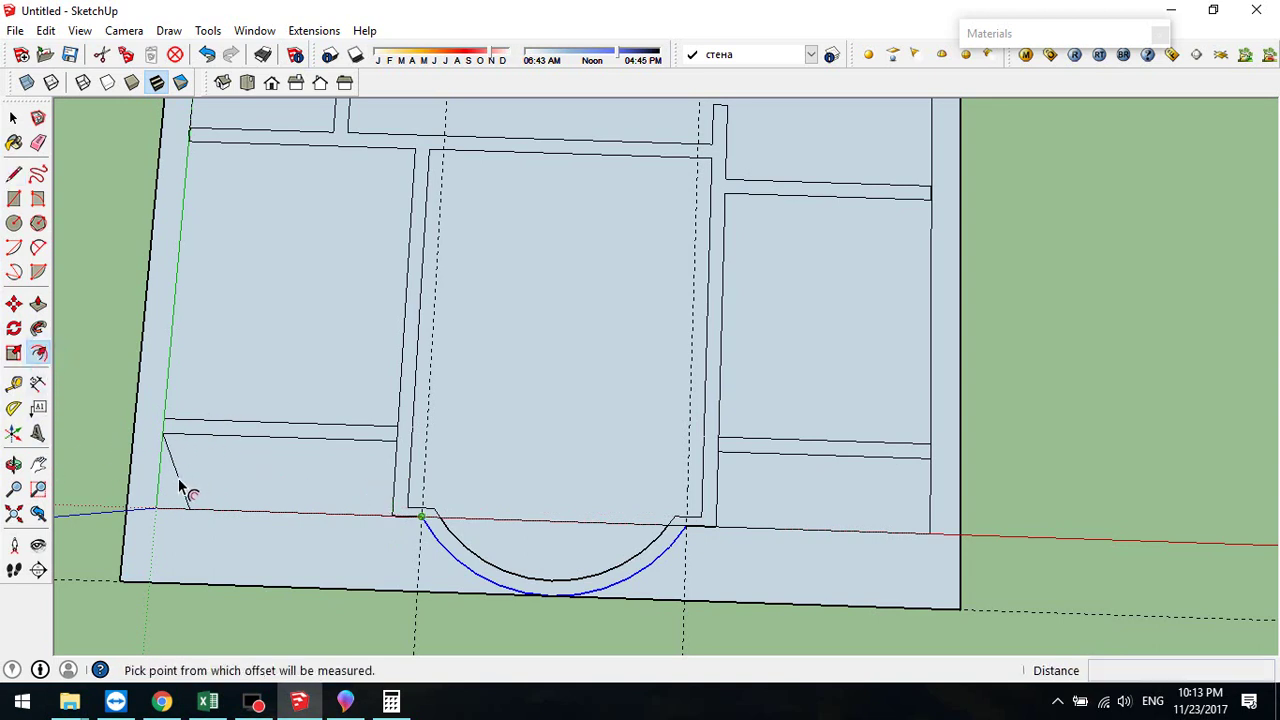
pyautogui.click(185, 491)
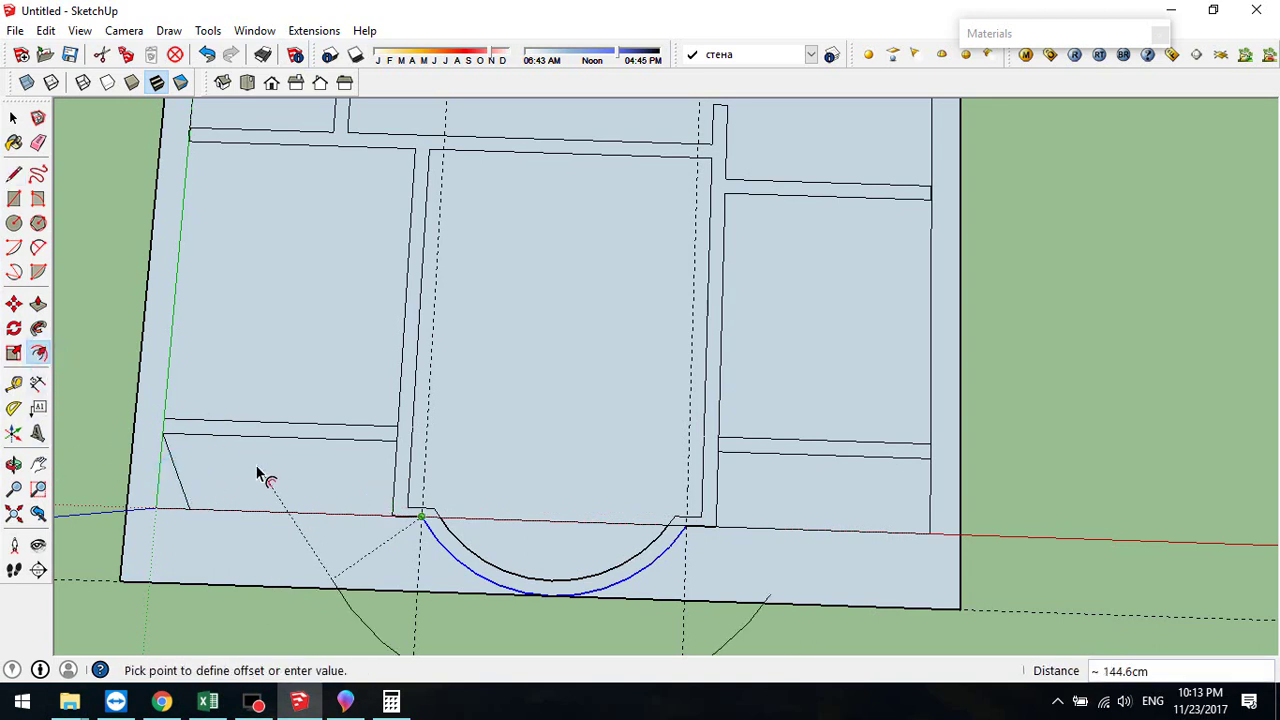
pyautogui.press('Escape')
# - Offset the left balcony's slanted edge and bottom line inward by 20 cm
pyautogui.click(14, 118)
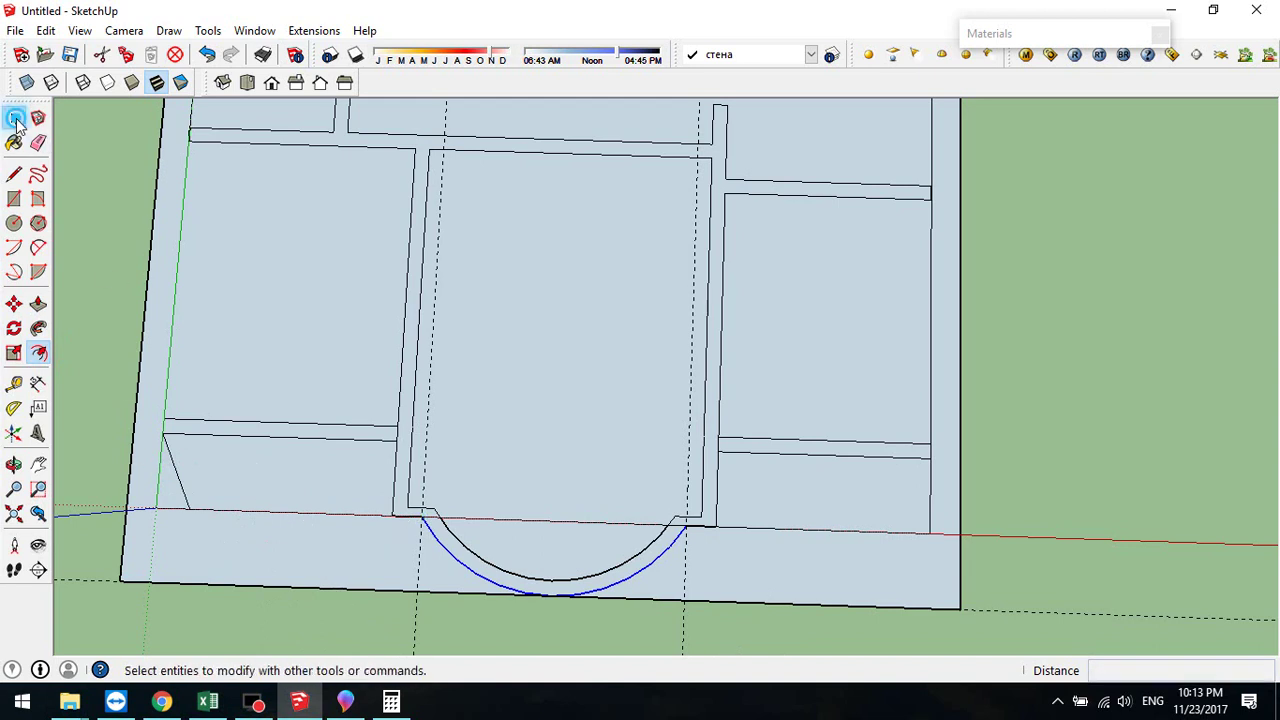
pyautogui.click(14, 118)
pyautogui.click(181, 484)
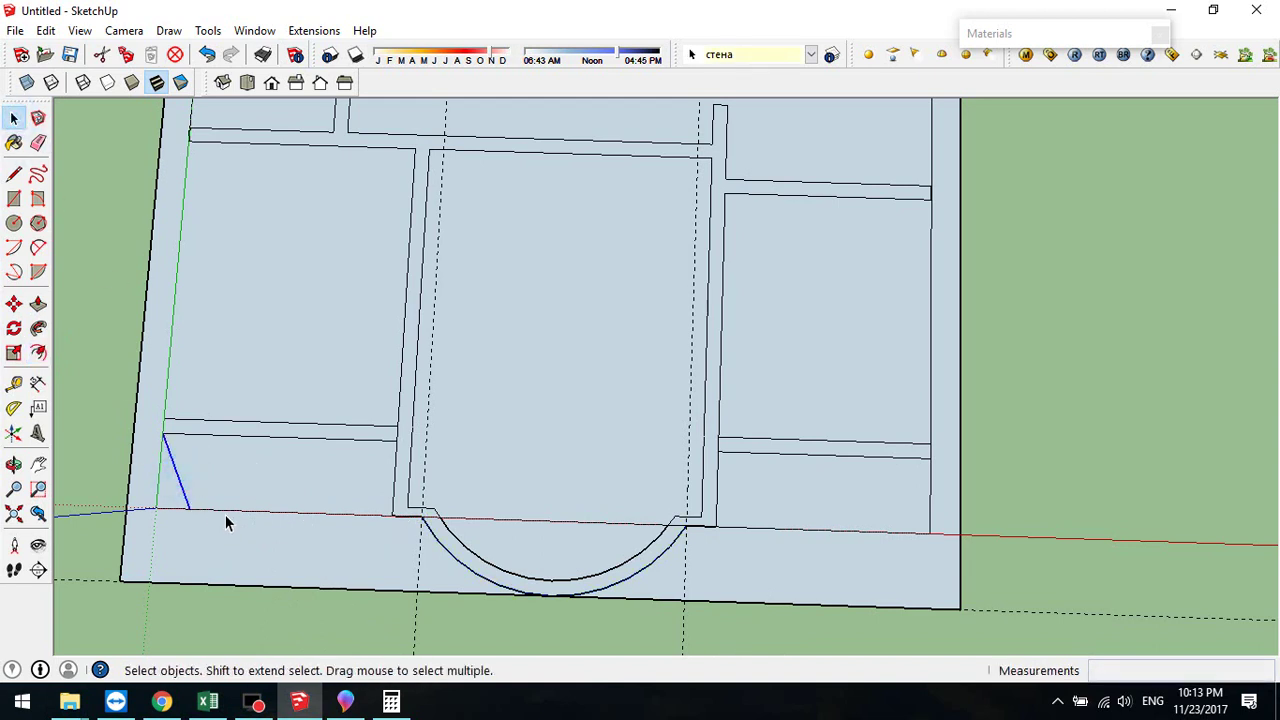
pyautogui.keyDown('shift'); pyautogui.click(240, 515); pyautogui.keyUp('shift')
pyautogui.click(38, 353)
pyautogui.moveTo(190, 488); pyautogui.dragTo(199, 491)
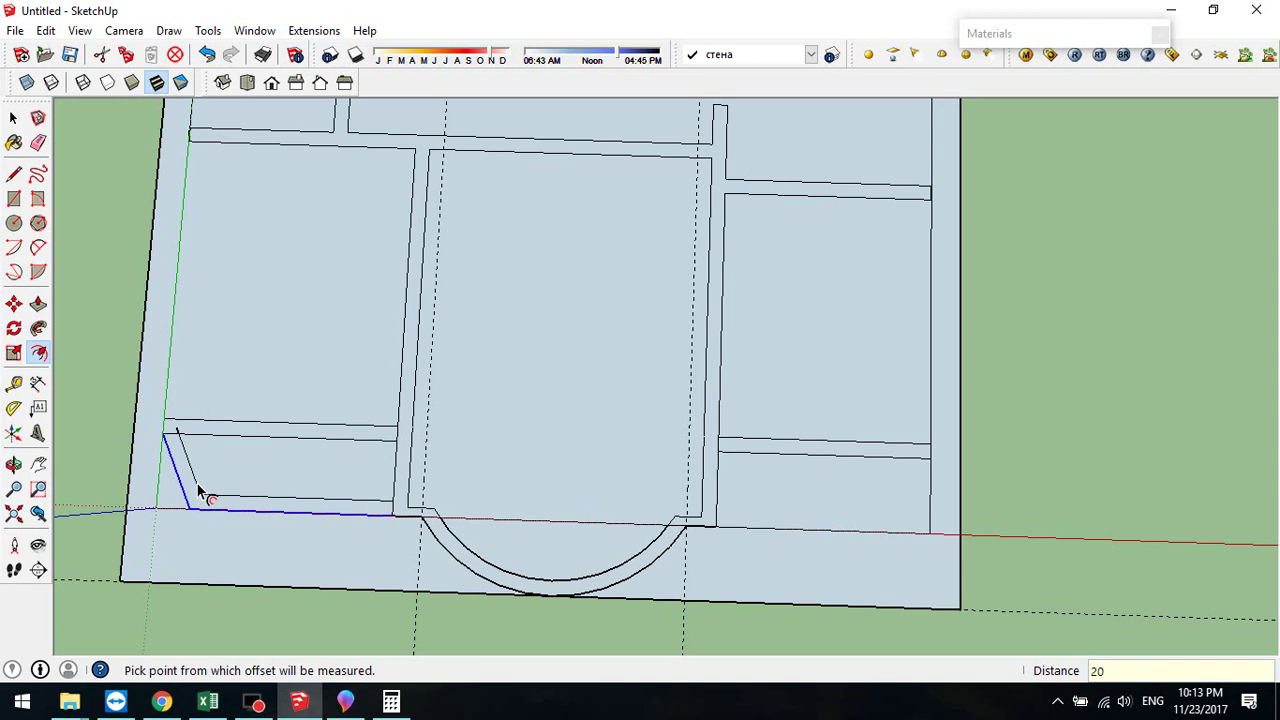
# - Erase the leftover edge segments where the left balcony's walls meet the partition above and the middle room's left wall
pyautogui.click(38, 143)
pyautogui.scroll(5, 163, 449)
pyautogui.click(197, 427)
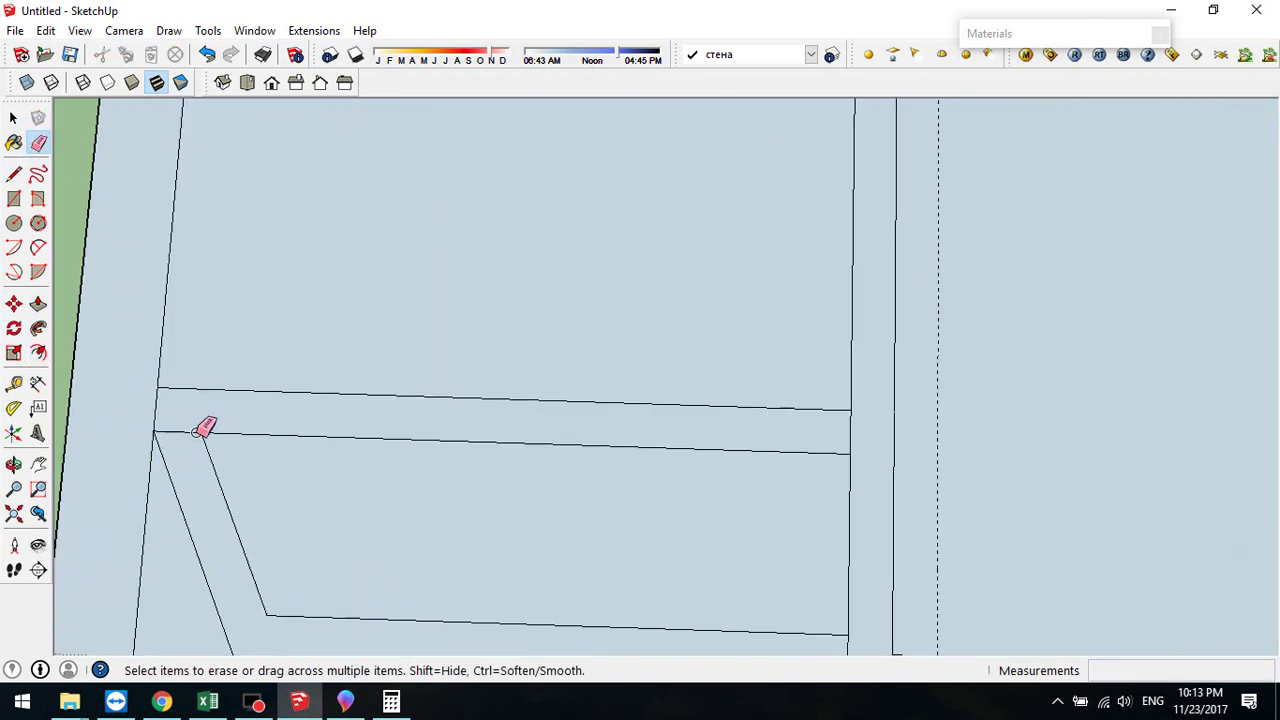
pyautogui.click(177, 429)
pyautogui.scroll(-3, 330, 475)
pyautogui.scroll(2, 575, 548)
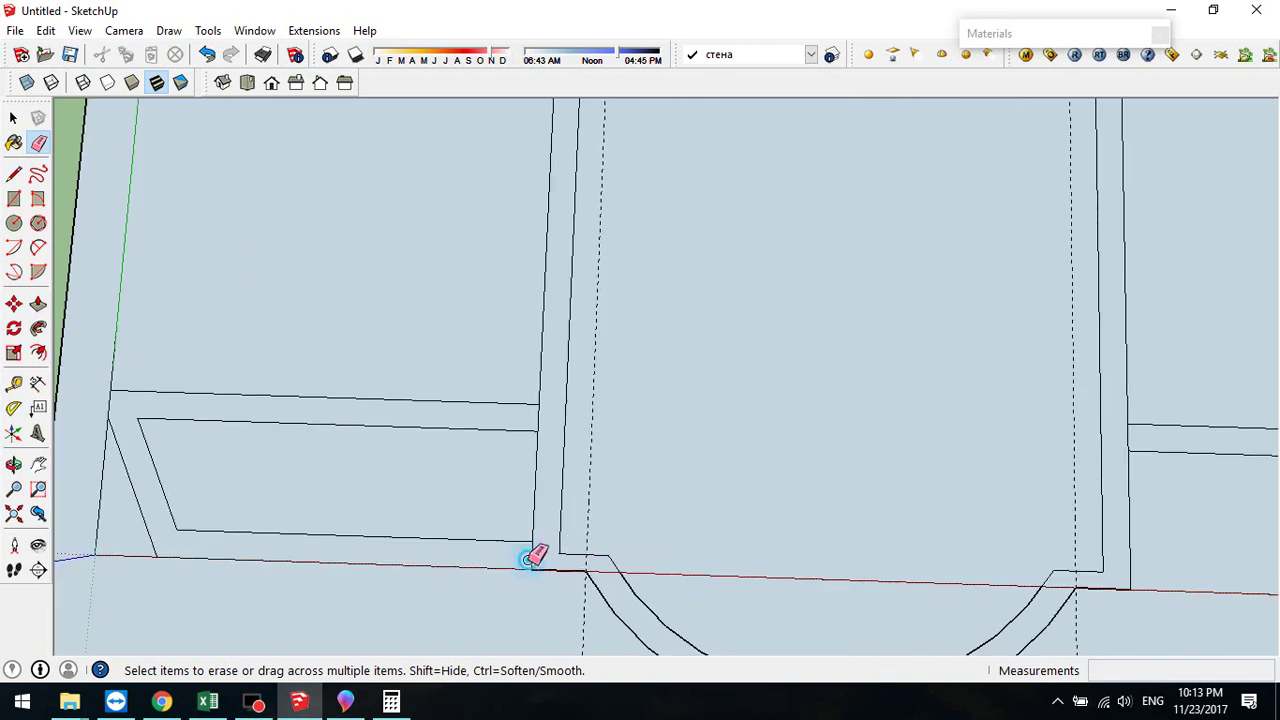
pyautogui.click(532, 552)
pyautogui.click(537, 420)
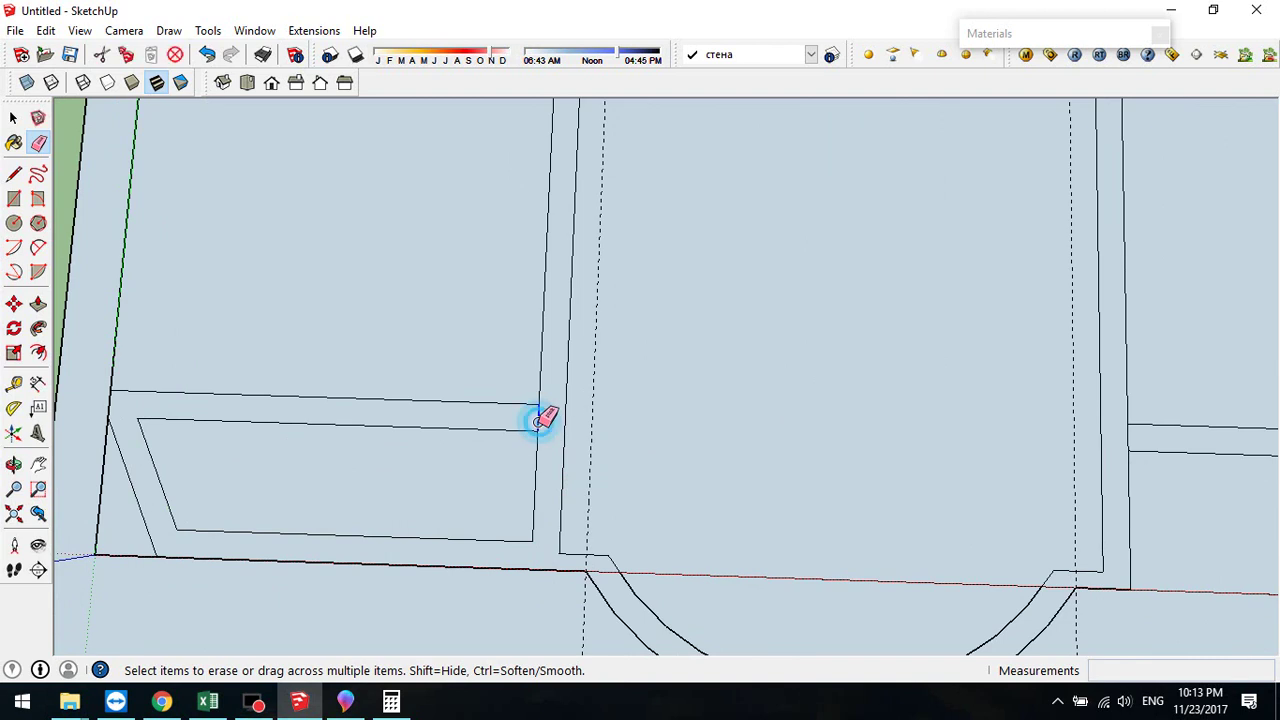
# - Erase the seam segments at both ends of the lower partition in the right-hand room
pyautogui.scroll(-4, 540, 424)
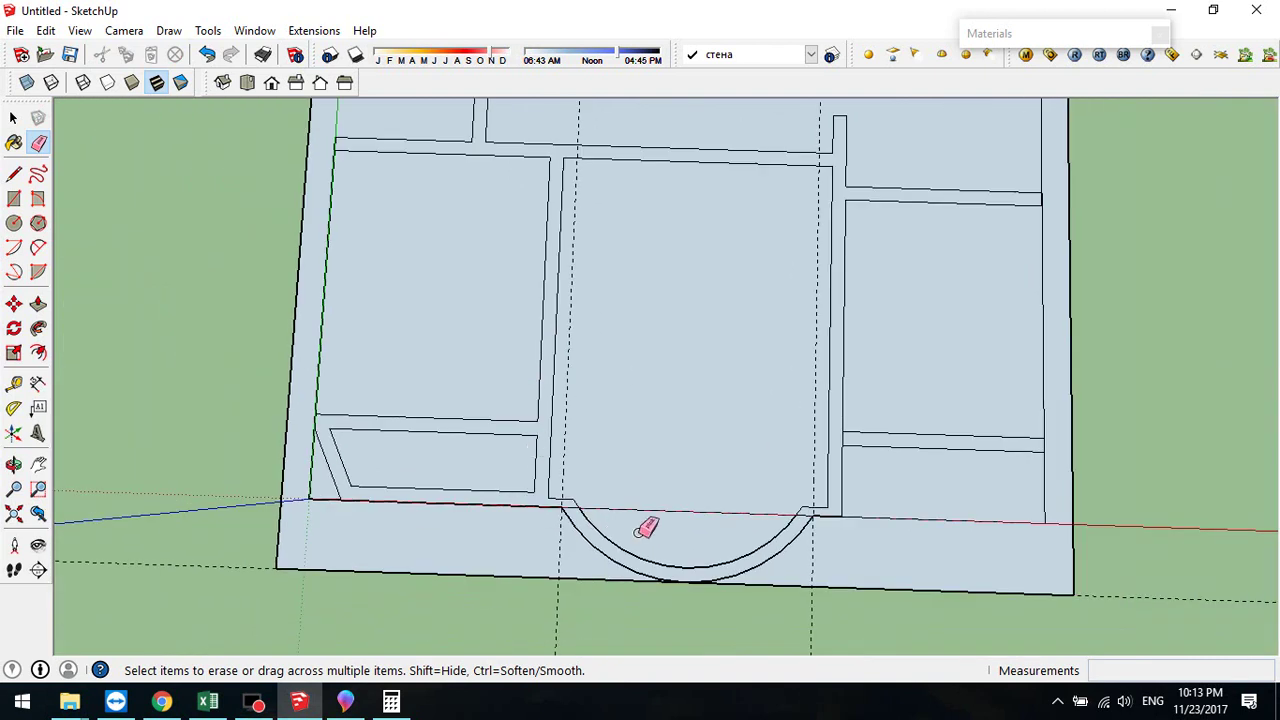
pyautogui.moveTo(692, 514); pyautogui.dragTo(471, 451, button='middle')
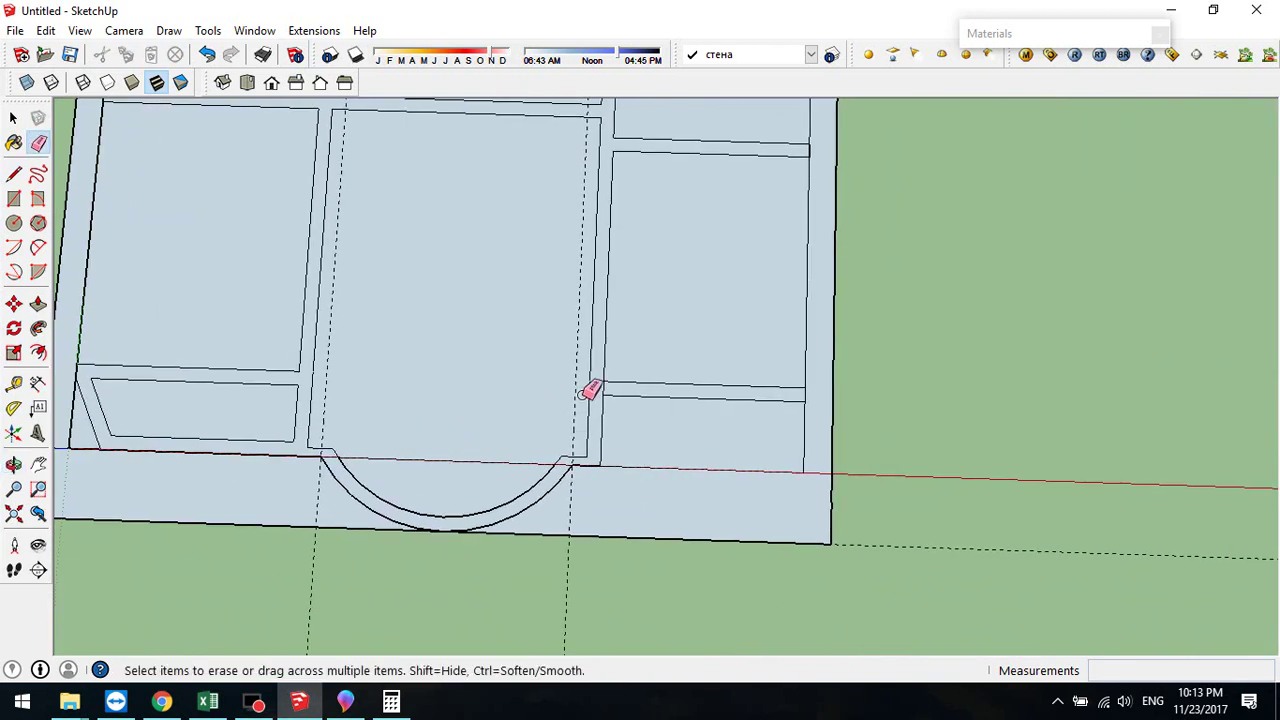
pyautogui.scroll(3, 626, 364)
pyautogui.scroll(1, 616, 369)
pyautogui.moveTo(617, 389); pyautogui.dragTo(611, 393)
pyautogui.scroll(-5, 611, 393)
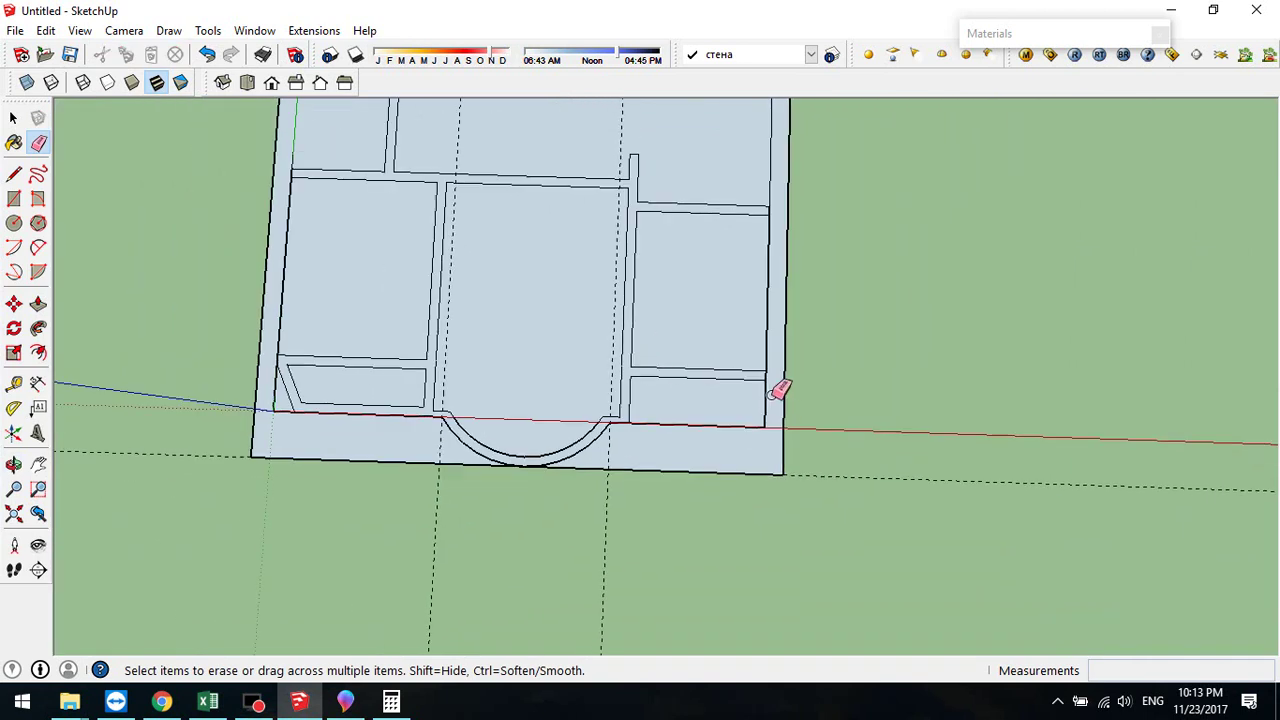
pyautogui.scroll(4, 780, 395)
pyautogui.scroll(1, 770, 381)
pyautogui.click(757, 364)
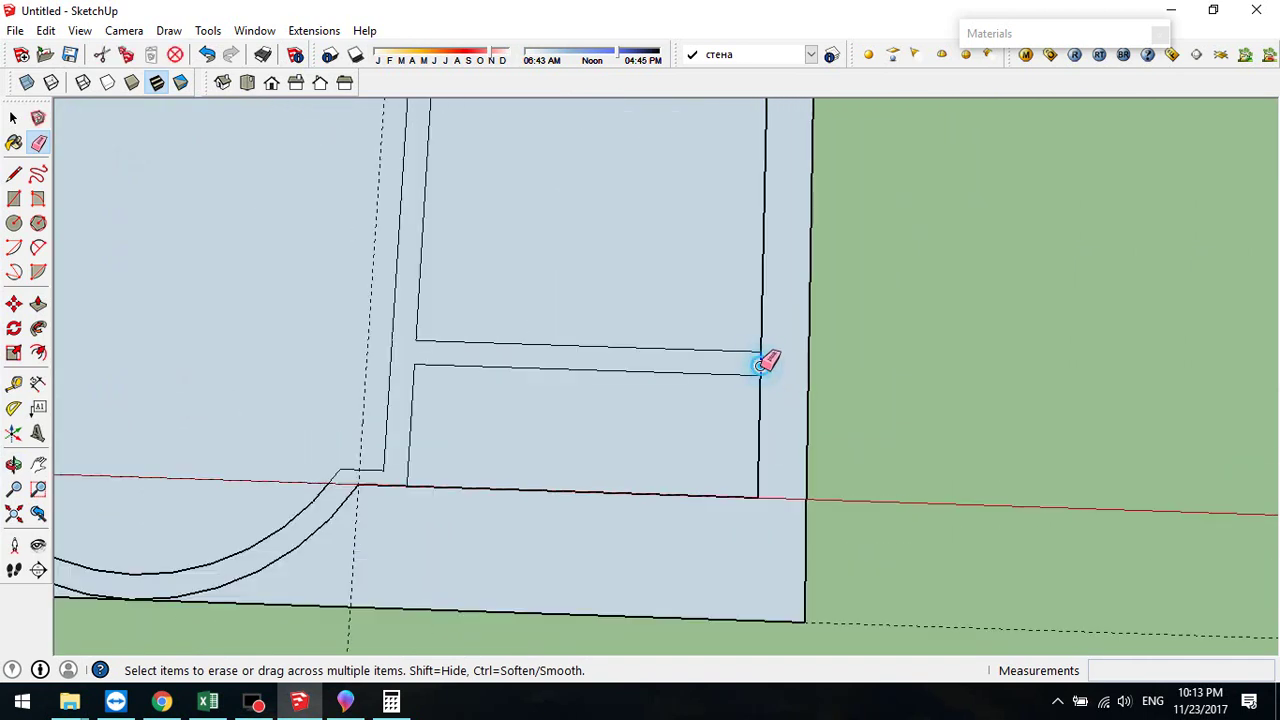
# - Erase the seam segments where the upper rooms' partitions meet the outer right, top and left walls
pyautogui.moveTo(436, 456)
pyautogui.mouseDown(button='middle')
pyautogui.moveTo(457, 449)
pyautogui.moveTo(537, 566)
pyautogui.mouseUp(button='middle')
pyautogui.scroll(-5, 580, 491)
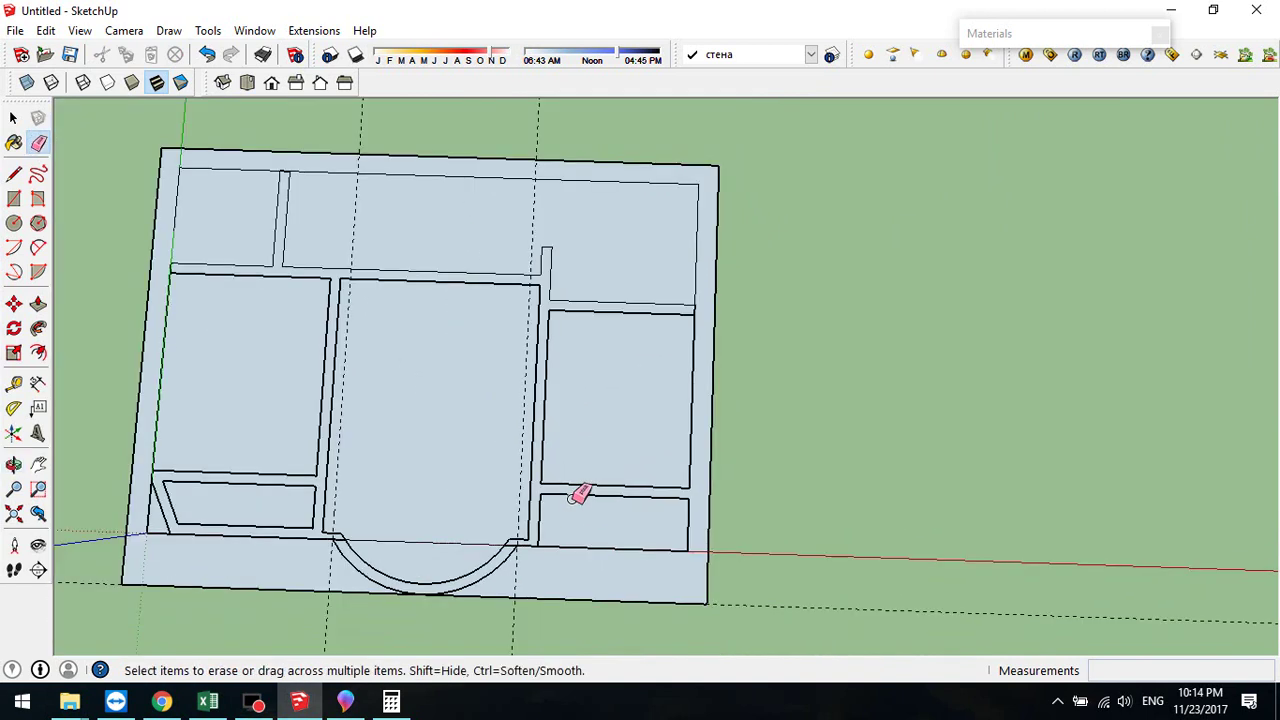
pyautogui.scroll(3, 700, 305)
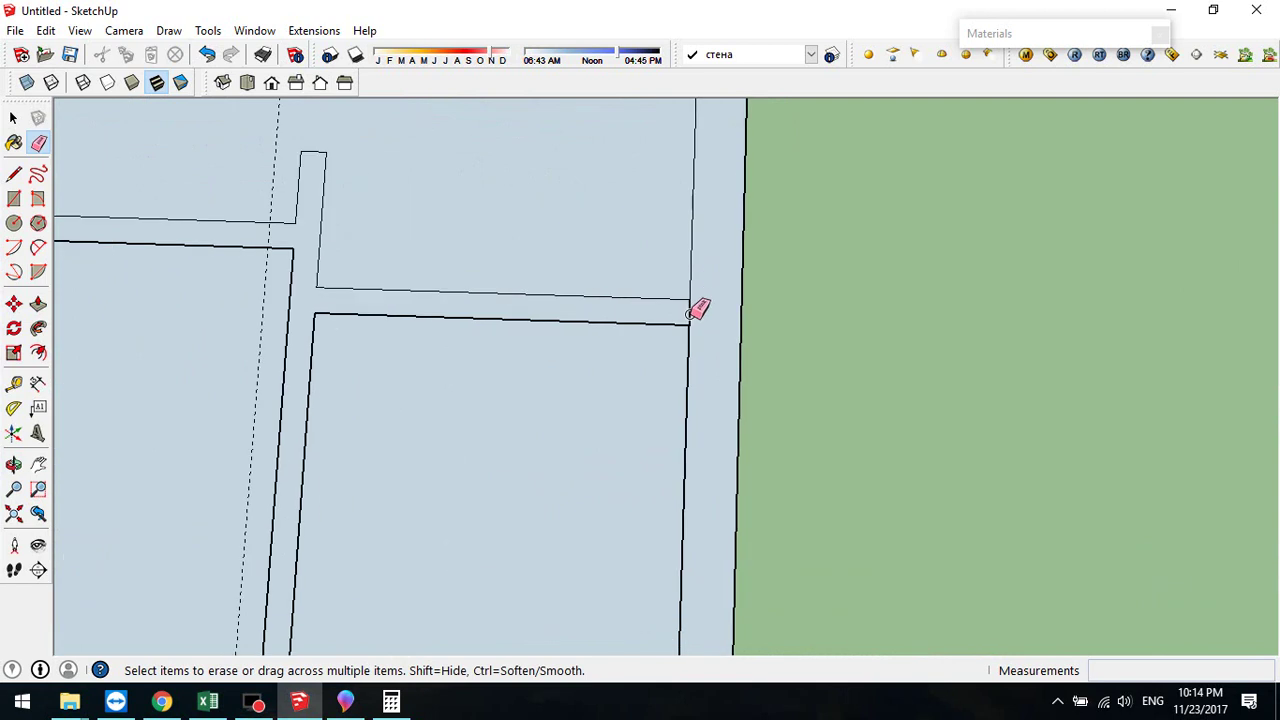
pyautogui.scroll(-6, 692, 311)
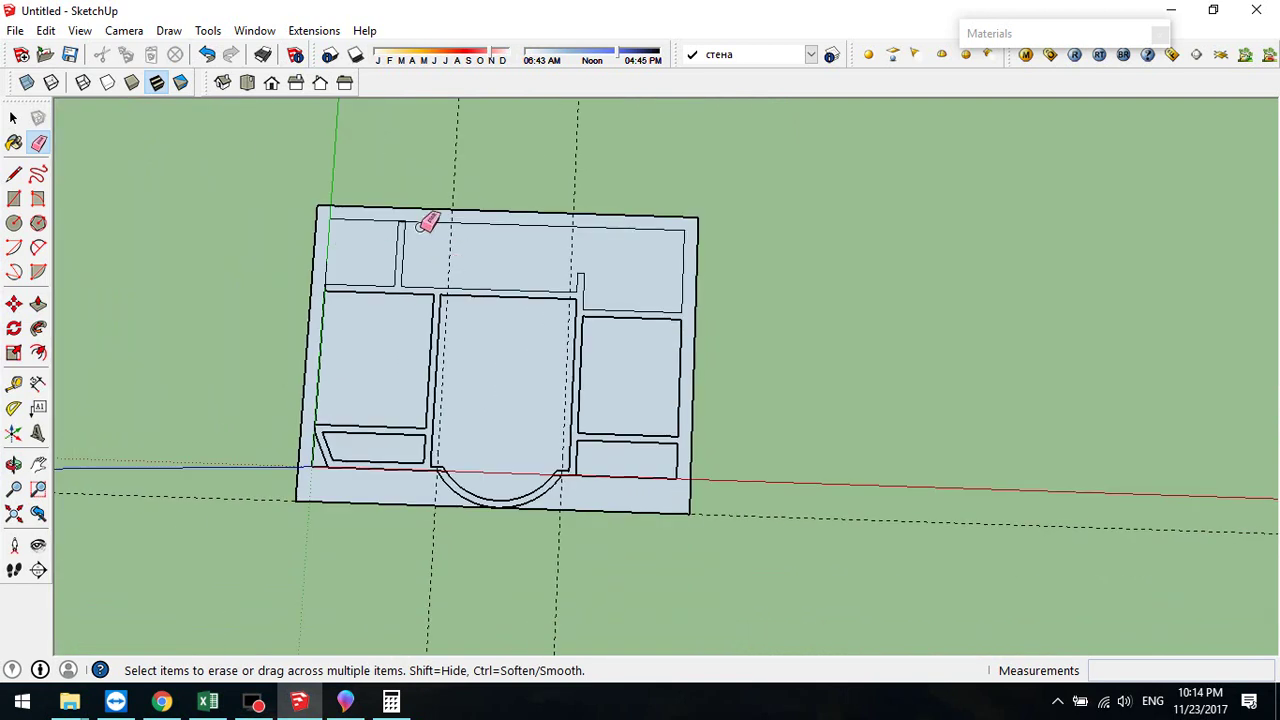
pyautogui.scroll(5, 390, 227)
pyautogui.click(385, 226)
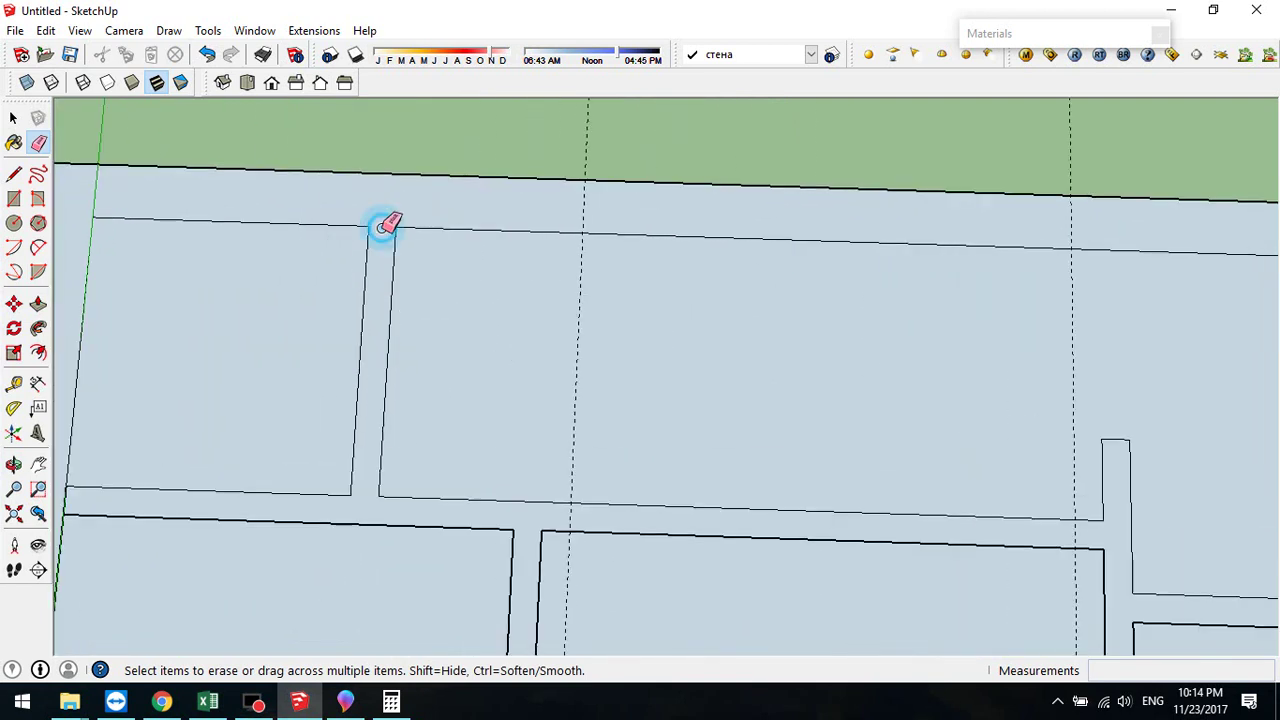
pyautogui.scroll(-4, 390, 300)
pyautogui.scroll(4, 157, 420)
pyautogui.scroll(2, 207, 437)
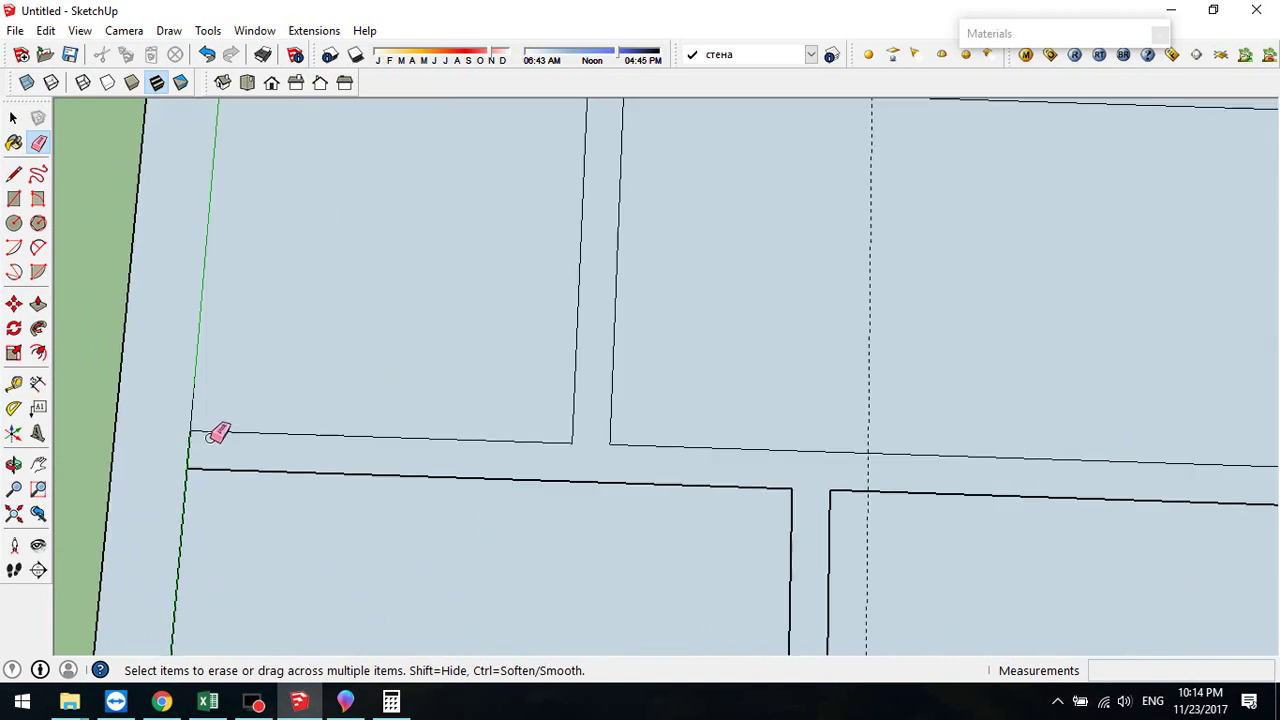
pyautogui.click(193, 443)
pyautogui.scroll(-6, 303, 412)
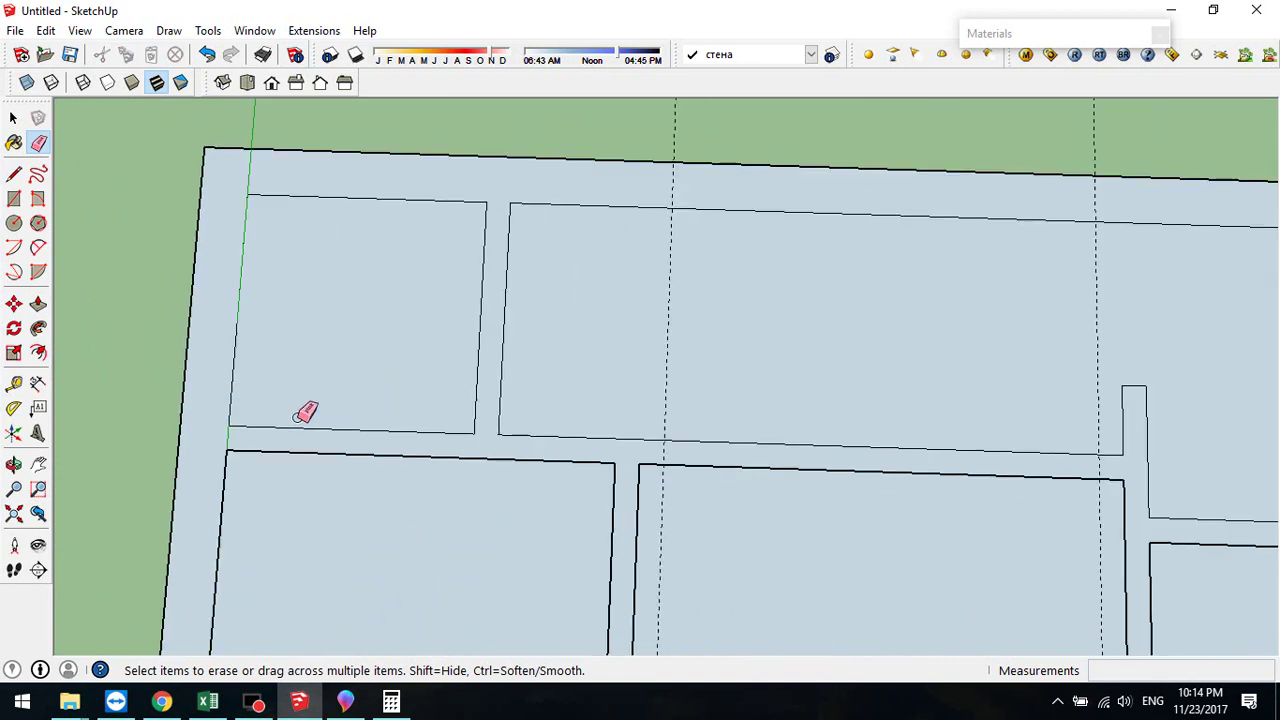
# - Erase the seam segment where the partition above the left balcony meets the outer left wall
pyautogui.scroll(-3, 540, 400)
pyautogui.scroll(1, 557, 334)
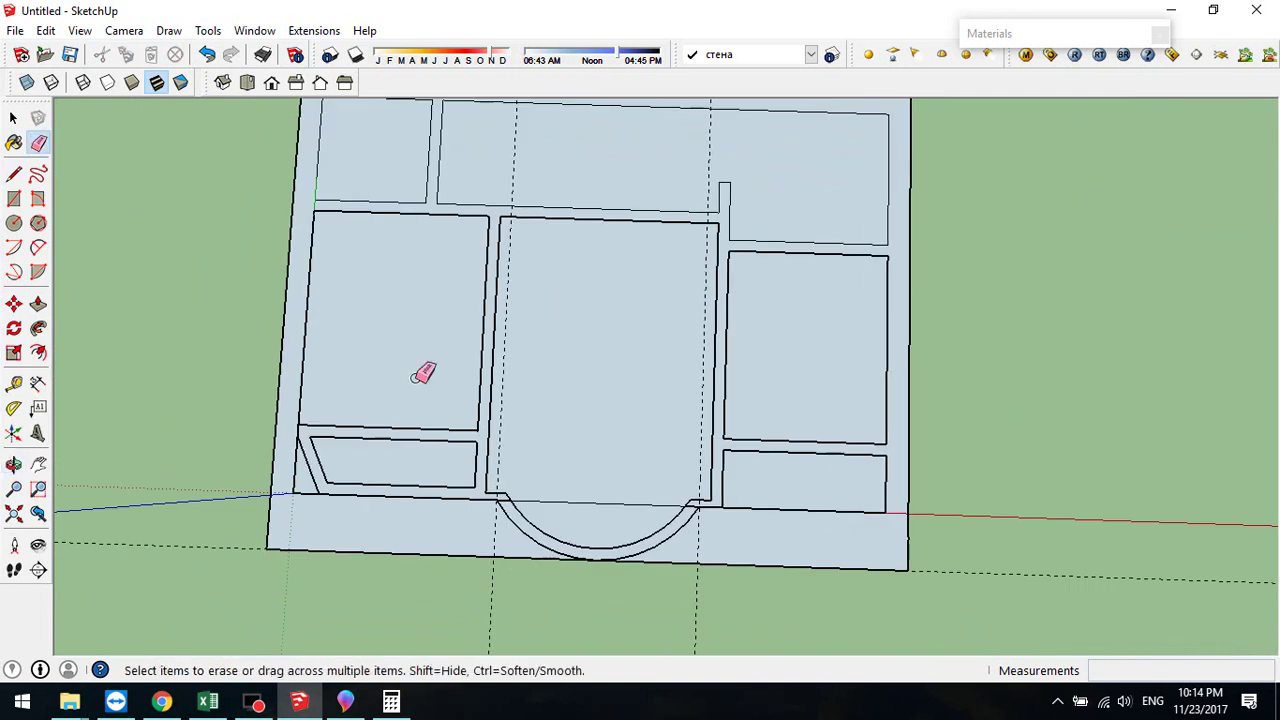
pyautogui.scroll(5, 300, 430)
pyautogui.scroll(2, 312, 412)
pyautogui.click(298, 409)
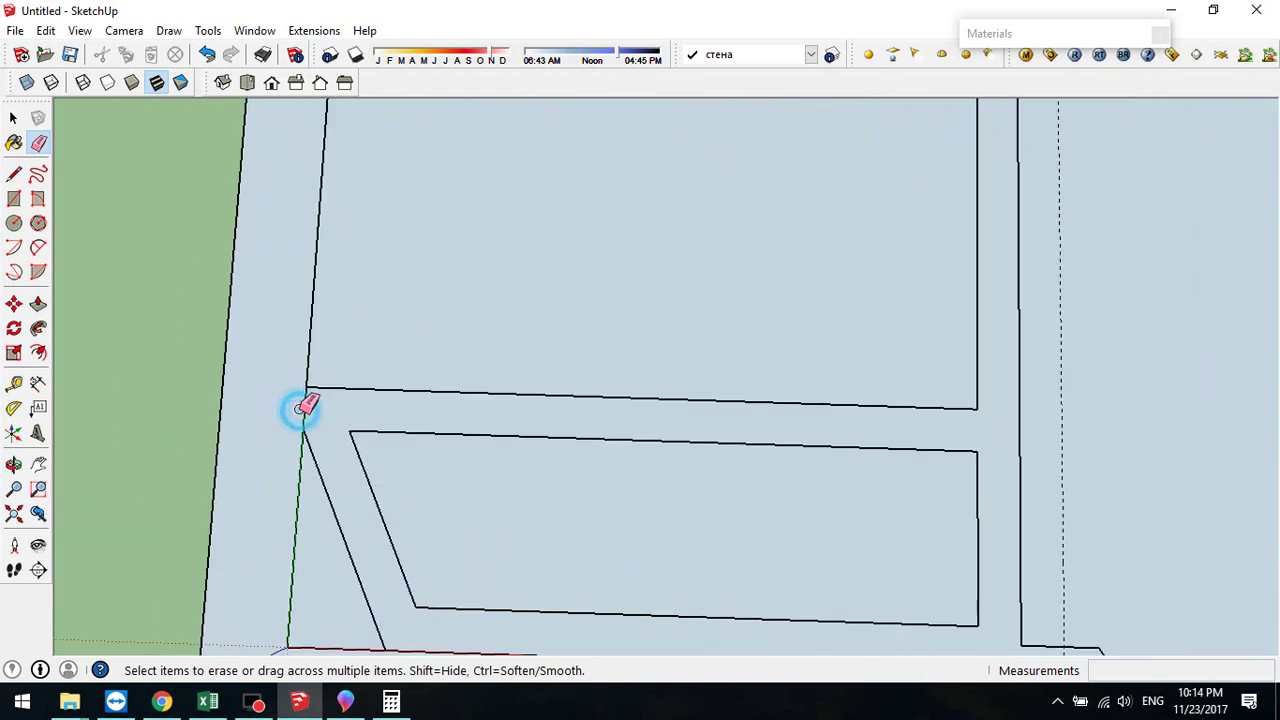
pyautogui.click(305, 408)
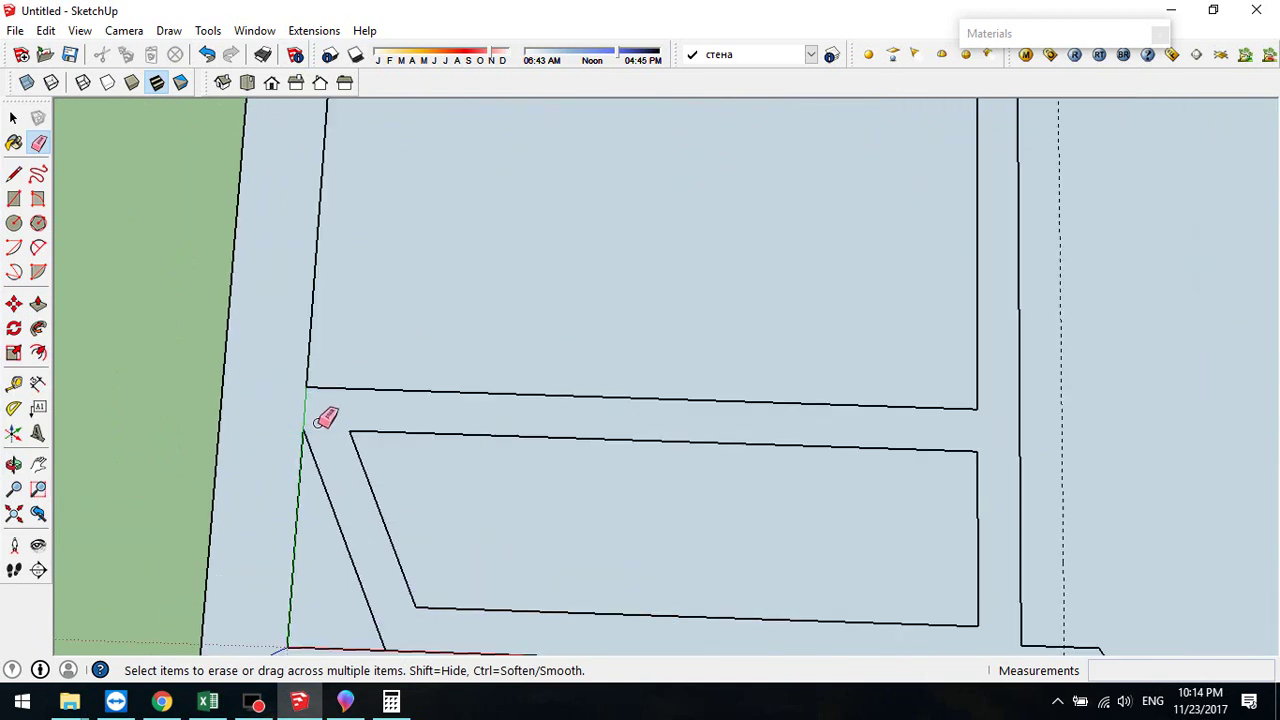
pyautogui.scroll(-3, 371, 411)
pyautogui.scroll(-2, 550, 463)
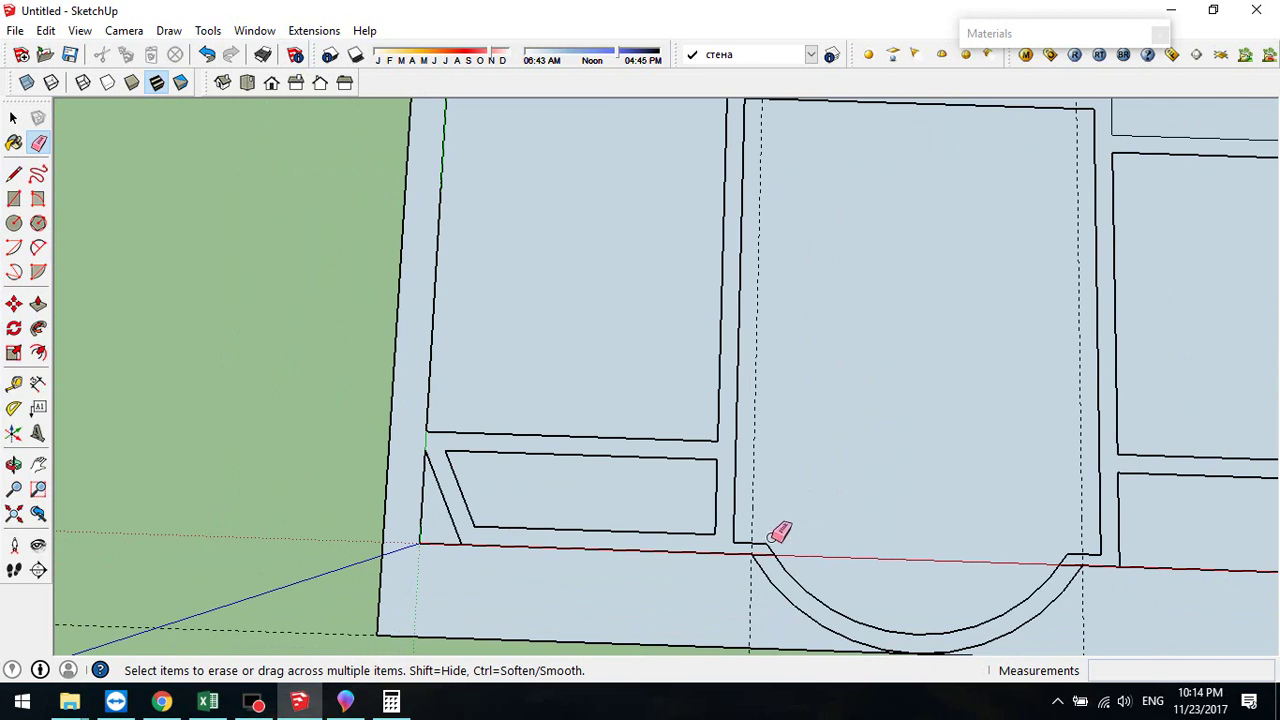
# - Check the reference floor plan in Paint 3D and draw the right balcony's outline below the slab's inner line, with a bottom edge about 174 cm long and a slanted left edge
pyautogui.moveTo(597, 523)
pyautogui.mouseDown(button='middle')
pyautogui.moveTo(645, 522)
pyautogui.moveTo(514, 414)
pyautogui.moveTo(420, 434)
pyautogui.moveTo(320, 425)
pyautogui.mouseUp(button='middle')
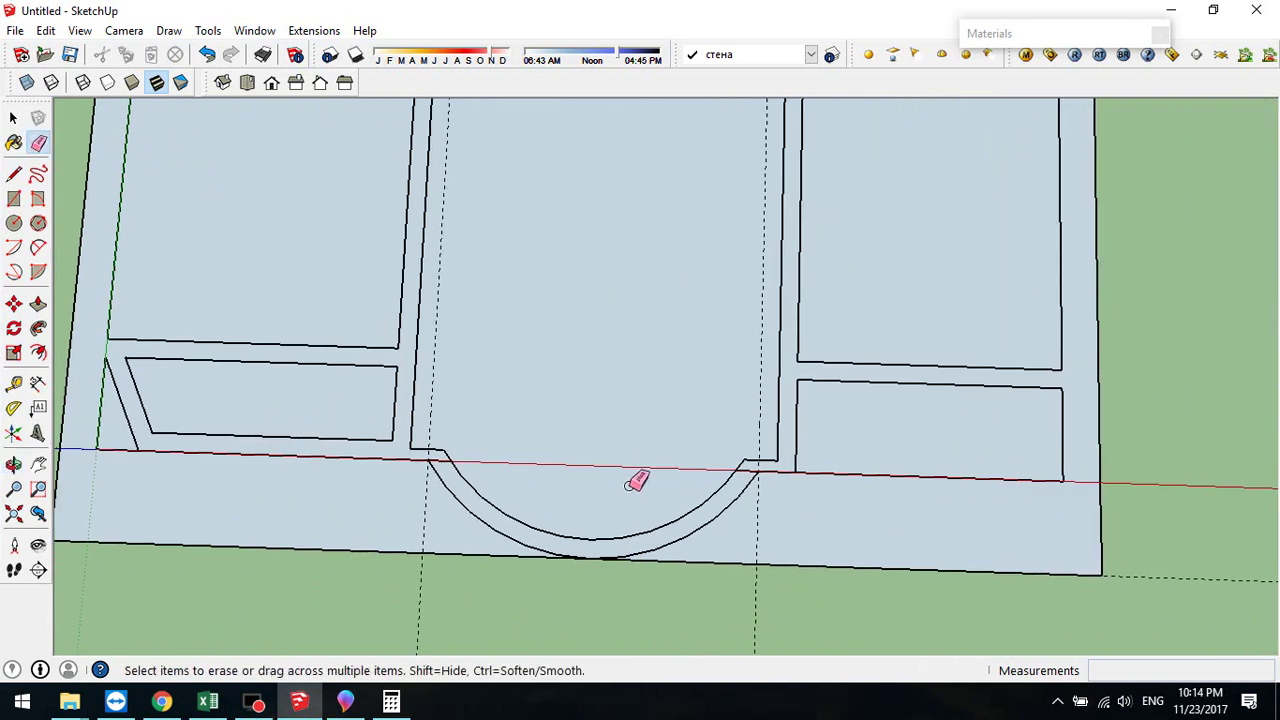
pyautogui.click(345, 701)
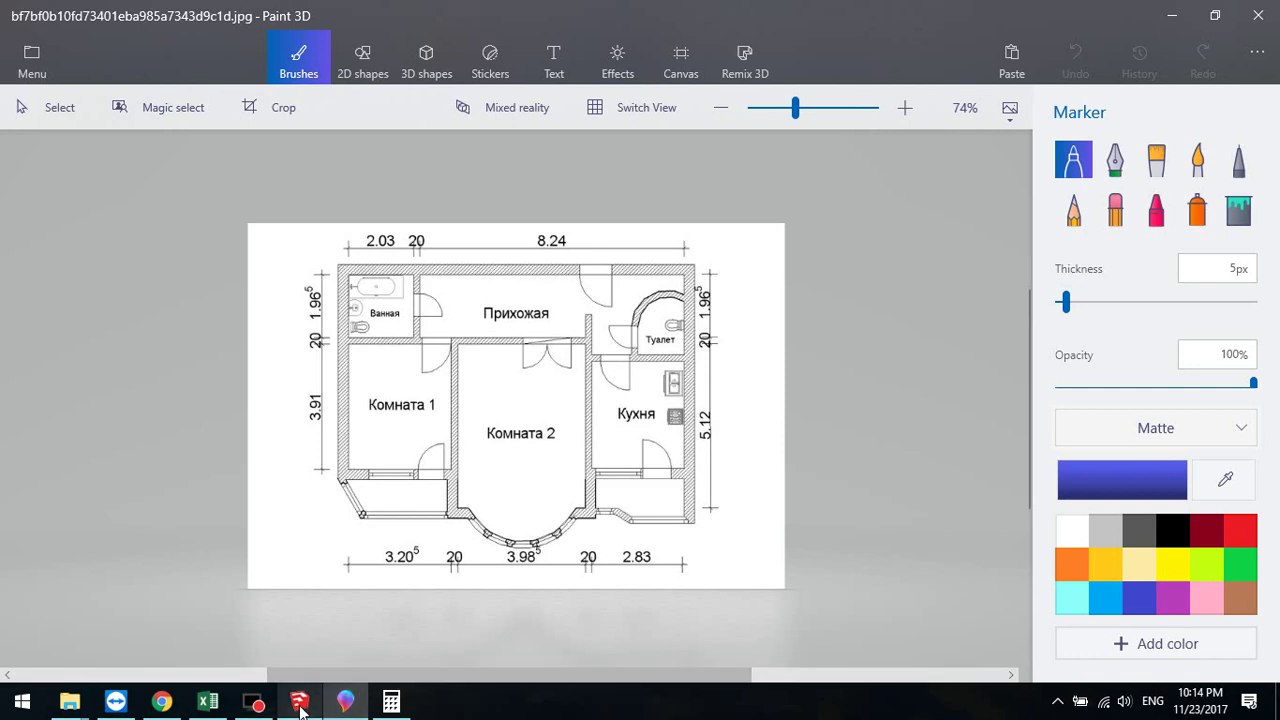
pyautogui.click(300, 705)
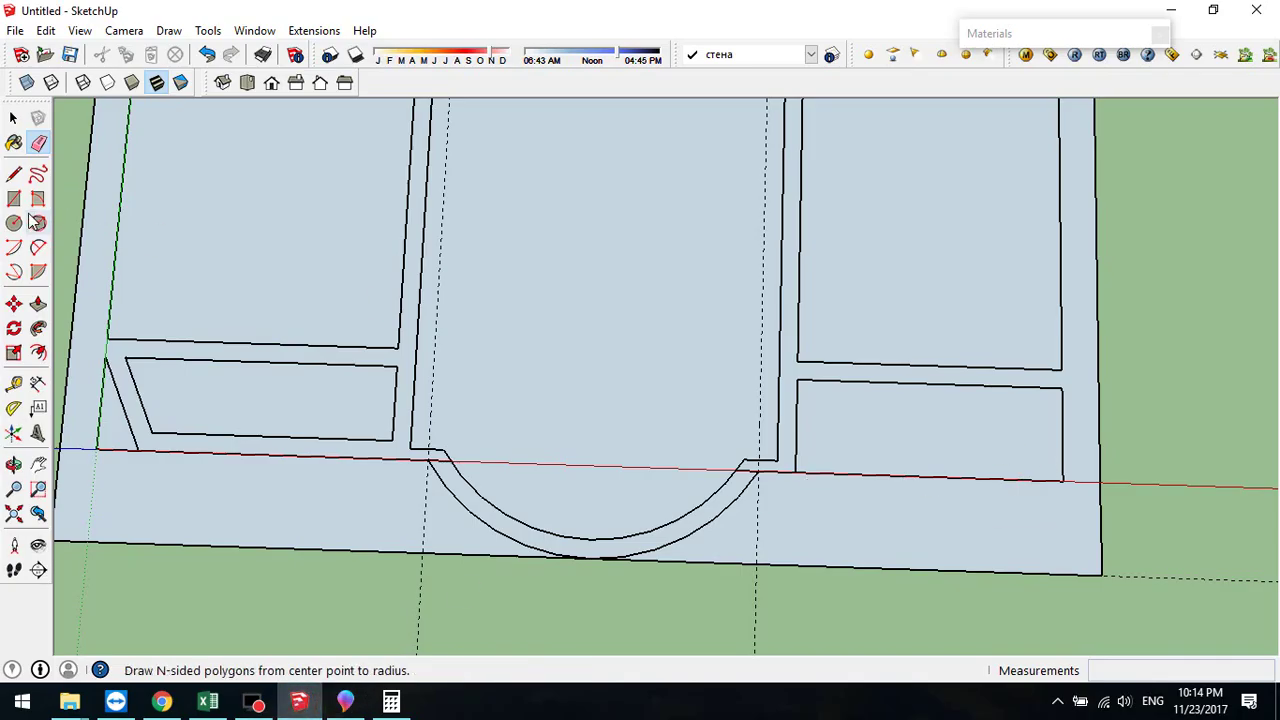
pyautogui.click(14, 173)
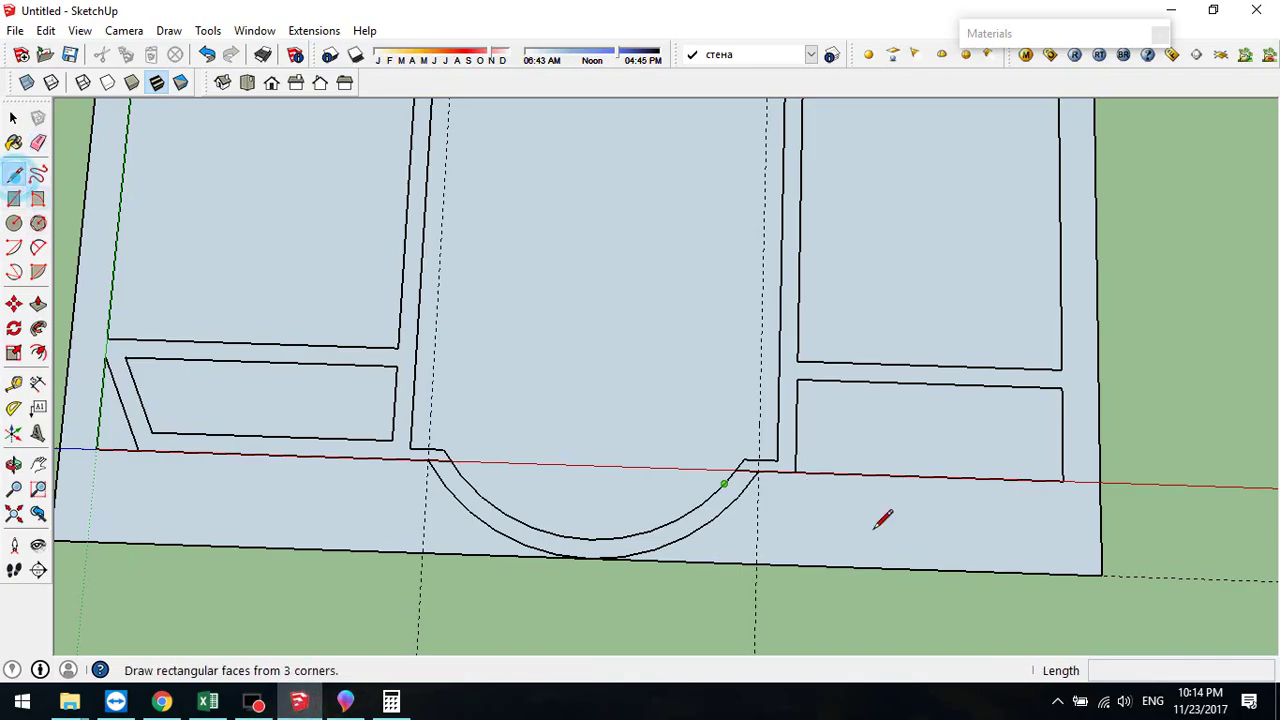
pyautogui.click(1062, 481)
pyautogui.click(1063, 517)
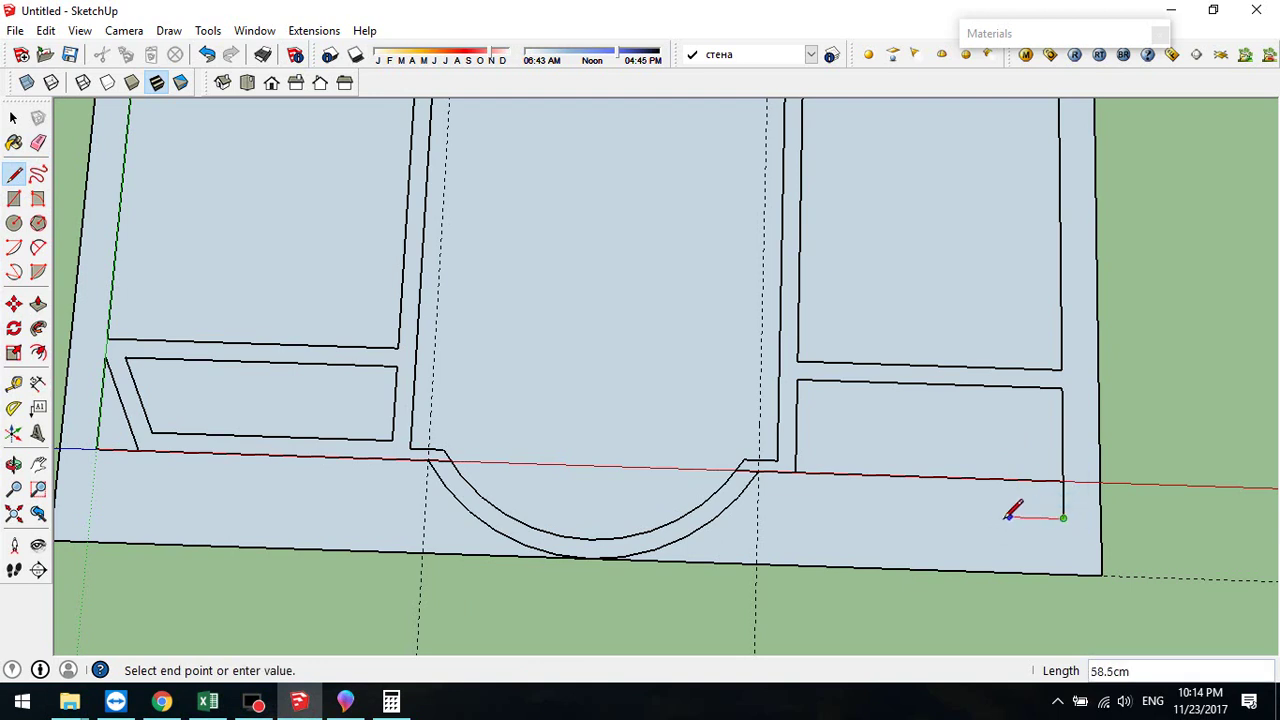
pyautogui.click(901, 513)
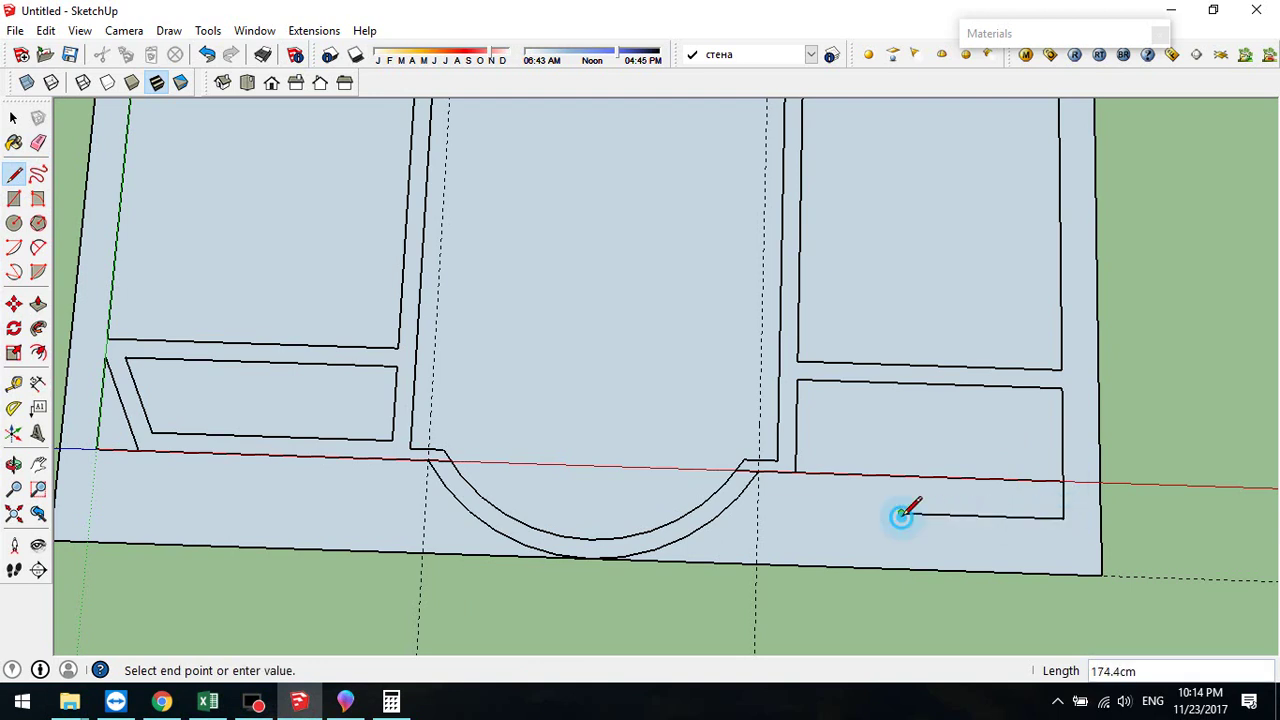
pyautogui.click(866, 471)
pyautogui.click(795, 471)
pyautogui.press('Escape')
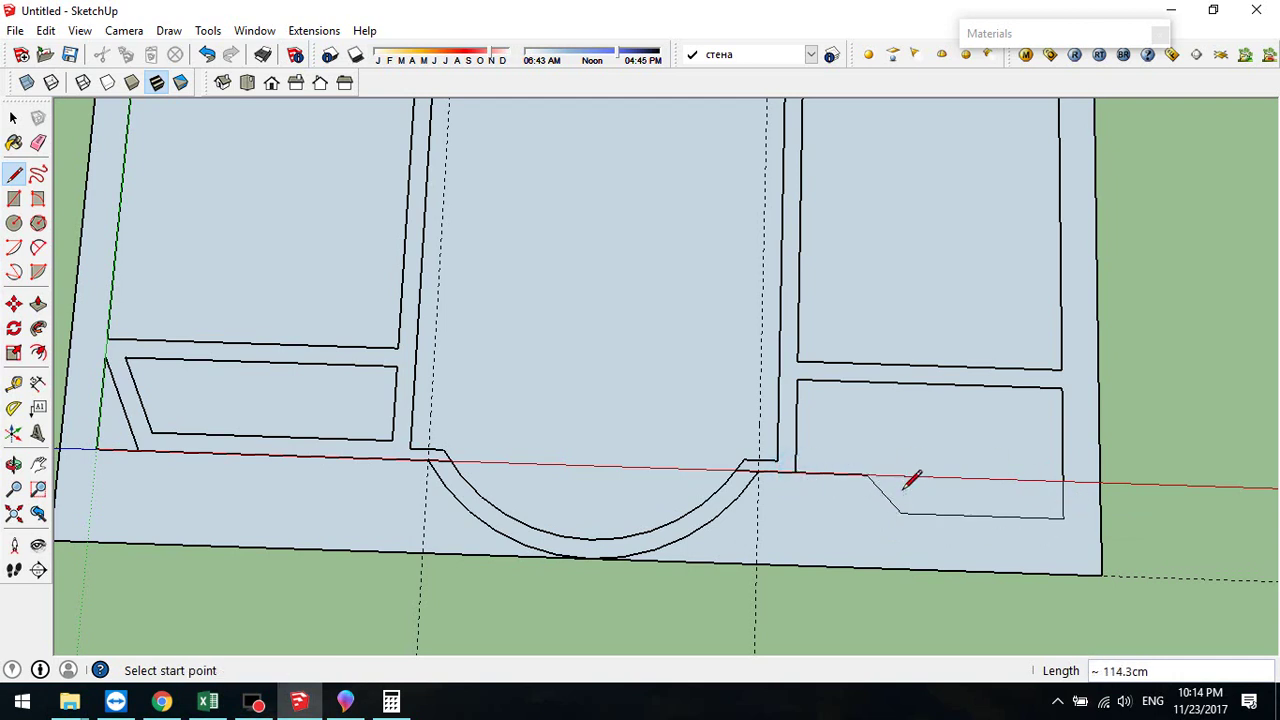
# - Offset the right balcony's right, bottom, slanted and short left edges inward by 20 cm
pyautogui.click(14, 118)
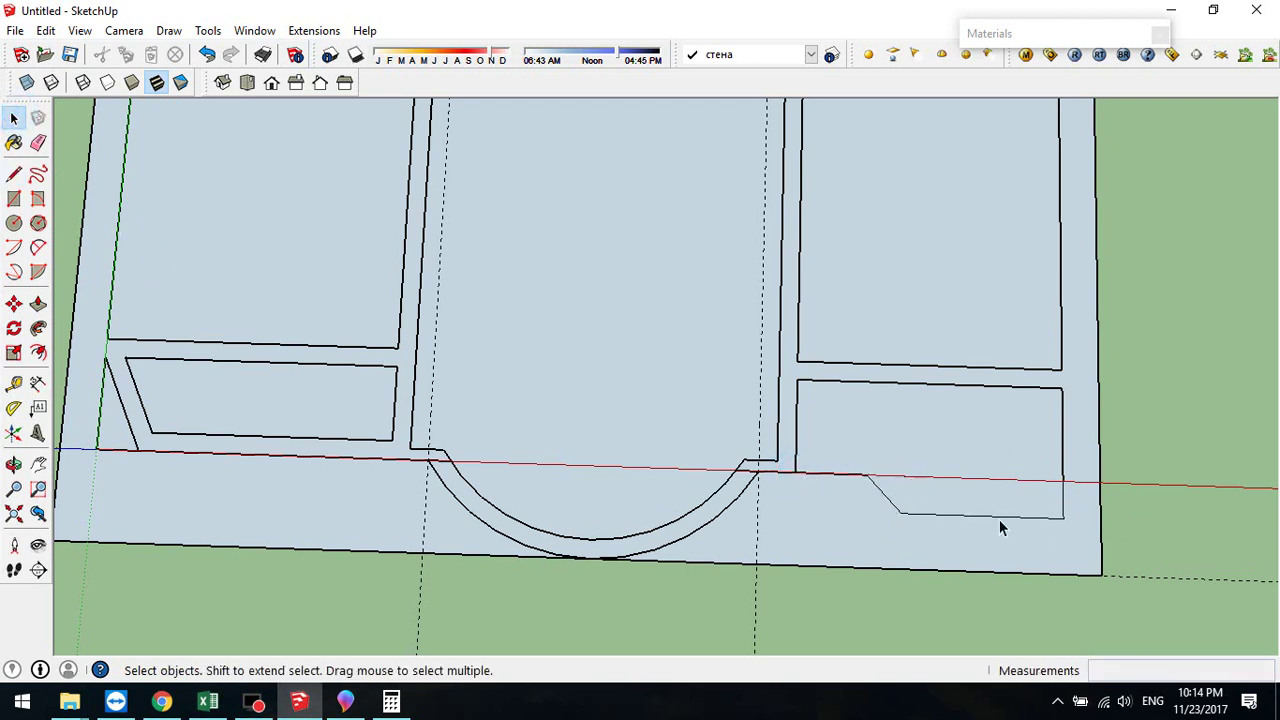
pyautogui.click(986, 517)
pyautogui.keyDown('shift'); pyautogui.click(1064, 500); pyautogui.keyUp('shift')
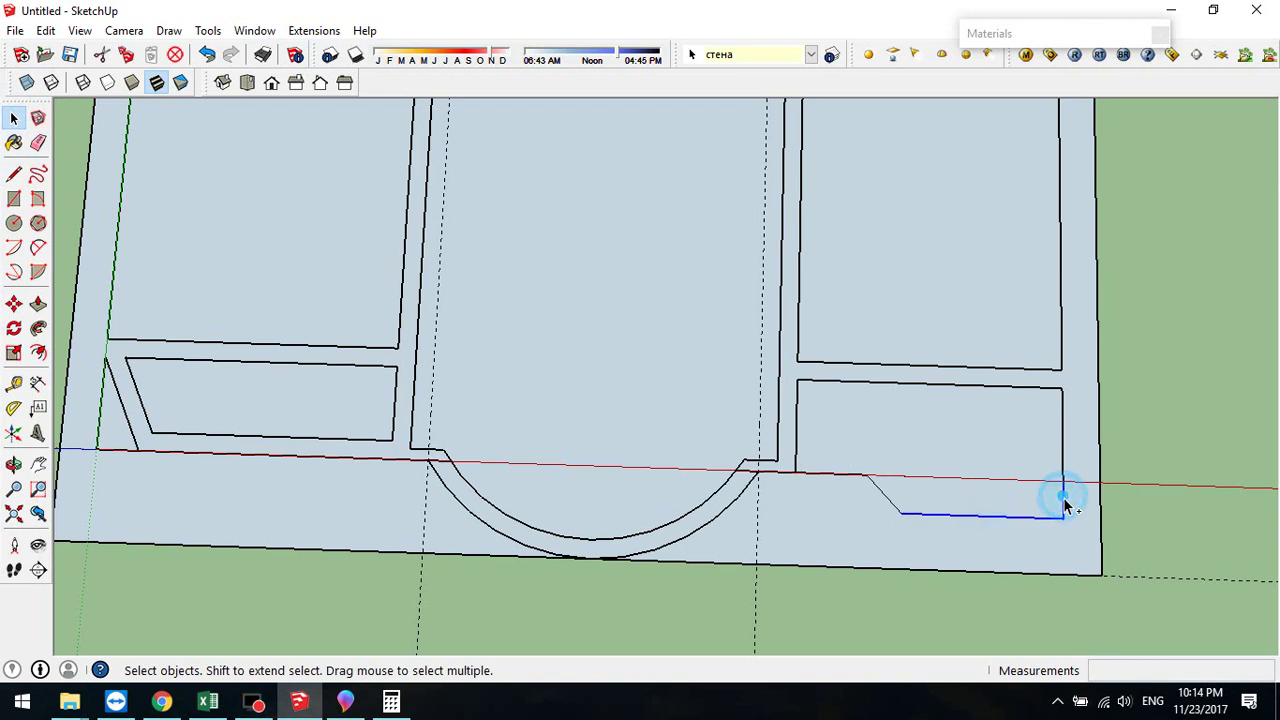
pyautogui.click(889, 503)
pyautogui.click(853, 477)
pyautogui.click(37, 353)
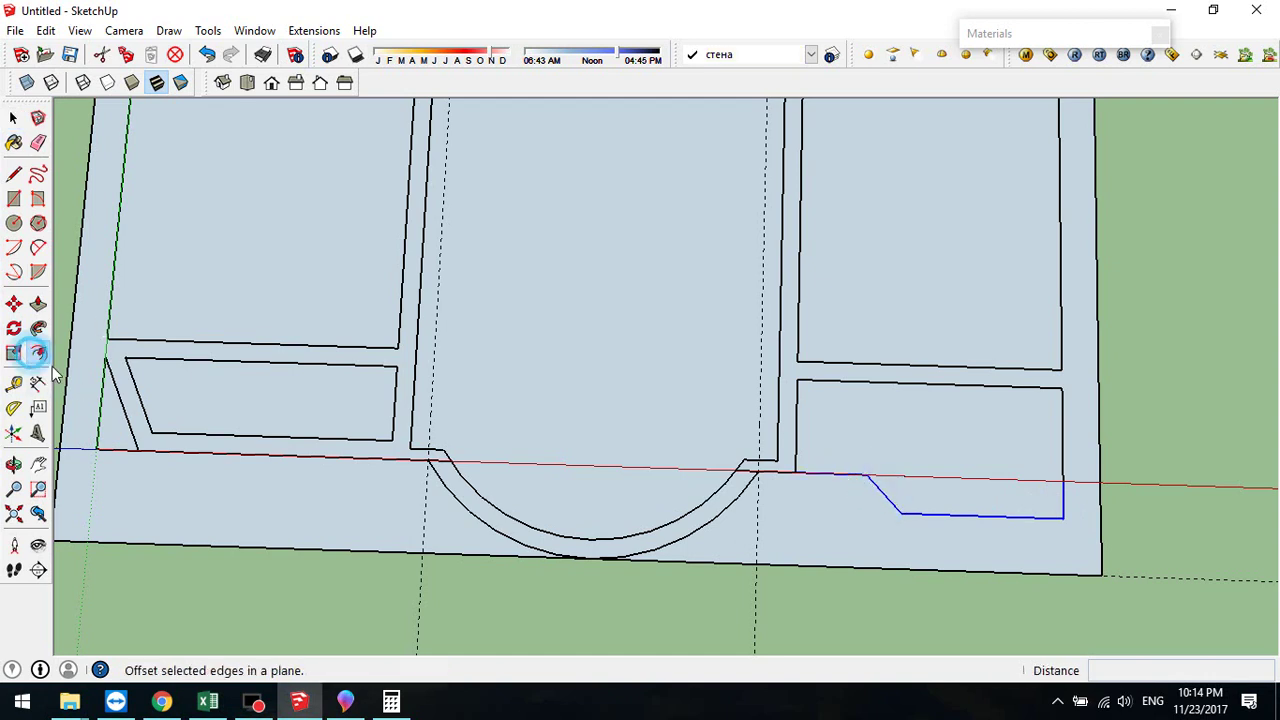
pyautogui.click(946, 531)
pyautogui.click(938, 503)
pyautogui.write('20')
pyautogui.press('Return')
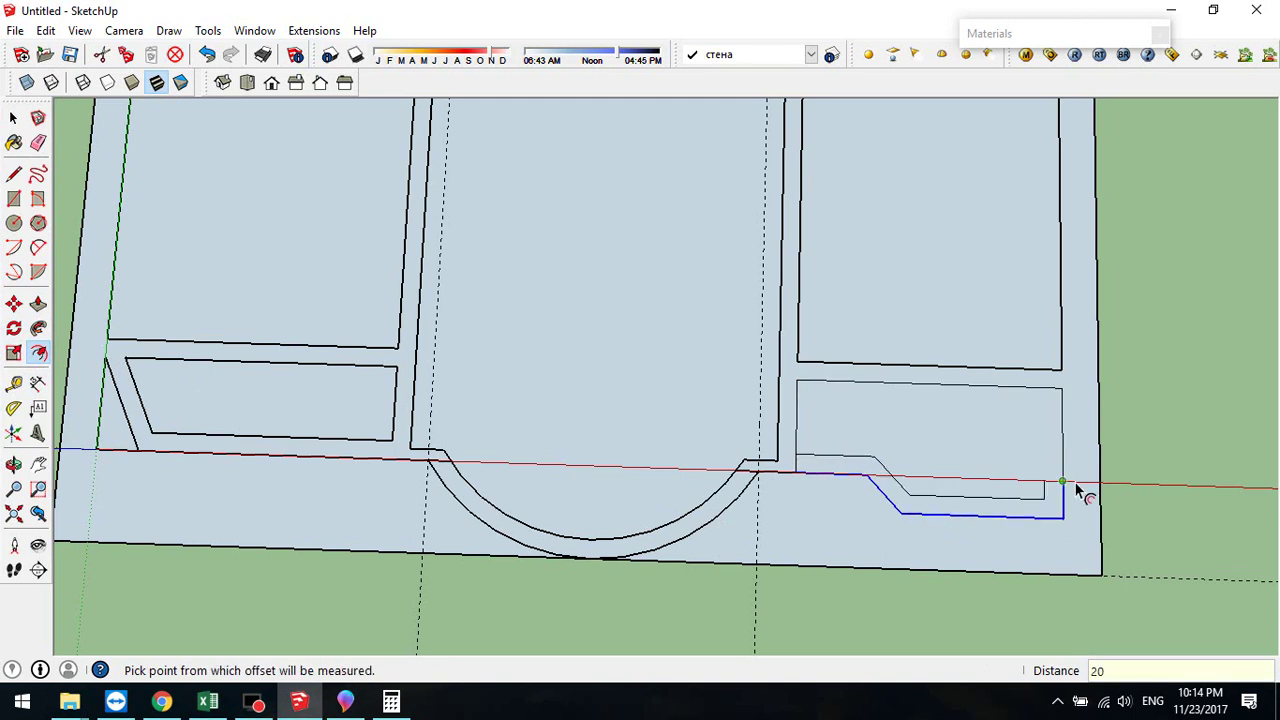
# - Erase the offset's short vertical end and extend the right balcony's inner bottom line 20 cm to the outer wall
pyautogui.keyDown('shift'); pyautogui.moveTo(1060, 480); pyautogui.dragTo(737, 563, button='middle'); pyautogui.keyUp('shift')
pyautogui.scroll(-2, 751, 543)
pyautogui.scroll(4, 729, 577)
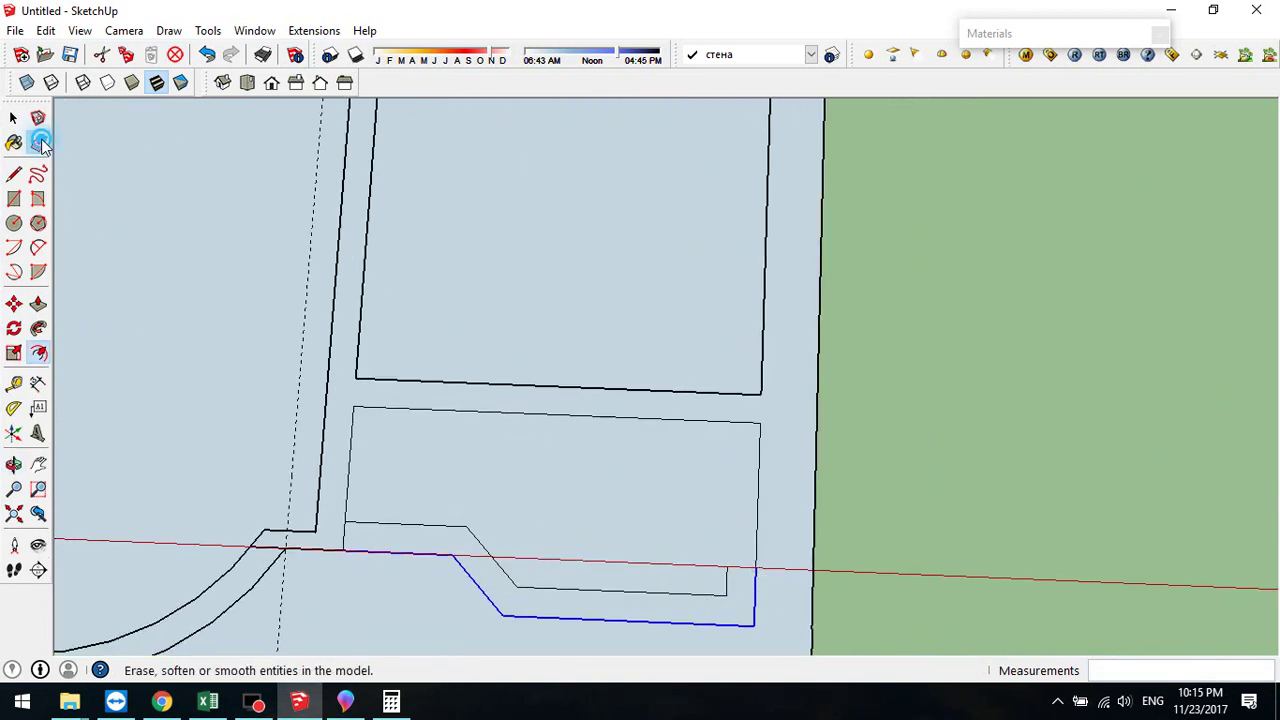
pyautogui.click(38, 143)
pyautogui.click(728, 582)
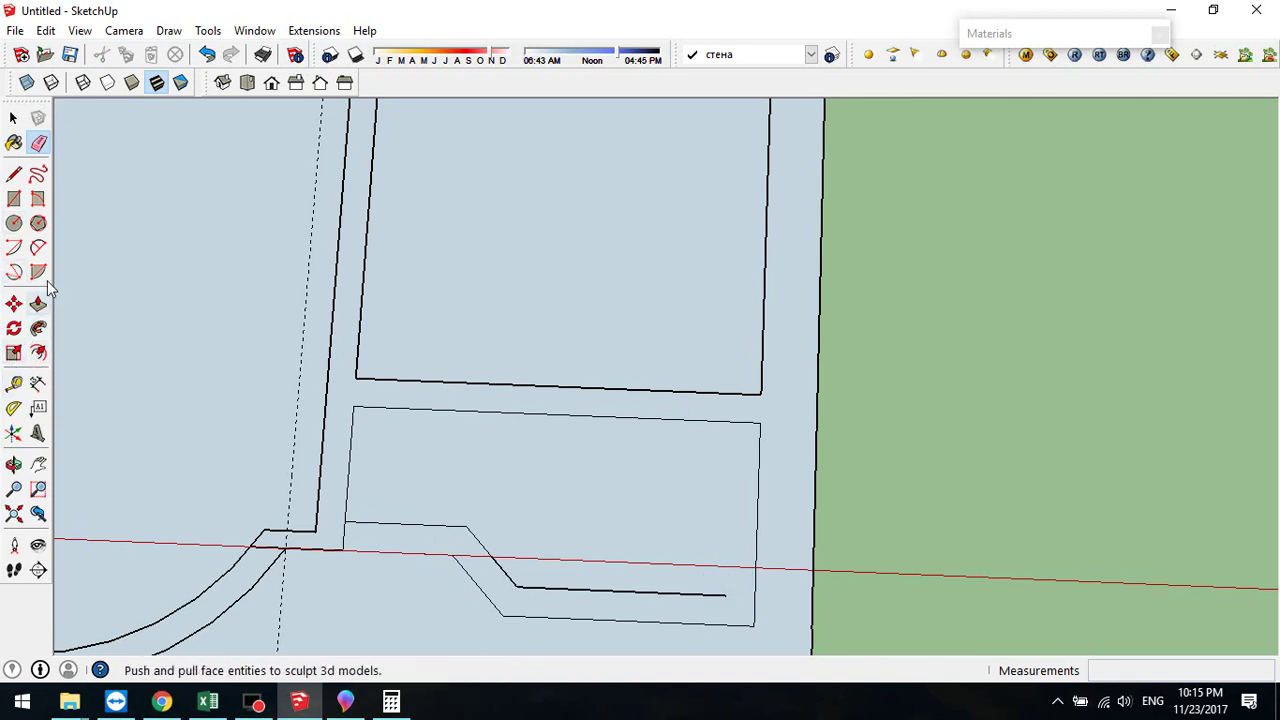
pyautogui.click(14, 174)
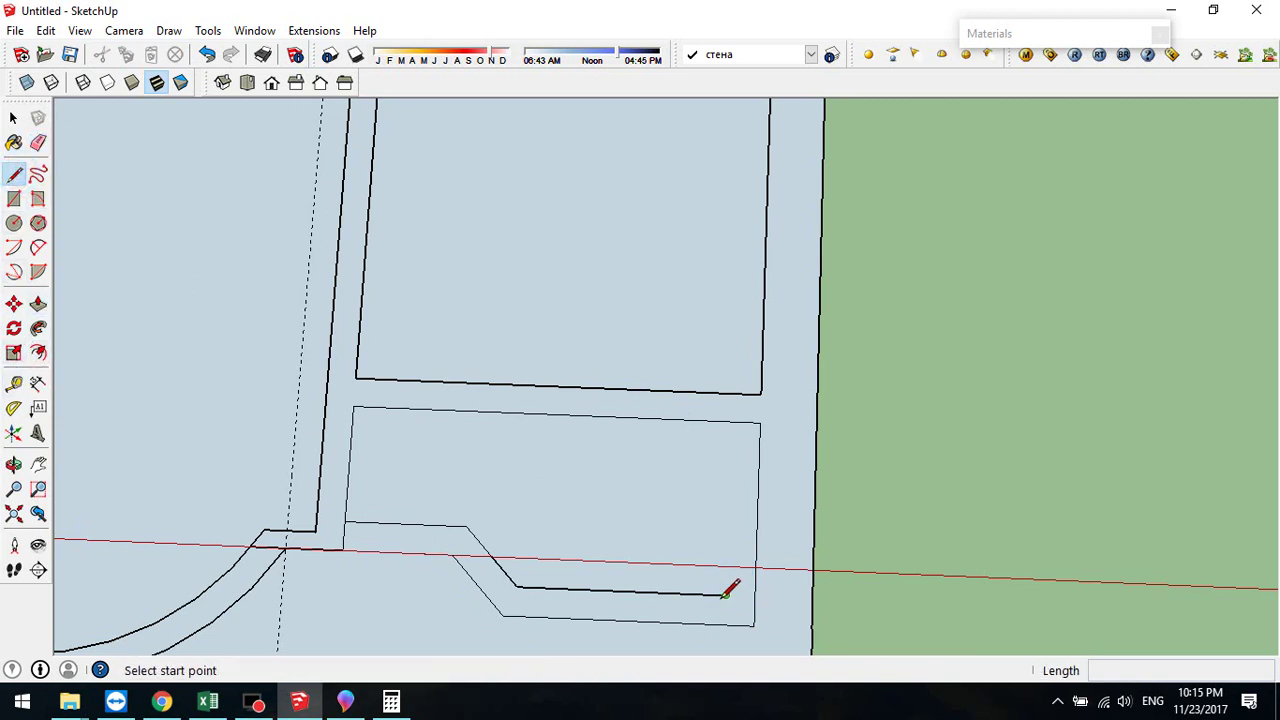
pyautogui.click(724, 596)
pyautogui.click(756, 597)
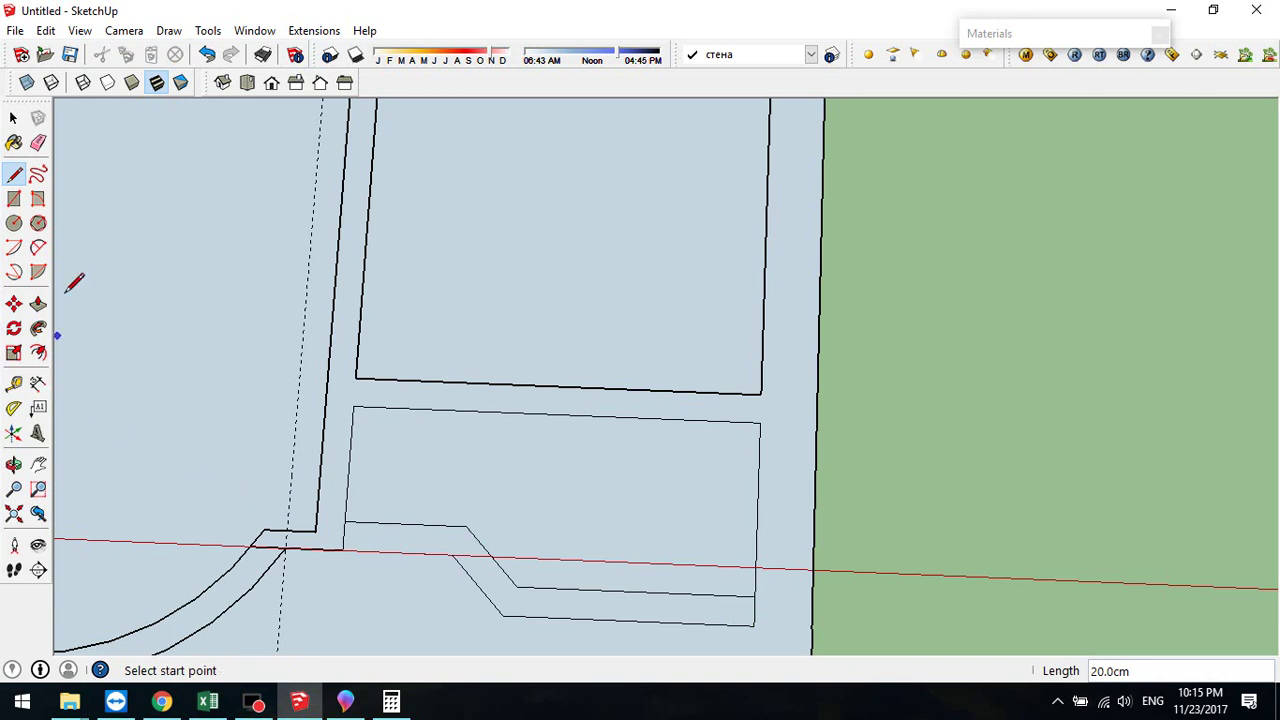
# - Erase the seam segments at both ends of the right balcony's wall
pyautogui.click(38, 142)
pyautogui.click(351, 554)
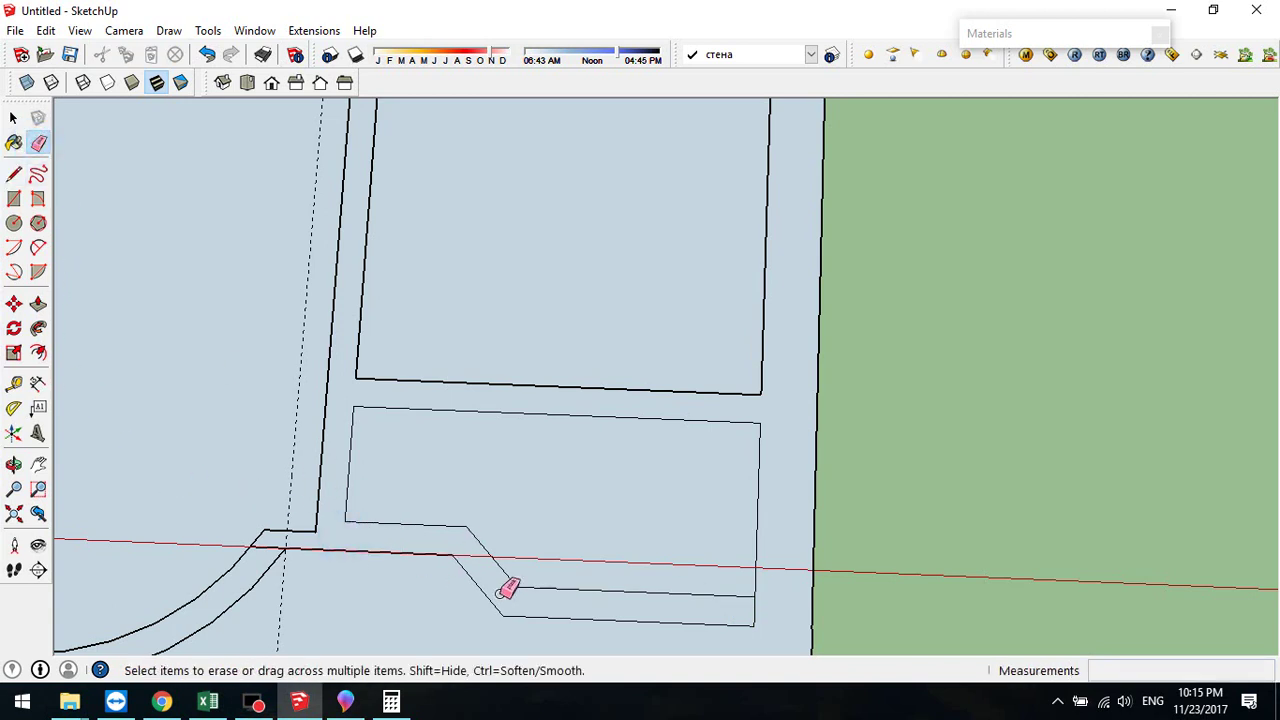
pyautogui.click(755, 611)
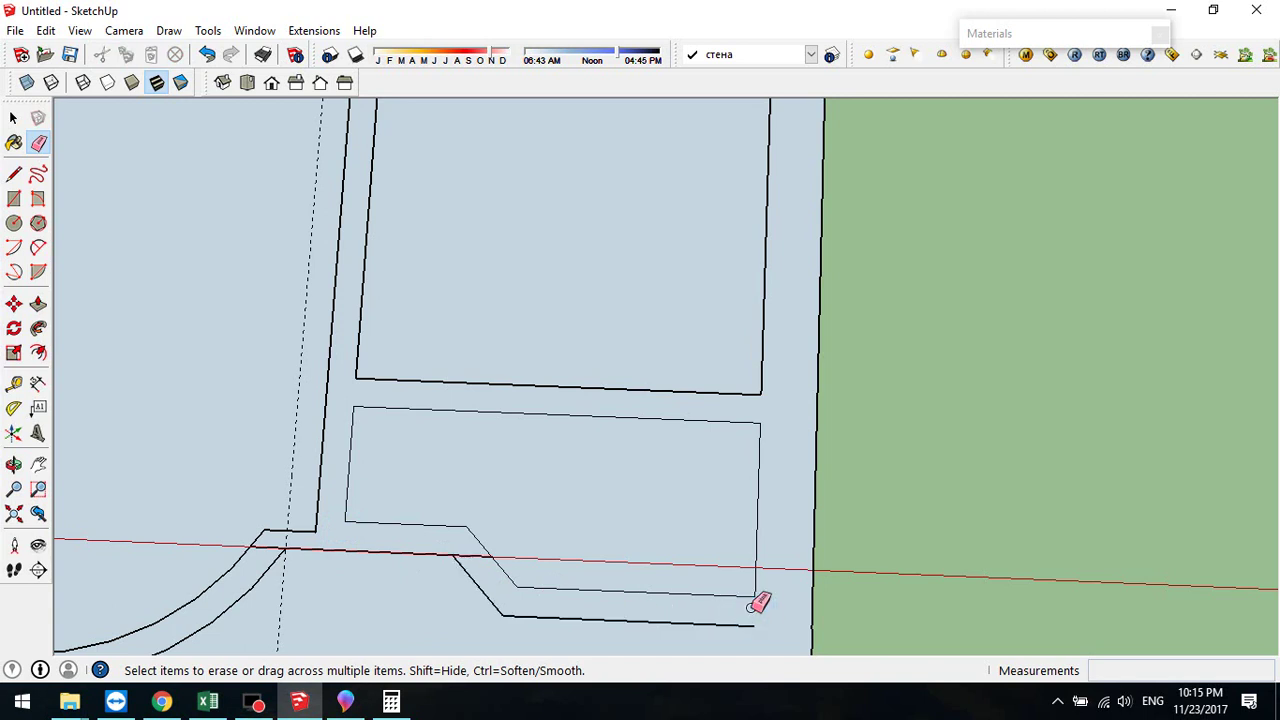
# - Extend the right balcony's outer bottom line 40 cm to the slab's outer right edge
pyautogui.scroll(-4, 760, 601)
pyautogui.moveTo(757, 605); pyautogui.dragTo(760, 440, button='middle')
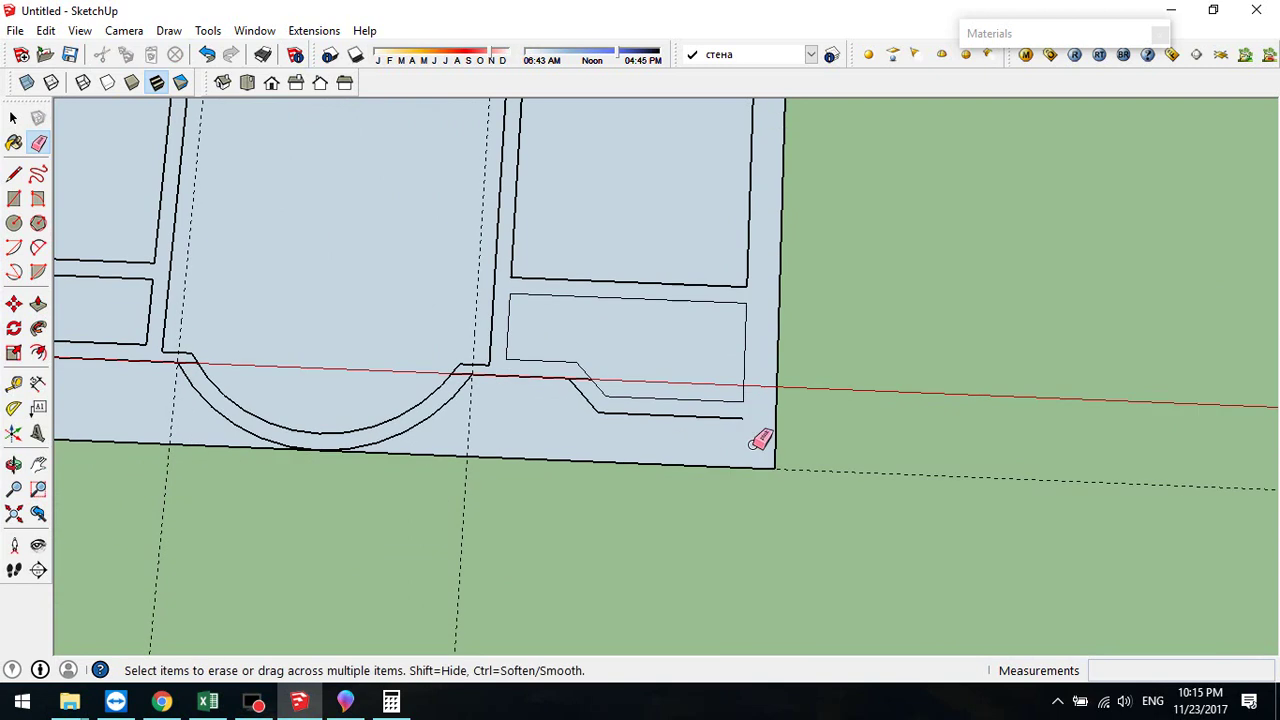
pyautogui.click(14, 173)
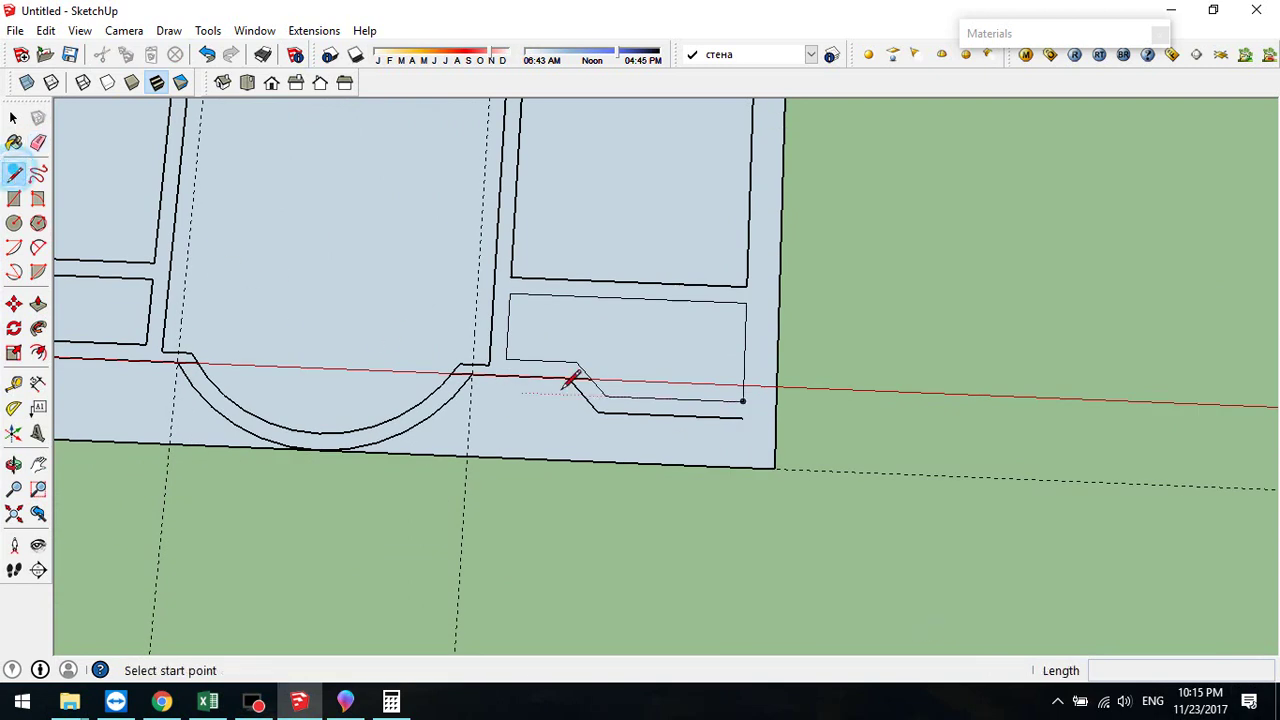
pyautogui.click(741, 418)
pyautogui.click(776, 419)
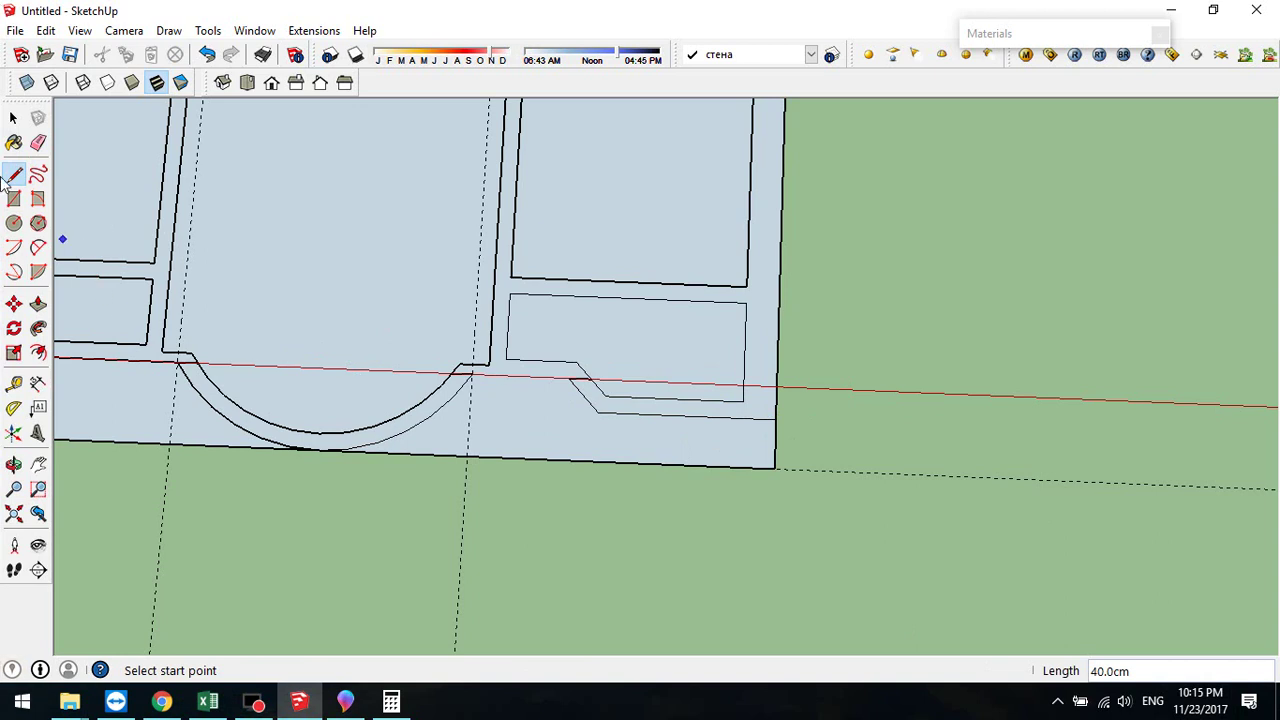
# - Erase the slab's surplus right and bottom edges below the right balcony
pyautogui.click(38, 142)
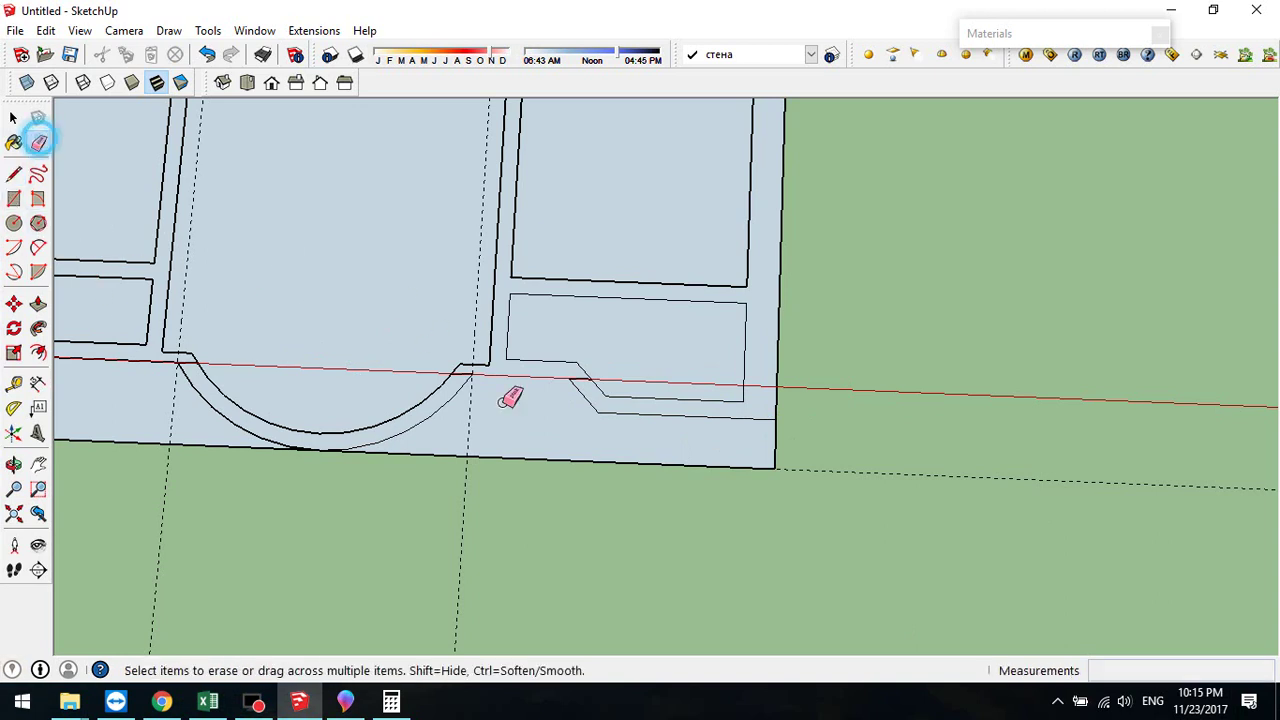
pyautogui.click(777, 455)
pyautogui.click(763, 466)
# - Draw a line across the outer left wall from the left balcony's upper-left corner to the slab's outer edge
pyautogui.moveTo(640, 446)
pyautogui.mouseDown(button='middle')
pyautogui.moveTo(640, 366)
pyautogui.moveTo(1120, 337)
pyautogui.mouseUp(button='middle')
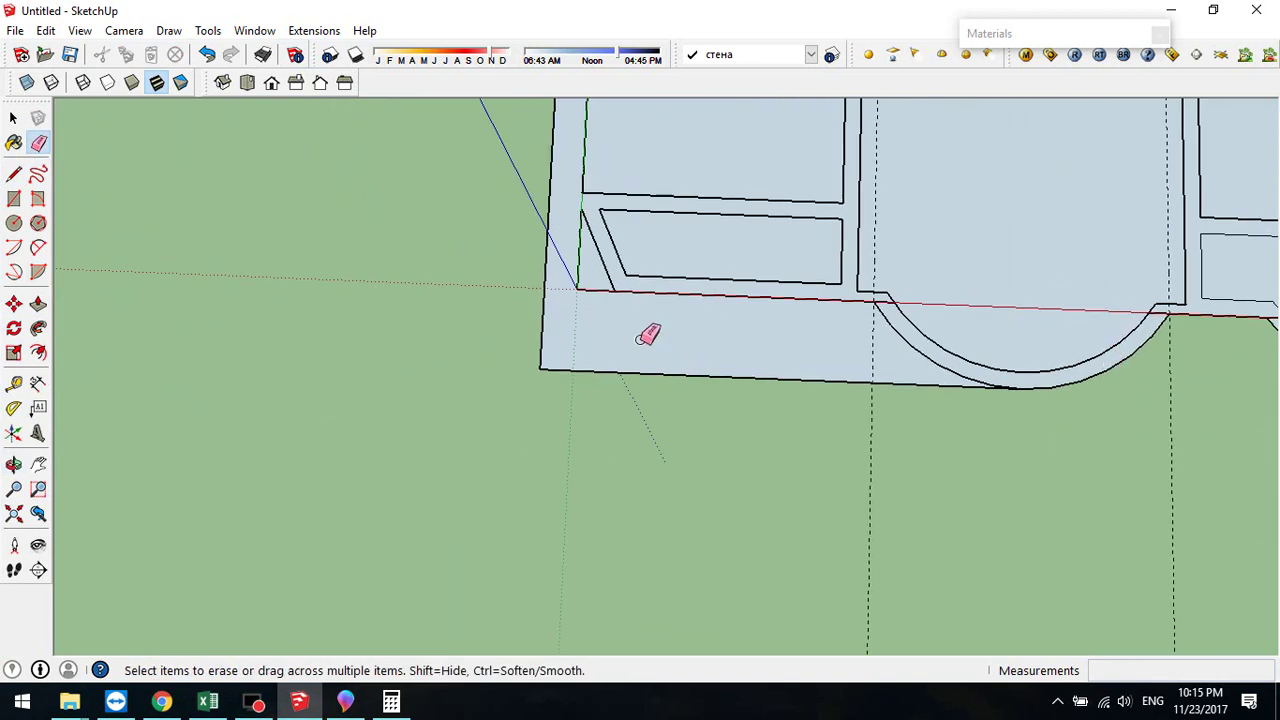
pyautogui.click(14, 174)
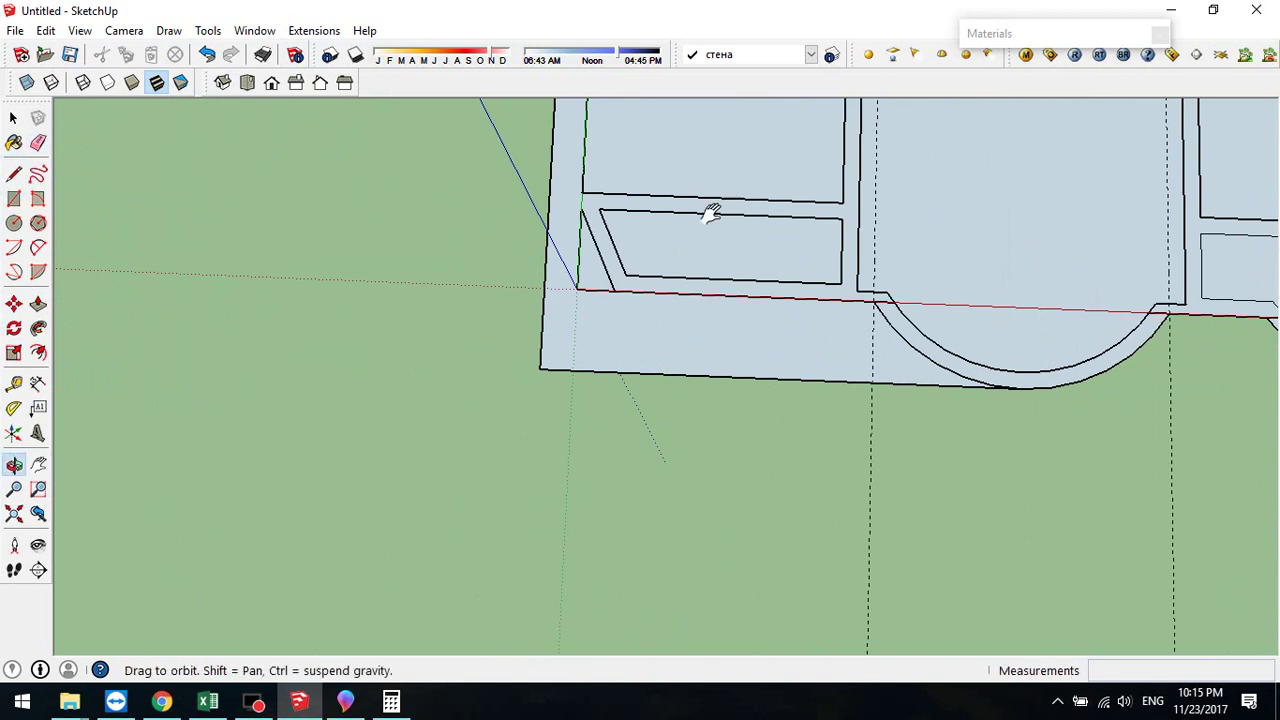
pyautogui.keyDown('shift'); pyautogui.moveTo(649, 241); pyautogui.dragTo(683, 331, button='middle'); pyautogui.keyUp('shift')
pyautogui.click(615, 298)
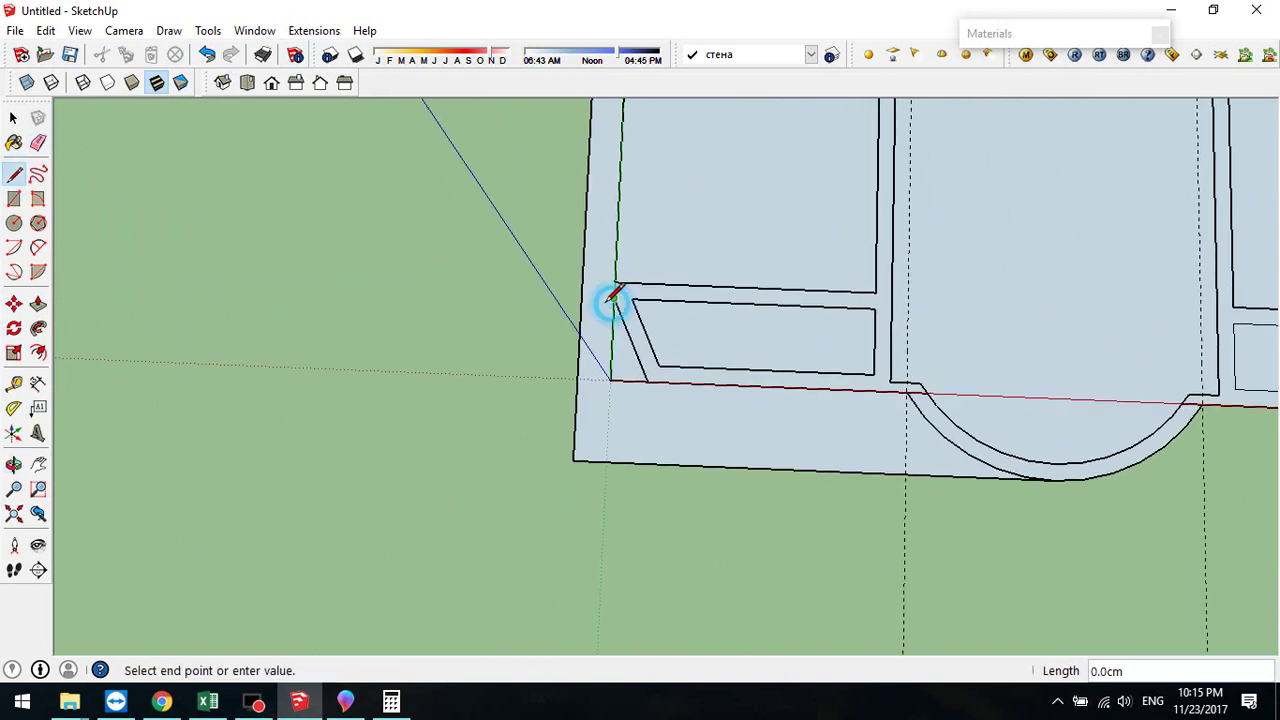
pyautogui.click(585, 297)
pyautogui.click(38, 143)
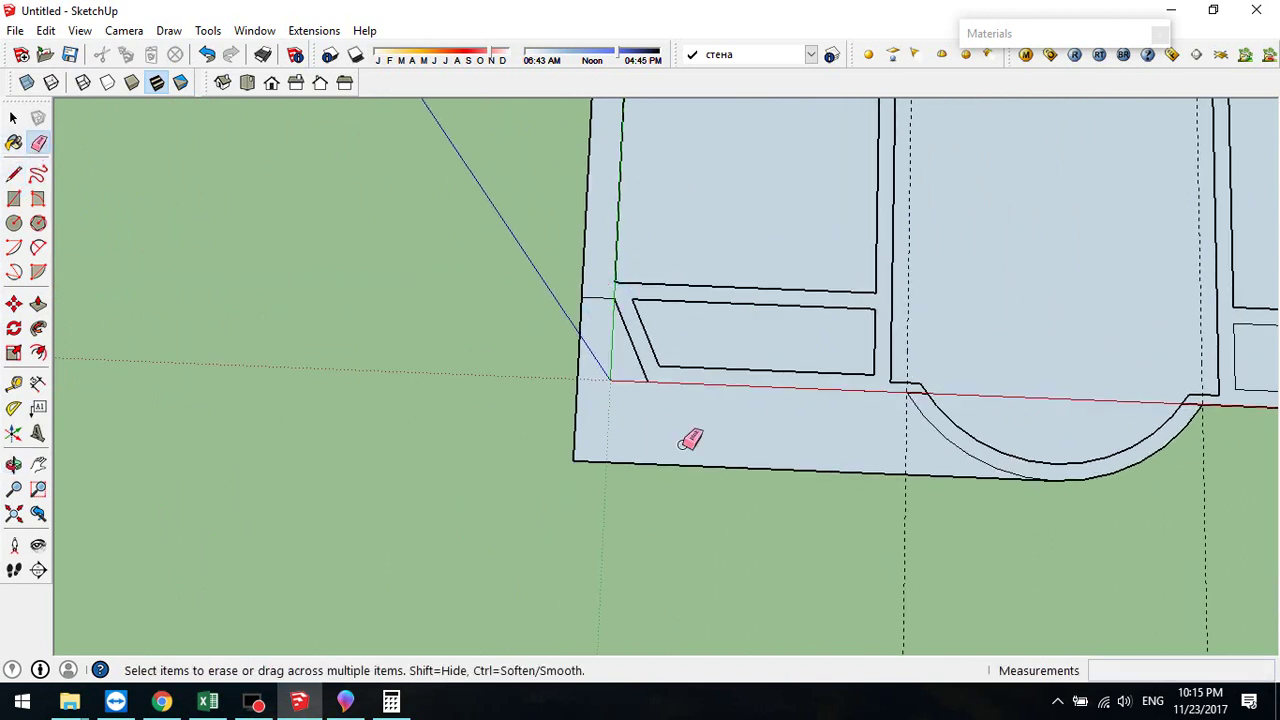
# - Erase the slab's surplus bottom and left edges below the left balcony
pyautogui.click(624, 462)
pyautogui.click(573, 425)
# - Try erasing the leftover corner edges outside the left balcony's slanted wall, and undo each erasure
pyautogui.click(611, 368)
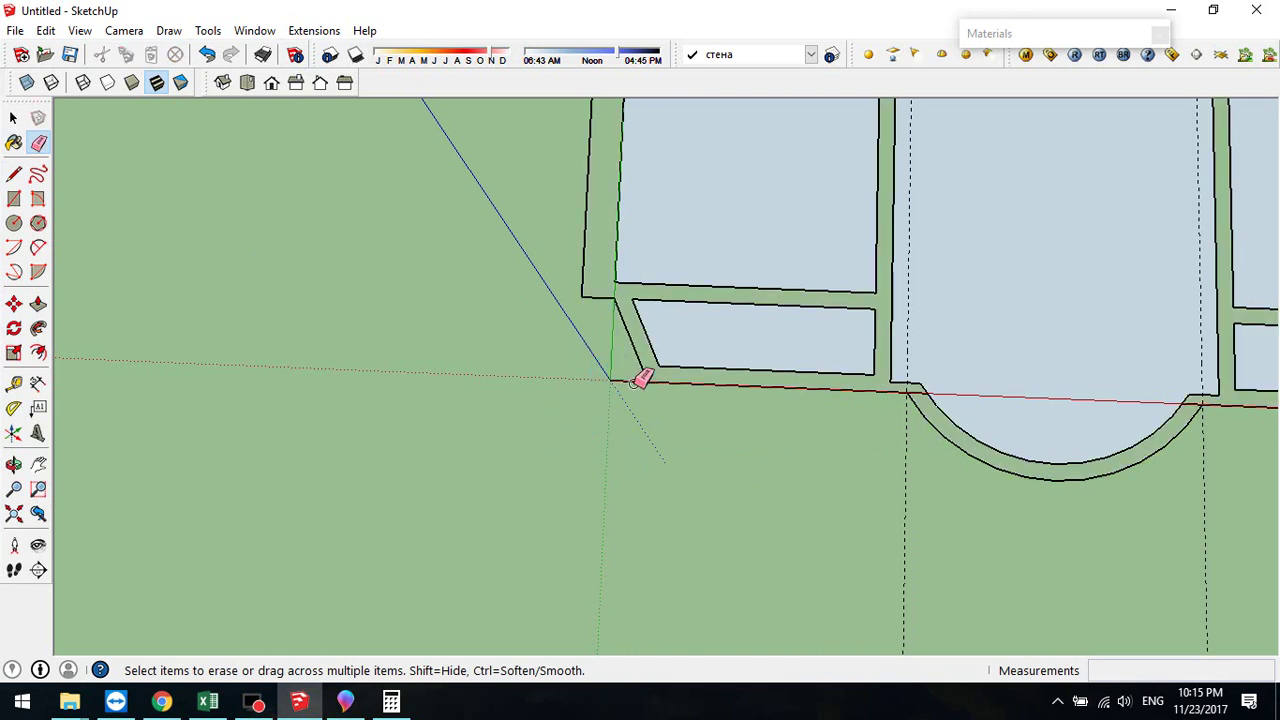
pyautogui.click(630, 381)
pyautogui.scroll(4, 636, 365)
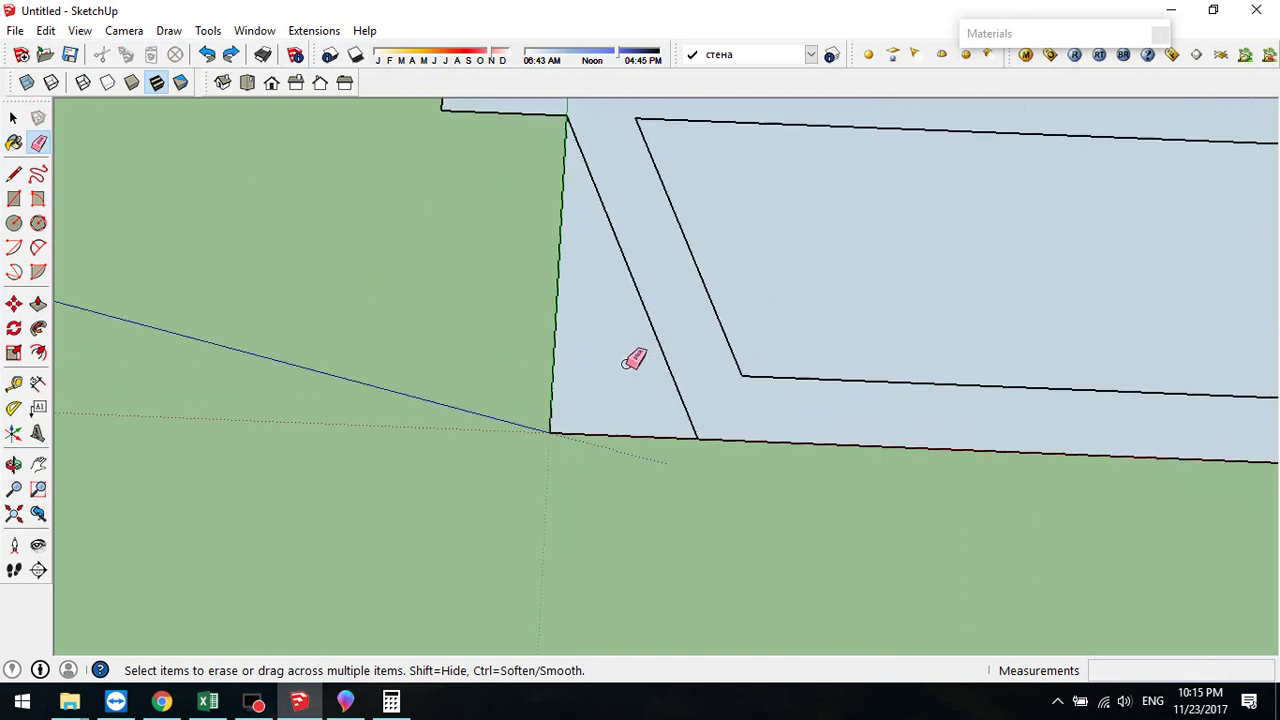
pyautogui.click(611, 435)
pyautogui.scroll(-2, 612, 434)
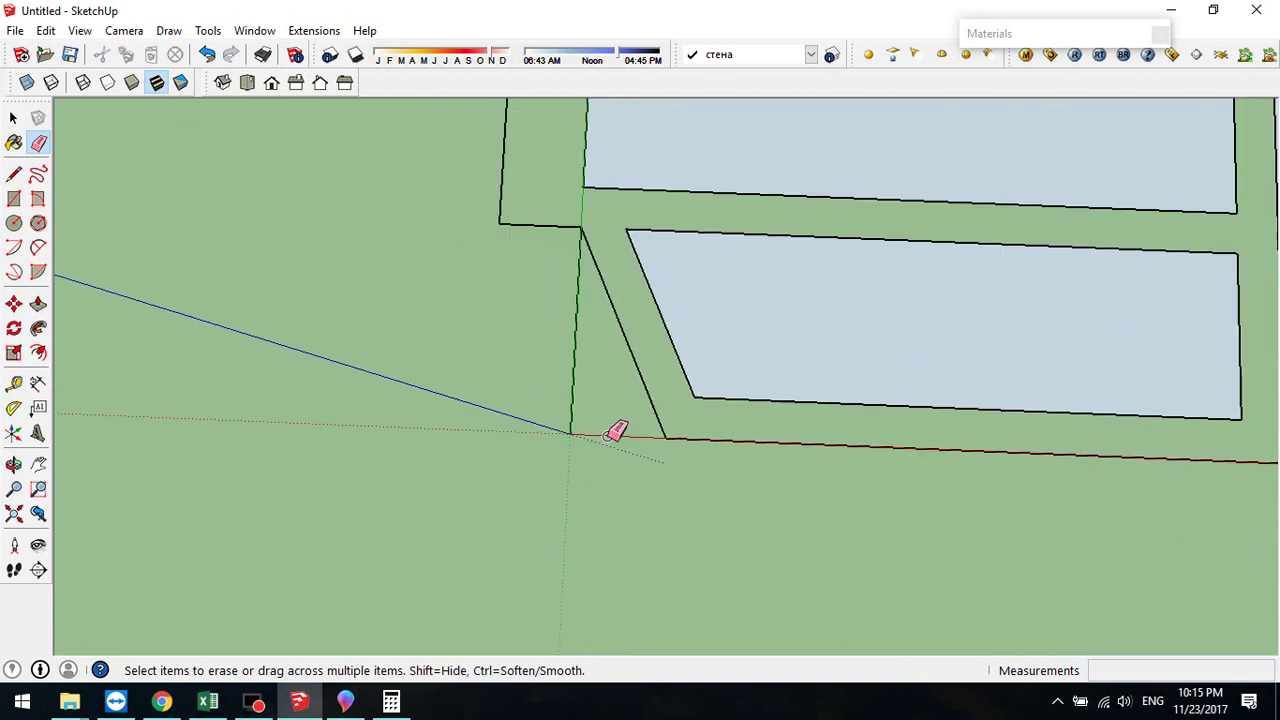
pyautogui.hotkey('ctrl', 'z')
pyautogui.scroll(2, 640, 331)
pyautogui.scroll(2, 597, 255)
pyautogui.scroll(-2, 590, 248)
pyautogui.scroll(2, 590, 248)
pyautogui.scroll(-3, 590, 252)
pyautogui.scroll(4, 640, 385)
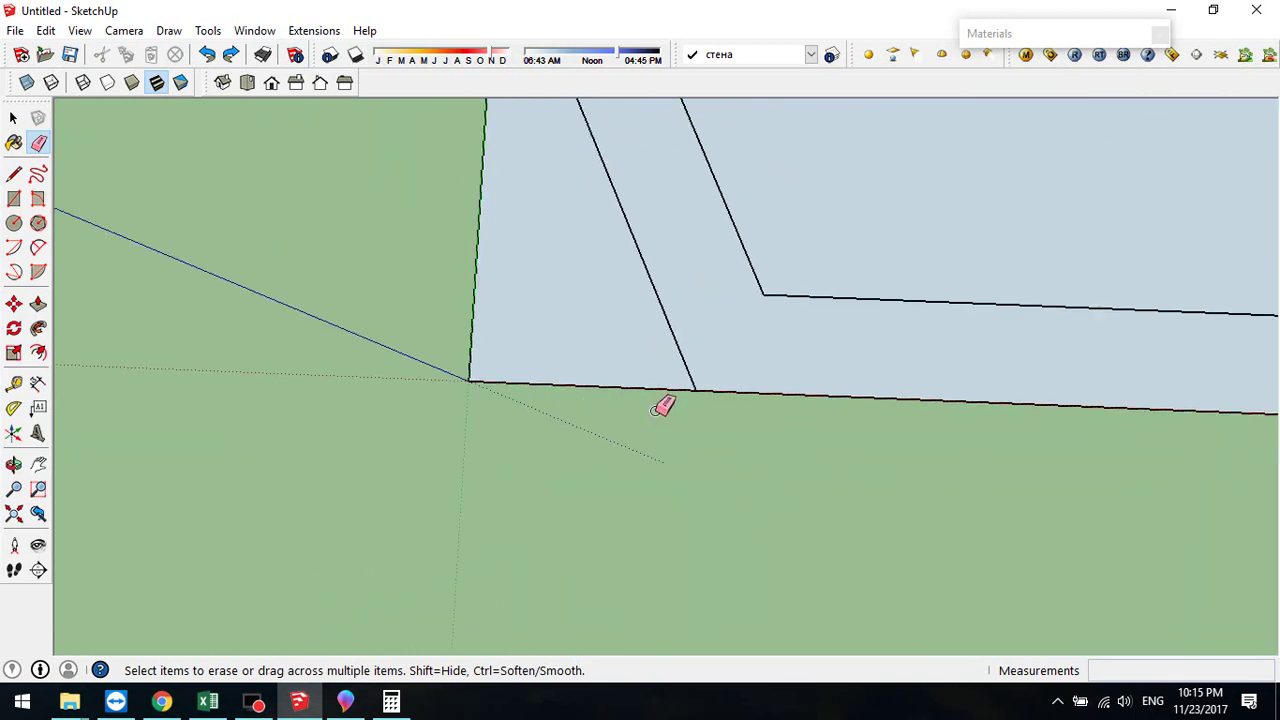
pyautogui.click(643, 385)
pyautogui.hotkey('ctrl', 'z')
pyautogui.scroll(-3, 643, 385)
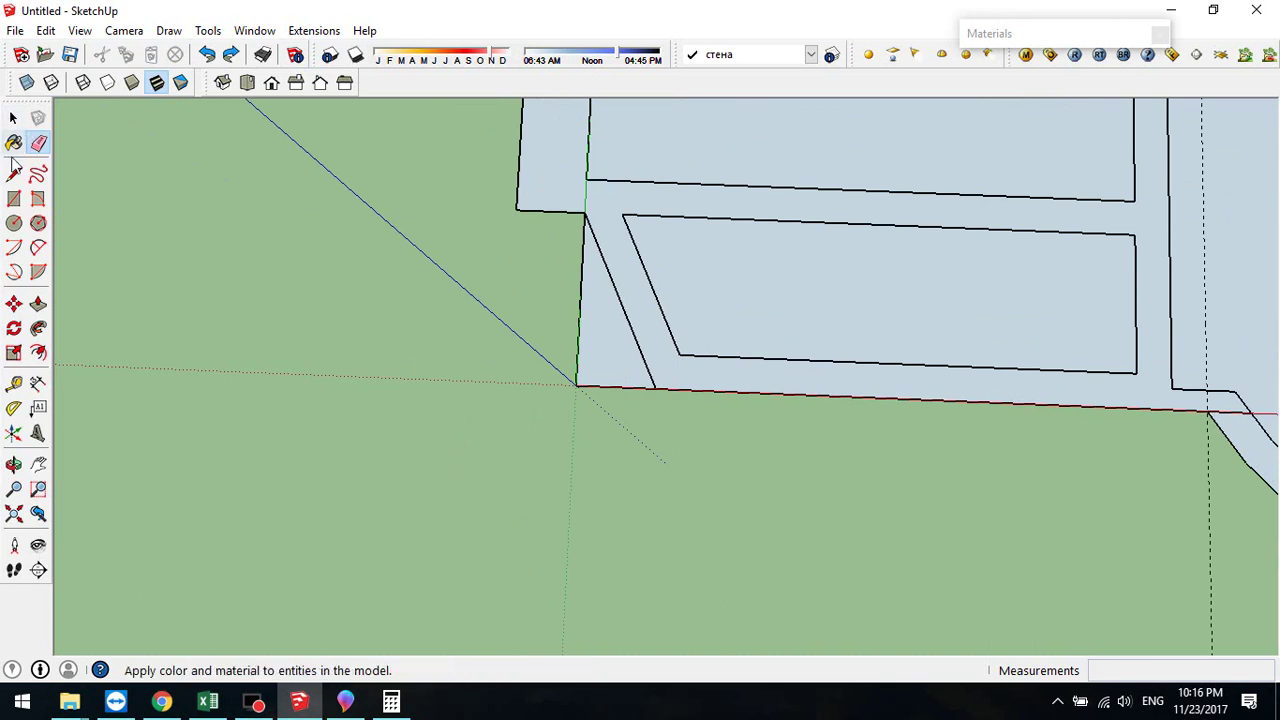
# - Retrace the corner triangle outside the left balcony's slanted wall with lines, and erase the triangle's two outer edges
pyautogui.click(14, 174)
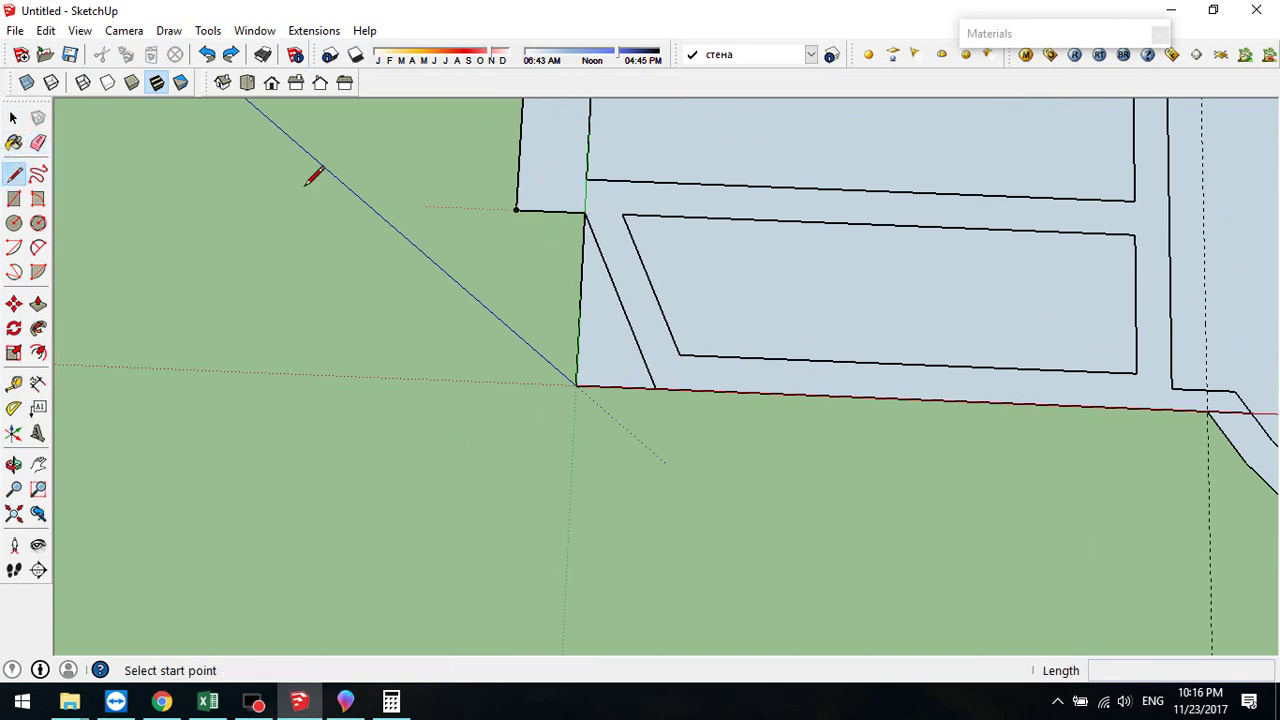
pyautogui.click(586, 212)
pyautogui.click(576, 385)
pyautogui.click(655, 386)
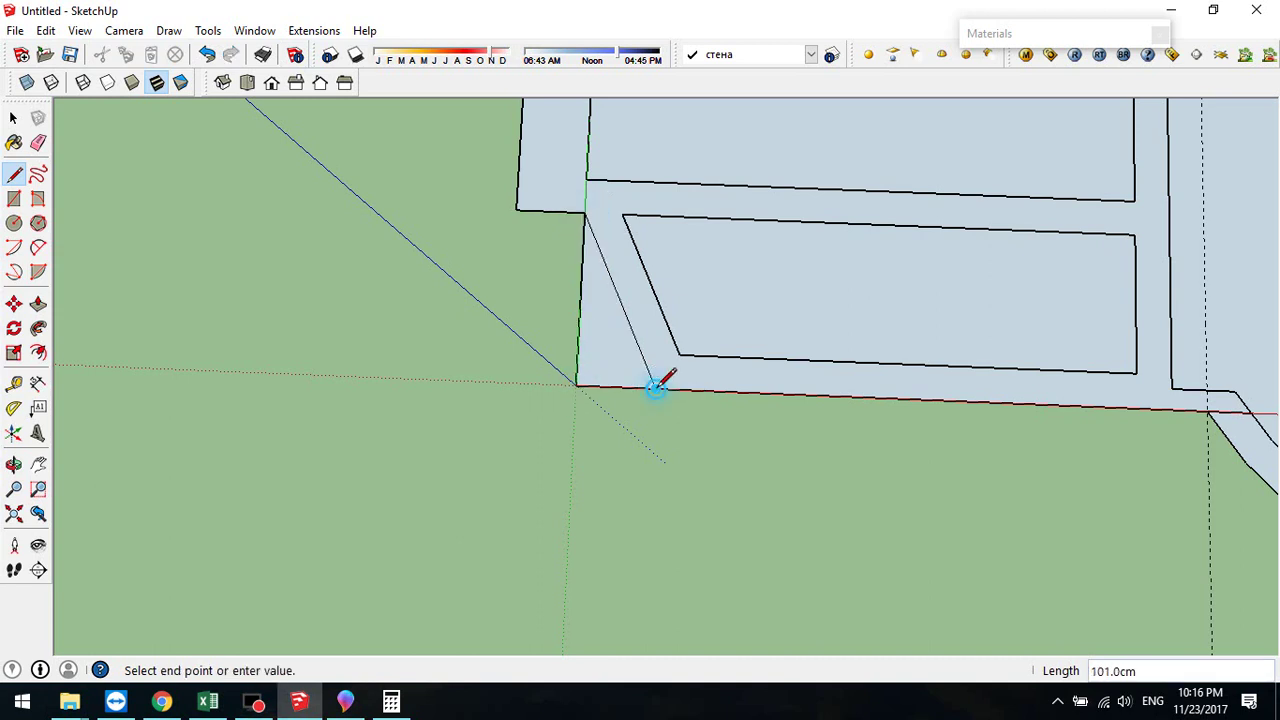
pyautogui.click(586, 212)
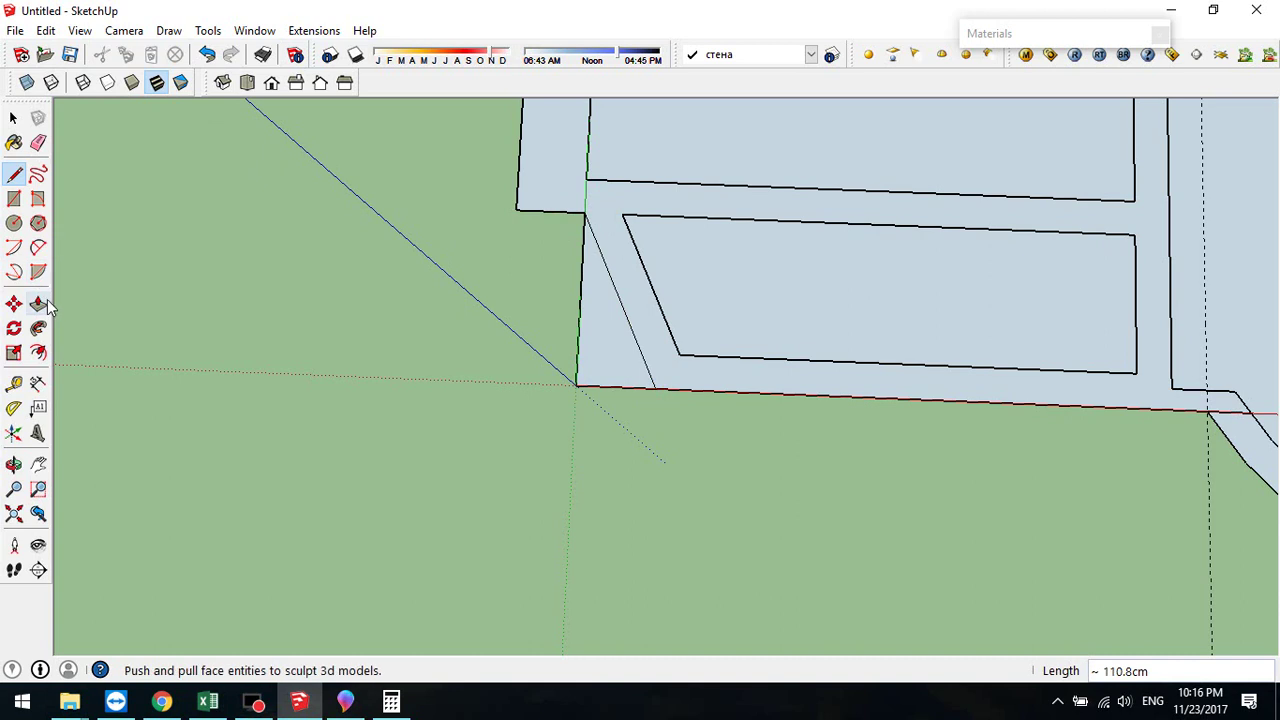
pyautogui.click(38, 142)
pyautogui.click(581, 337)
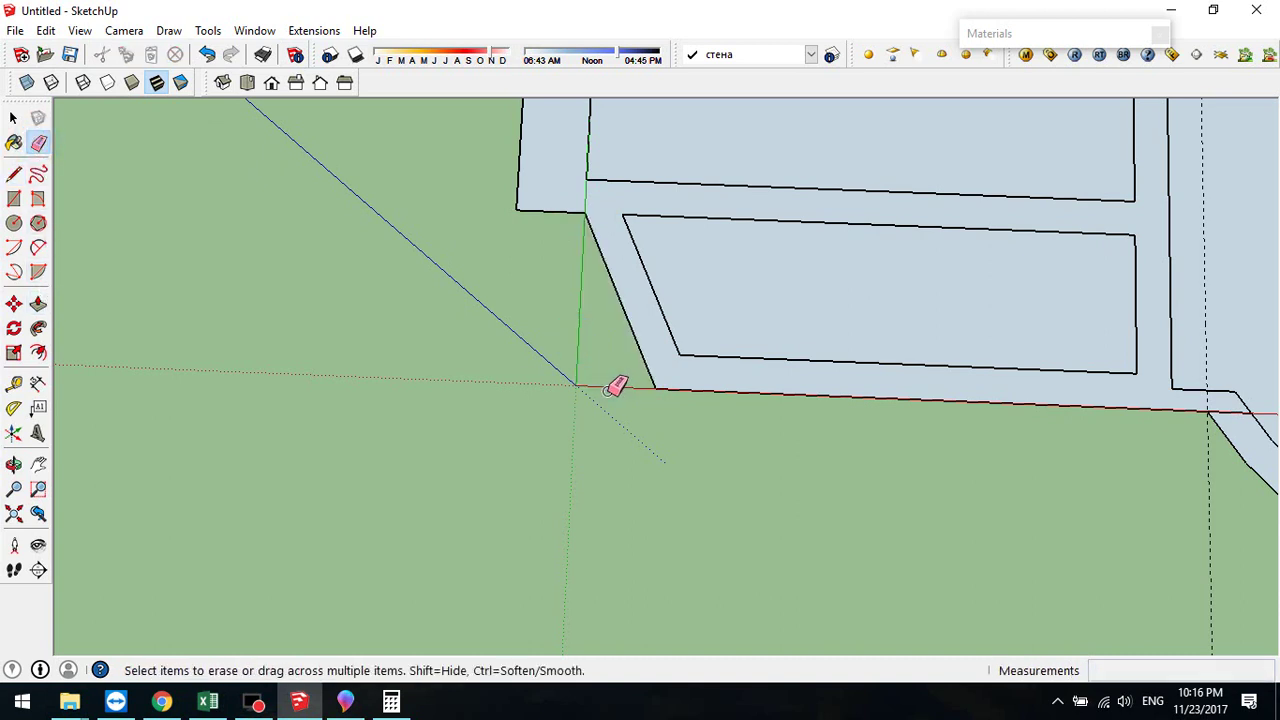
# - Examine the whole plan with Push/Pull to check which room floors are separate from the wall face
pyautogui.scroll(-3, 612, 385)
pyautogui.scroll(-4, 705, 377)
pyautogui.moveTo(1140, 334); pyautogui.dragTo(640, 328, button='middle')
pyautogui.scroll(4, 640, 328)
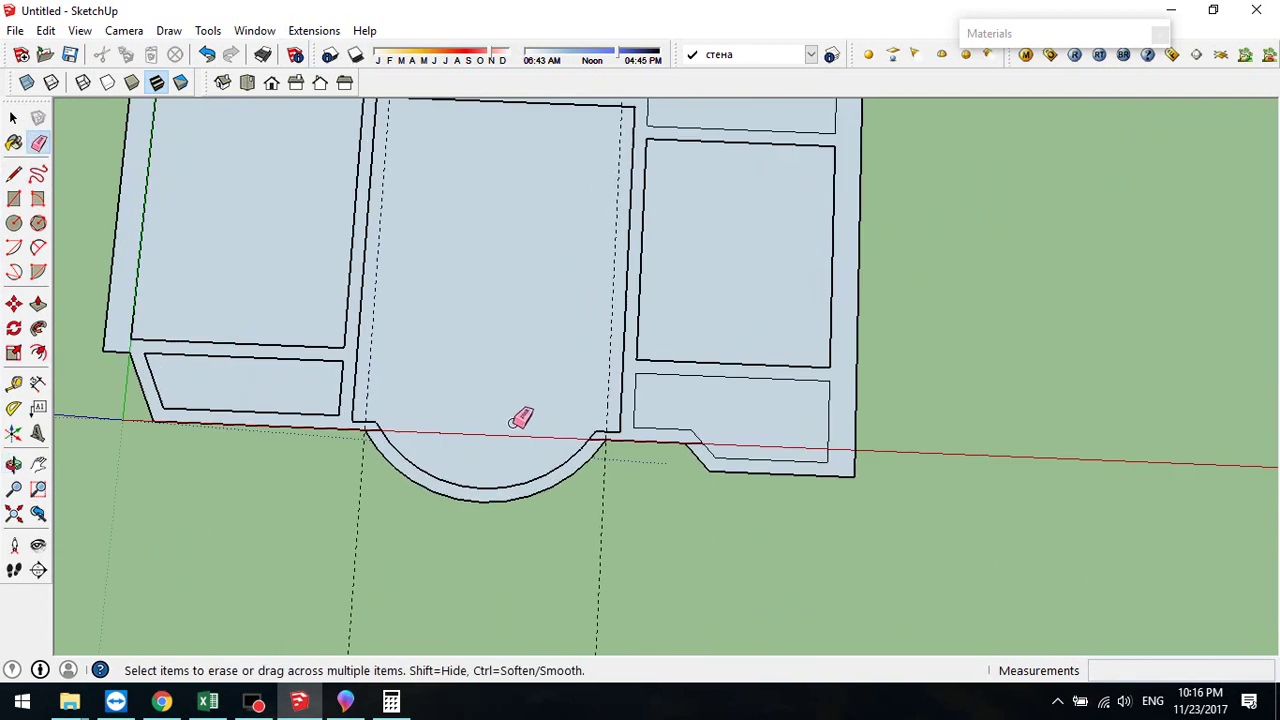
pyautogui.moveTo(306, 310)
pyautogui.mouseDown(button='middle')
pyautogui.moveTo(423, 491)
pyautogui.moveTo(418, 502)
pyautogui.moveTo(366, 477)
pyautogui.moveTo(354, 386)
pyautogui.moveTo(378, 401)
pyautogui.moveTo(491, 406)
pyautogui.mouseUp(button='middle')
pyautogui.press('e')
pyautogui.scroll(-3, 491, 406)
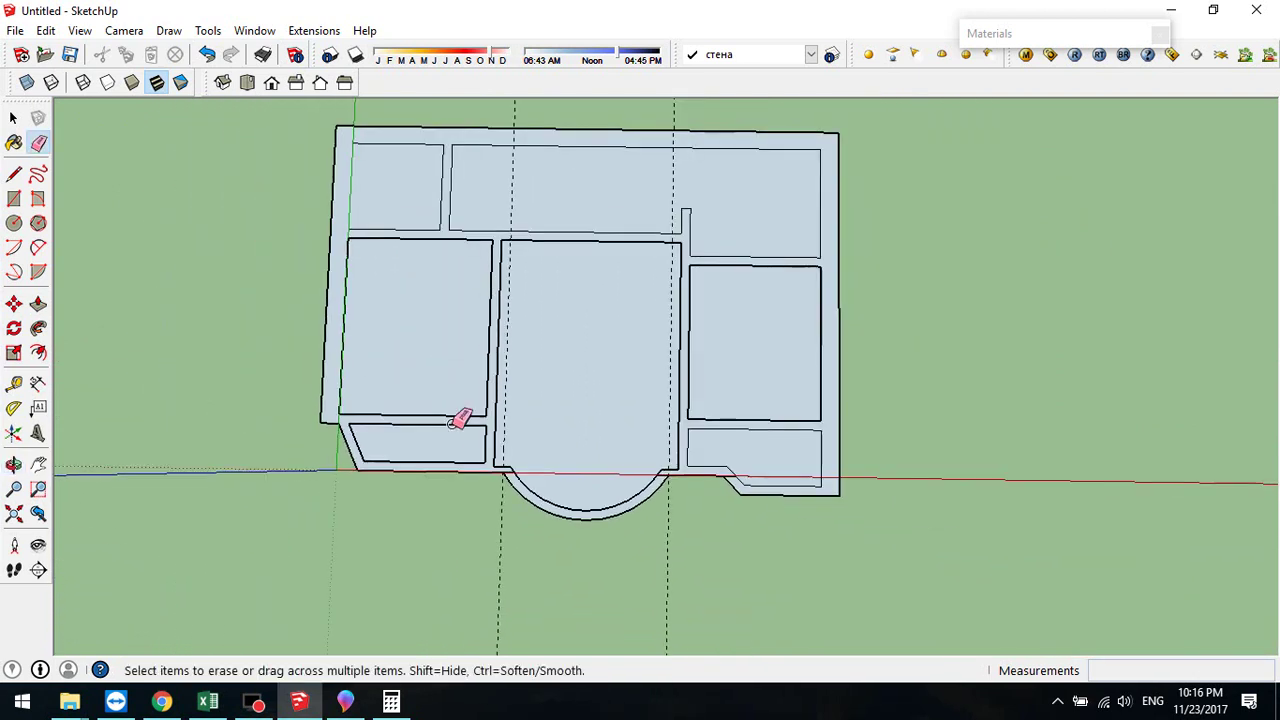
pyautogui.click(38, 303)
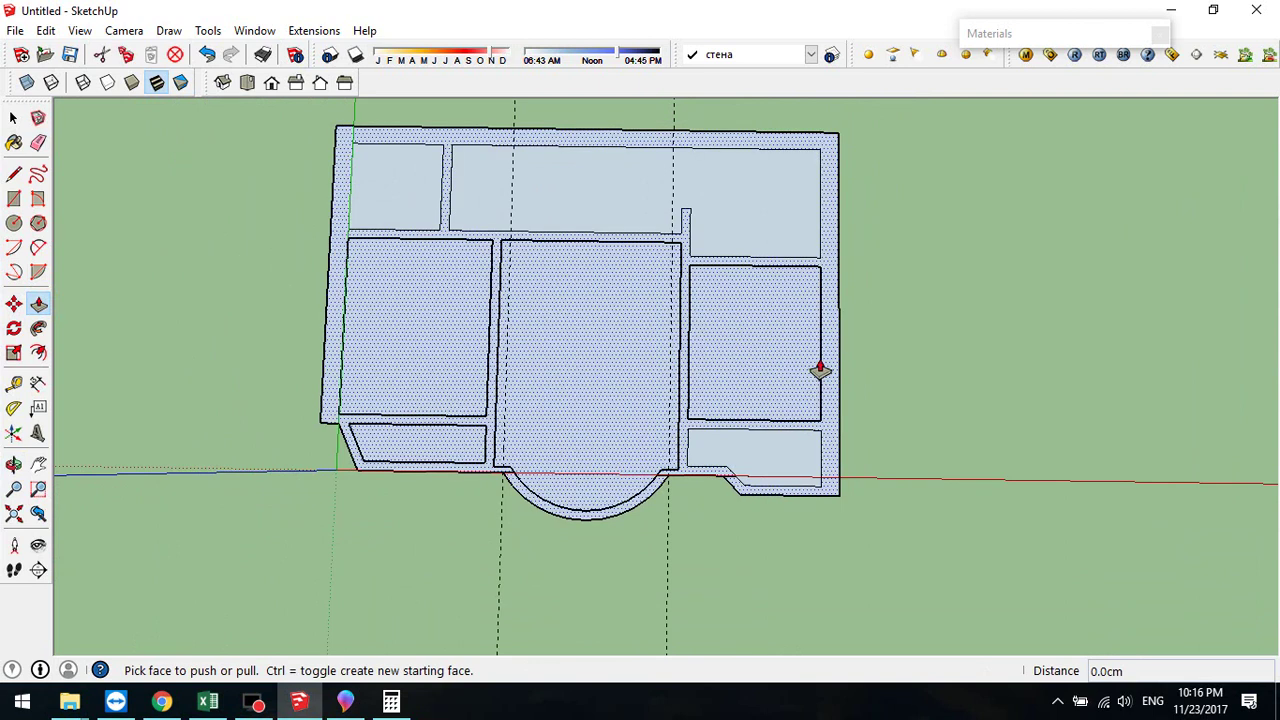
pyautogui.scroll(6, 815, 278)
pyautogui.scroll(-8, 743, 279)
pyautogui.scroll(6, 505, 521)
pyautogui.moveTo(428, 510); pyautogui.dragTo(569, 558, button='middle')
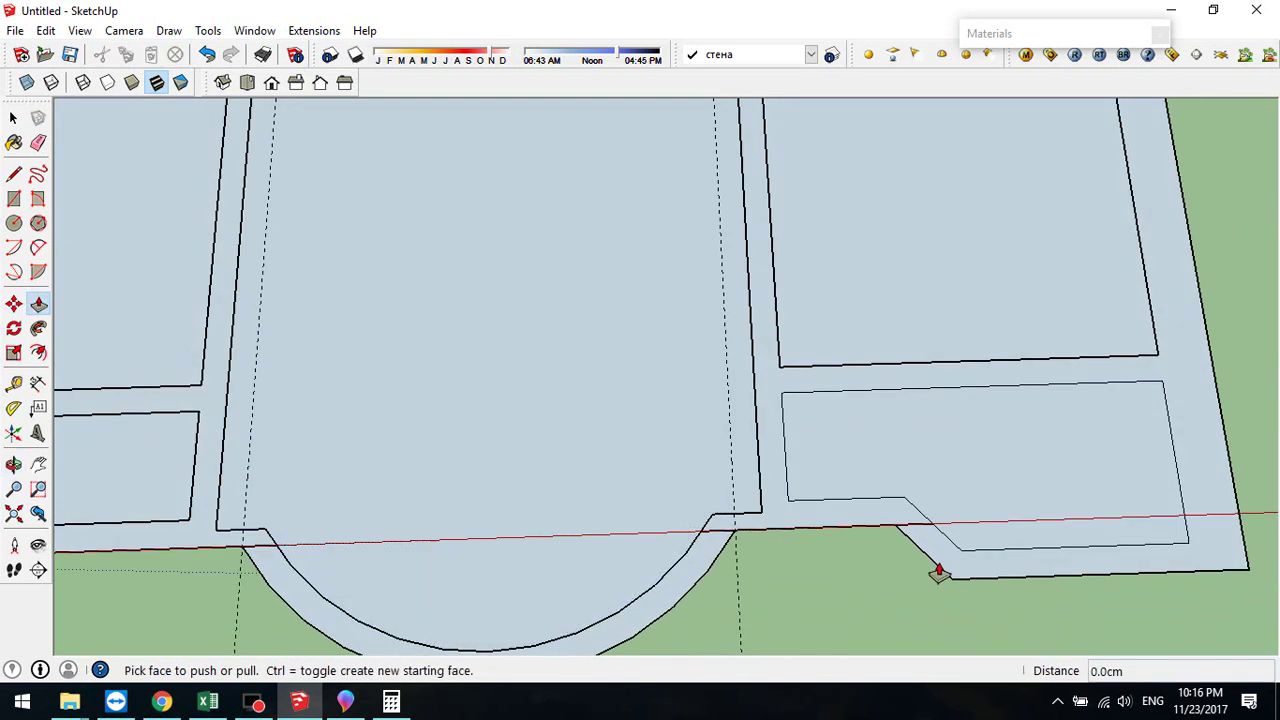
pyautogui.click(38, 142)
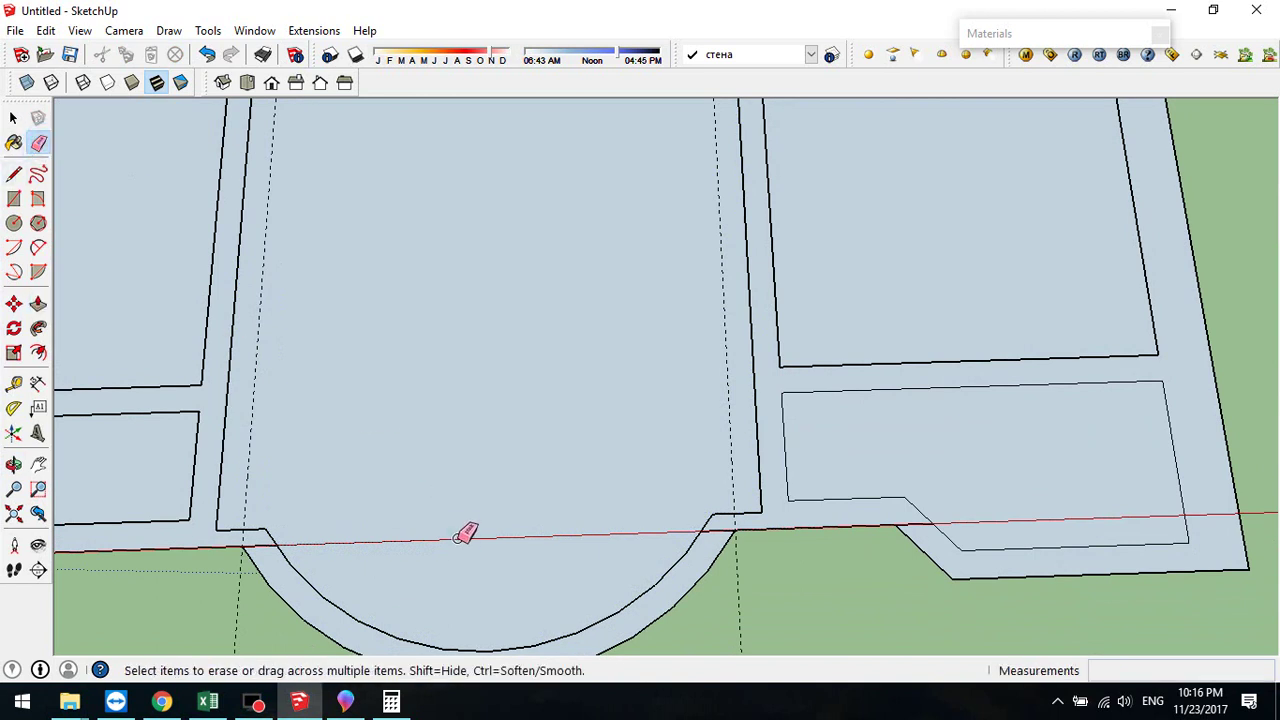
pyautogui.scroll(-2, 456, 536)
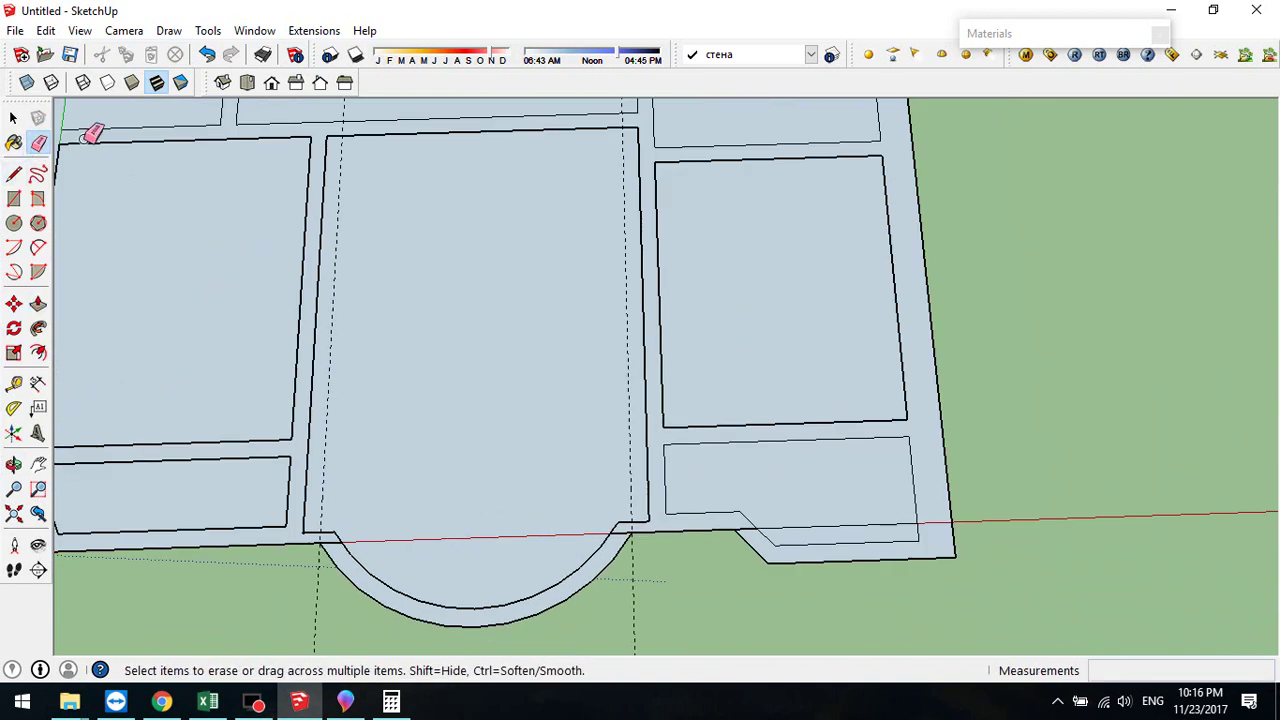
# - Select the wall face to show which rooms are still merged with it, and dismiss the storage notification
pyautogui.click(13, 118)
pyautogui.tripleClick(816, 352)
pyautogui.scroll(3, 697, 389)
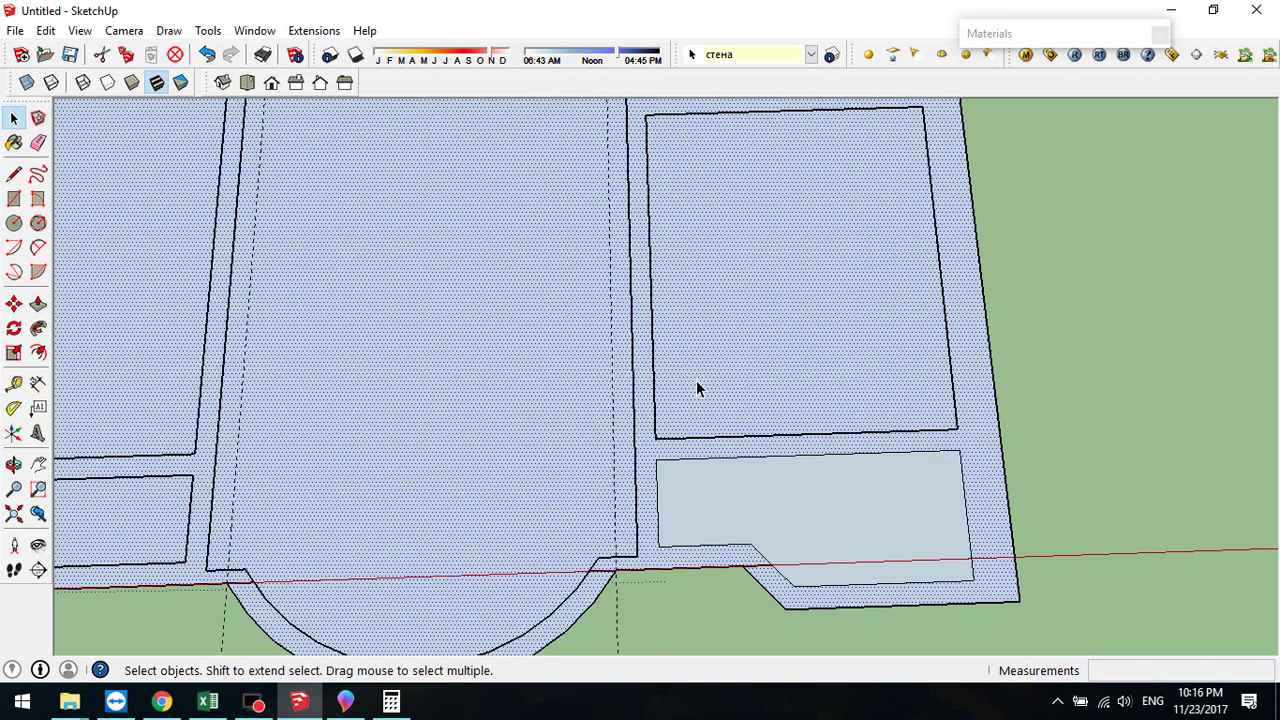
pyautogui.moveTo(773, 418); pyautogui.dragTo(1093, 562, button='middle')
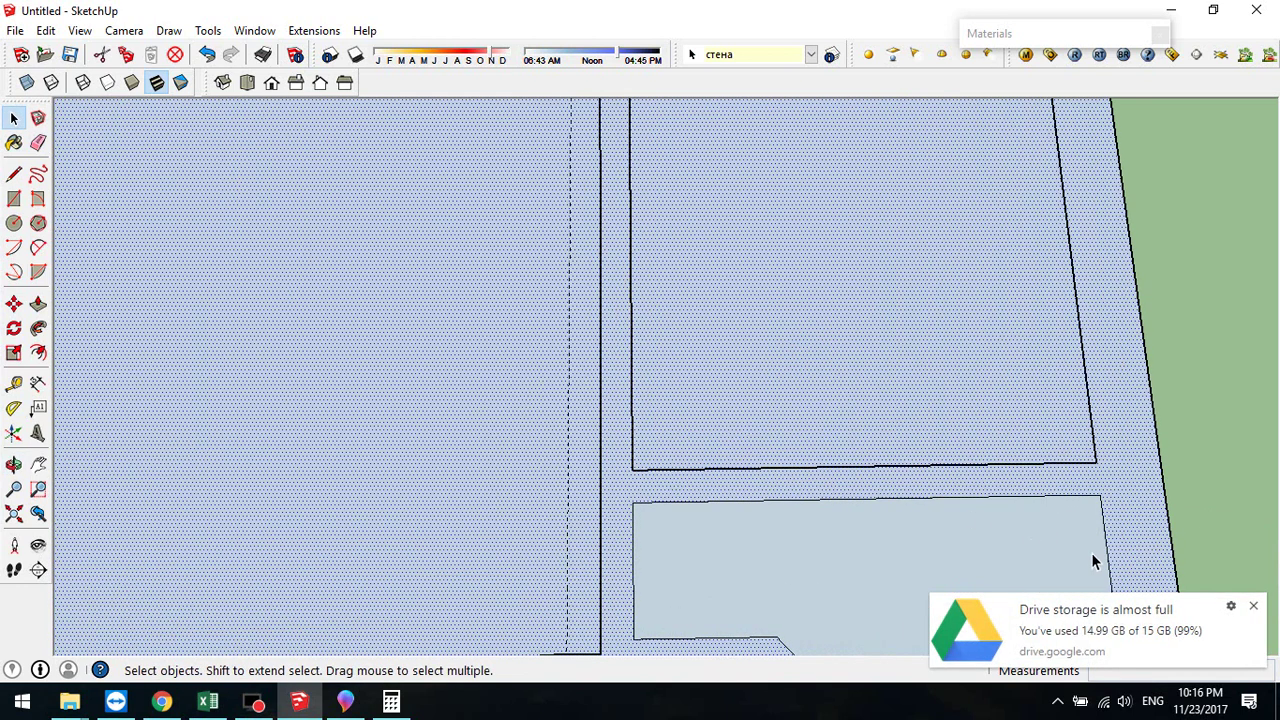
pyautogui.click(1253, 606)
pyautogui.moveTo(797, 426)
pyautogui.mouseDown(button='middle')
pyautogui.moveTo(749, 443)
pyautogui.moveTo(816, 435)
pyautogui.mouseUp(button='middle')
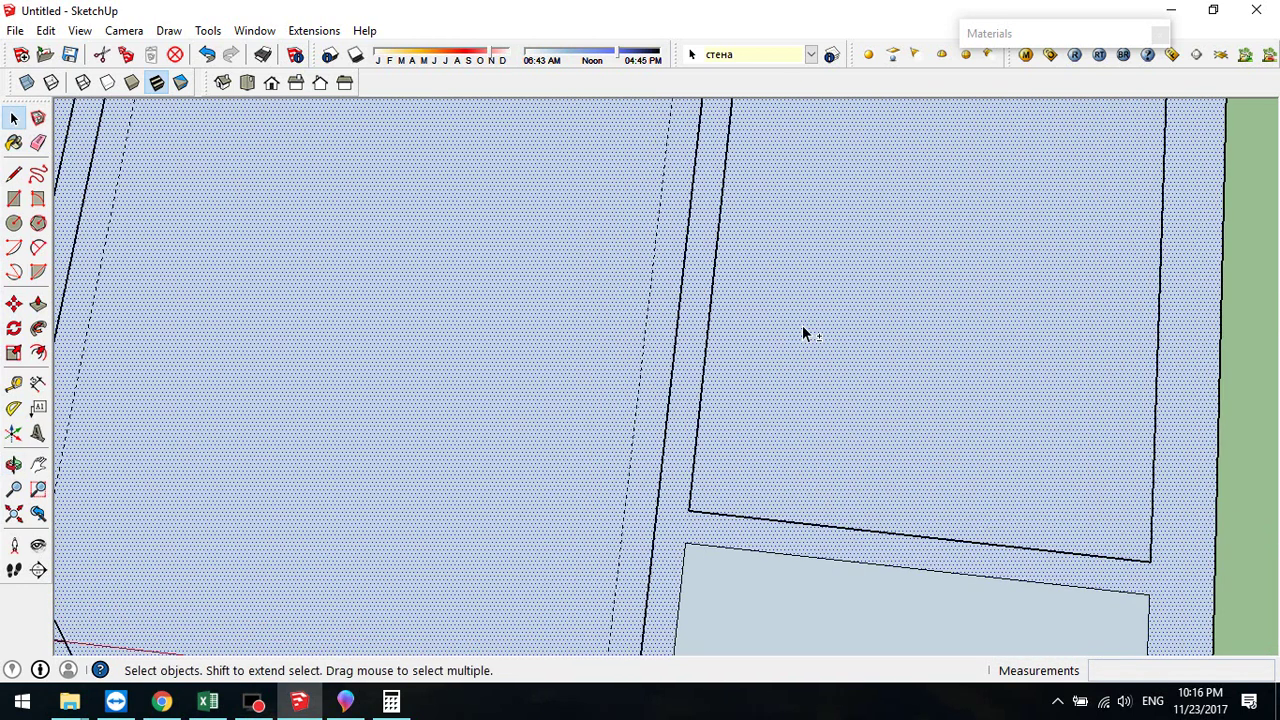
pyautogui.scroll(-5, 802, 310)
pyautogui.moveTo(783, 266); pyautogui.dragTo(640, 430, button='middle')
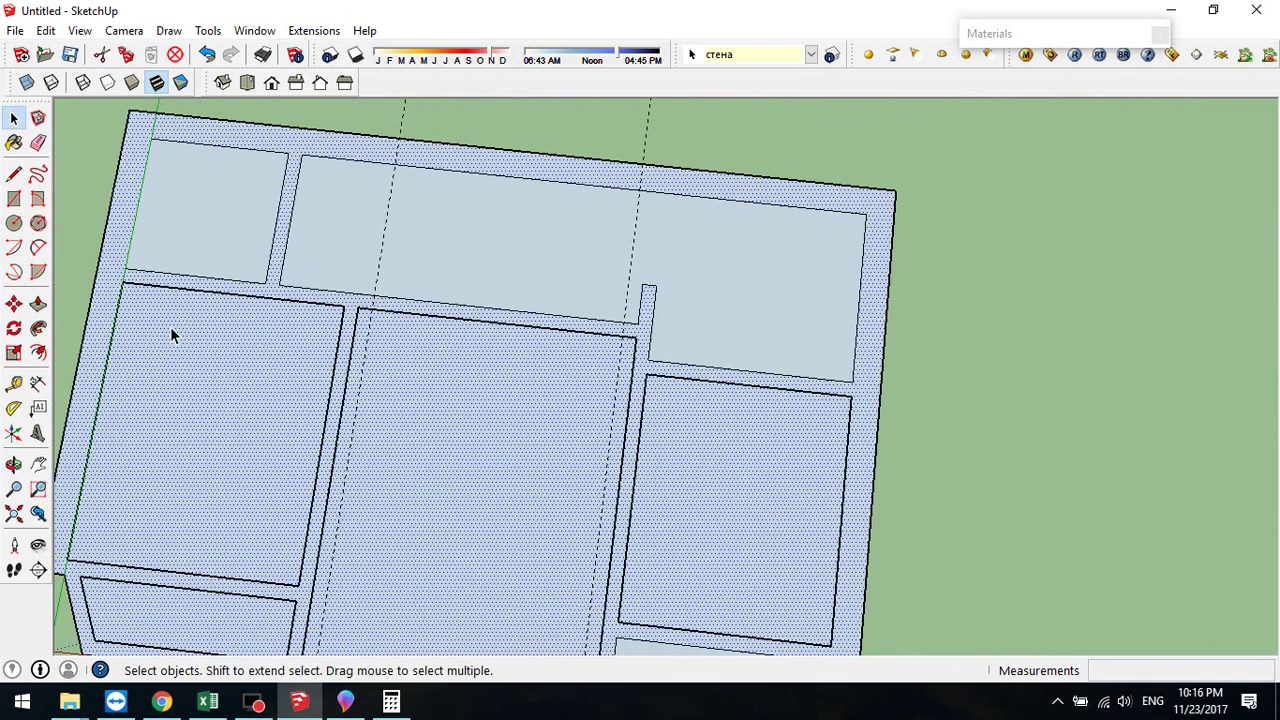
pyautogui.moveTo(351, 426); pyautogui.dragTo(333, 260, button='middle')
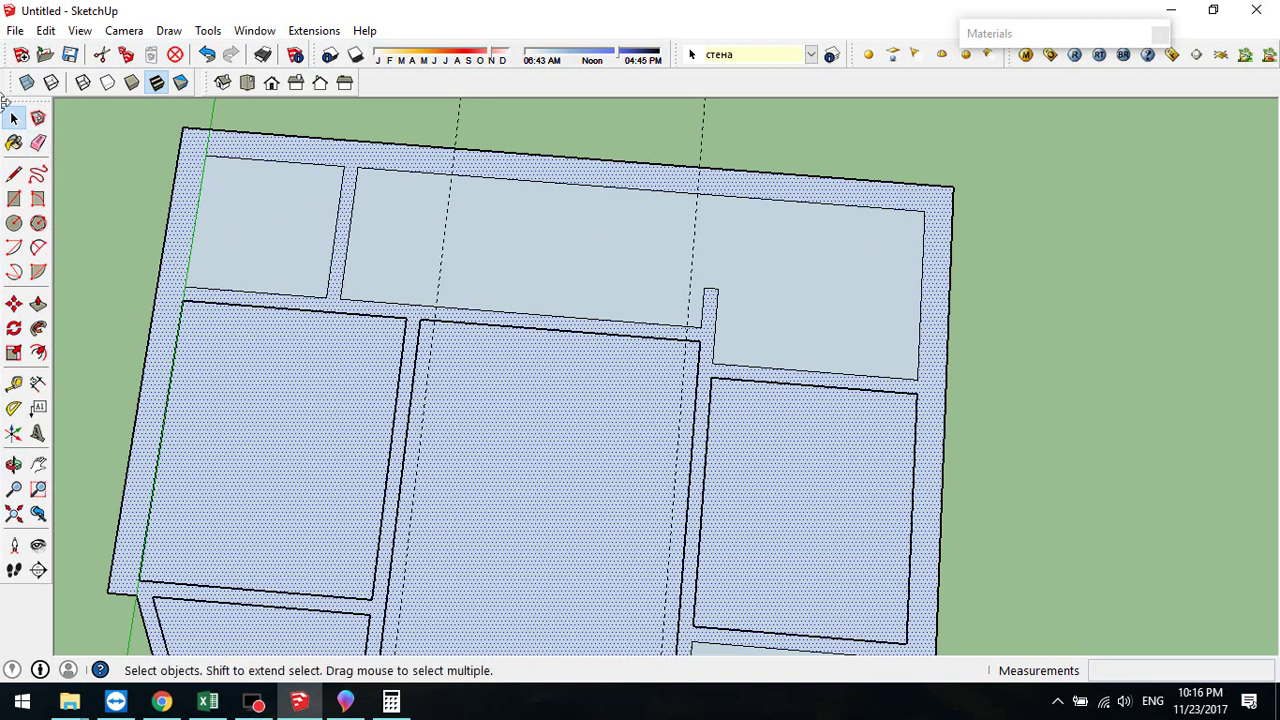
# - Draw a 391 × 320 cm rectangle over the large left room between its inner corners to separate its floor
pyautogui.click(14, 199)
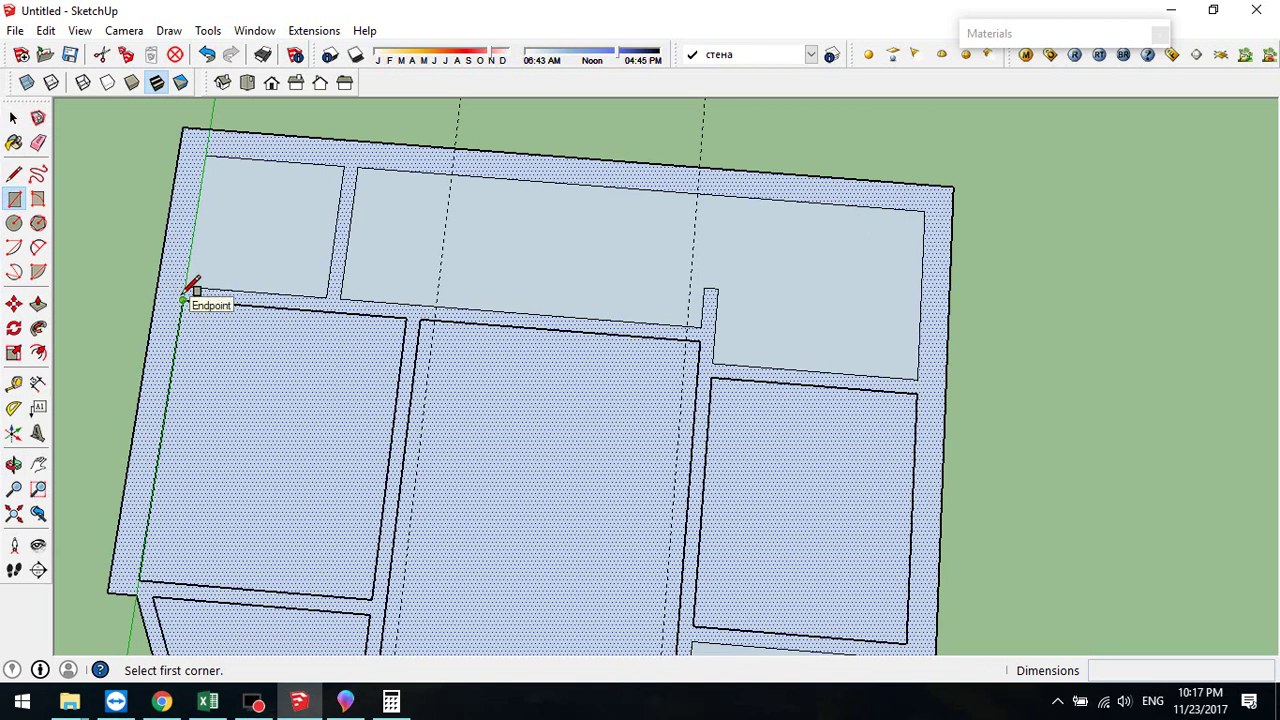
pyautogui.click(184, 297)
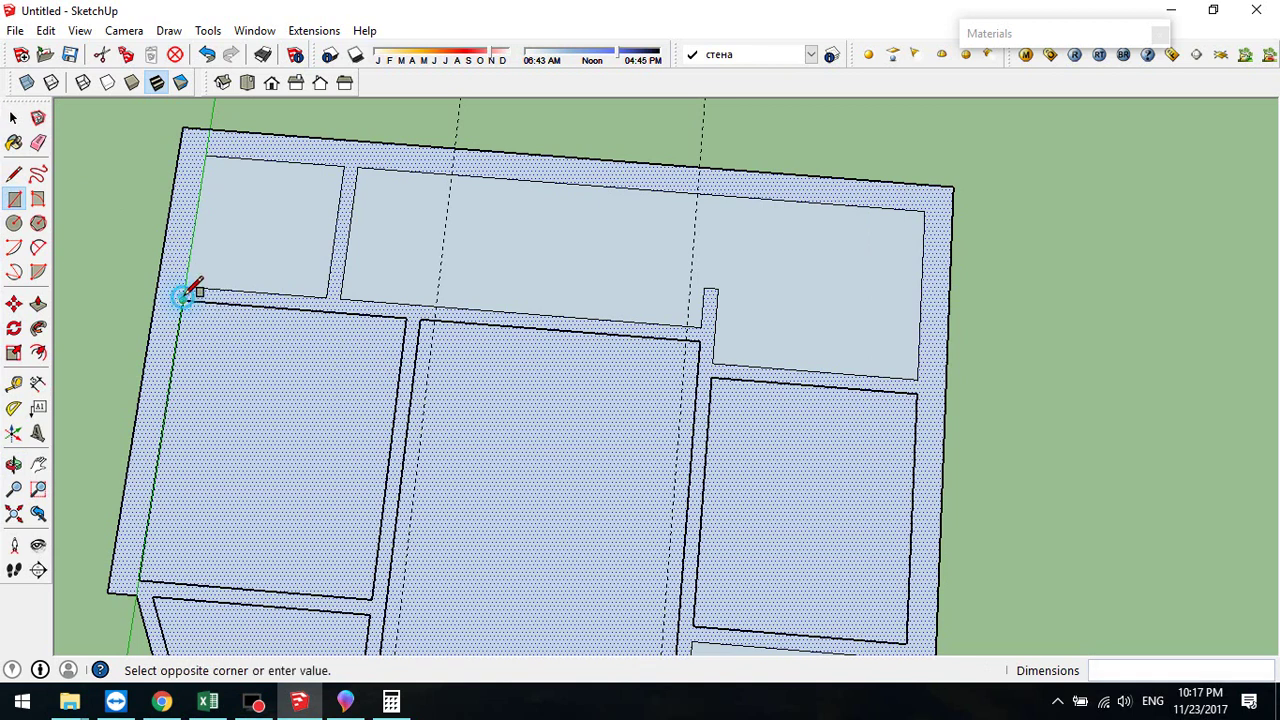
pyautogui.click(373, 598)
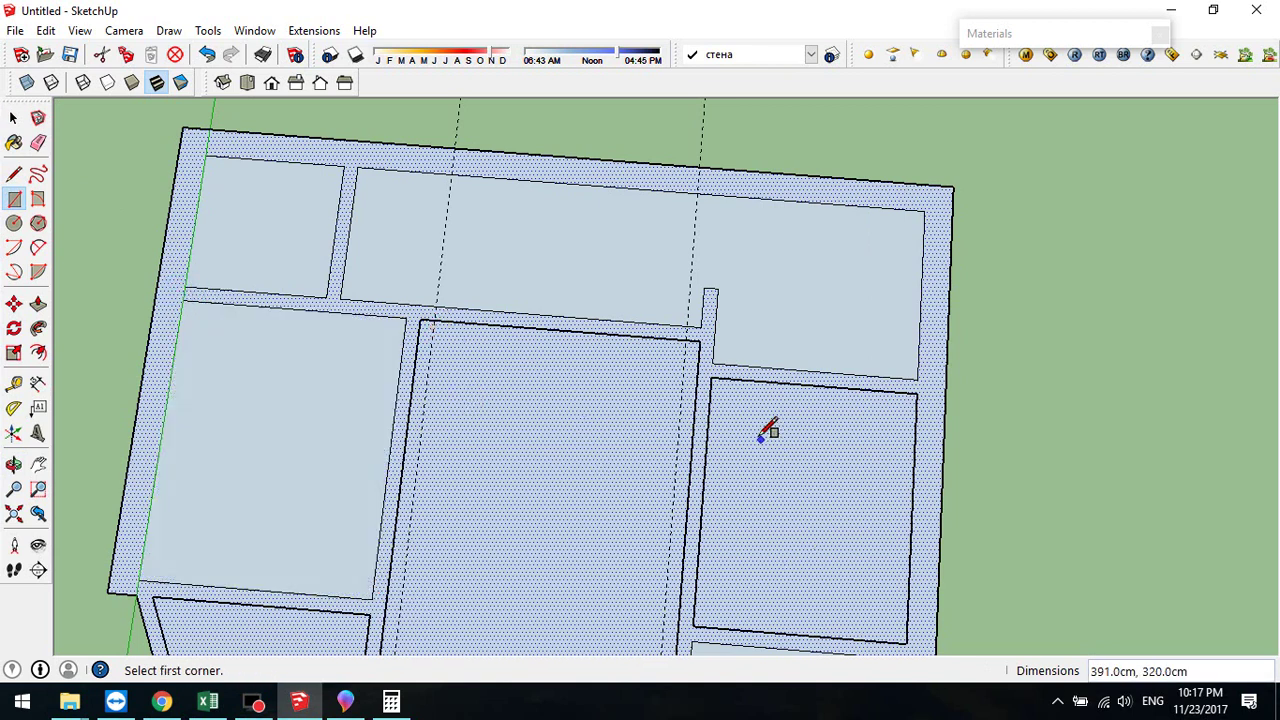
# - Draw a rectangle over the room above the right balcony between its opposite inner corners to separate its floor
pyautogui.moveTo(783, 452); pyautogui.dragTo(518, 184, button='middle')
pyautogui.click(521, 174)
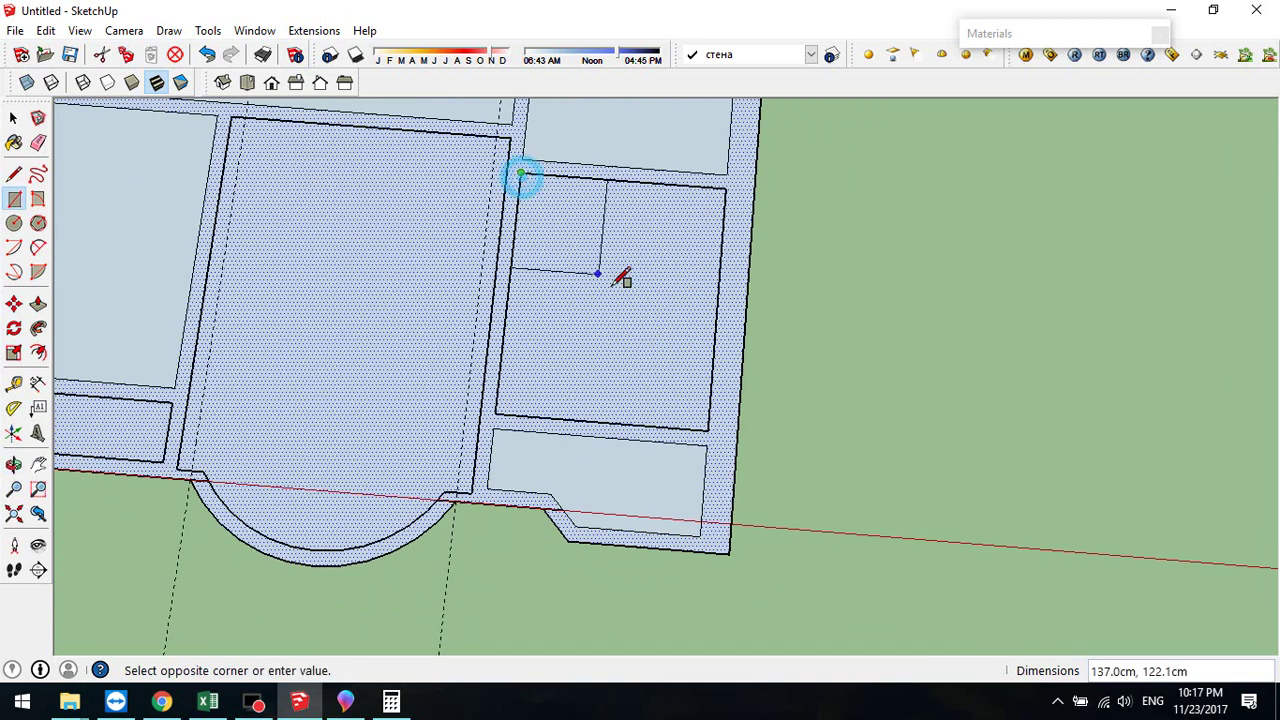
pyautogui.click(710, 430)
pyautogui.click(521, 172)
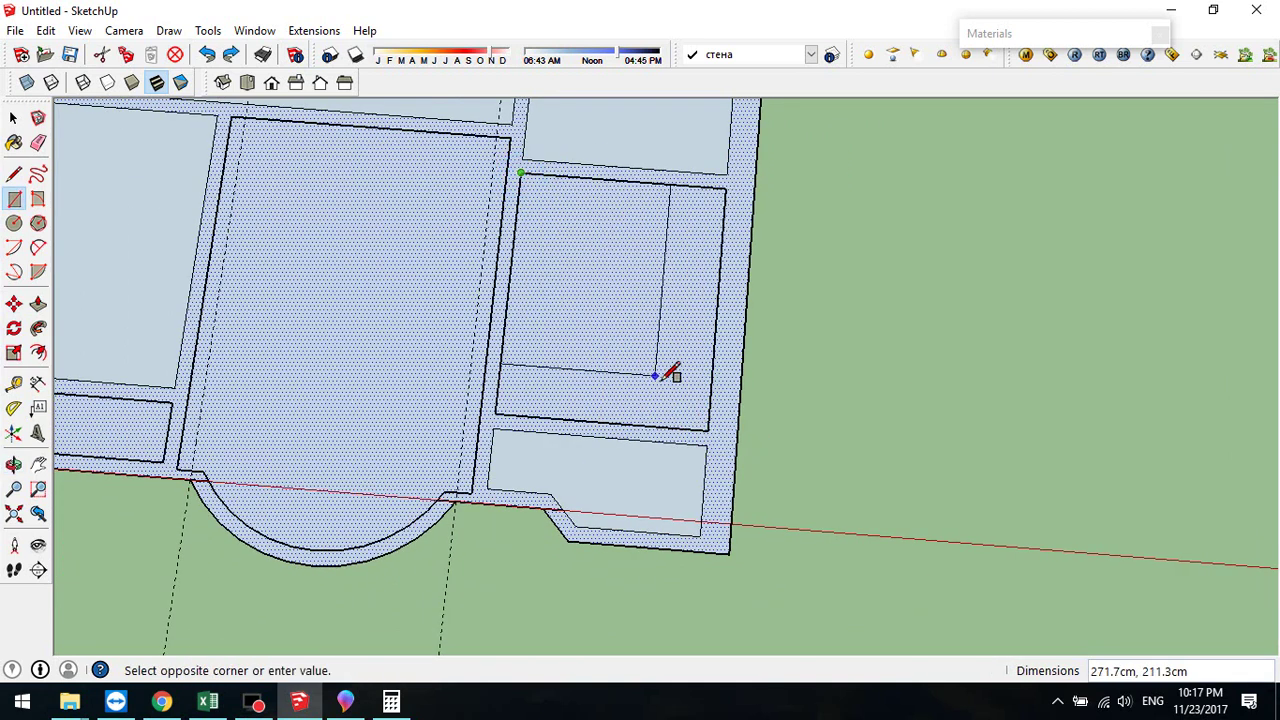
pyautogui.click(712, 428)
# - Try to separate the central room's floor with a rectangle between its upper-left and lower-right inner corners
pyautogui.moveTo(371, 326); pyautogui.dragTo(529, 296, button='middle')
pyautogui.click(436, 214)
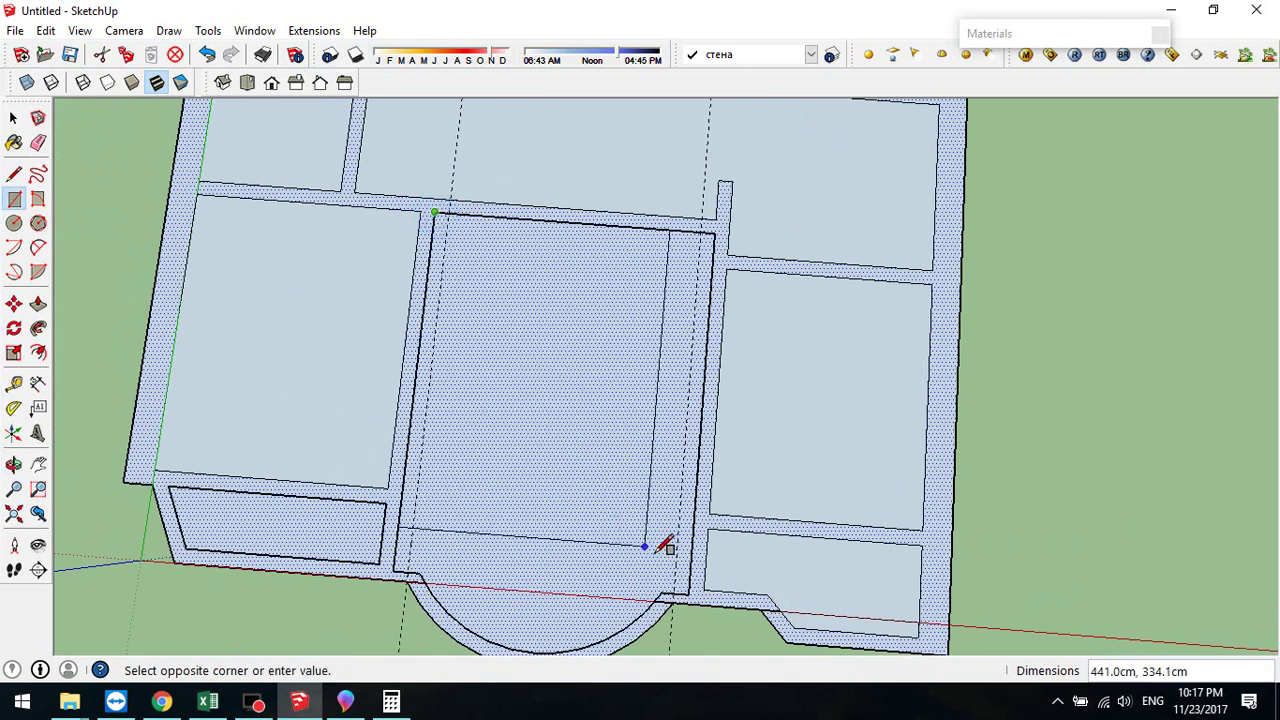
pyautogui.click(689, 594)
pyautogui.moveTo(540, 522); pyautogui.dragTo(531, 466, button='middle')
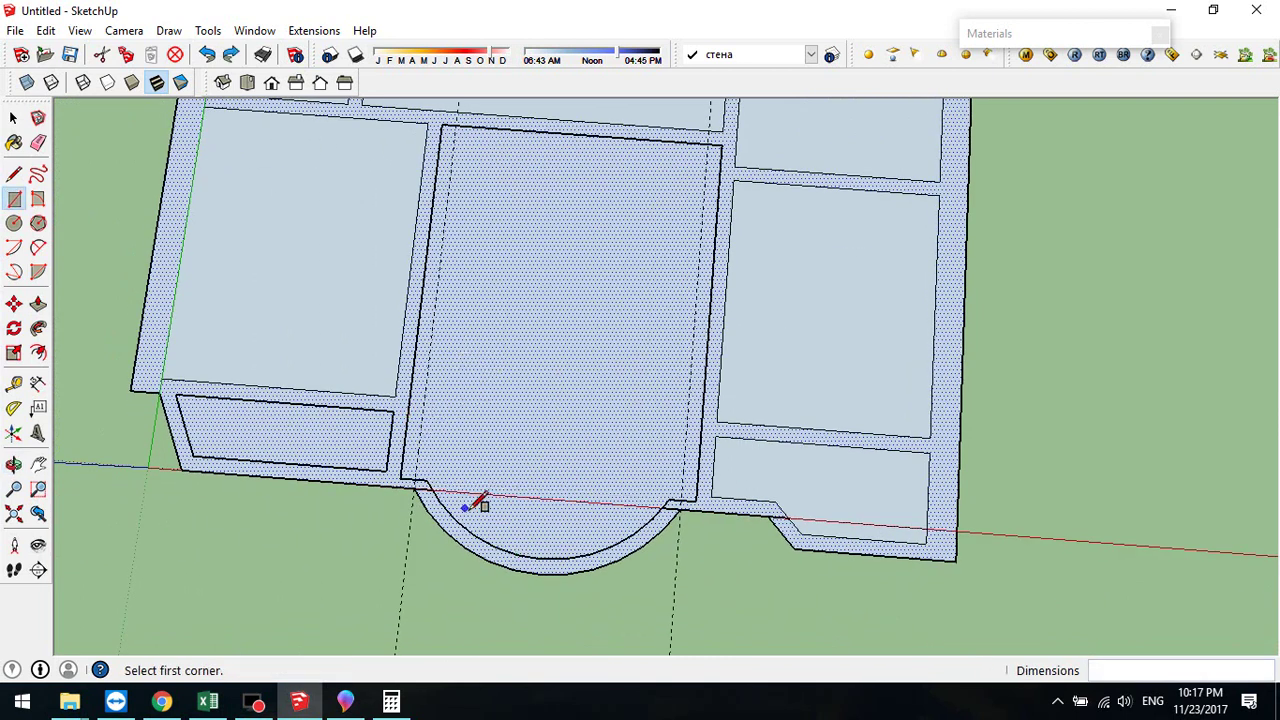
# - Retrace the central room's left edge and the left balcony's upper inner edge with lines to separate both floors
pyautogui.click(14, 174)
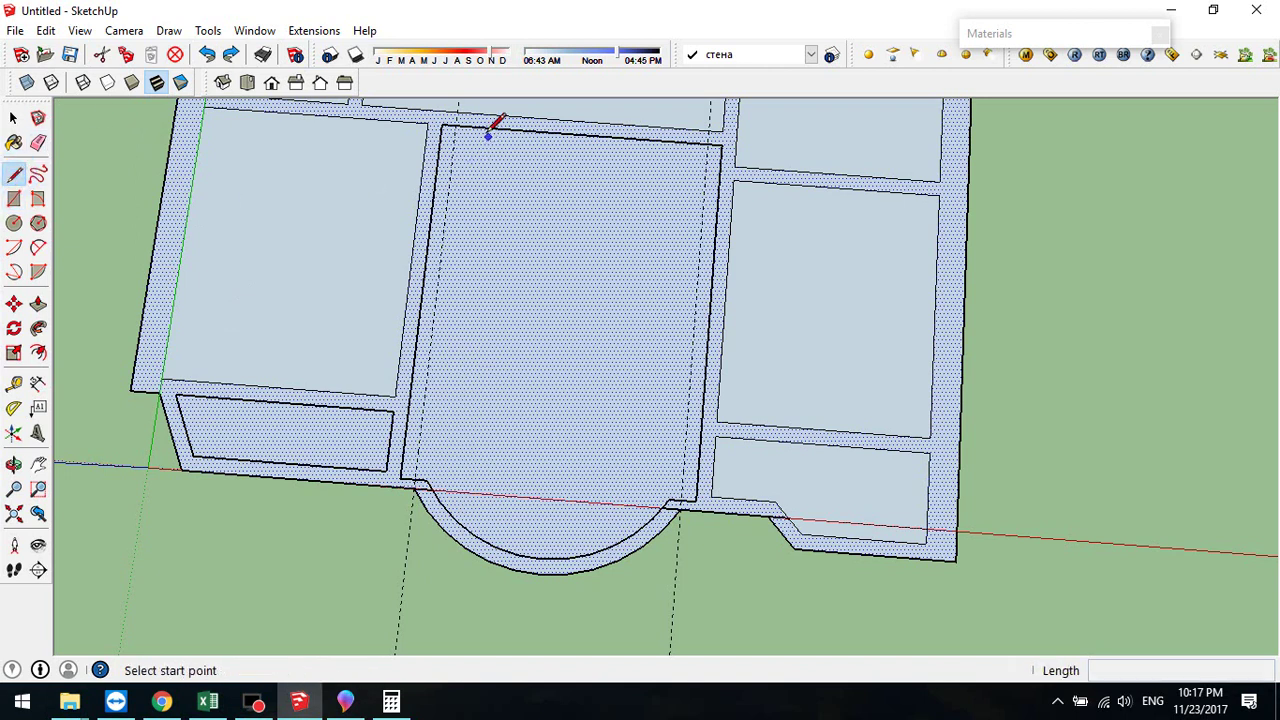
pyautogui.click(441, 124)
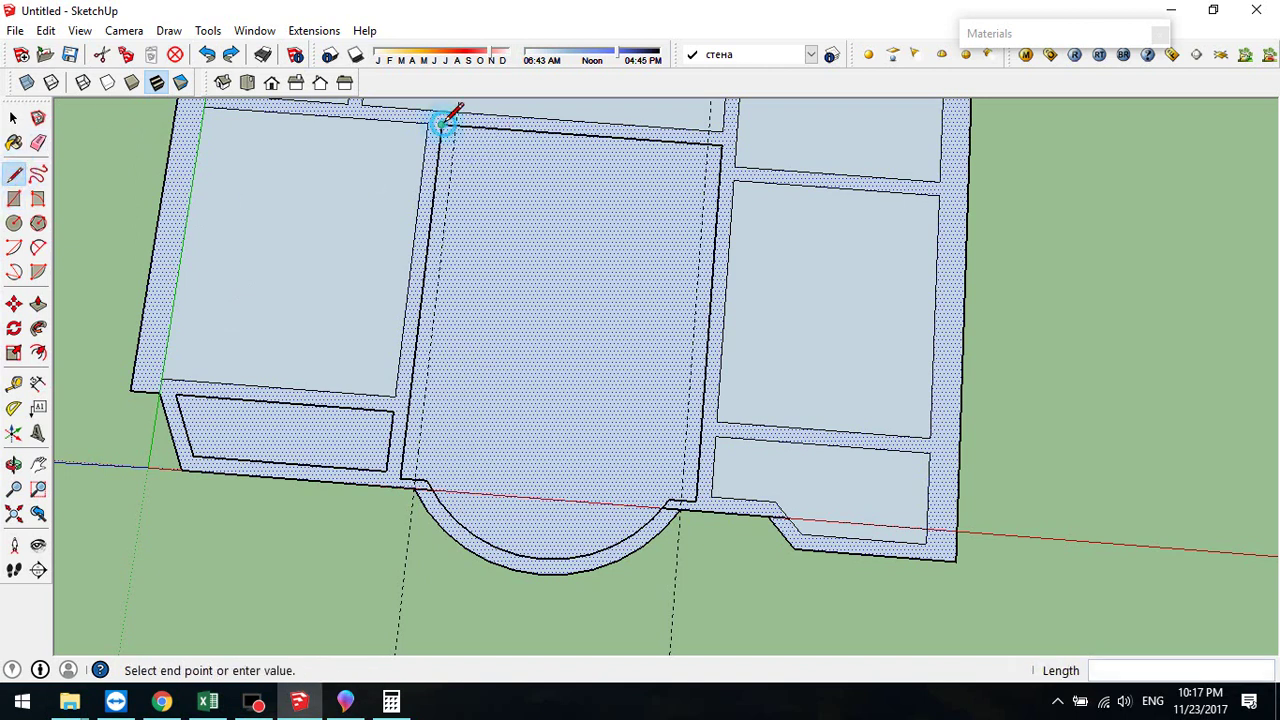
pyautogui.click(404, 478)
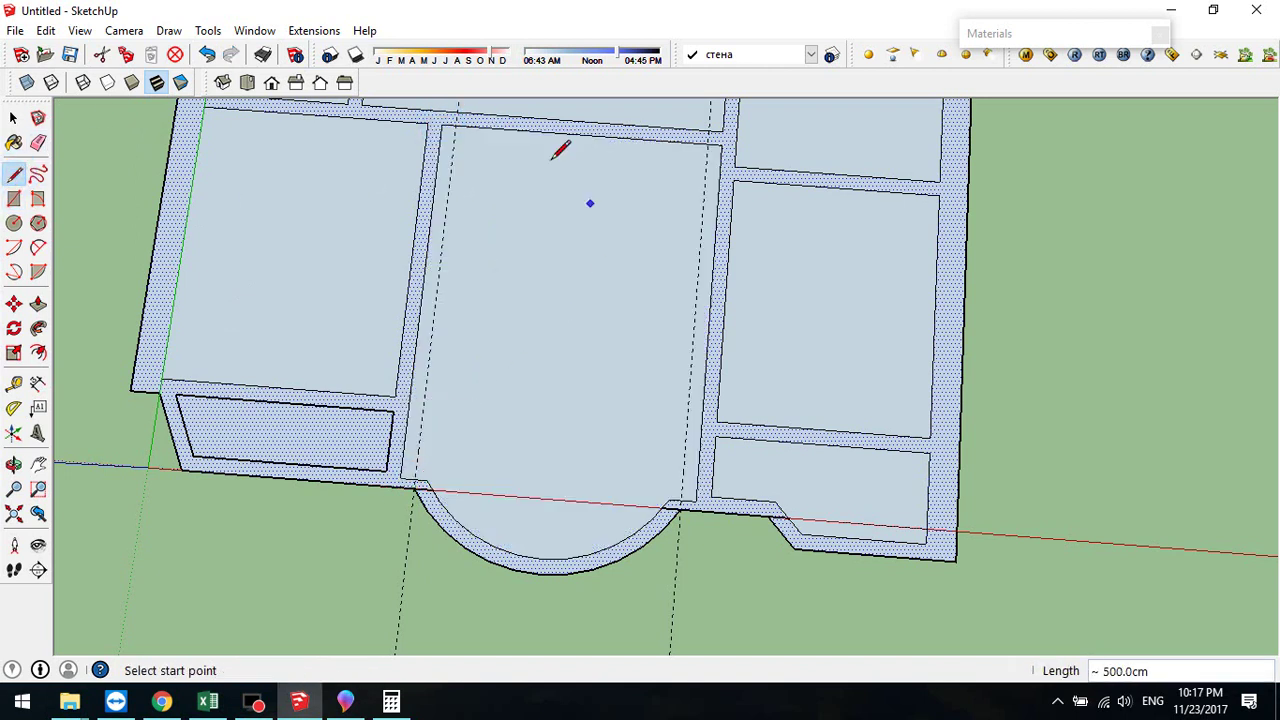
pyautogui.click(176, 392)
pyautogui.click(390, 422)
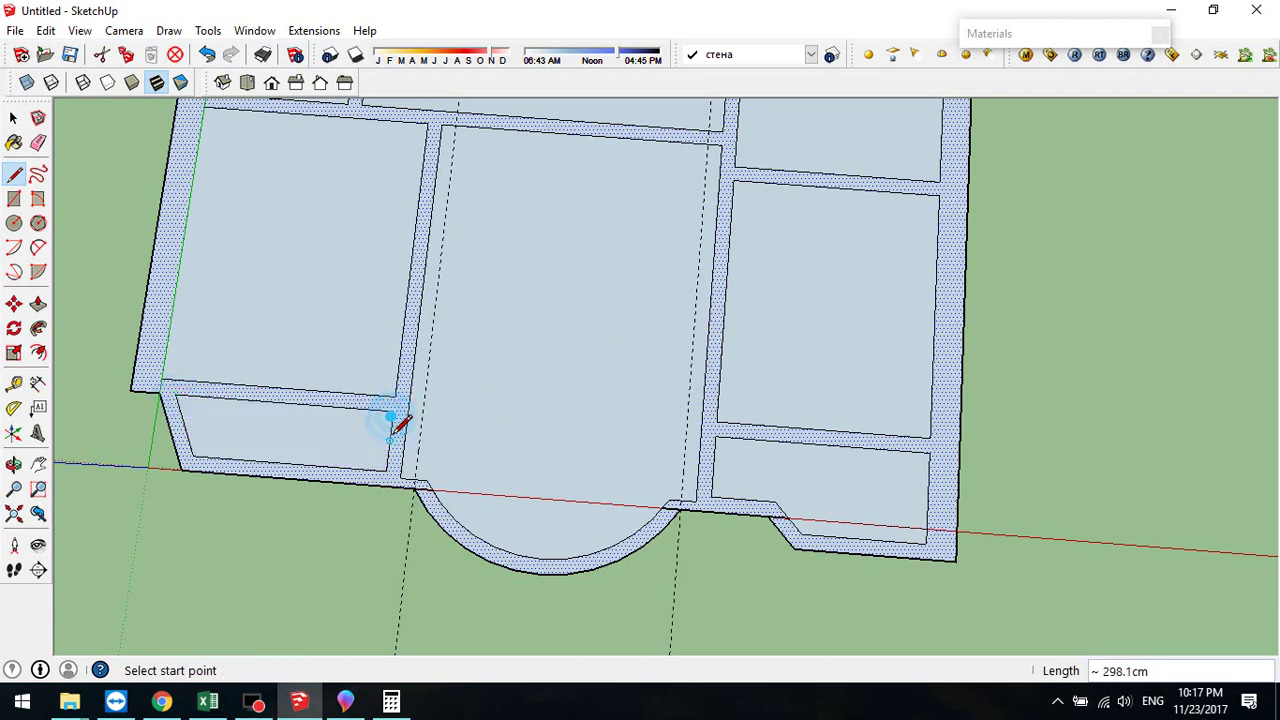
# - Push/Pull the wall face up 300 cm to raise all the apartment's walls
pyautogui.moveTo(400, 451); pyautogui.dragTo(451, 409, button='middle')
pyautogui.scroll(-2, 480, 360)
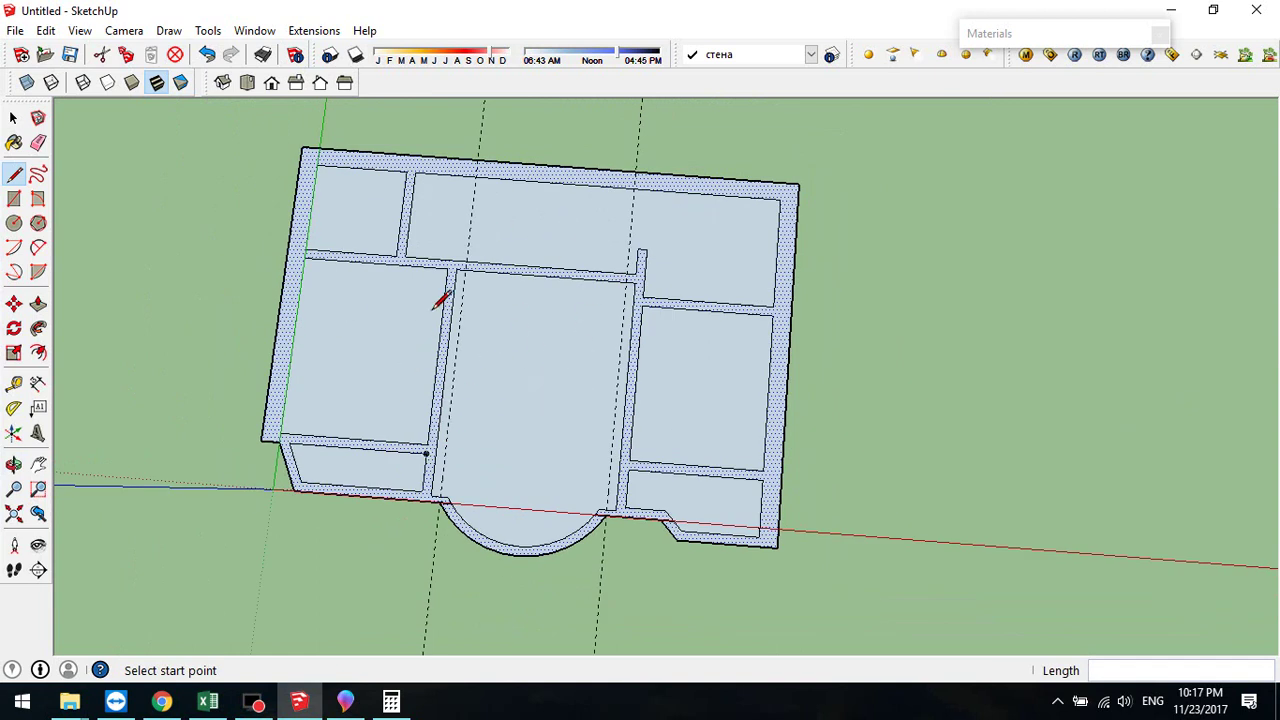
pyautogui.click(38, 303)
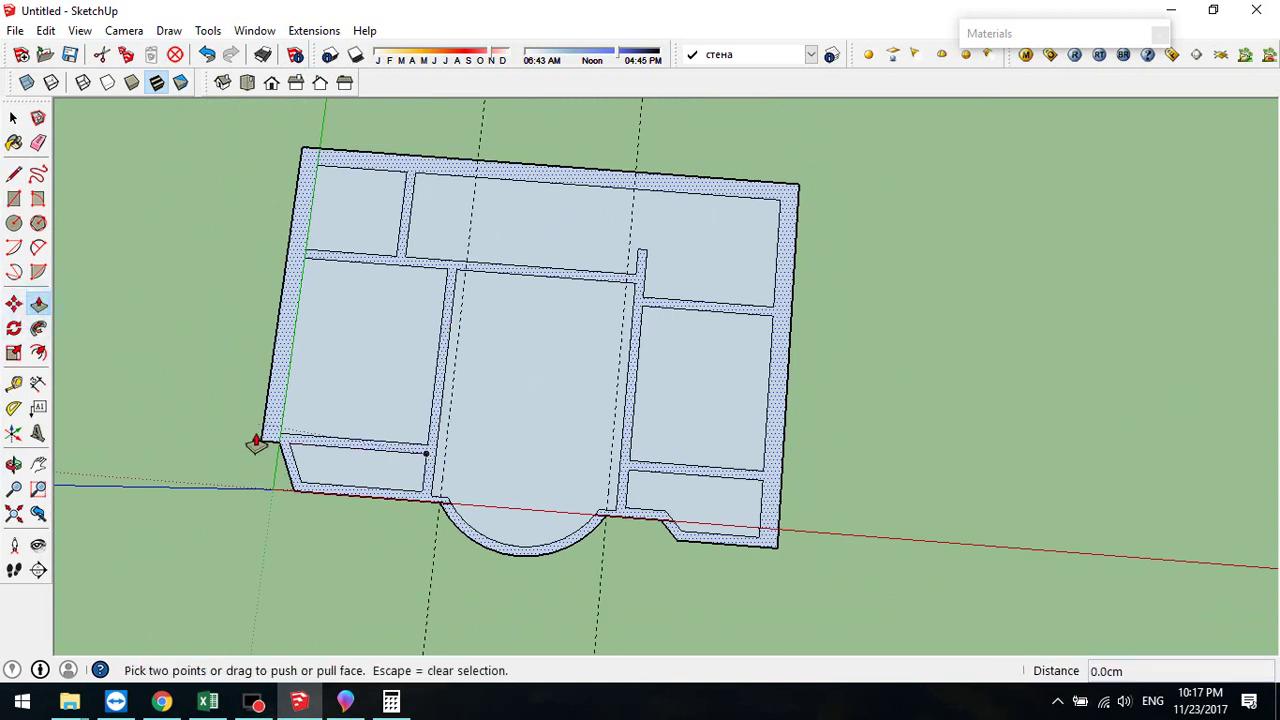
pyautogui.moveTo(270, 433); pyautogui.dragTo(271, 370)
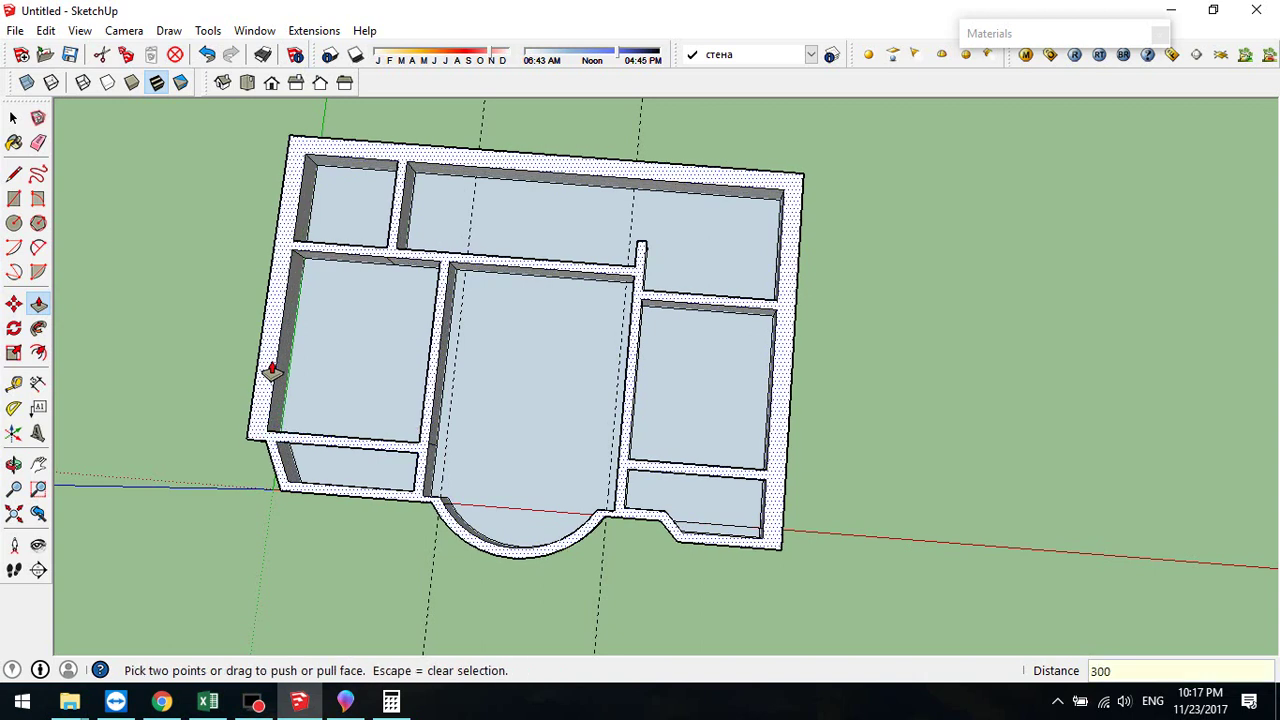
pyautogui.press('Return')
pyautogui.moveTo(272, 371); pyautogui.dragTo(529, 318, button='middle')
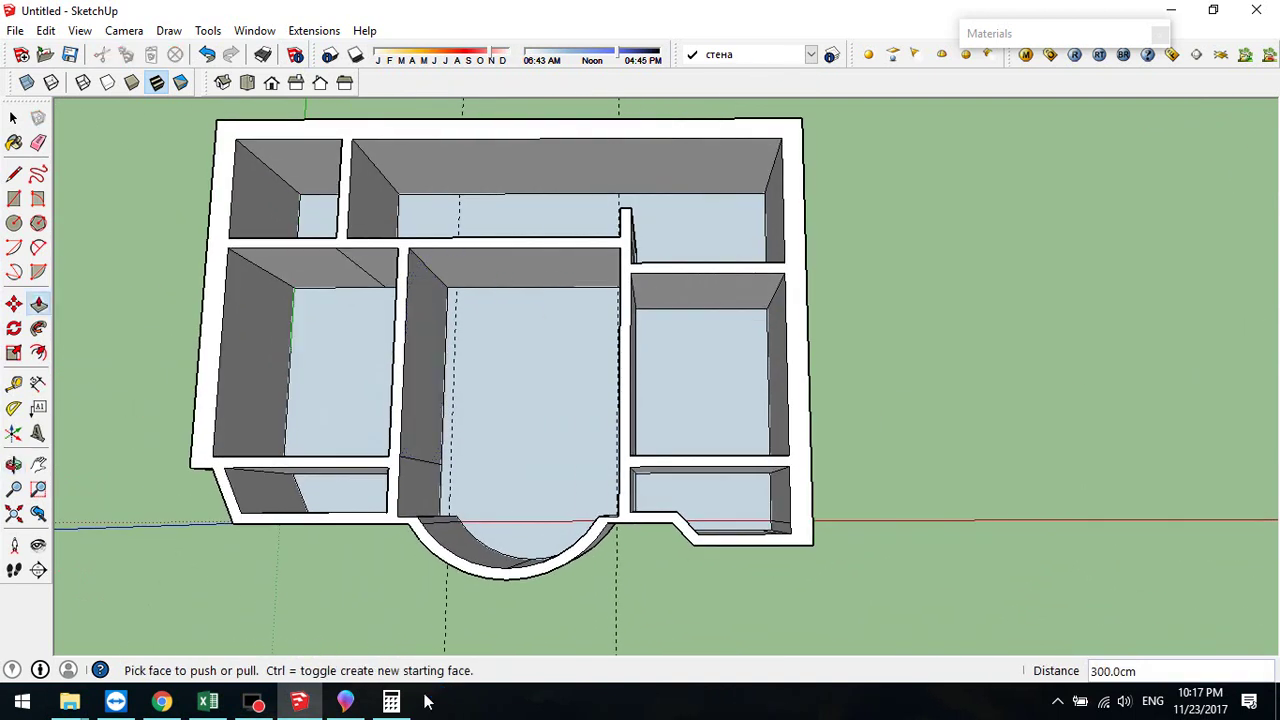
# - Check the bathroom door on the floor plan in Paint 3D and, back in SketchUp, offset a guide 58 cm from the hallway's upper-left vertical corner
pyautogui.click(346, 704)
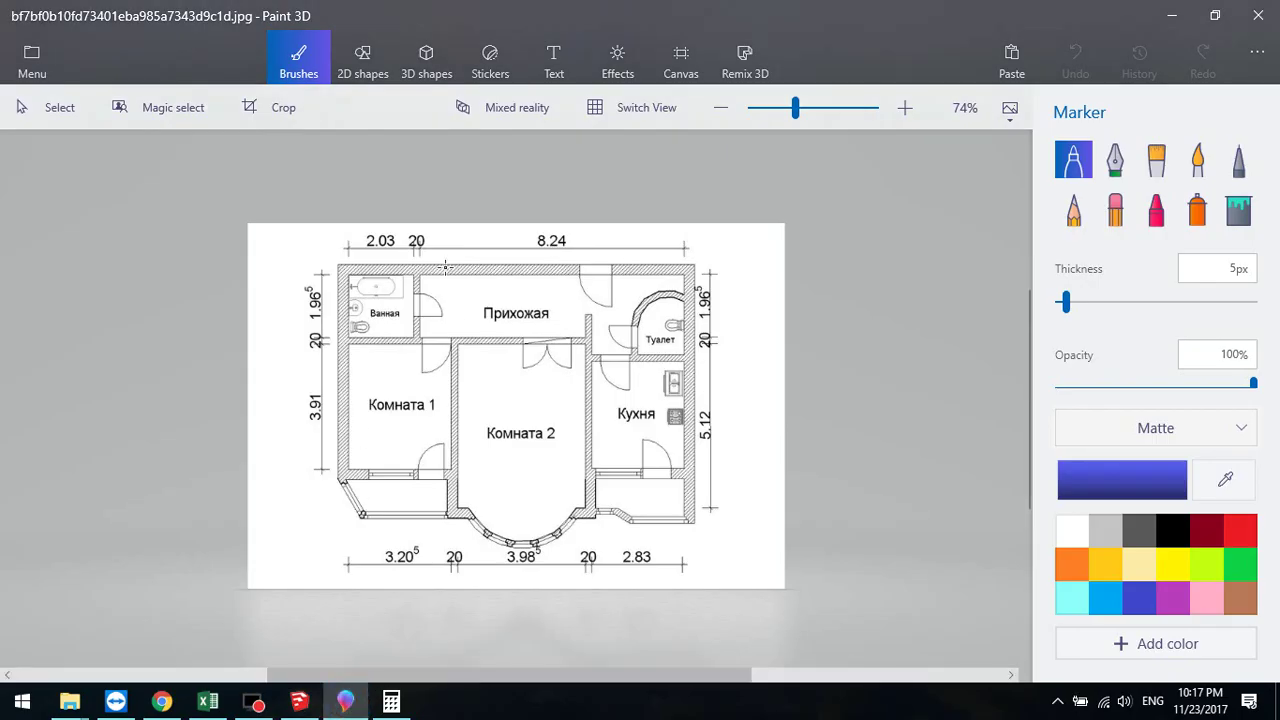
pyautogui.keyDown('ctrl'); pyautogui.scroll(2, 418, 296); pyautogui.keyUp('ctrl')
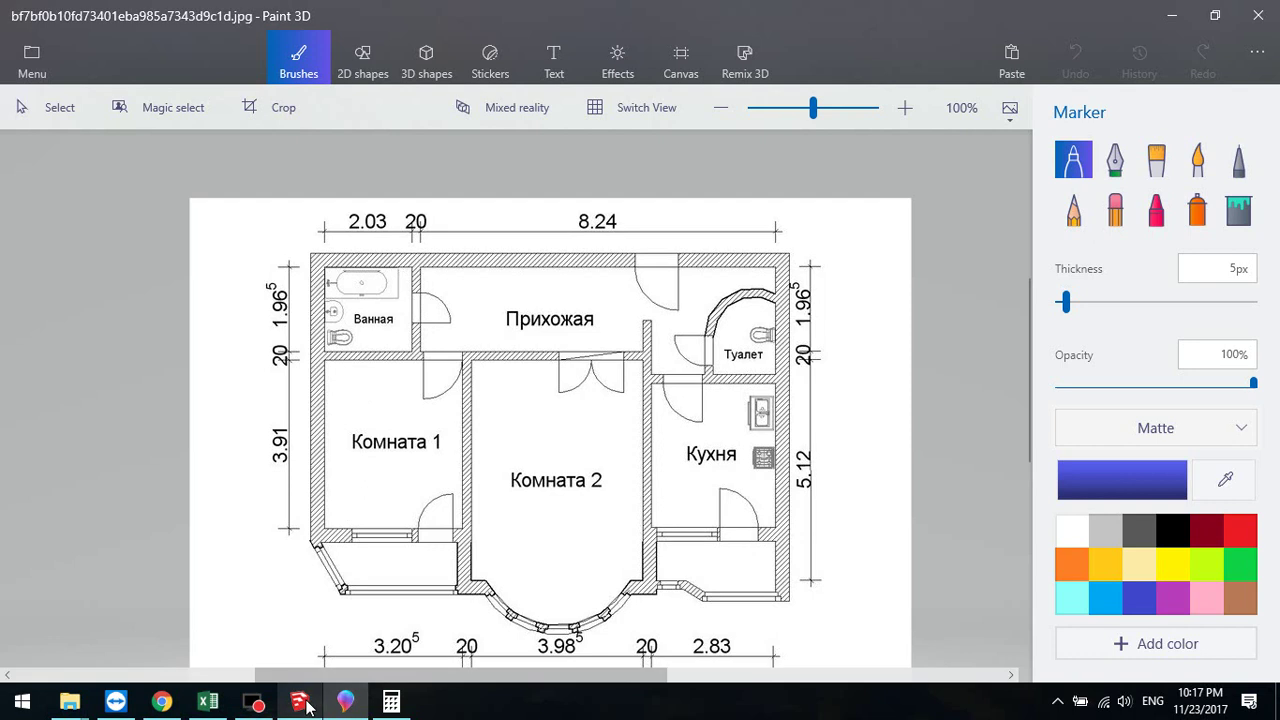
pyautogui.click(305, 706)
pyautogui.moveTo(363, 257); pyautogui.dragTo(357, 231, button='middle')
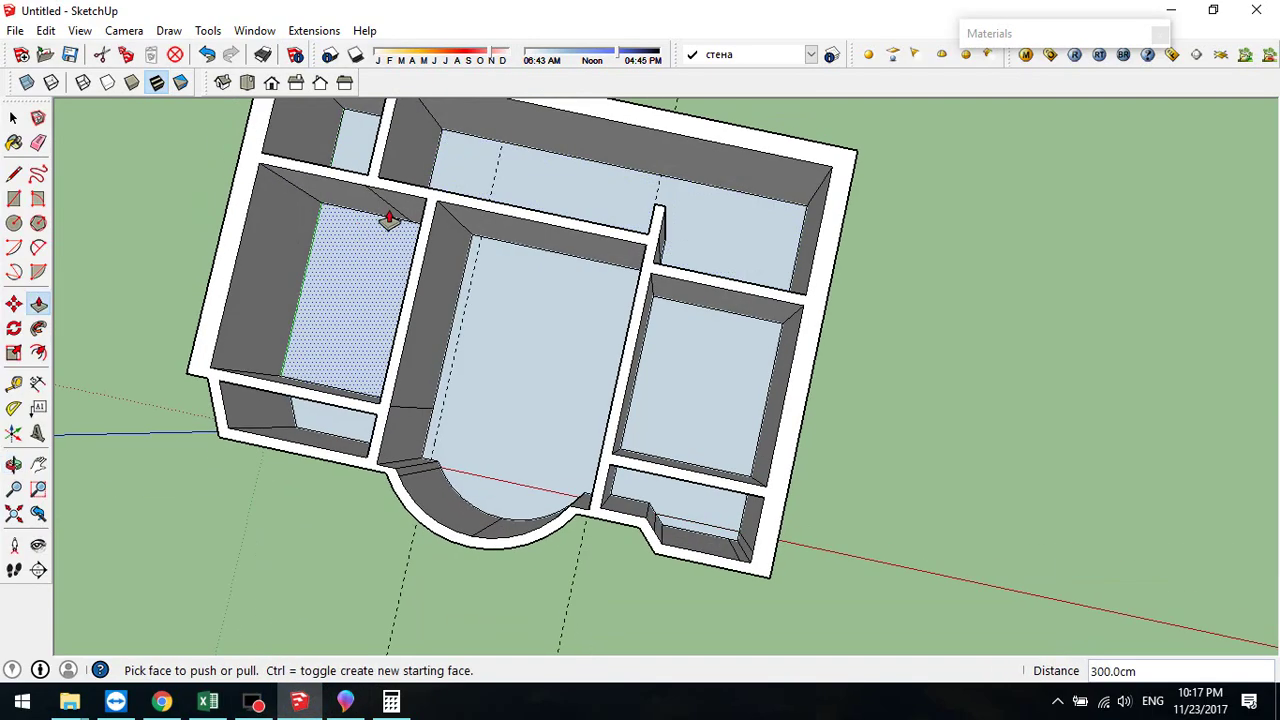
pyautogui.scroll(5, 357, 231)
pyautogui.moveTo(449, 174); pyautogui.dragTo(385, 345, button='middle')
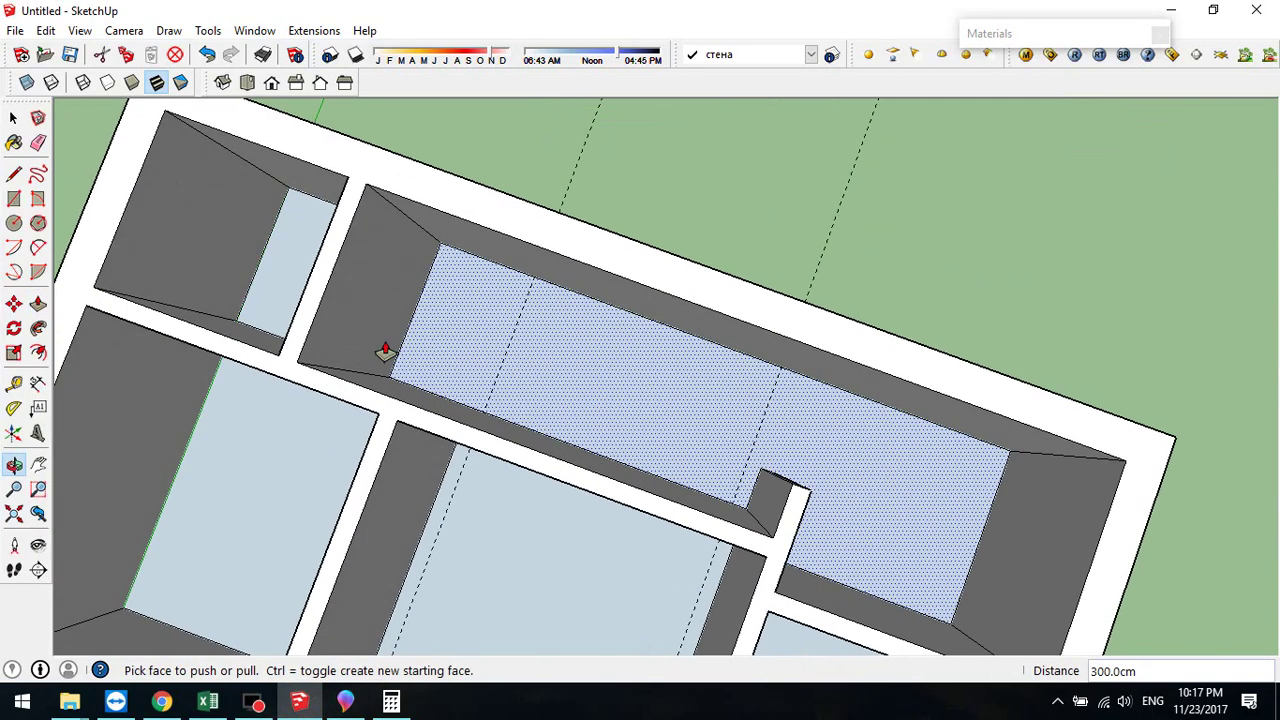
pyautogui.click(20, 385)
pyautogui.click(408, 218)
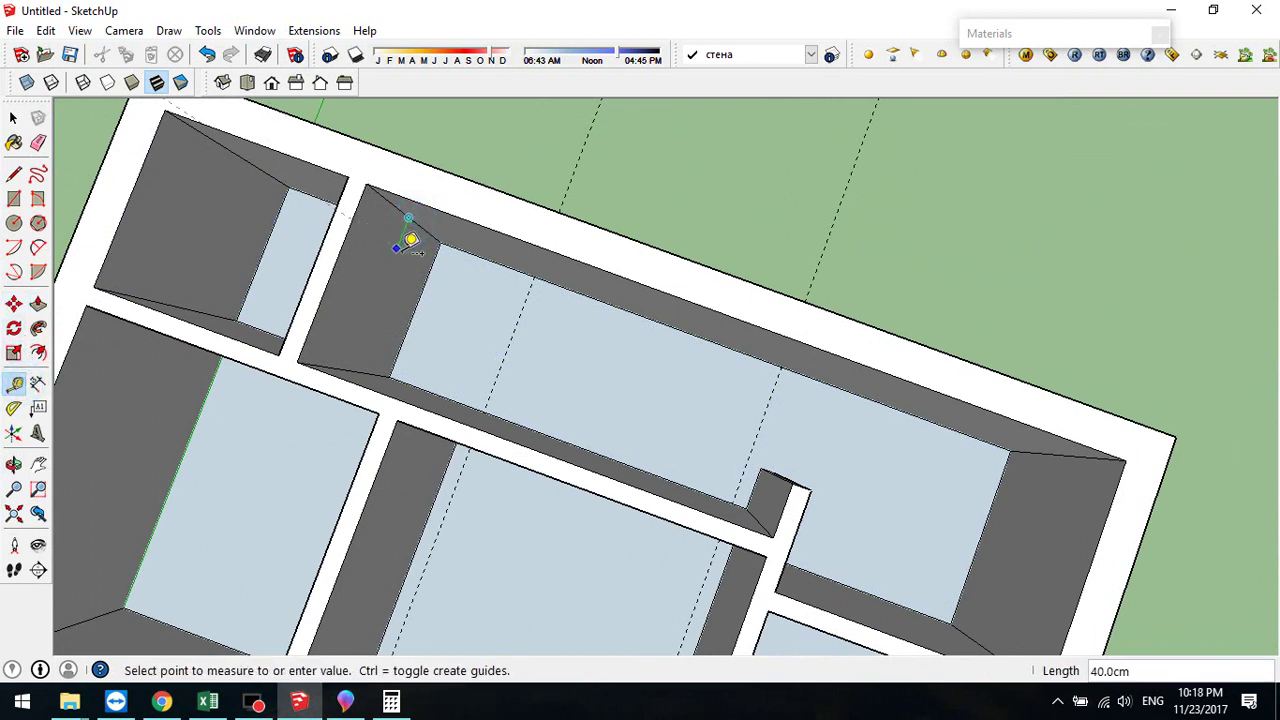
pyautogui.press('Return')
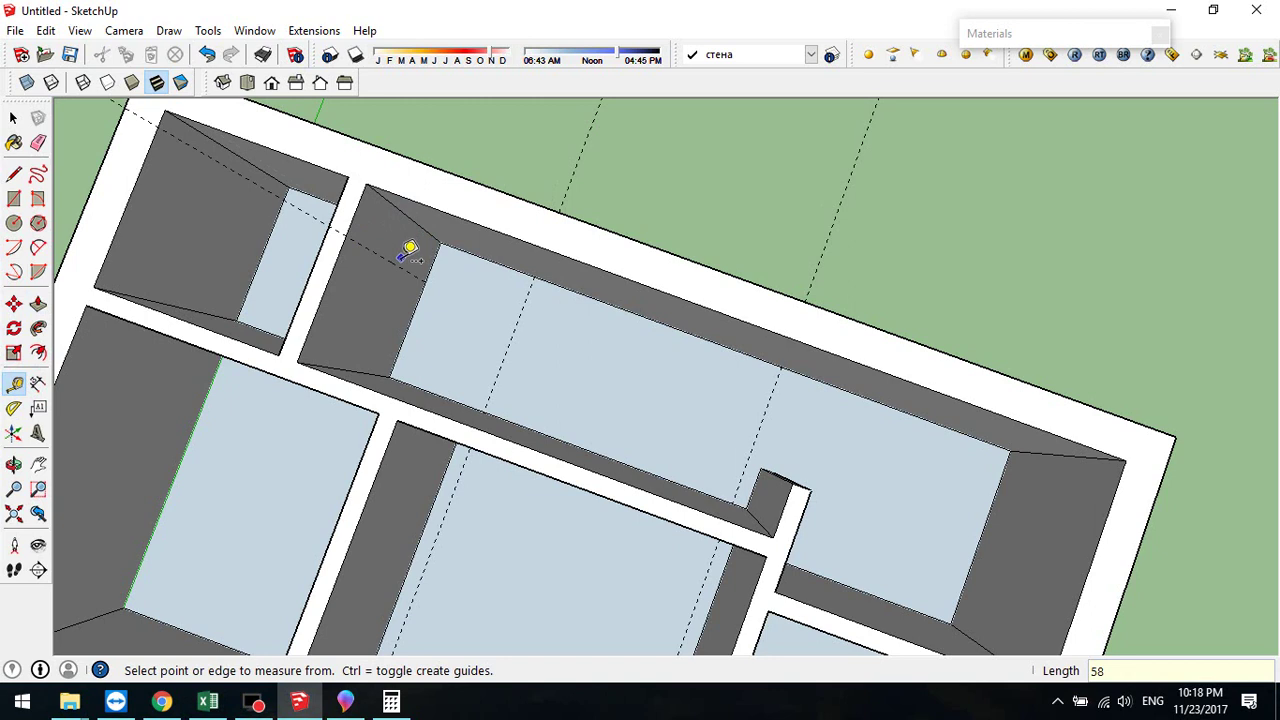
# - Add a guide 80 cm from the first one and another 210 cm above the floor on the wall between hallway and bathroom
pyautogui.click(399, 263)
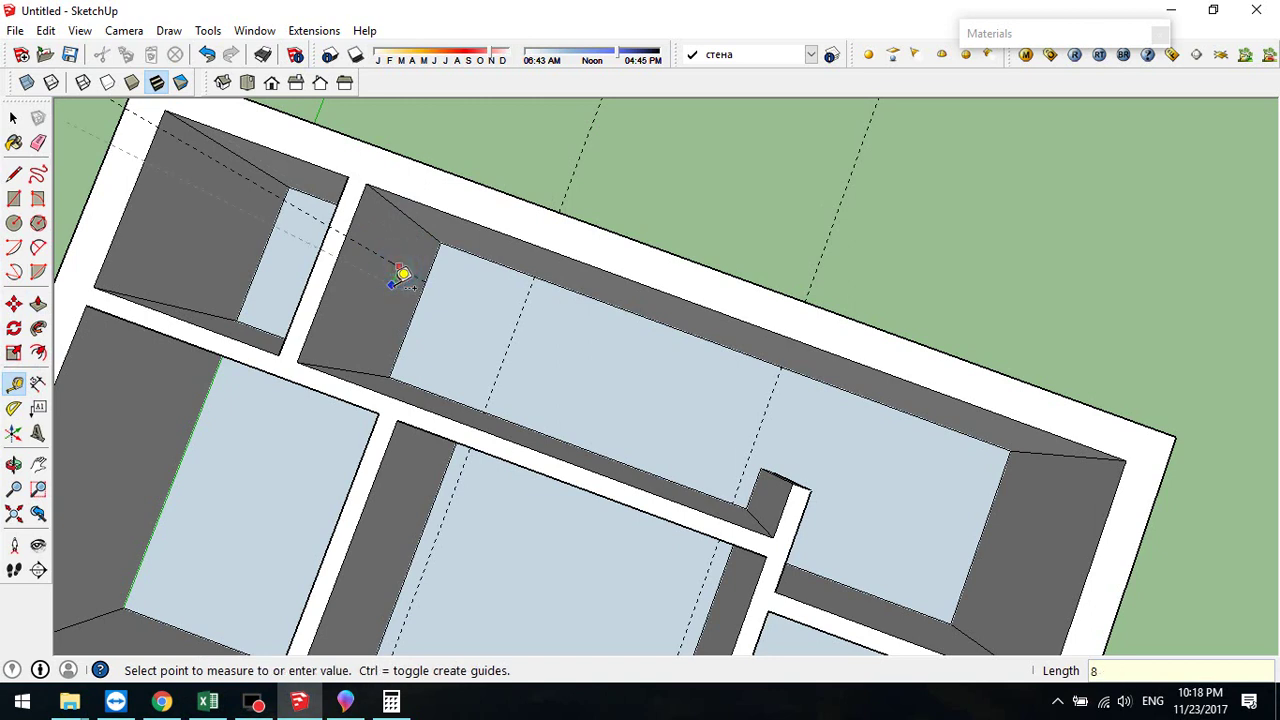
pyautogui.press('Return')
pyautogui.click(419, 309)
pyautogui.click(396, 298)
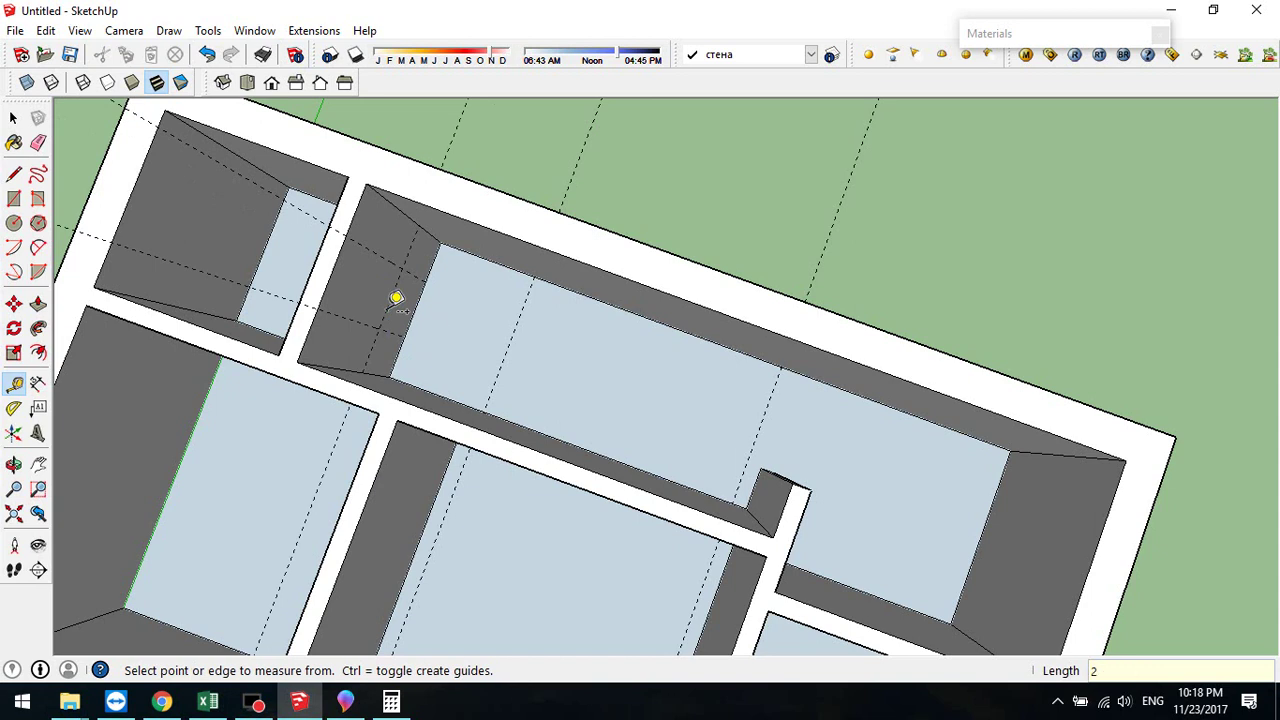
pyautogui.moveTo(414, 278); pyautogui.dragTo(312, 243, button='middle')
pyautogui.moveTo(420, 250); pyautogui.dragTo(186, 257, button='middle')
# - Try to draw the bathroom door rectangle between the guides on the hallway's end wall, and undo it
pyautogui.click(14, 200)
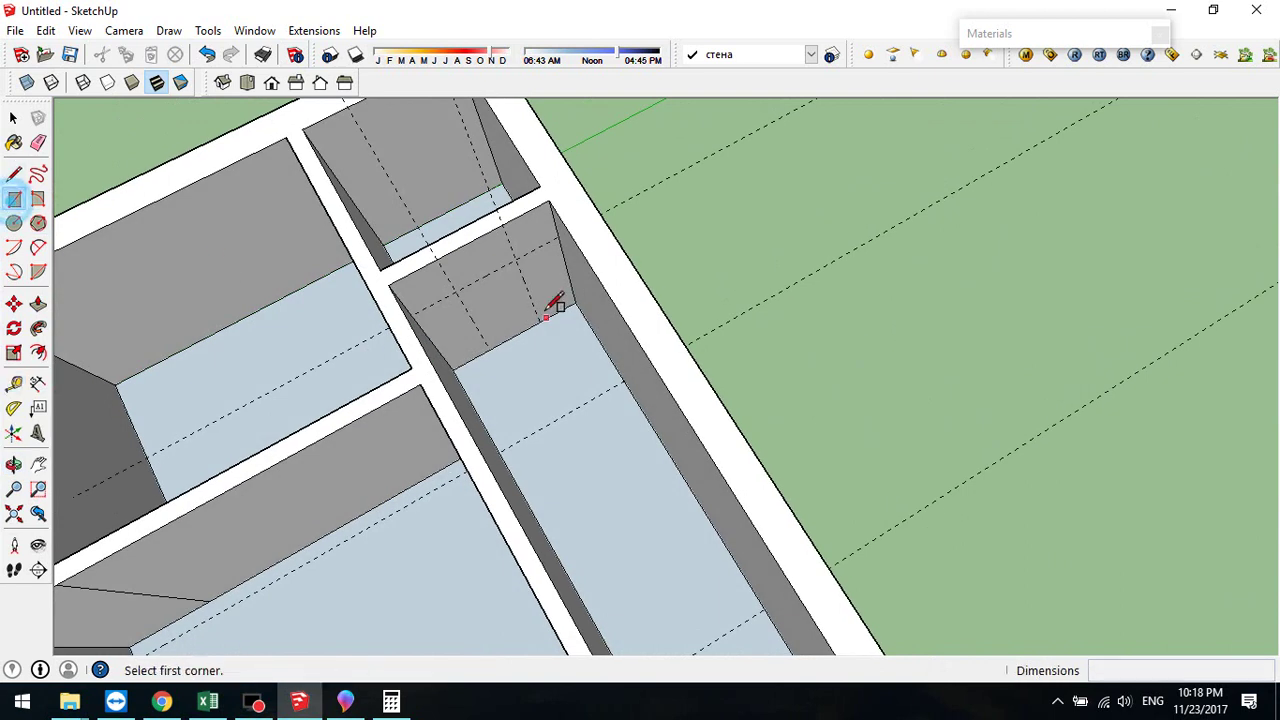
pyautogui.click(455, 291)
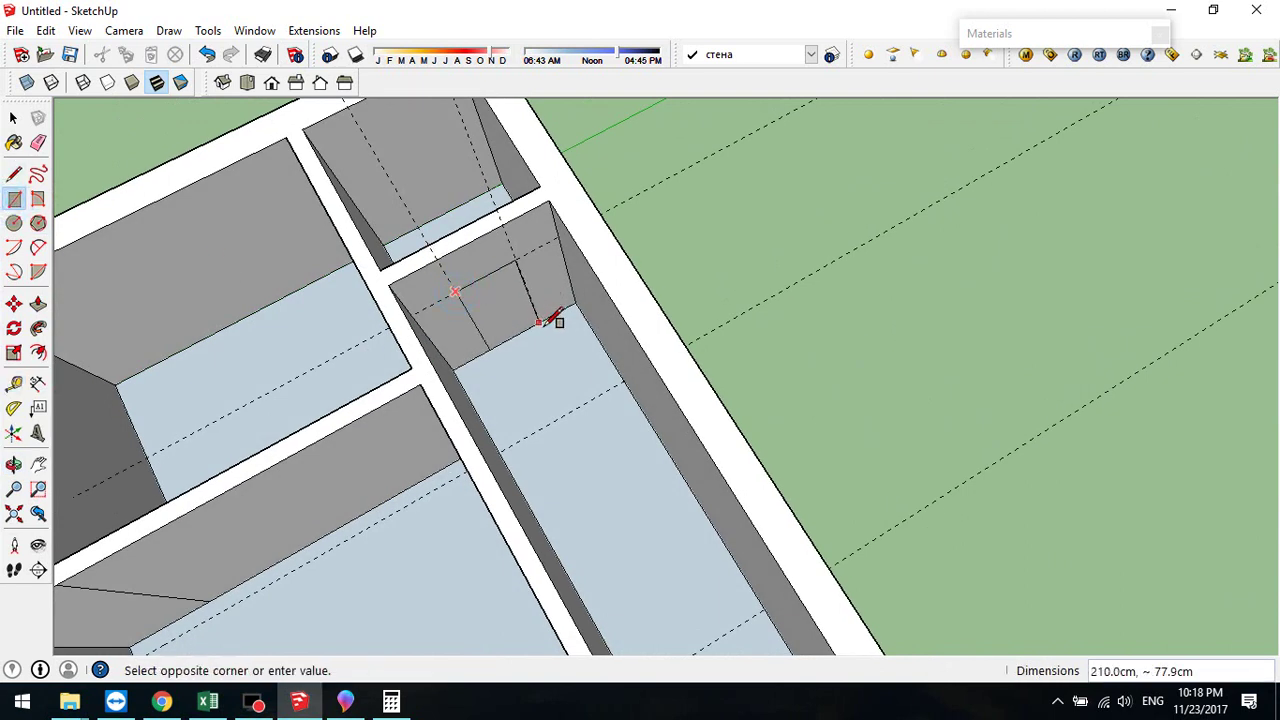
pyautogui.click(539, 319)
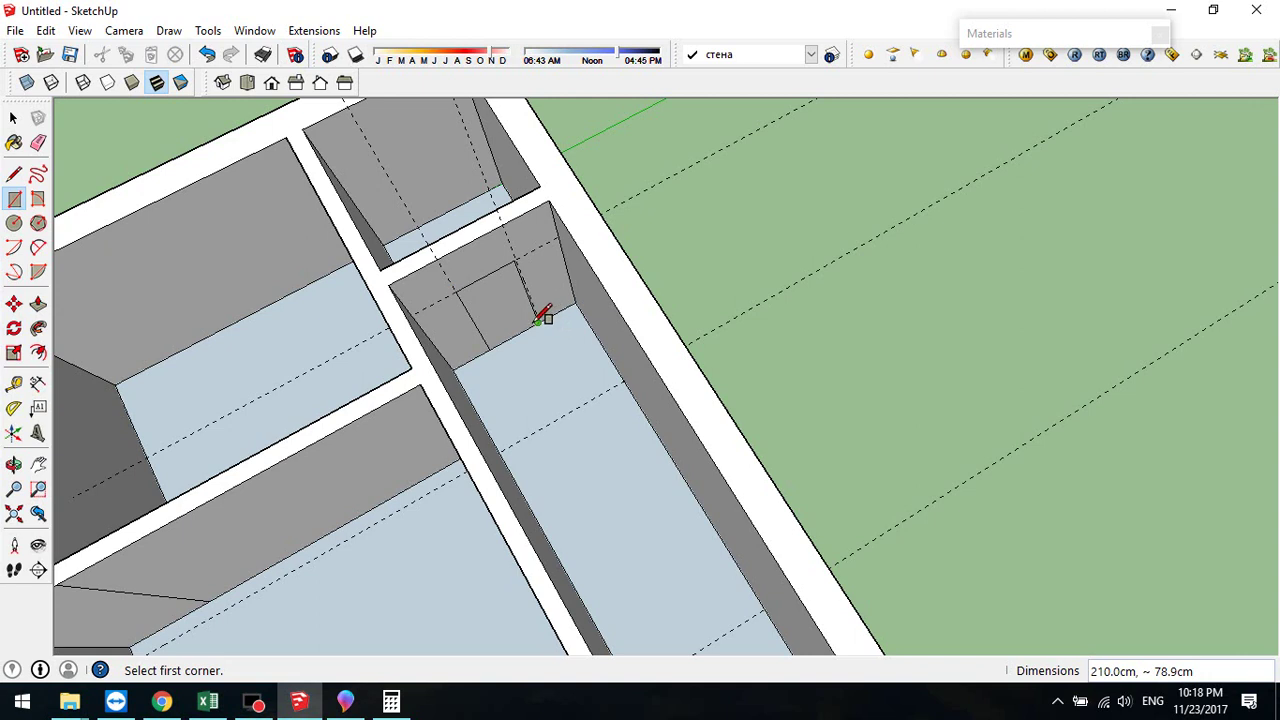
pyautogui.hotkey('ctrl', 'z')
# - Draw a 210 by 80 cm door rectangle between the guide intersections and push it 20 cm through the wall to open the bathroom doorway
pyautogui.scroll(5, 522, 300)
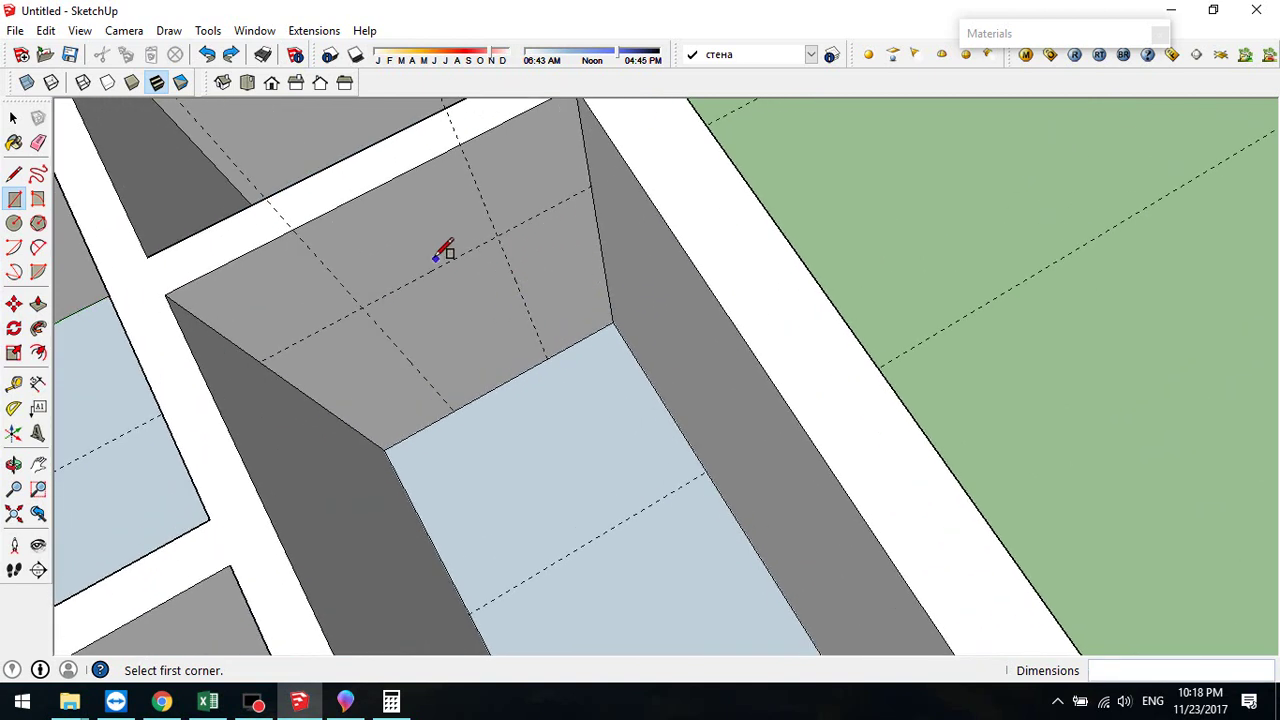
pyautogui.click(362, 306)
pyautogui.click(548, 356)
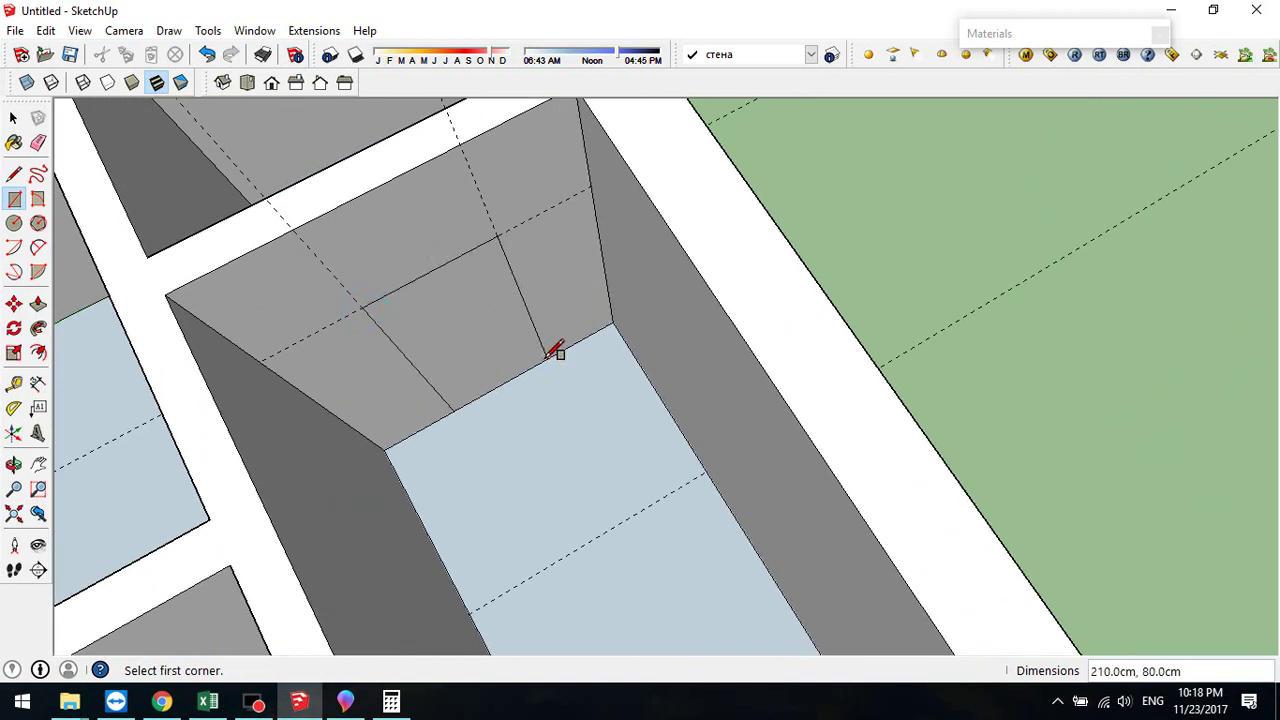
pyautogui.click(38, 303)
pyautogui.click(422, 330)
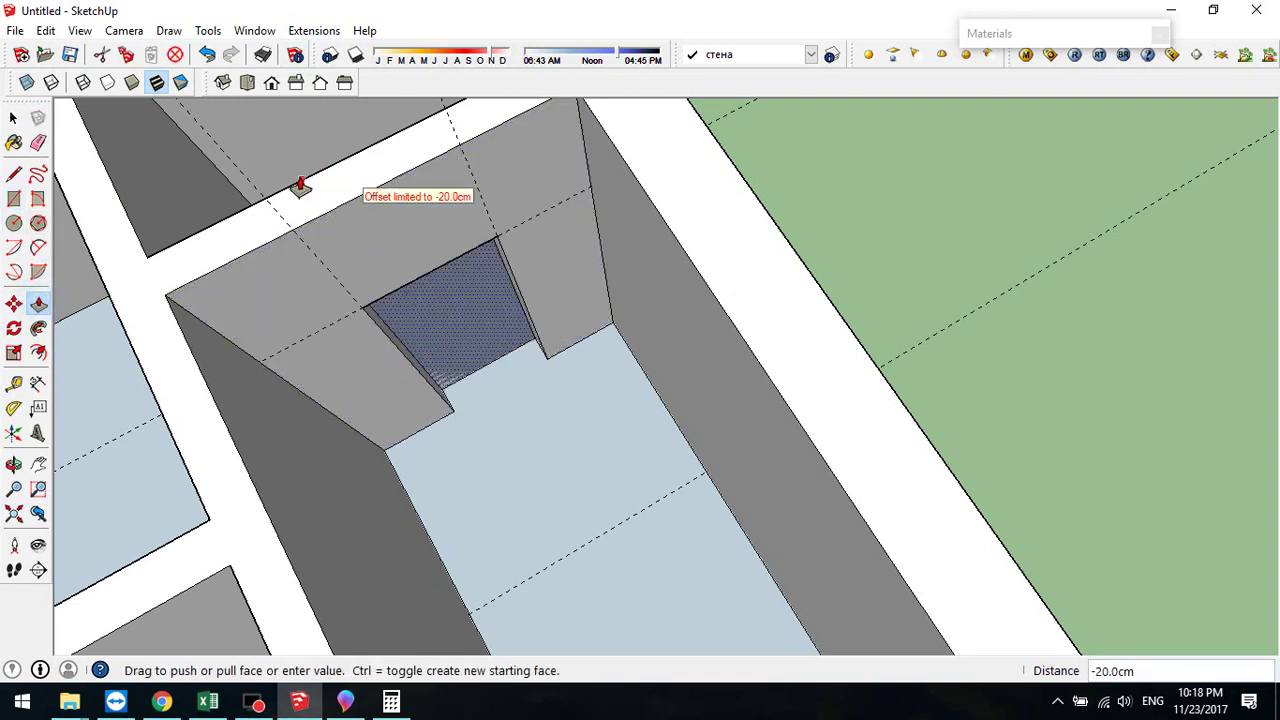
pyautogui.click(304, 187)
pyautogui.moveTo(466, 286)
pyautogui.mouseDown(button='middle')
pyautogui.moveTo(409, 214)
pyautogui.moveTo(459, 309)
pyautogui.moveTo(543, 366)
pyautogui.moveTo(489, 446)
pyautogui.moveTo(618, 400)
pyautogui.moveTo(503, 251)
pyautogui.mouseUp(button='middle')
pyautogui.scroll(-5, 534, 363)
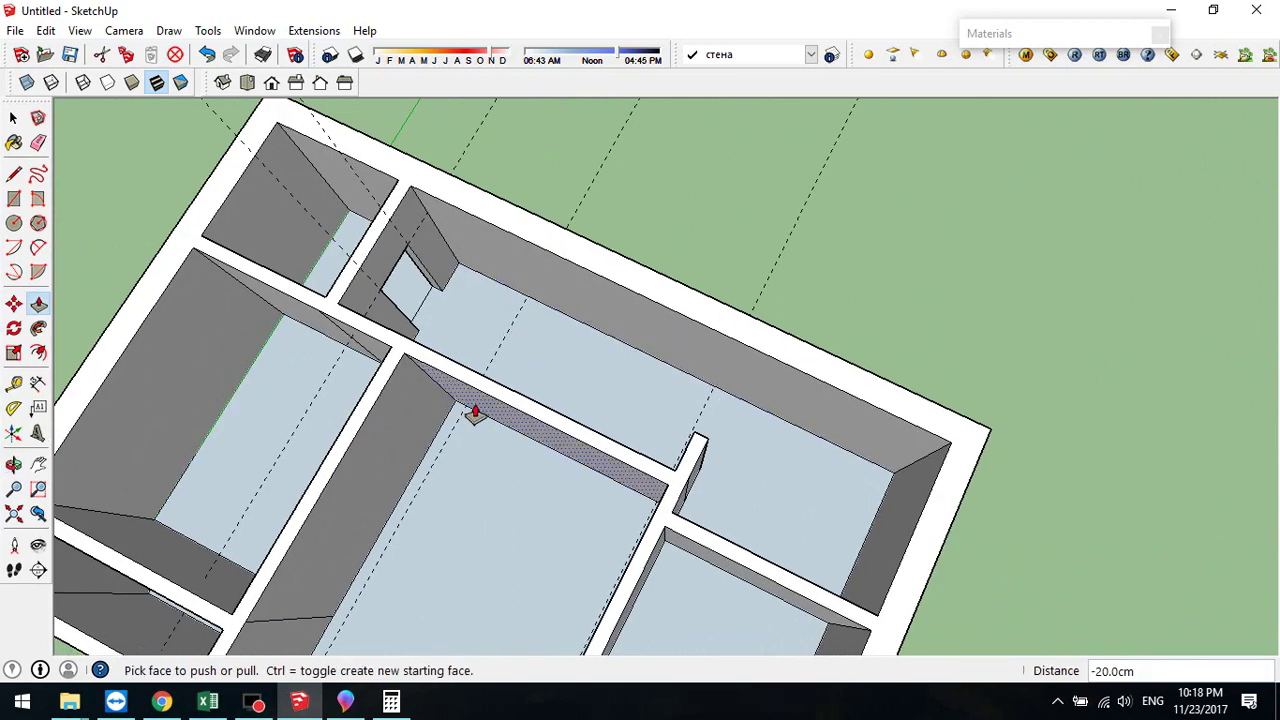
# - Check the entrance door on the floor plan in Paint 3D and place vertical guides in SketchUp for its two sides on the hallway's long outer wall
pyautogui.click(345, 703)
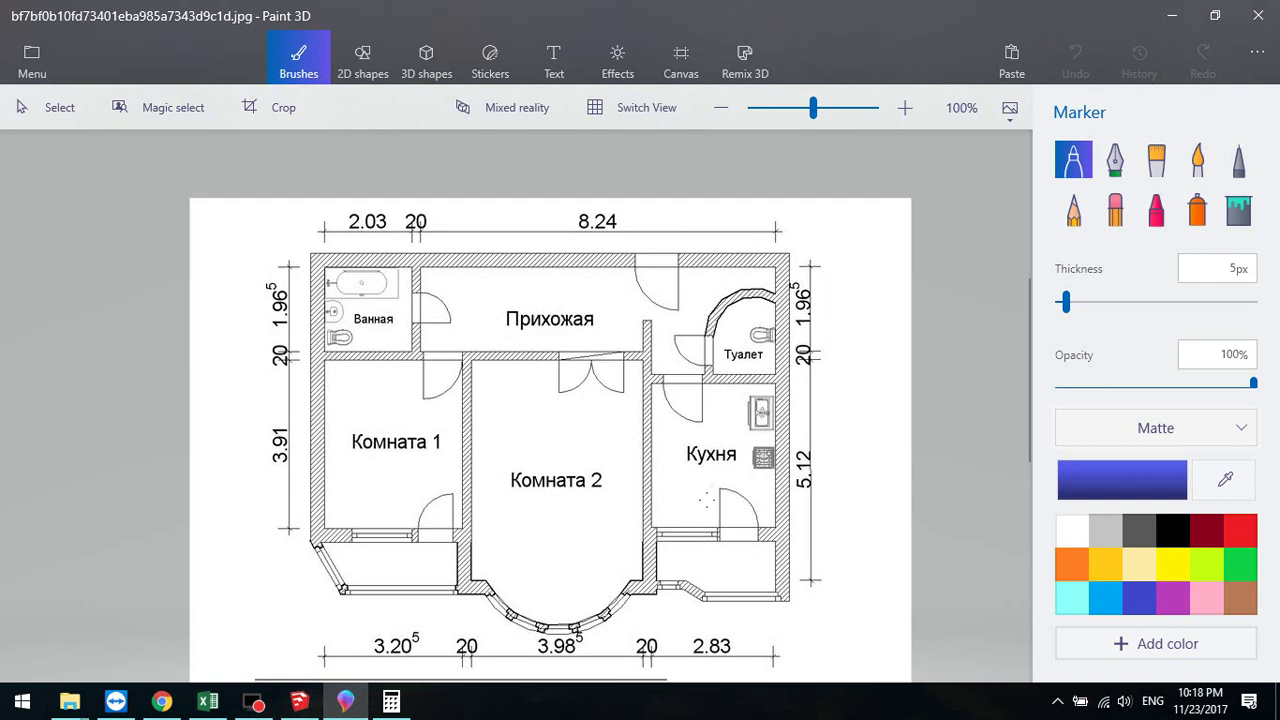
pyautogui.click(298, 703)
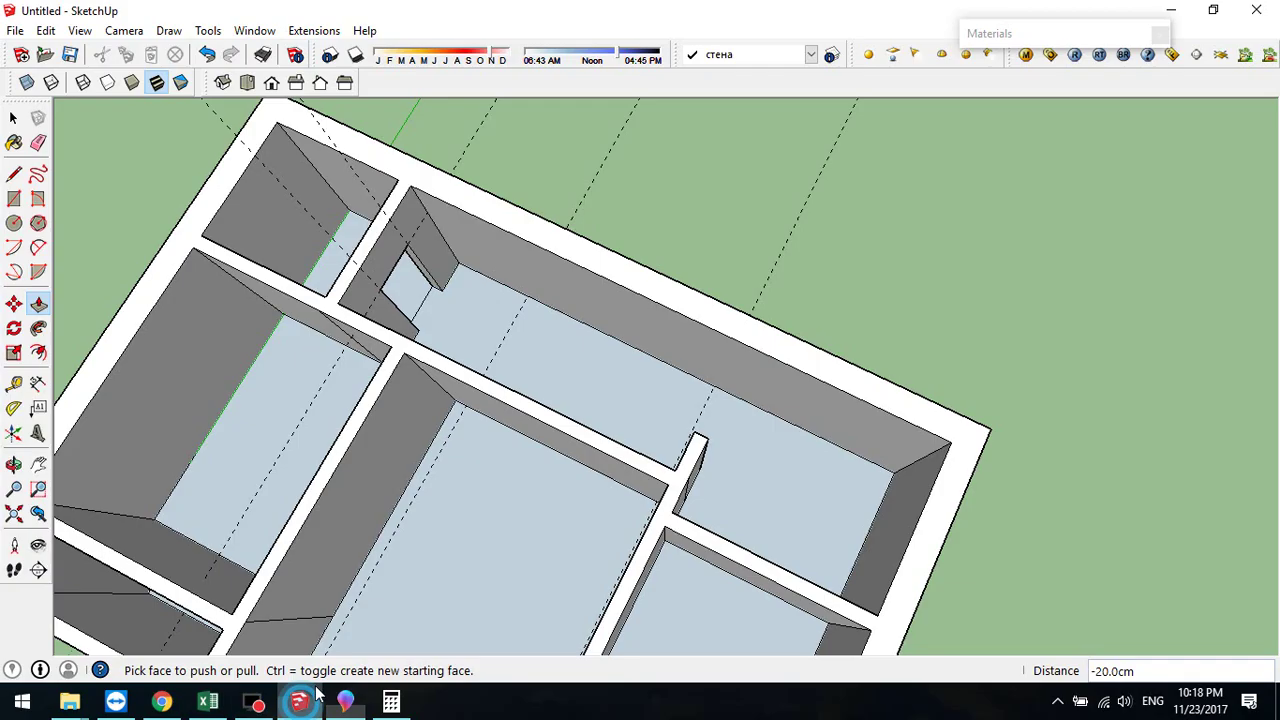
pyautogui.moveTo(472, 445); pyautogui.dragTo(897, 360, button='middle')
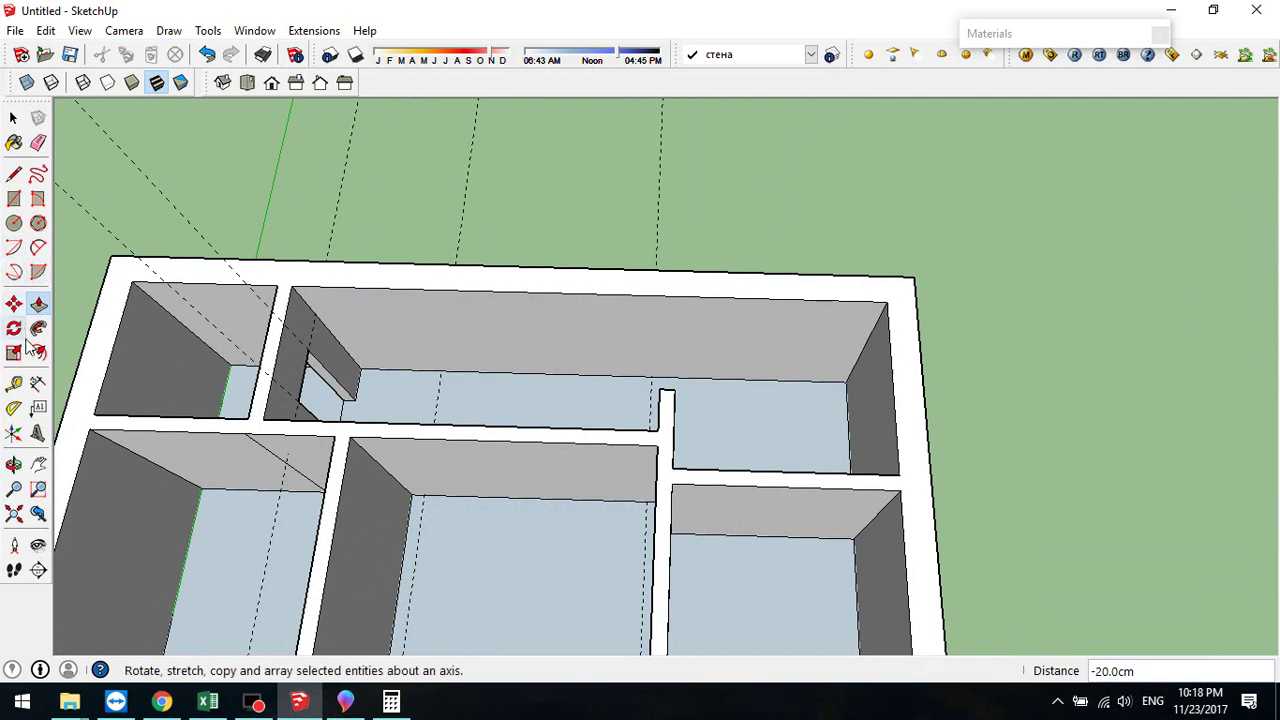
pyautogui.click(15, 385)
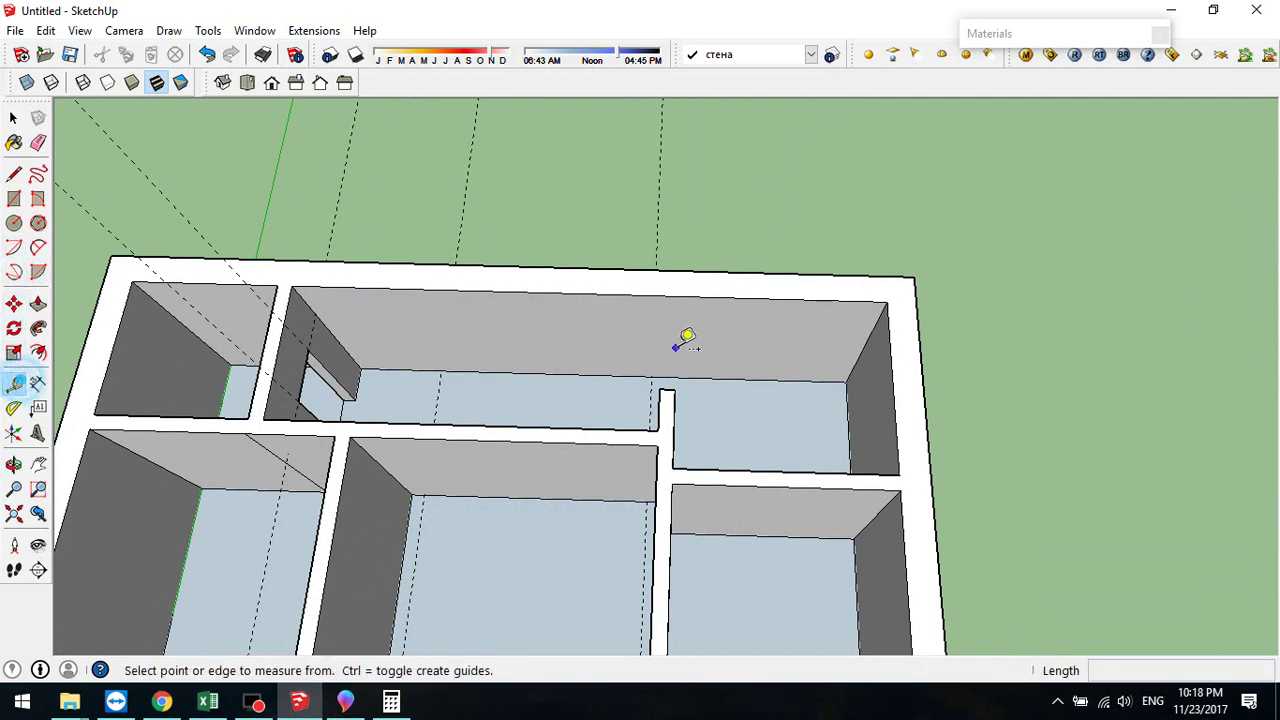
pyautogui.click(864, 346)
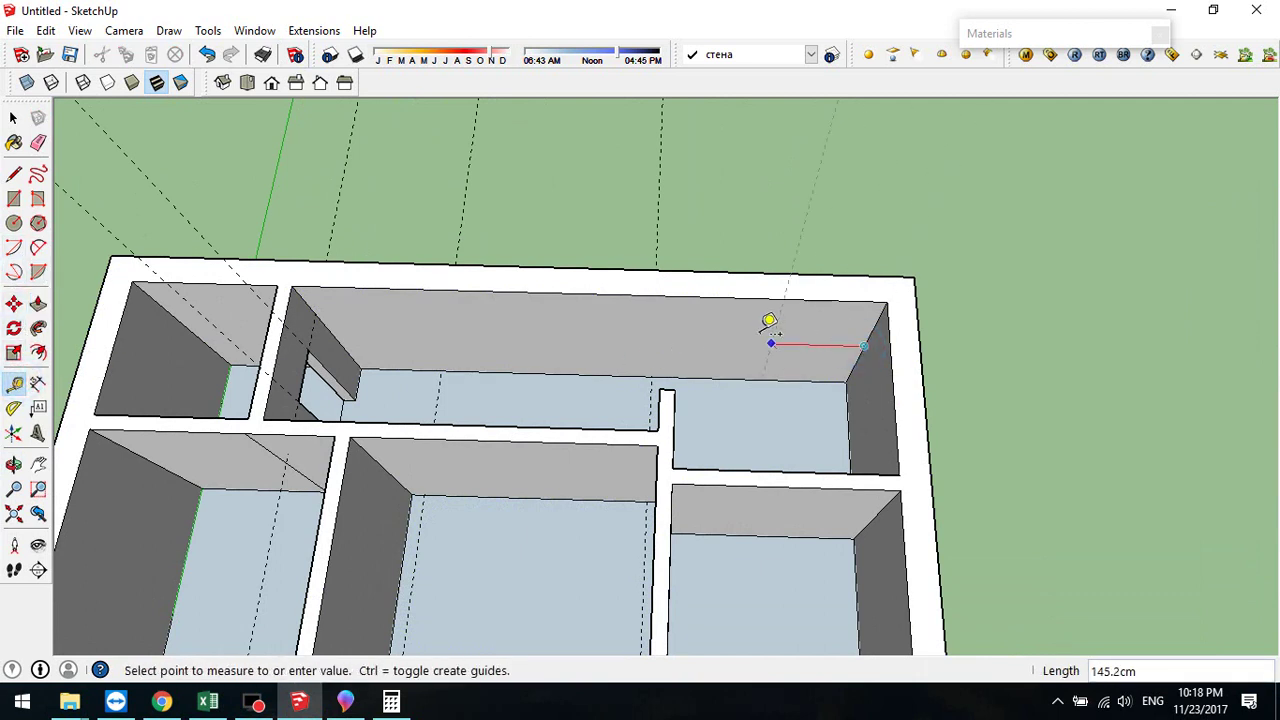
pyautogui.click(655, 338)
pyautogui.click(618, 336)
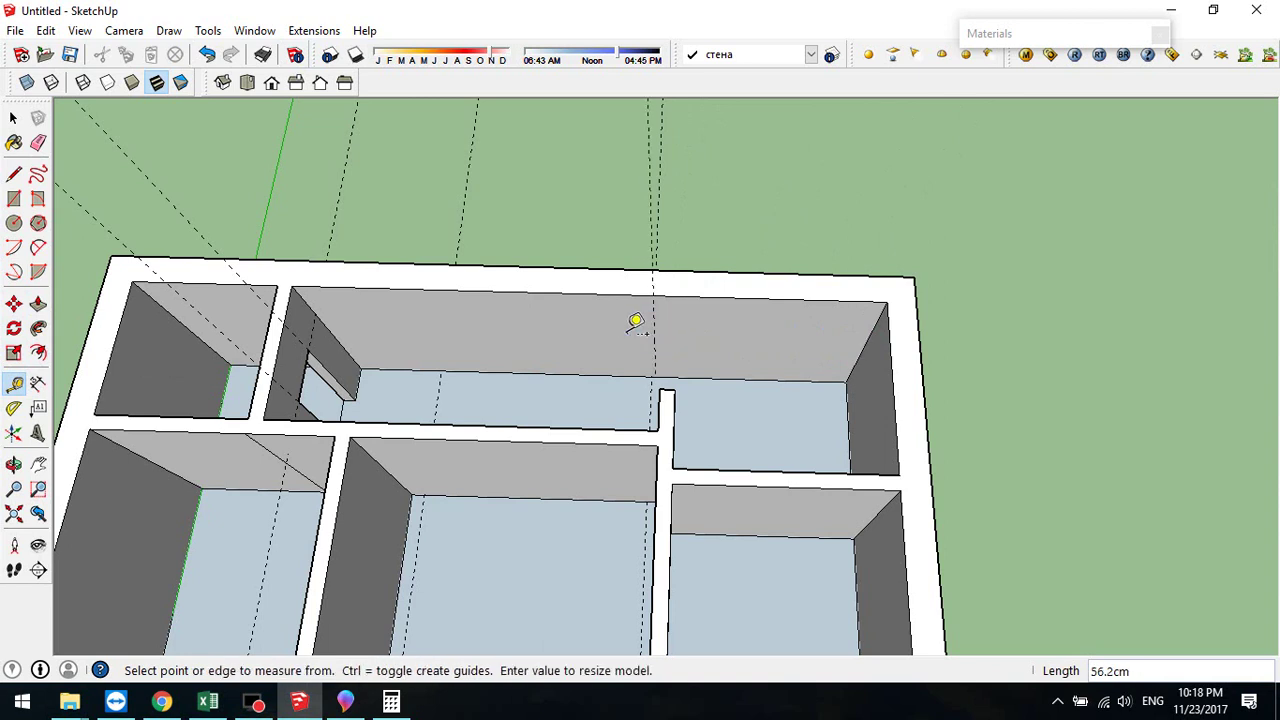
pyautogui.click(656, 320)
pyautogui.click(630, 320)
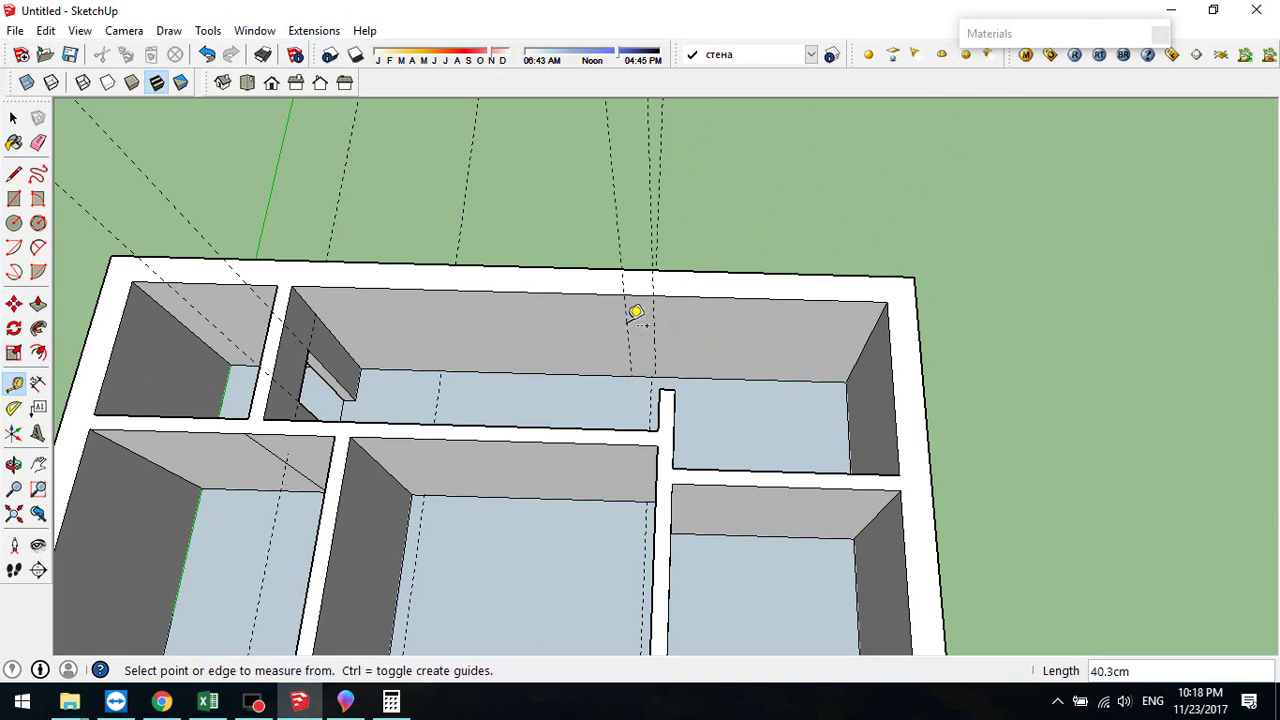
# - Place a guide 210 cm above the floor on the outer wall and draw the entrance door rectangle between the guides
pyautogui.click(632, 375)
pyautogui.write('21')
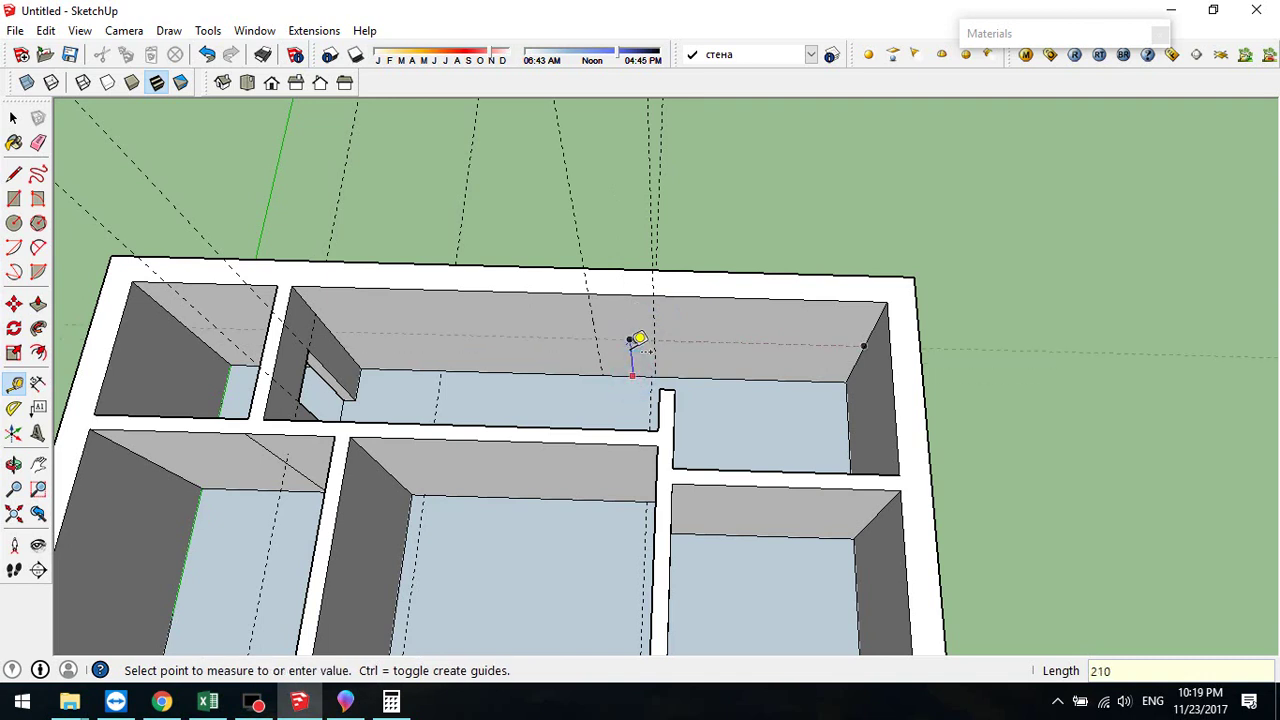
pyautogui.write('0')
pyautogui.press('Return')
pyautogui.click(14, 198)
pyautogui.click(591, 321)
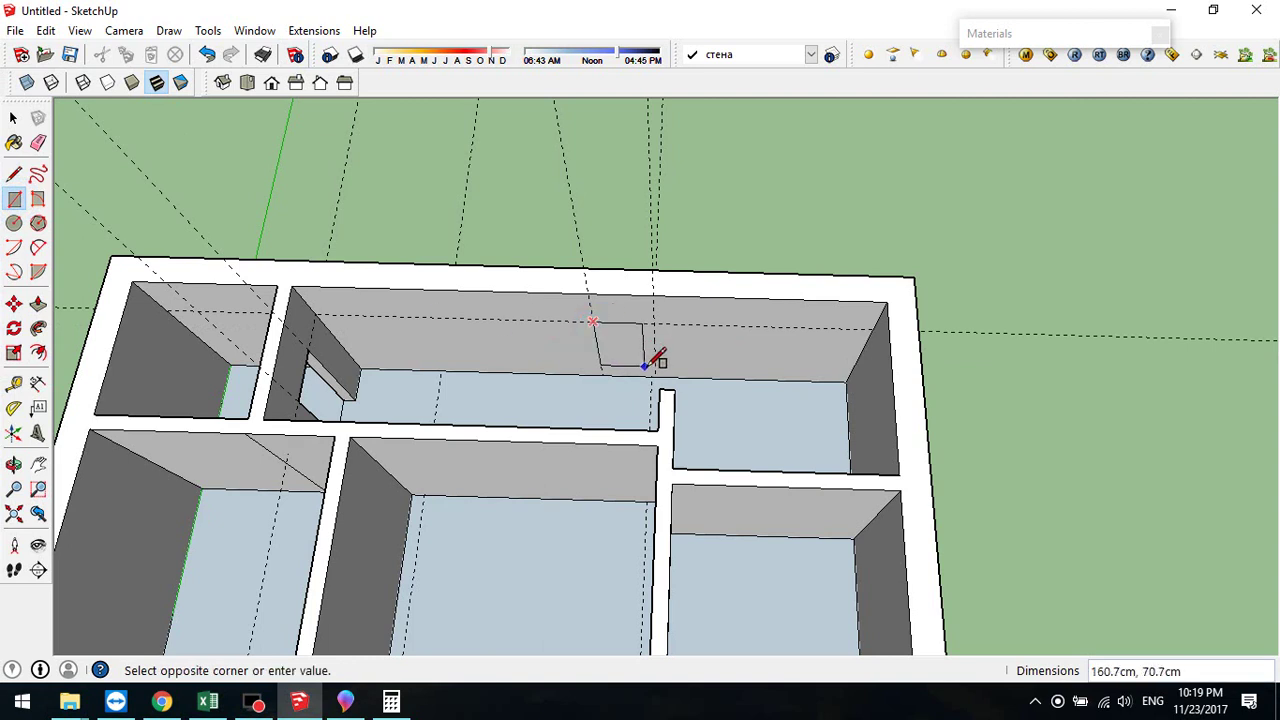
pyautogui.scroll(6, 666, 371)
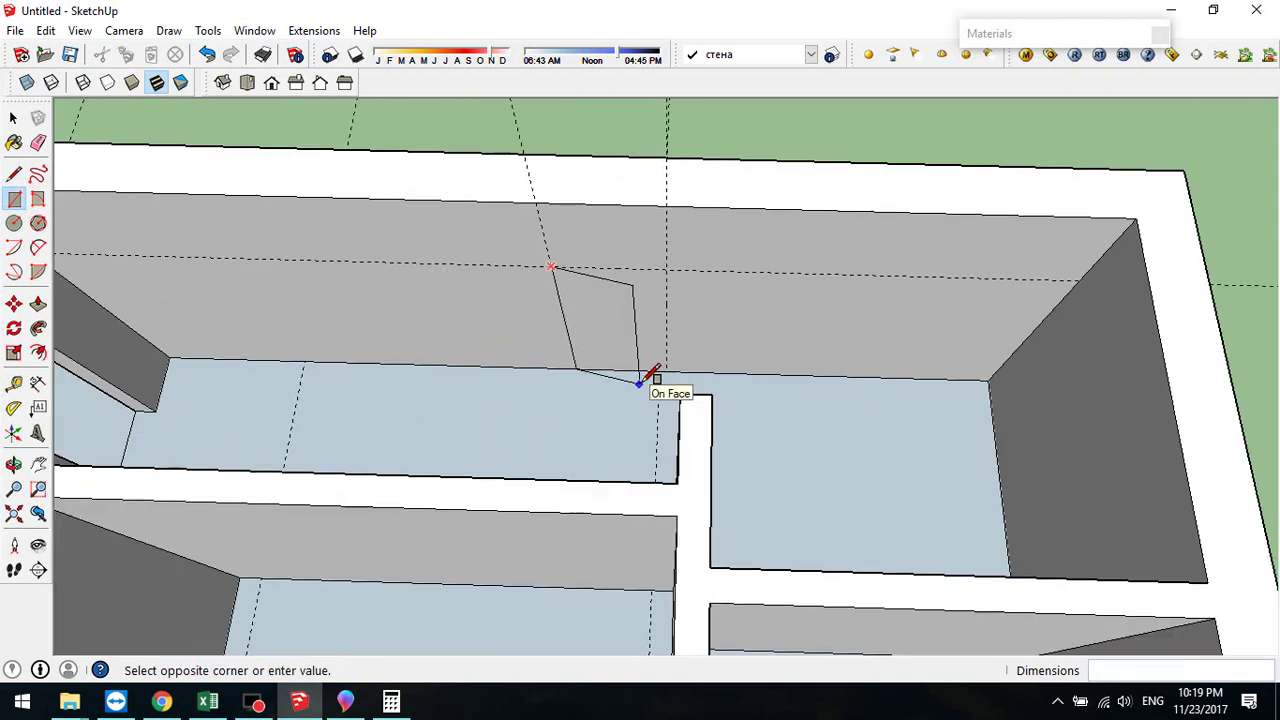
pyautogui.click(688, 362)
# - Push the entrance door rectangle 40 cm through the outer wall to open the doorway
pyautogui.moveTo(630, 222); pyautogui.dragTo(640, 395, button='middle')
pyautogui.click(38, 303)
pyautogui.moveTo(279, 285); pyautogui.dragTo(371, 497, button='middle')
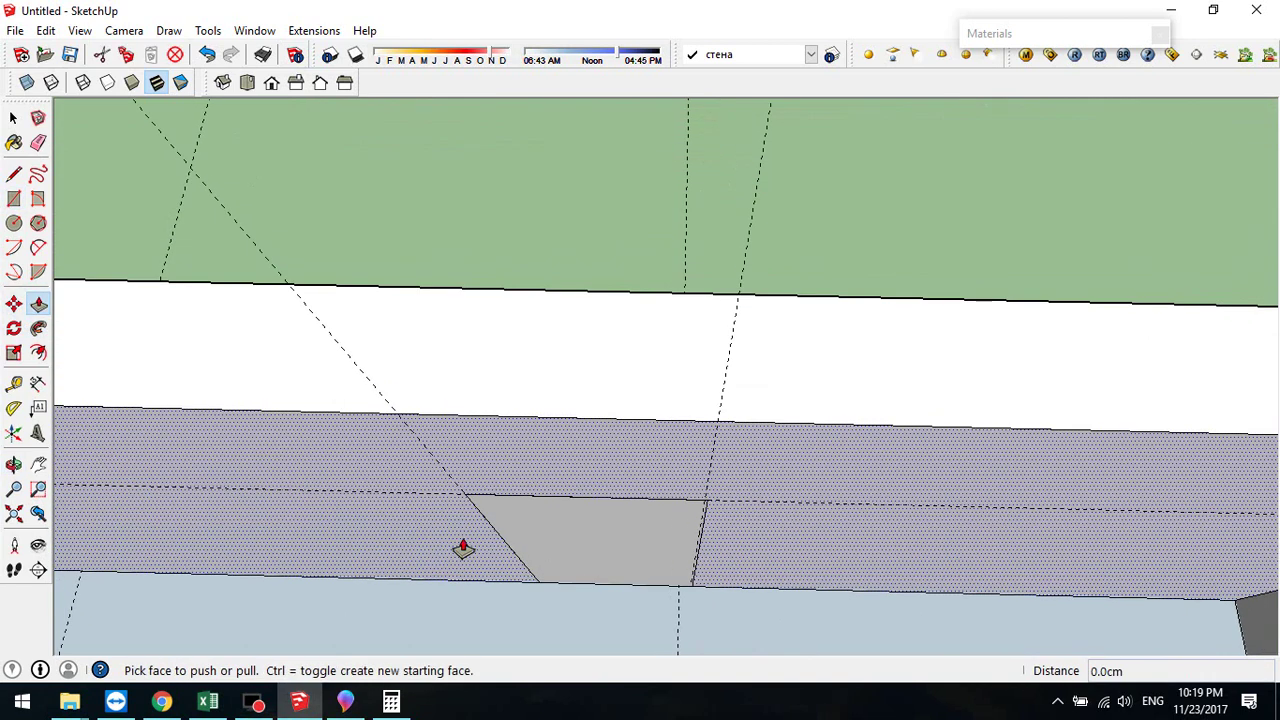
pyautogui.click(557, 520)
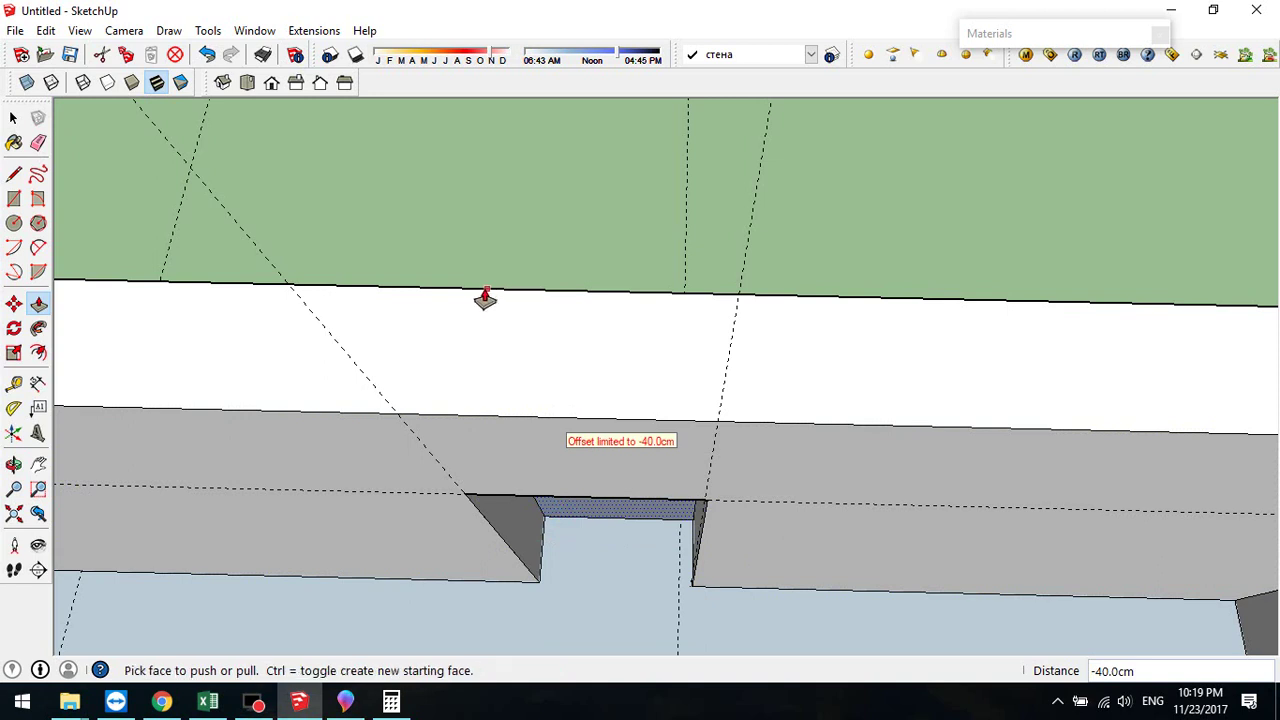
pyautogui.click(487, 298)
pyautogui.moveTo(508, 363); pyautogui.dragTo(523, 340, button='middle')
pyautogui.scroll(-5, 531, 351)
# - Check the toilet's curved wall on the floor plan in Paint 3D and draw a short line in SketchUp from the kitchen wall into the hallway floor
pyautogui.scroll(-3, 538, 380)
pyautogui.moveTo(543, 406)
pyautogui.mouseDown(button='middle')
pyautogui.moveTo(597, 603)
pyautogui.moveTo(654, 523)
pyautogui.moveTo(603, 378)
pyautogui.moveTo(600, 400)
pyautogui.mouseUp(button='middle')
pyautogui.scroll(3, 654, 523)
pyautogui.click(345, 701)
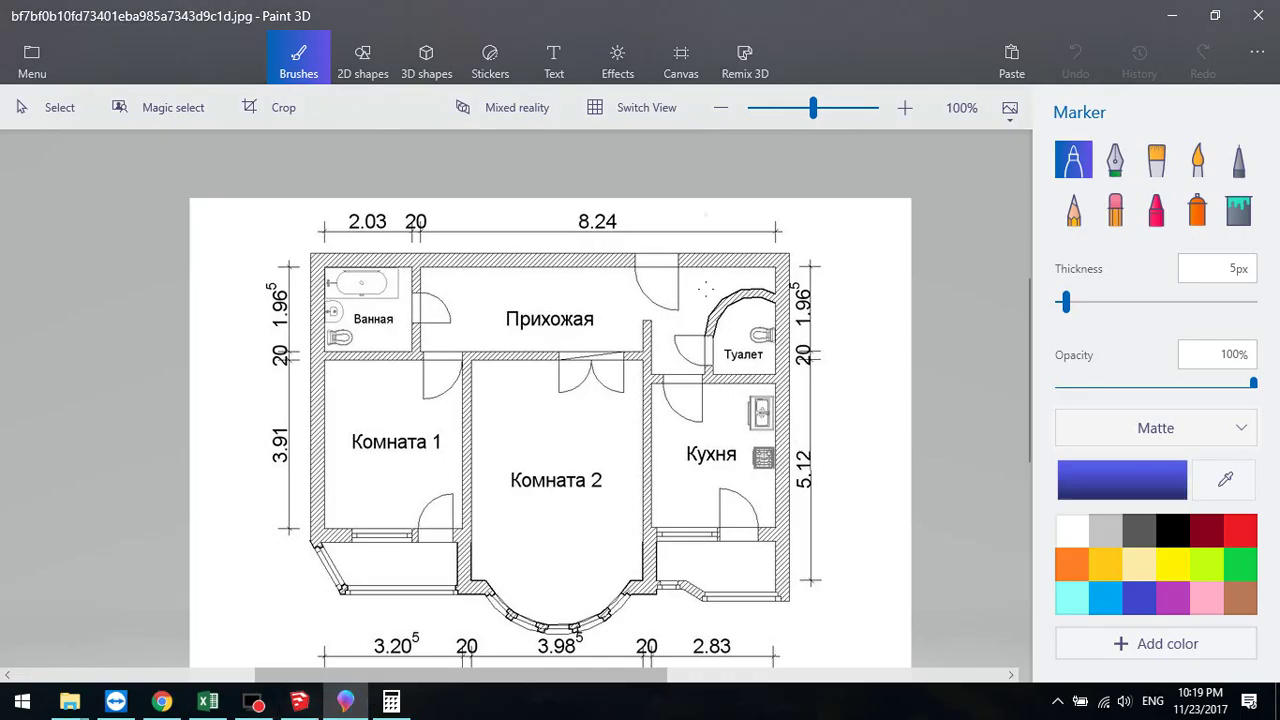
pyautogui.click(299, 701)
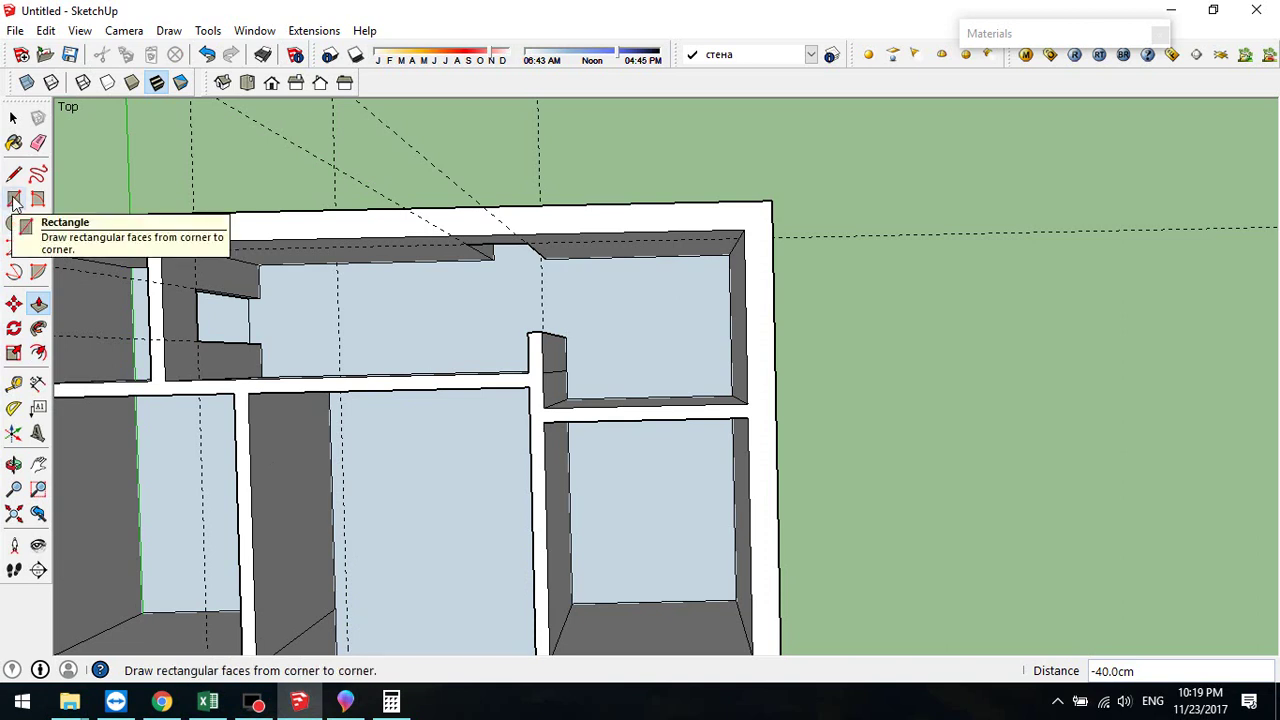
pyautogui.click(14, 174)
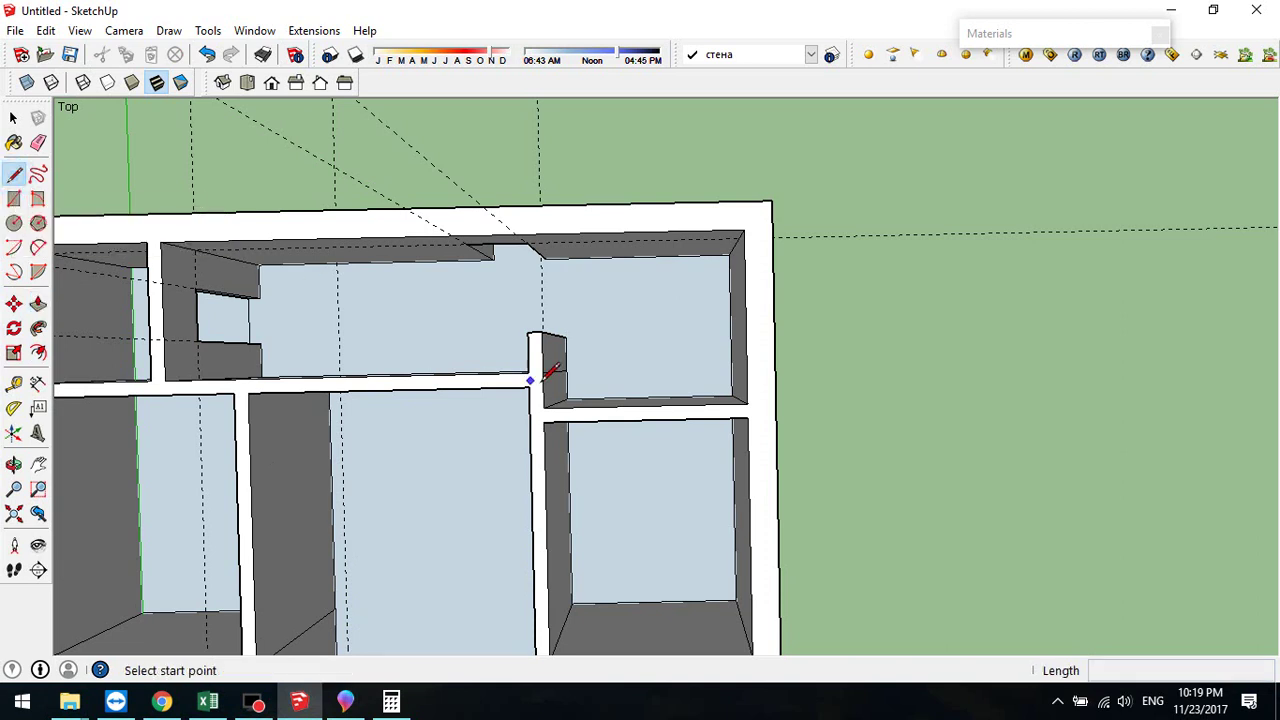
pyautogui.click(615, 399)
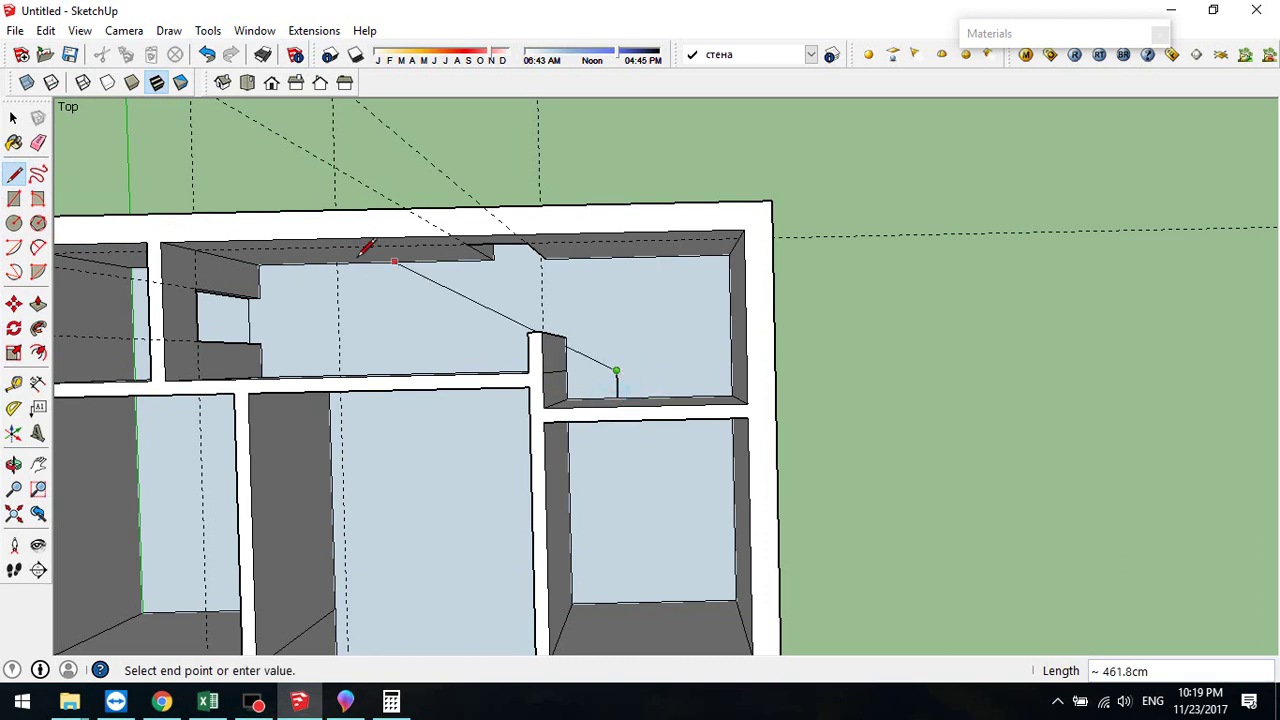
pyautogui.press('Escape')
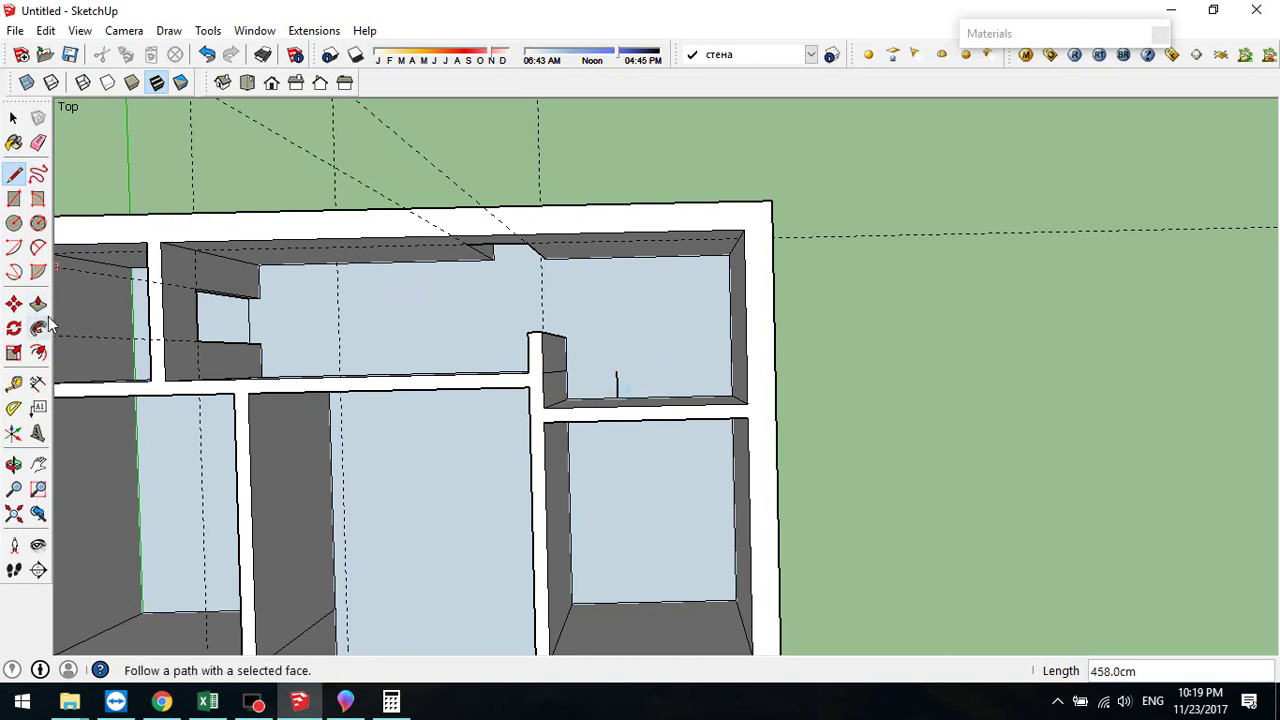
# - Draw an arc from the short line's free end to the outer side wall, with a bulge of about 68.6 cm
pyautogui.click(38, 353)
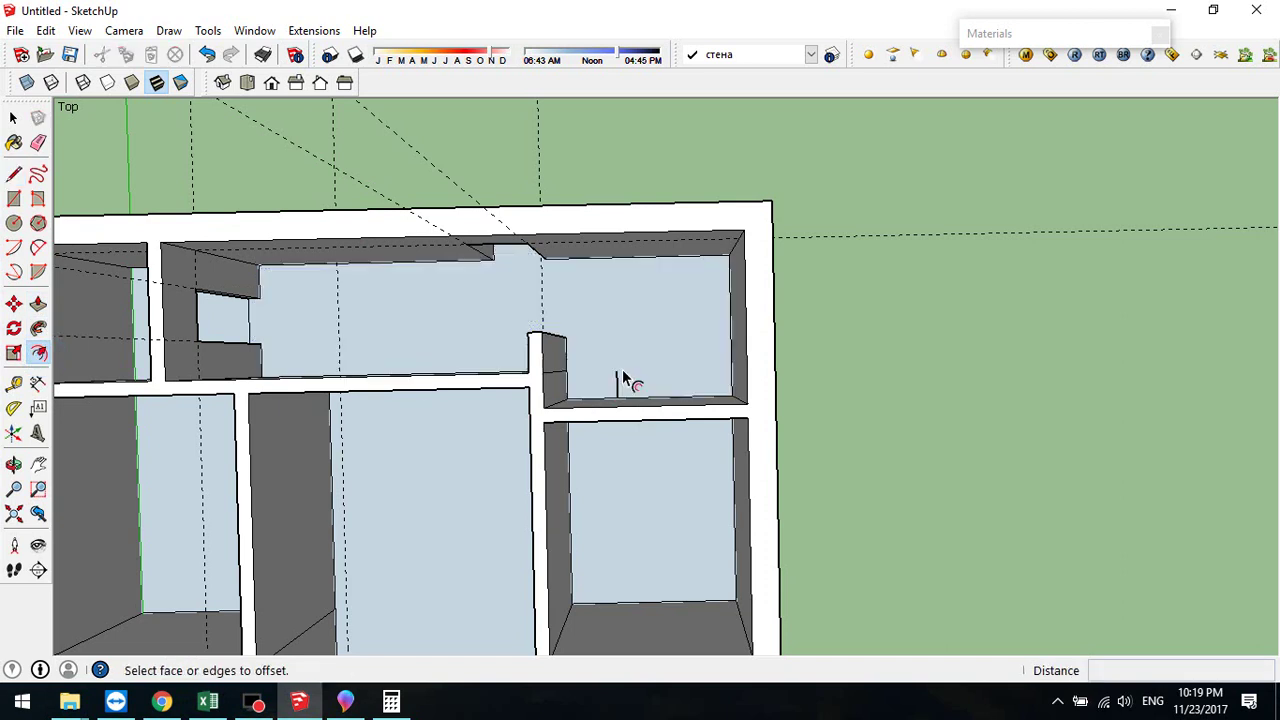
pyautogui.click(14, 118)
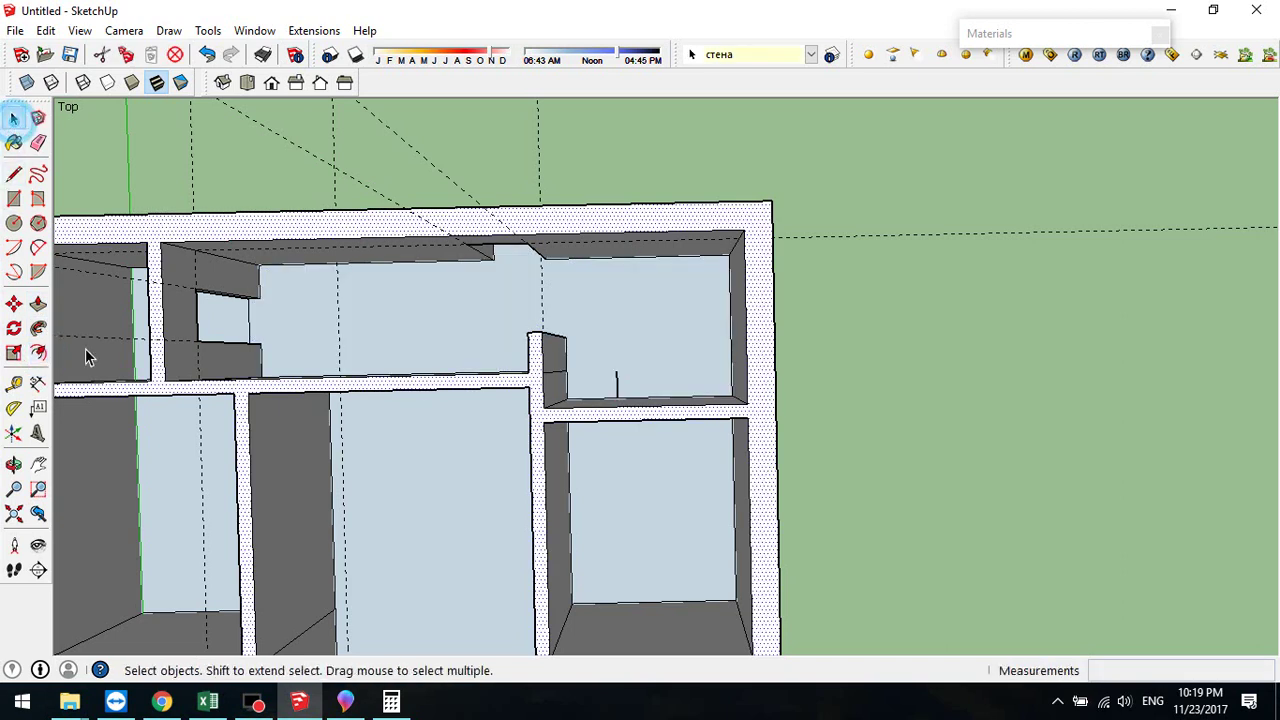
pyautogui.click(38, 247)
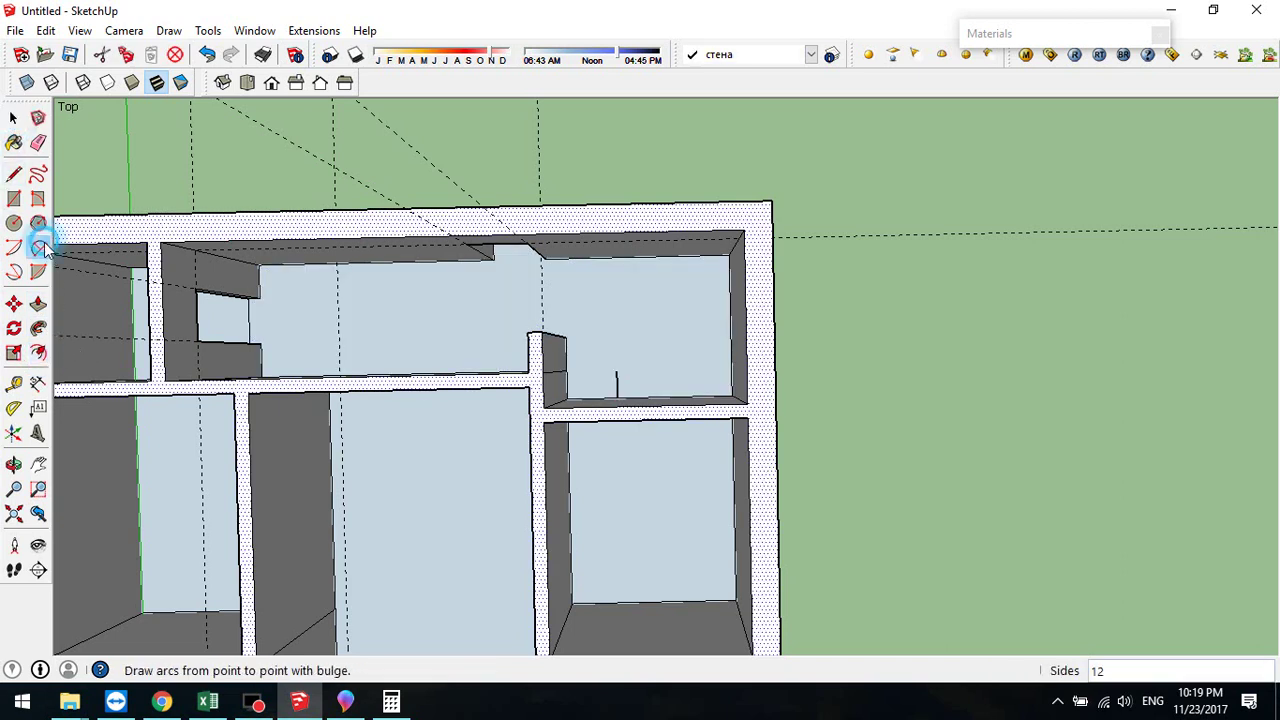
pyautogui.click(617, 370)
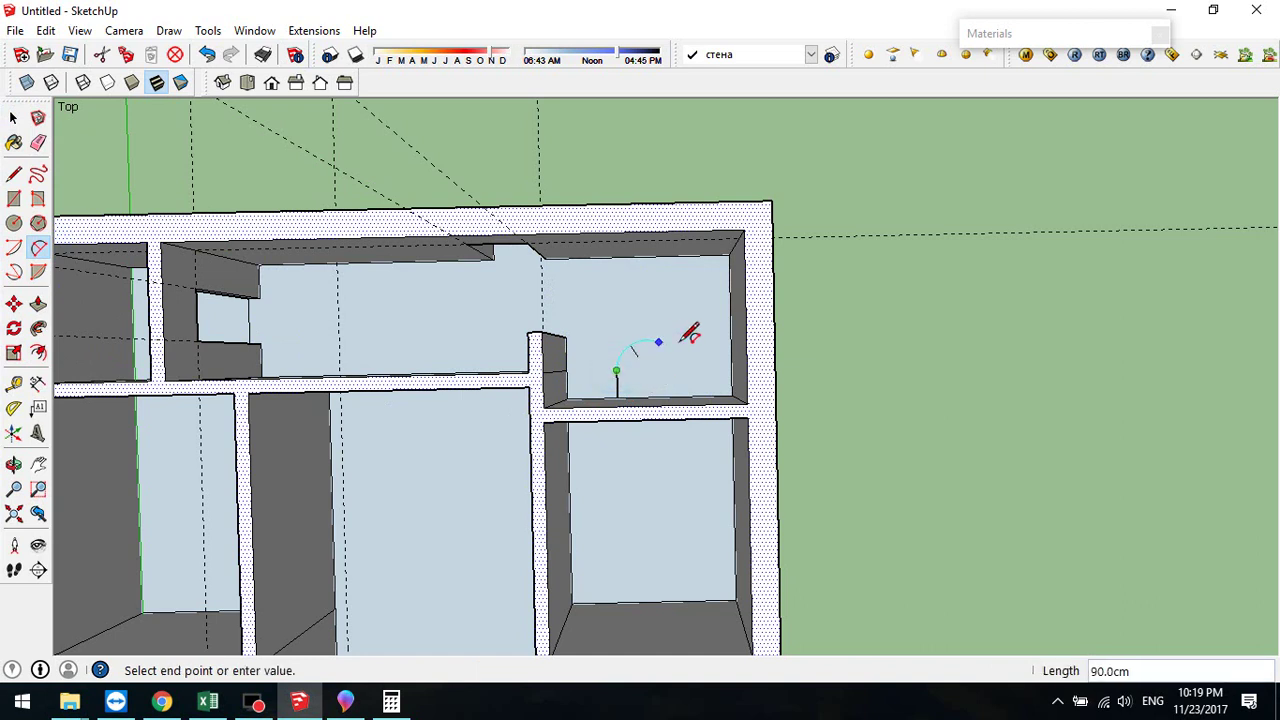
pyautogui.click(726, 306)
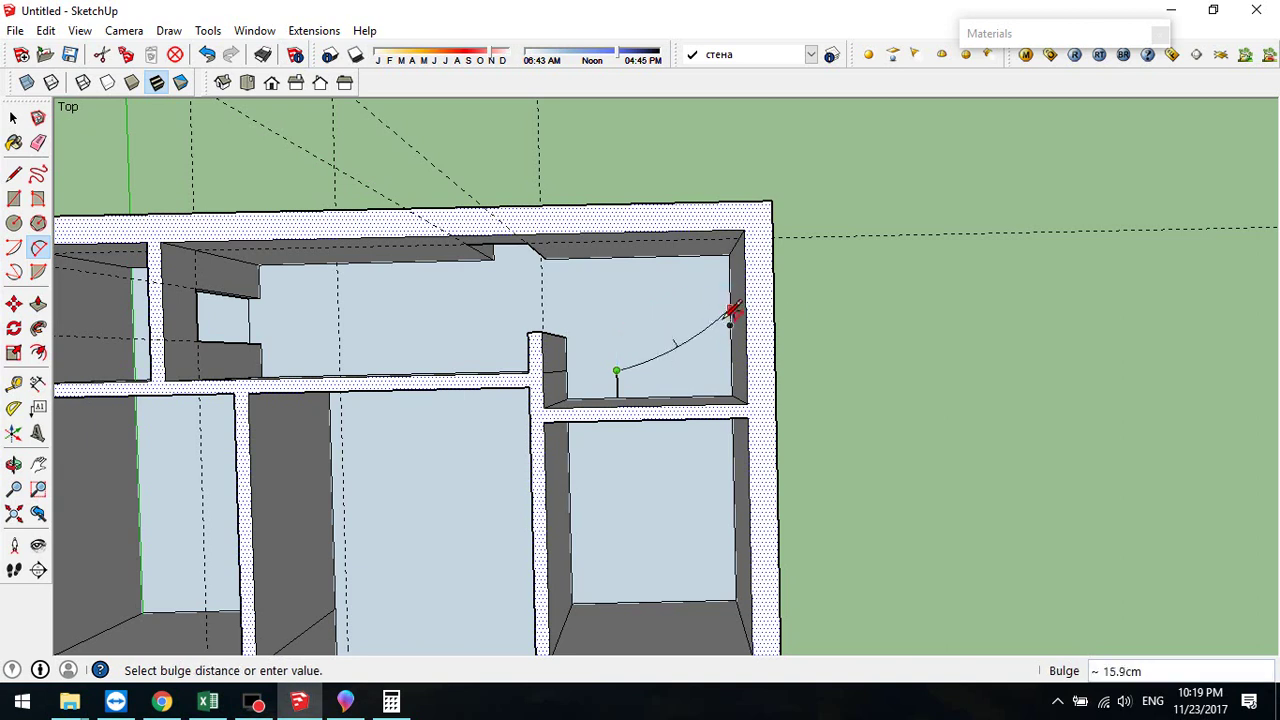
pyautogui.click(682, 285)
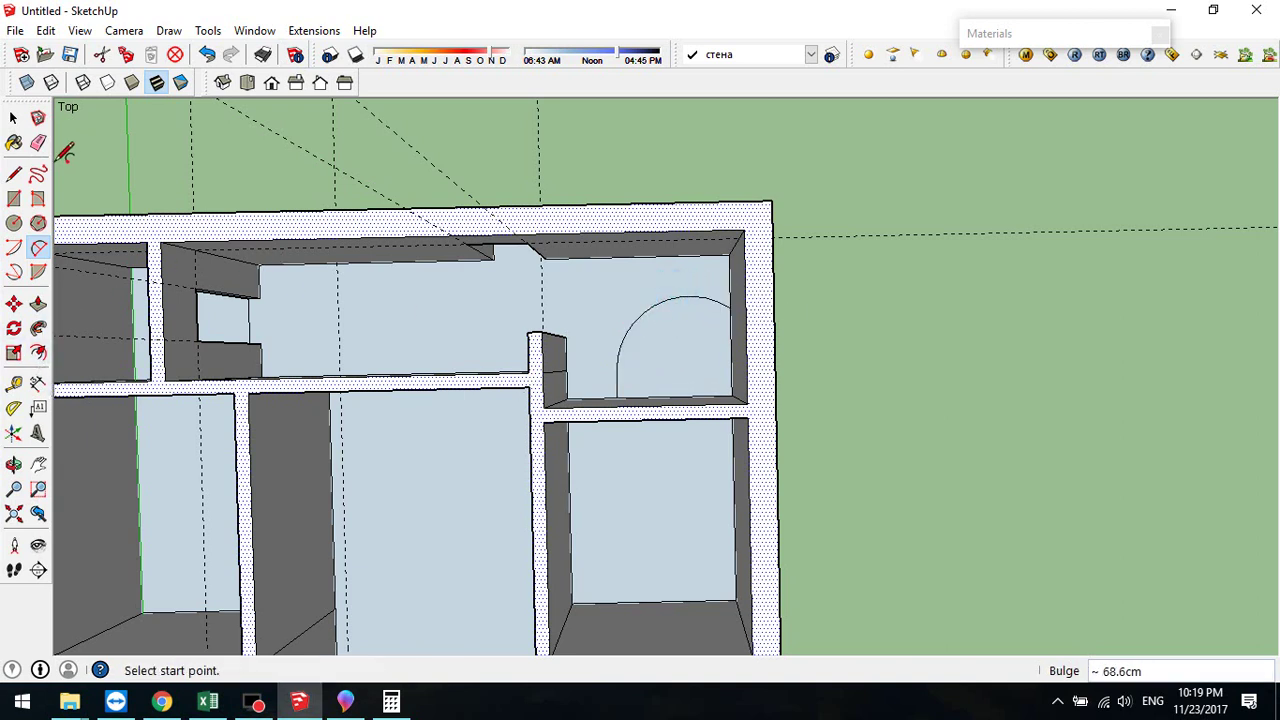
# - Offset the short line and the arc together 10 cm inward to outline the toilet partition's thickness
pyautogui.click(13, 118)
pyautogui.click(617, 378)
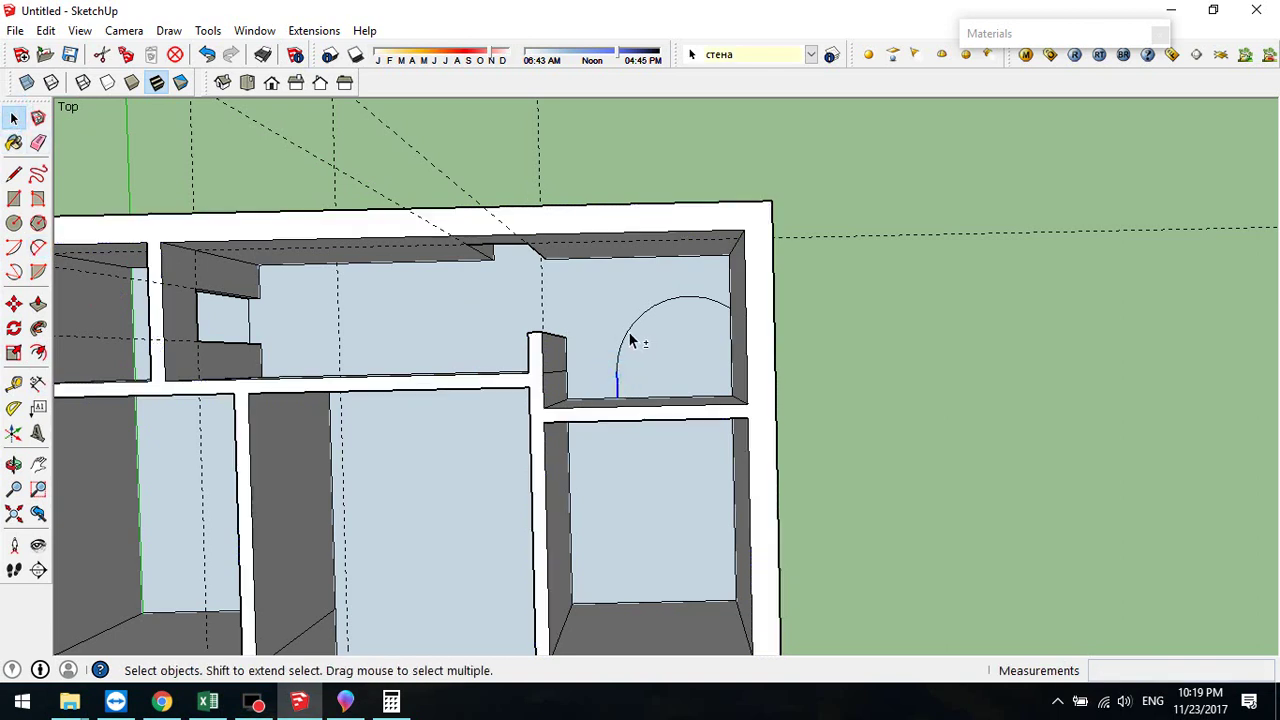
pyautogui.click(626, 333)
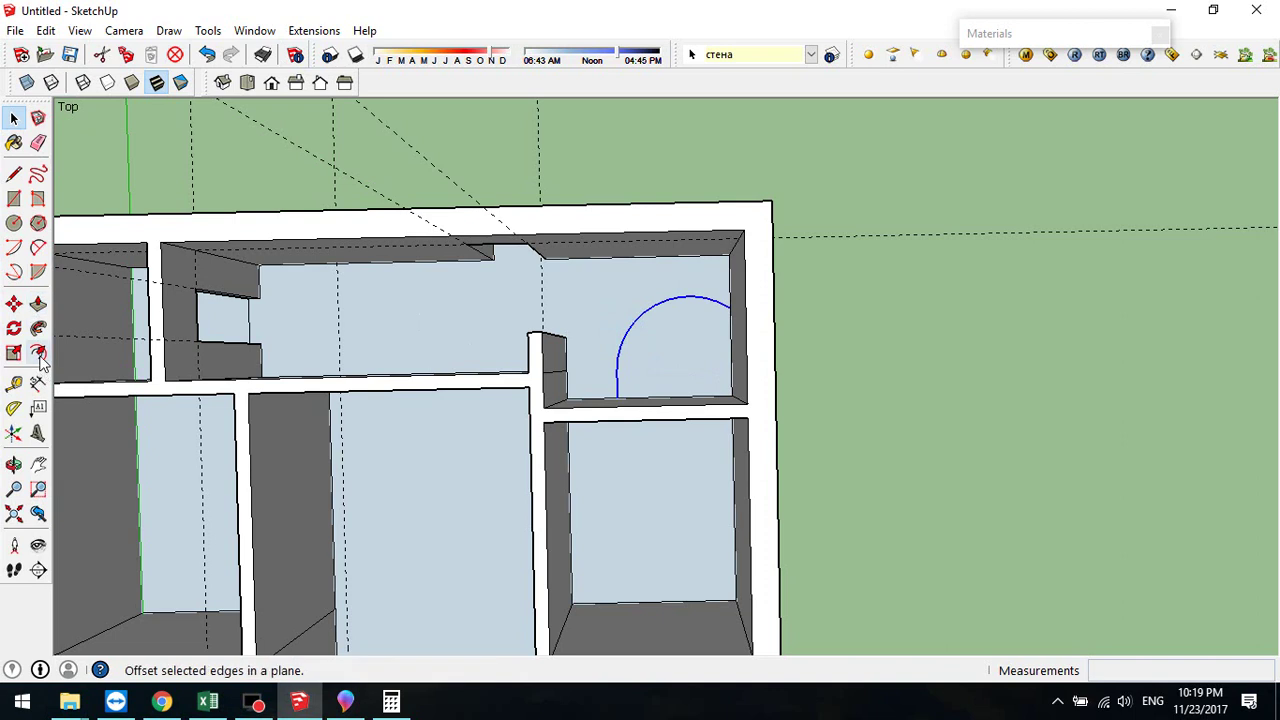
pyautogui.click(38, 352)
pyautogui.click(648, 344)
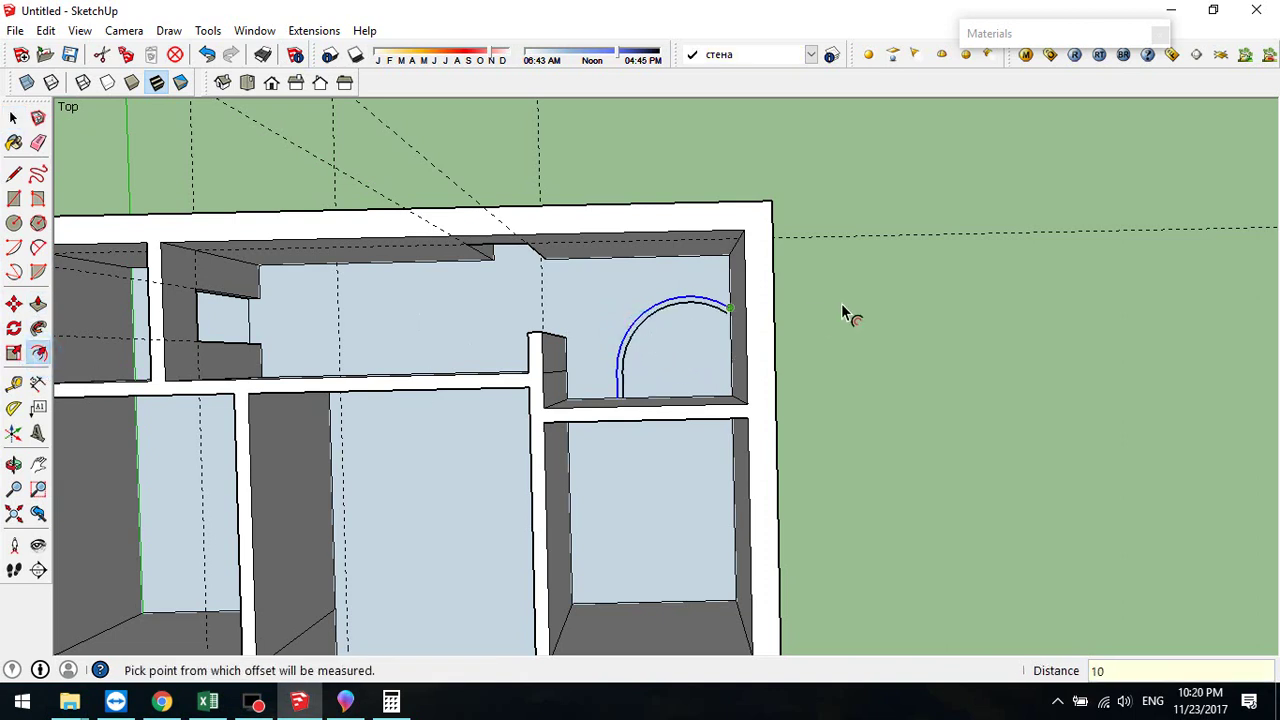
# - Extend the inner curve's loose end with a line about 5.6 cm long to the outer side wall
pyautogui.scroll(5, 708, 335)
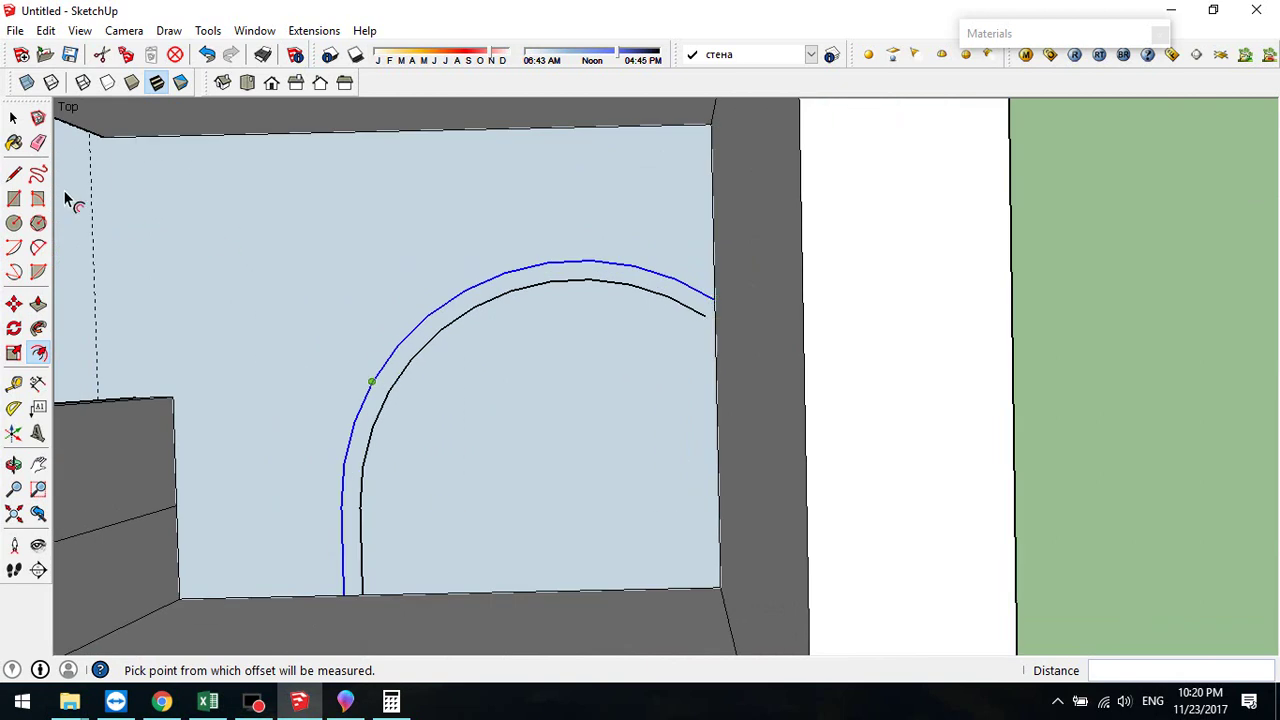
pyautogui.click(14, 174)
pyautogui.scroll(3, 697, 308)
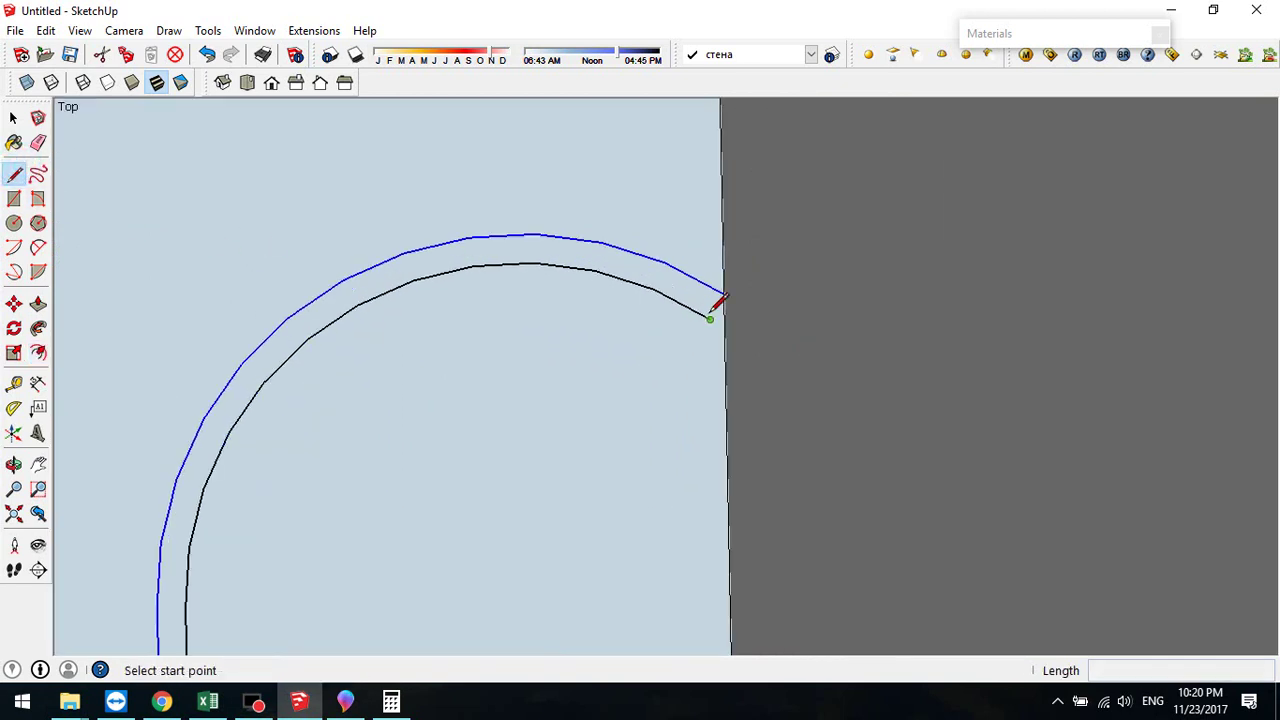
pyautogui.click(709, 318)
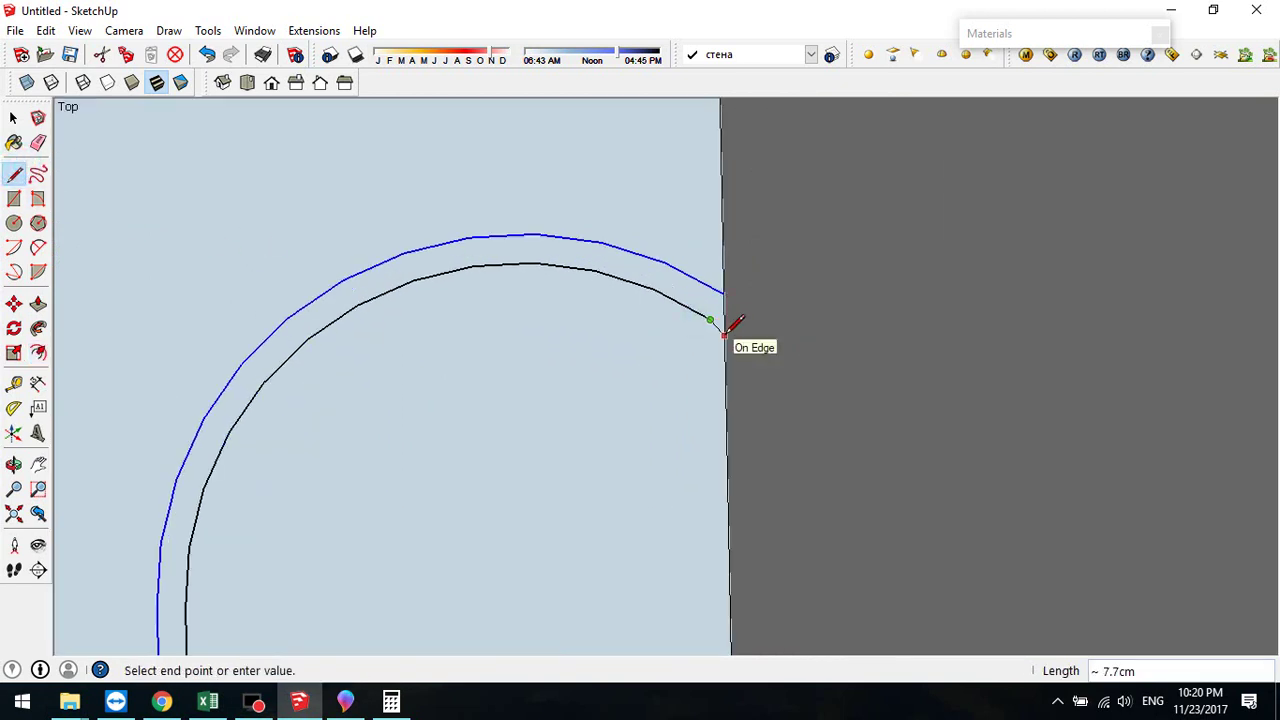
pyautogui.scroll(4, 724, 320)
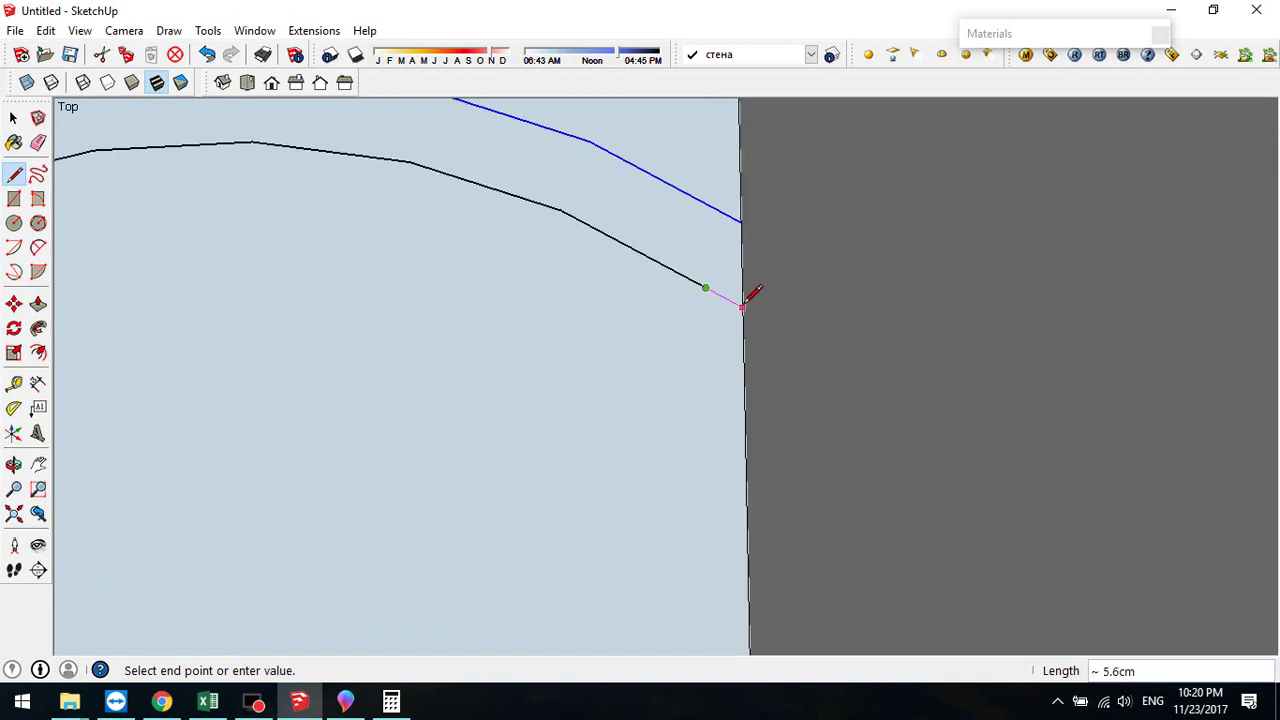
pyautogui.click(742, 306)
# - Close both ends of the curved partition outline with lines along the outer side wall and the kitchen wall
pyautogui.scroll(-6, 740, 295)
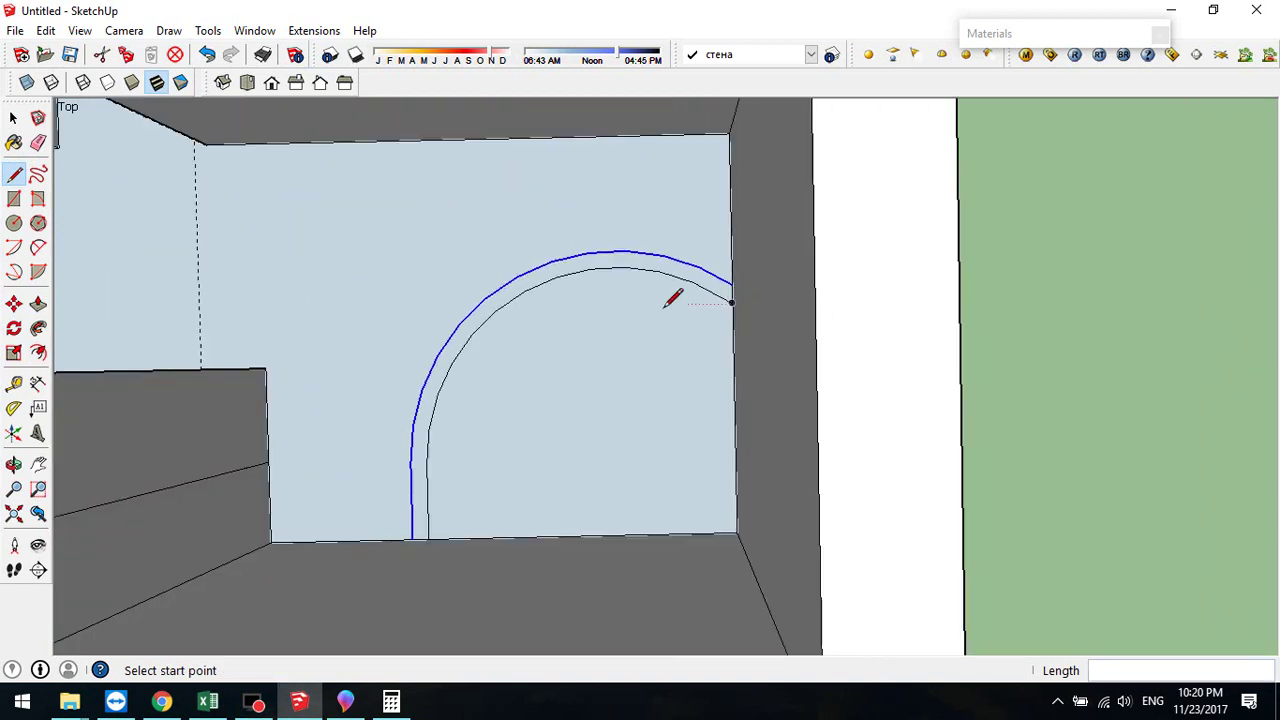
pyautogui.click(733, 302)
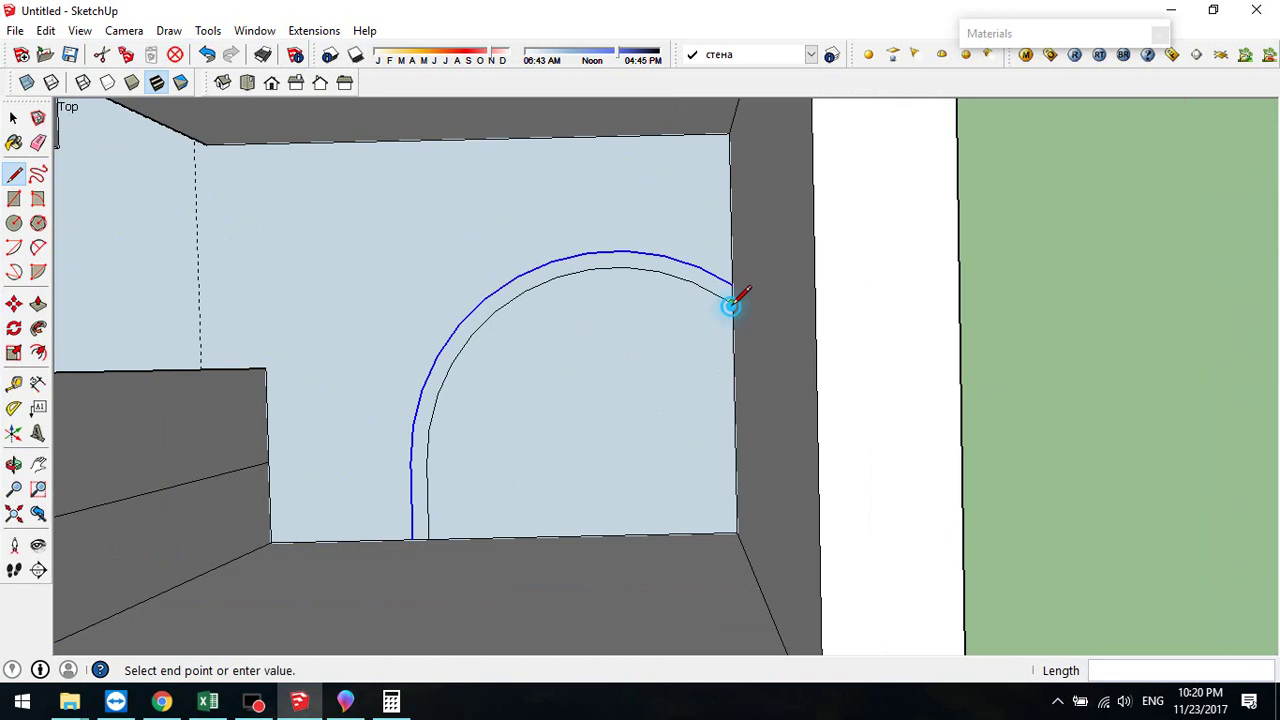
pyautogui.click(734, 285)
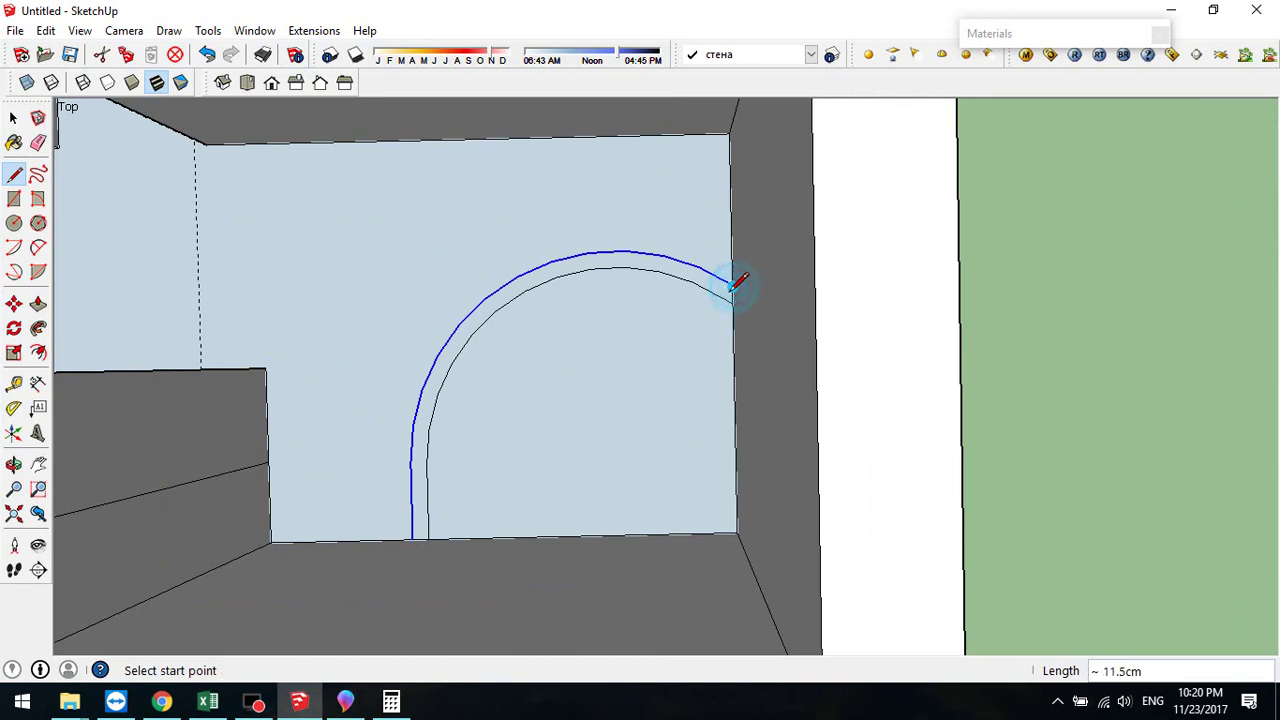
pyautogui.click(429, 538)
pyautogui.click(413, 540)
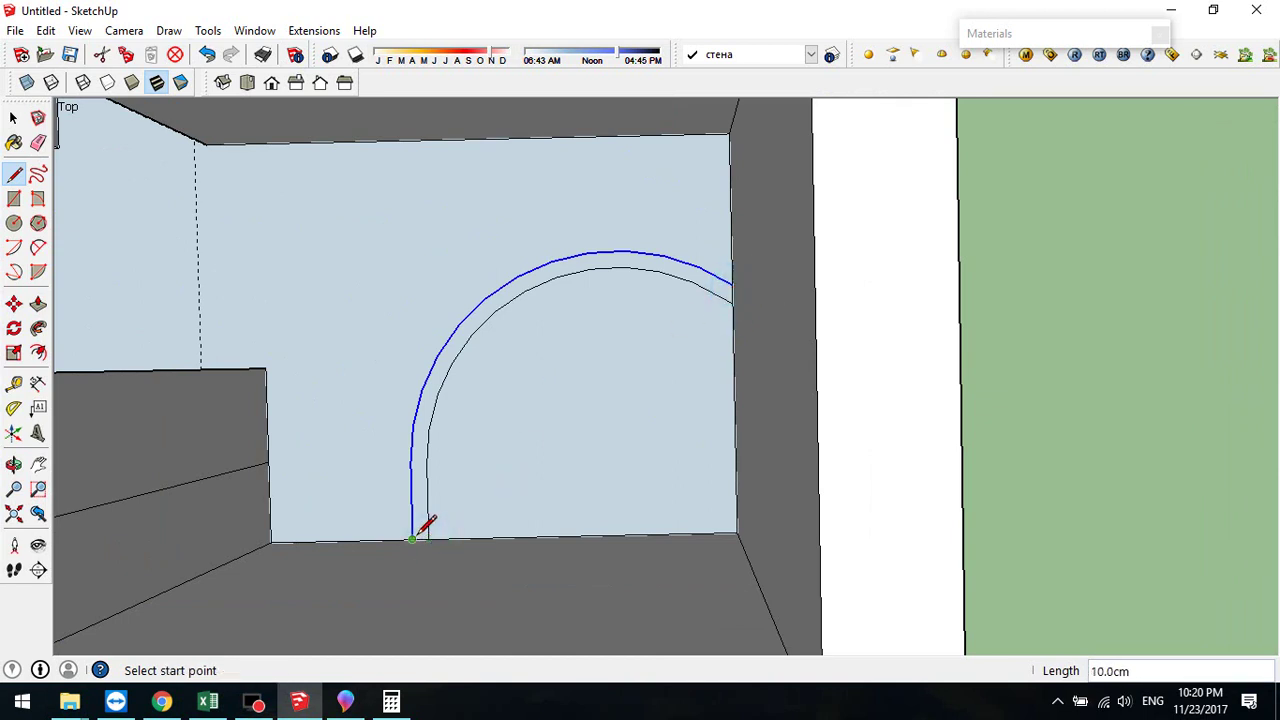
# - Pull the curved partition's floor strip up 300 cm
pyautogui.click(20, 118)
pyautogui.click(422, 407)
pyautogui.click(38, 304)
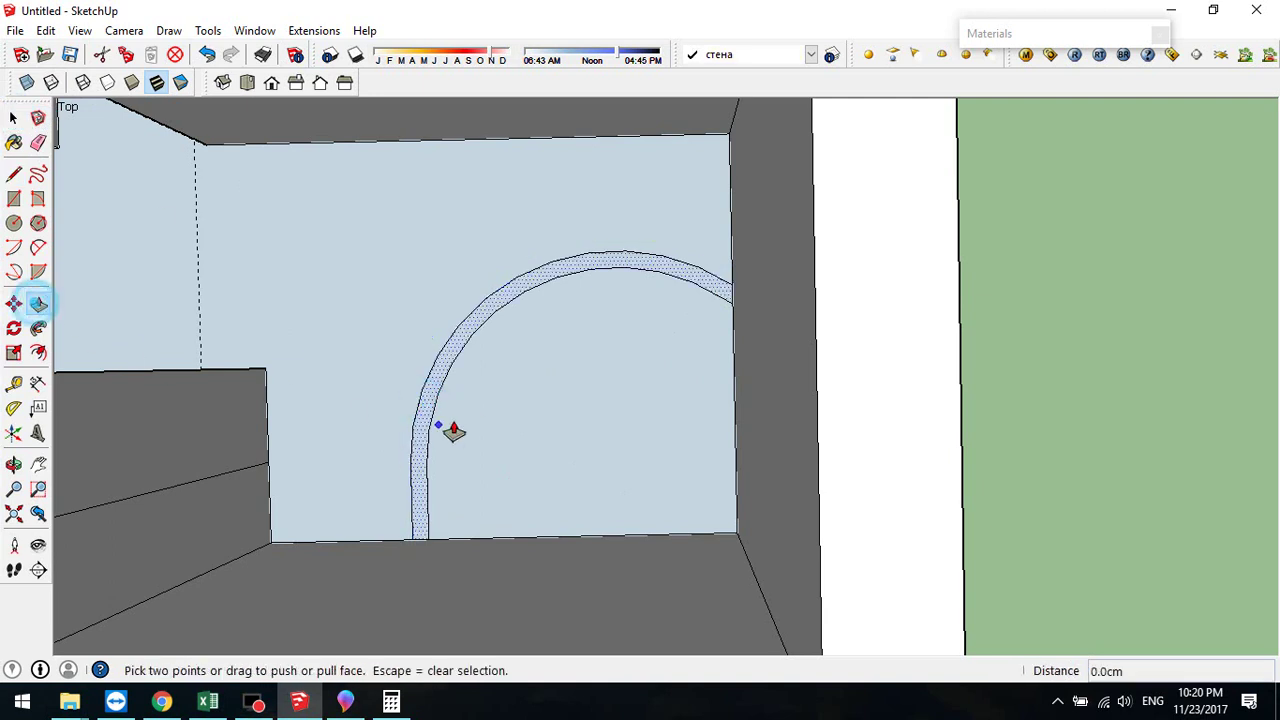
pyautogui.click(432, 414)
pyautogui.click(404, 440)
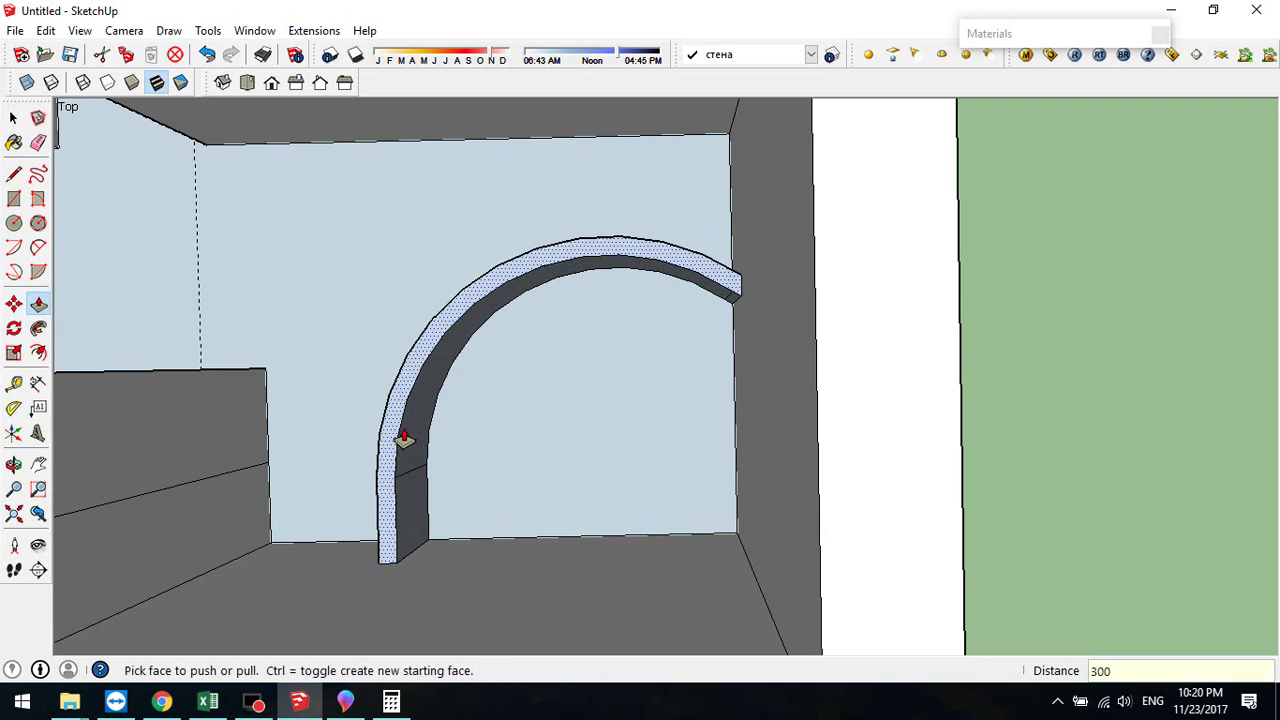
pyautogui.press('Return')
# - Check Room 1's hallway door on the floor plan in Paint 3D and delete the stray vertical edge on that wall in SketchUp
pyautogui.scroll(-5, 465, 457)
pyautogui.moveTo(353, 487); pyautogui.dragTo(689, 329, button='middle')
pyautogui.scroll(1, 680, 320)
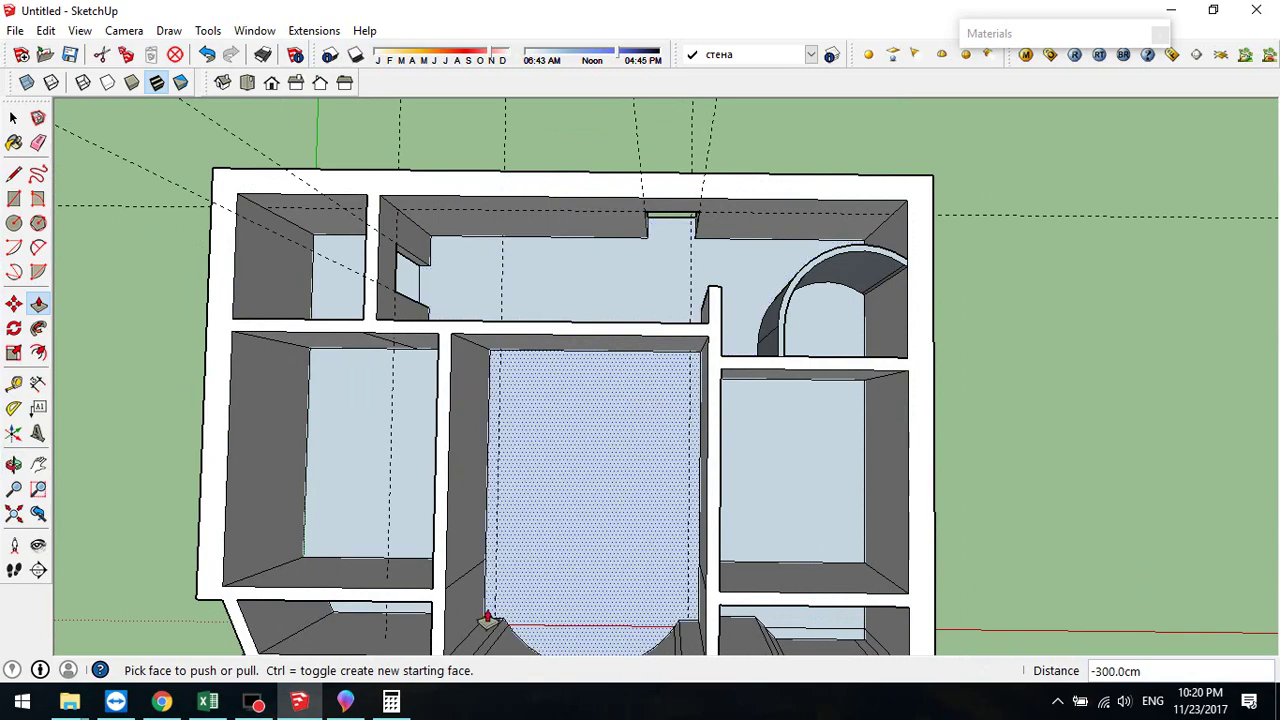
pyautogui.click(345, 702)
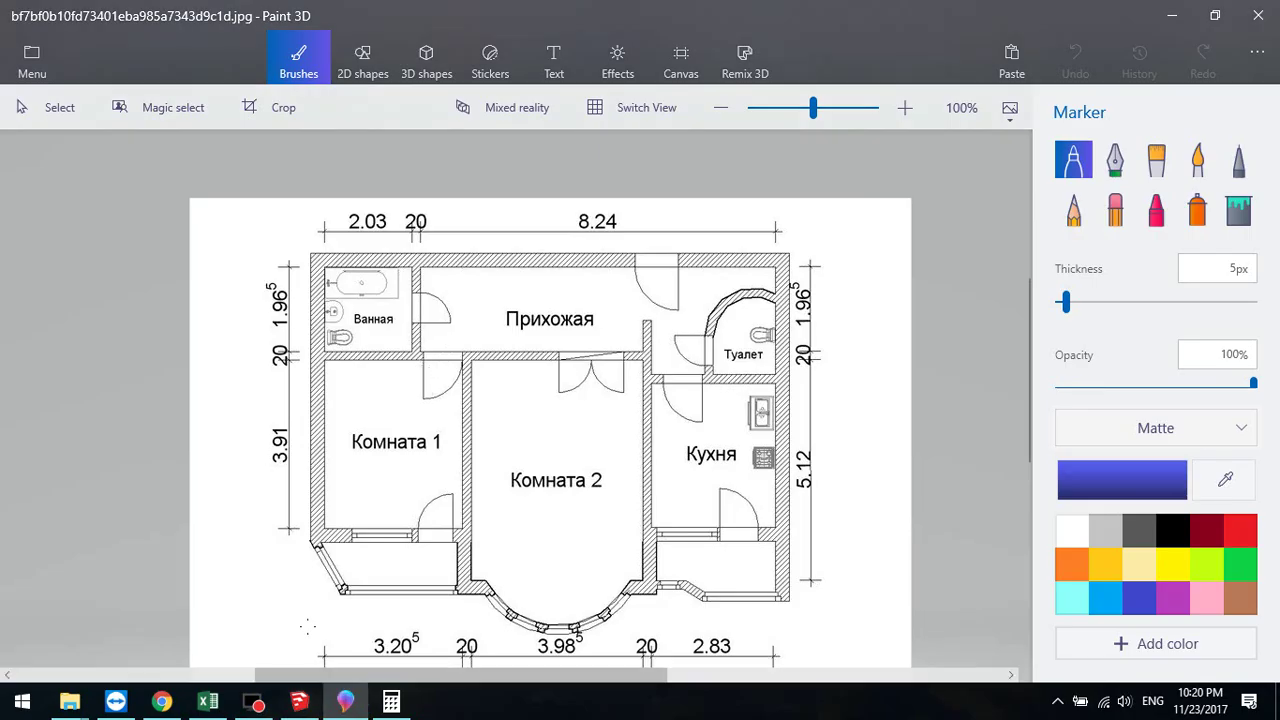
pyautogui.click(297, 703)
pyautogui.scroll(5, 365, 303)
pyautogui.moveTo(380, 309)
pyautogui.mouseDown(button='middle')
pyautogui.moveTo(465, 295)
pyautogui.moveTo(443, 271)
pyautogui.mouseUp(button='middle')
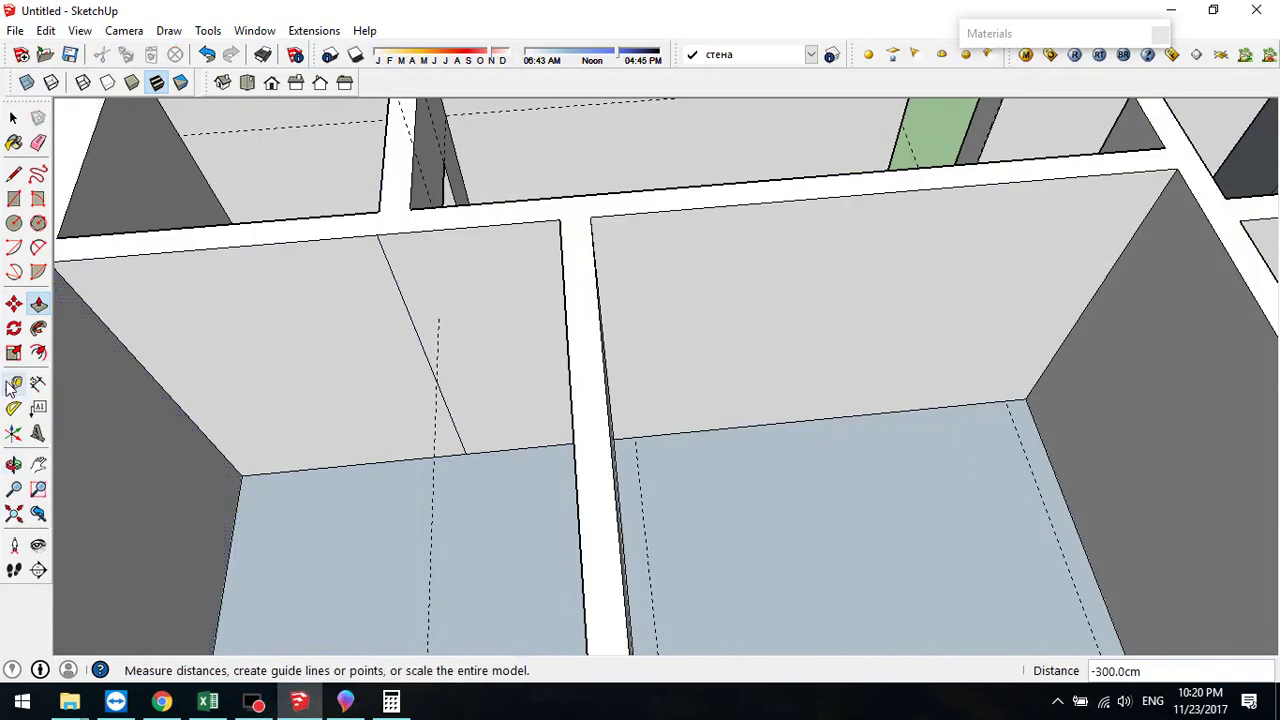
pyautogui.click(13, 118)
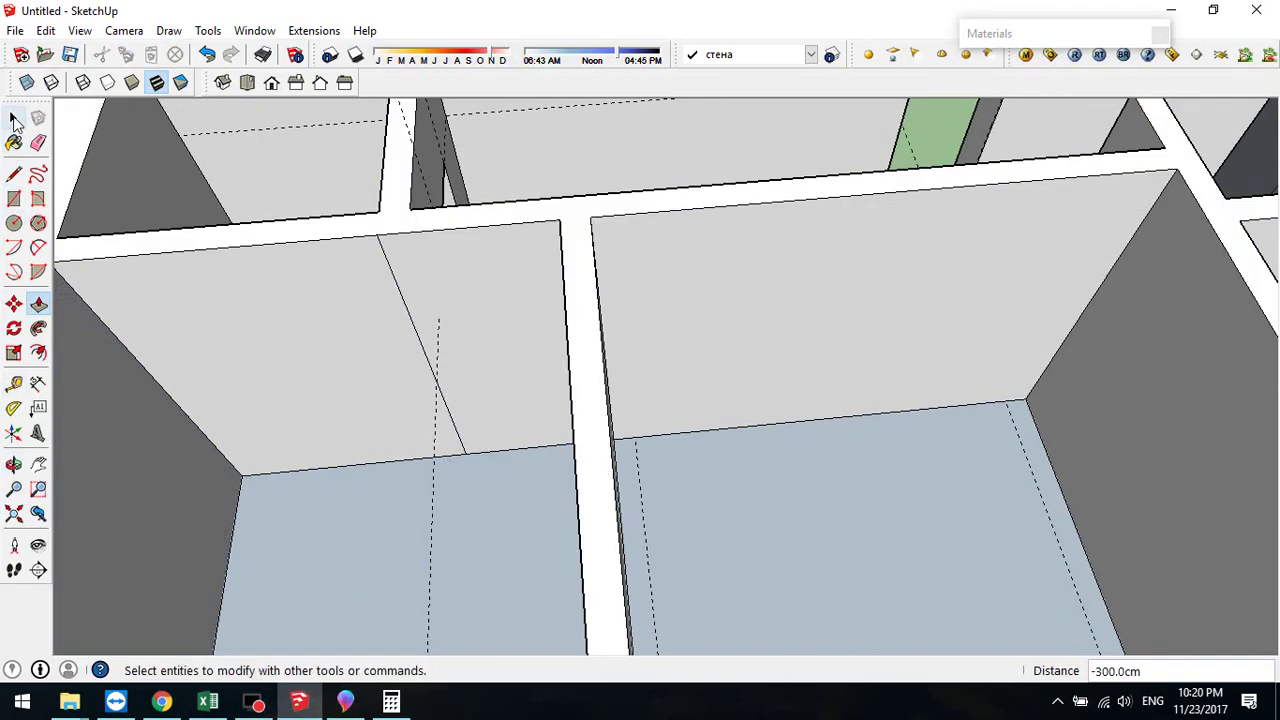
pyautogui.click(403, 306)
pyautogui.press('Delete')
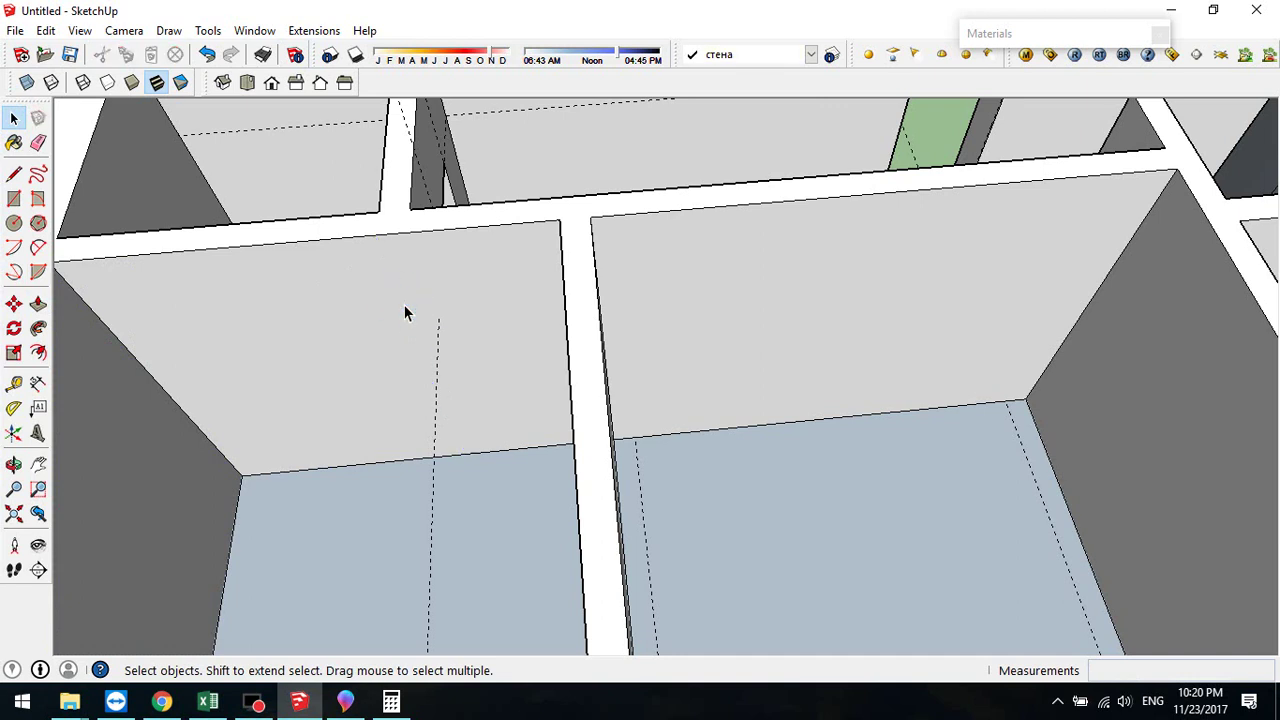
# - Place guides on Room 1's hallway wall 80 cm from the corner by Room 2 and 210 cm above the floor
pyautogui.click(14, 383)
pyautogui.moveTo(580, 301); pyautogui.dragTo(665, 198, button='middle')
pyautogui.click(620, 229)
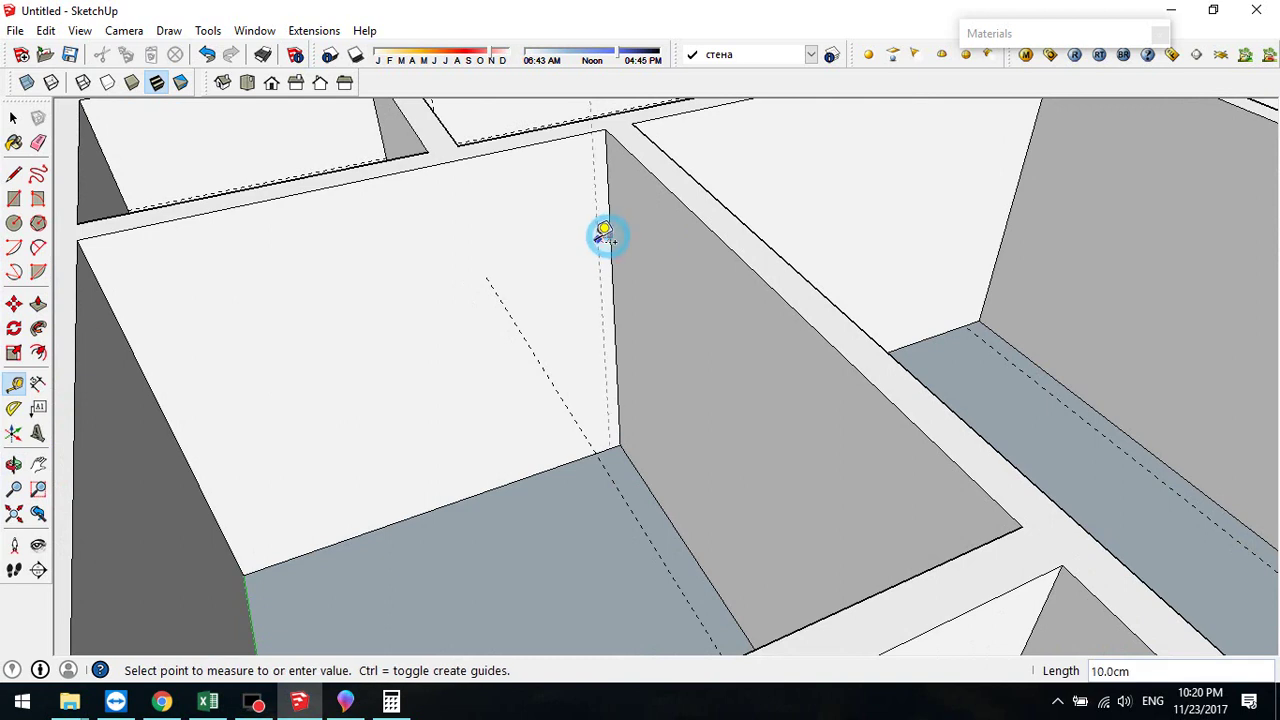
pyautogui.press('Return')
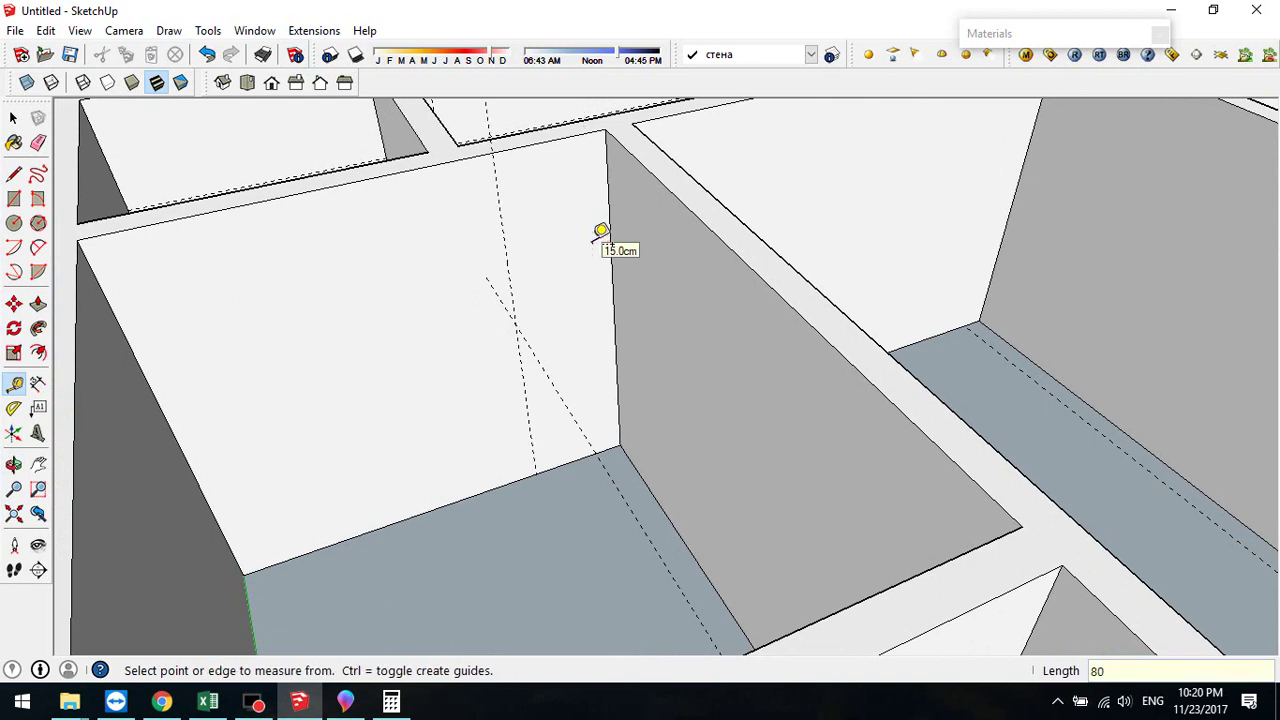
pyautogui.moveTo(623, 214); pyautogui.dragTo(557, 458, button='middle')
pyautogui.click(561, 468)
pyautogui.click(559, 415)
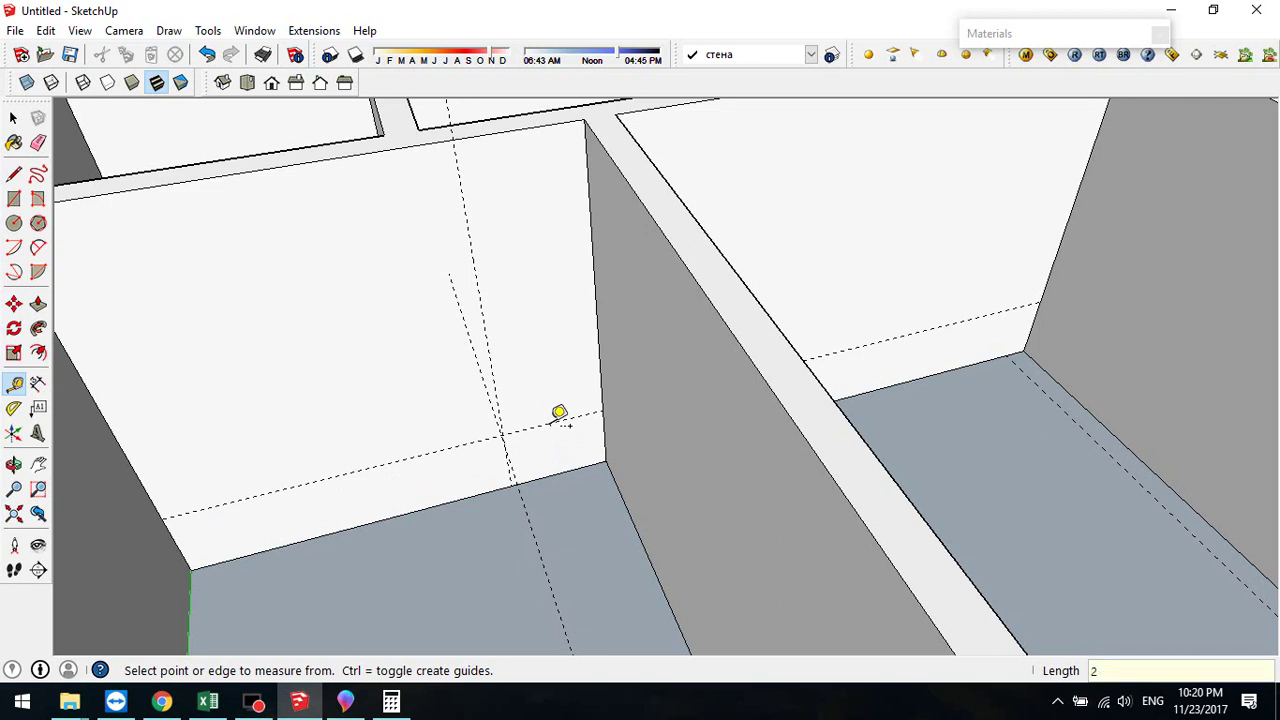
# - Draw a 210 x 80 cm door rectangle in the corner of Room 1's hallway wall and push it 20 cm through the wall
pyautogui.click(14, 199)
pyautogui.click(476, 266)
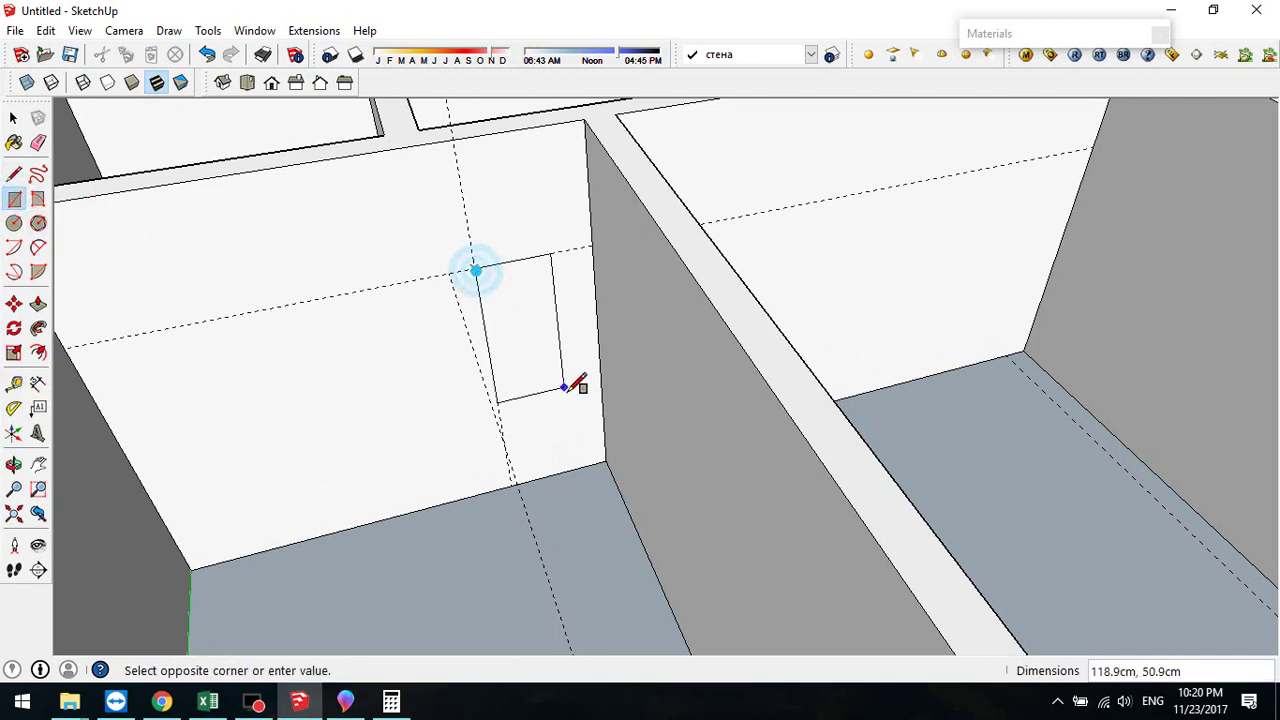
pyautogui.click(607, 458)
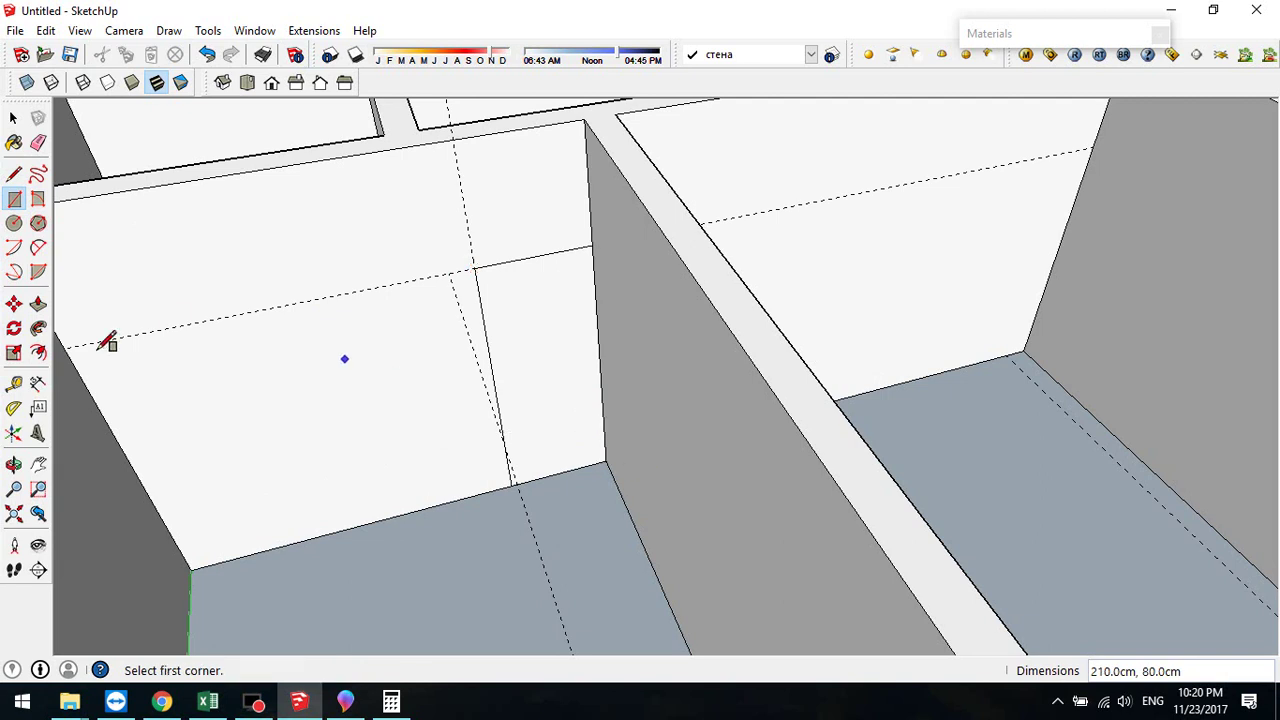
pyautogui.click(38, 303)
pyautogui.moveTo(380, 240); pyautogui.dragTo(533, 458, button='middle')
pyautogui.click(533, 458)
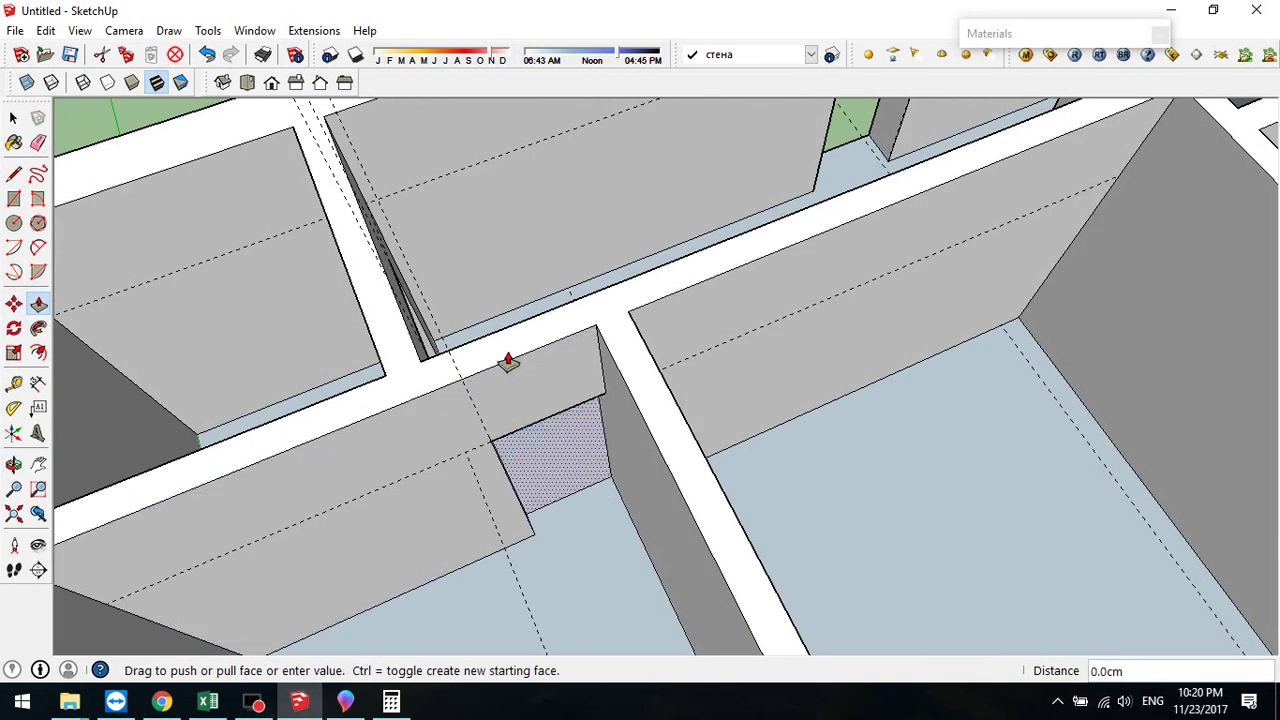
pyautogui.click(488, 345)
# - Check Room 2's double door on the floor plan in Paint 3D and place vertical guides in SketchUp for its sides on the hallway wall
pyautogui.moveTo(491, 337); pyautogui.dragTo(429, 500, button='middle')
pyautogui.click(346, 703)
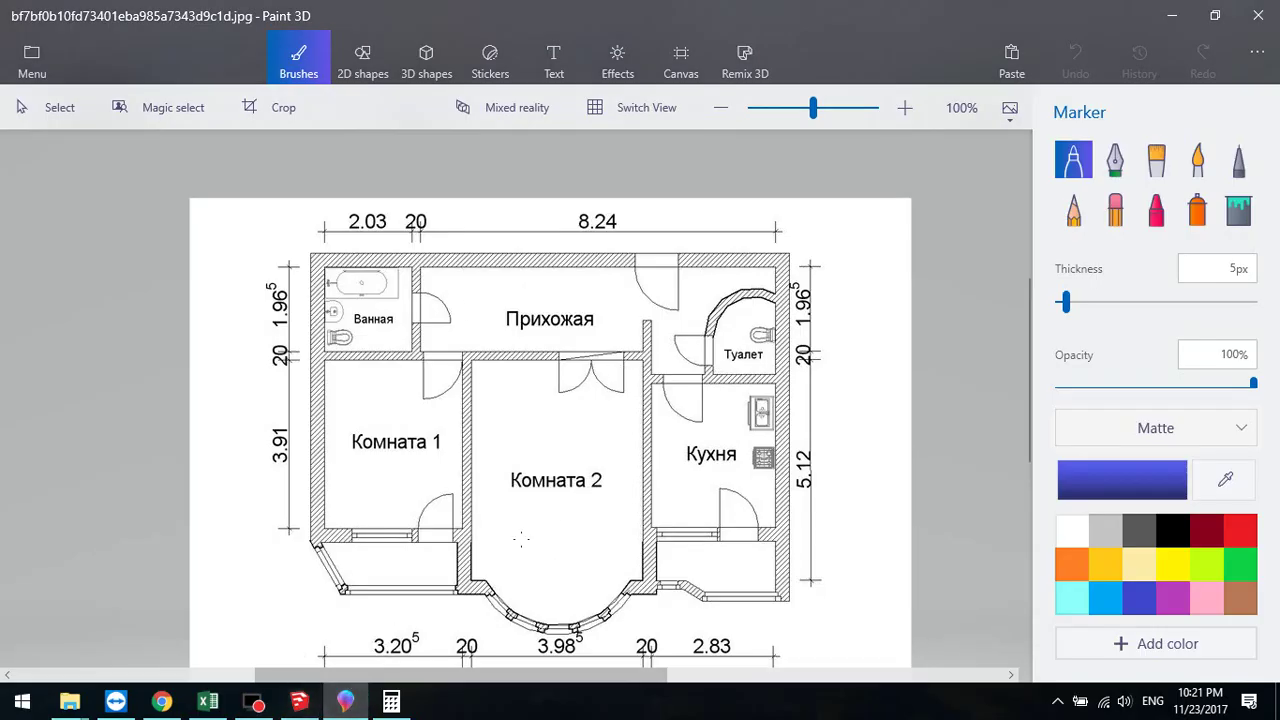
pyautogui.click(312, 699)
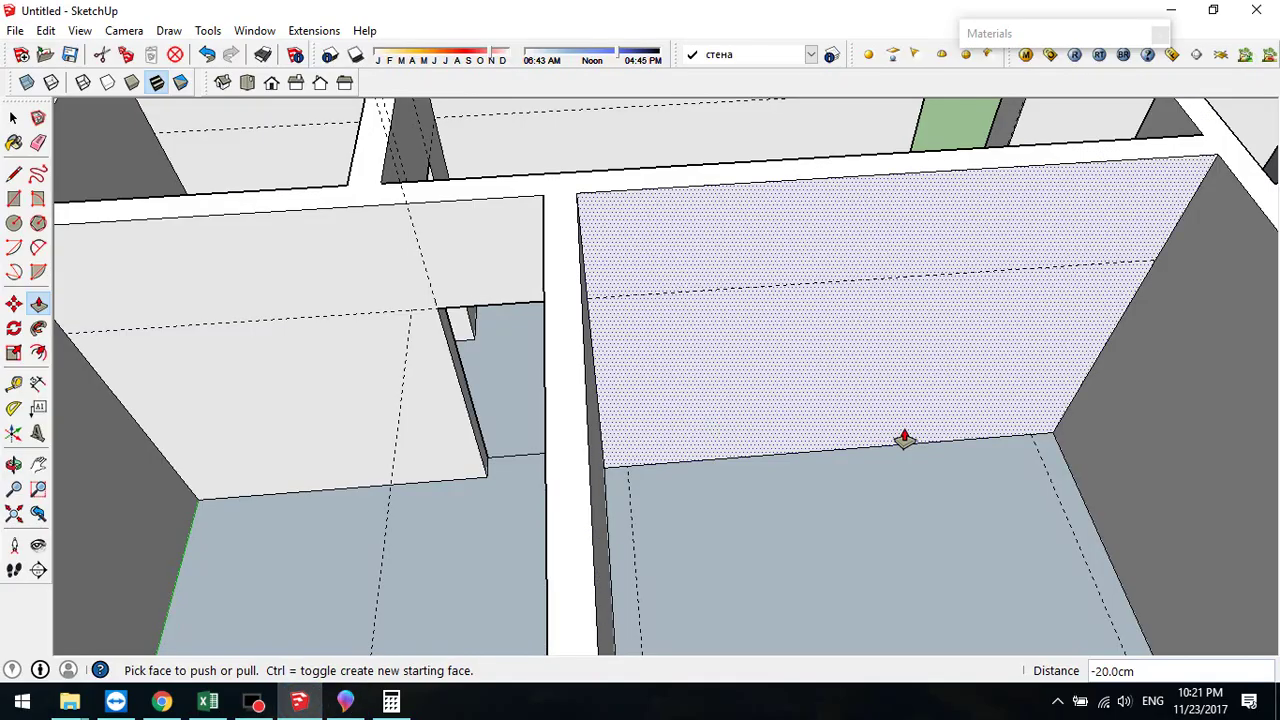
pyautogui.click(14, 383)
pyautogui.click(1128, 315)
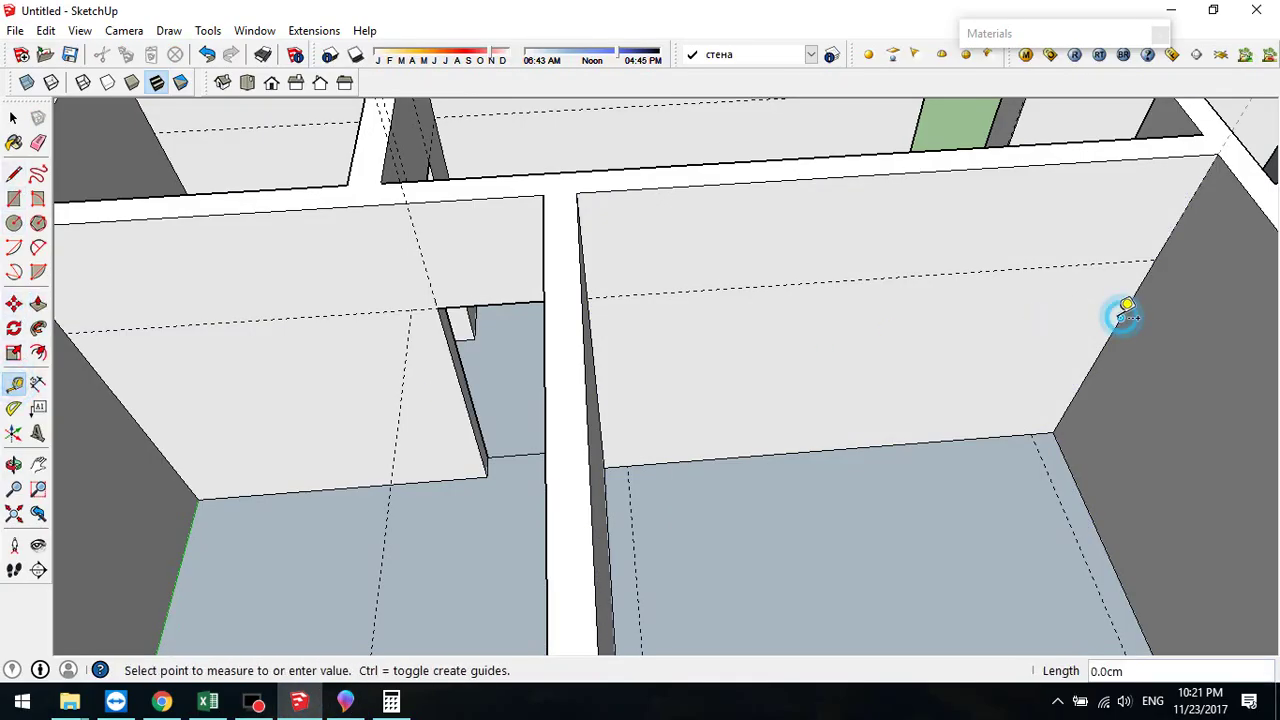
pyautogui.click(1088, 316)
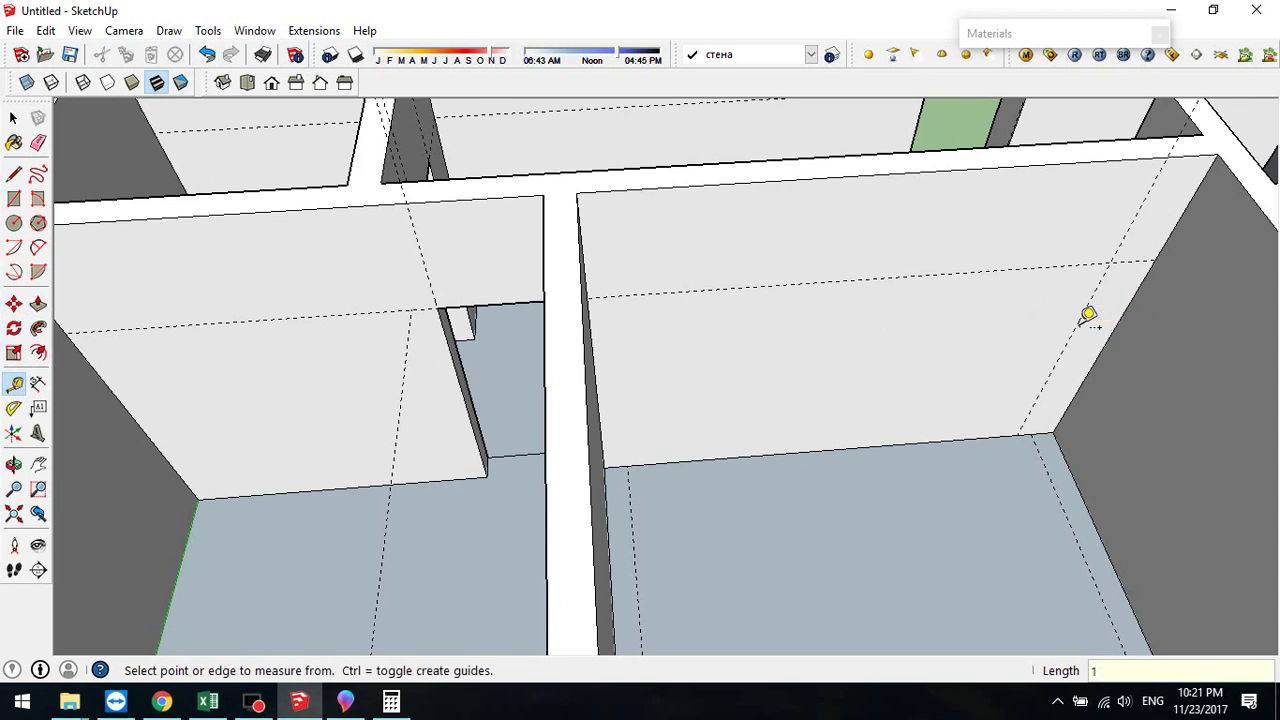
pyautogui.click(995, 318)
pyautogui.click(951, 316)
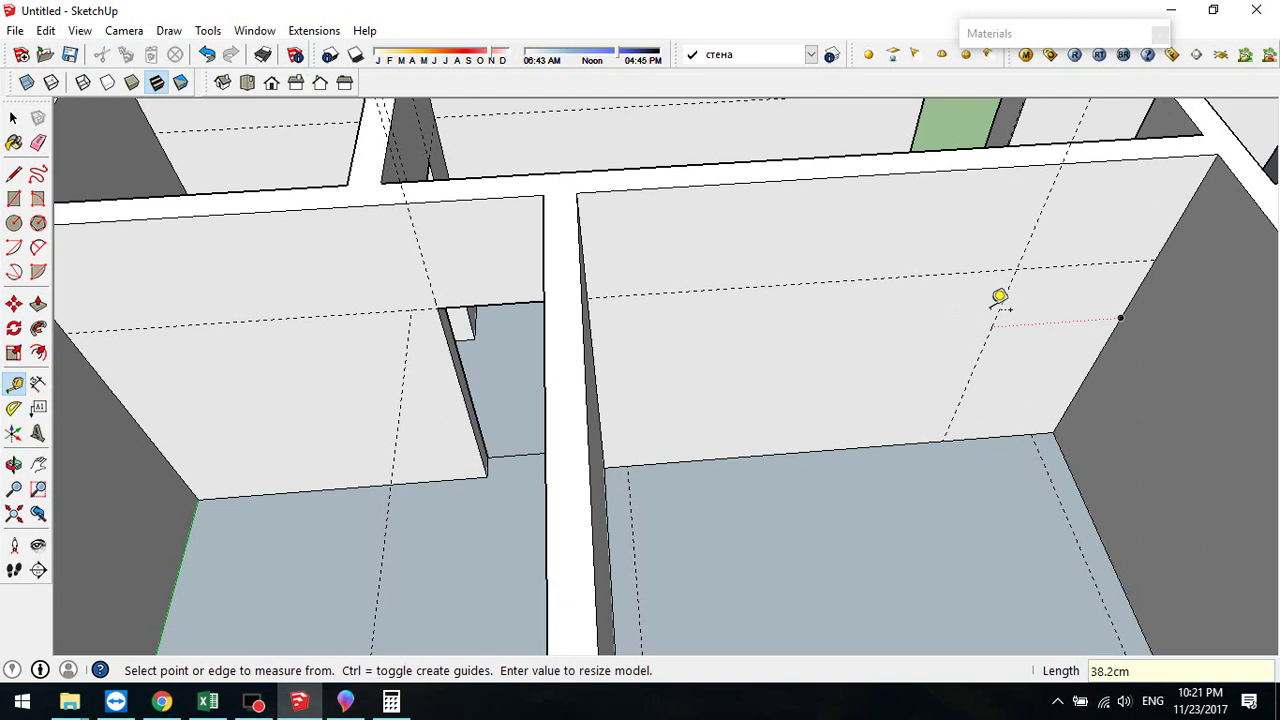
pyautogui.click(1001, 305)
pyautogui.click(962, 306)
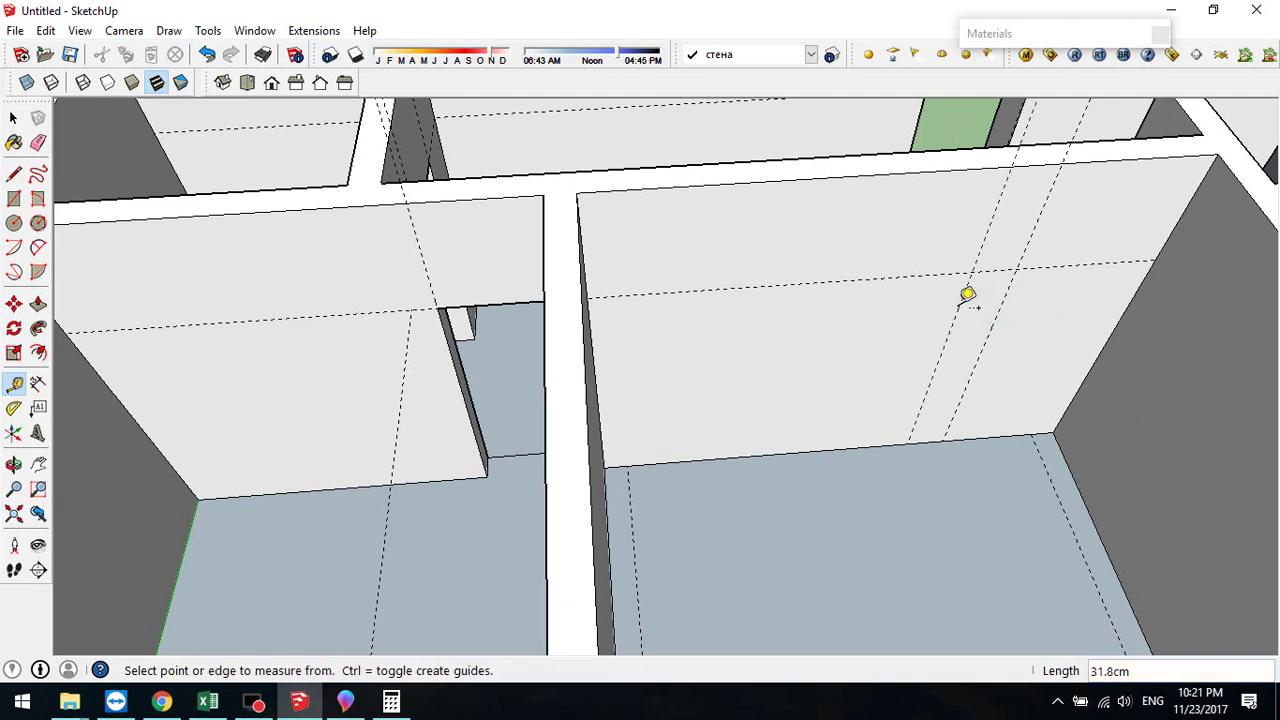